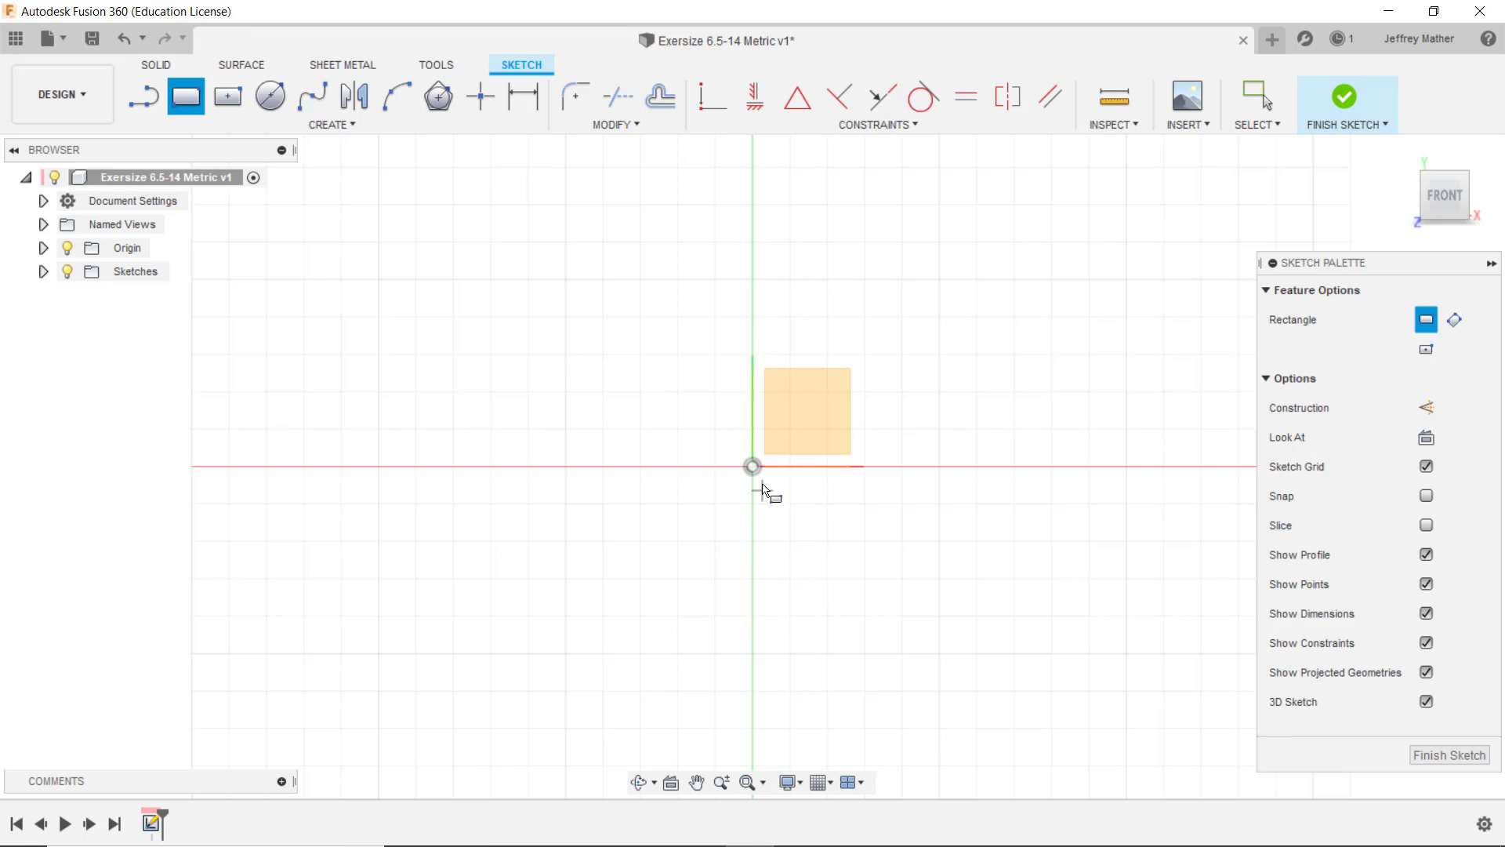
Sketch a rectangle about 43 mm tall, down and to the left from the origin, and dimension its bottom edge to 70 mm
{"action": "left_click", "coordinate": [753, 467]}
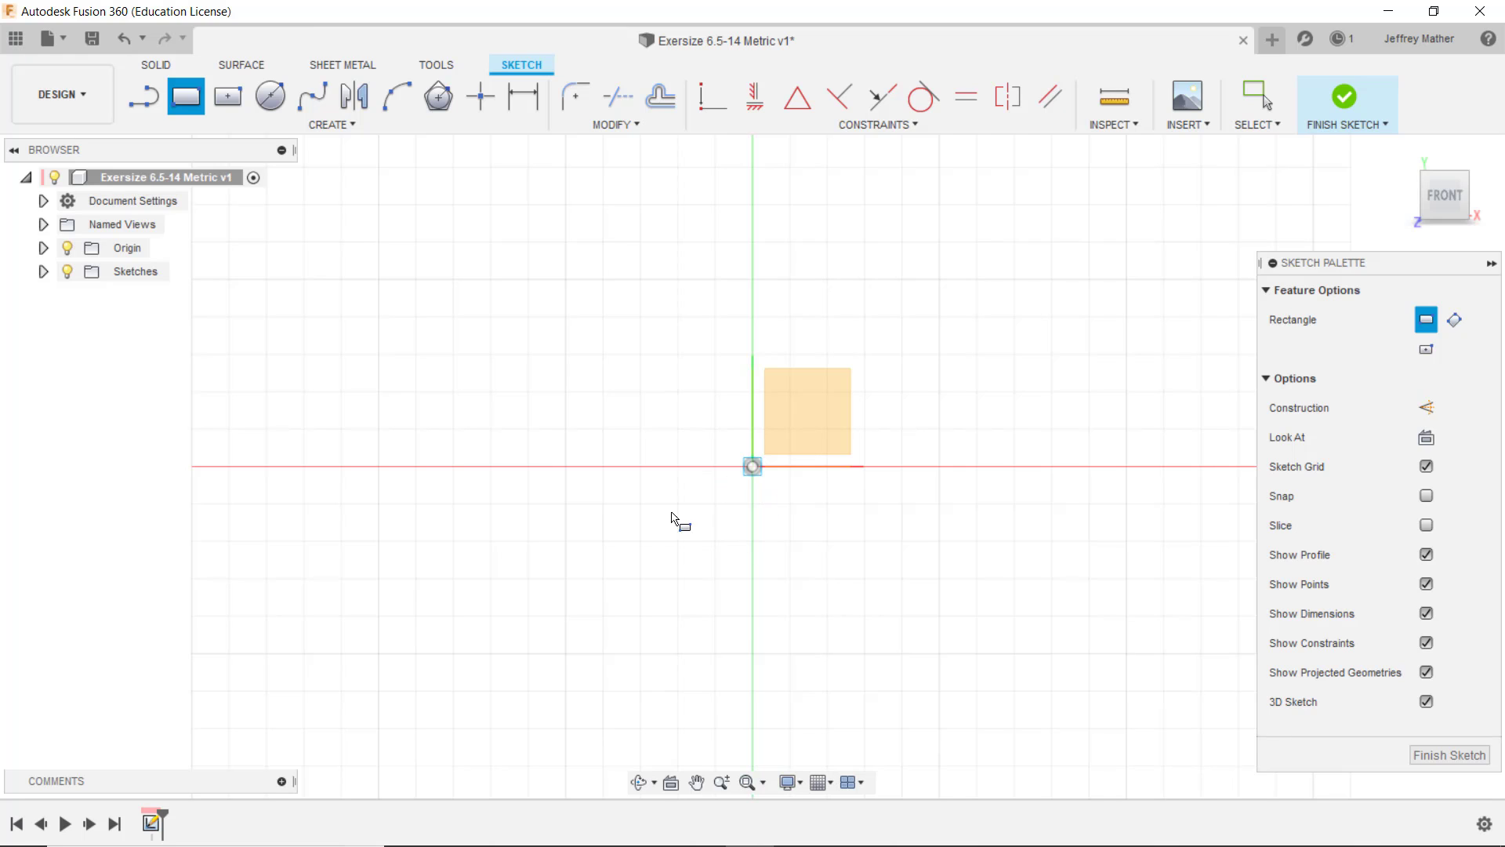
{"action": "left_click", "coordinate": [453, 629]}
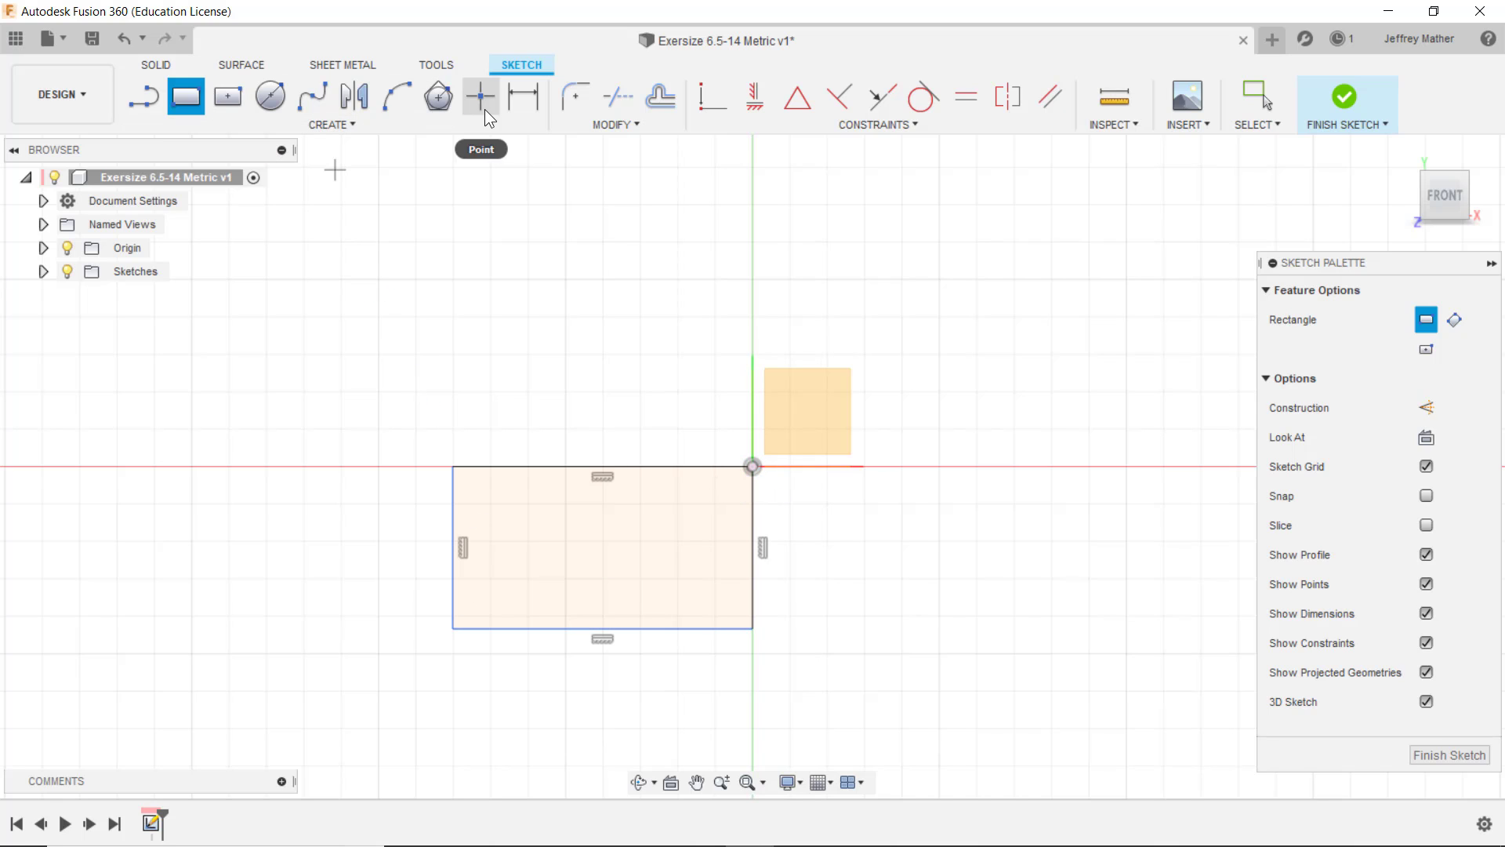
{"action": "left_click", "coordinate": [513, 102]}
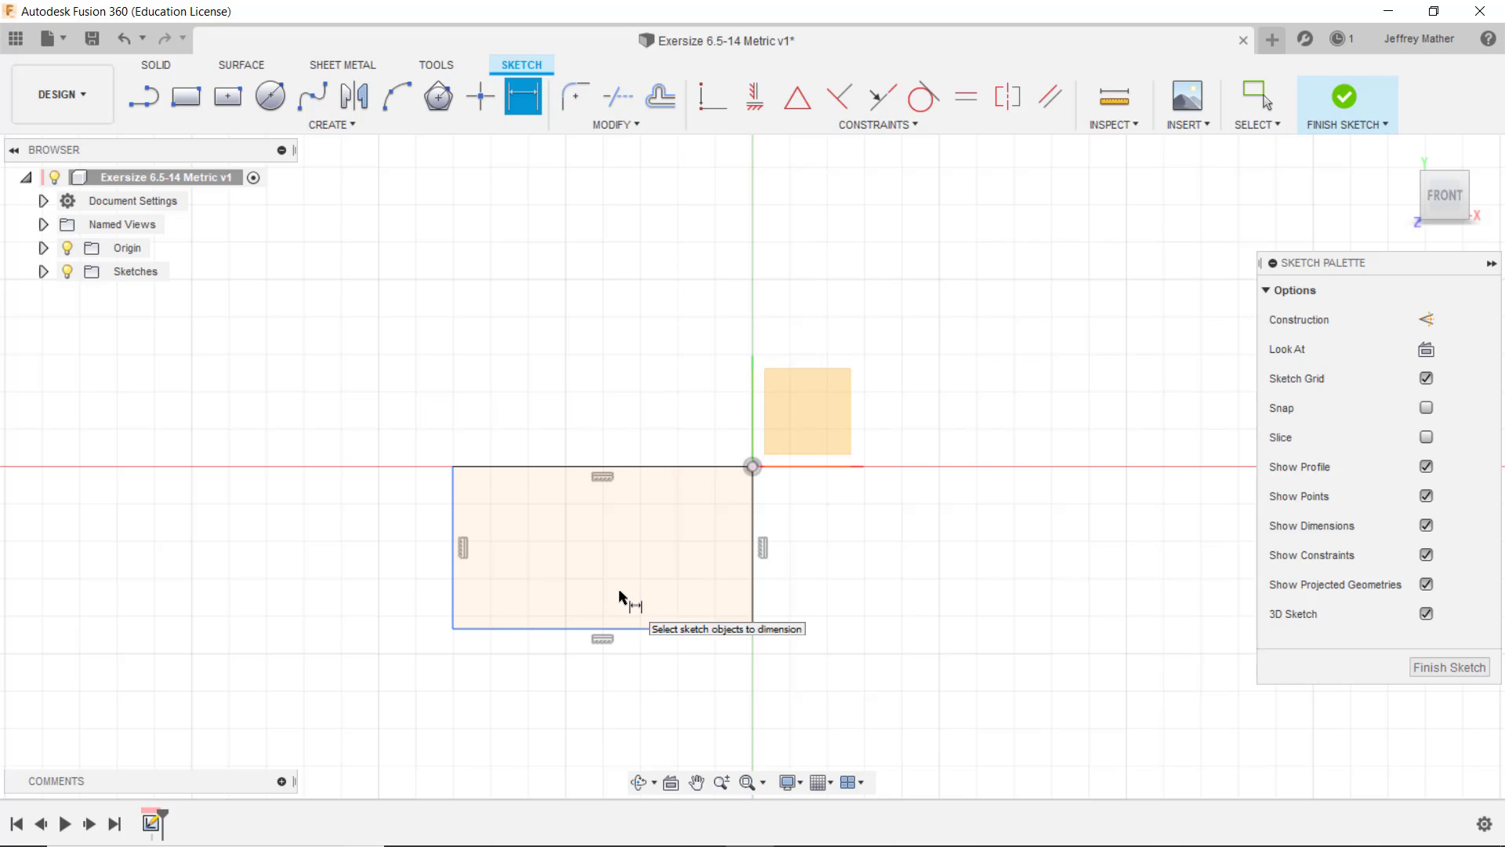
{"action": "left_click", "coordinate": [584, 634]}
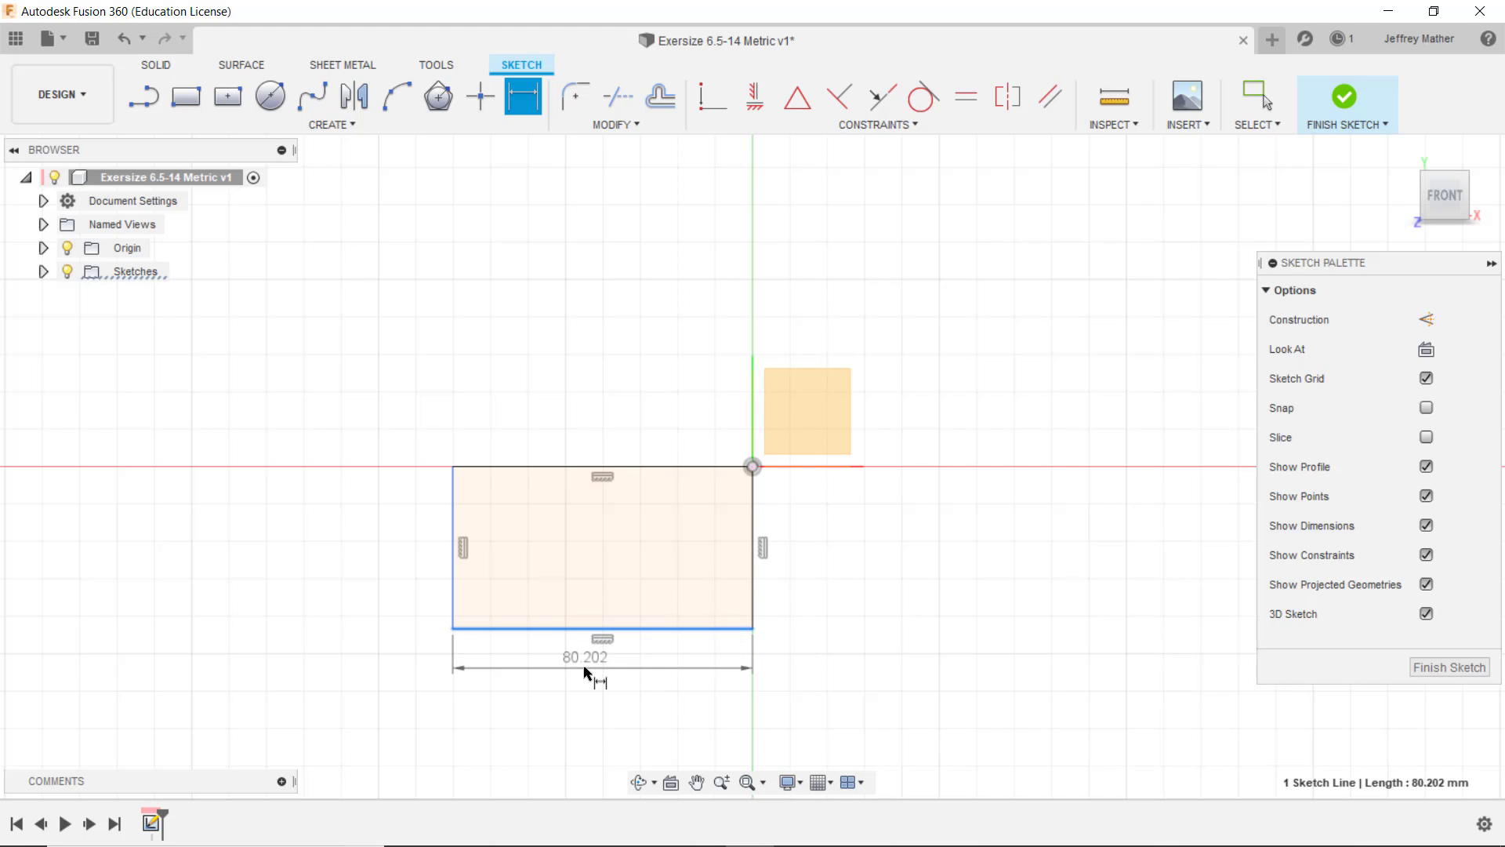
{"action": "left_click", "coordinate": [588, 672]}
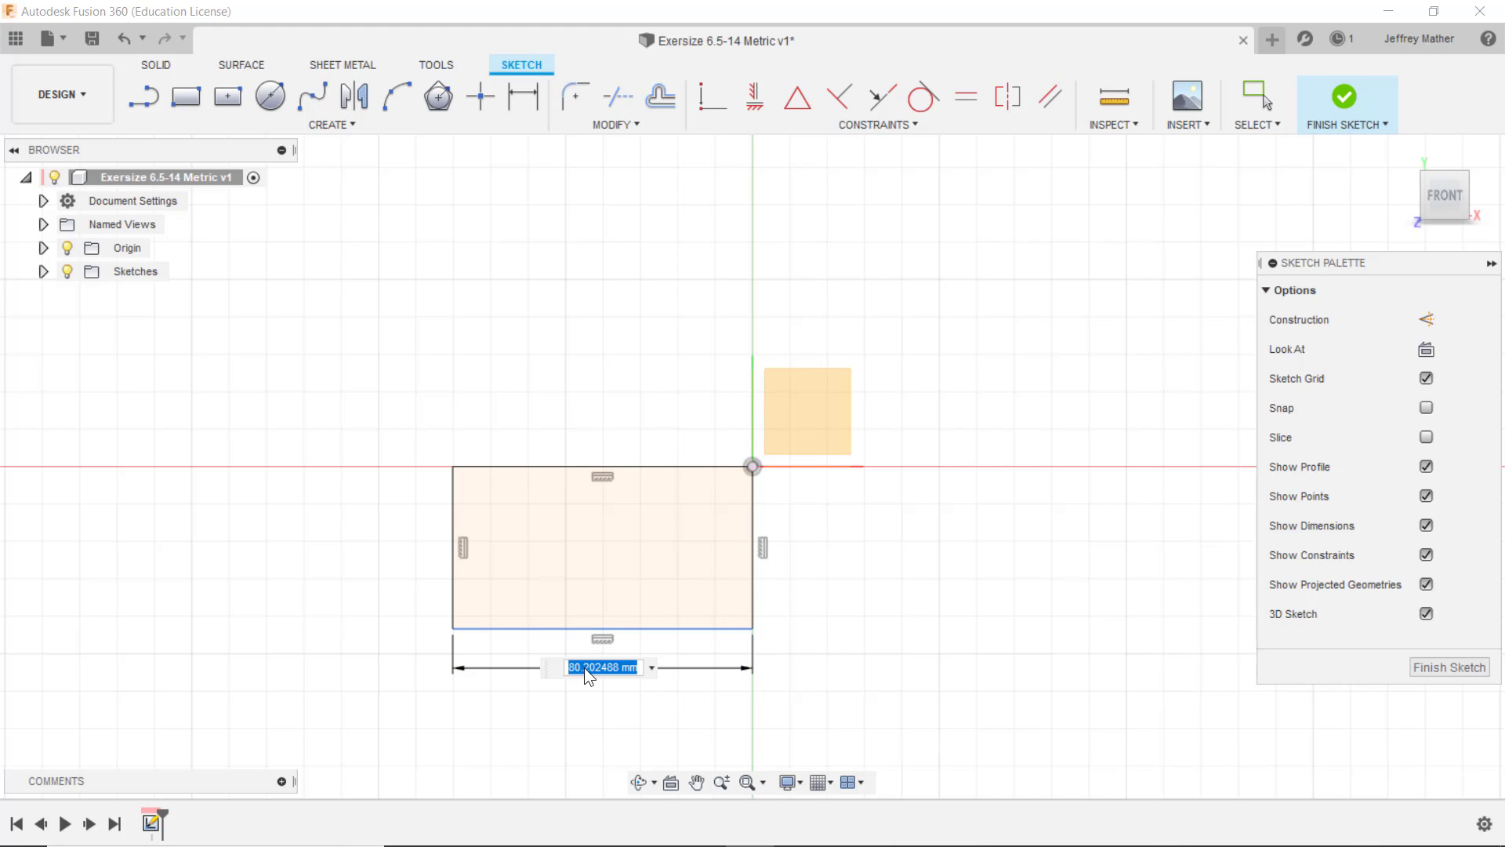
{"action": "type", "text": "70"}
{"action": "key", "text": "Return"}
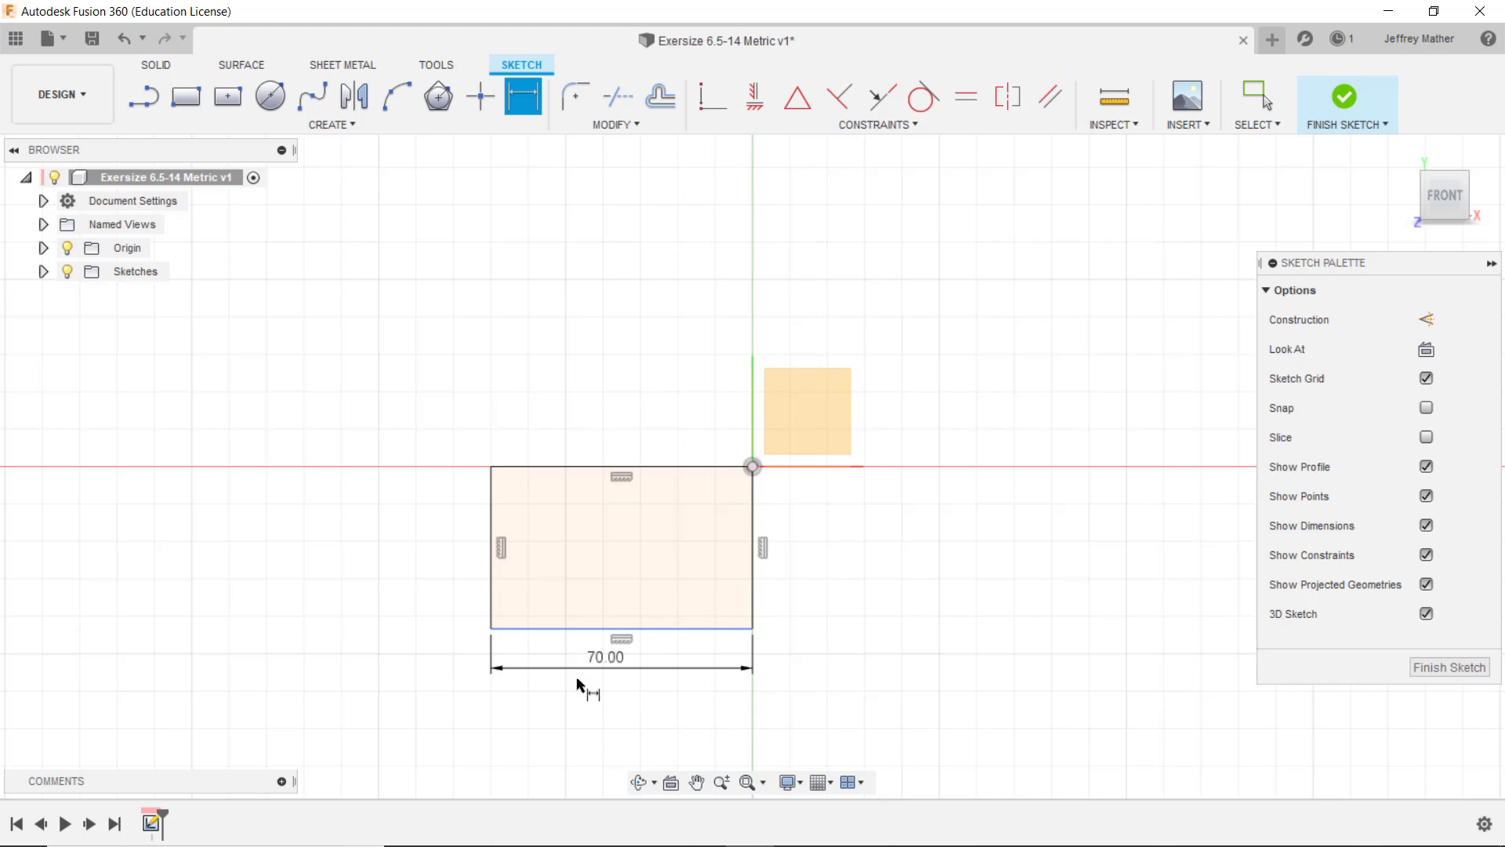
Dimension the rectangle's left edge to 40 mm
{"action": "left_click", "coordinate": [492, 596]}
{"action": "left_click", "coordinate": [437, 558]}
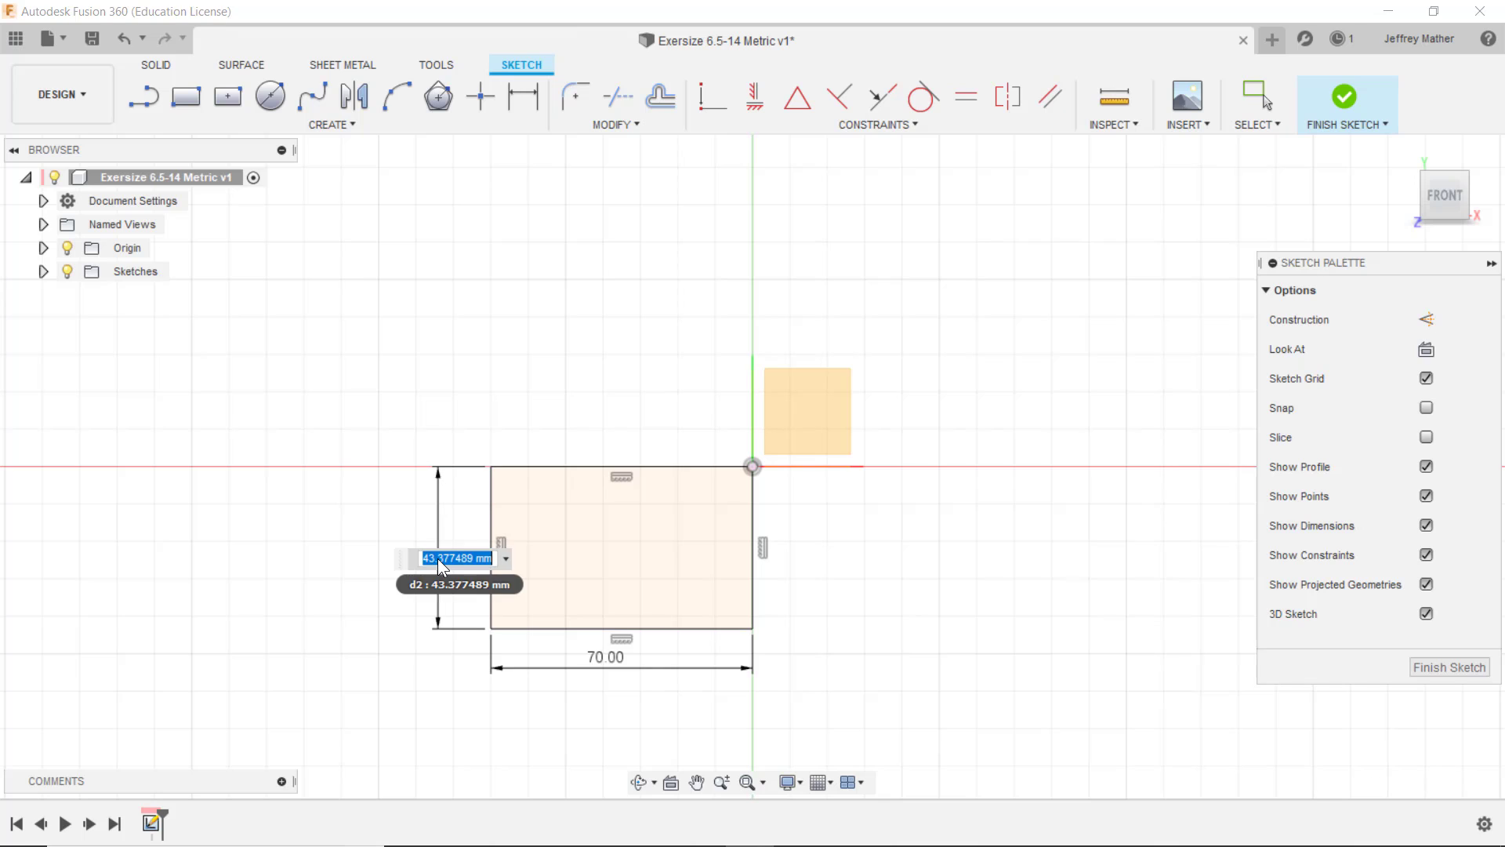
{"action": "type", "text": "40"}
{"action": "key", "text": "Return"}
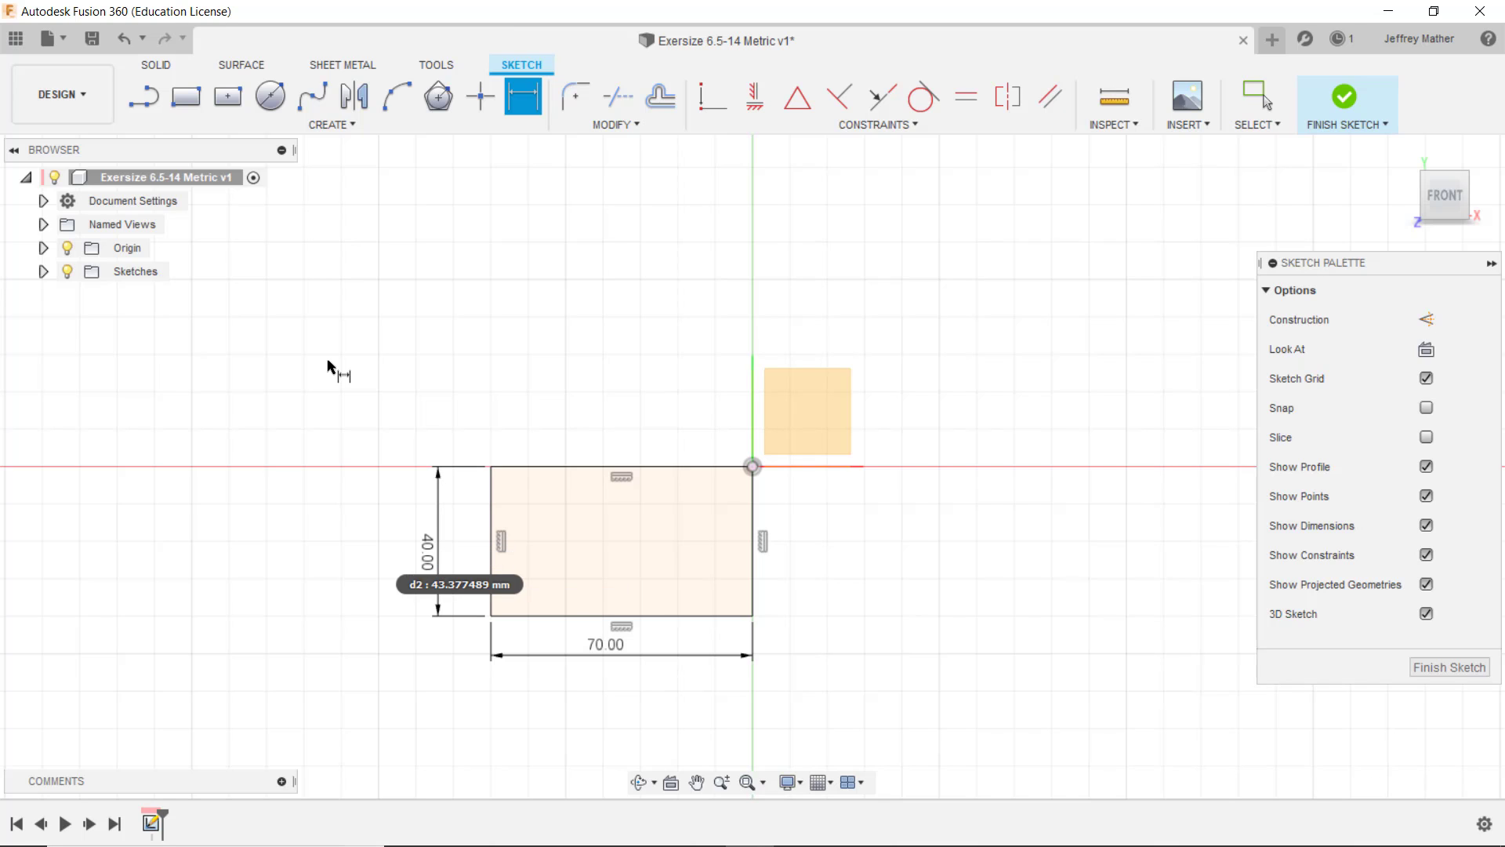
{"action": "key", "text": "Escape"}
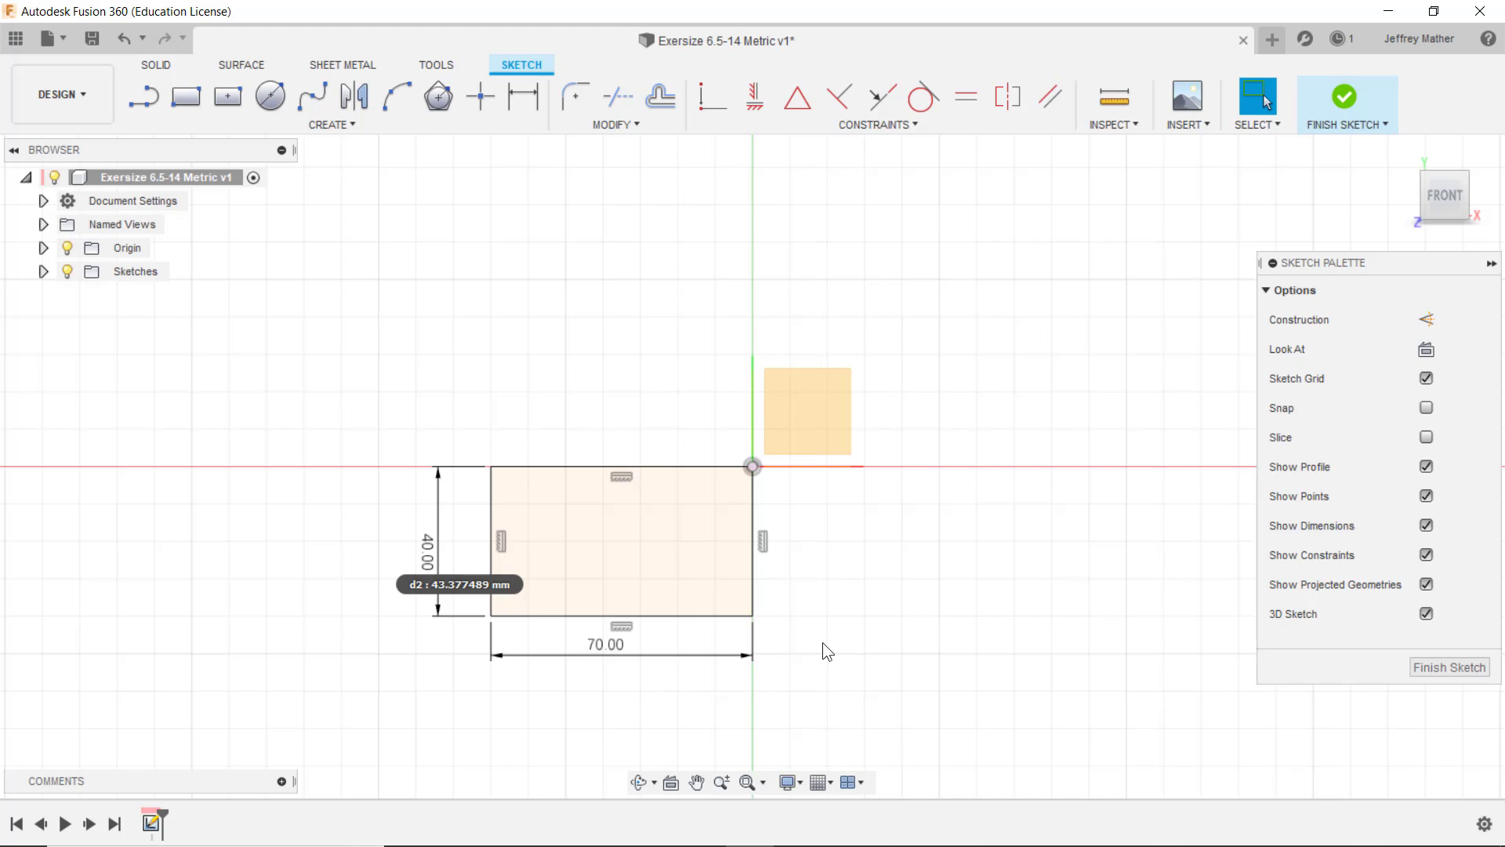
Draw a line across the rectangle's upper-right corner, from the top edge to a point about 24 mm up the right edge
{"action": "left_click", "coordinate": [146, 97]}
{"action": "left_click", "coordinate": [658, 468]}
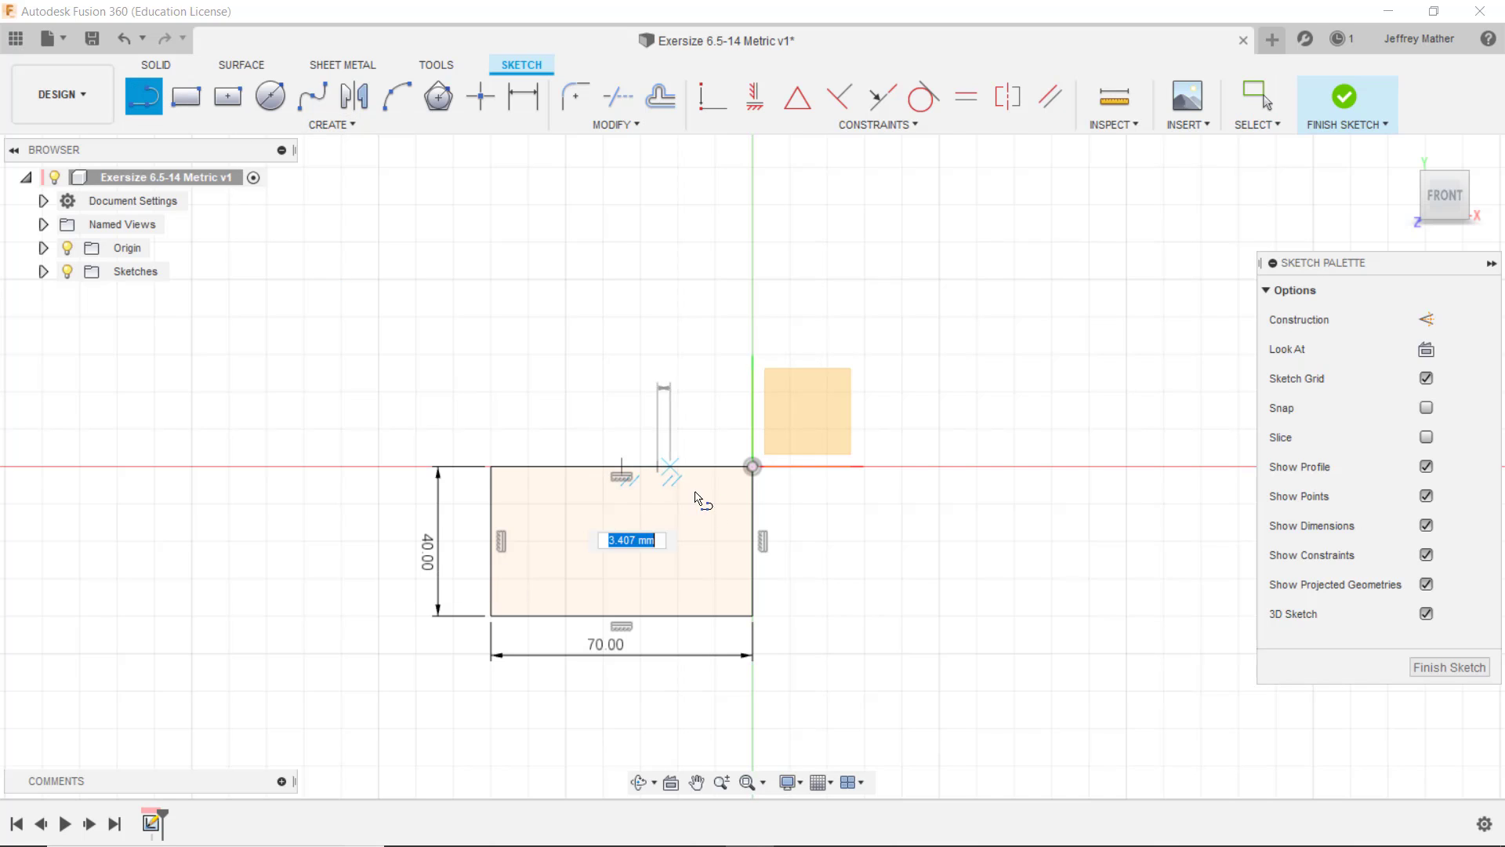
{"action": "double_click", "coordinate": [753, 527]}
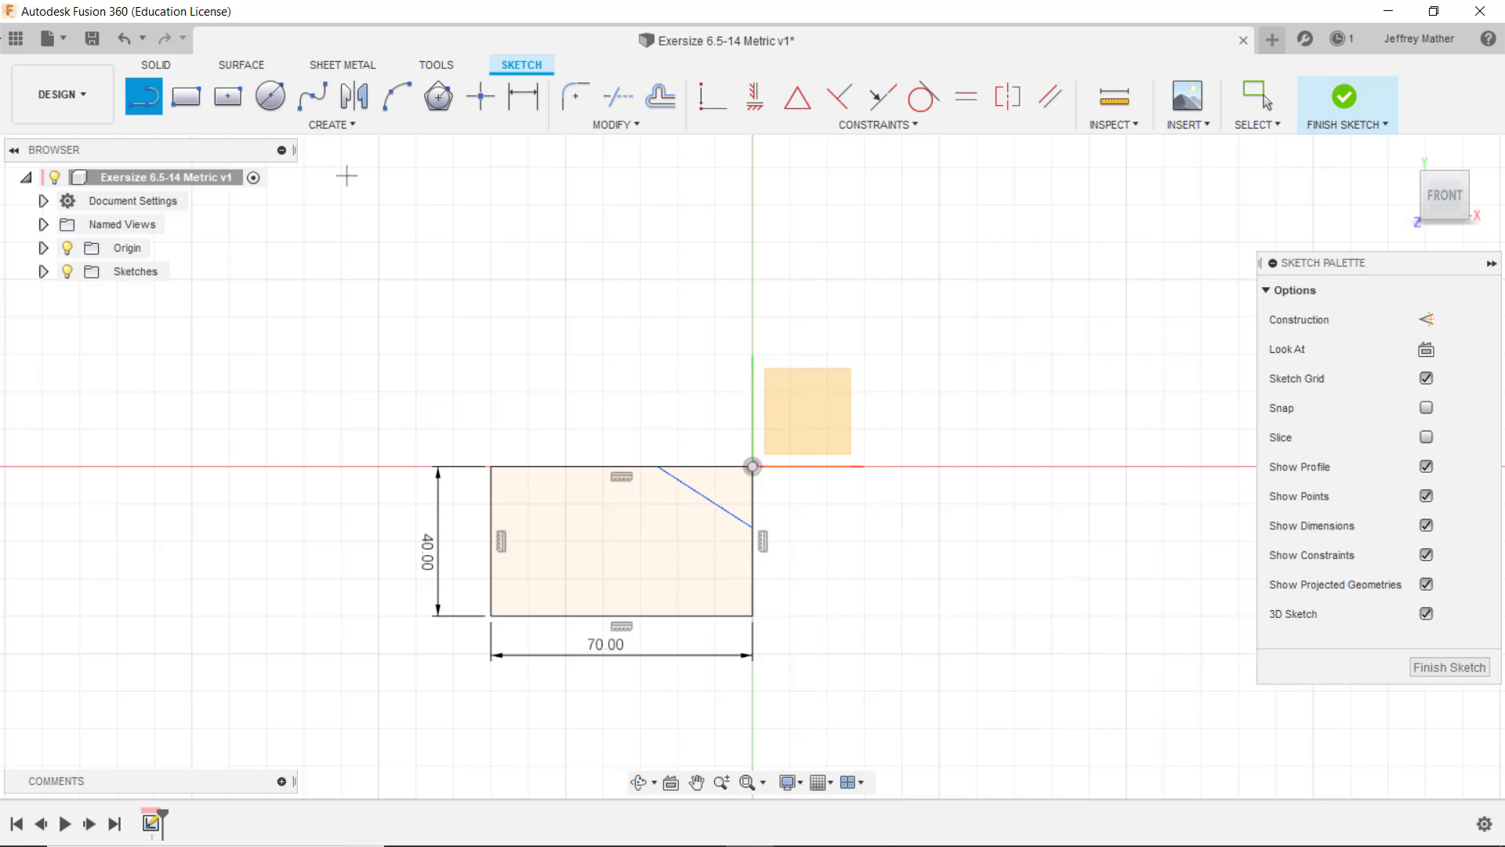
Dimension the diagonal line's lower endpoint 25 mm above the rectangle's bottom edge
{"action": "left_click", "coordinate": [521, 98]}
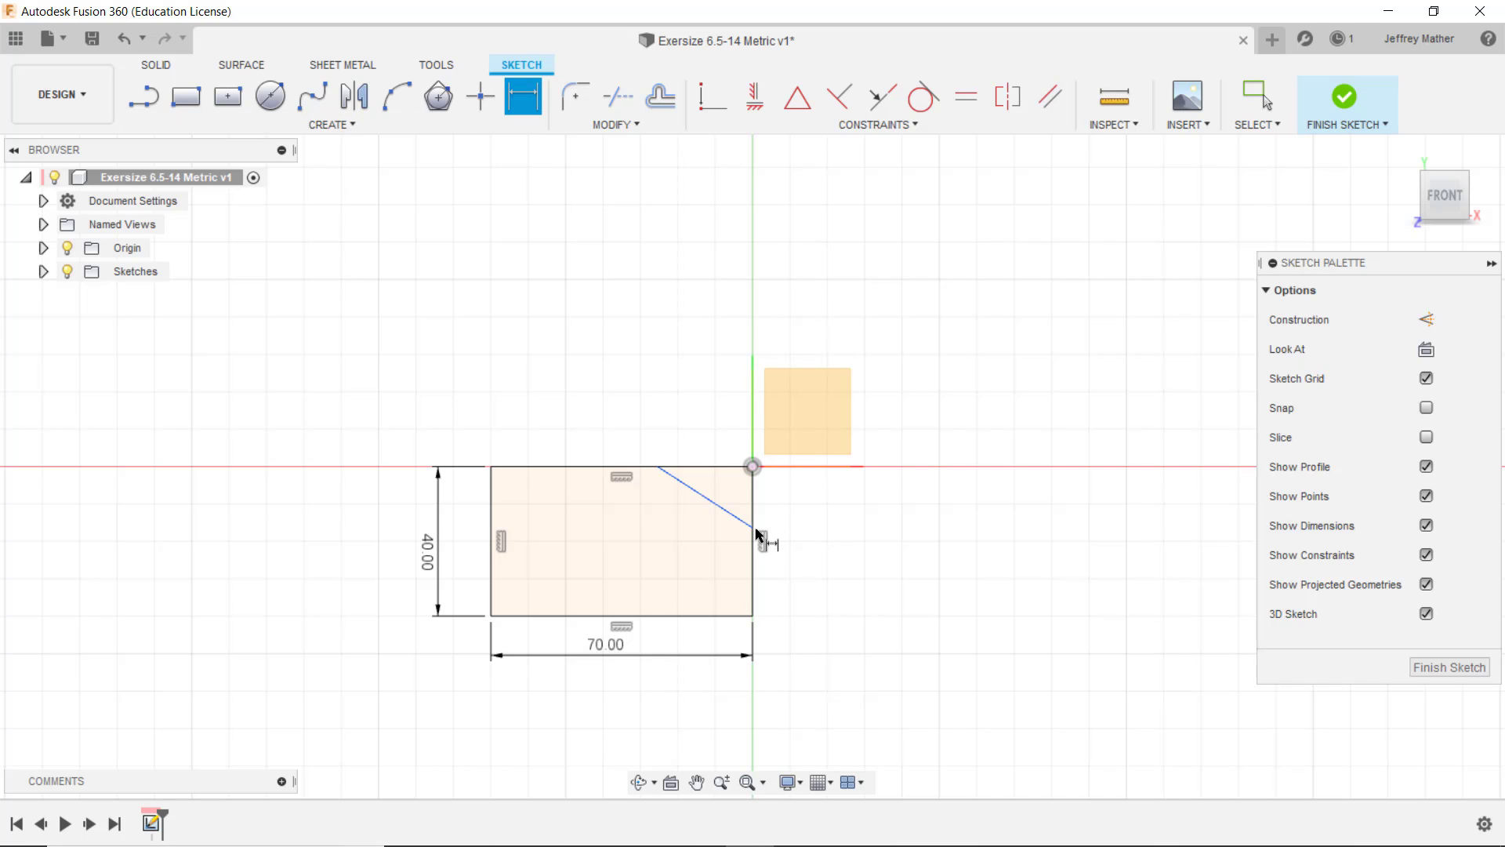
{"action": "left_click", "coordinate": [754, 528]}
{"action": "left_click", "coordinate": [746, 616]}
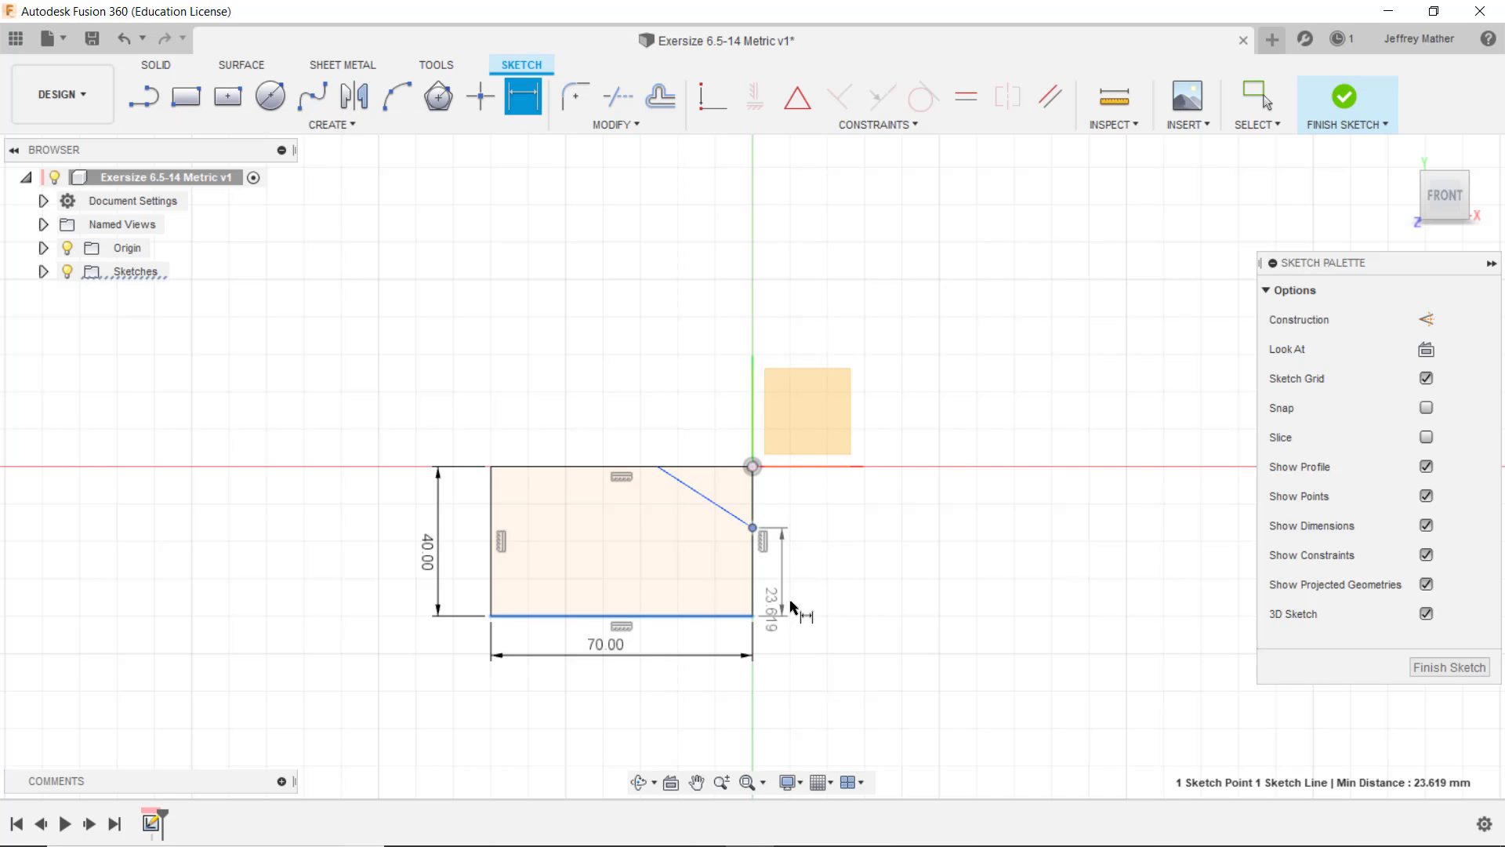
{"action": "left_click", "coordinate": [794, 580]}
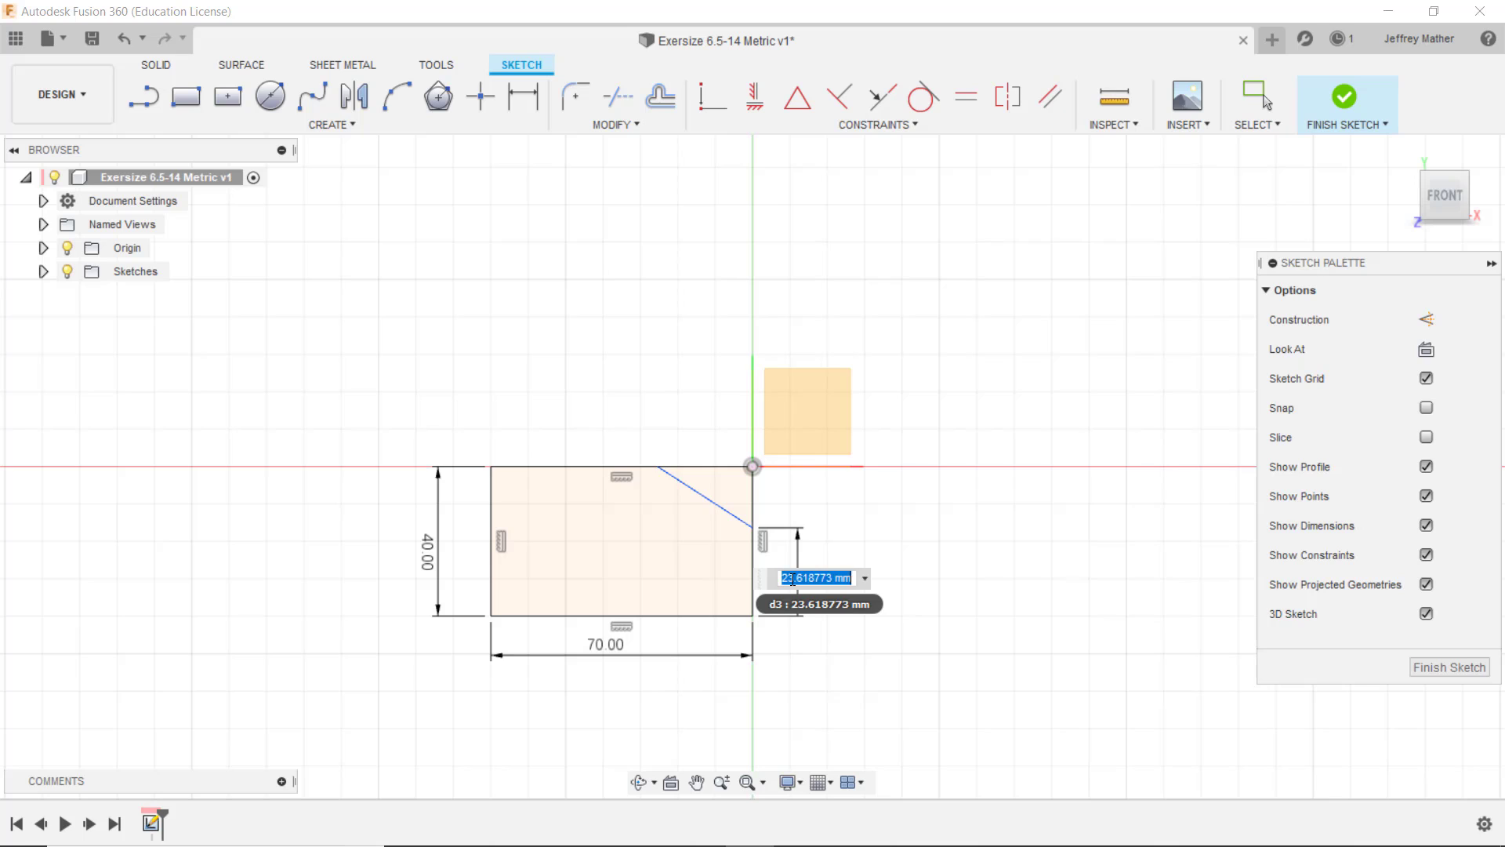
{"action": "type", "text": "25"}
{"action": "key", "text": "Return"}
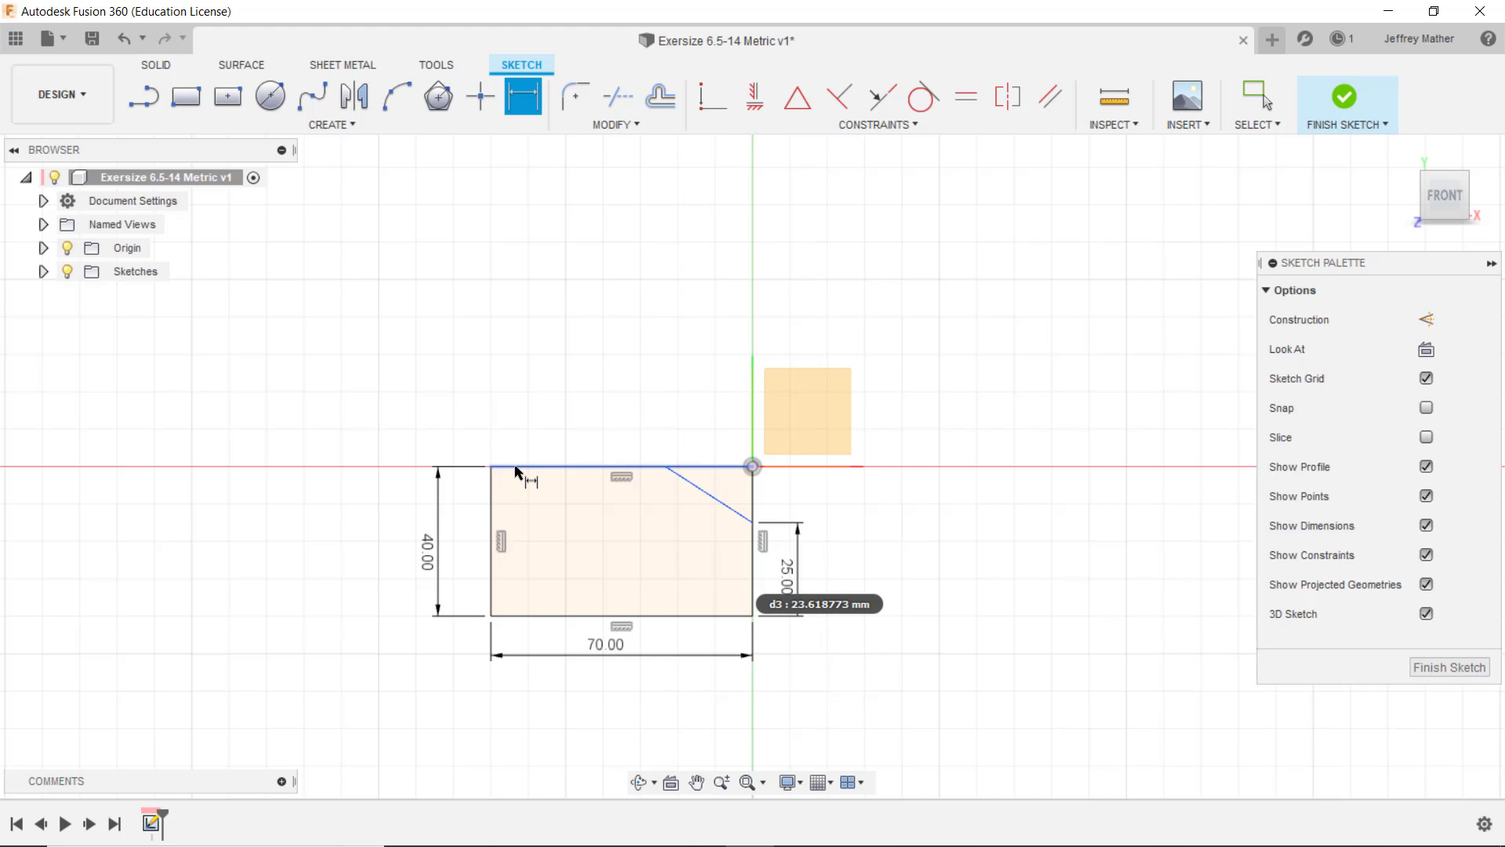
Dimension the diagonal line's upper endpoint 50 mm from the rectangle's upper-left corner
{"action": "left_click", "coordinate": [492, 467]}
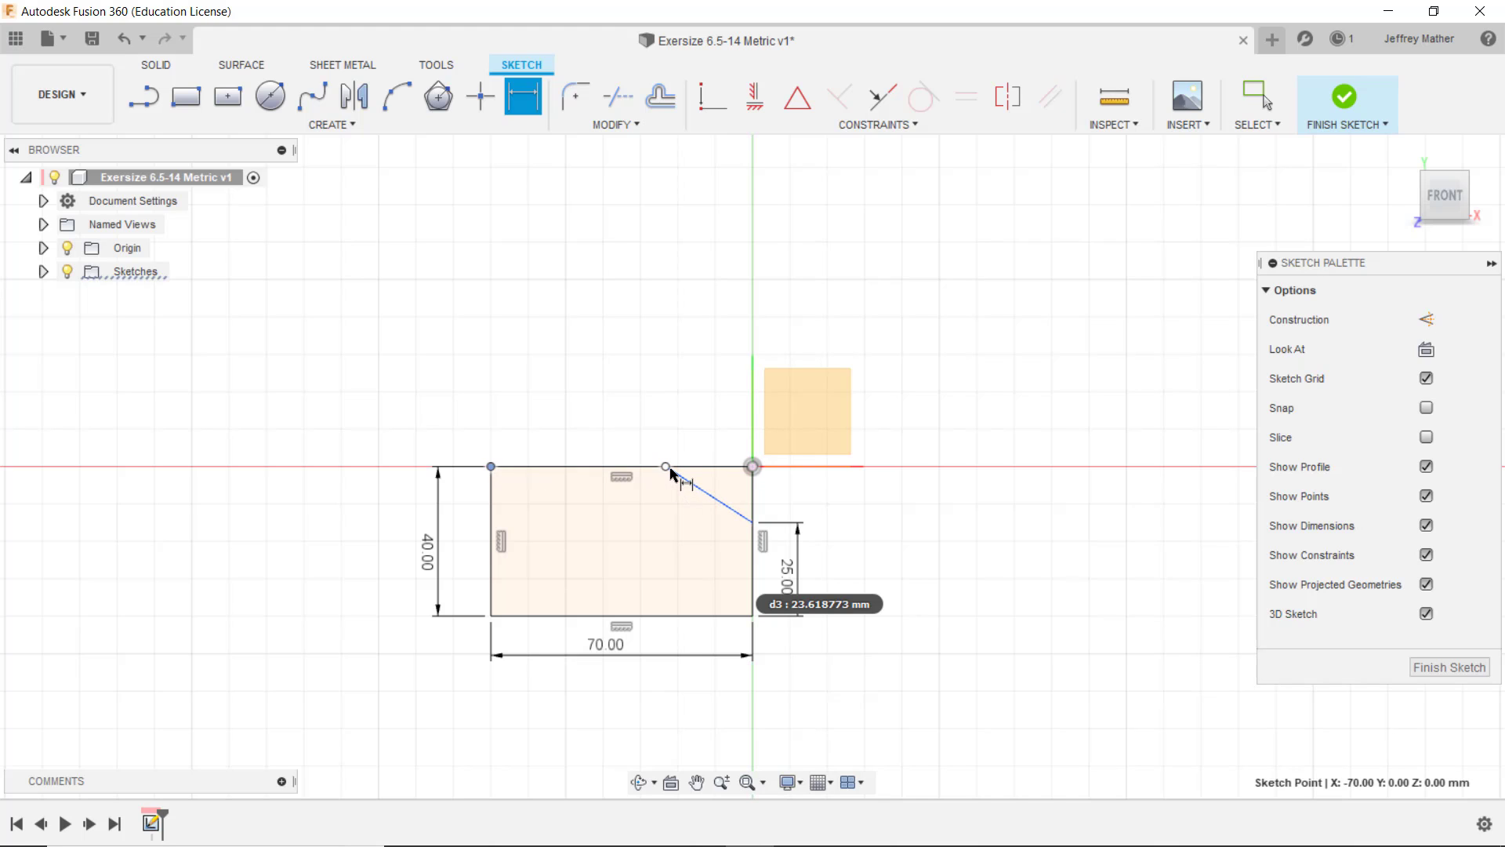
{"action": "left_click", "coordinate": [666, 467]}
{"action": "left_click", "coordinate": [591, 430]}
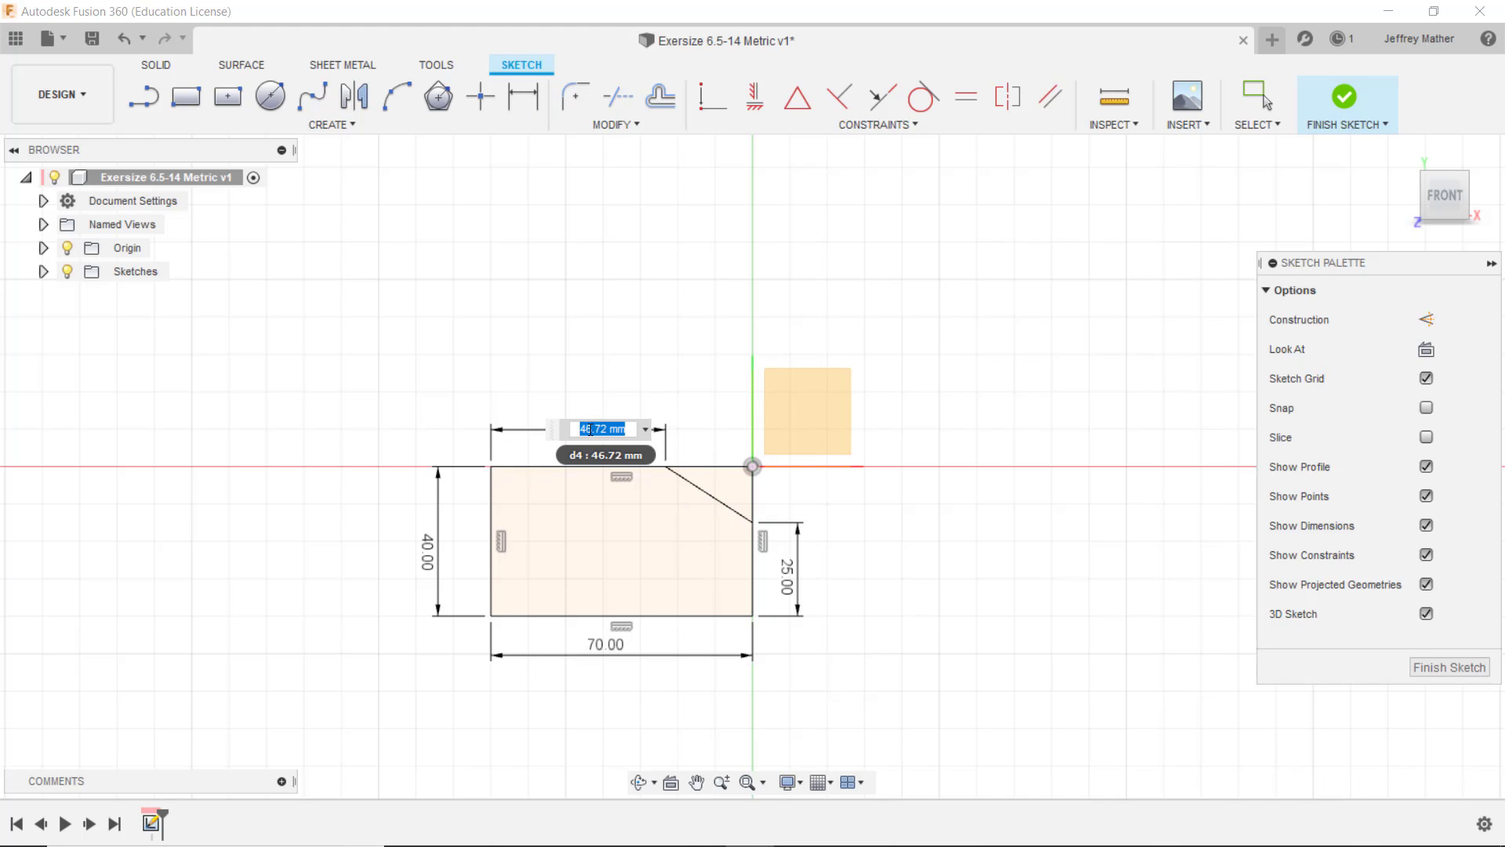
{"action": "type", "text": "50"}
{"action": "key", "text": "Return"}
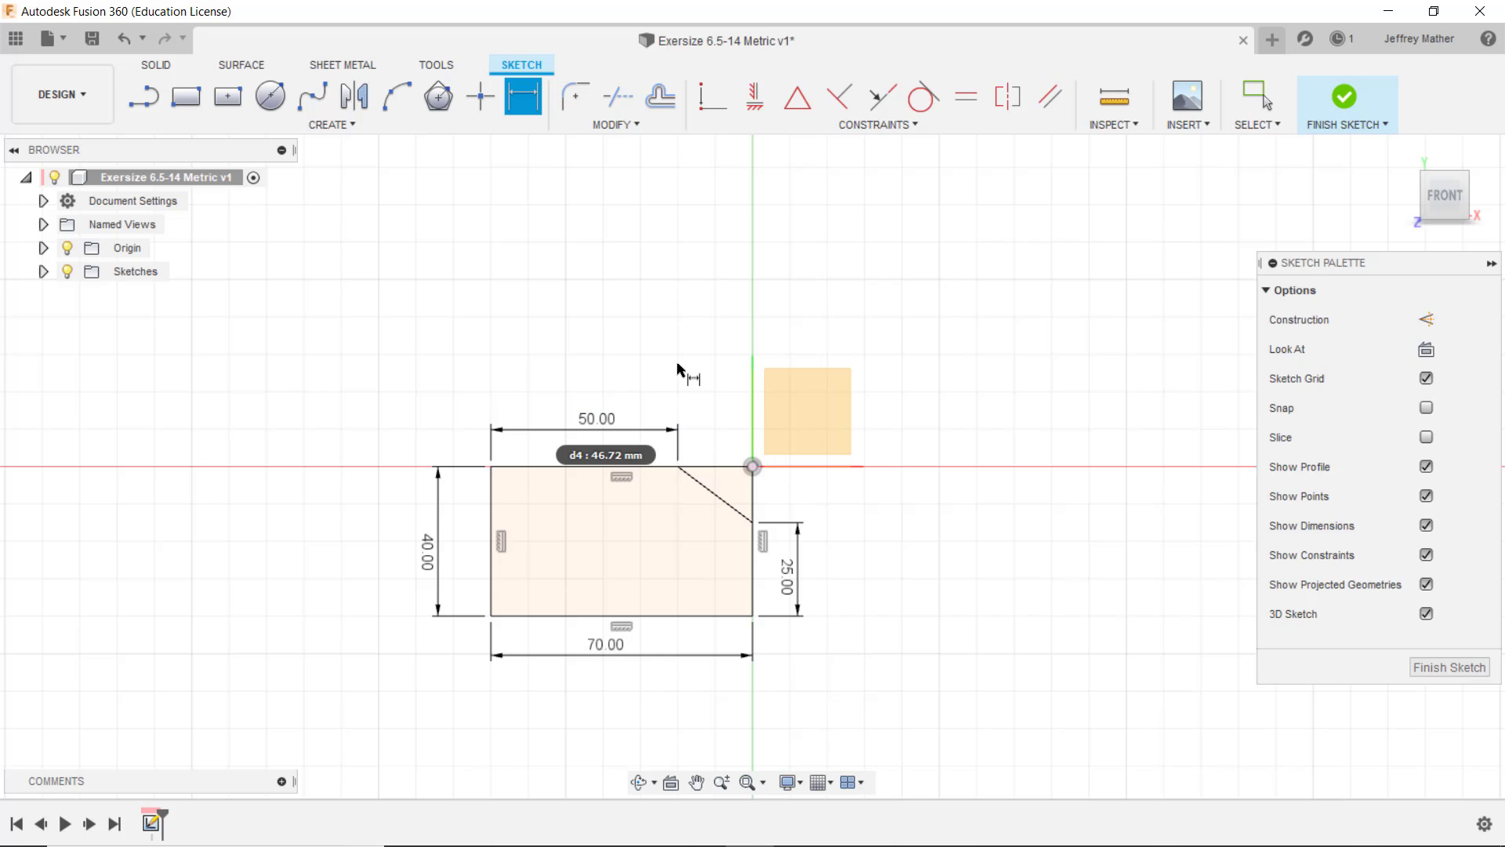
{"action": "key", "text": "Escape"}
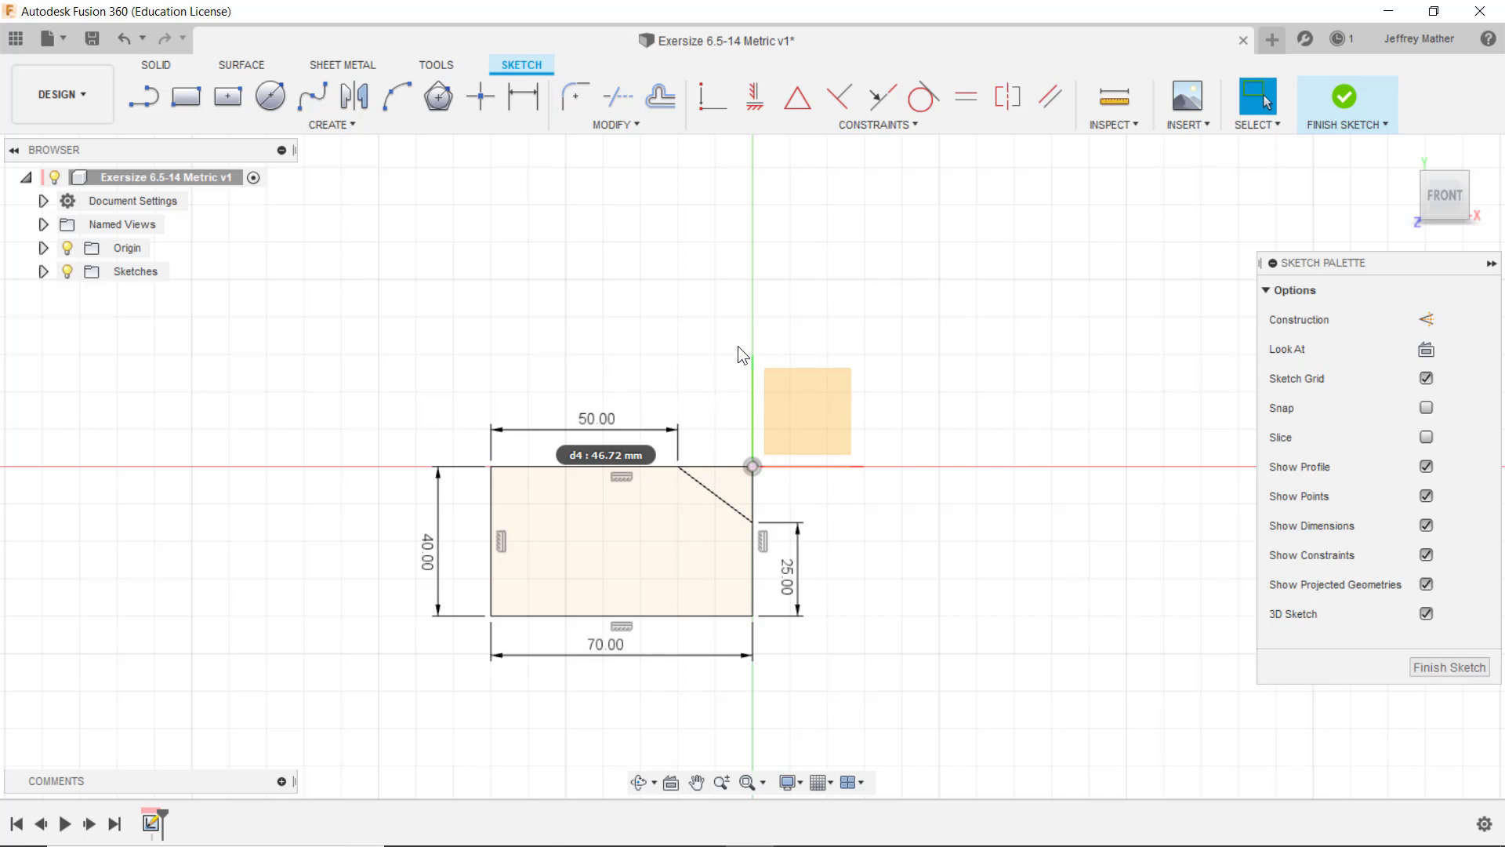
Finish the sketch and extrude the large profile without the cut-off corner by -30 mm as a new body
{"action": "left_click", "coordinate": [1465, 175]}
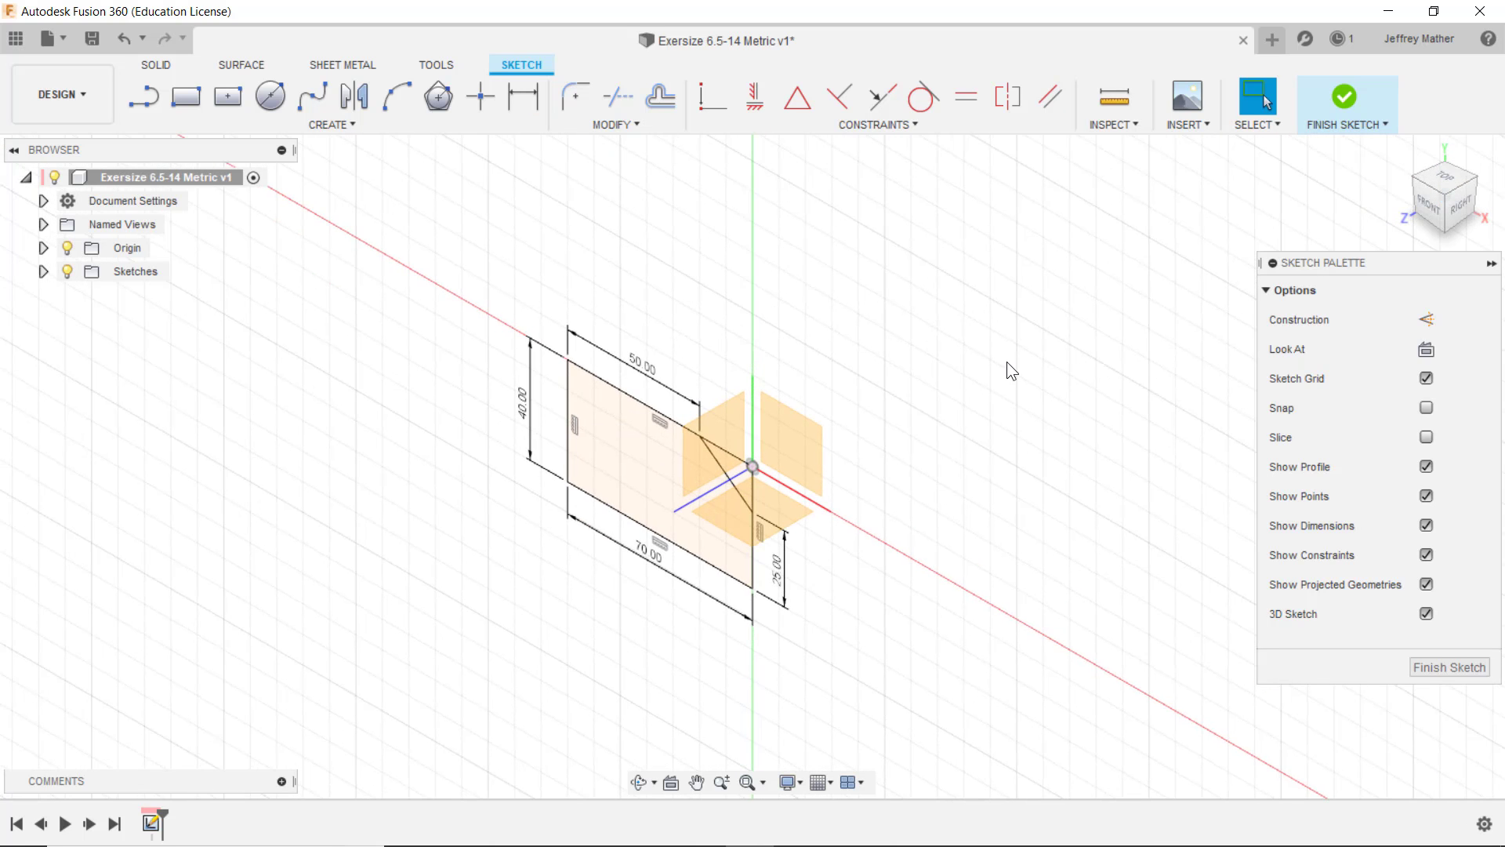
{"action": "left_click", "coordinate": [1342, 98]}
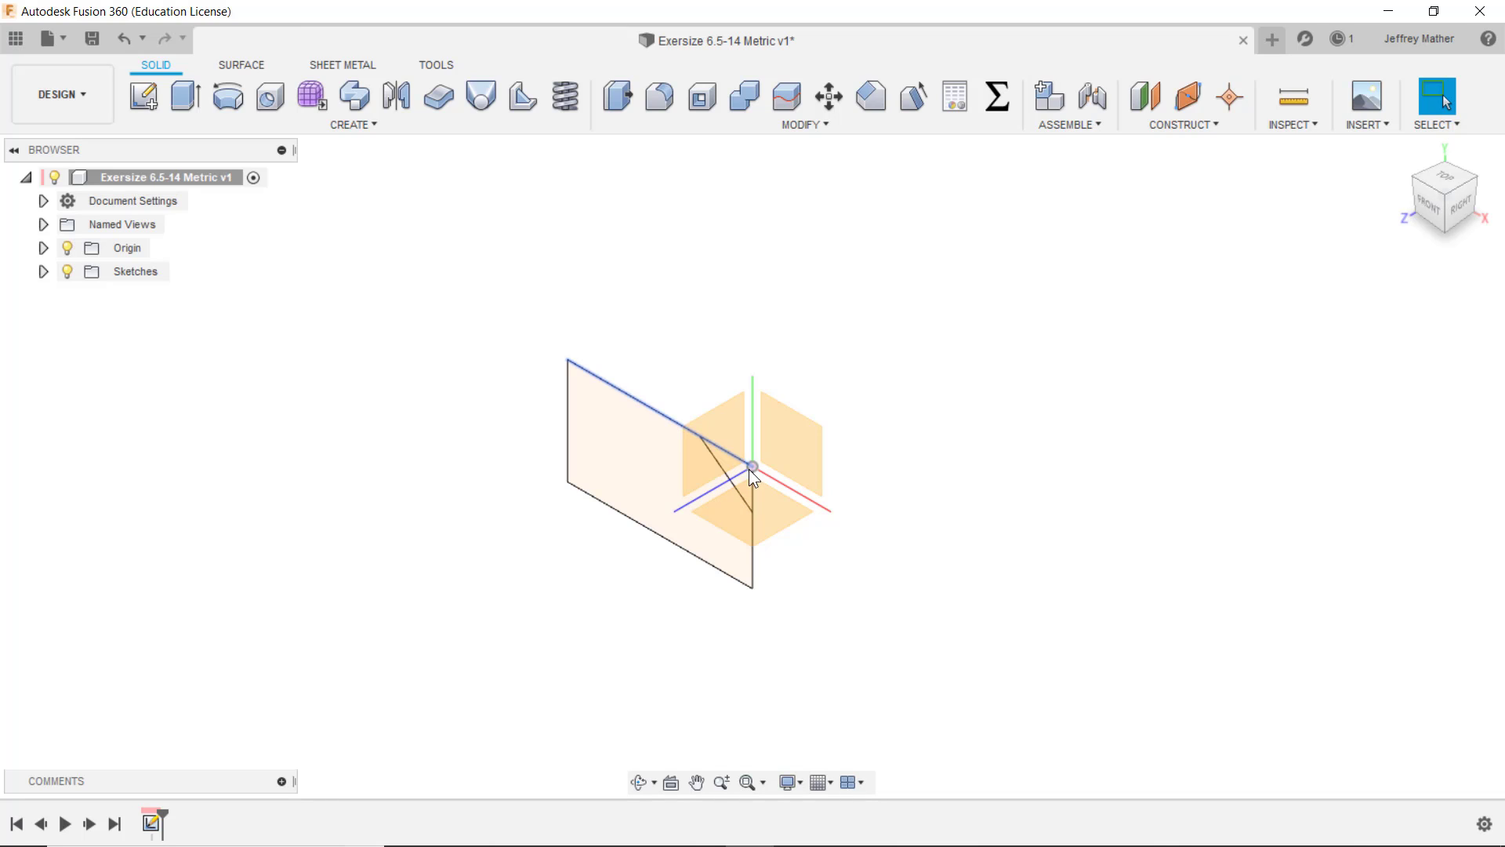
{"action": "left_click", "coordinate": [185, 95]}
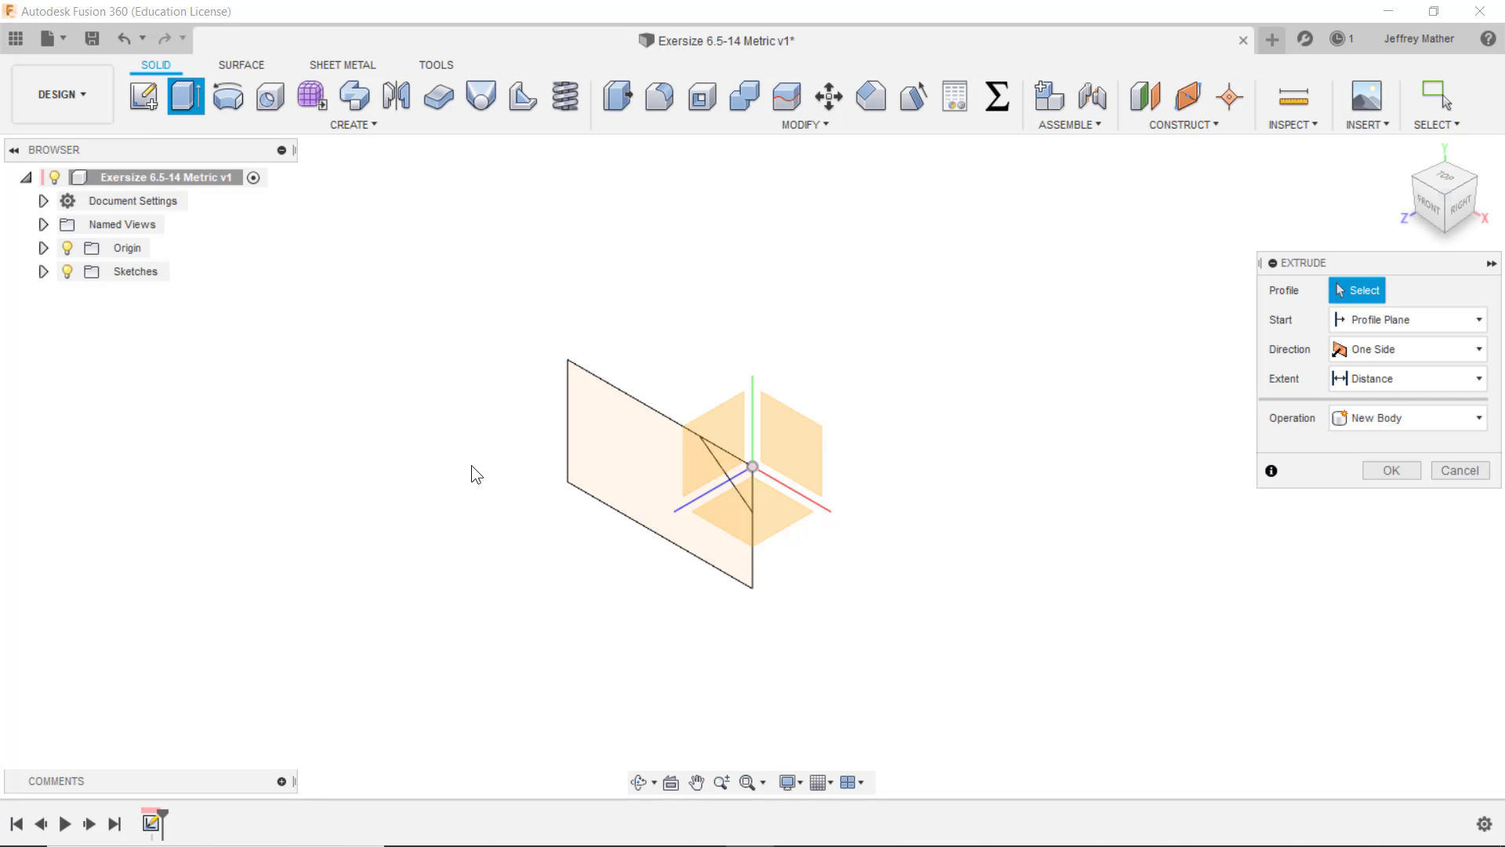
{"action": "left_click", "coordinate": [637, 444]}
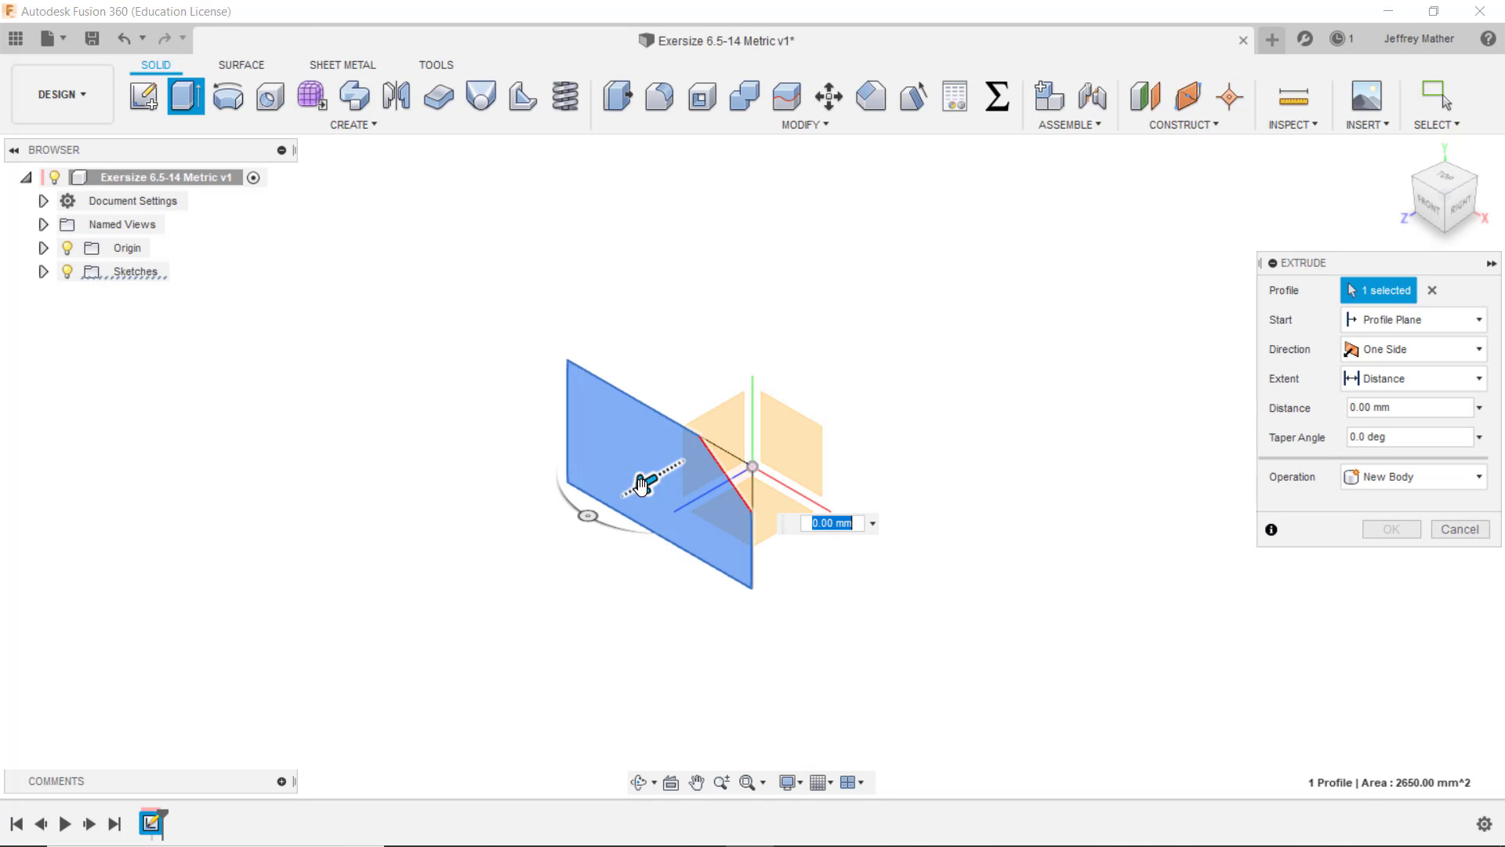
{"action": "left_click_drag", "start_coordinate": [639, 480], "coordinate": [708, 441]}
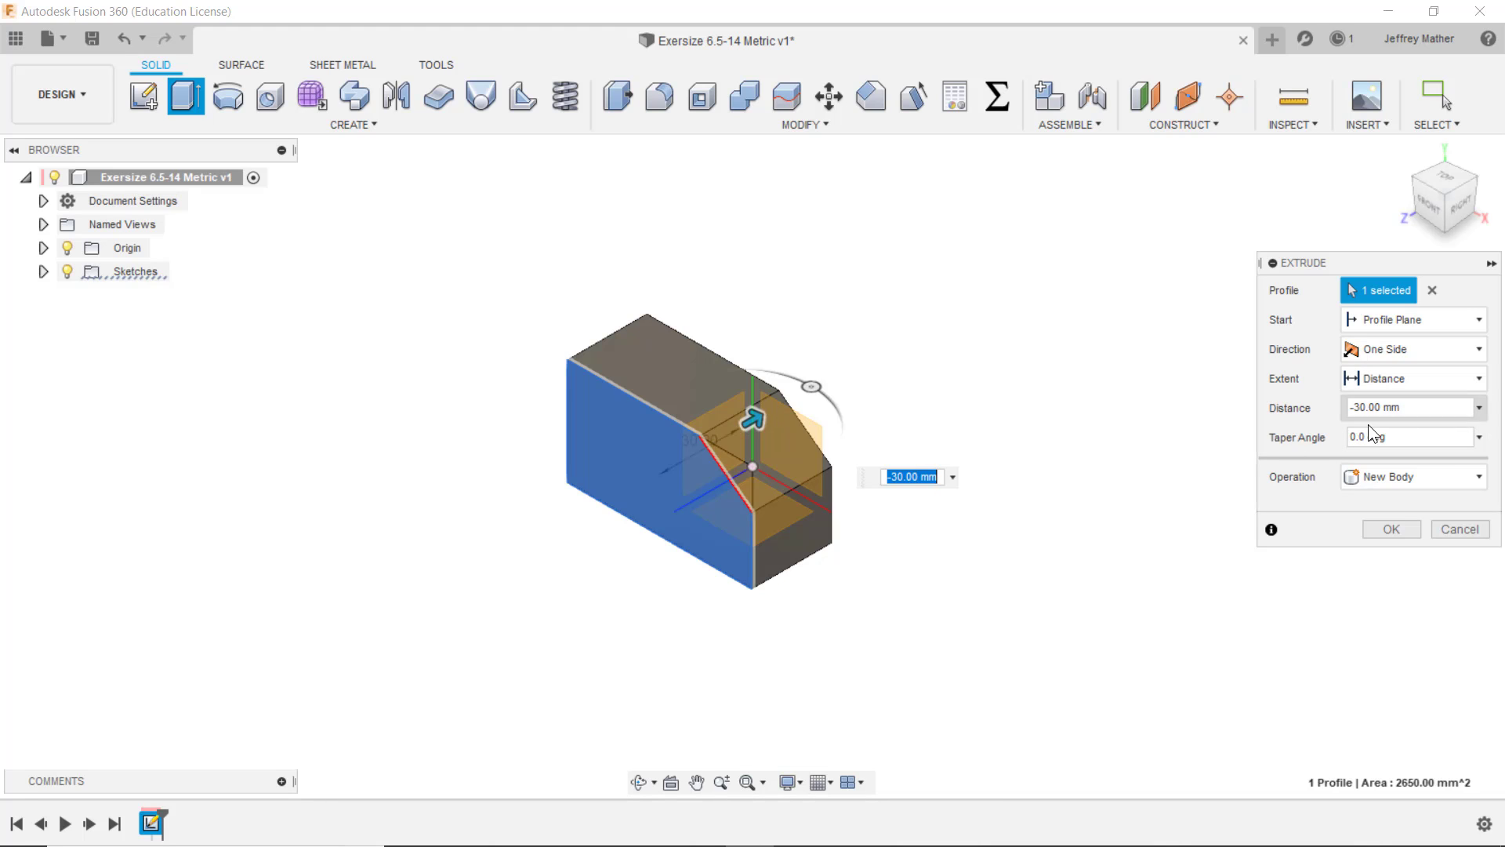
{"action": "left_click", "coordinate": [1389, 528]}
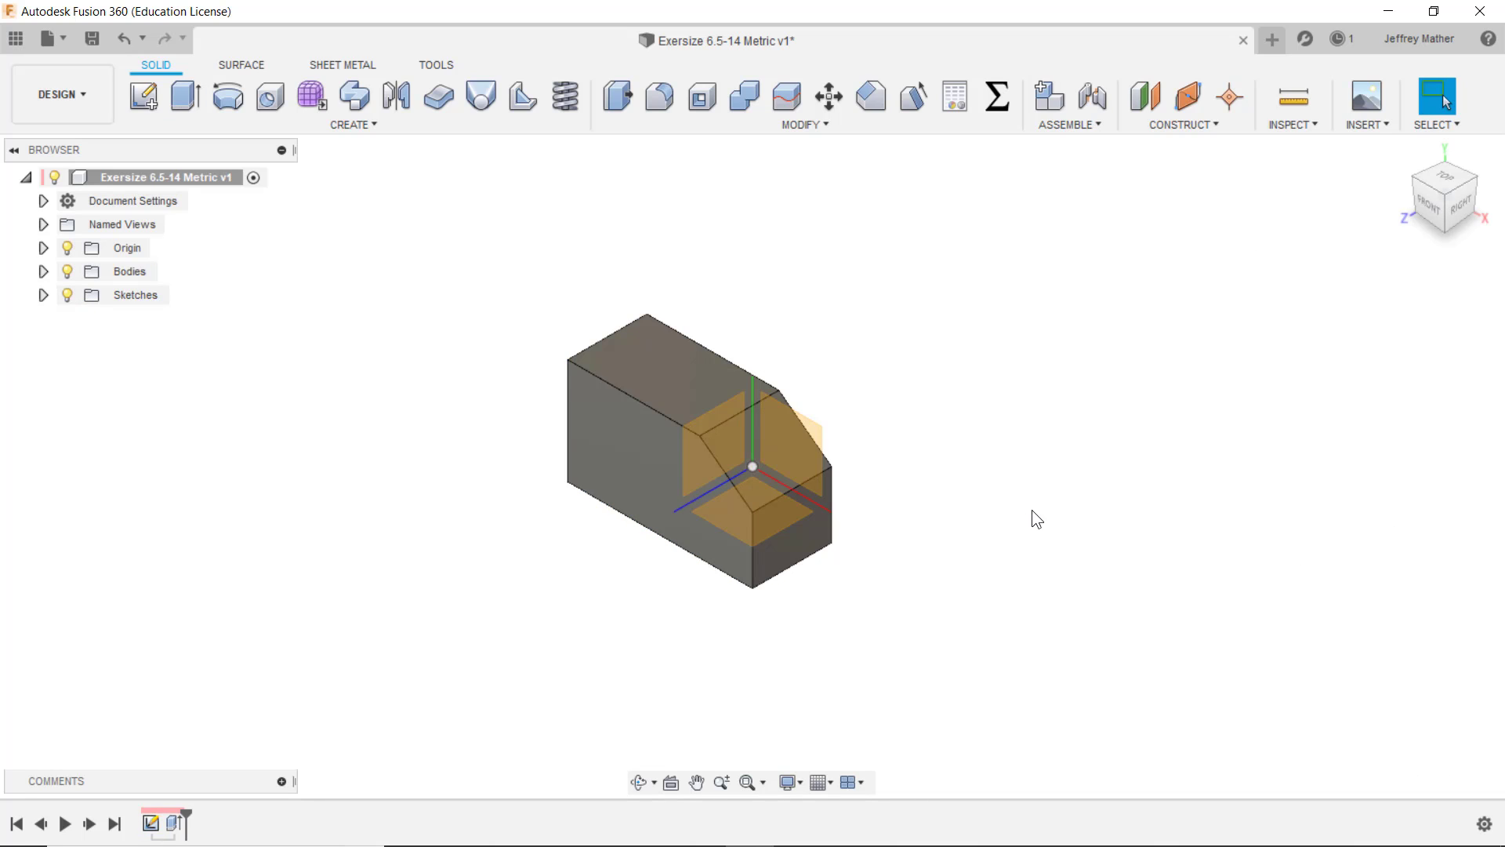
Save the design as a new version
{"action": "left_click", "coordinate": [92, 39]}
{"action": "left_click", "coordinate": [732, 445]}
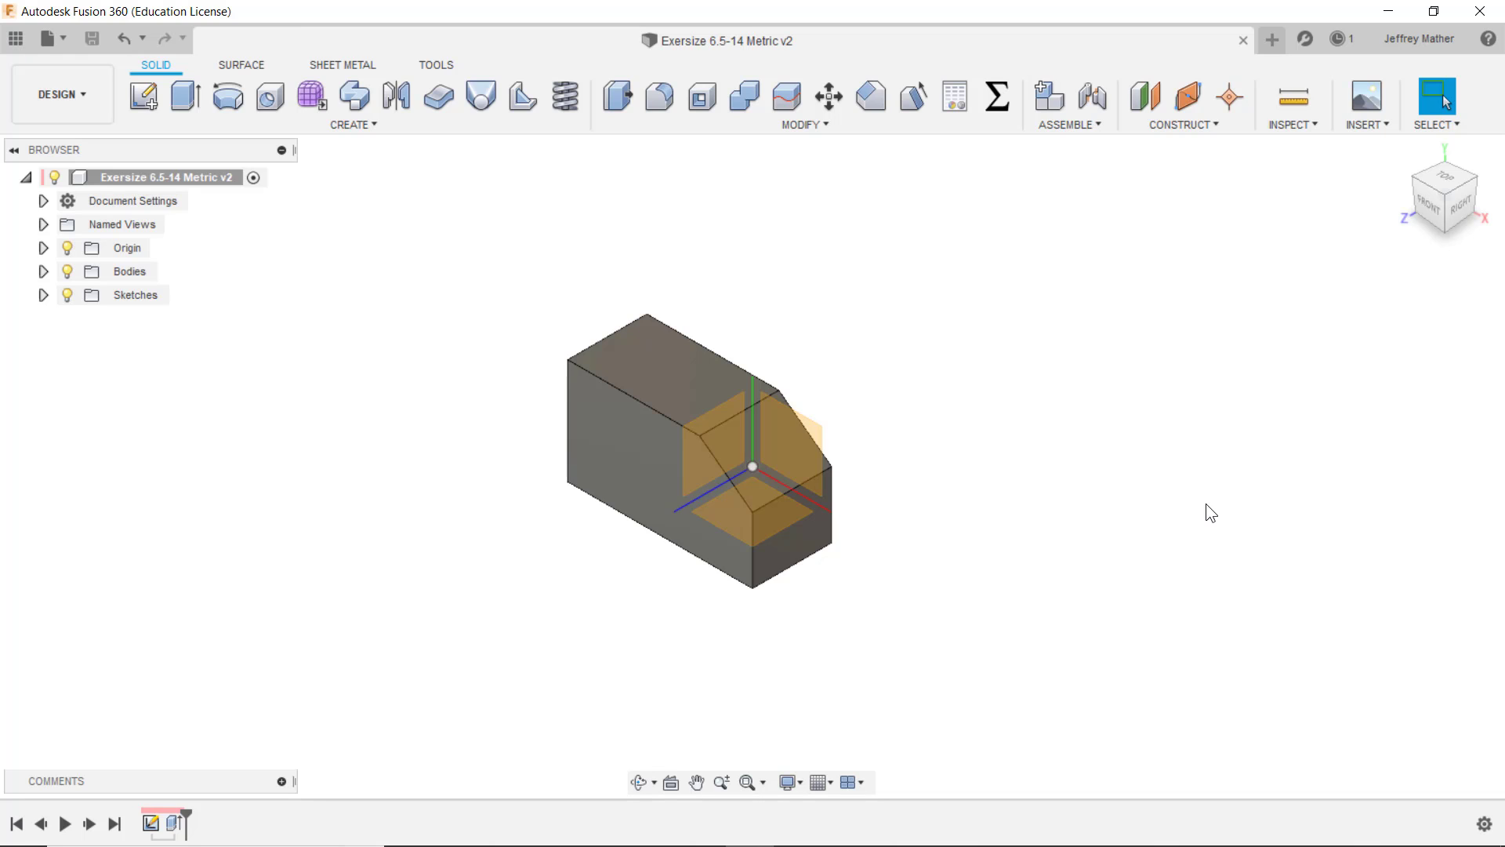
Create a new sketch on the YZ plane, viewed from the right
{"action": "left_click", "coordinate": [1460, 208]}
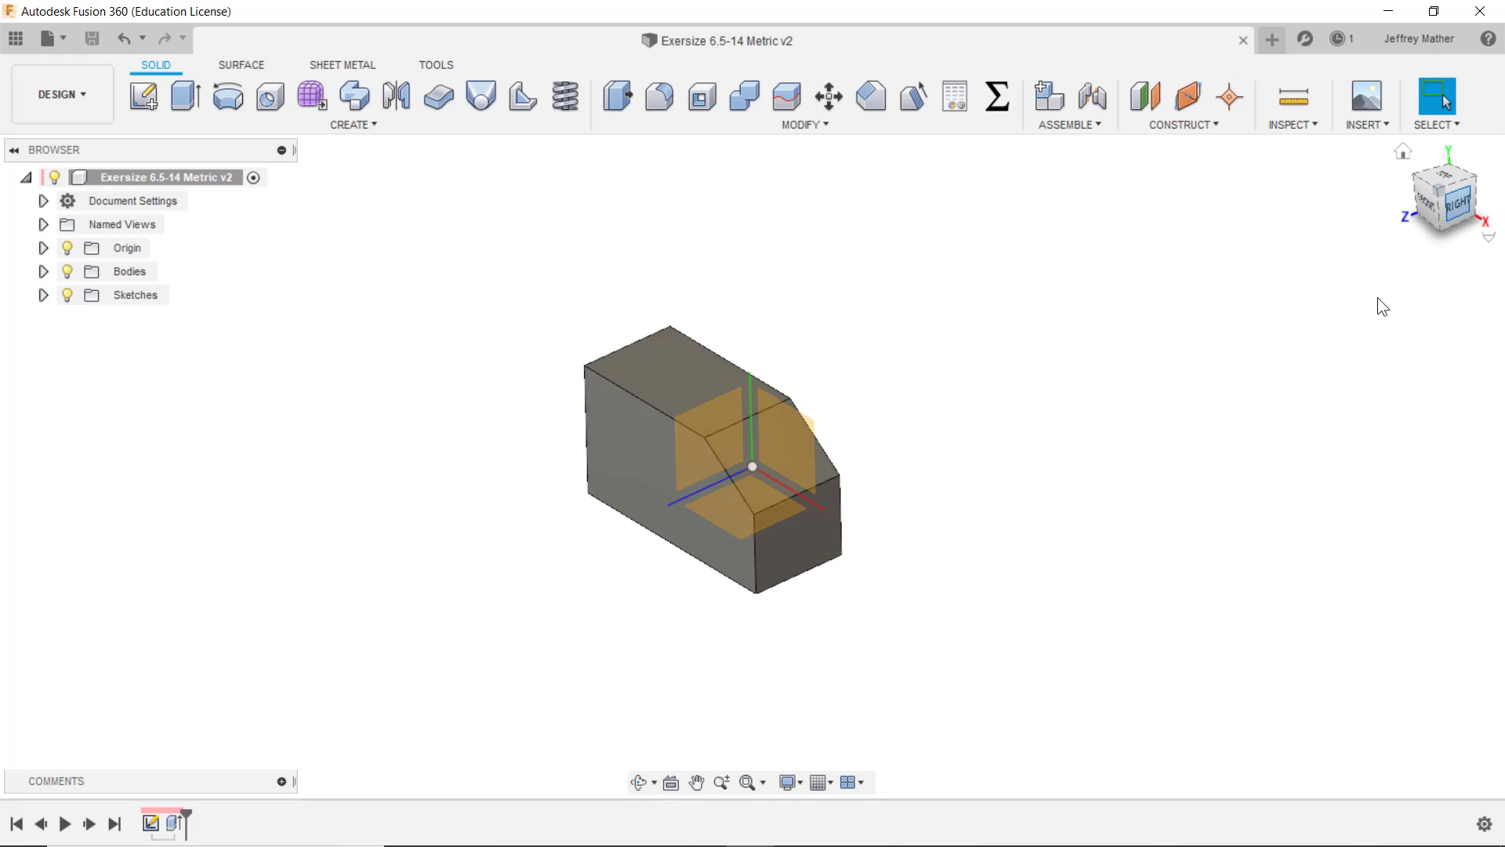
{"action": "left_click", "coordinate": [703, 406]}
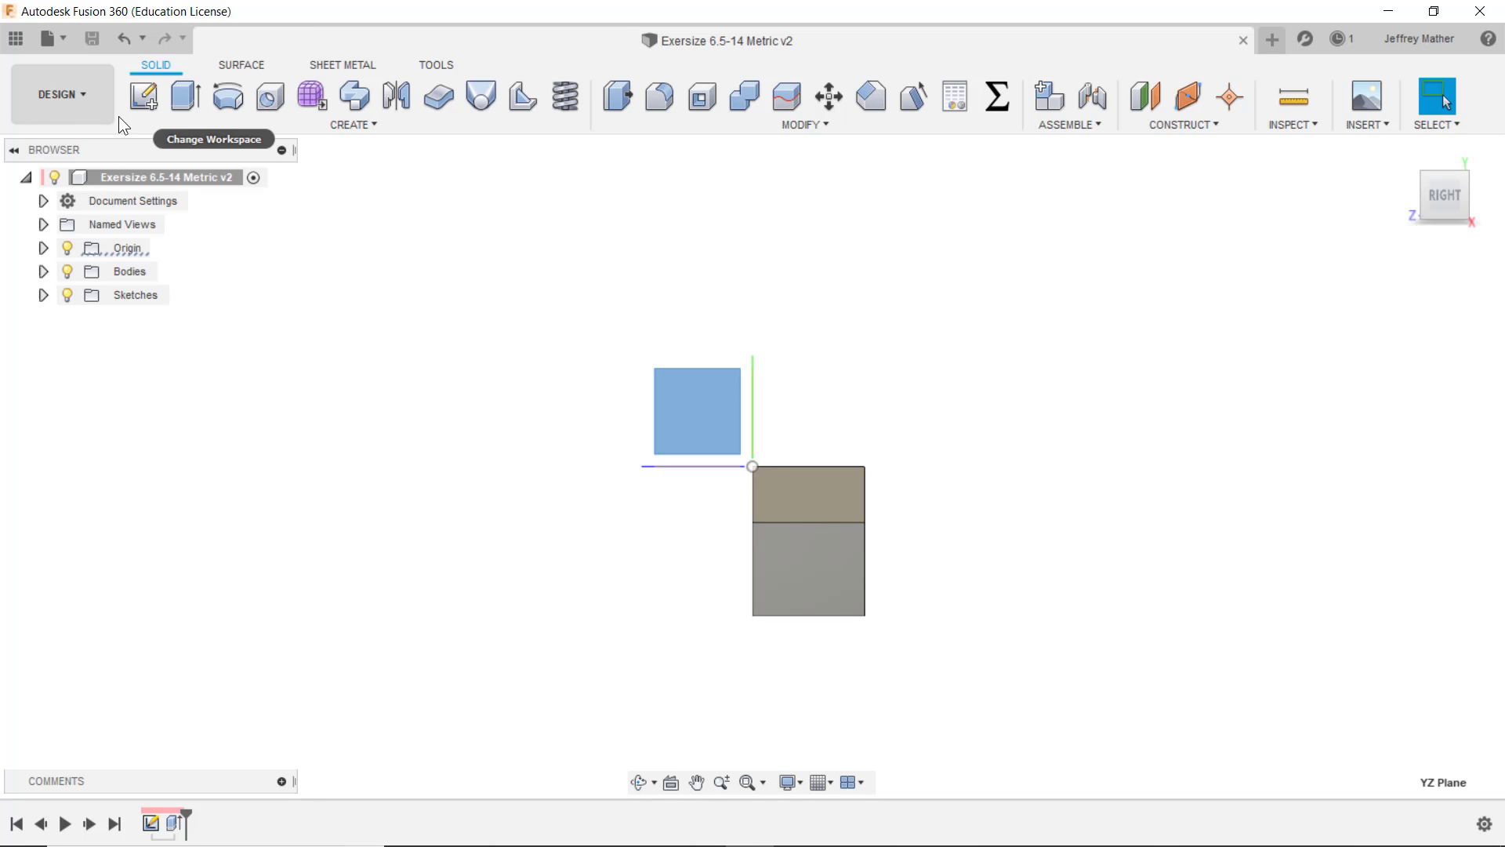
{"action": "left_click", "coordinate": [144, 97]}
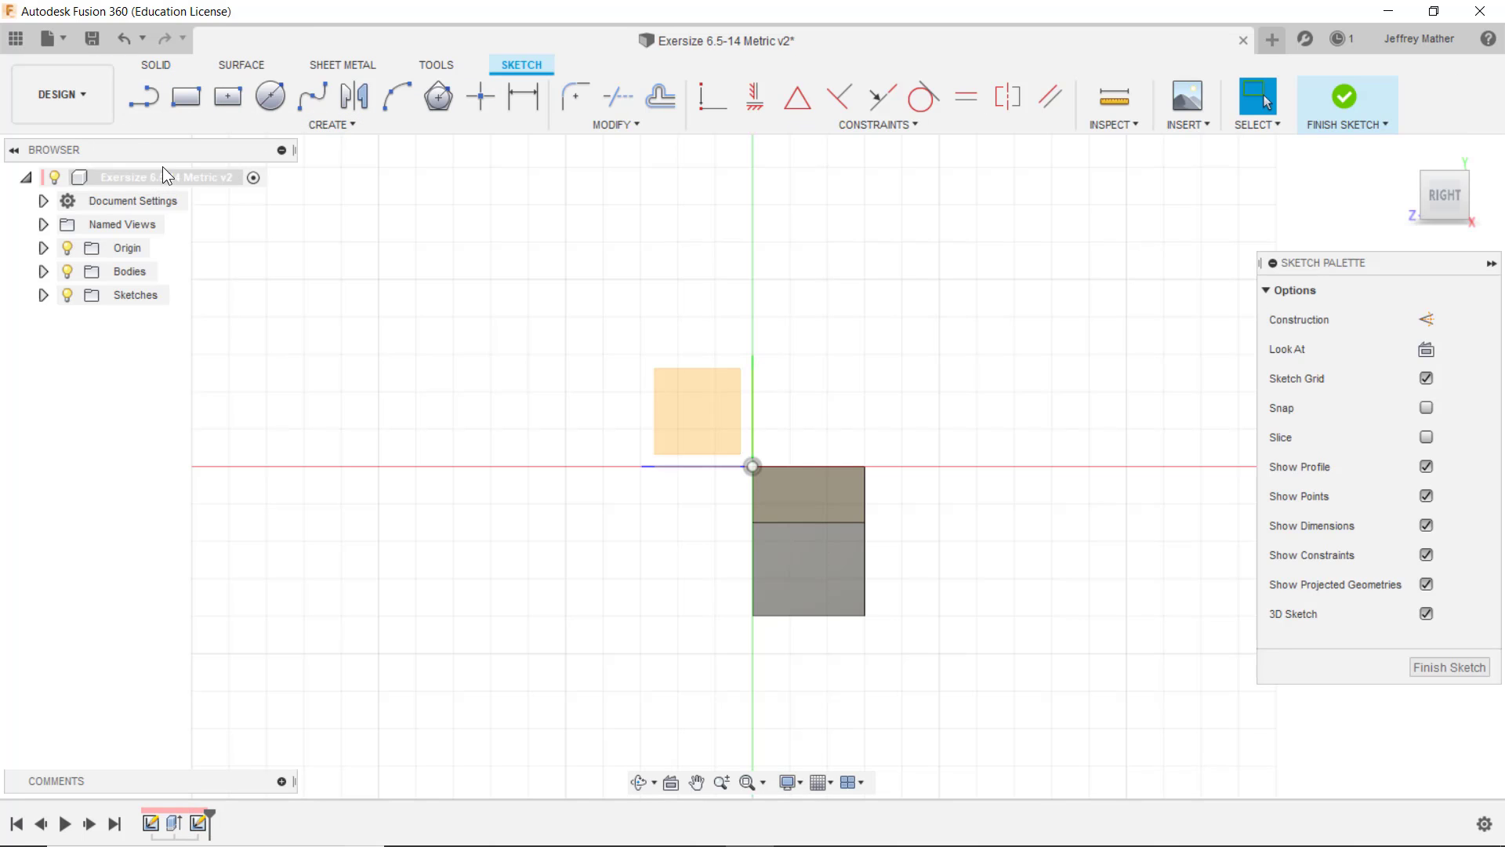
Sketch a rectangle about 13 mm wide and 25 mm high overlapping the block's lower-right corner
{"action": "left_click", "coordinate": [186, 97]}
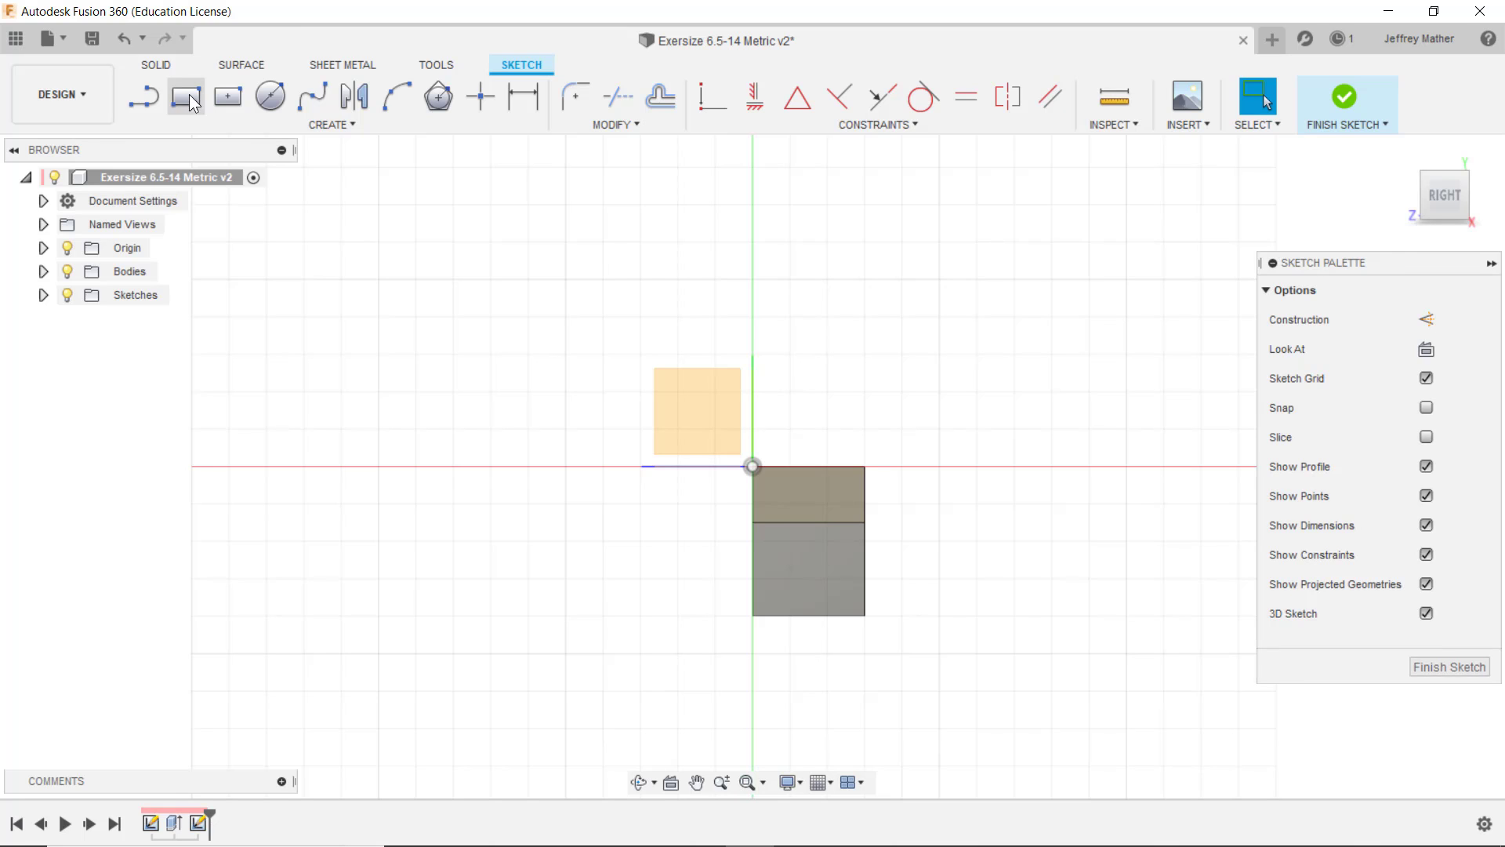
{"action": "left_click", "coordinate": [874, 625]}
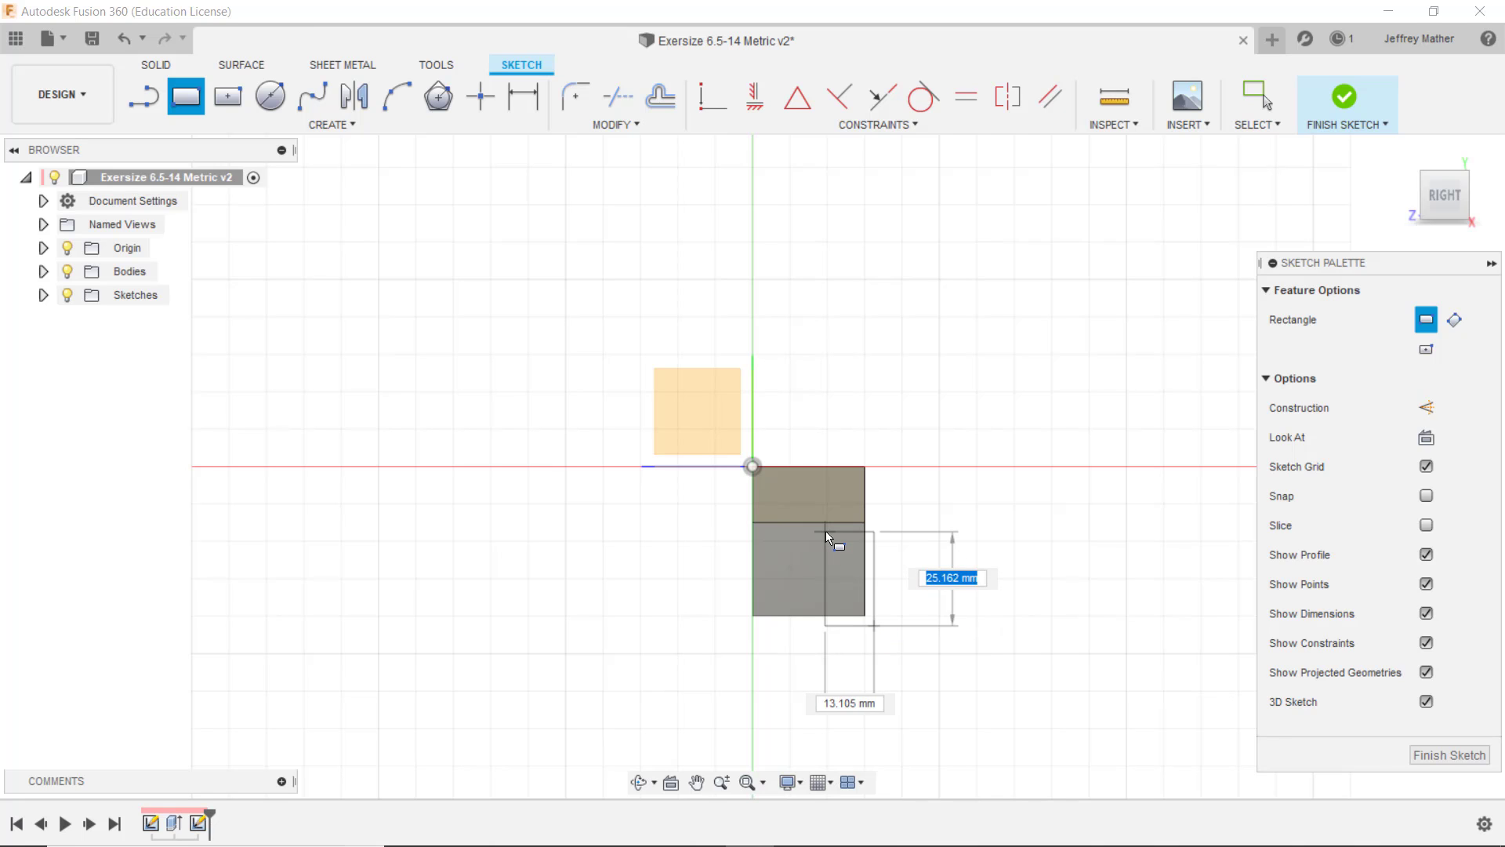
{"action": "left_click", "coordinate": [825, 530]}
{"action": "key", "text": "Escape"}
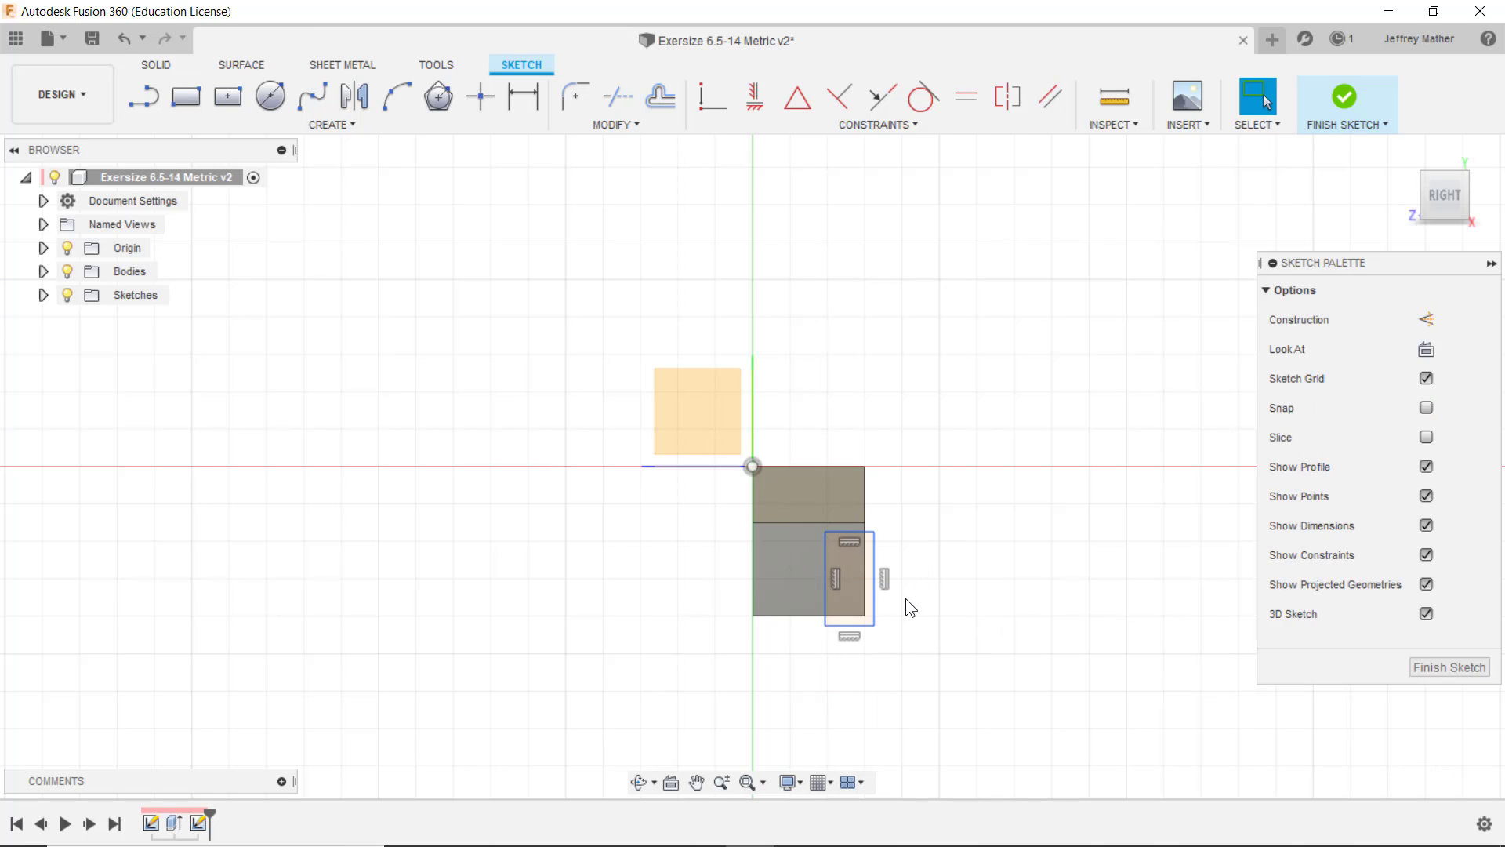
Project the block's lower end face and its lower-right corner point into the sketch
{"action": "scroll", "coordinate": [901, 599], "scroll_direction": "up", "scroll_amount": 3}
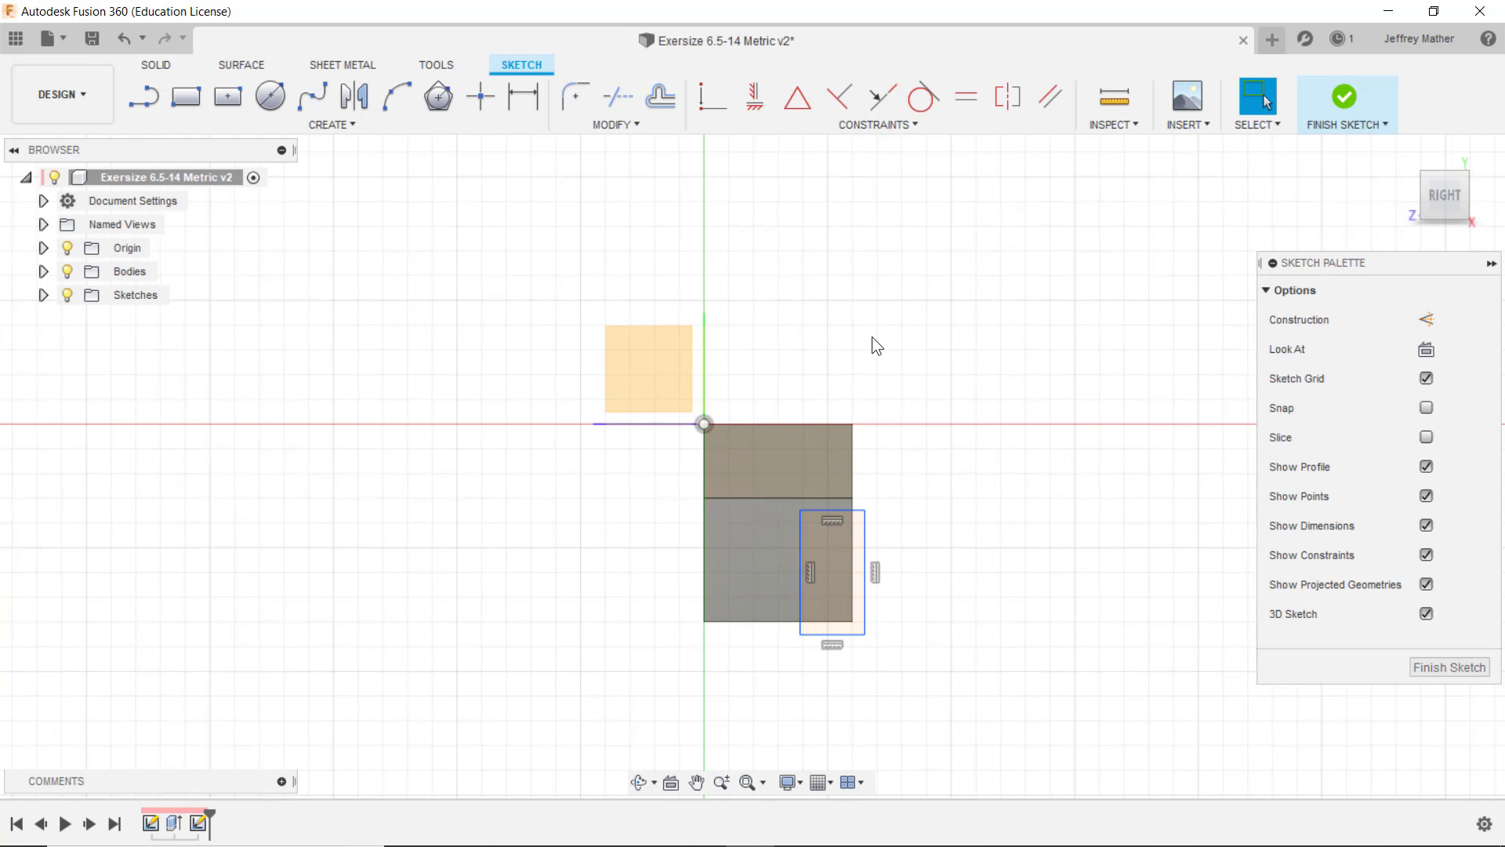
{"action": "key", "text": "p"}
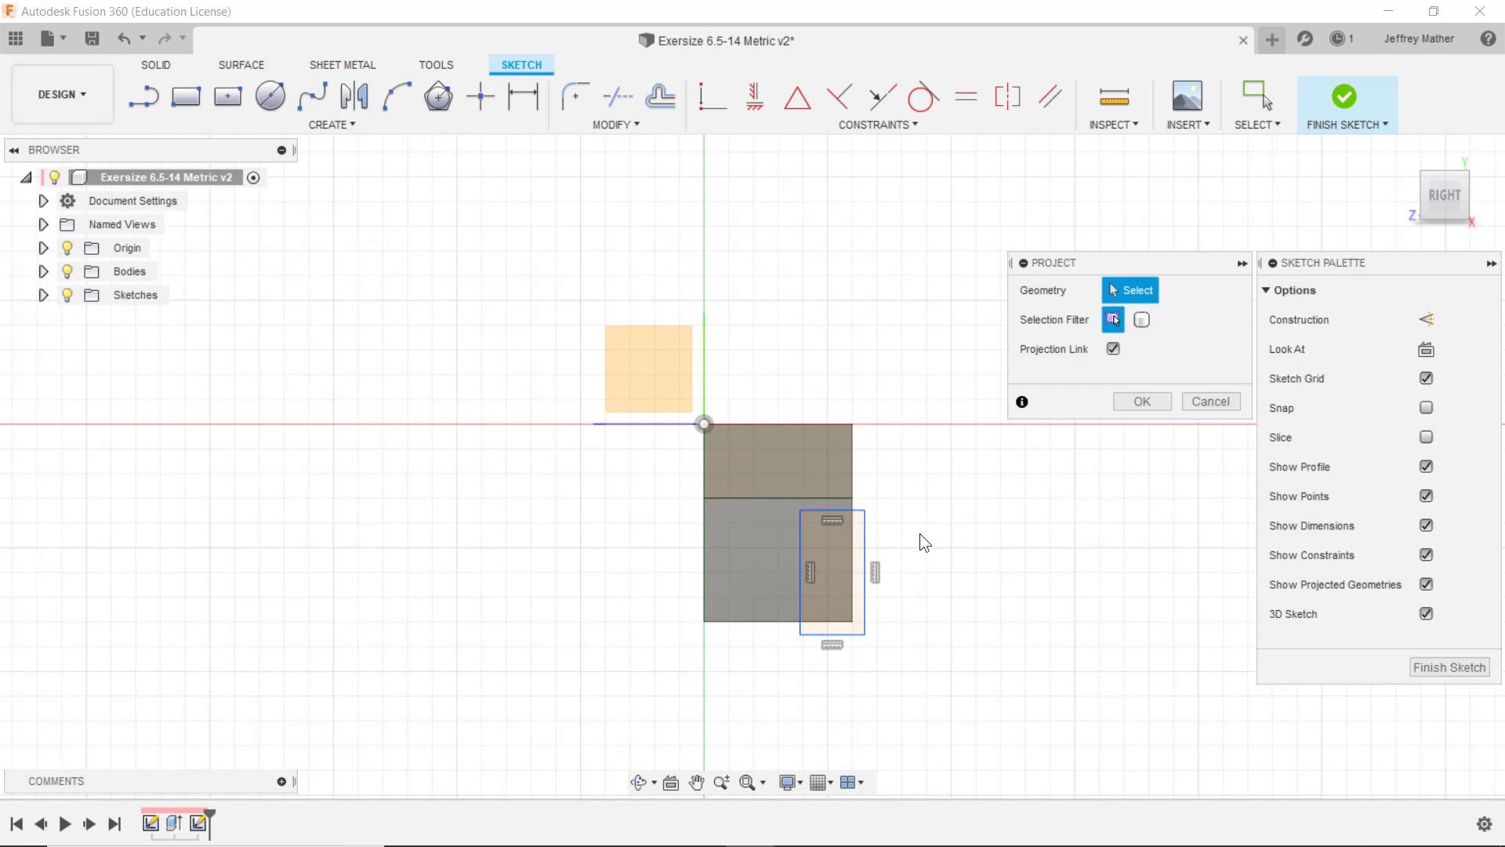
{"action": "left_click", "coordinate": [848, 621]}
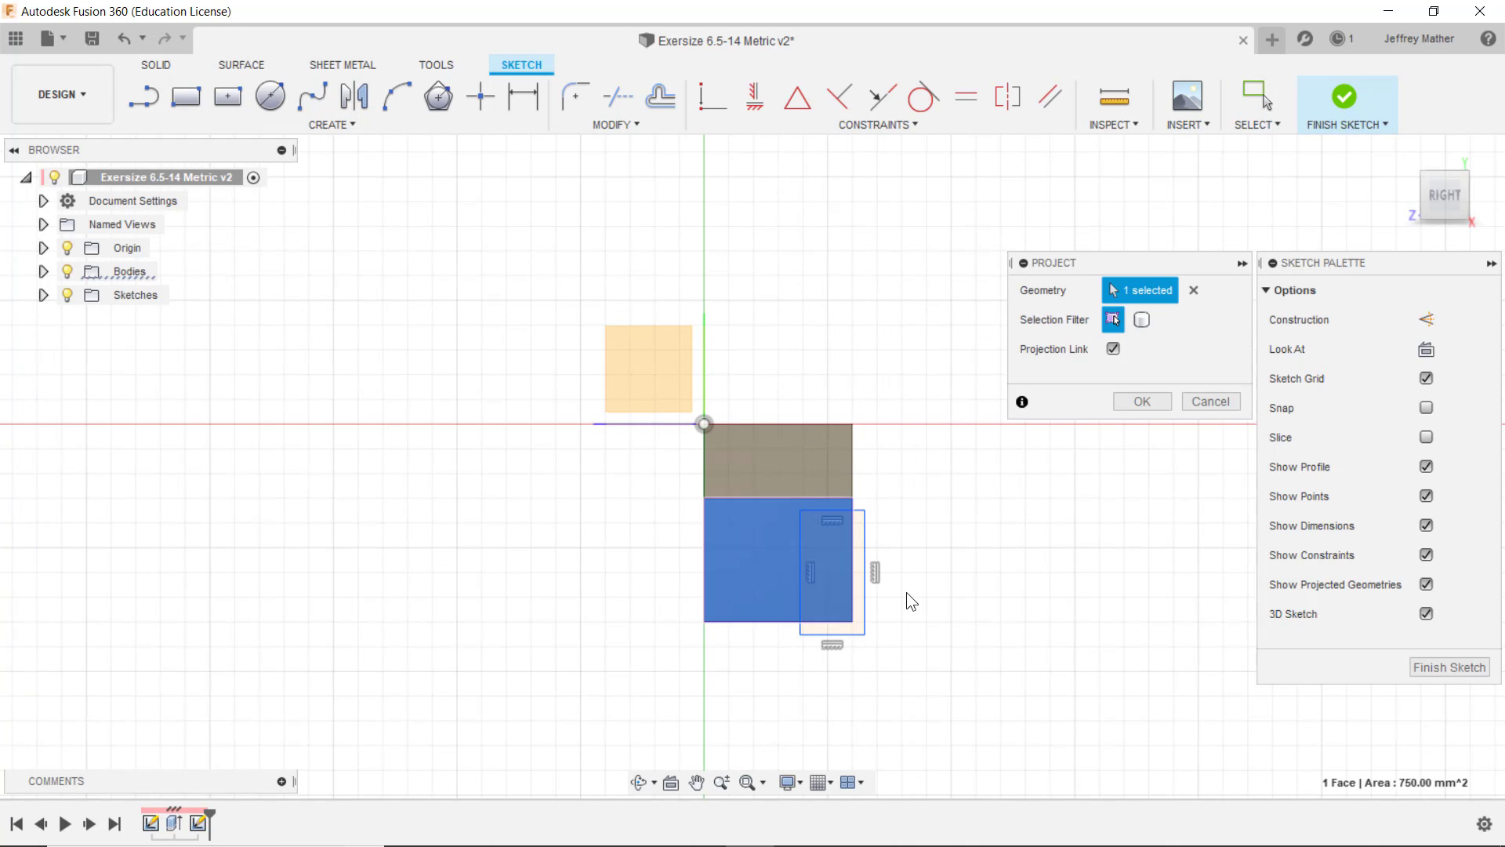
{"action": "left_click", "coordinate": [852, 621]}
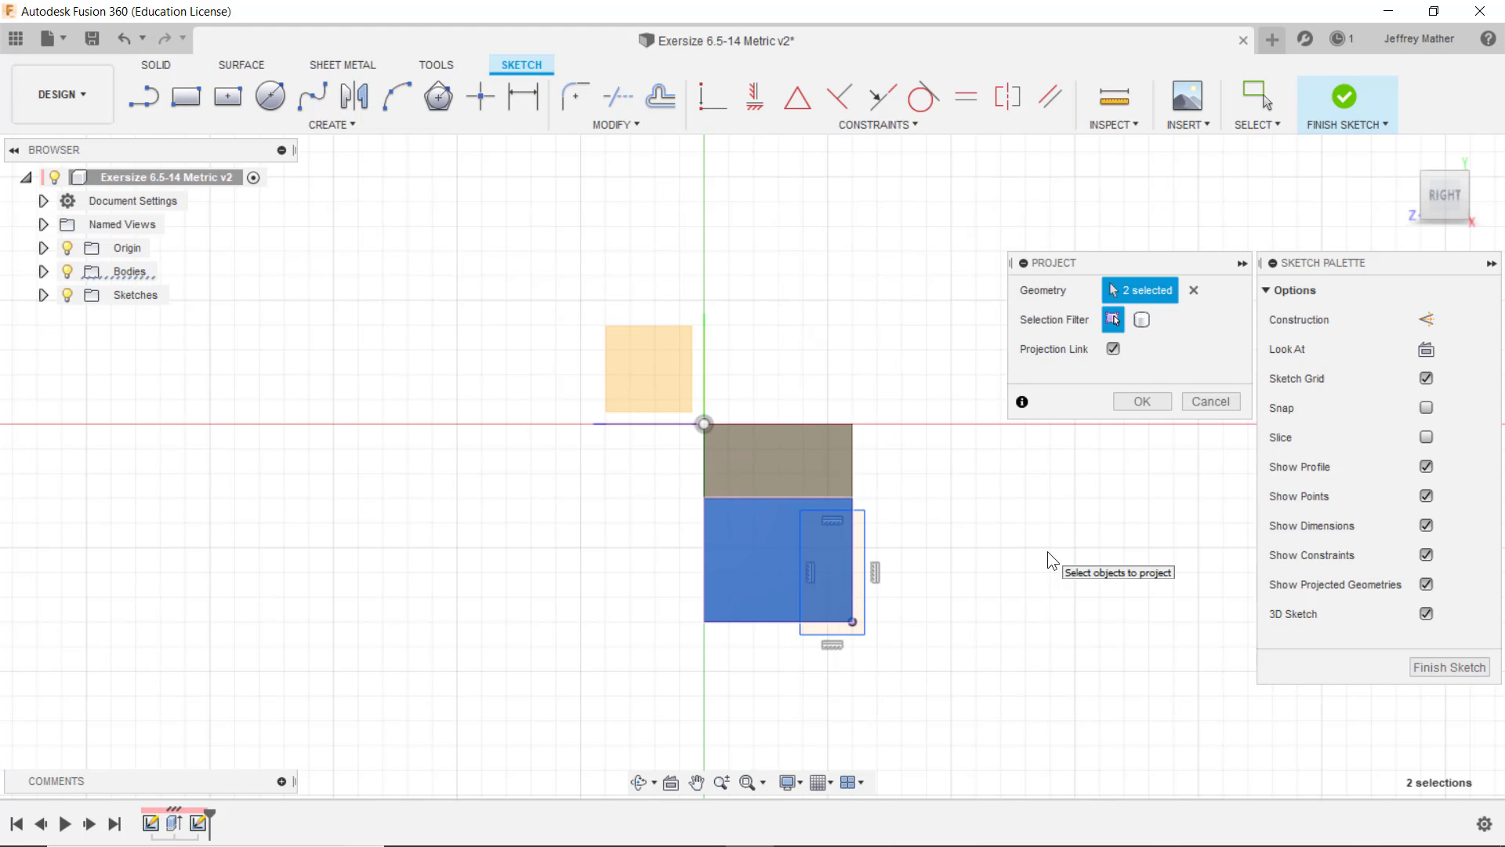
{"action": "left_click", "coordinate": [1132, 407]}
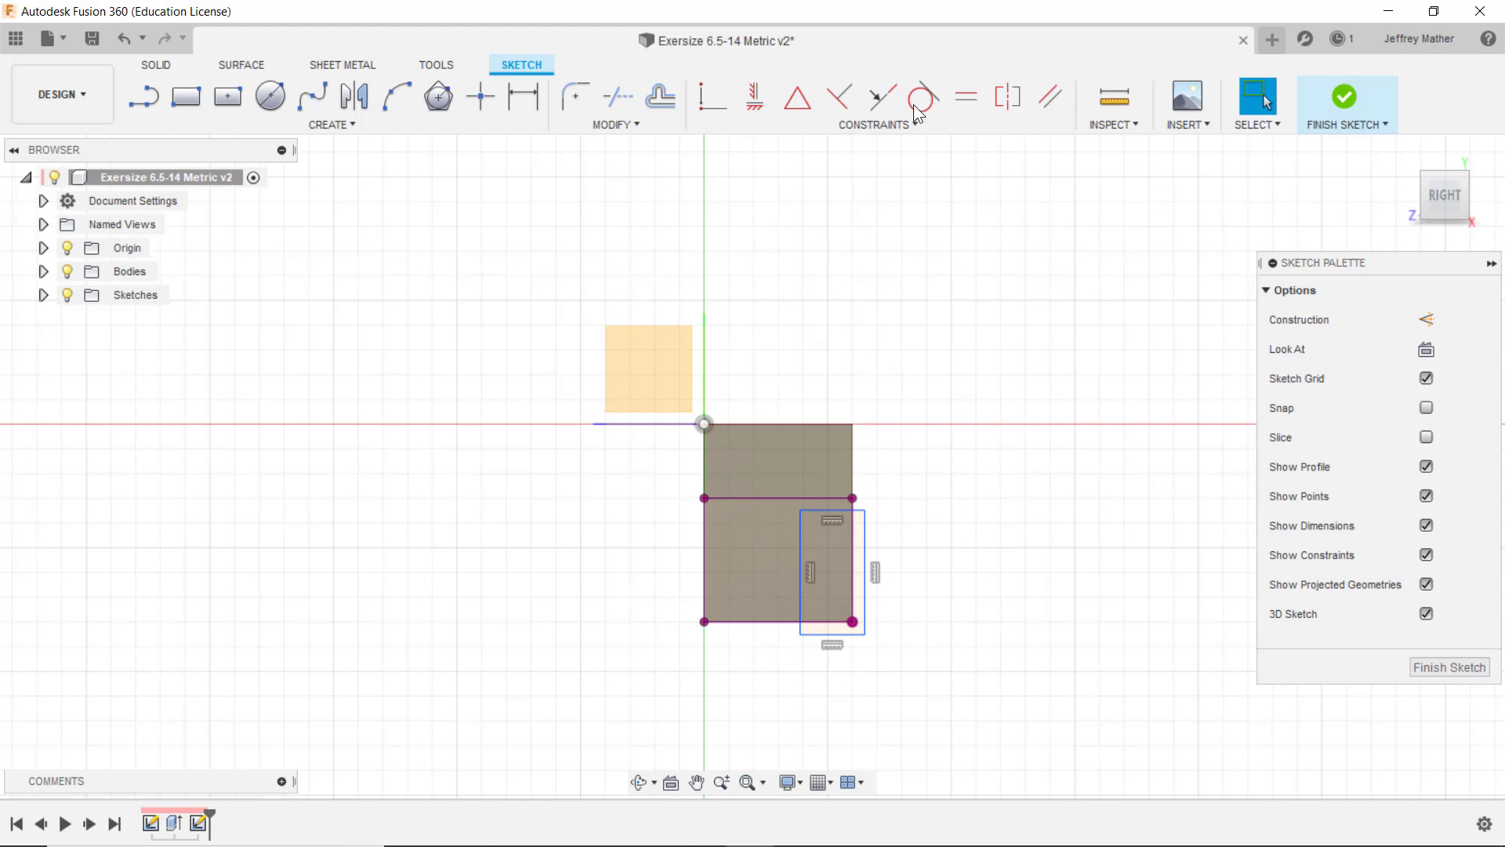
Make the rectangle's lower-right corner coincident with the projected corner point of the block
{"action": "left_click", "coordinate": [709, 102]}
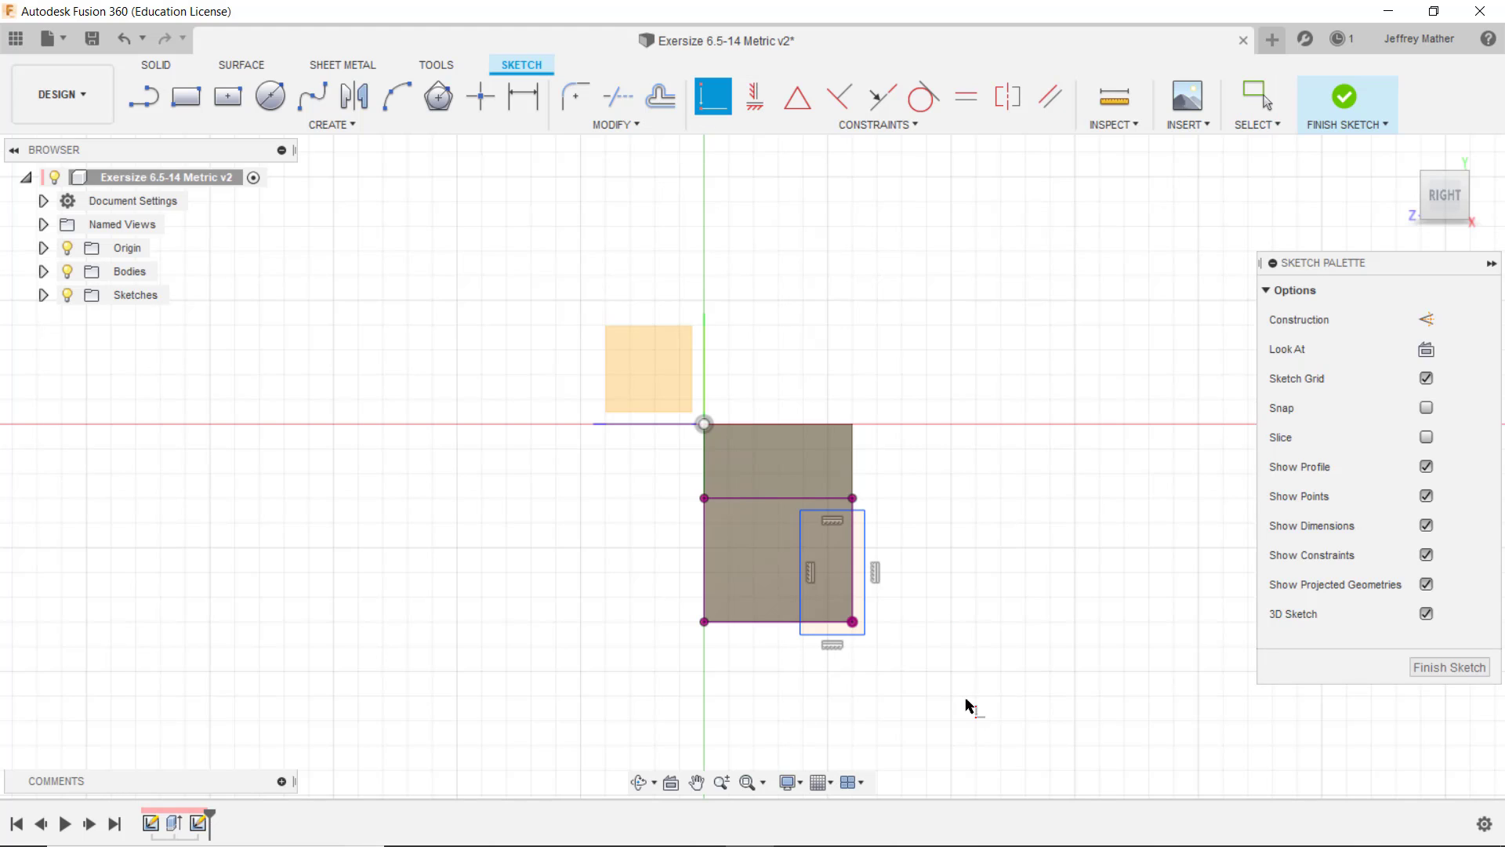
{"action": "left_click", "coordinate": [857, 629]}
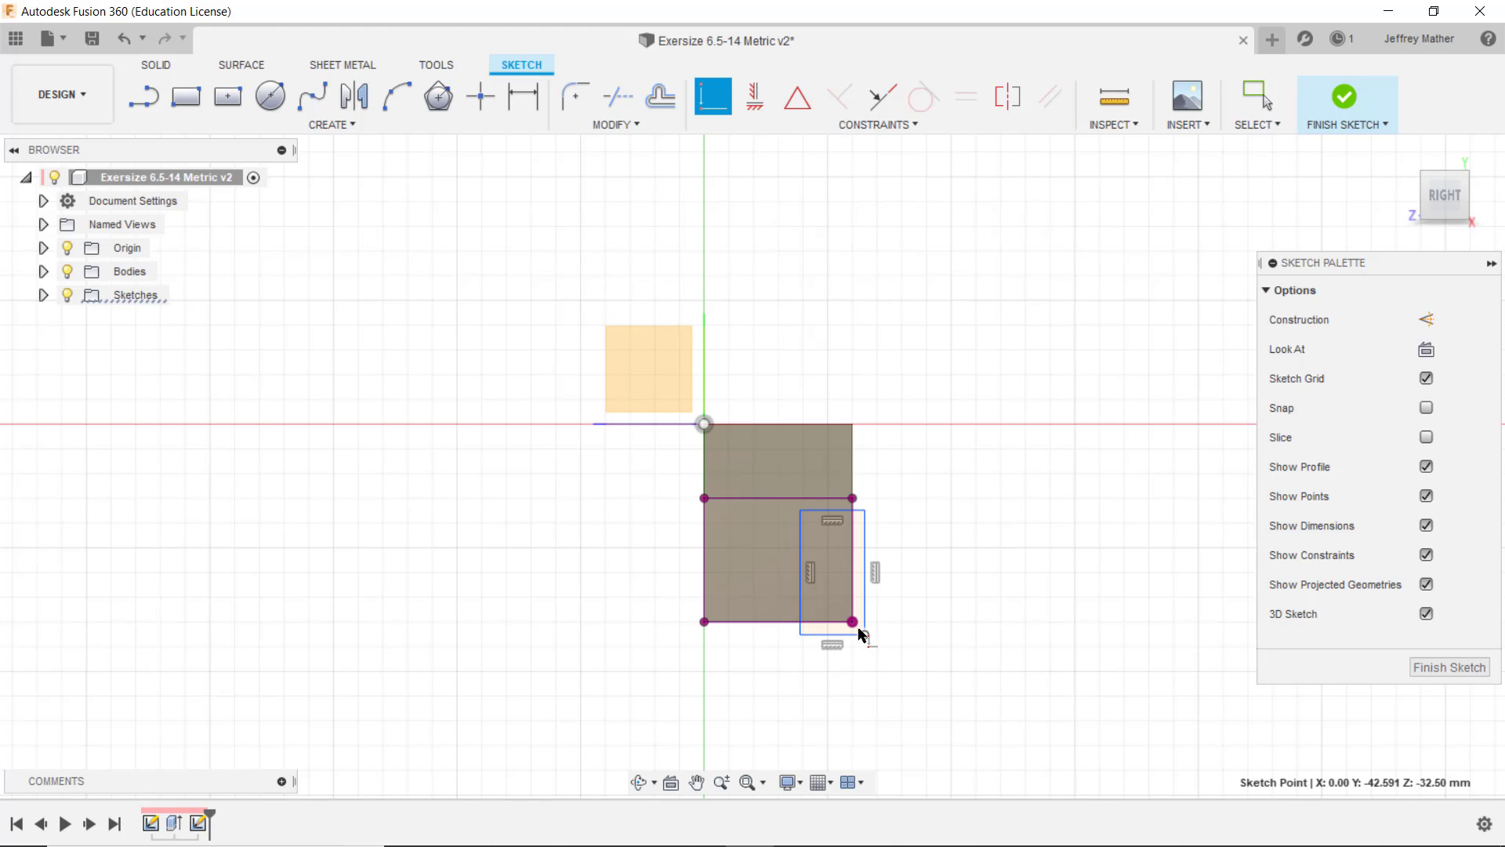
{"action": "left_click", "coordinate": [854, 625]}
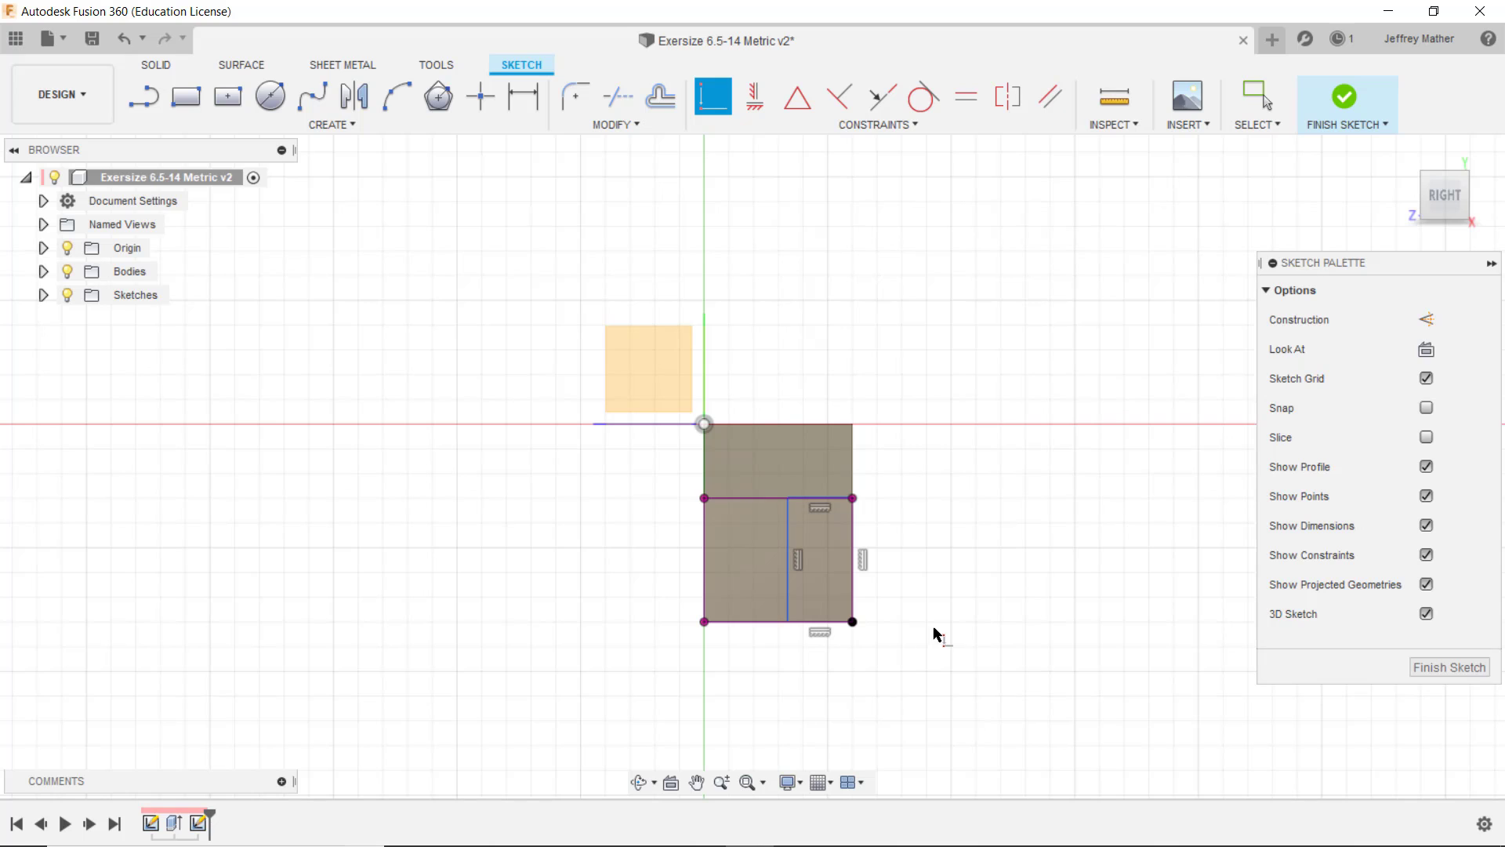
Dimension the rectangle's height along the block's right edge as 20 mm
{"action": "left_click", "coordinate": [524, 98]}
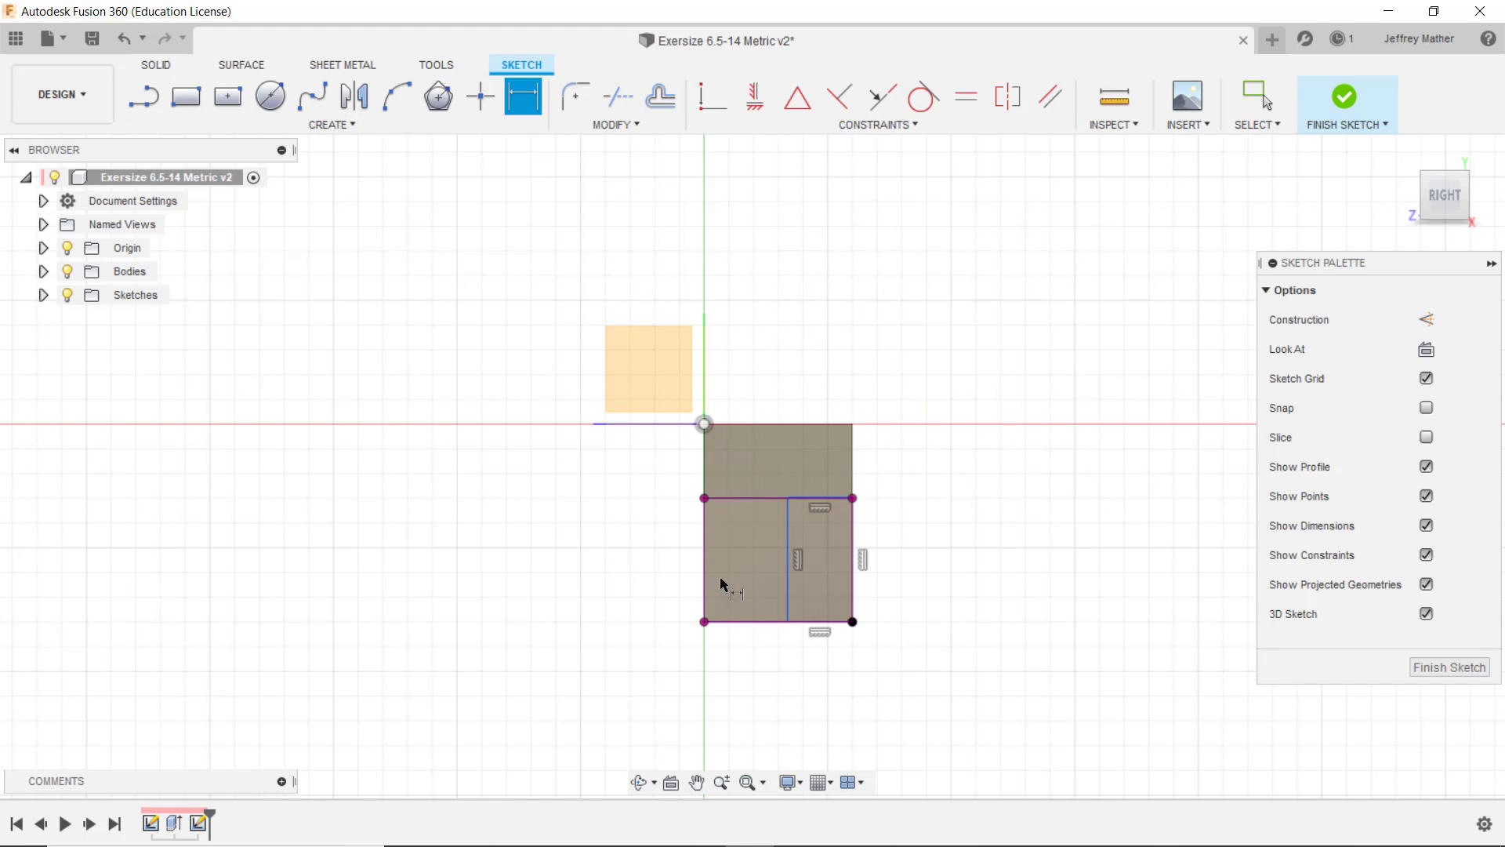
{"action": "scroll", "coordinate": [857, 572], "scroll_direction": "up", "scroll_amount": 6}
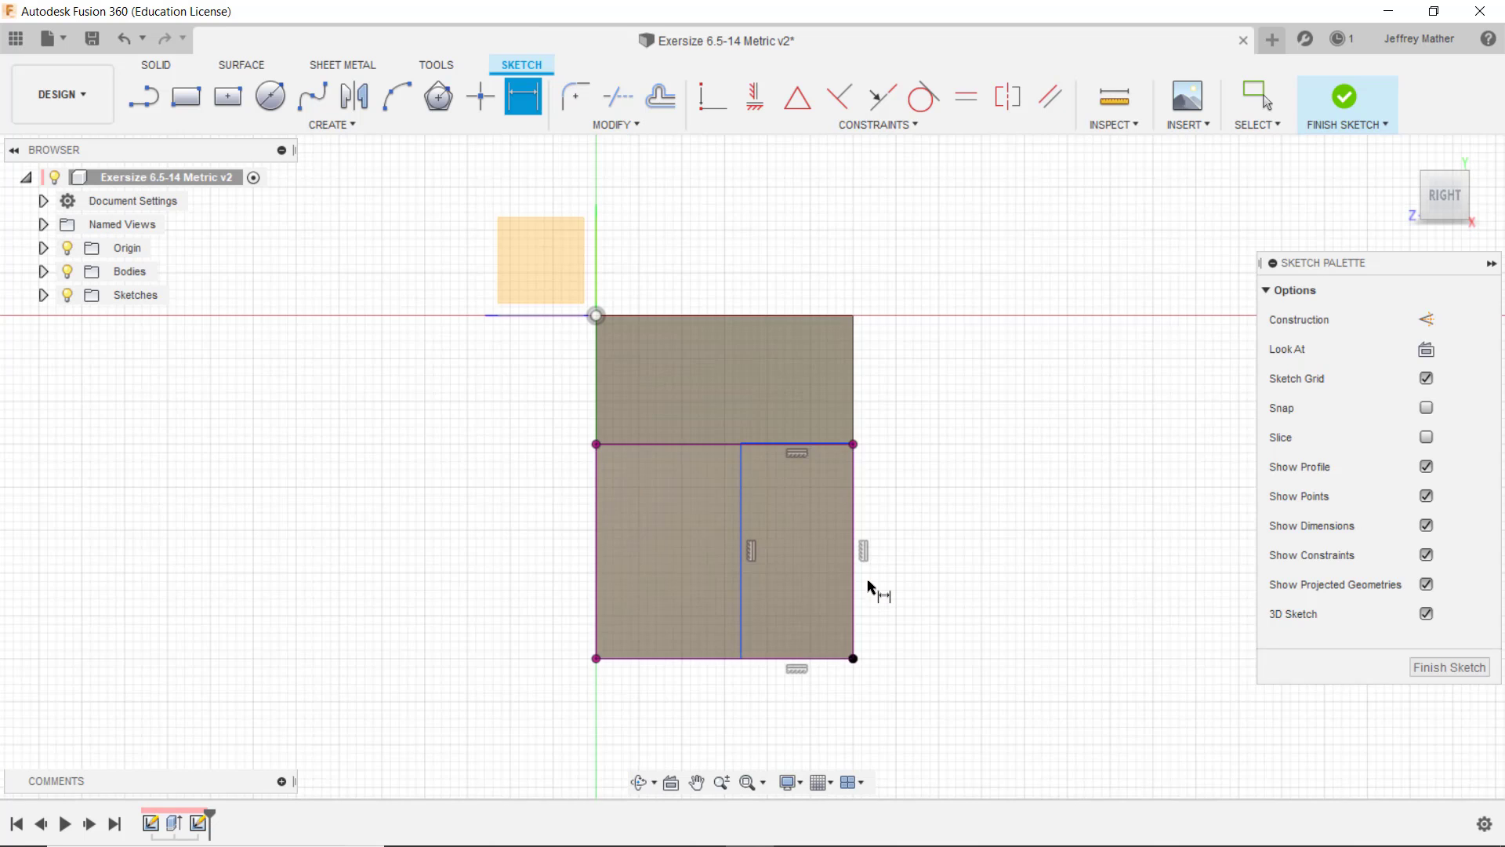
{"action": "scroll", "coordinate": [850, 293], "scroll_direction": "up", "scroll_amount": 10}
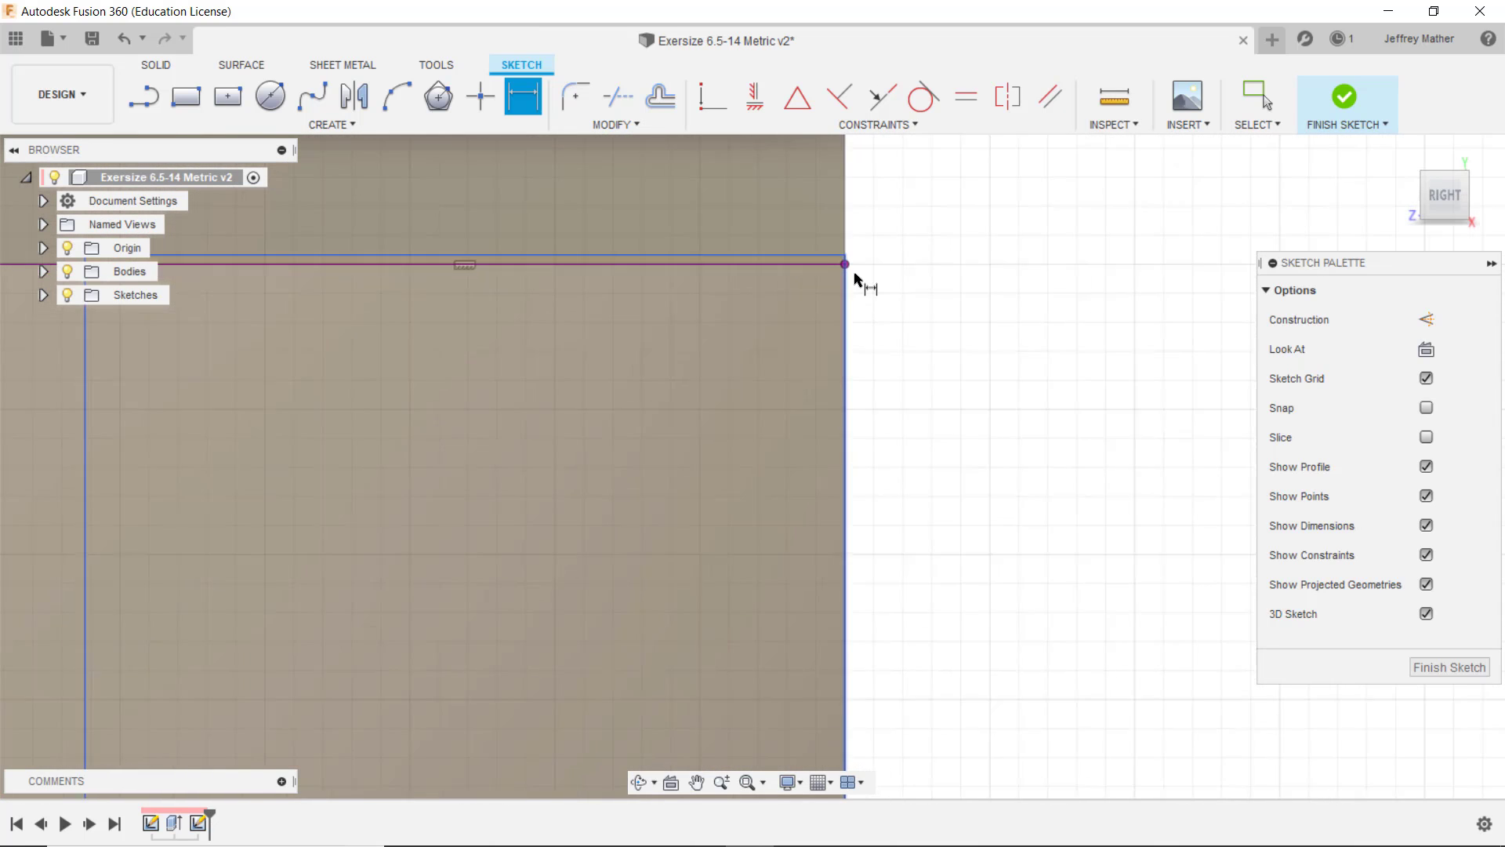
{"action": "left_click", "coordinate": [835, 251]}
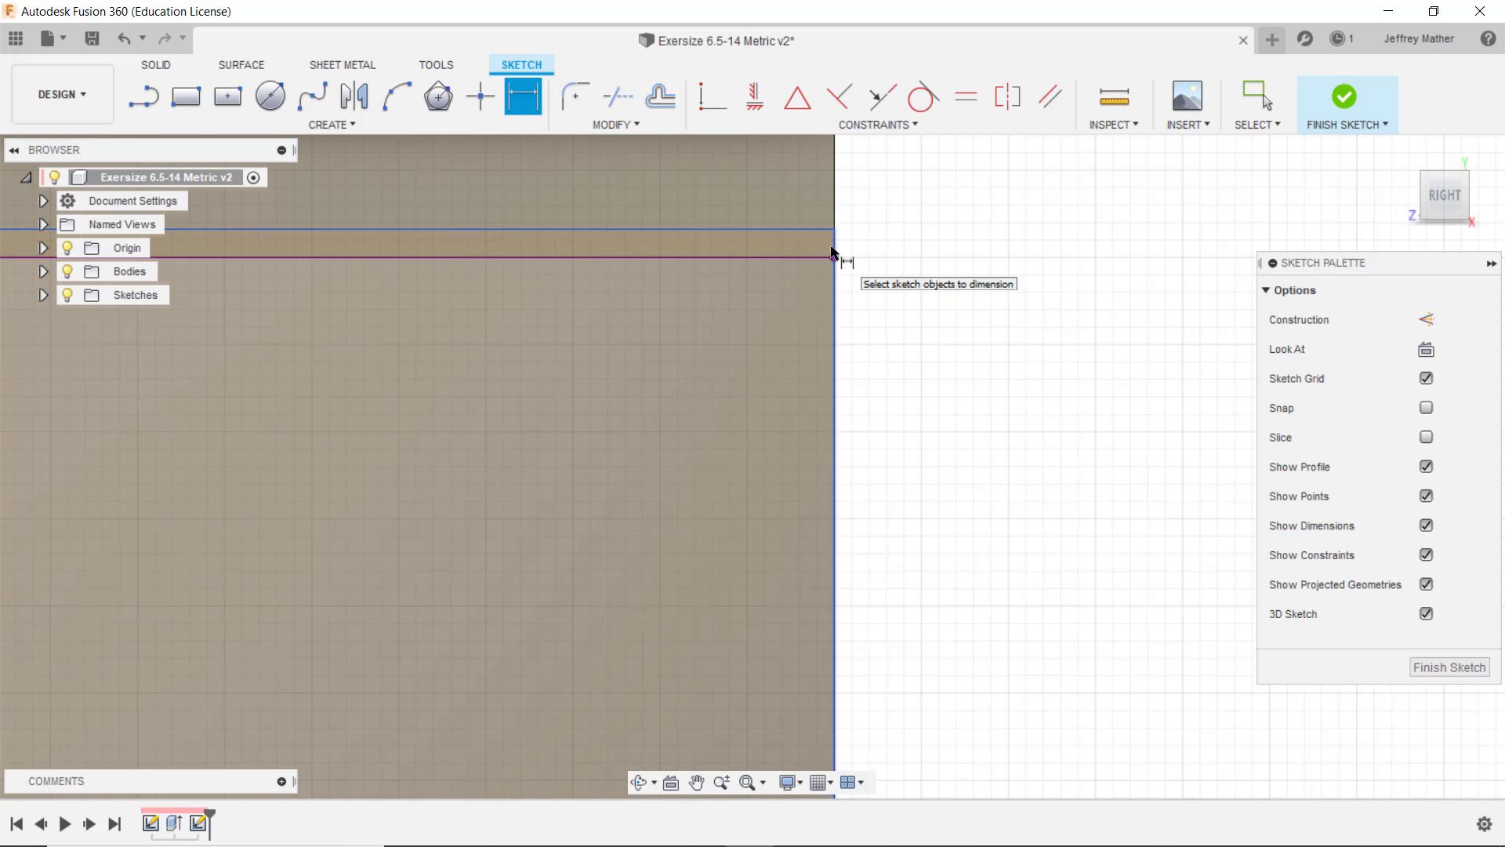
{"action": "left_click", "coordinate": [1061, 449]}
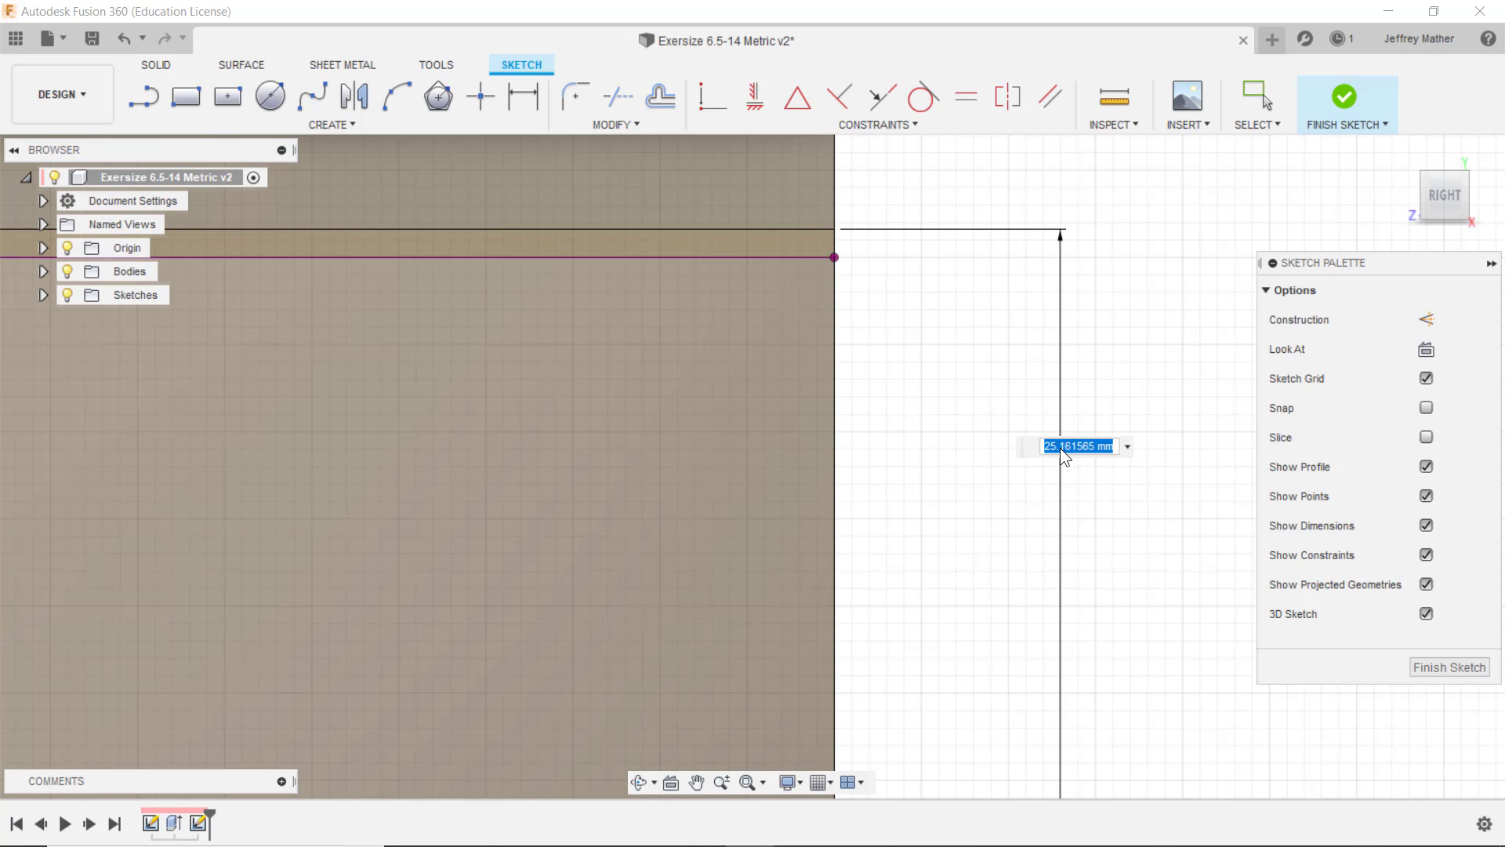
{"action": "key", "text": "Escape"}
{"action": "scroll", "coordinate": [740, 259], "scroll_direction": "down", "scroll_amount": 5}
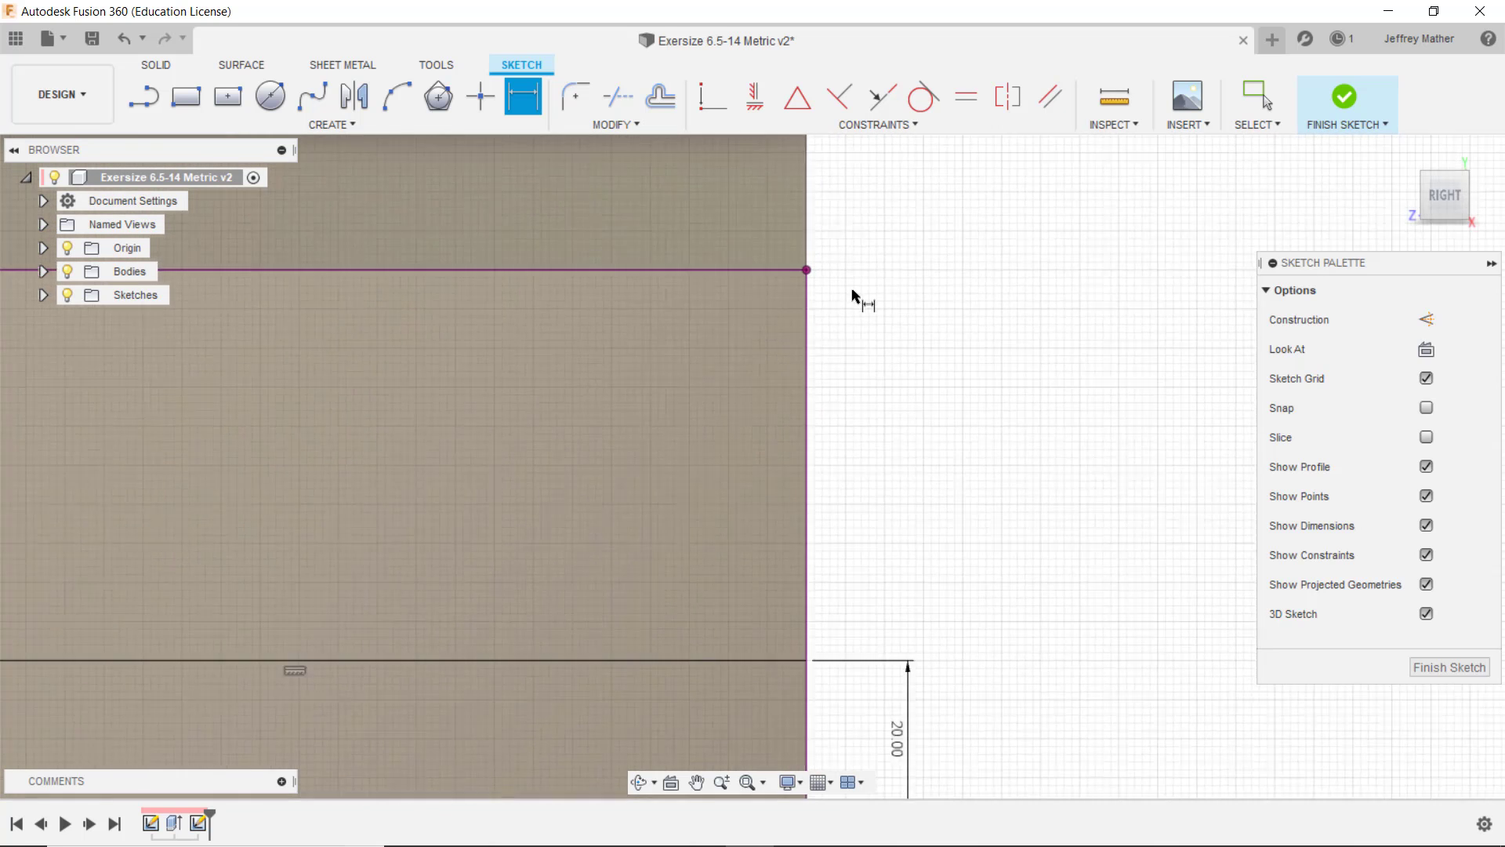
{"action": "scroll", "coordinate": [1003, 324], "scroll_direction": "down", "scroll_amount": 2}
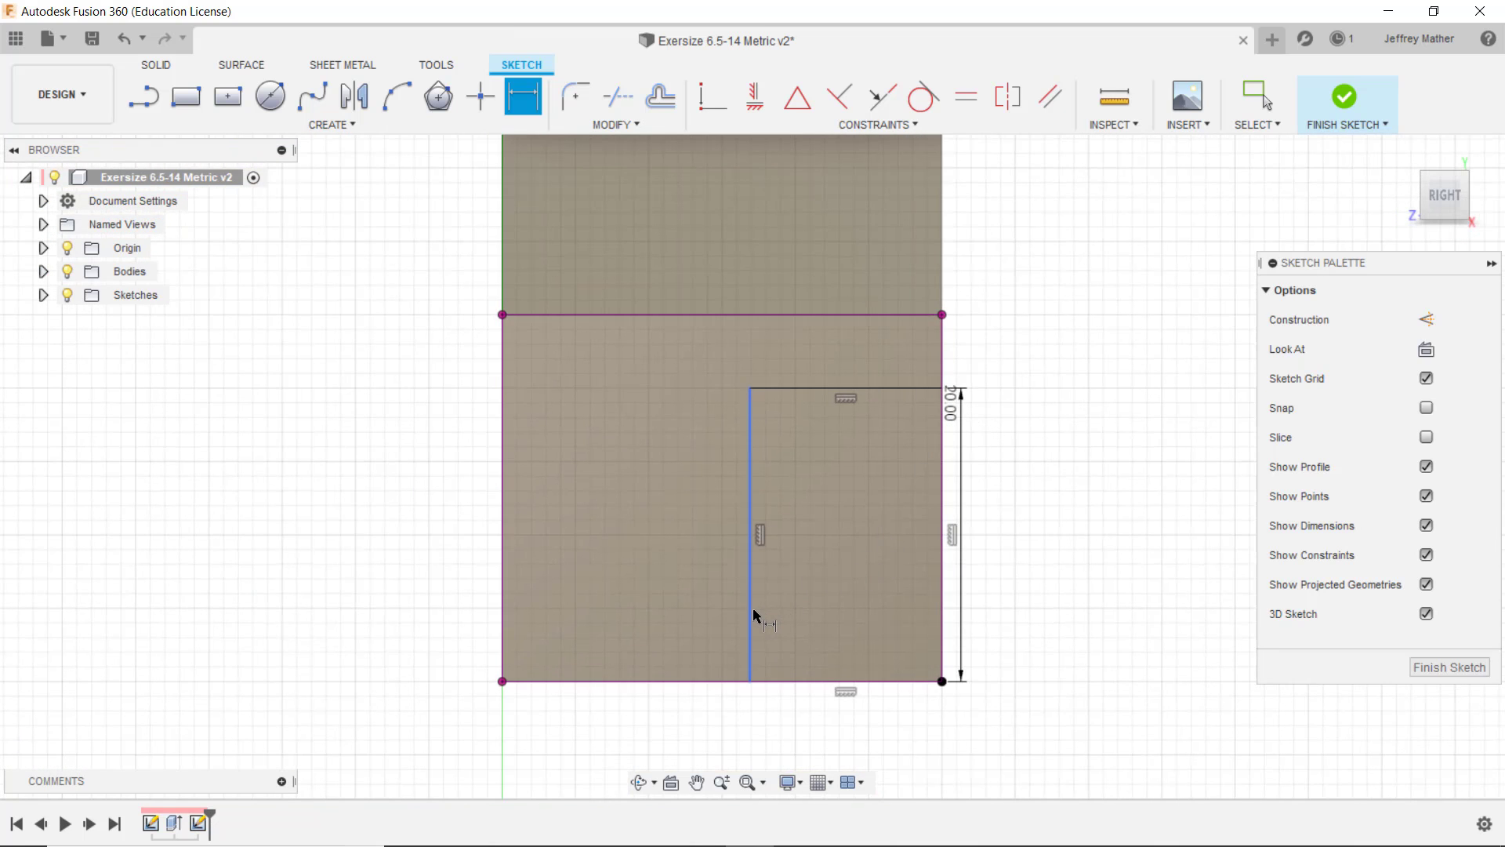
Dimension the rectangle's width as 5 mm and move the height dimension's text clear of the profile
{"action": "left_click", "coordinate": [751, 621]}
{"action": "left_click", "coordinate": [946, 650]}
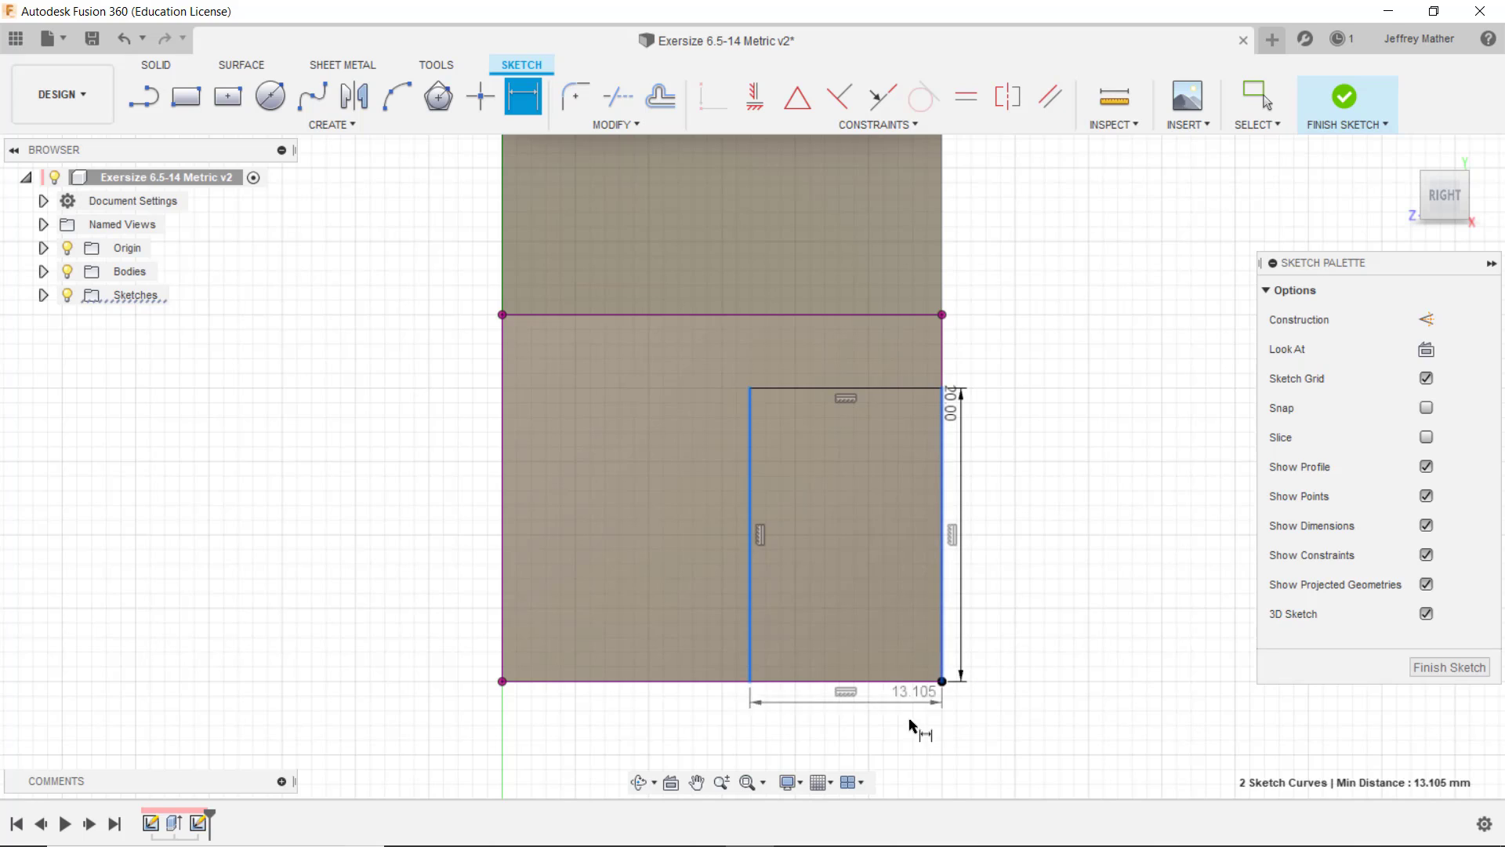
{"action": "left_click", "coordinate": [897, 735]}
{"action": "type", "text": "5"}
{"action": "key", "text": "Return"}
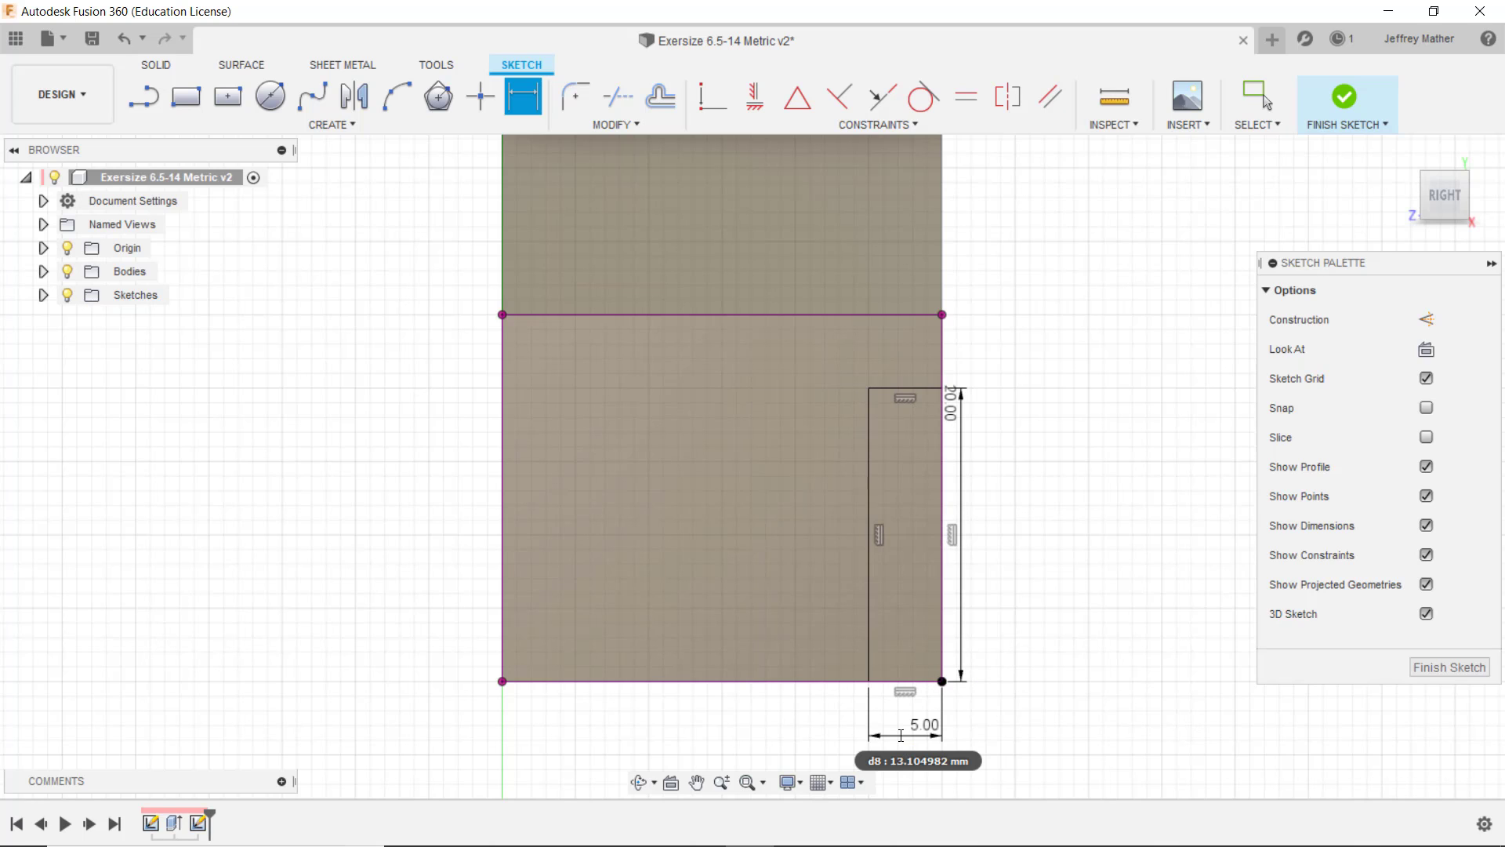
{"action": "key", "text": "Escape"}
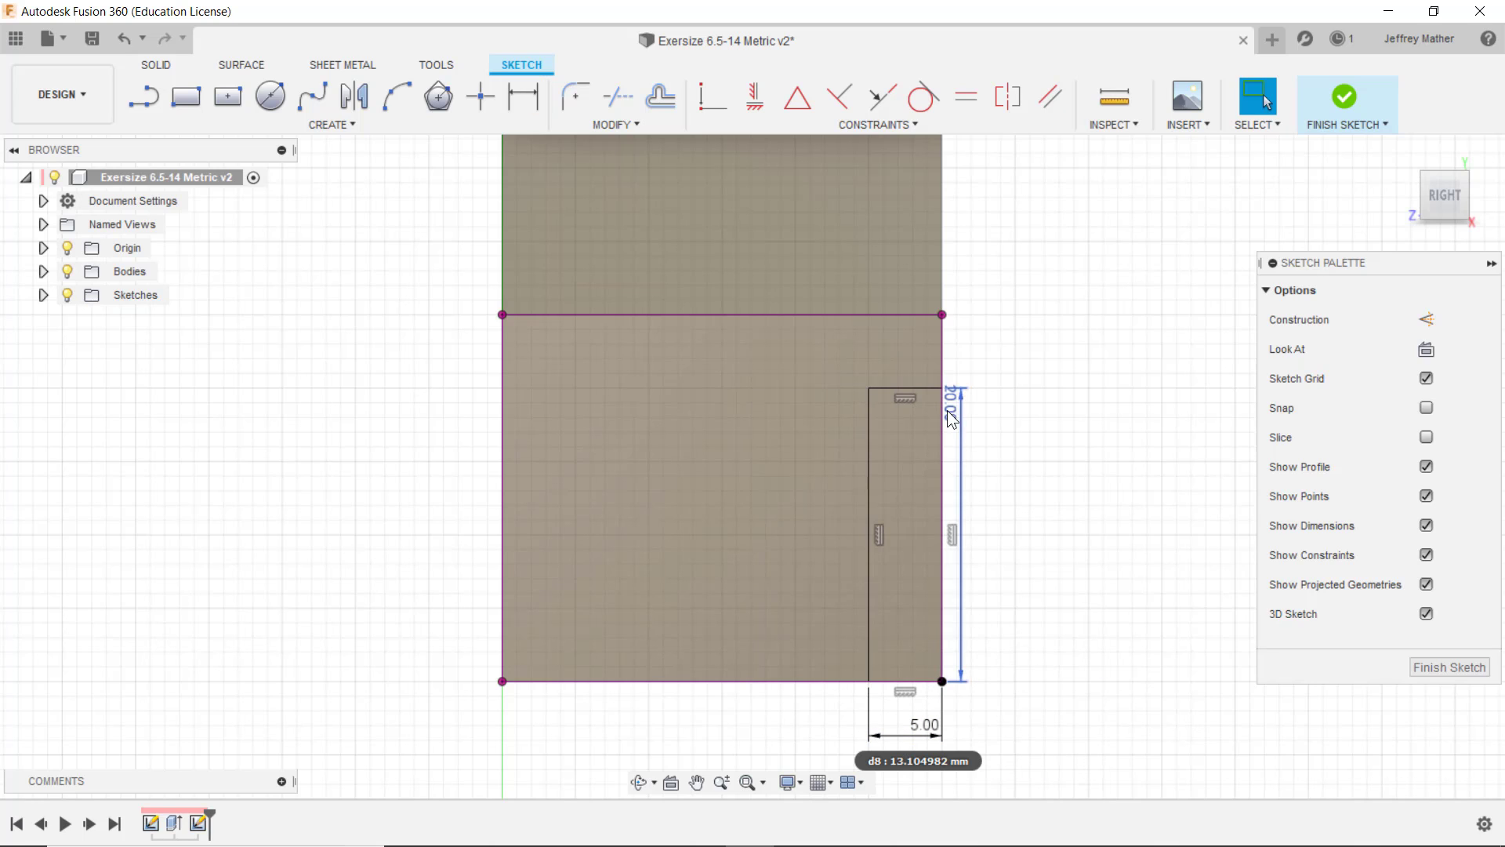
{"action": "left_click", "coordinate": [944, 486]}
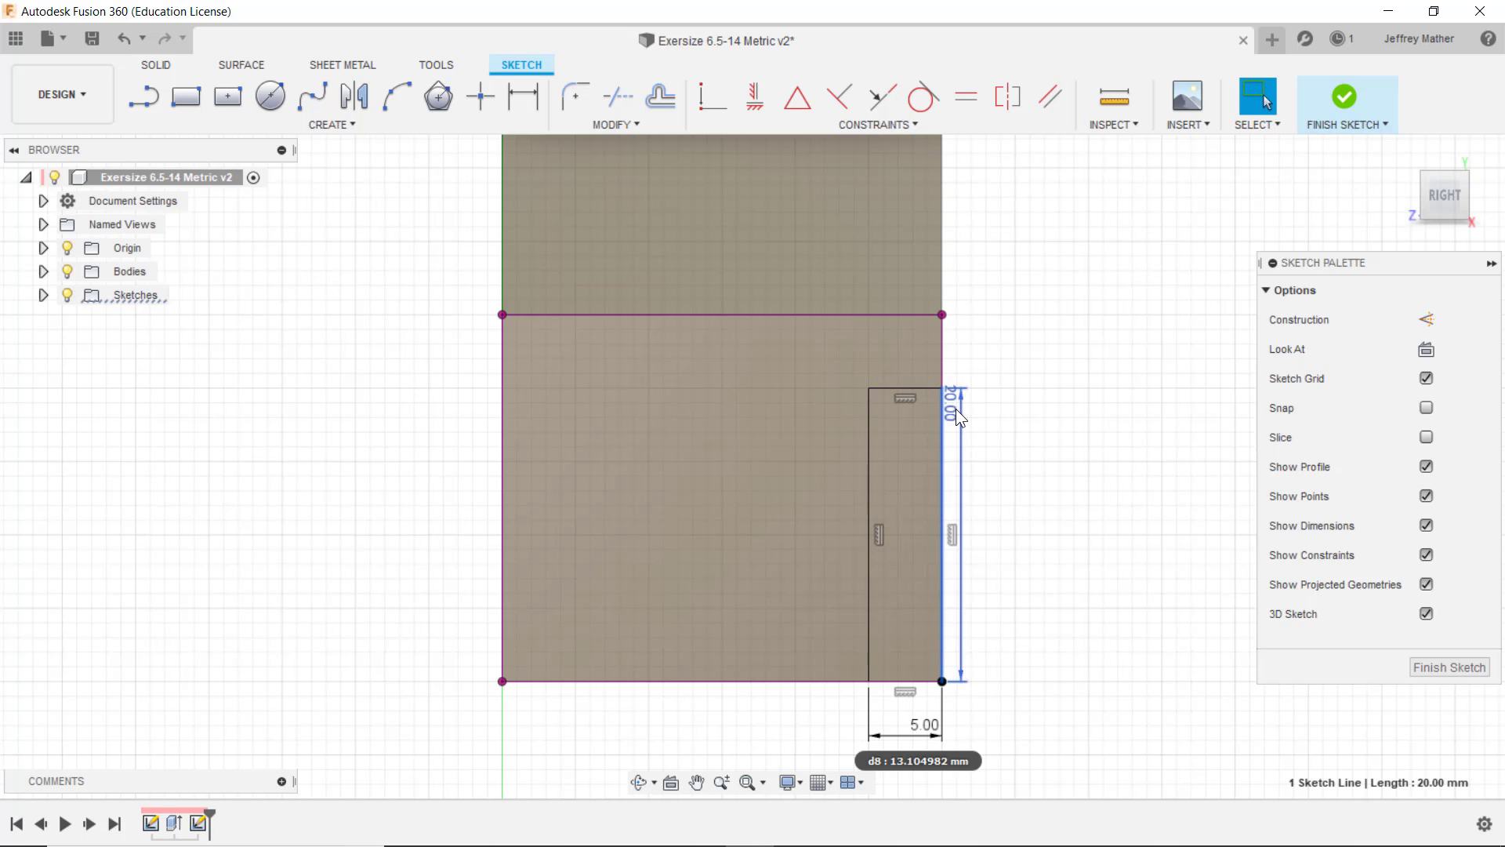
{"action": "left_click_drag", "start_coordinate": [955, 408], "coordinate": [976, 484]}
Finish the sketch and extrude the 5 by 20 mm rectangle as a cut through the whole block, with the extent set to All
{"action": "left_click_drag", "start_coordinate": [1429, 199], "coordinate": [1429, 179]}
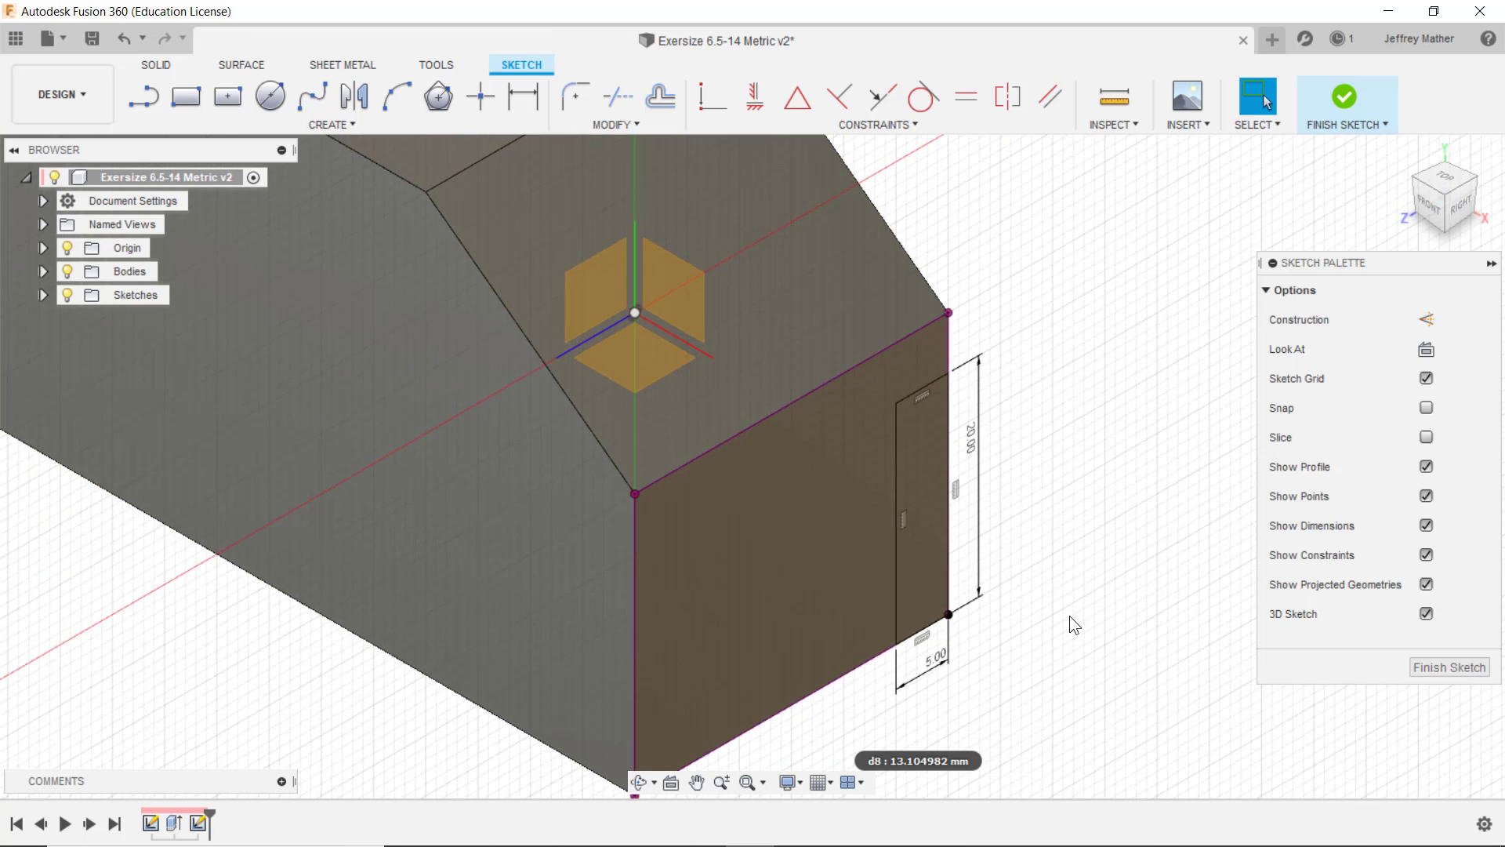
{"action": "scroll", "coordinate": [1068, 611], "scroll_direction": "down", "scroll_amount": 5}
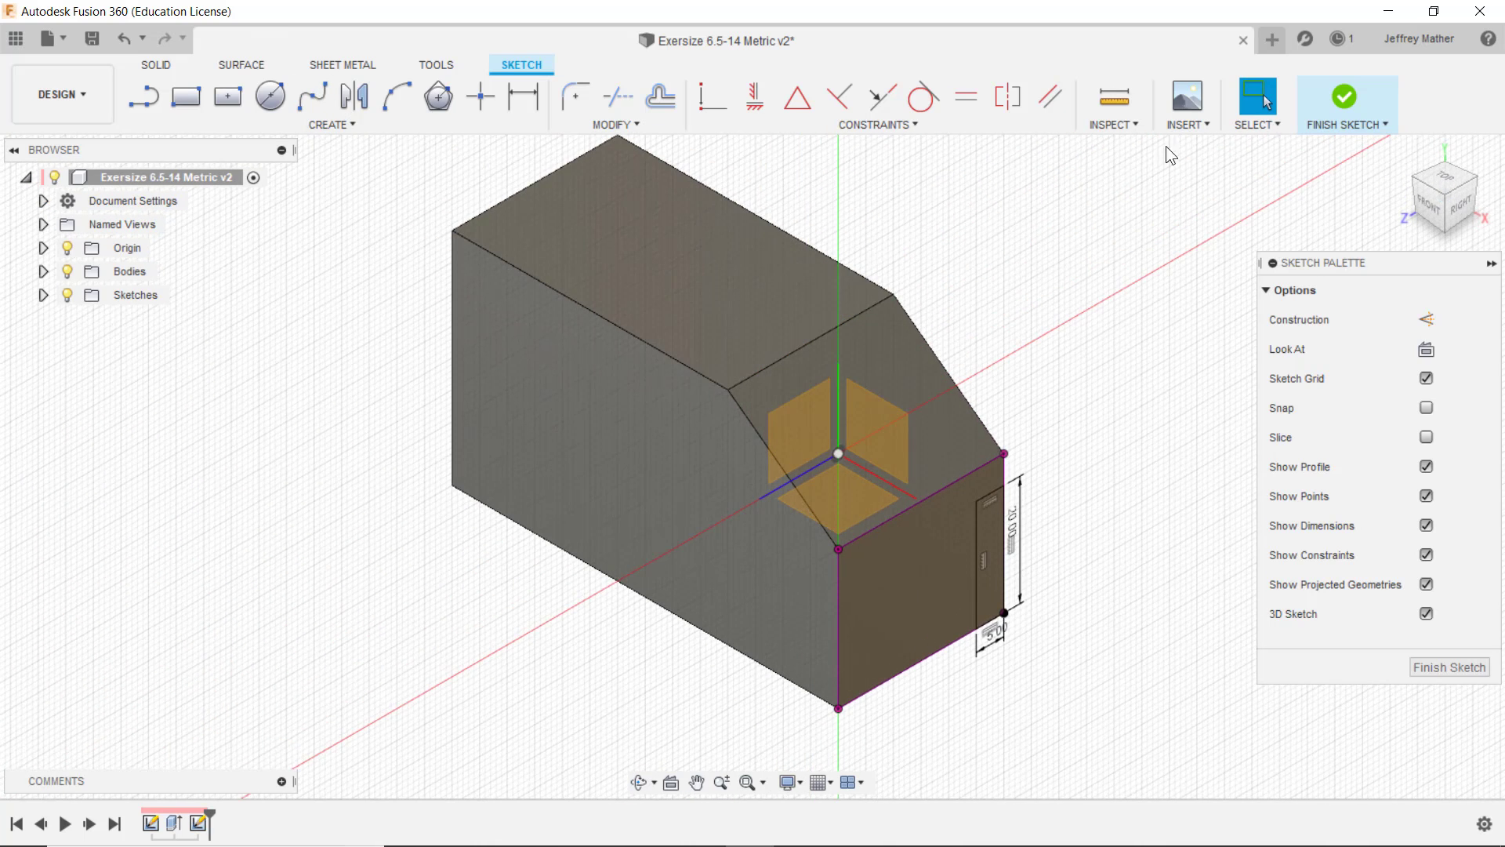
{"action": "left_click", "coordinate": [1343, 100]}
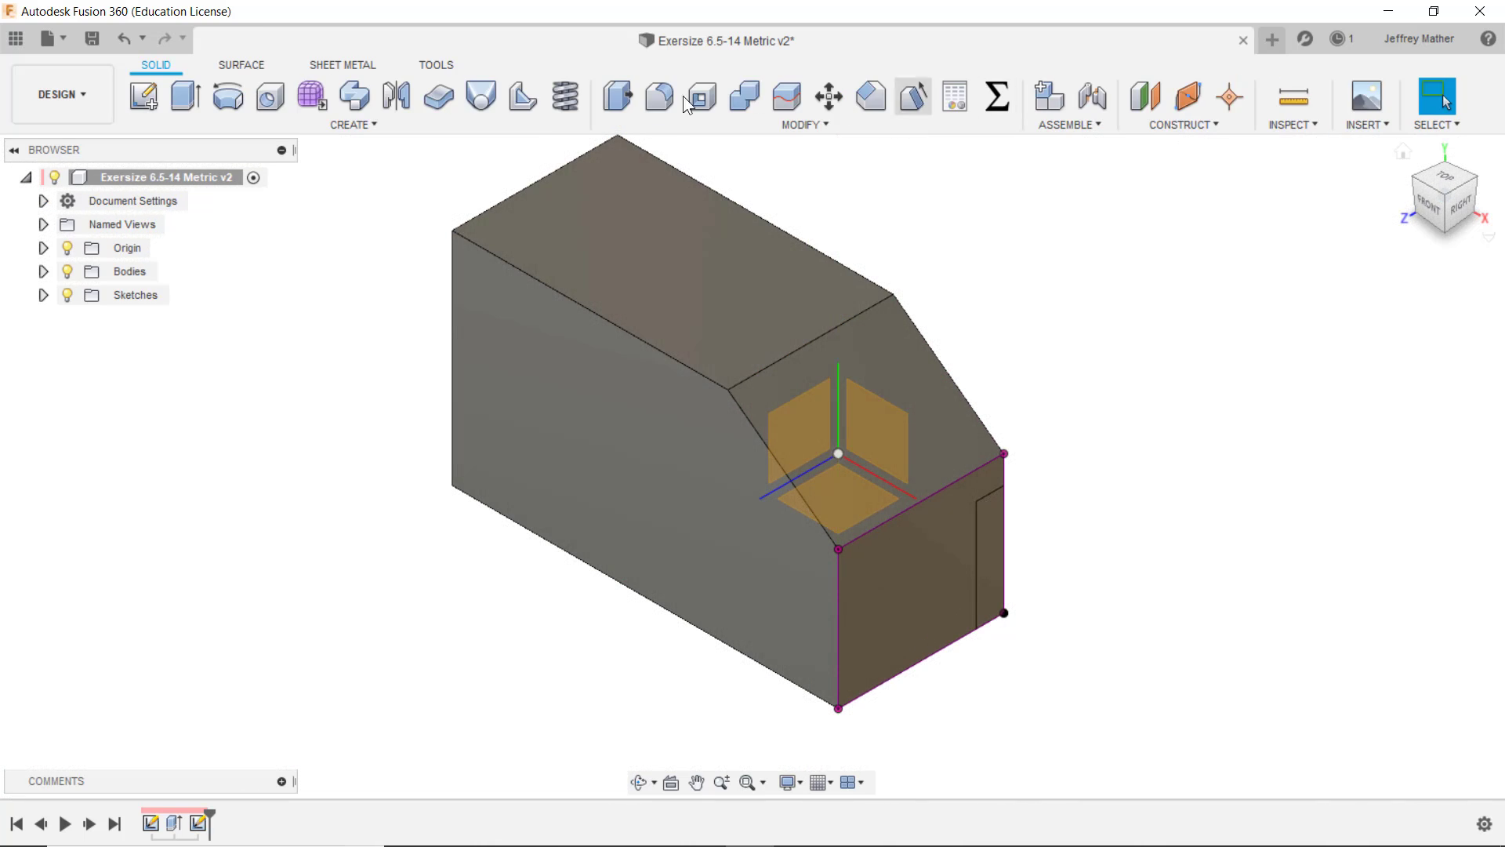
{"action": "left_click", "coordinate": [186, 96]}
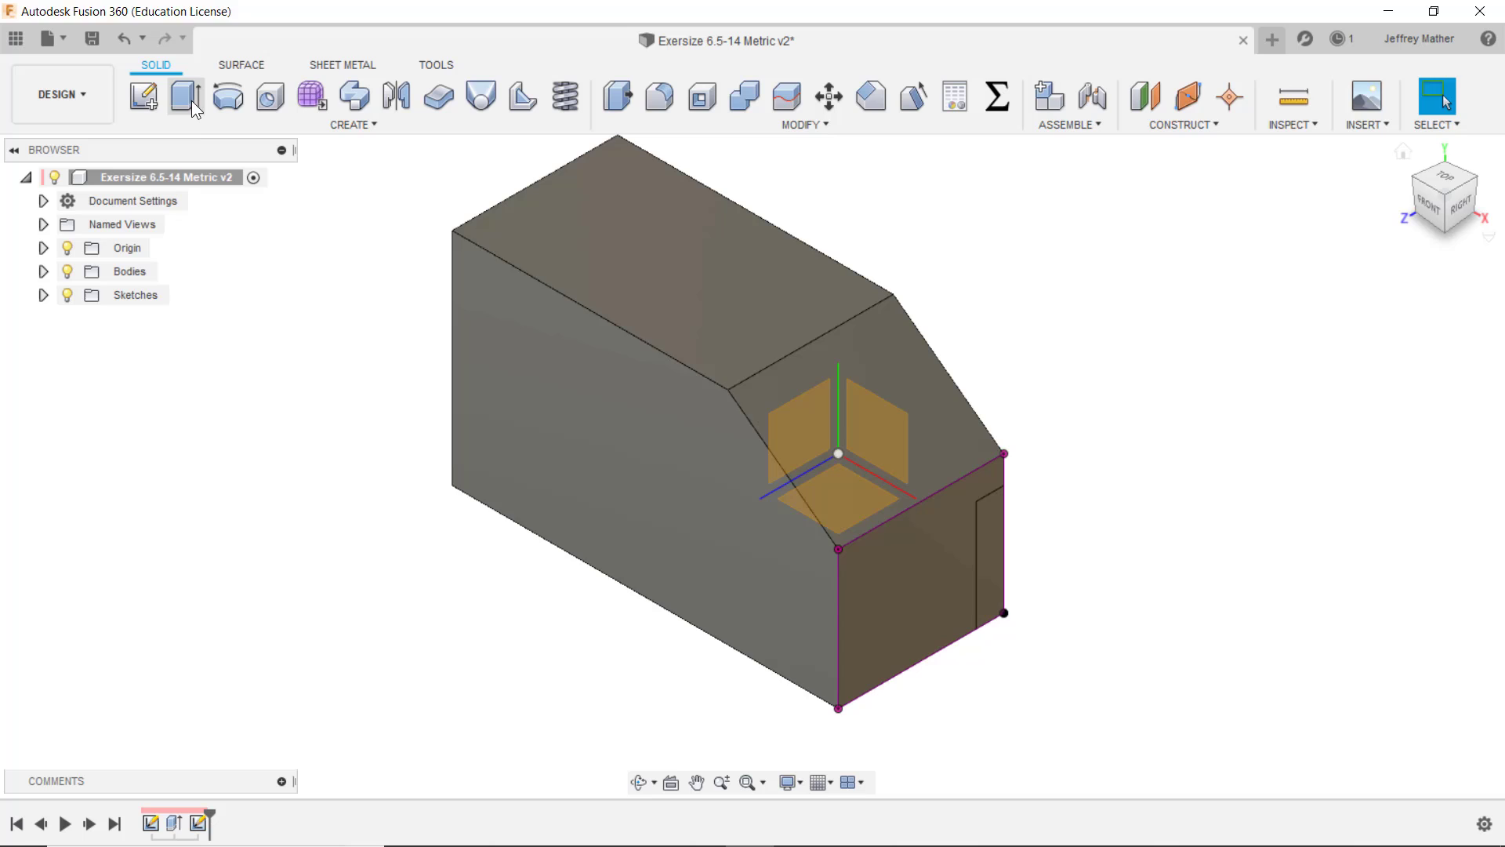
{"action": "left_click", "coordinate": [983, 550]}
{"action": "left_click_drag", "start_coordinate": [1008, 566], "coordinate": [149, 194]}
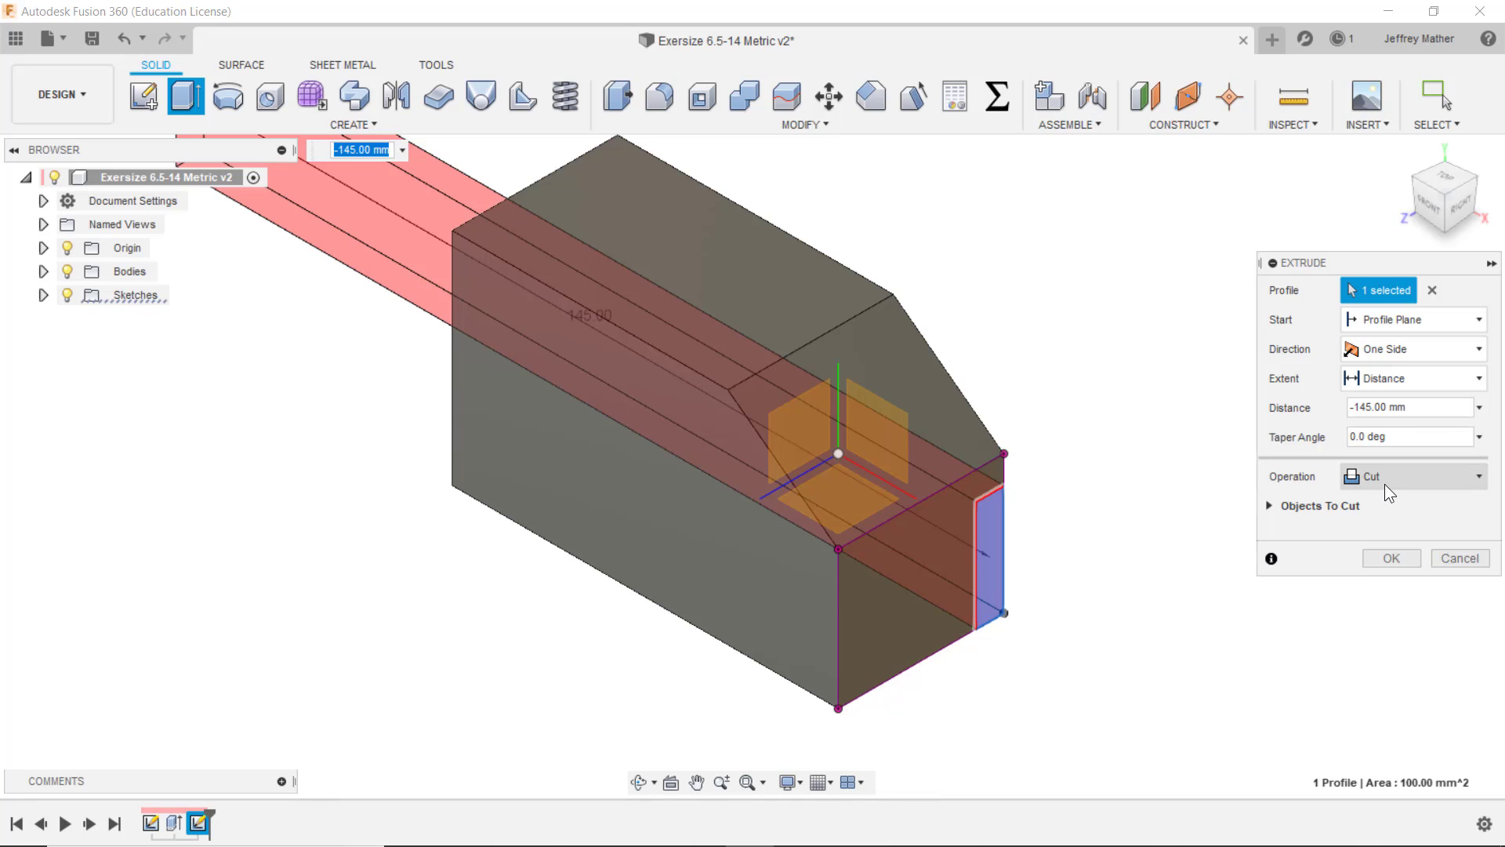
{"action": "left_click", "coordinate": [1424, 380]}
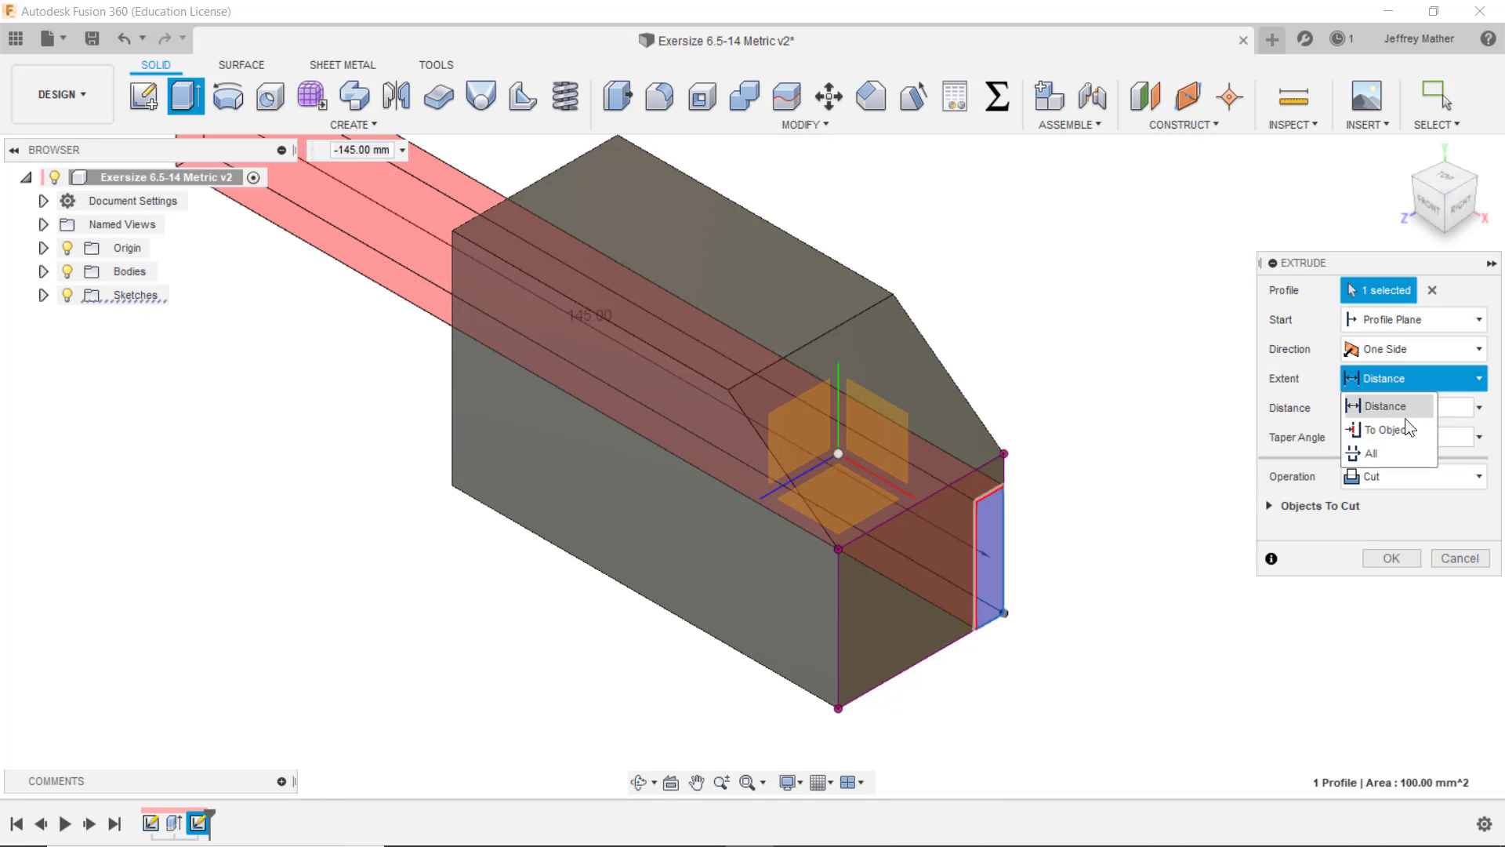
{"action": "left_click", "coordinate": [1393, 453]}
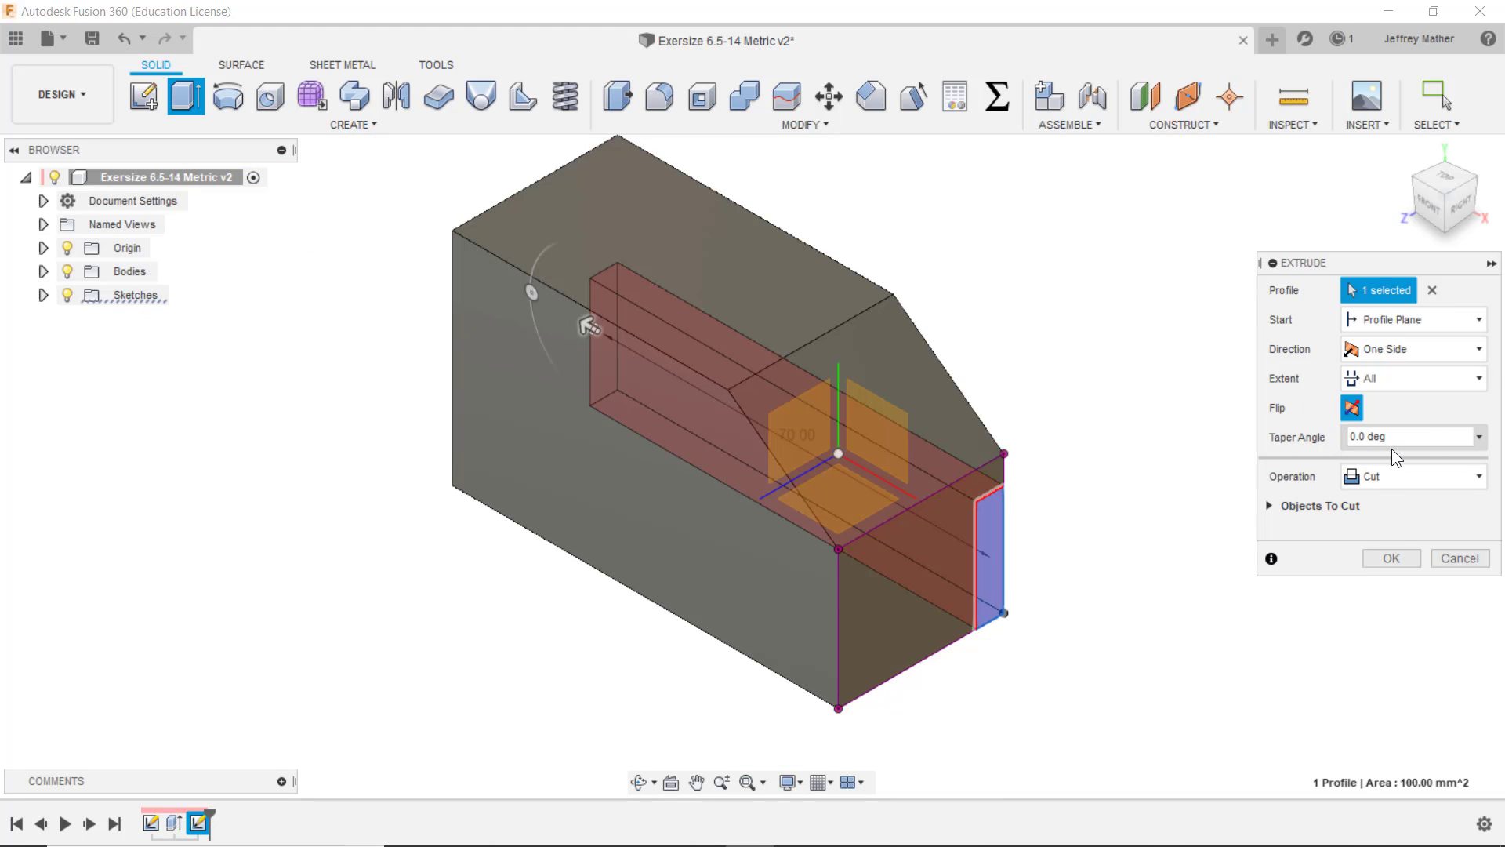
{"action": "left_click", "coordinate": [1391, 558]}
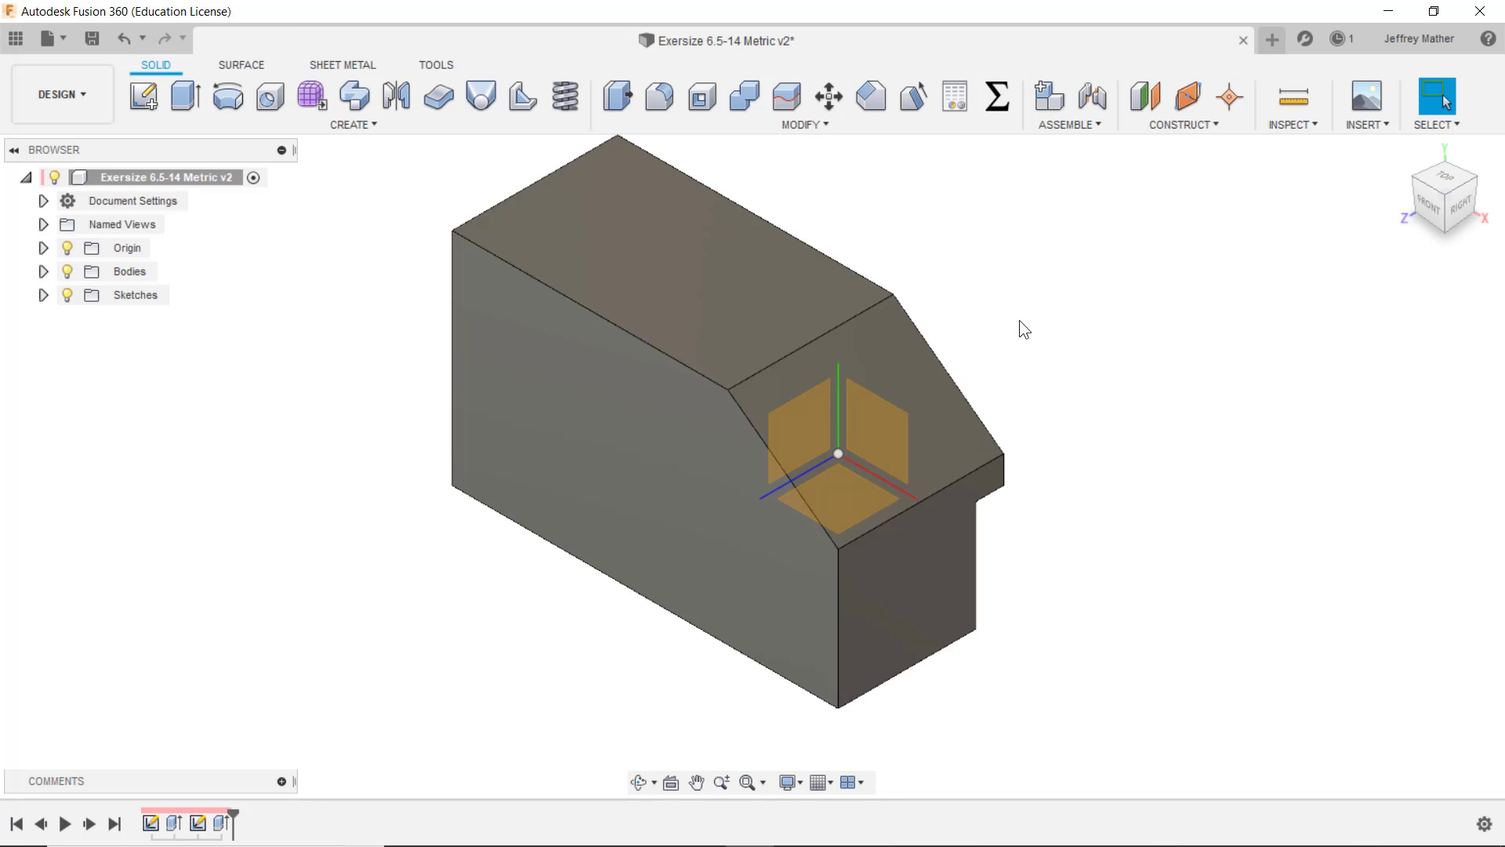
Save the design with the version description User Saved
{"action": "left_click", "coordinate": [95, 35]}
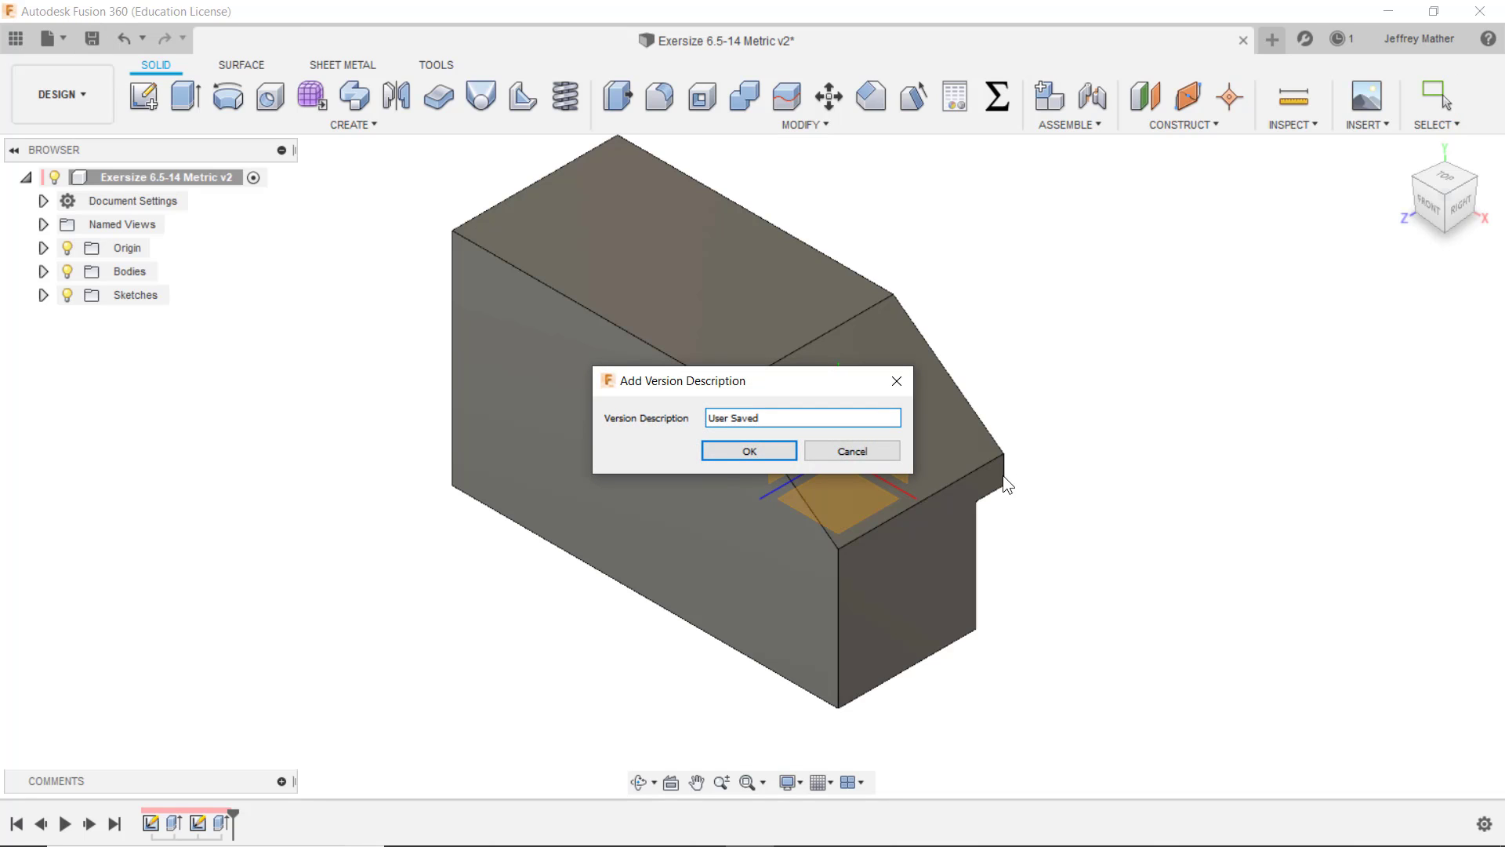
{"action": "left_click", "coordinate": [727, 453]}
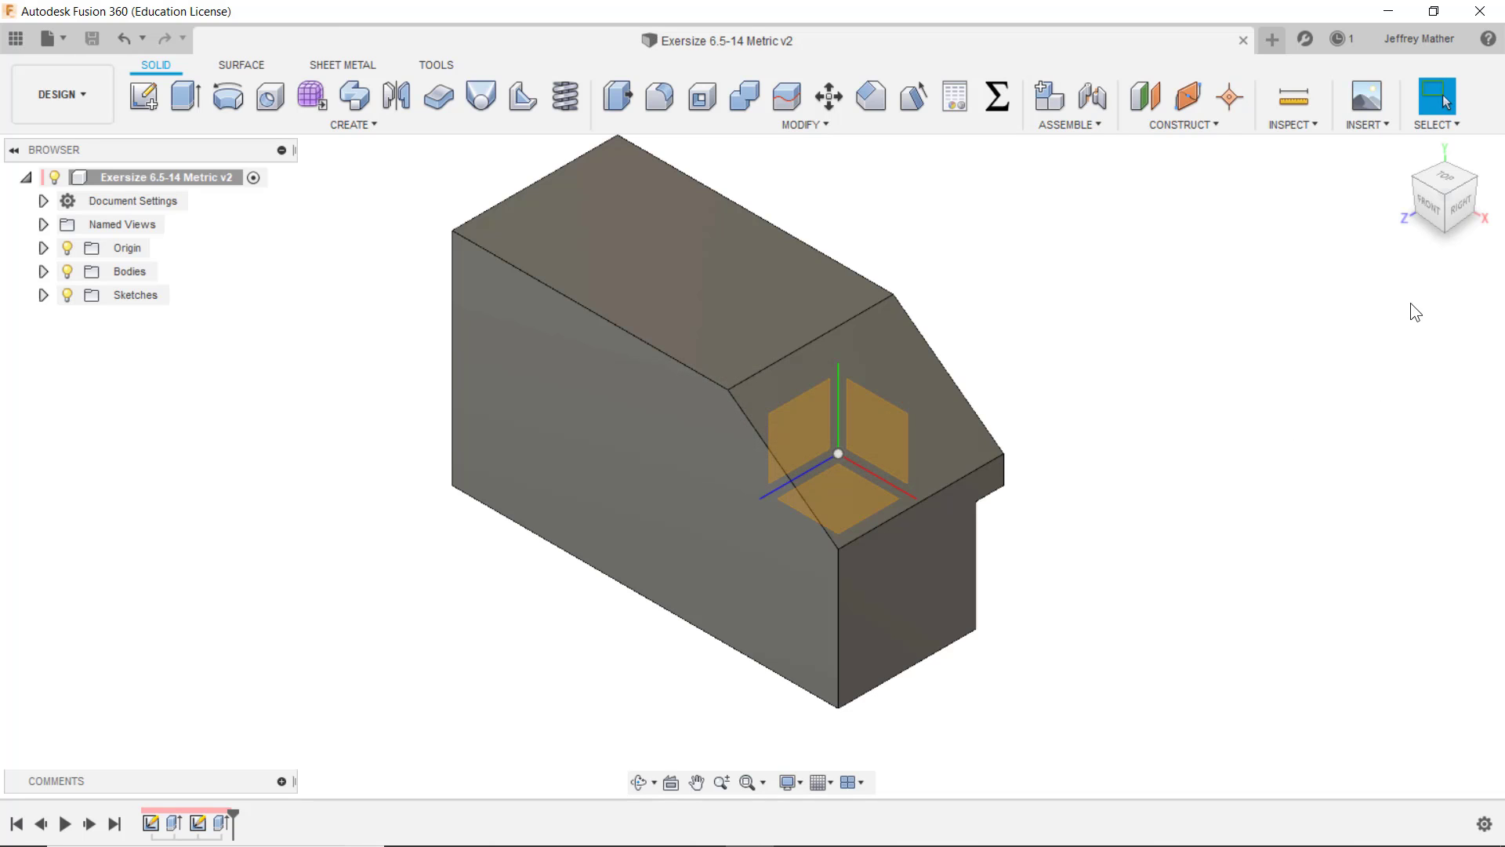
Create a new sketch on the XY plane, viewed from the front
{"action": "left_click", "coordinate": [1427, 206]}
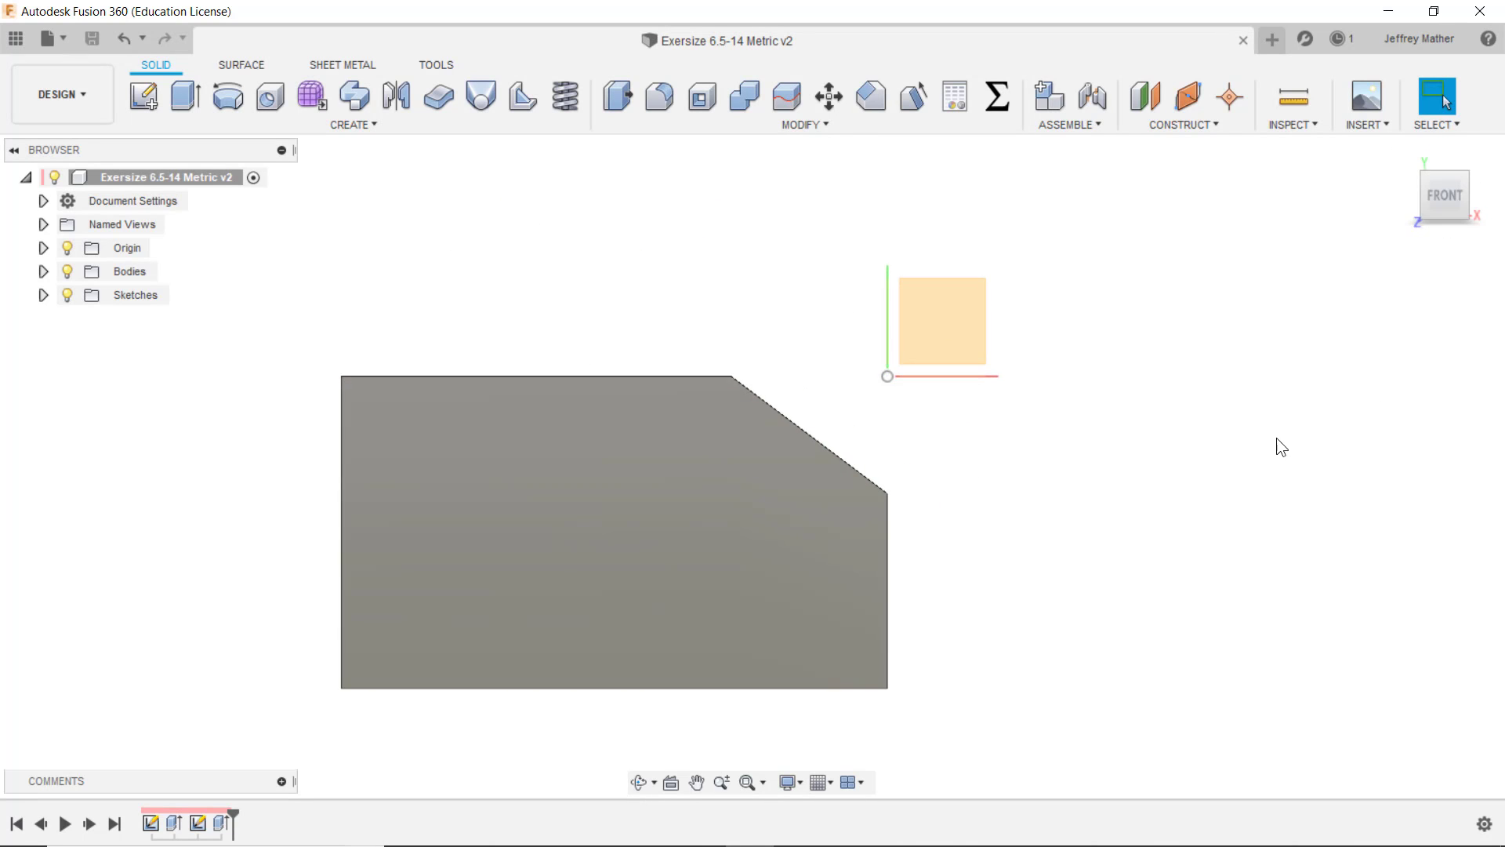
{"action": "scroll", "coordinate": [1258, 457], "scroll_direction": "down", "scroll_amount": 5}
{"action": "scroll", "coordinate": [1240, 480], "scroll_direction": "up", "scroll_amount": 1}
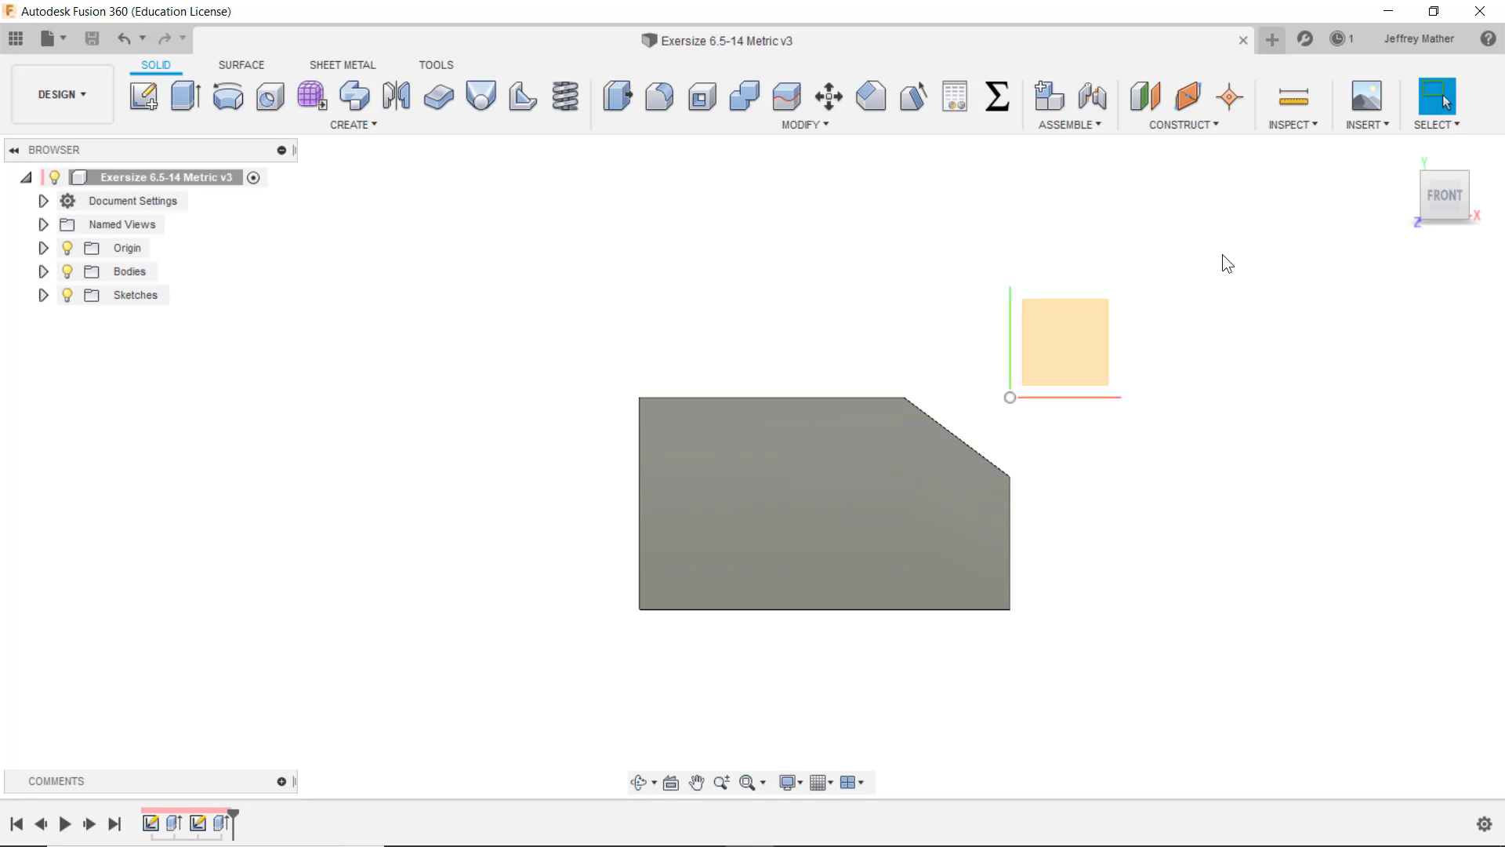
{"action": "left_click", "coordinate": [1079, 349]}
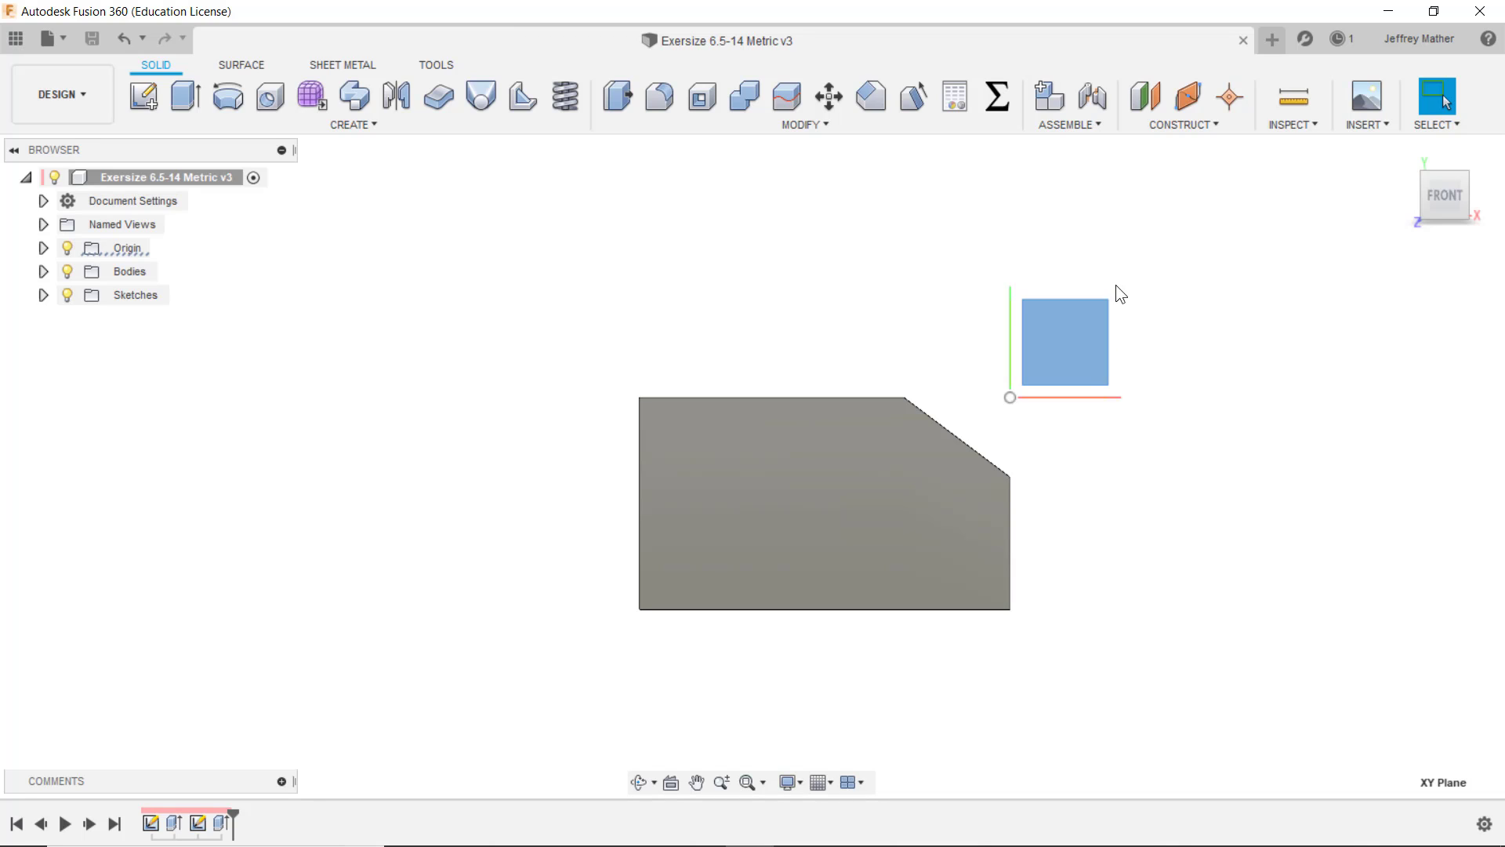
{"action": "left_click", "coordinate": [144, 96]}
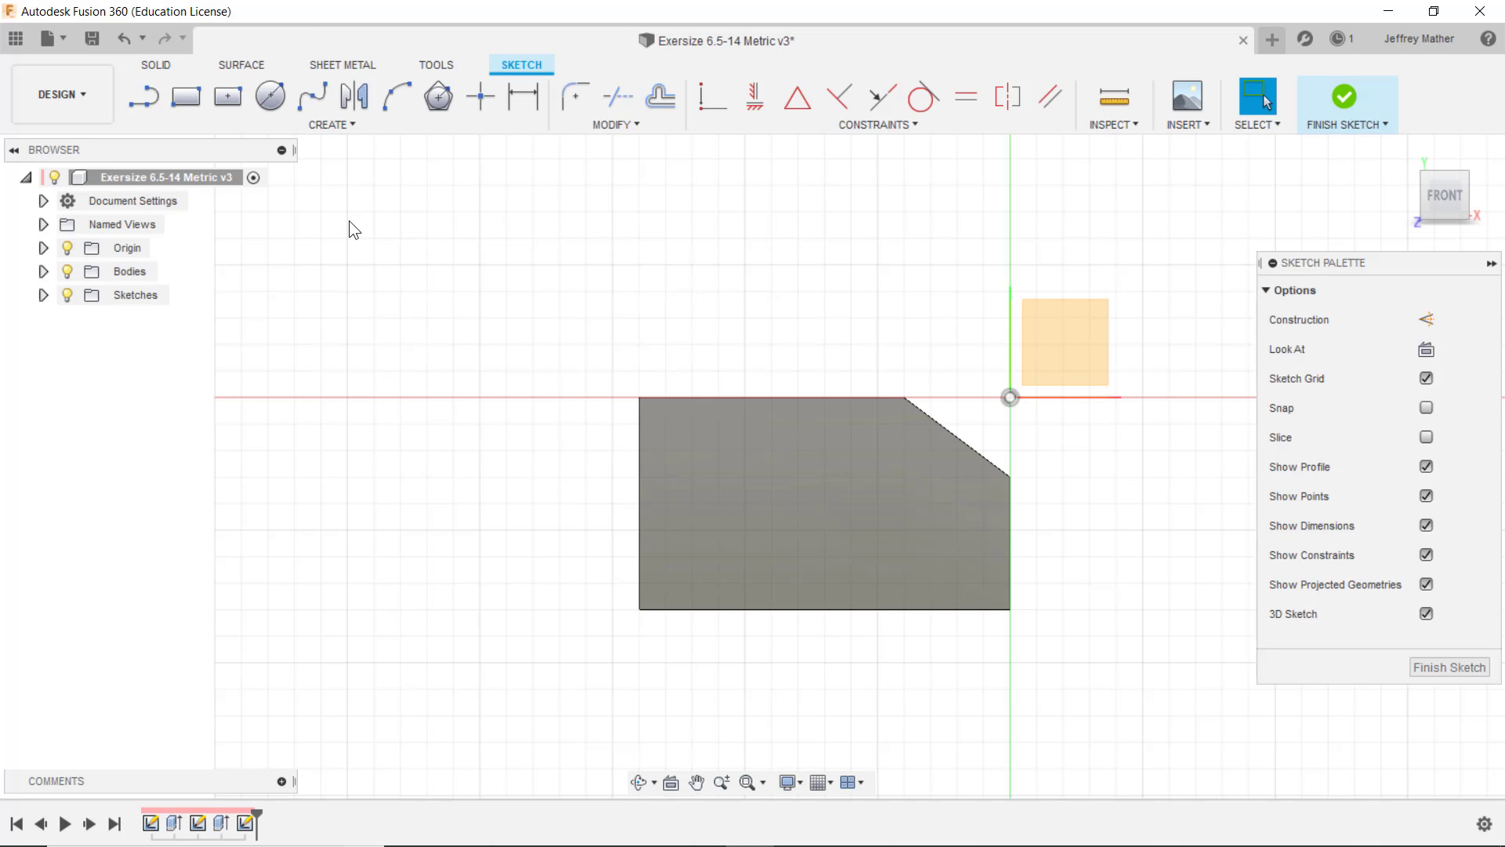
Sketch a slanted line across the block's front face, from just below the bottom edge to just above the top edge
{"action": "left_click", "coordinate": [163, 98]}
{"action": "left_click", "coordinate": [153, 106]}
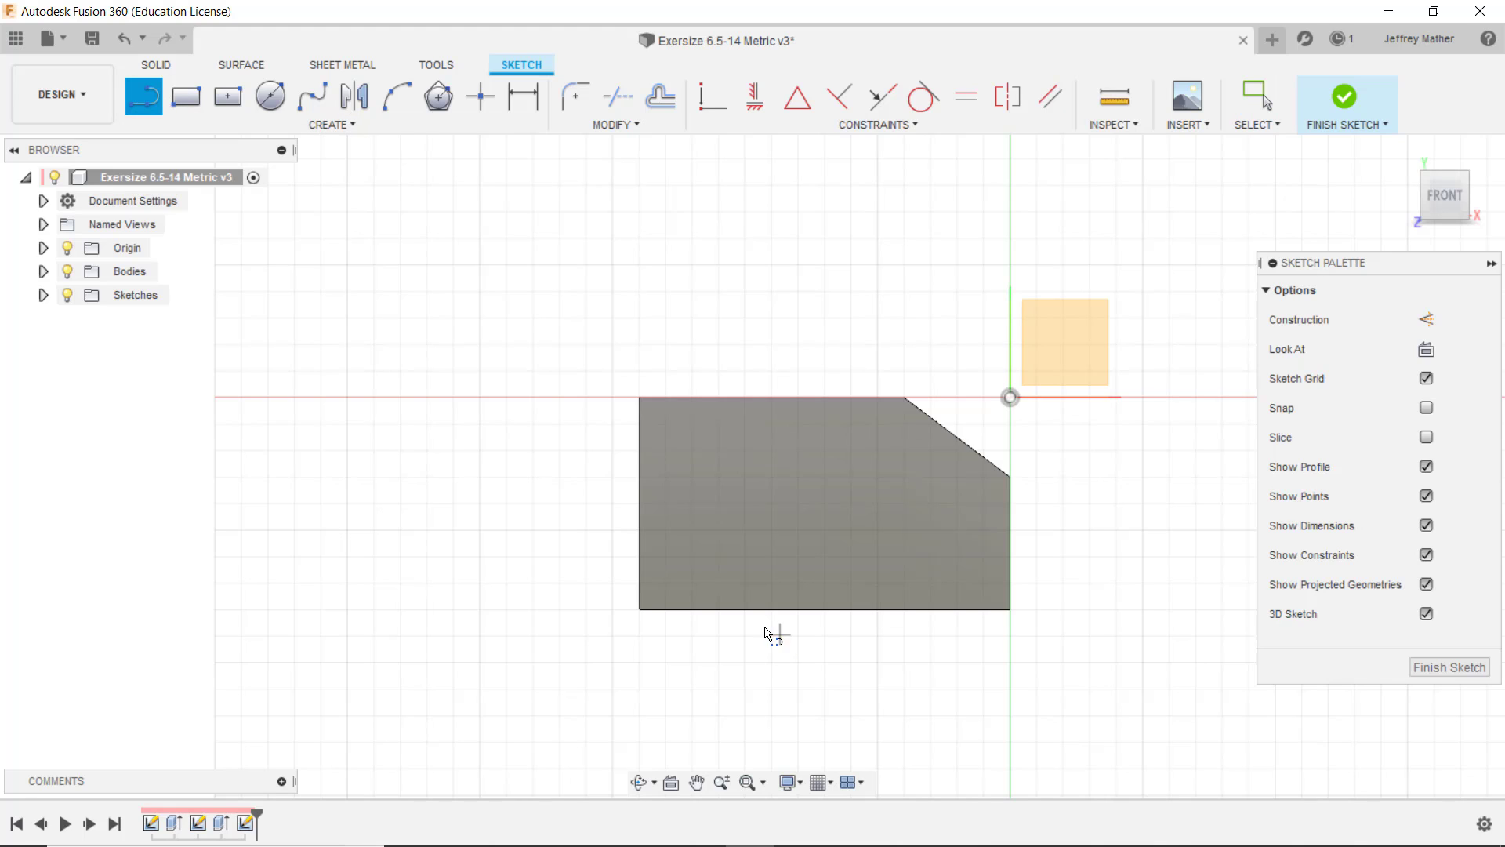
{"action": "left_click", "coordinate": [711, 620]}
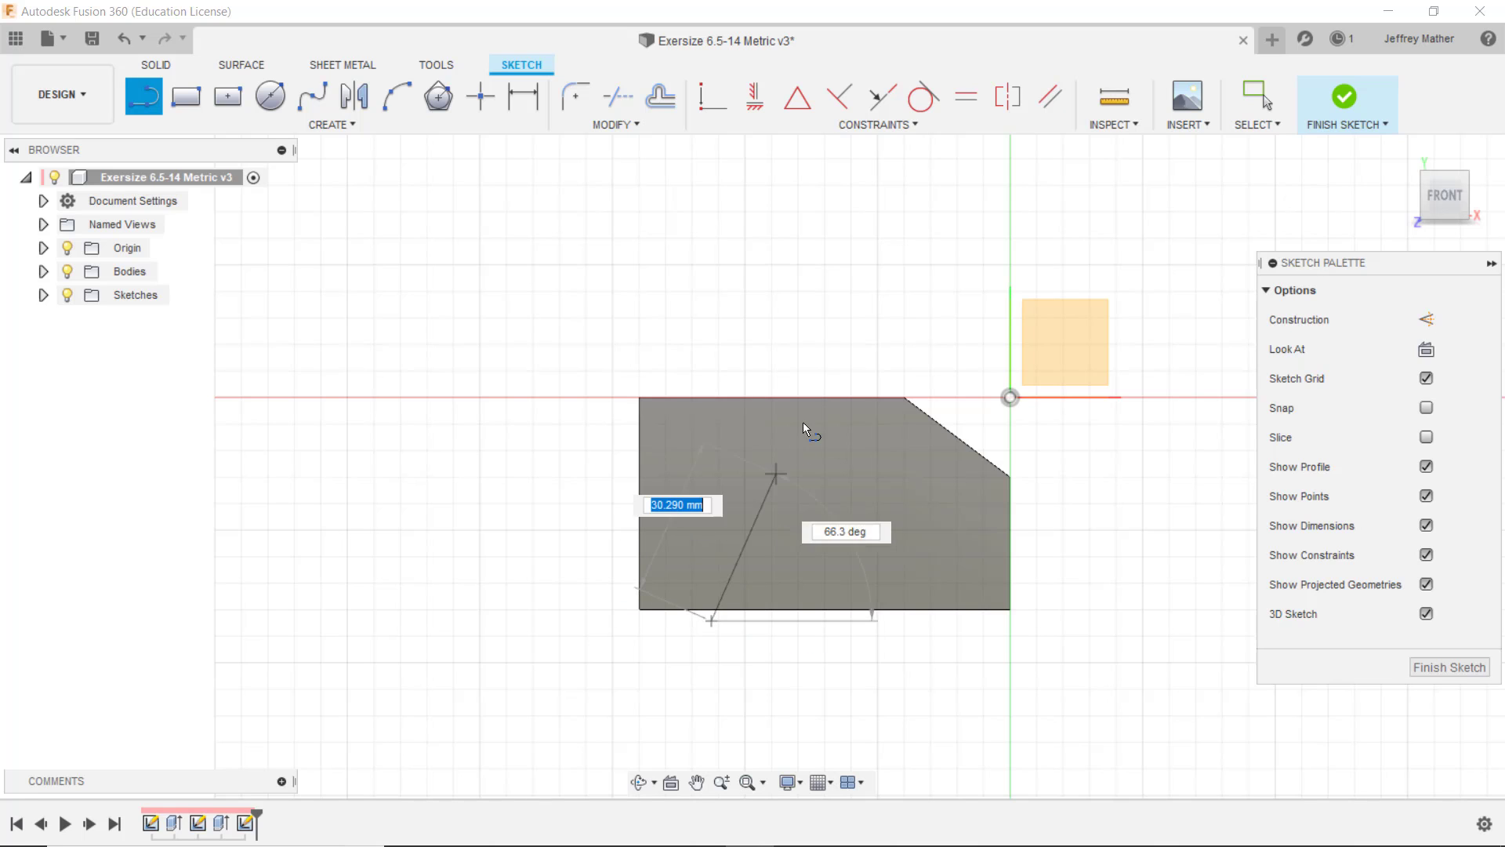
{"action": "left_click", "coordinate": [841, 373]}
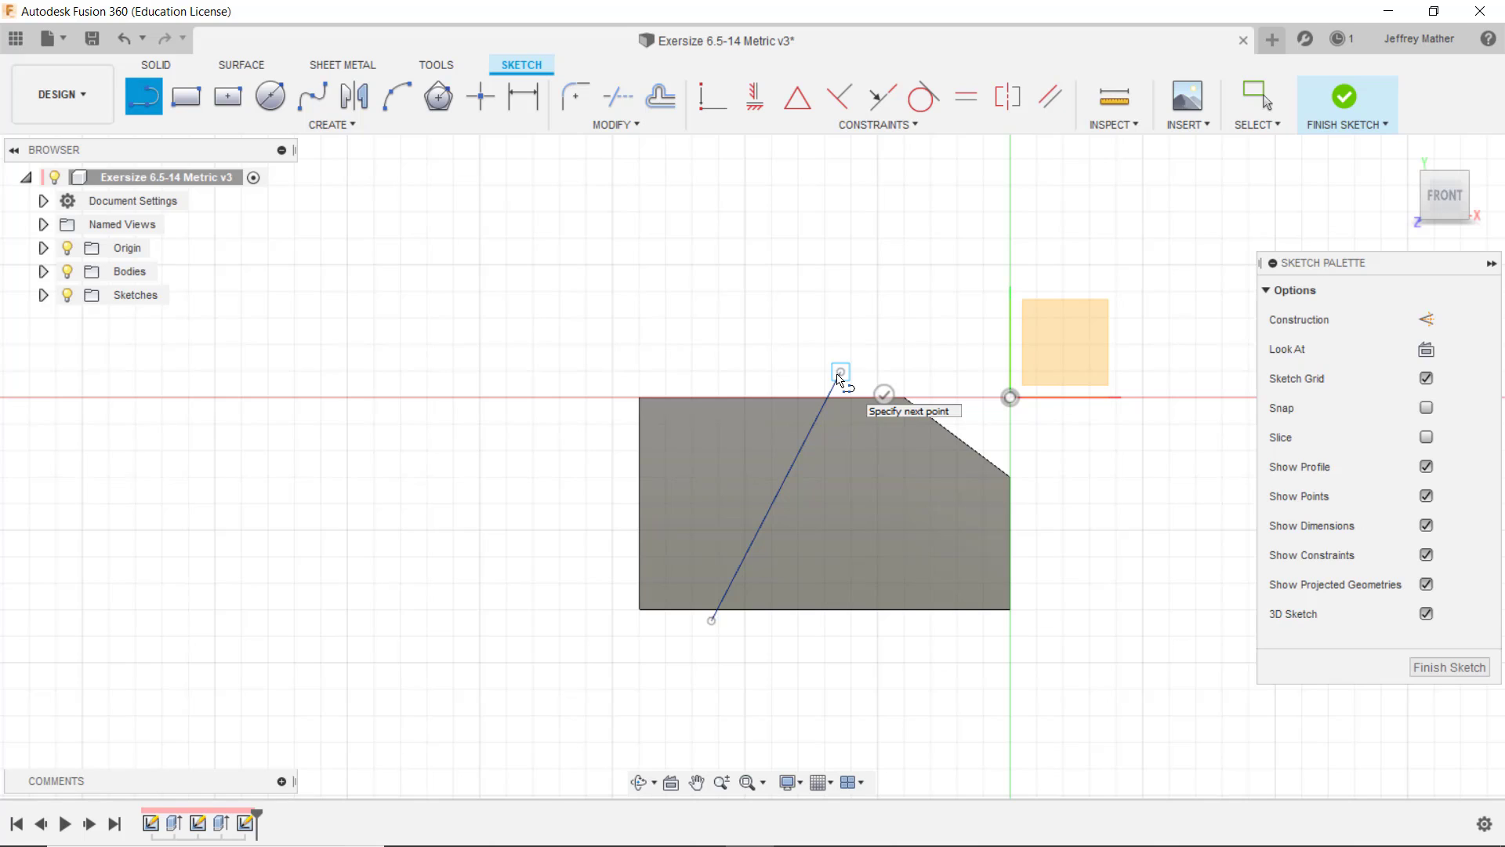
{"action": "key", "text": "Escape"}
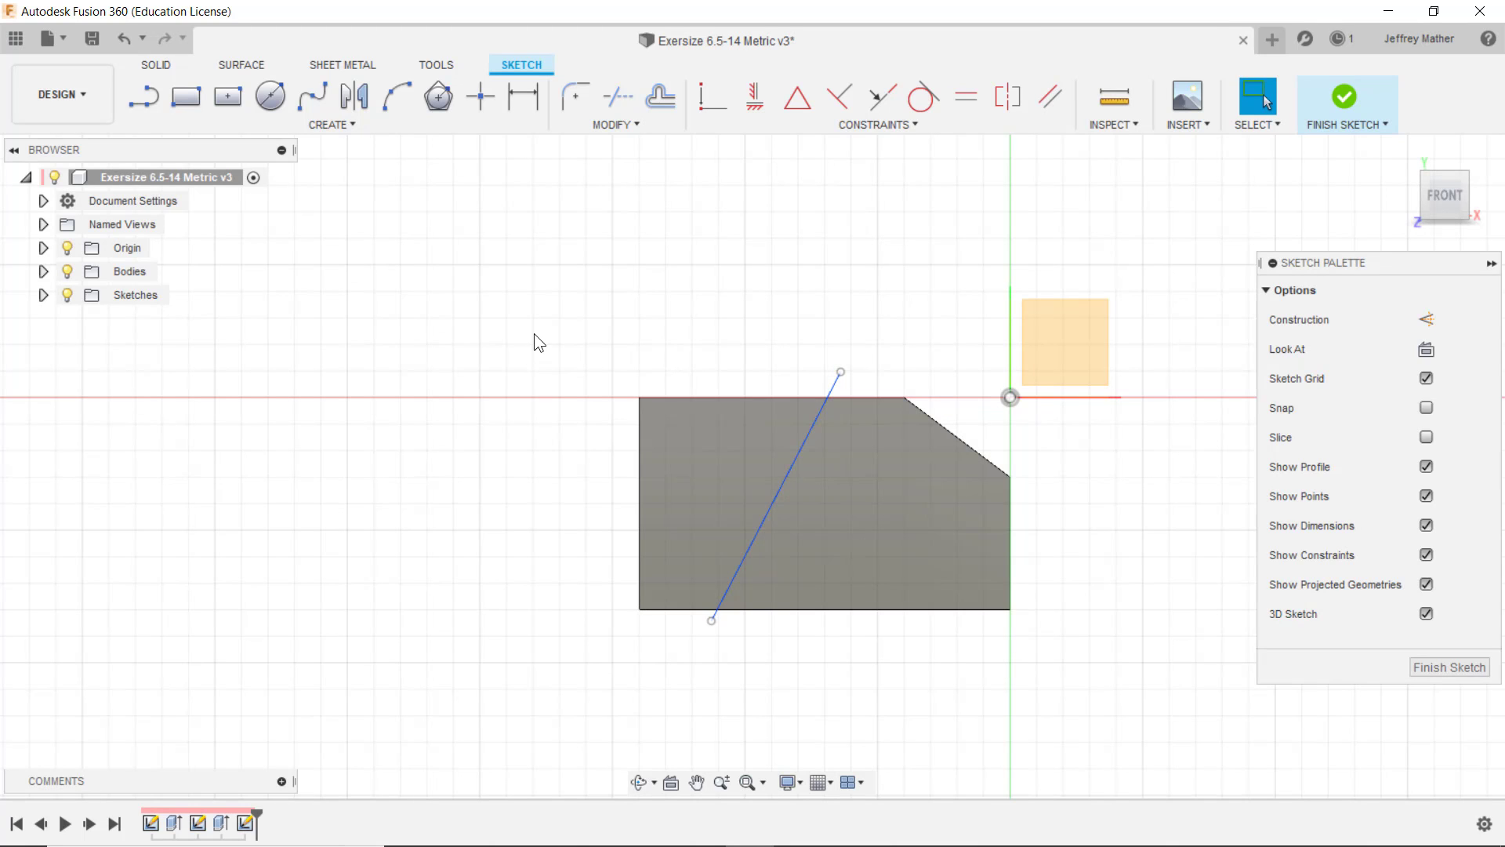
Project the block's top and bottom edges into the sketch with the projection link on
{"action": "key", "text": "p"}
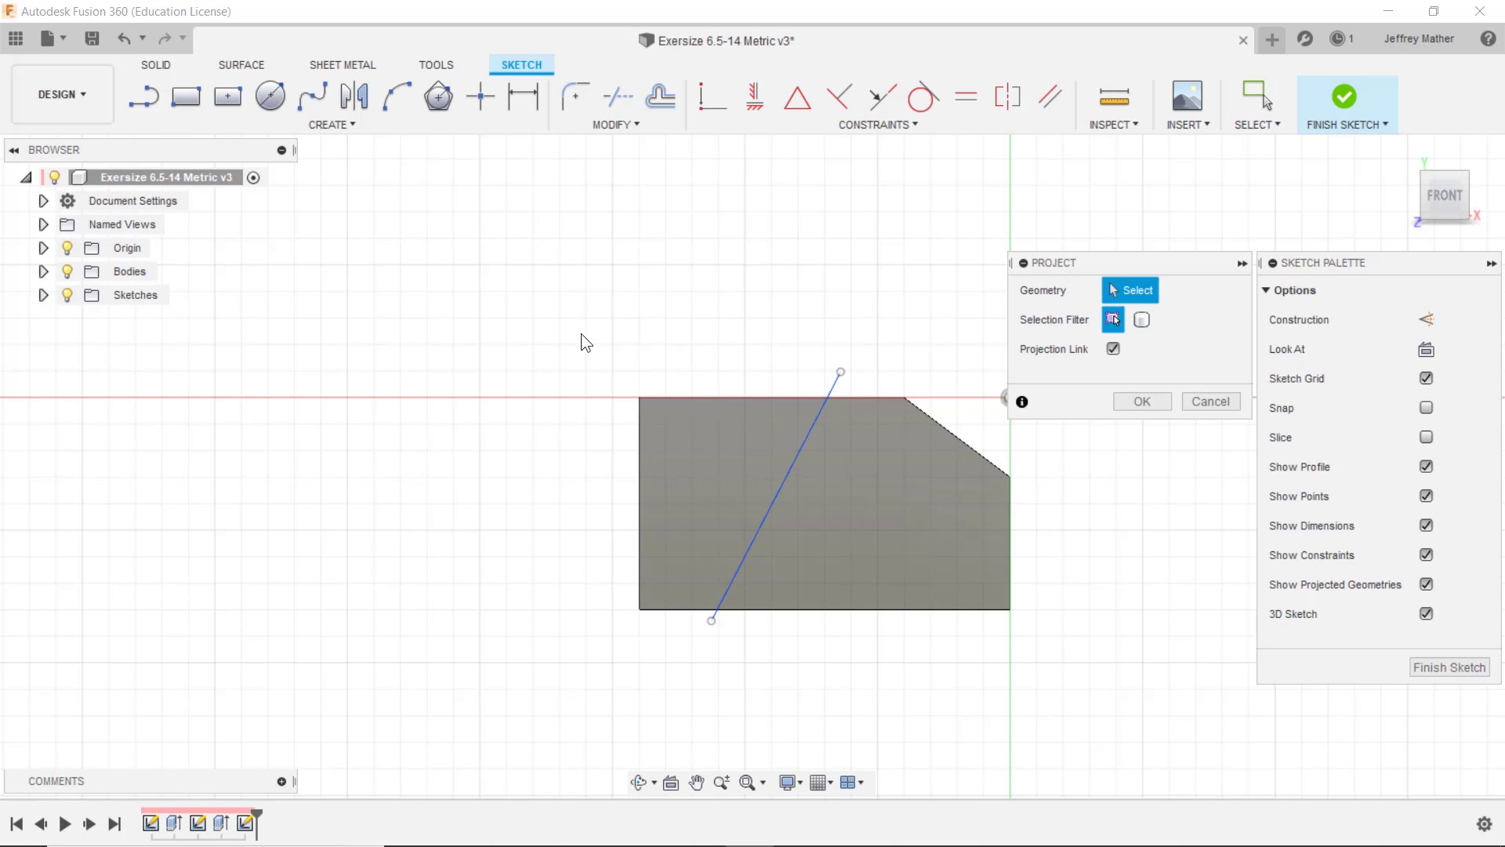
{"action": "left_click", "coordinate": [670, 397]}
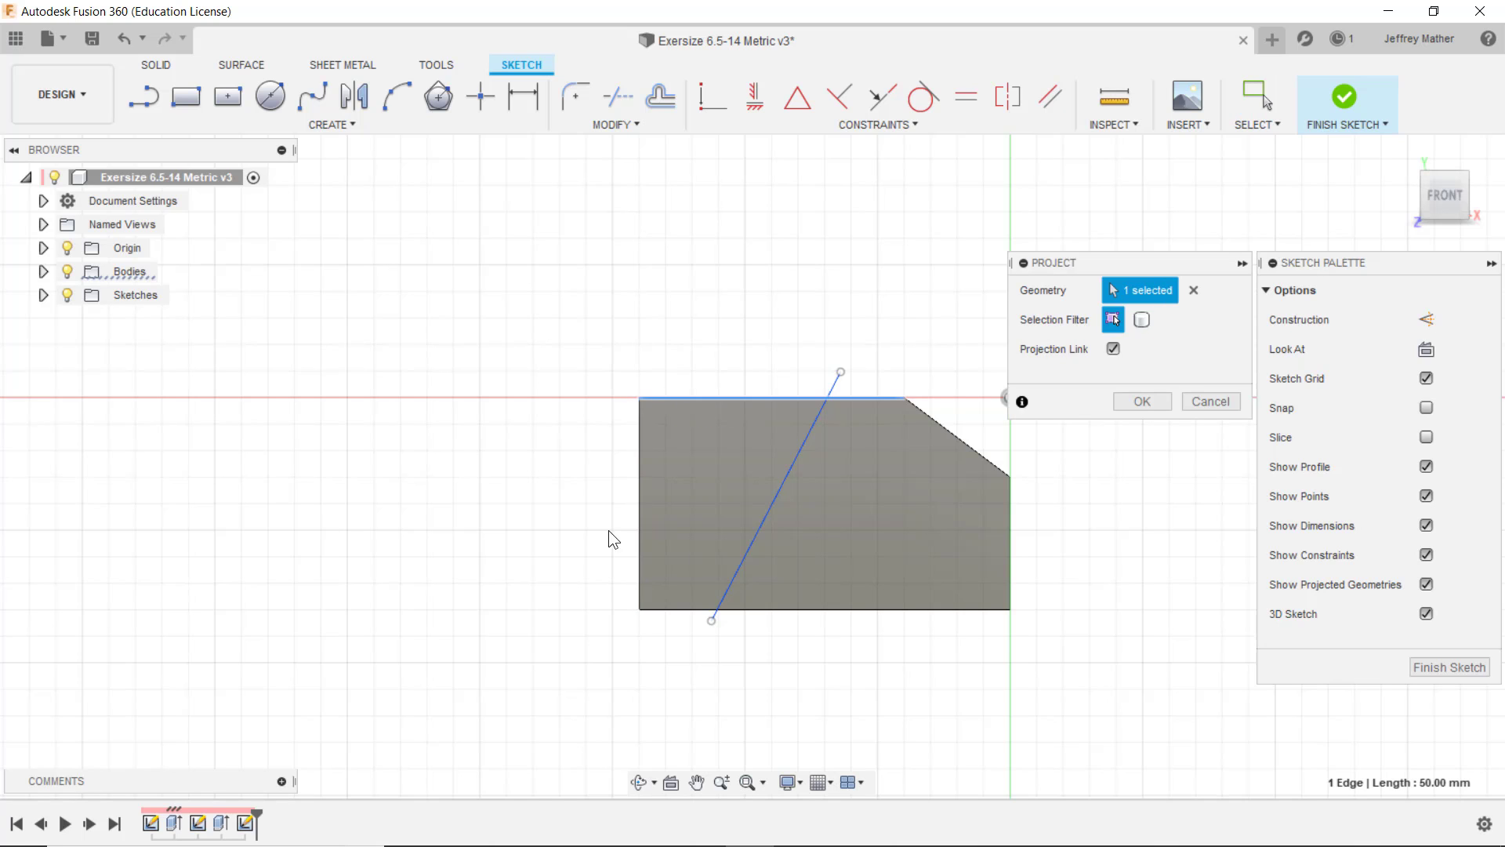
{"action": "left_click", "coordinate": [669, 609]}
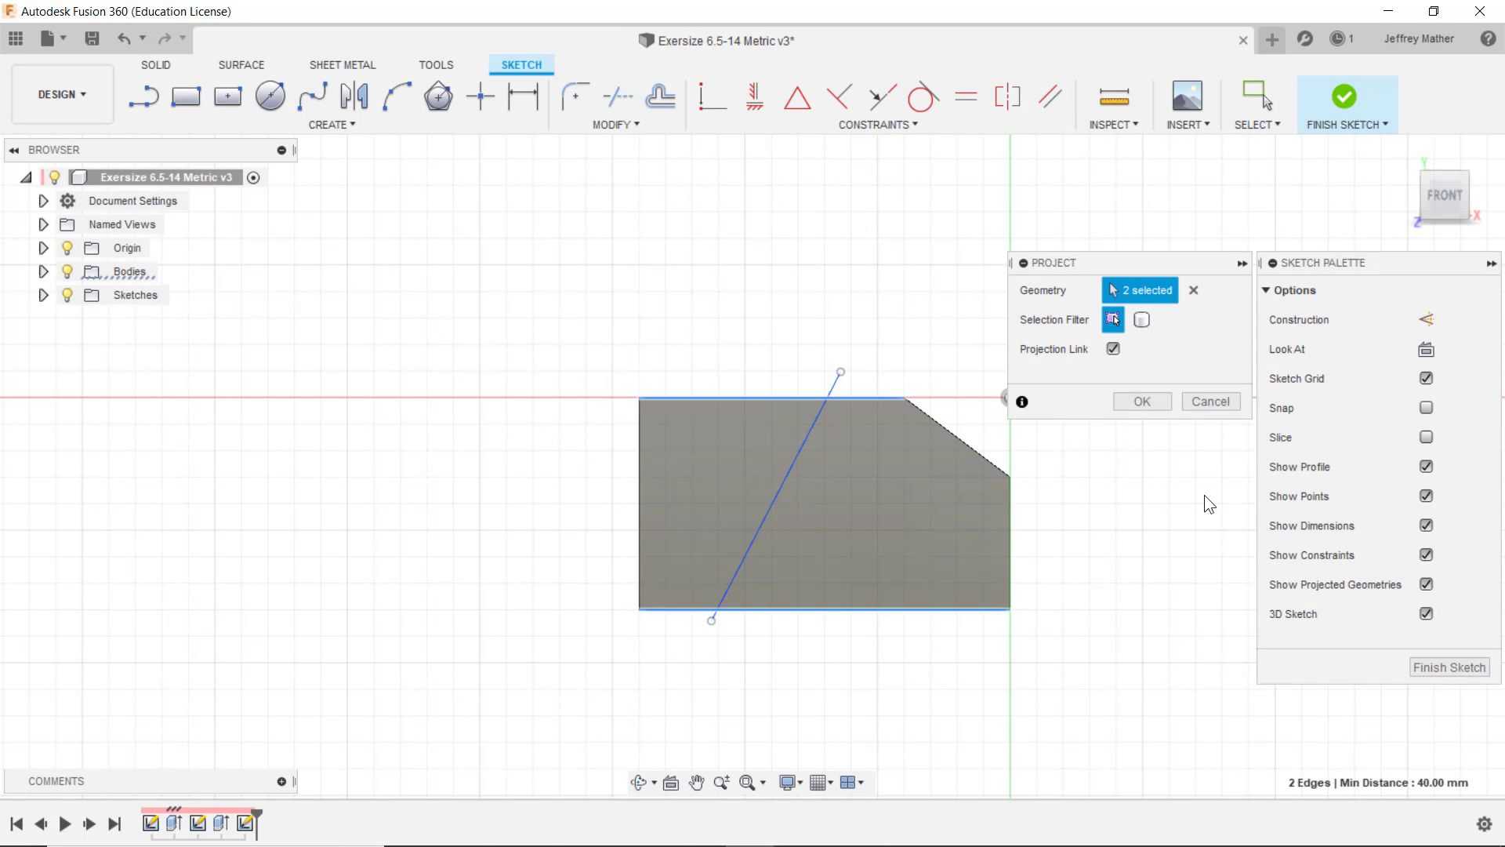
{"action": "left_click", "coordinate": [1146, 400]}
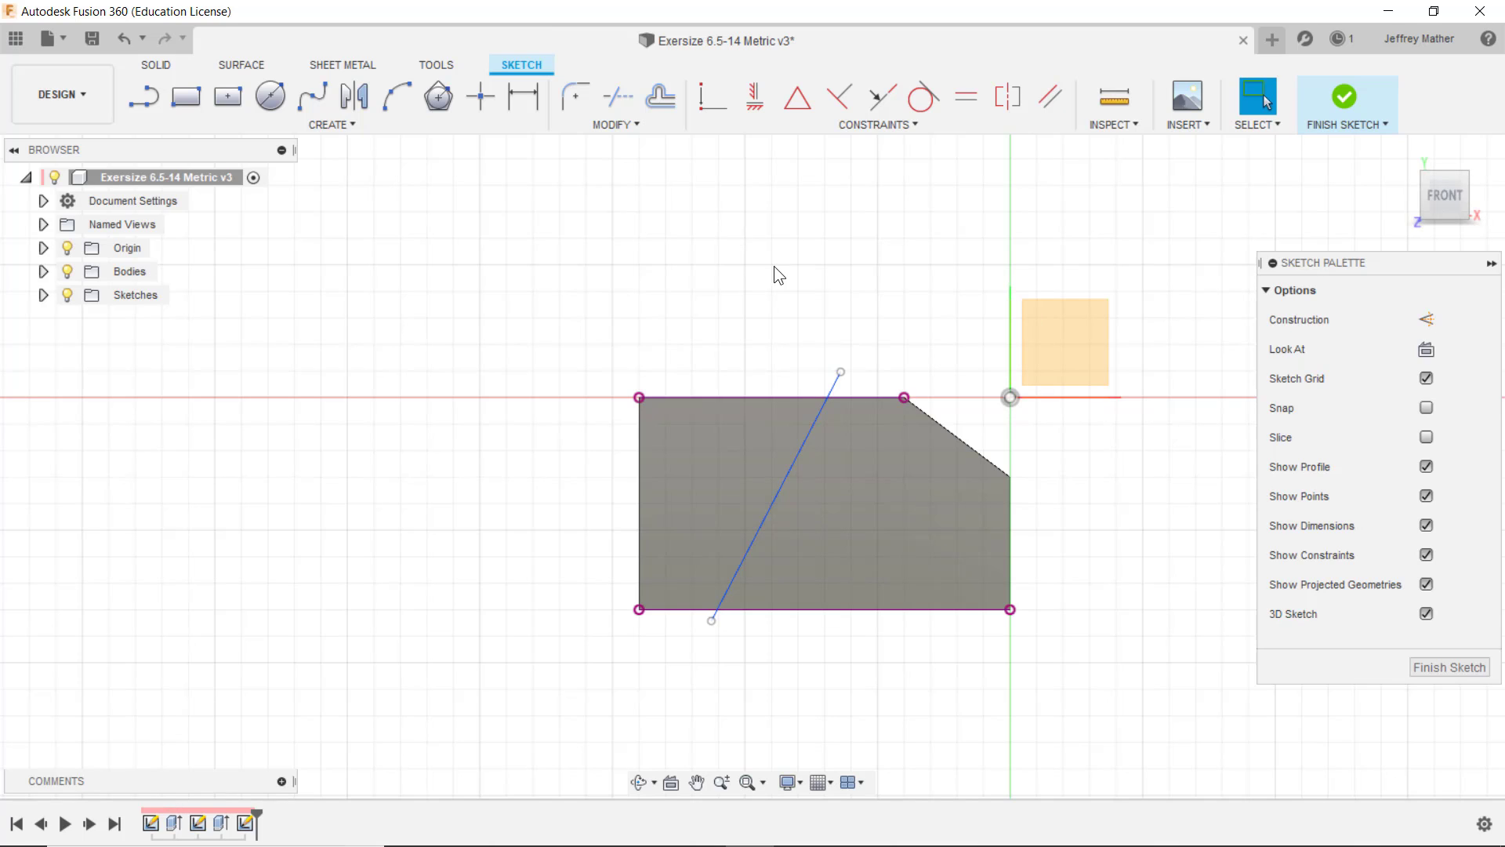
Attach the slanted line's upper endpoint to the projected top edge and its lower endpoint to the projected bottom edge
{"action": "left_click_drag", "start_coordinate": [839, 371], "coordinate": [827, 397]}
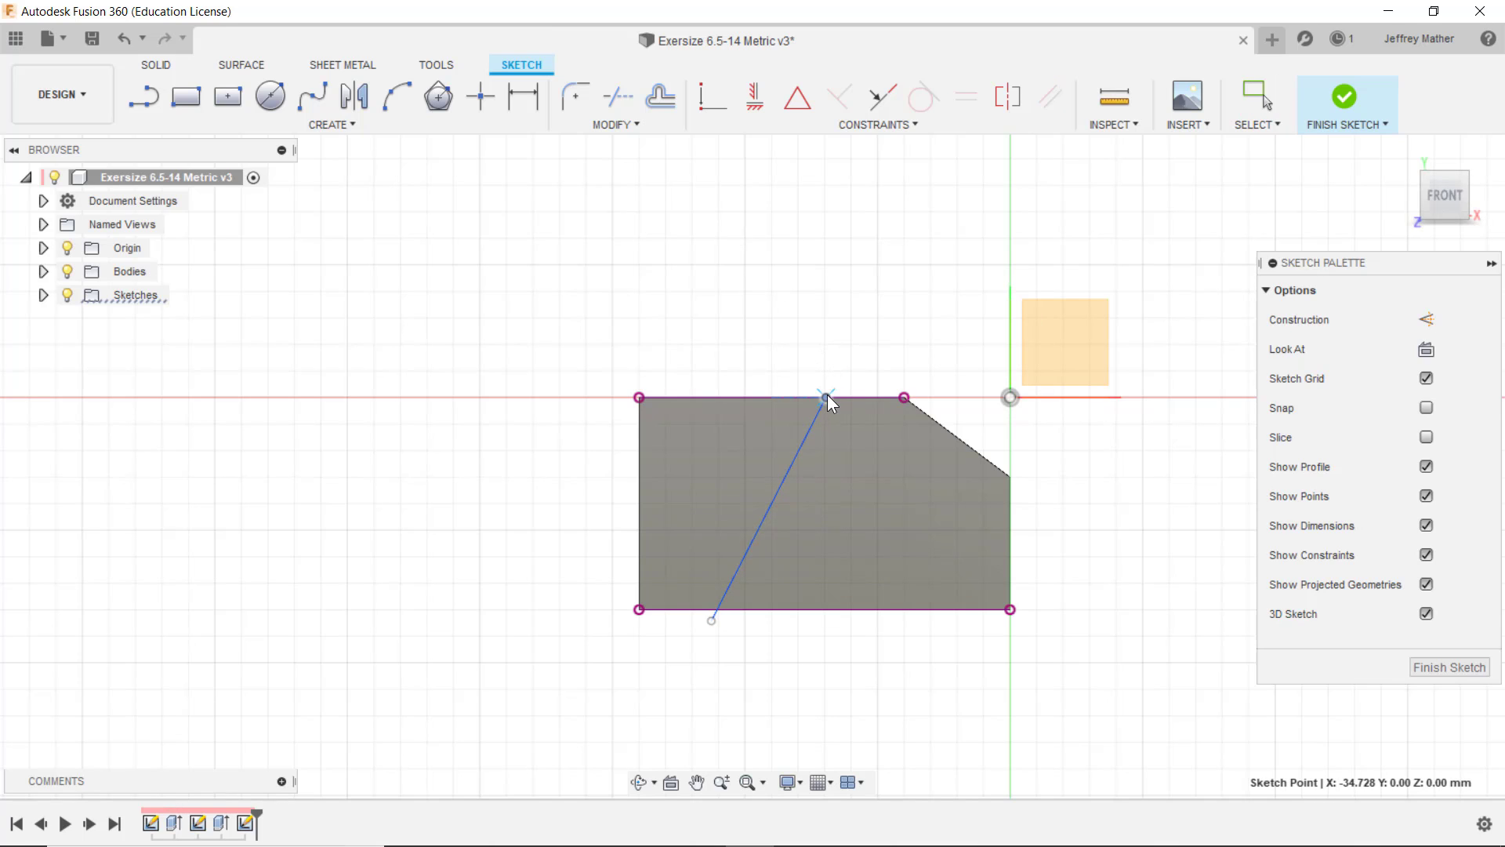
{"action": "left_click_drag", "start_coordinate": [712, 622], "coordinate": [721, 611]}
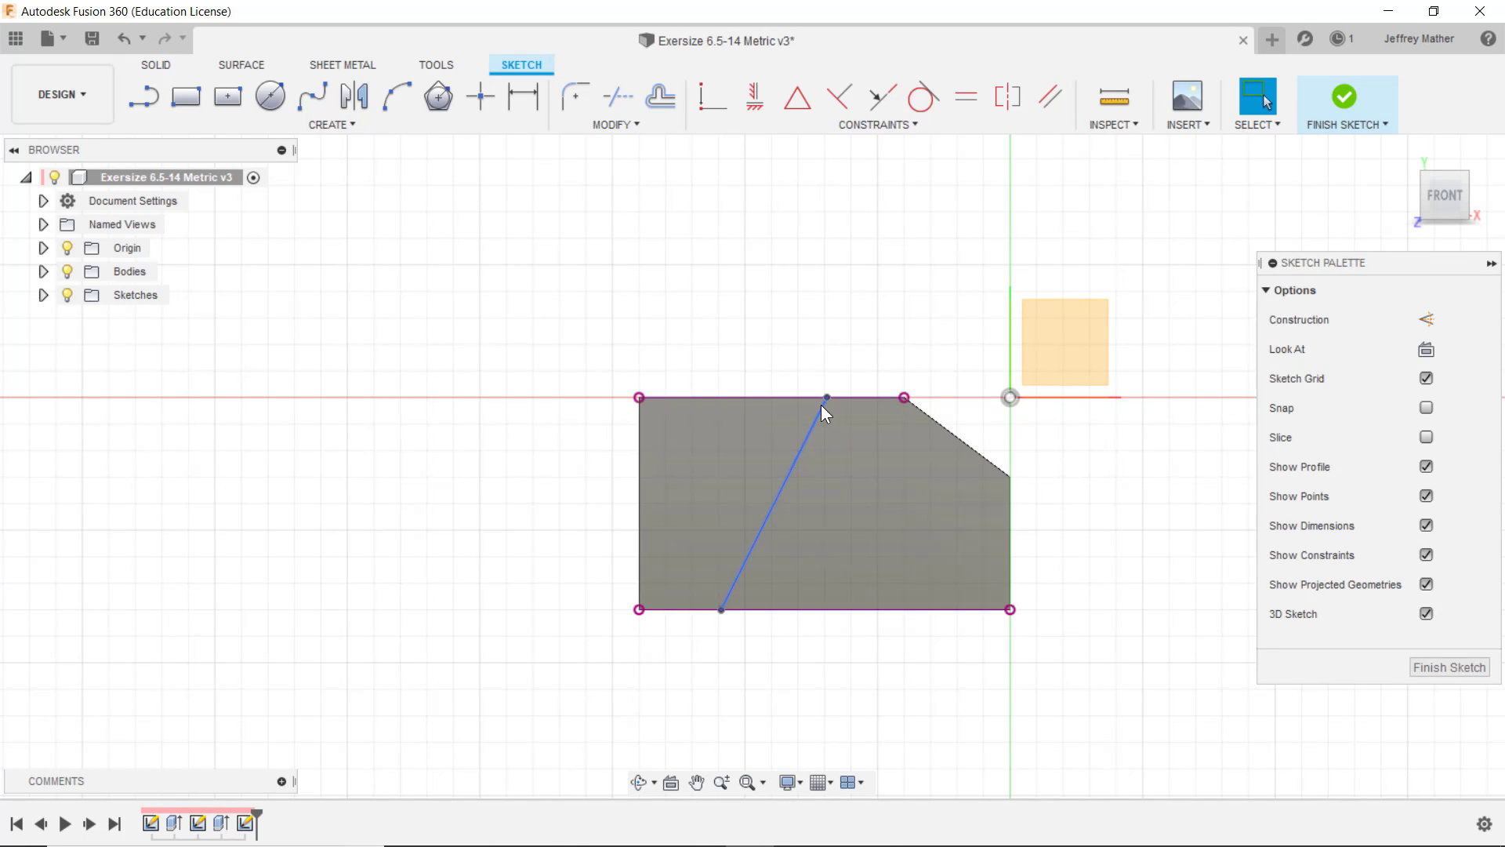
{"action": "mouse_move", "coordinate": [826, 397]}
{"action": "left_mouse_down"}
{"action": "mouse_move", "coordinate": [760, 399]}
{"action": "mouse_move", "coordinate": [839, 398]}
{"action": "left_mouse_up"}
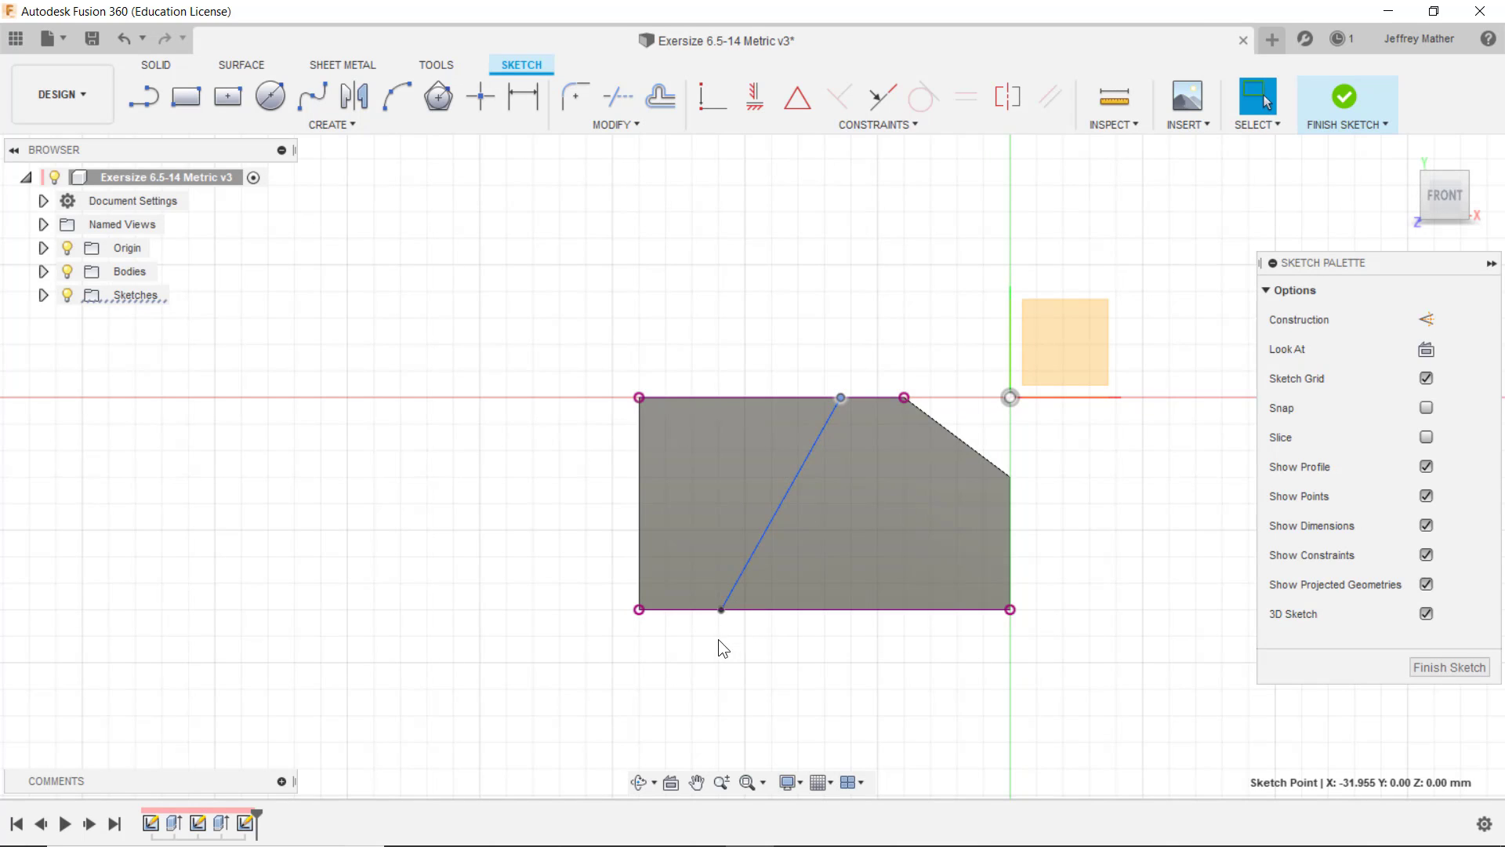
{"action": "left_click", "coordinate": [525, 99]}
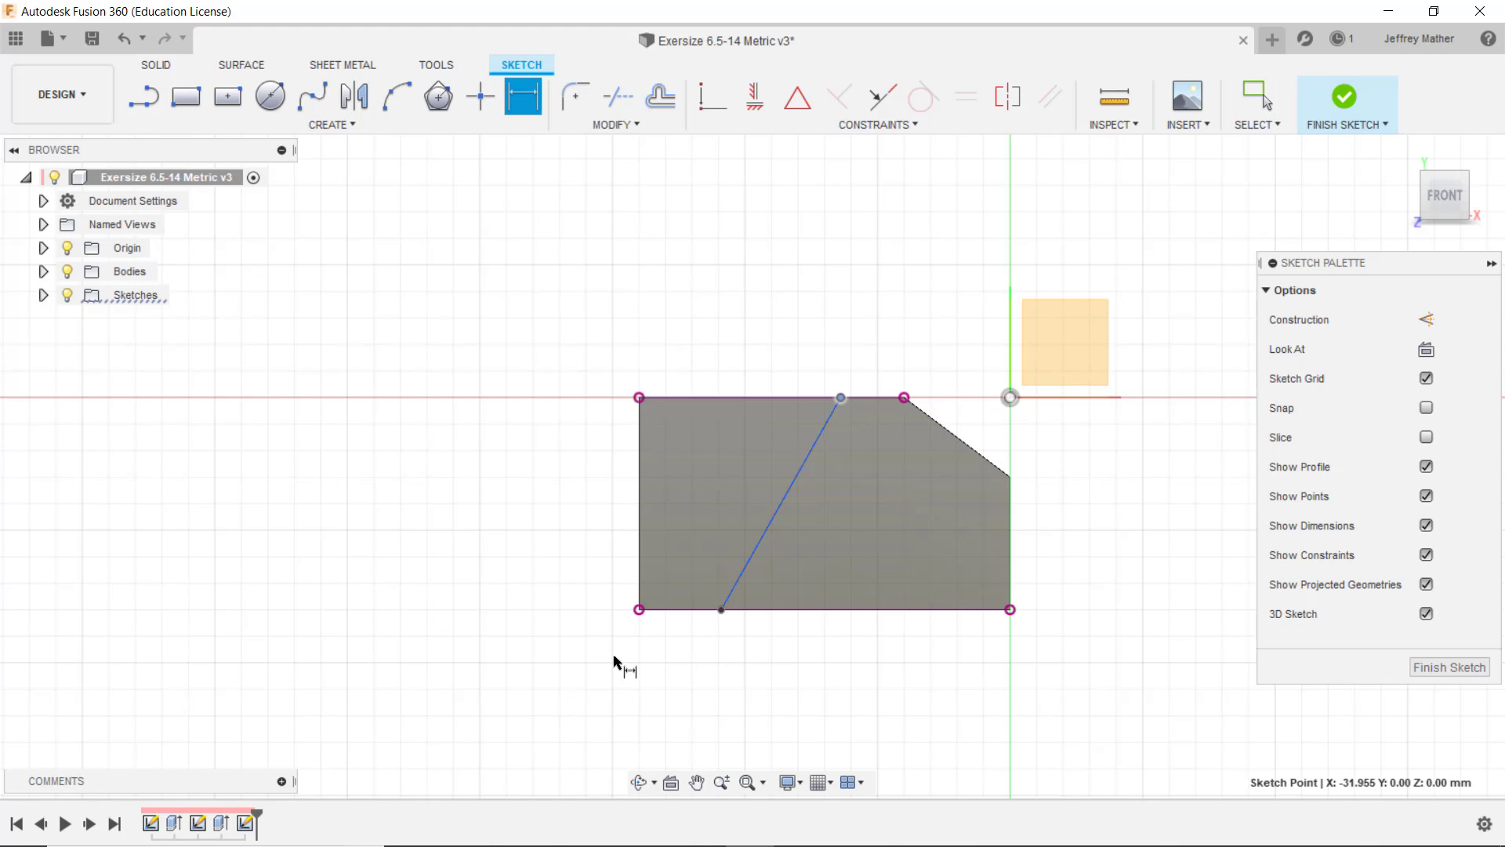
{"action": "left_click", "coordinate": [639, 610]}
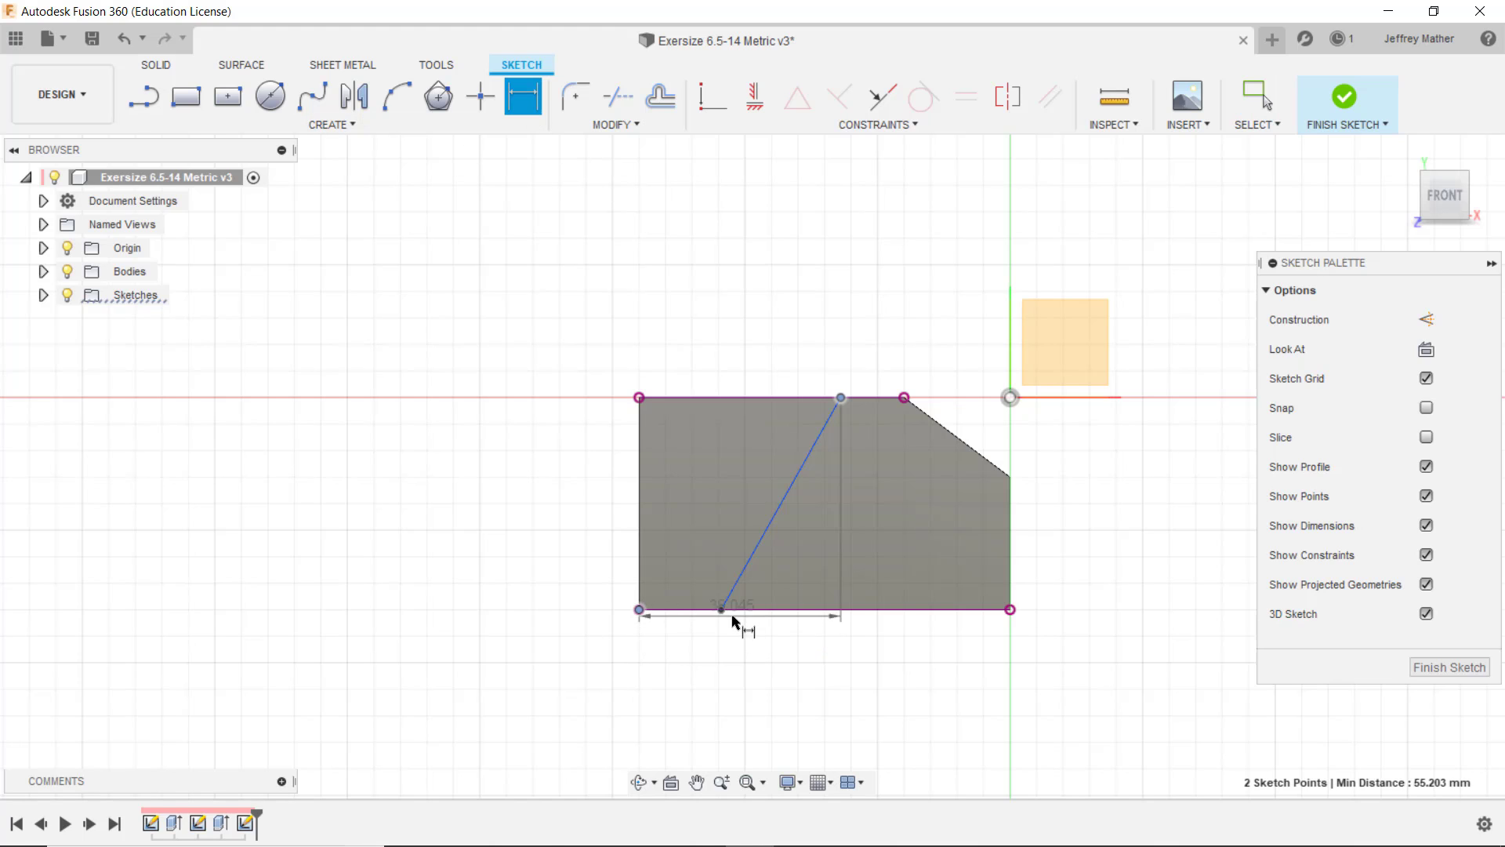
{"action": "left_click", "coordinate": [721, 611]}
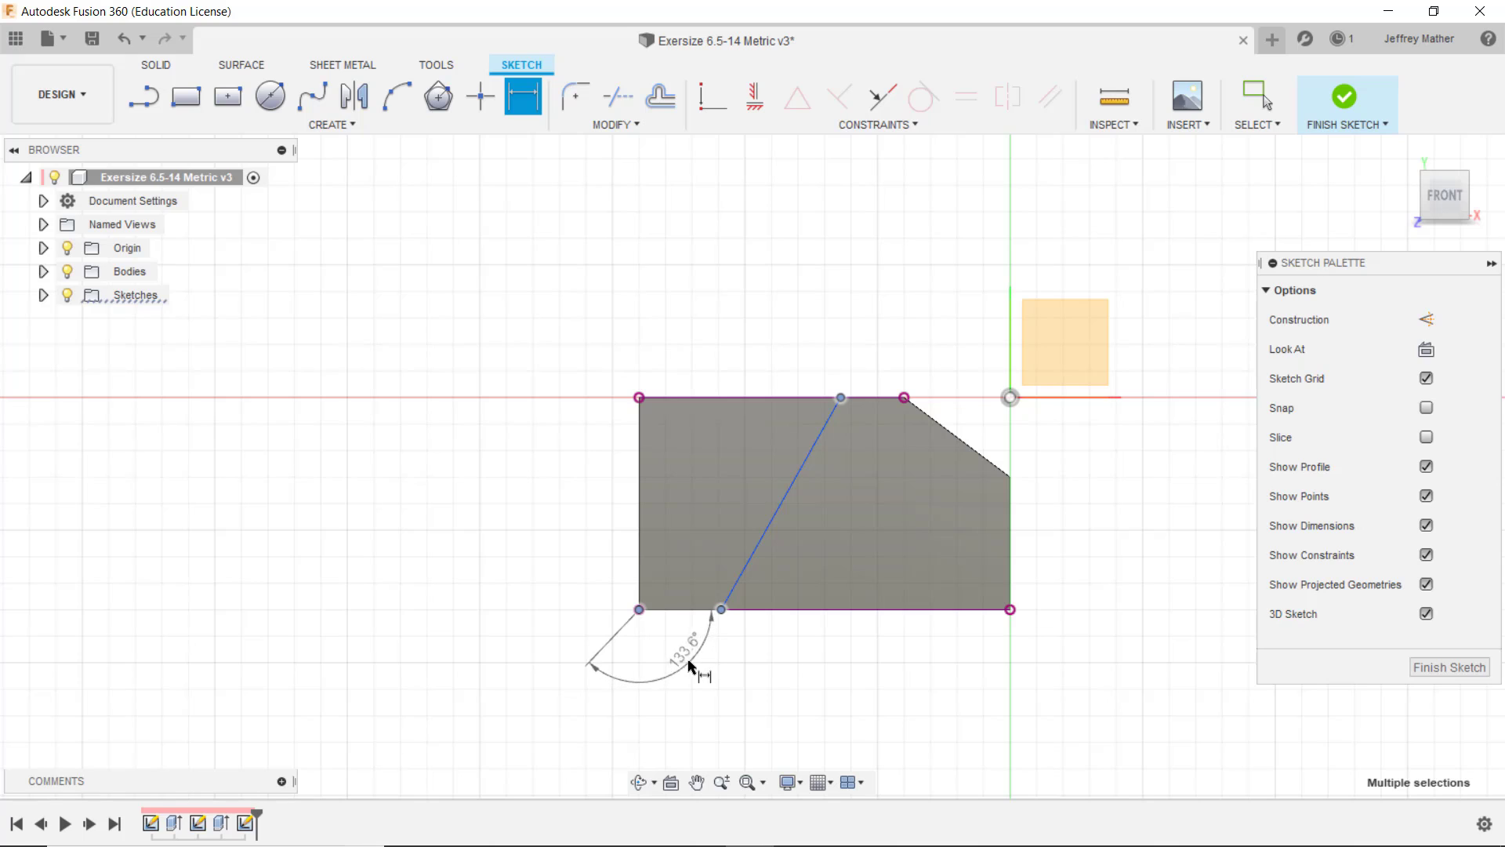
{"action": "key", "text": "Escape"}
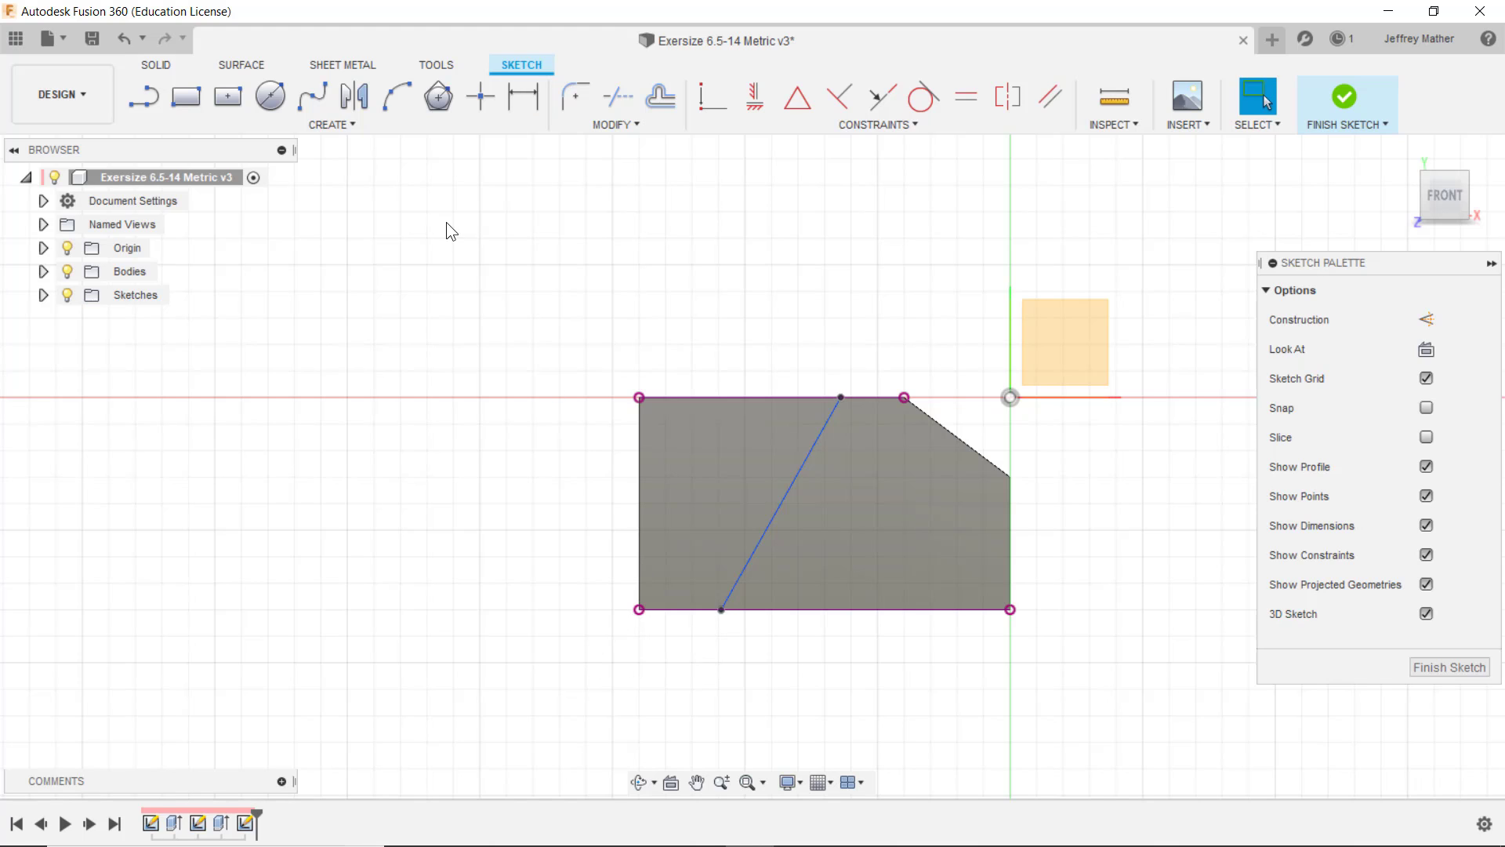
Dimension the slanted line's lower endpoint 10 mm horizontally from the block's lower-left corner
{"action": "left_click", "coordinate": [527, 97]}
{"action": "left_click", "coordinate": [640, 610]}
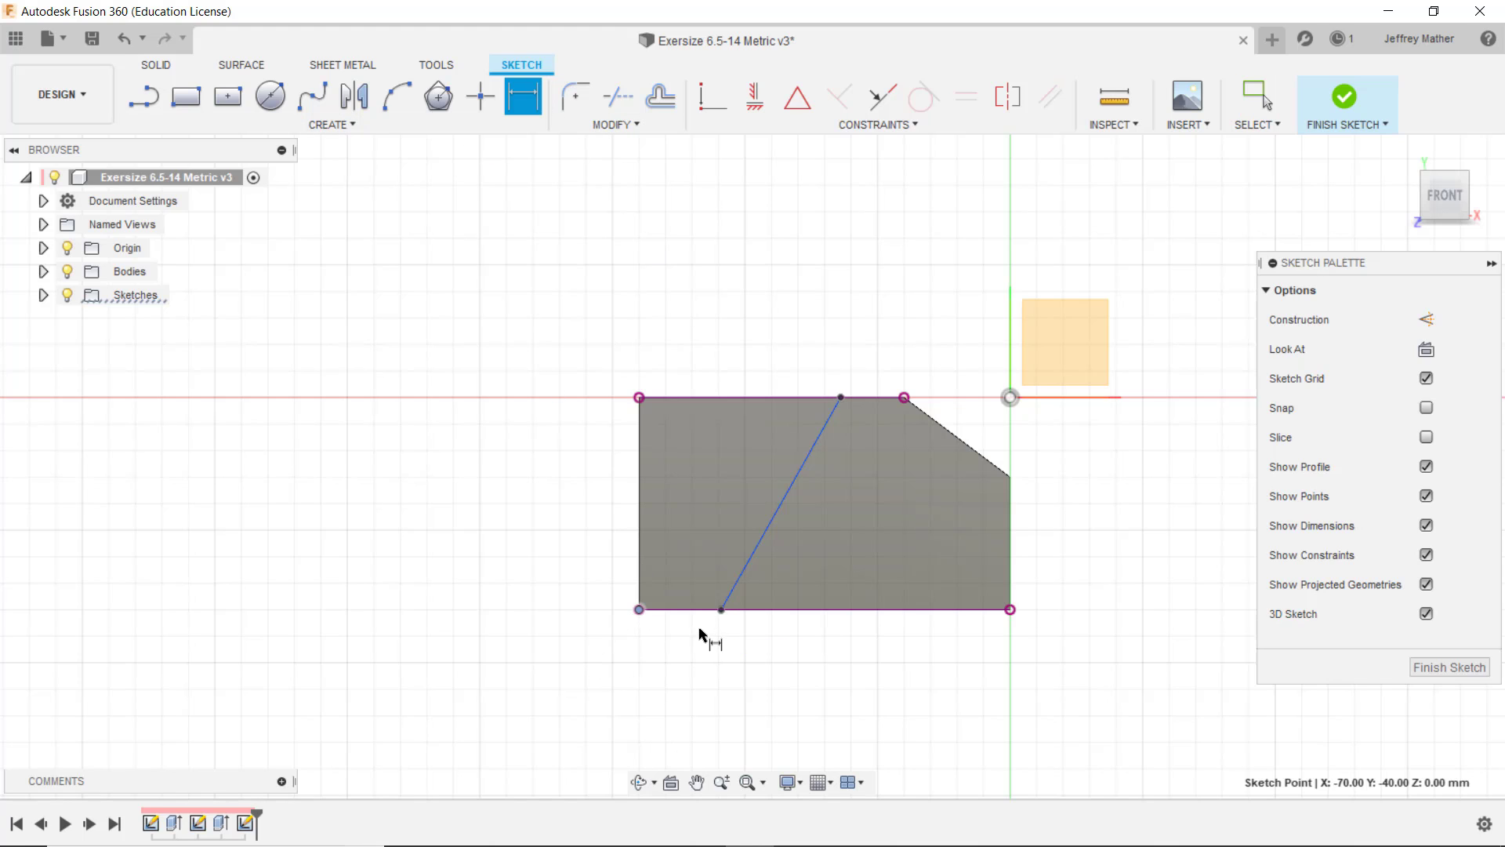
{"action": "left_click", "coordinate": [720, 610]}
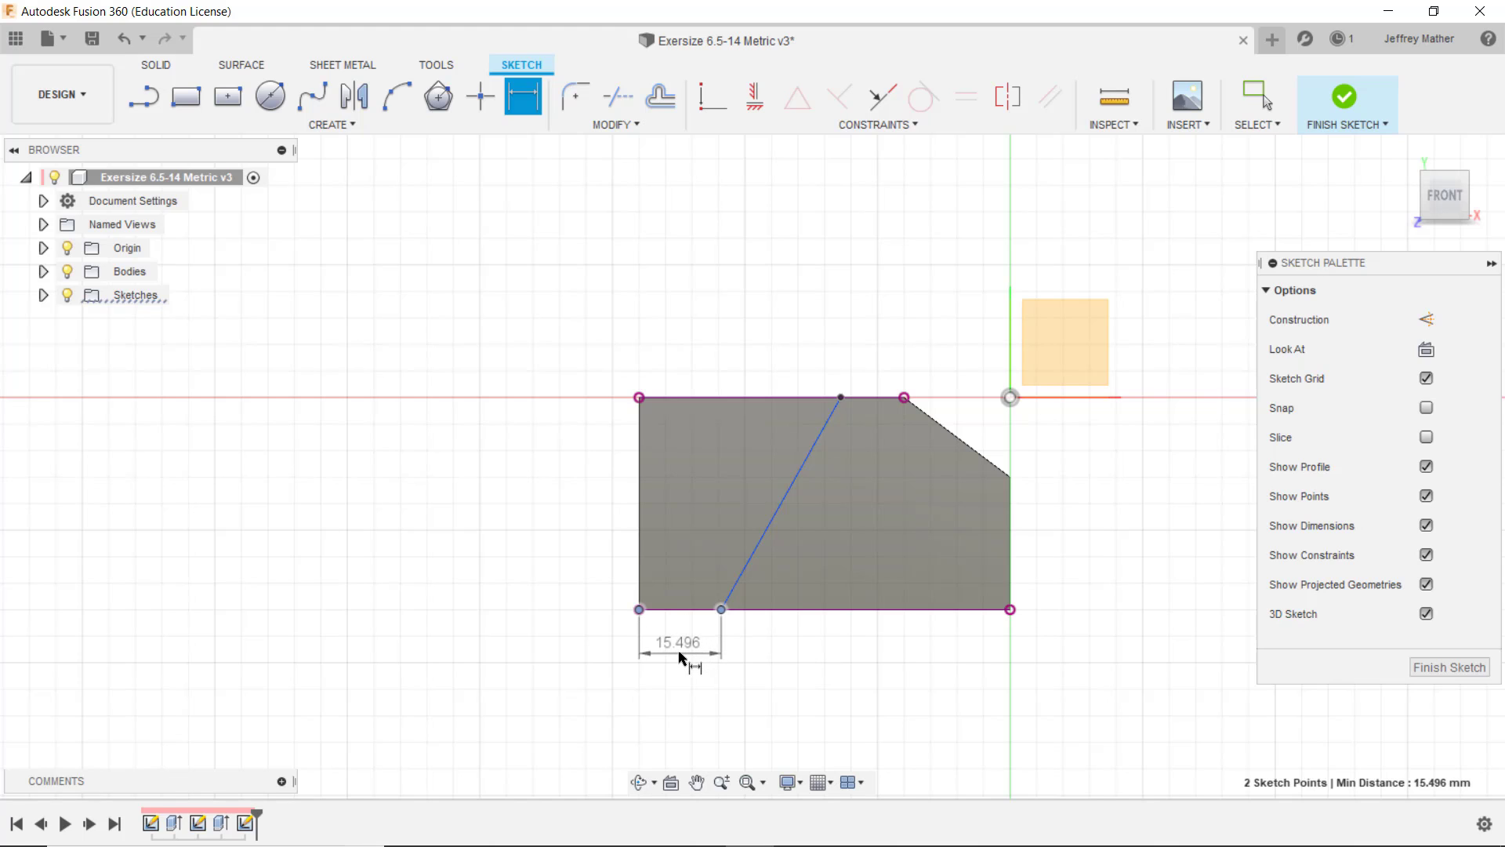
{"action": "left_click", "coordinate": [679, 652]}
{"action": "type", "text": "10"}
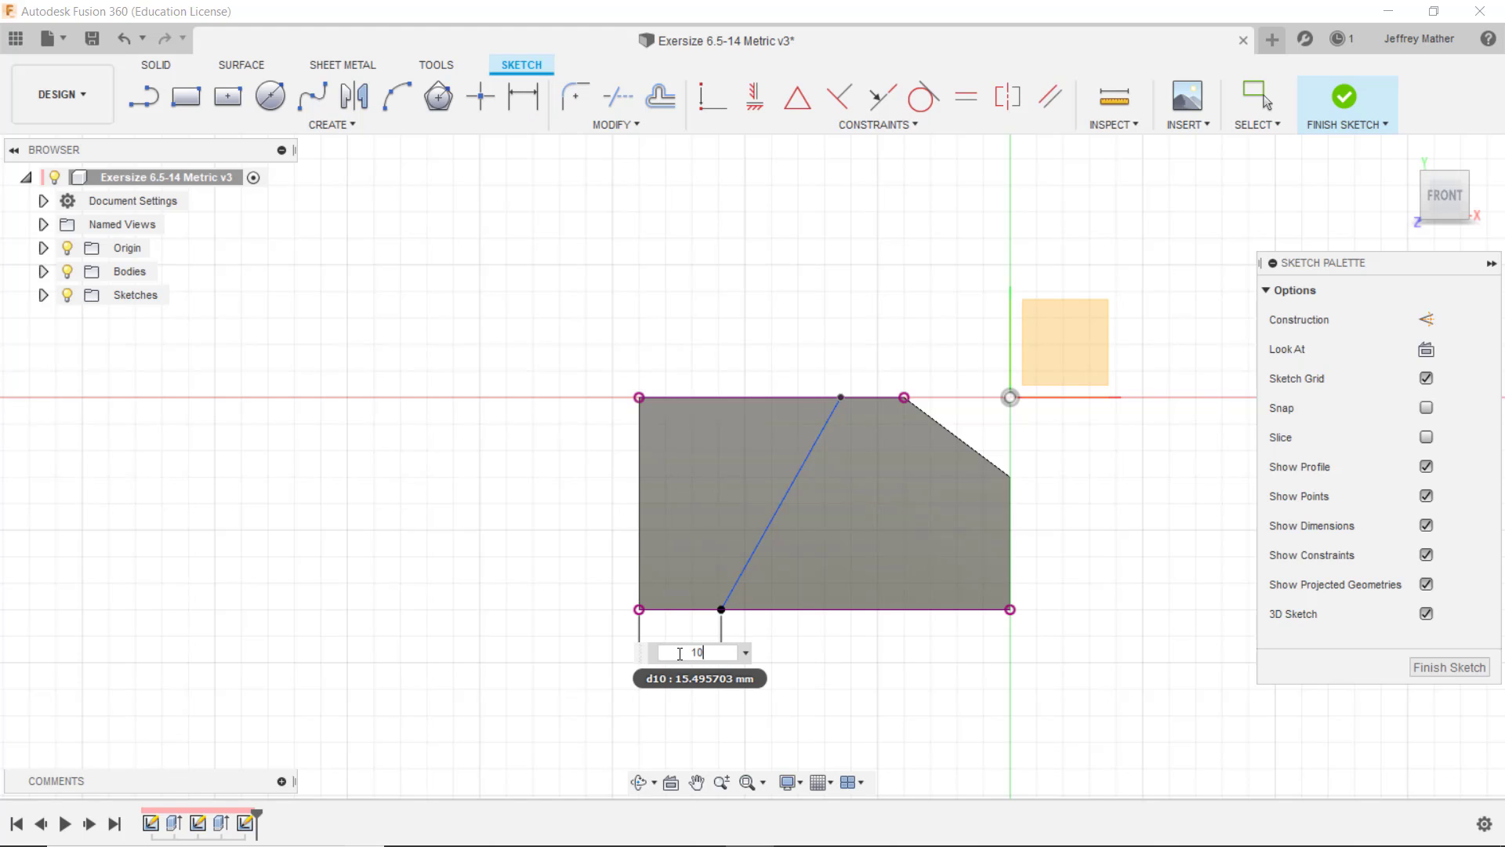
{"action": "key", "text": "Return"}
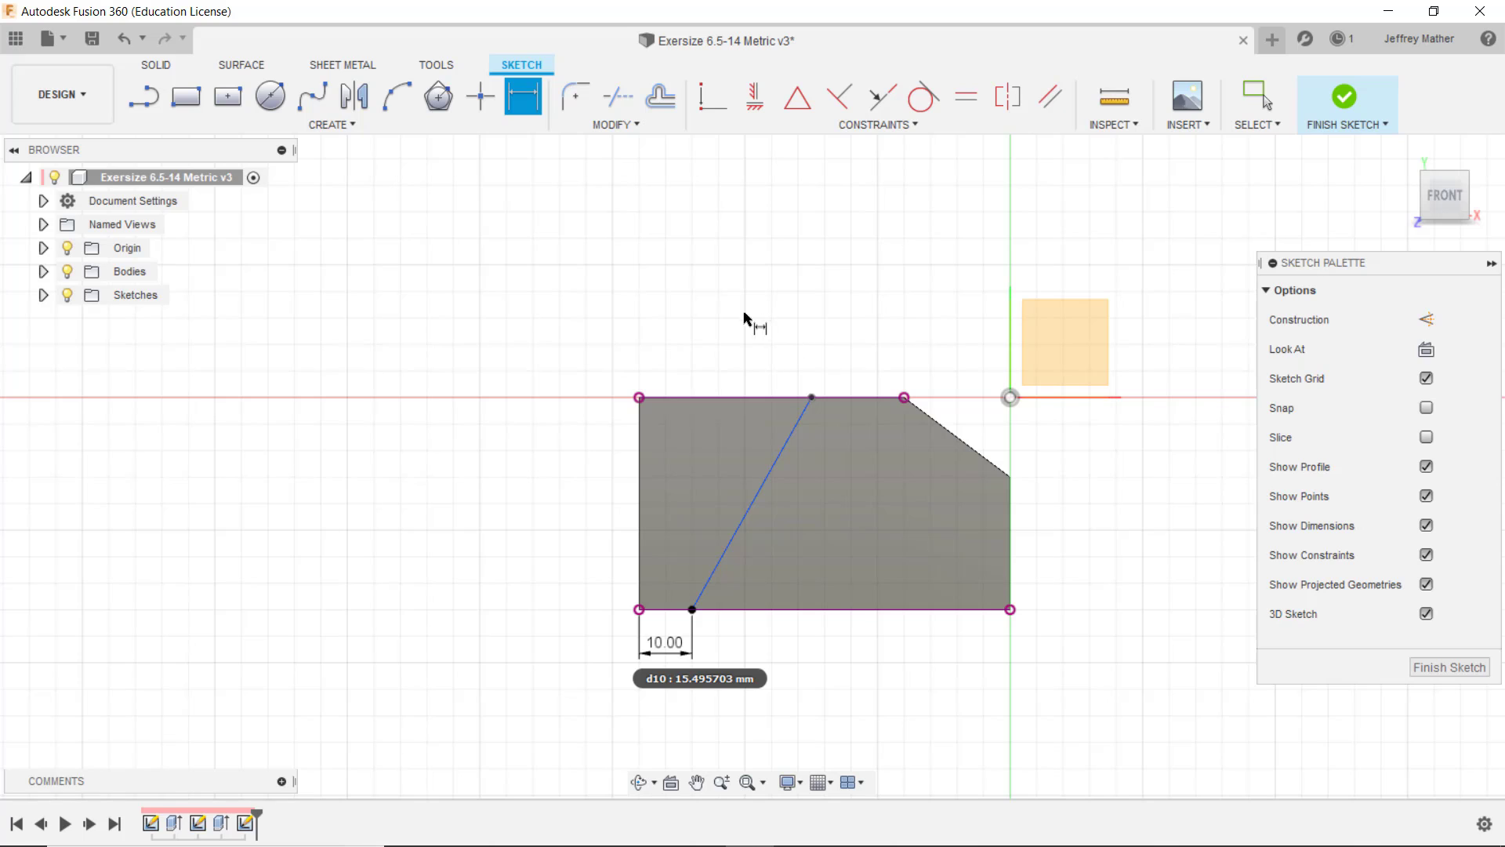
Dimension the slanted line's upper endpoint 30 mm horizontally from the block's upper-left corner
{"action": "left_click", "coordinate": [639, 397]}
{"action": "left_click", "coordinate": [811, 398]}
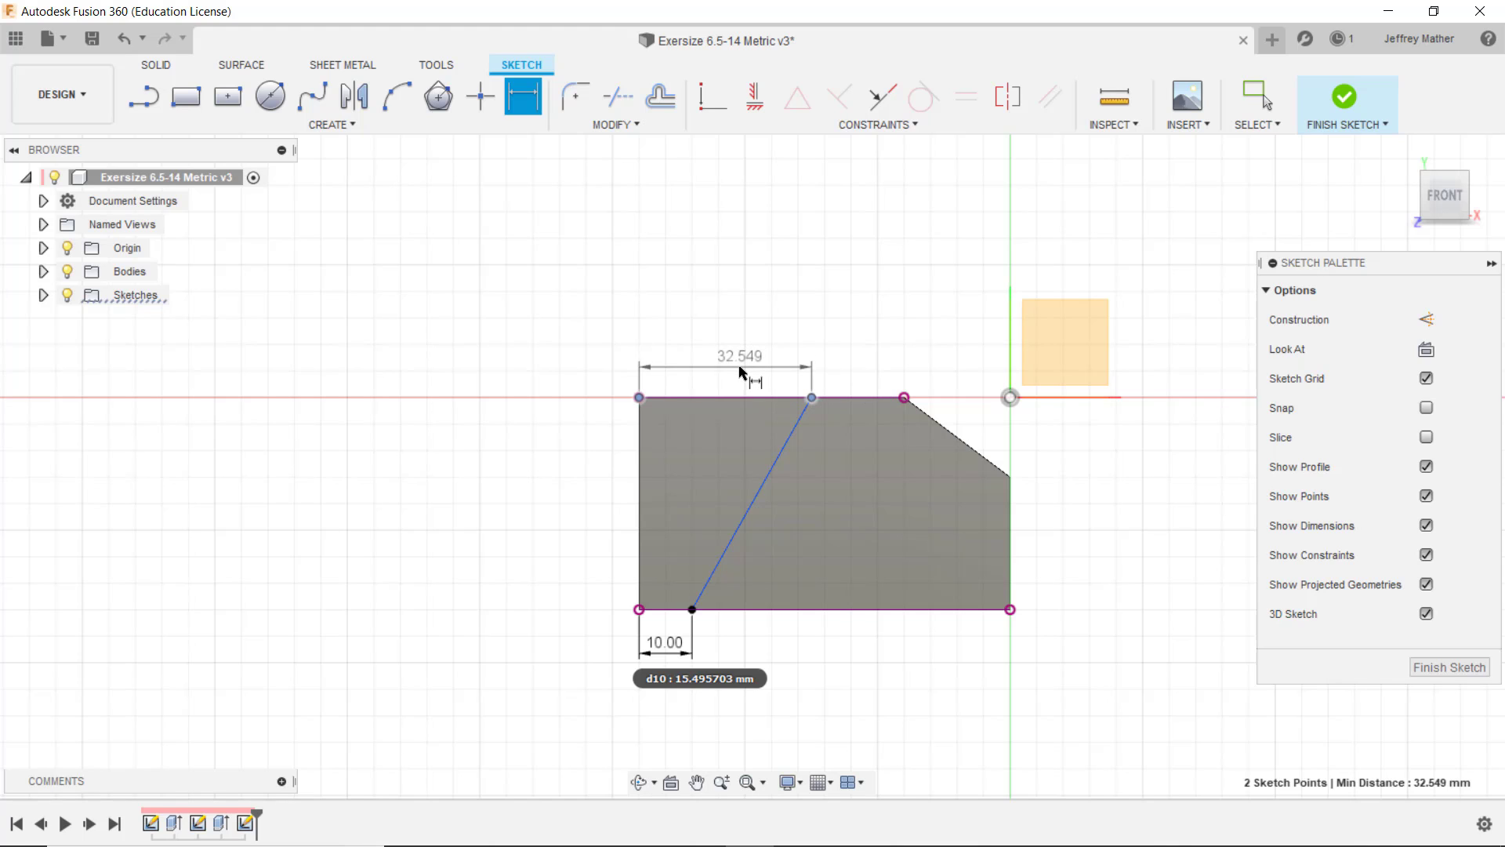
{"action": "left_click", "coordinate": [731, 369]}
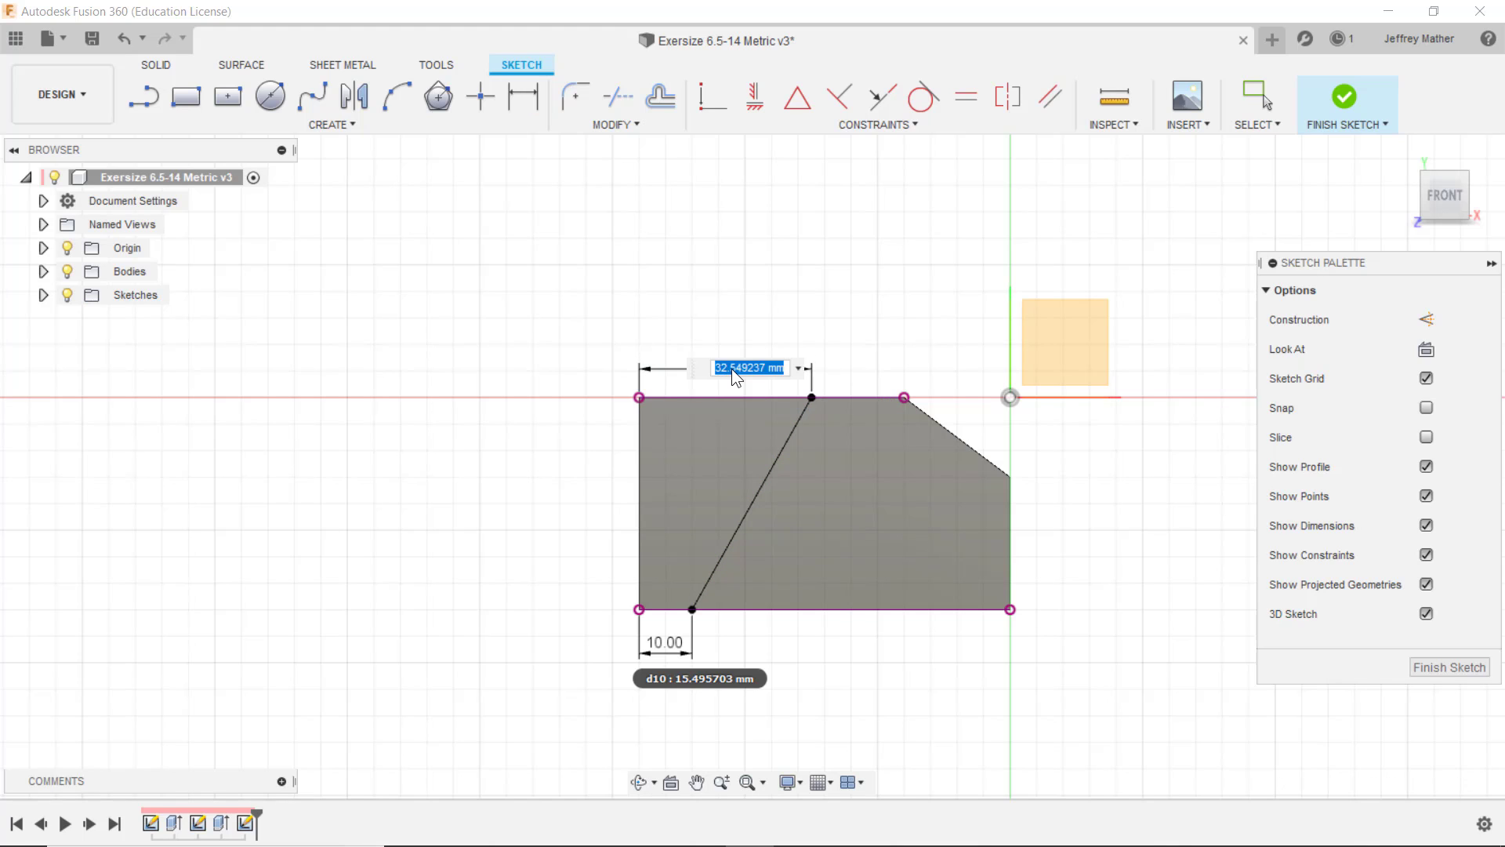
{"action": "type", "text": "30"}
{"action": "key", "text": "Return"}
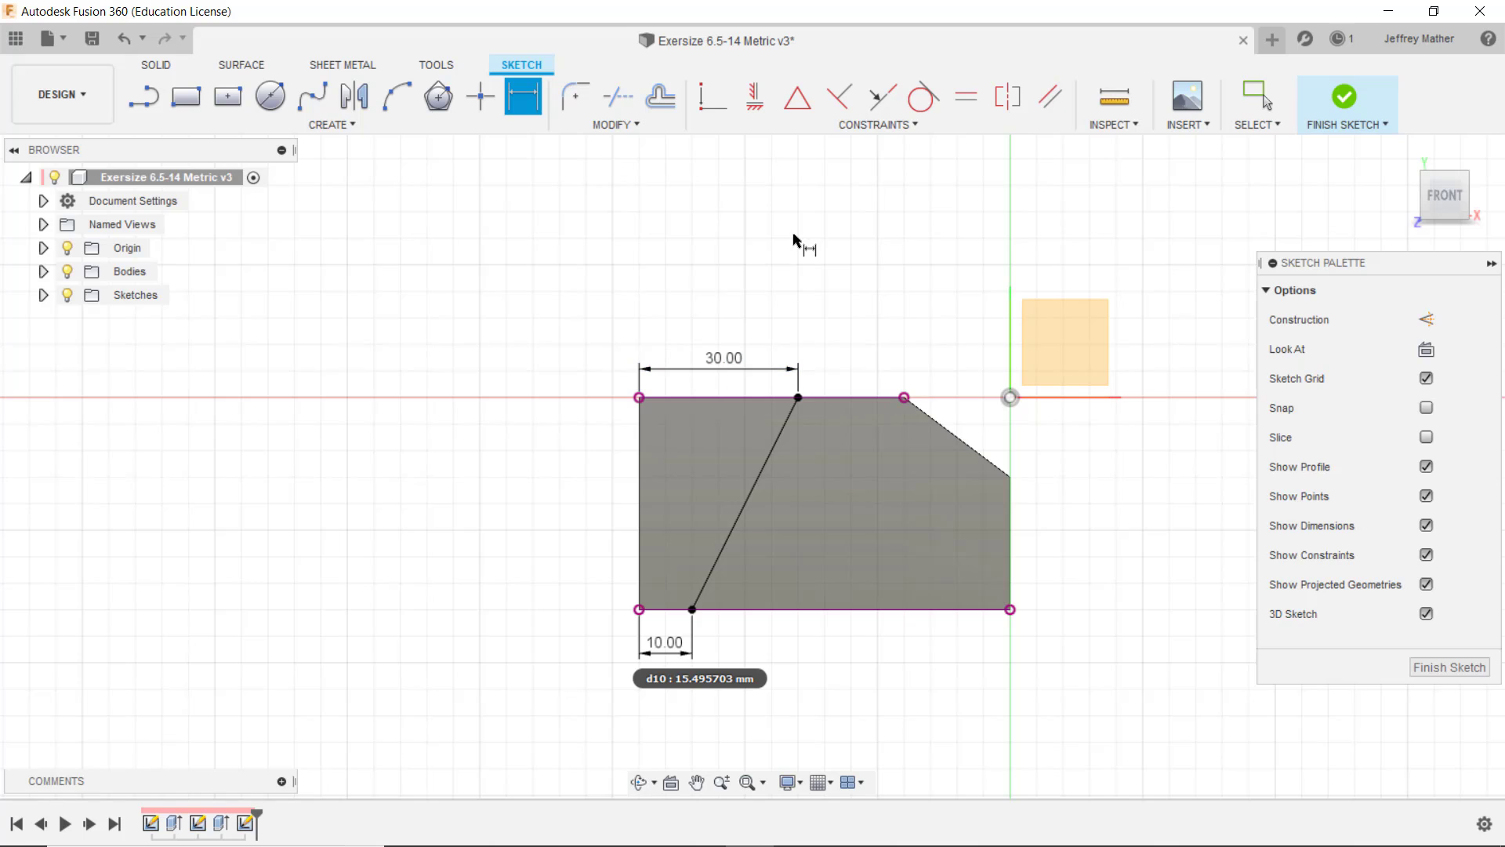
{"action": "key", "text": "Escape"}
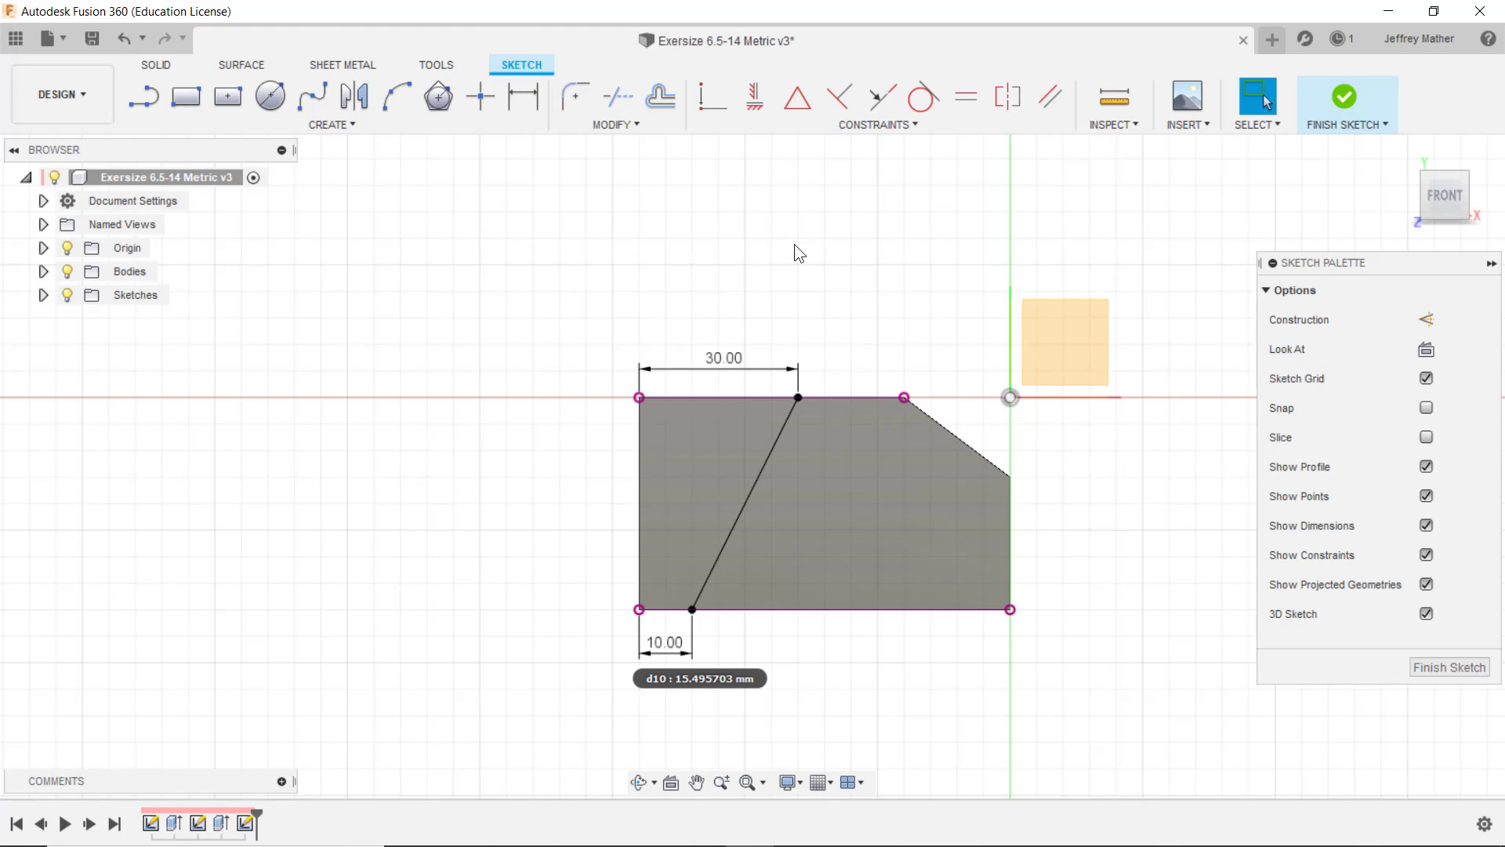
Sketch a second slanted line about 63 mm long from the projected bottom edge up past the block's angled corner, at about 59 degrees
{"action": "left_click", "coordinate": [144, 97]}
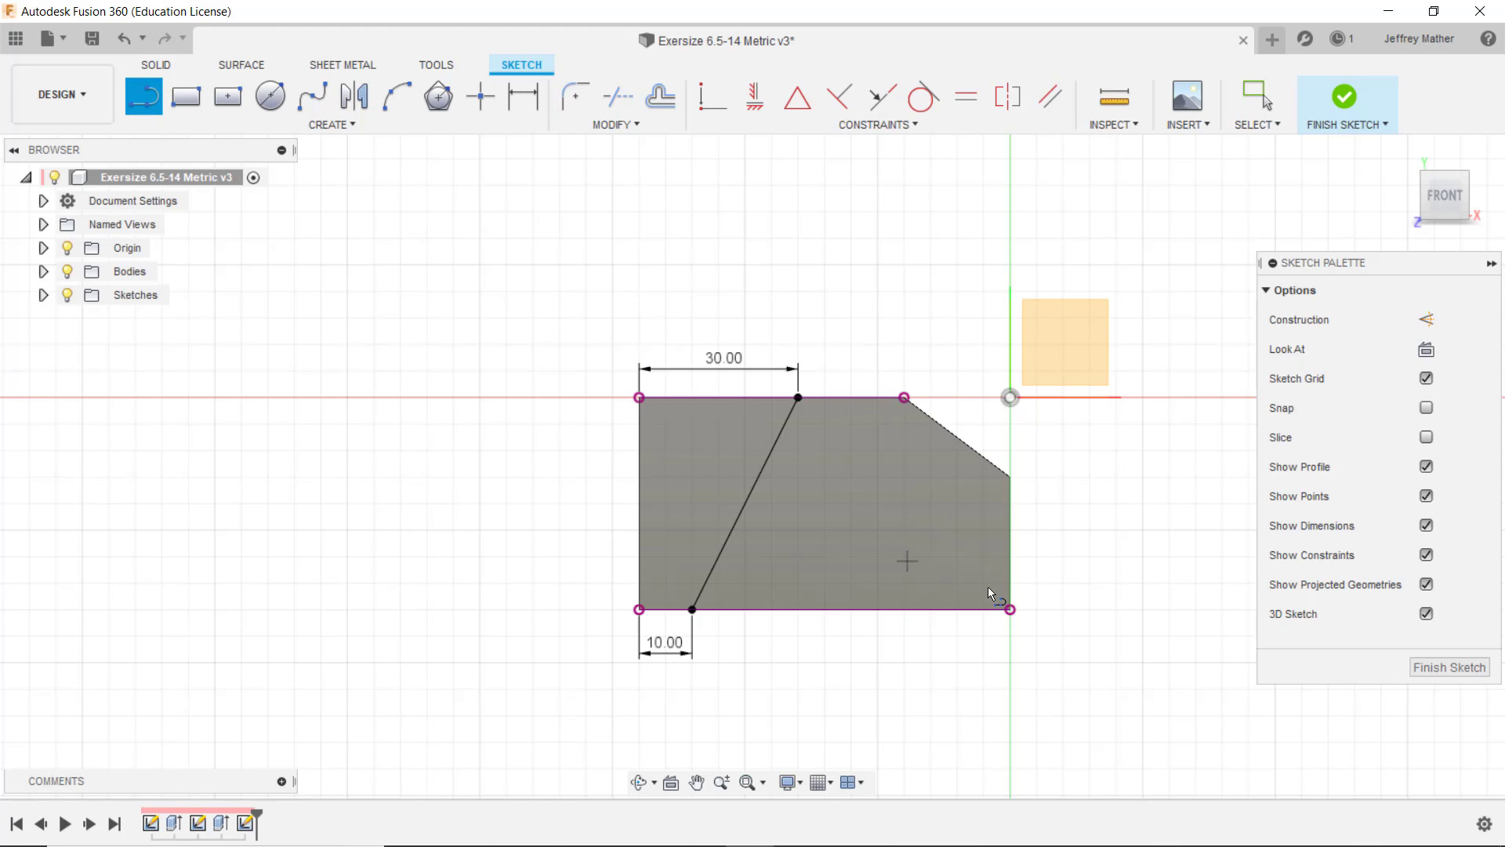
{"action": "left_click", "coordinate": [852, 610]}
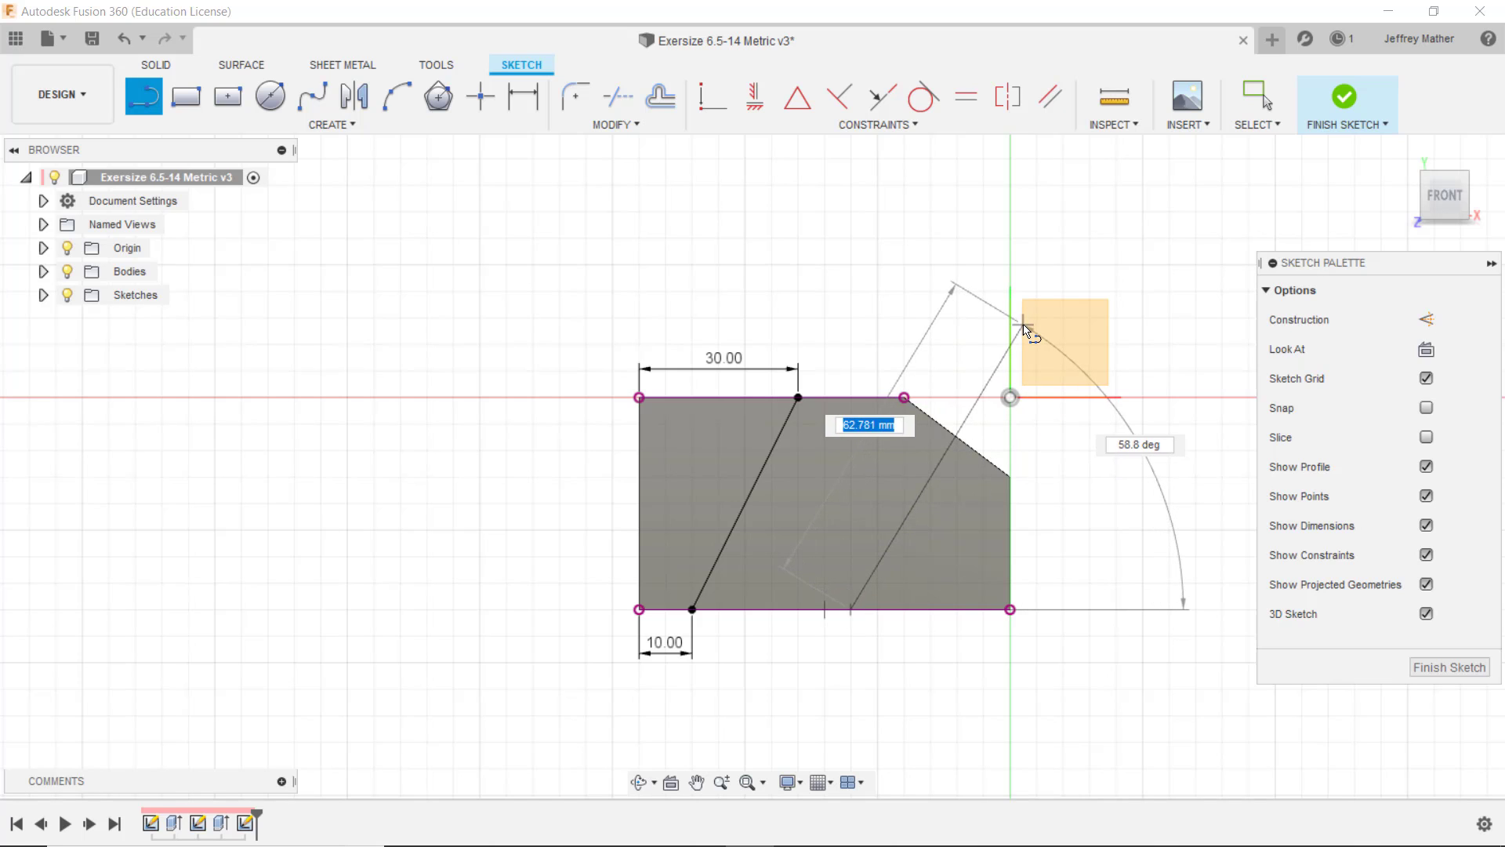
{"action": "left_click", "coordinate": [1023, 325]}
{"action": "key", "text": "Escape"}
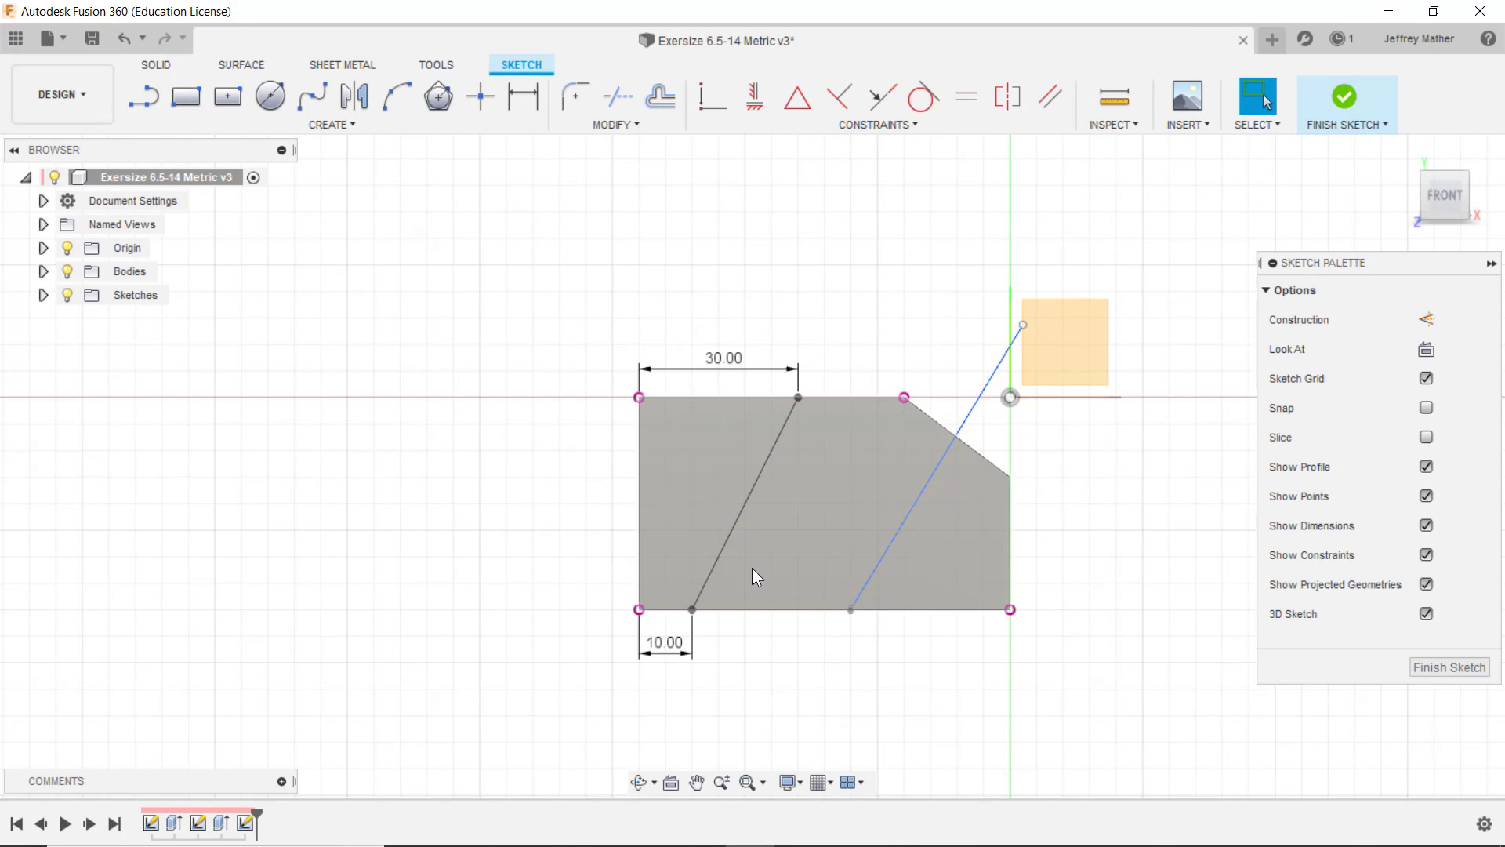
Apply a Parallel constraint between the second slanted line and the first one
{"action": "left_click", "coordinate": [1051, 99]}
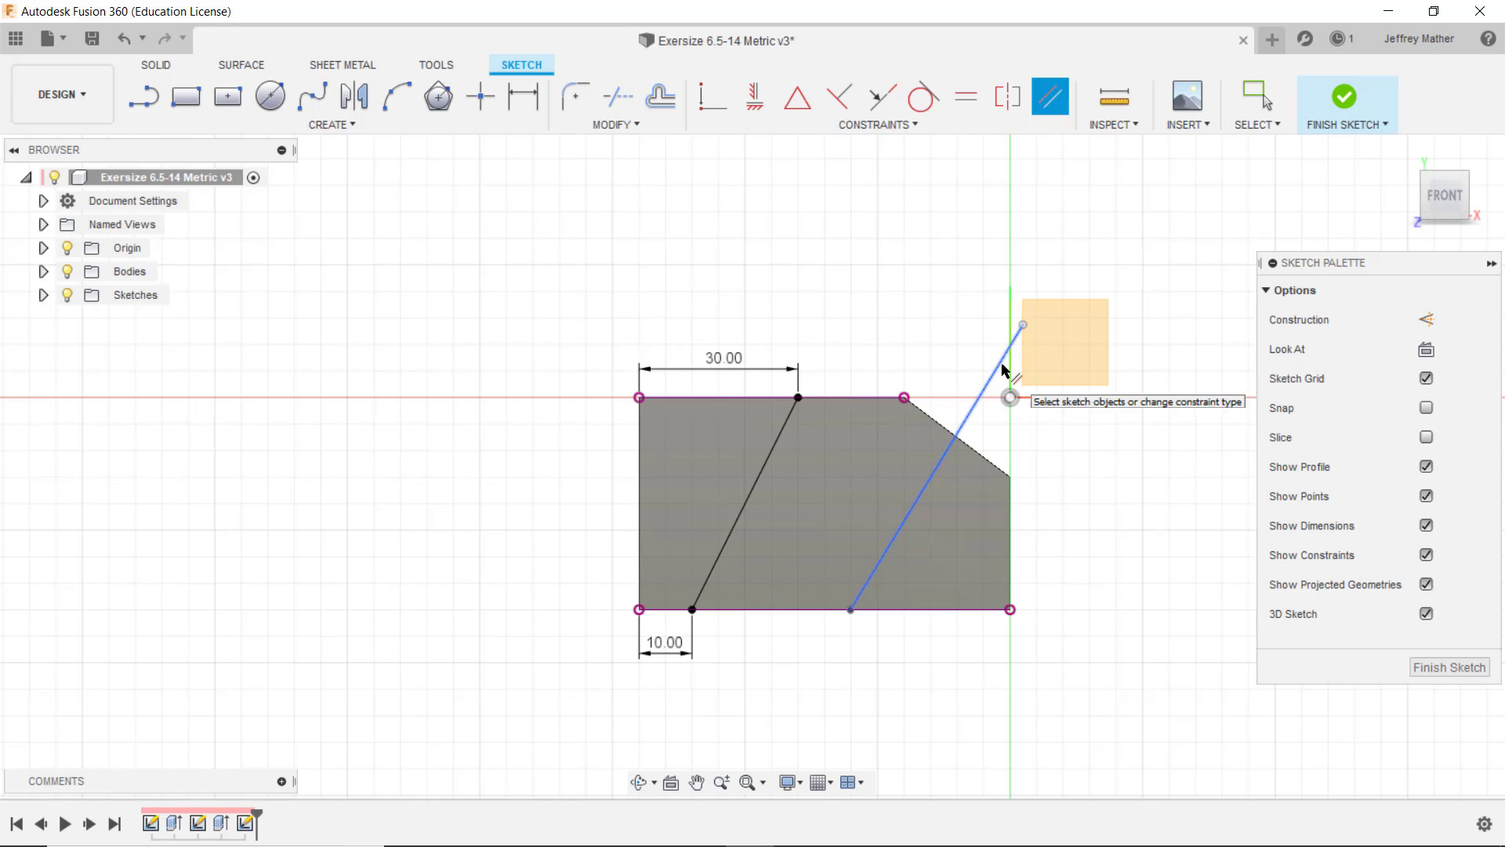
{"action": "left_click", "coordinate": [994, 374]}
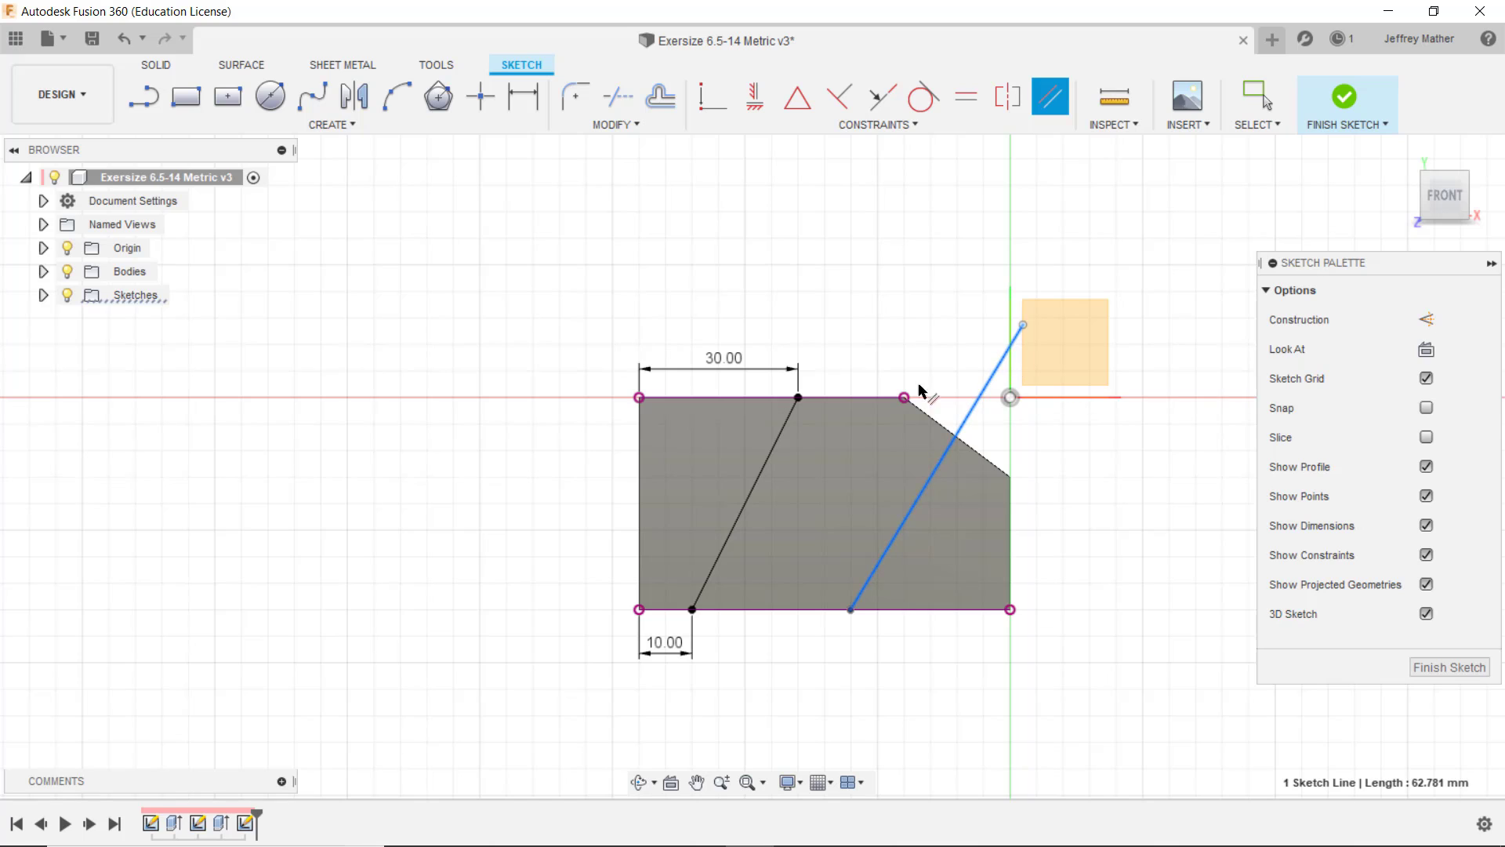
{"action": "left_click", "coordinate": [783, 441]}
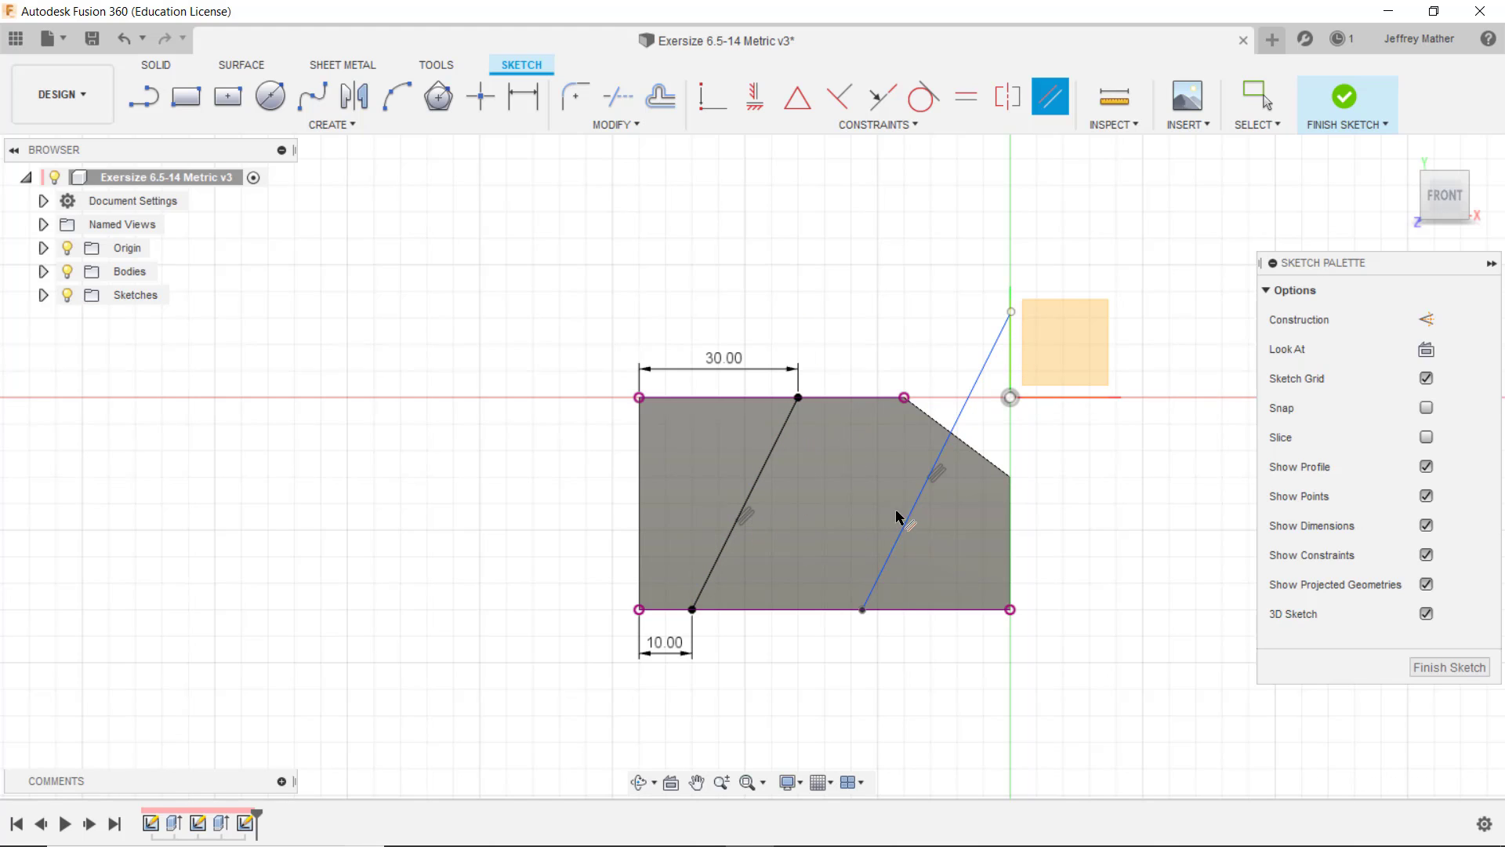
{"action": "key", "text": "Escape"}
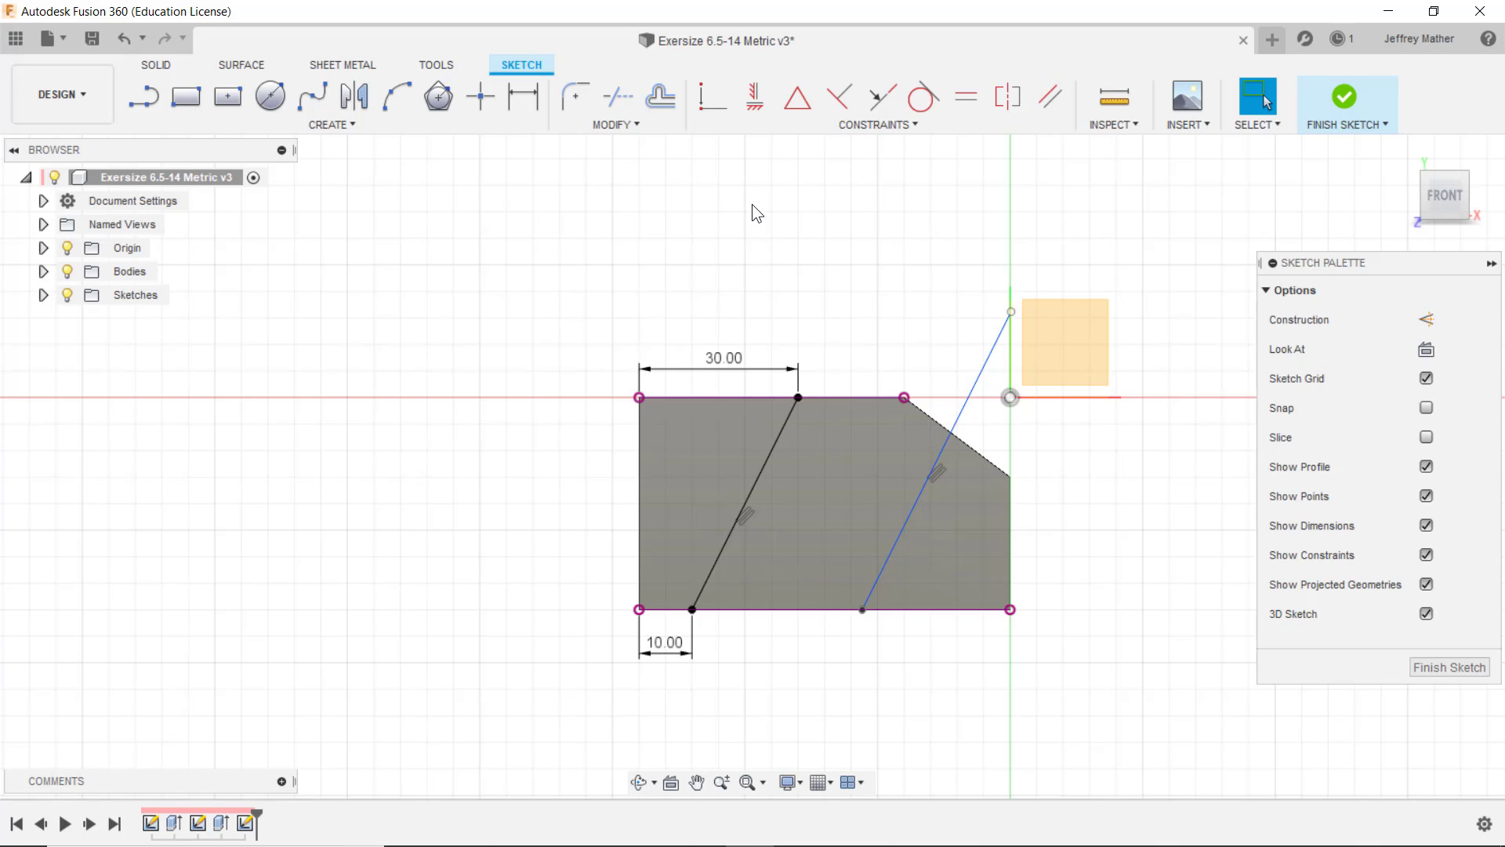
Dimension the second slanted line's lower endpoint 40 mm horizontally from the block's lower-left corner
{"action": "left_click", "coordinate": [524, 97]}
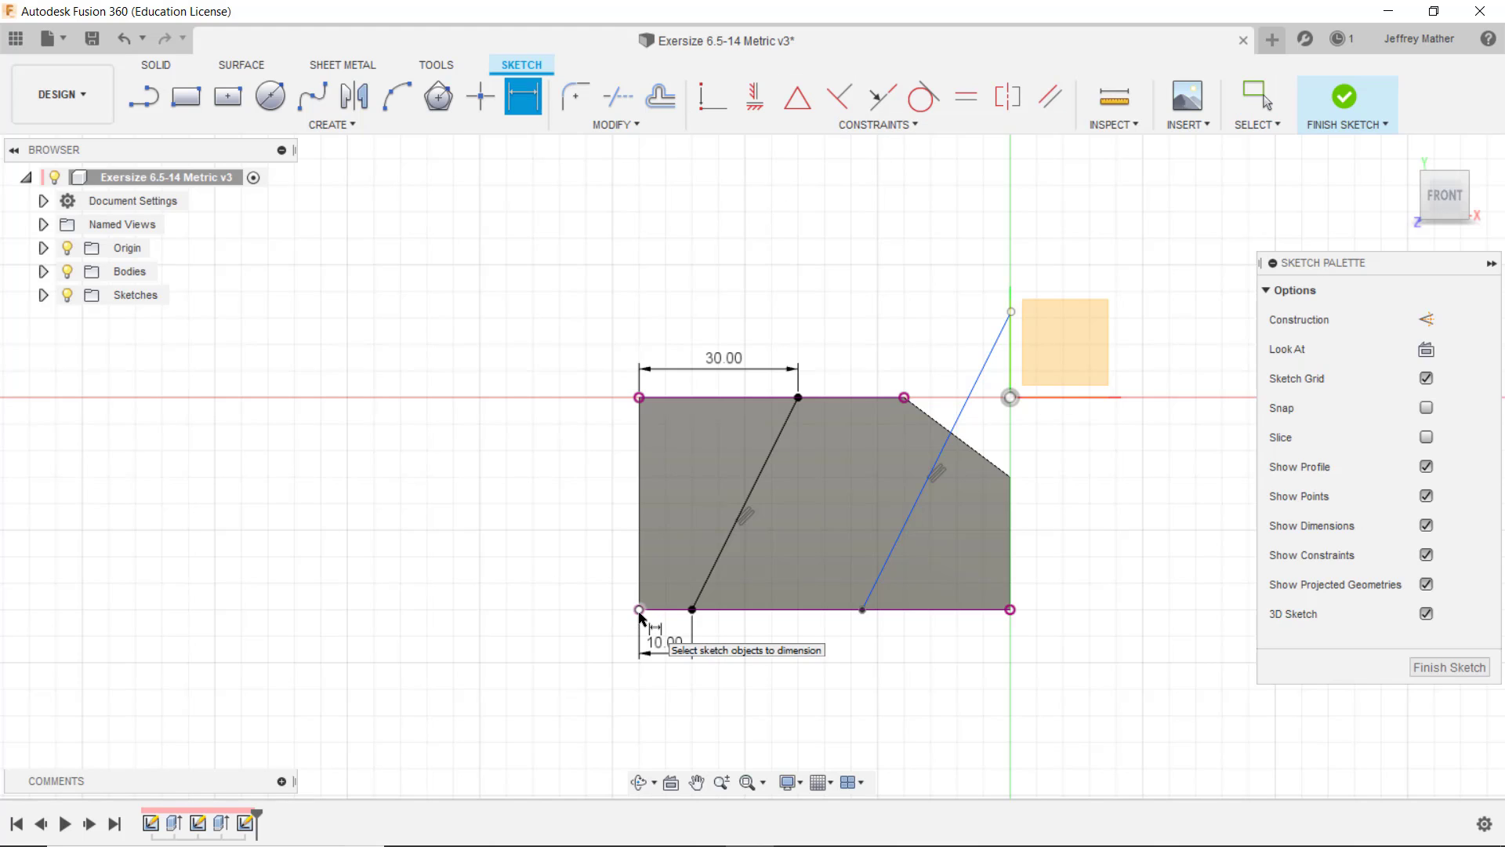
{"action": "left_click", "coordinate": [862, 609]}
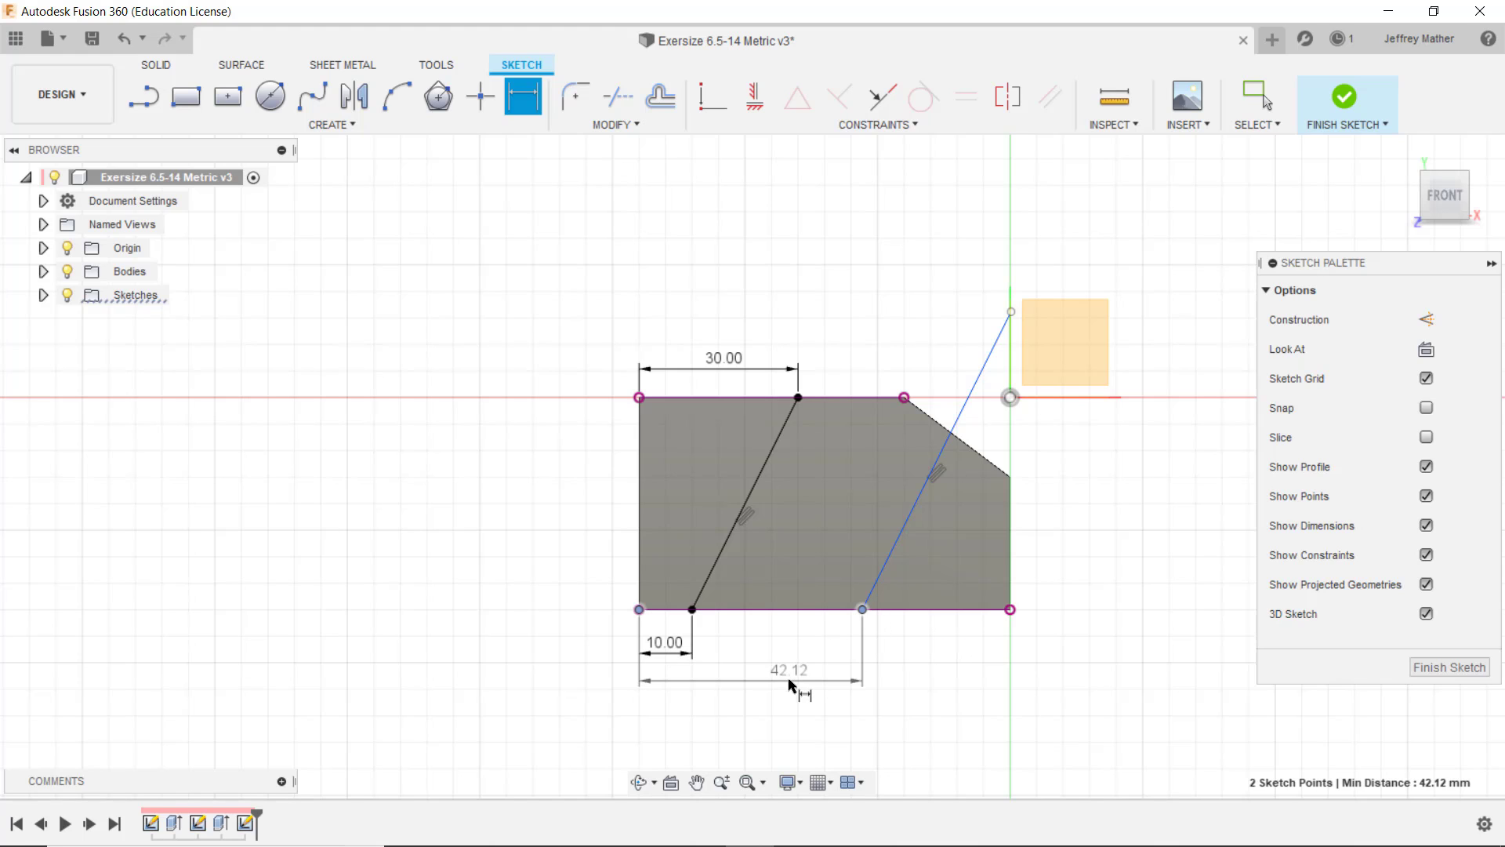
{"action": "left_click", "coordinate": [764, 676]}
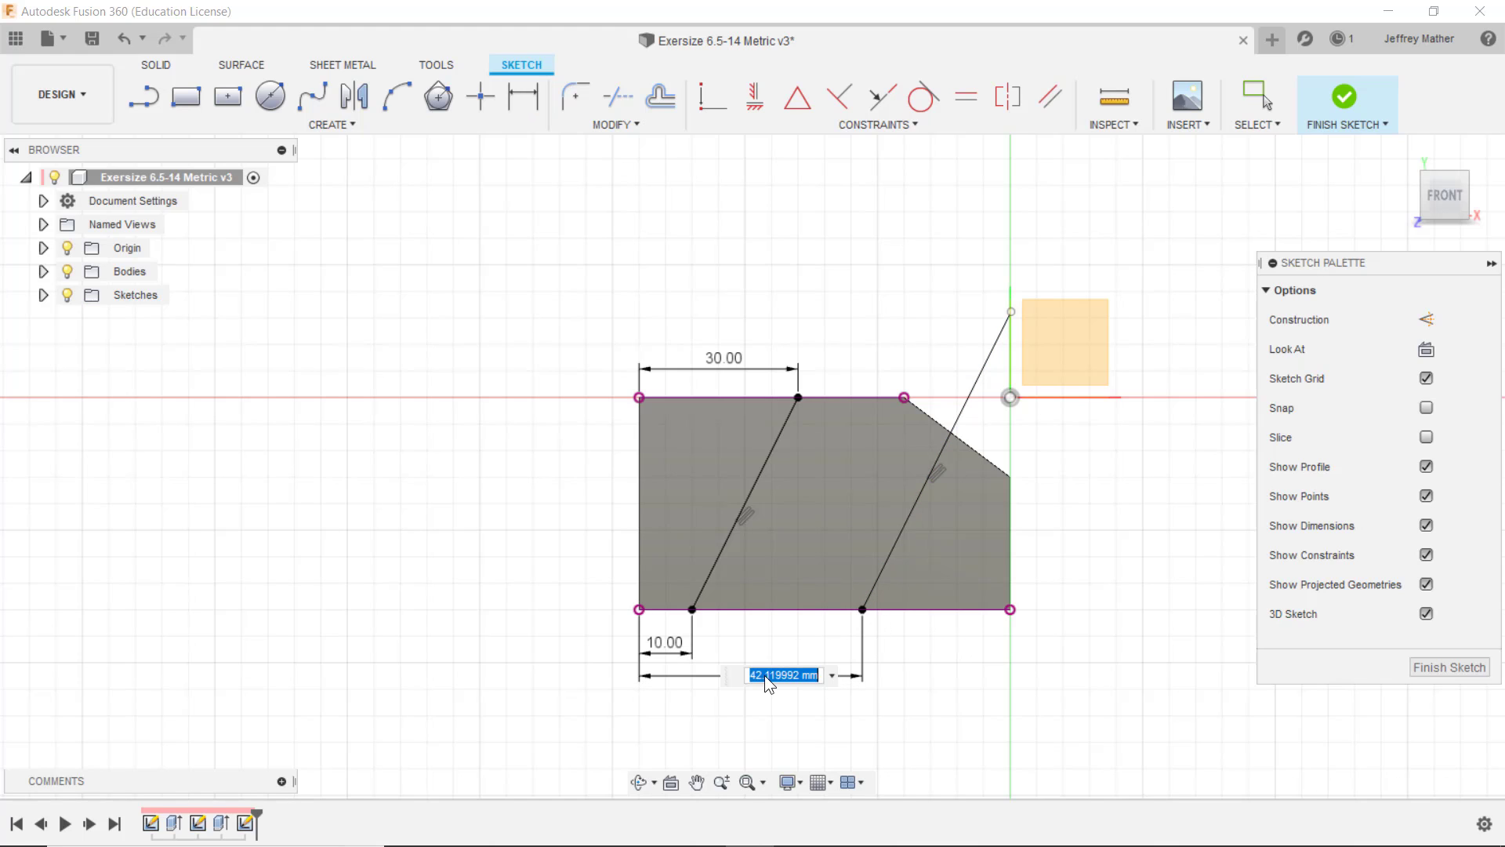
{"action": "type", "text": "40"}
{"action": "key", "text": "Return"}
{"action": "key", "text": "Escape"}
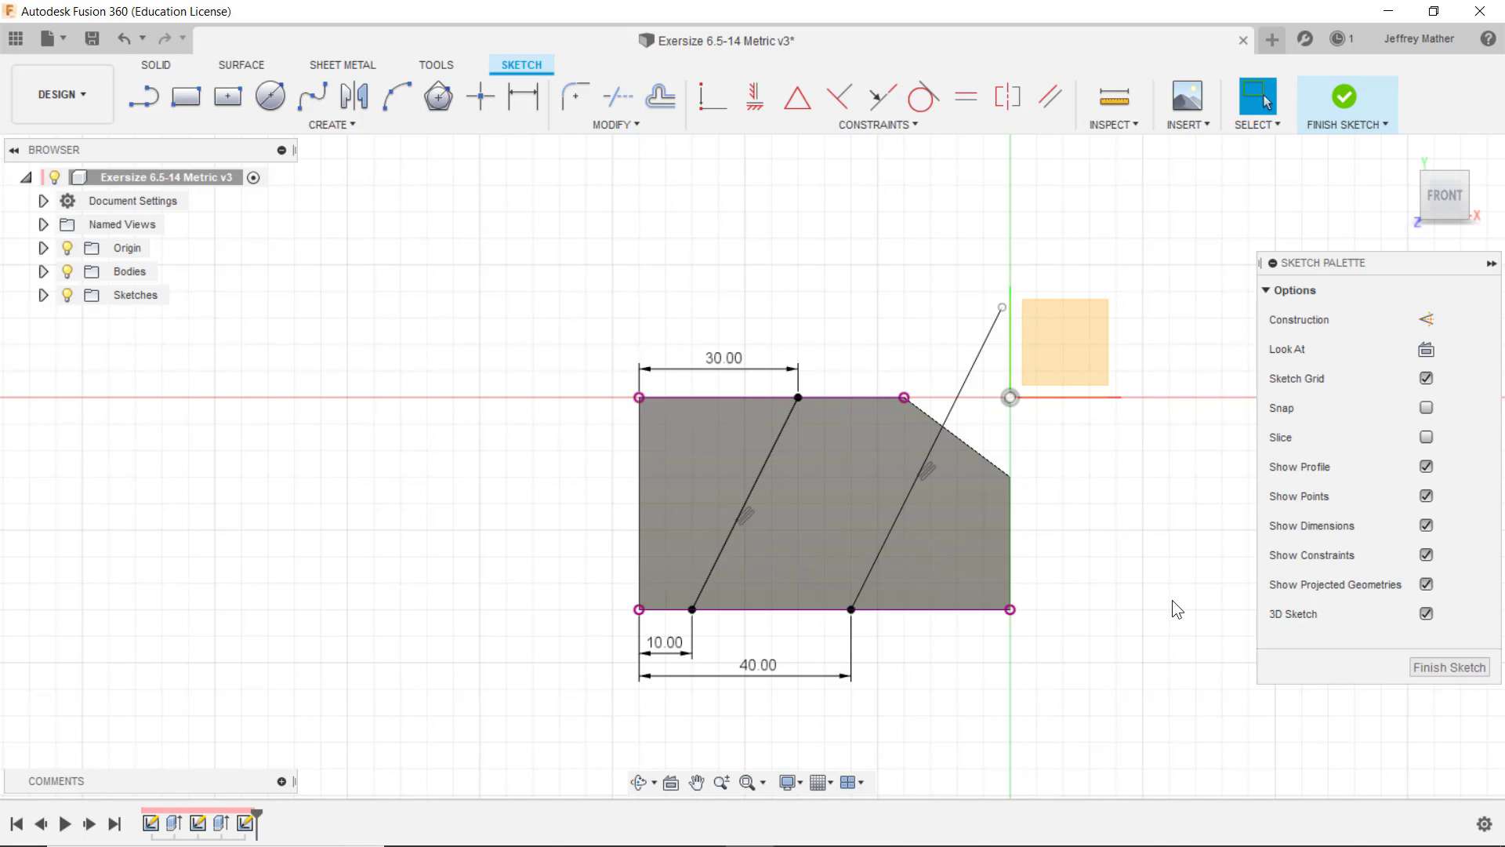
Project the block's angled corner edge into the sketch and trim the second slanted line back to it
{"action": "key", "text": "p"}
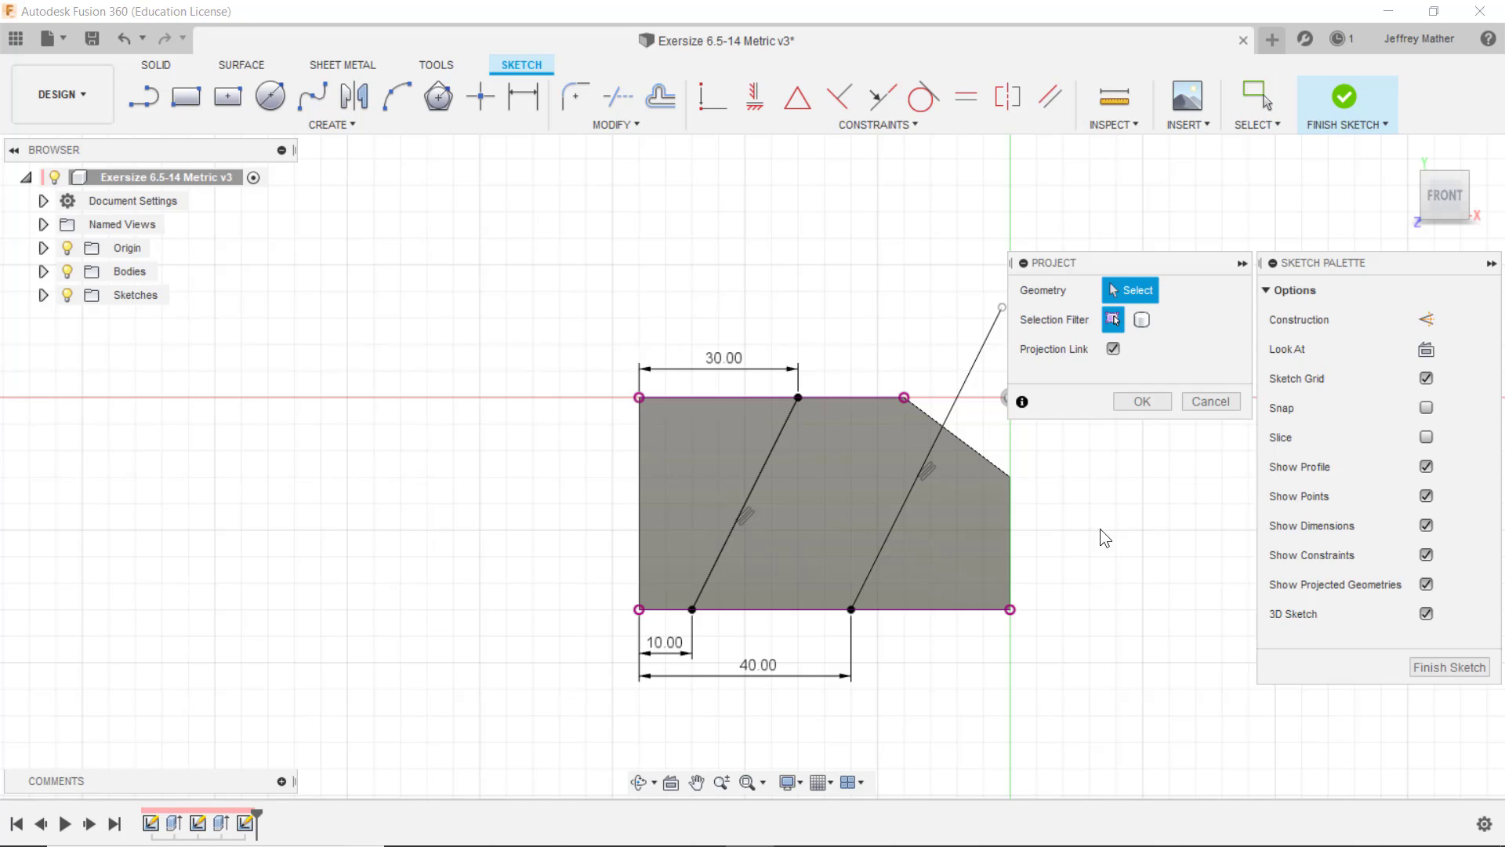
{"action": "left_click", "coordinate": [996, 463]}
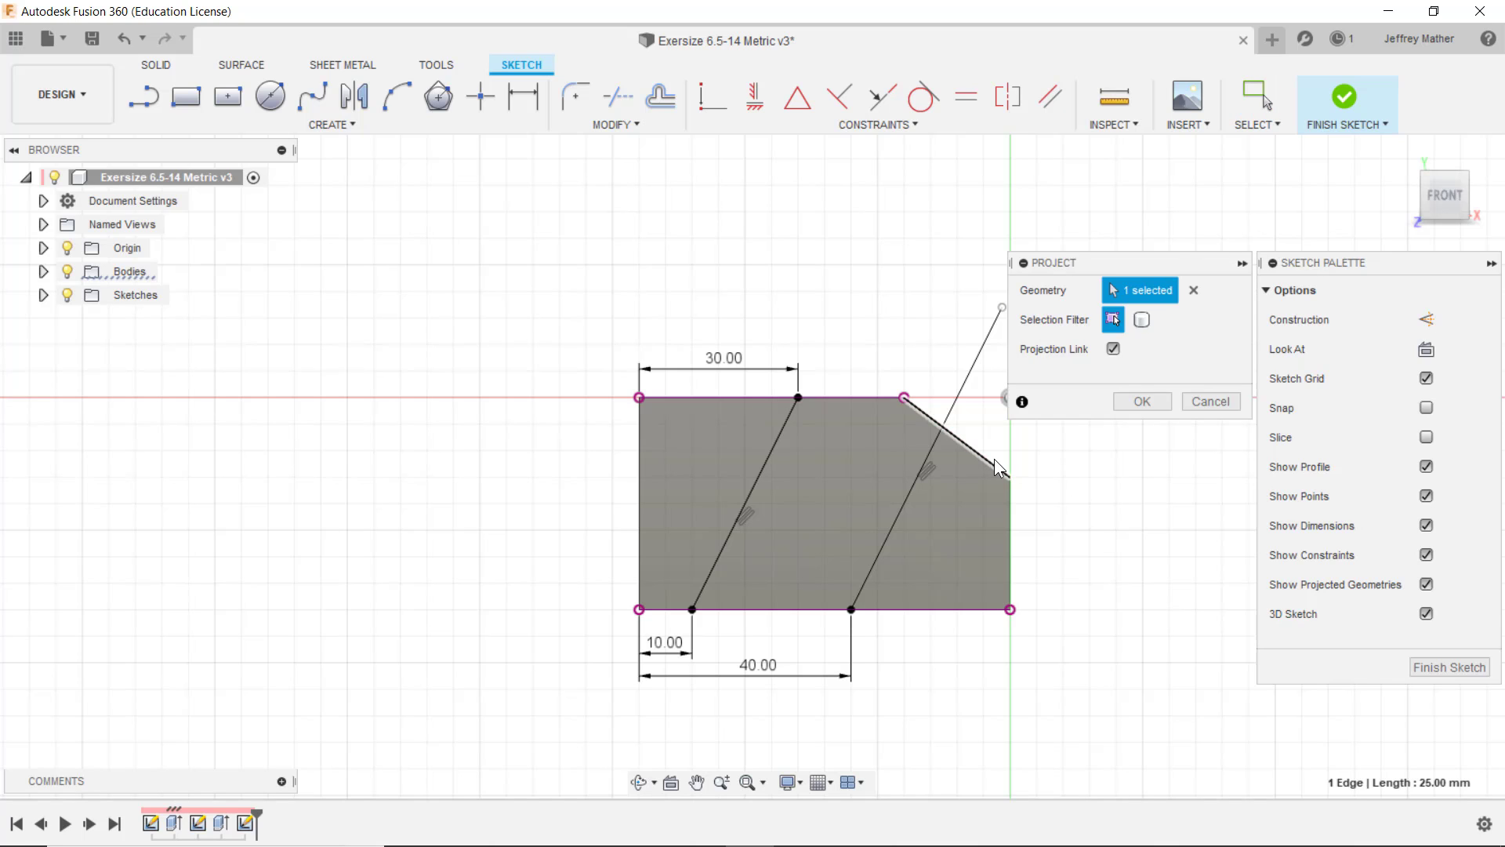
{"action": "left_click", "coordinate": [1141, 401]}
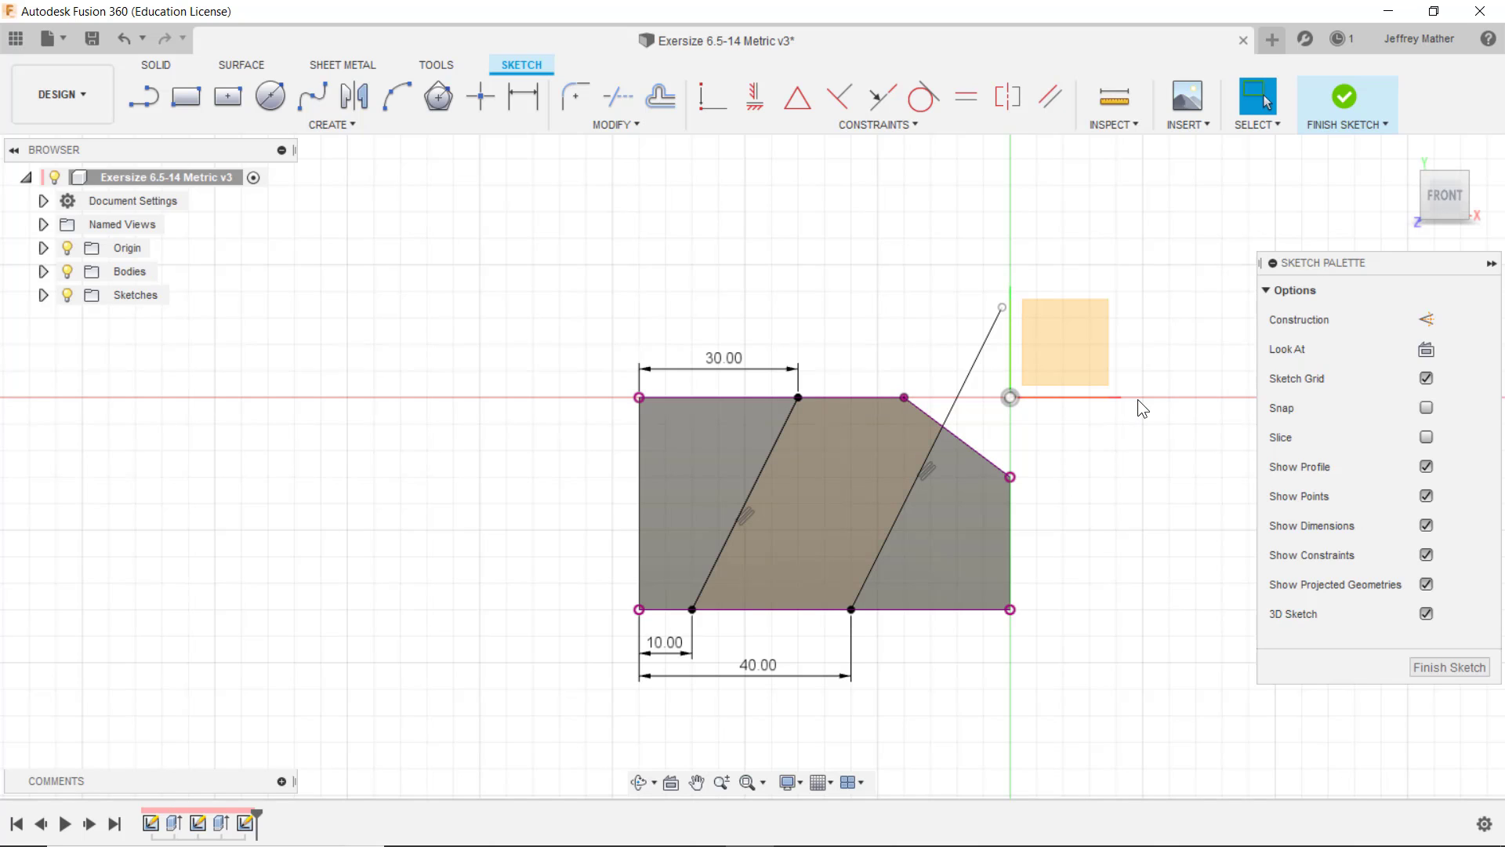
{"action": "left_click", "coordinate": [617, 101]}
{"action": "left_click", "coordinate": [973, 367]}
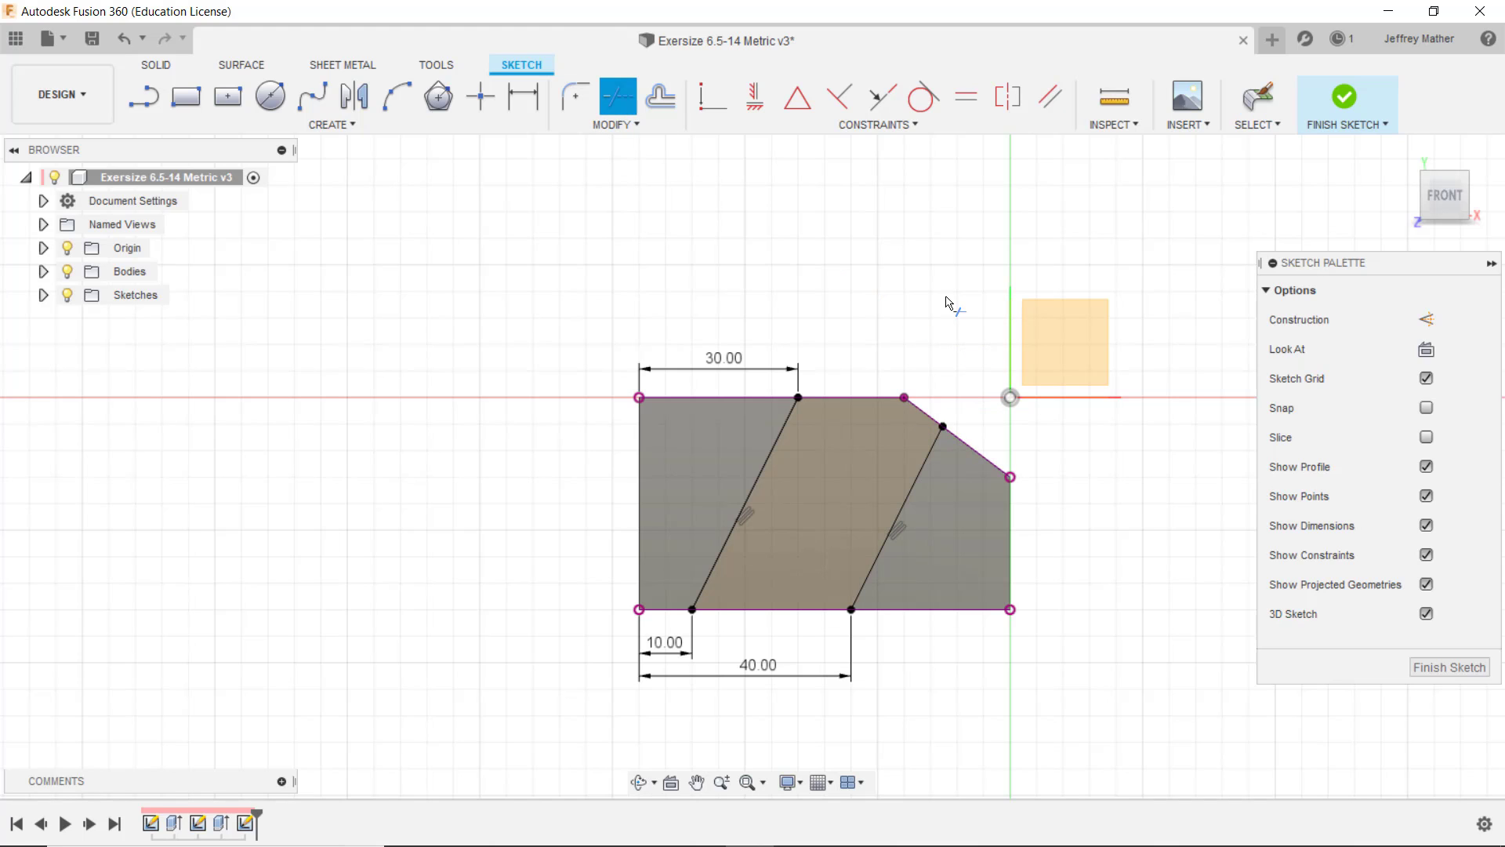
{"action": "key", "text": "Escape"}
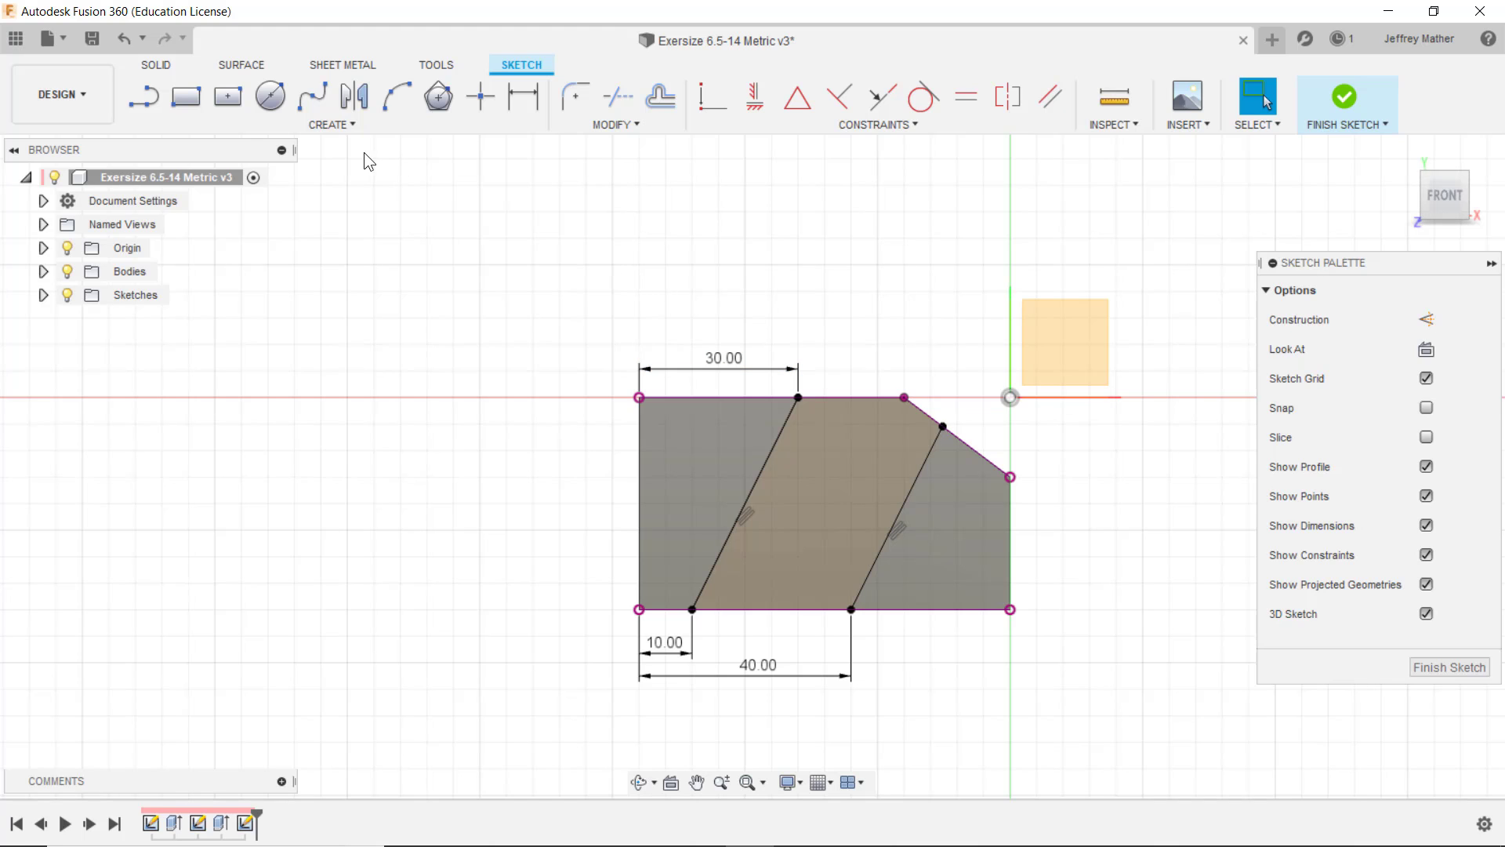
Close the profile between the two slanted lines with sketch lines along the block's top, angled and bottom edges, and finish the sketch
{"action": "left_click", "coordinate": [144, 95]}
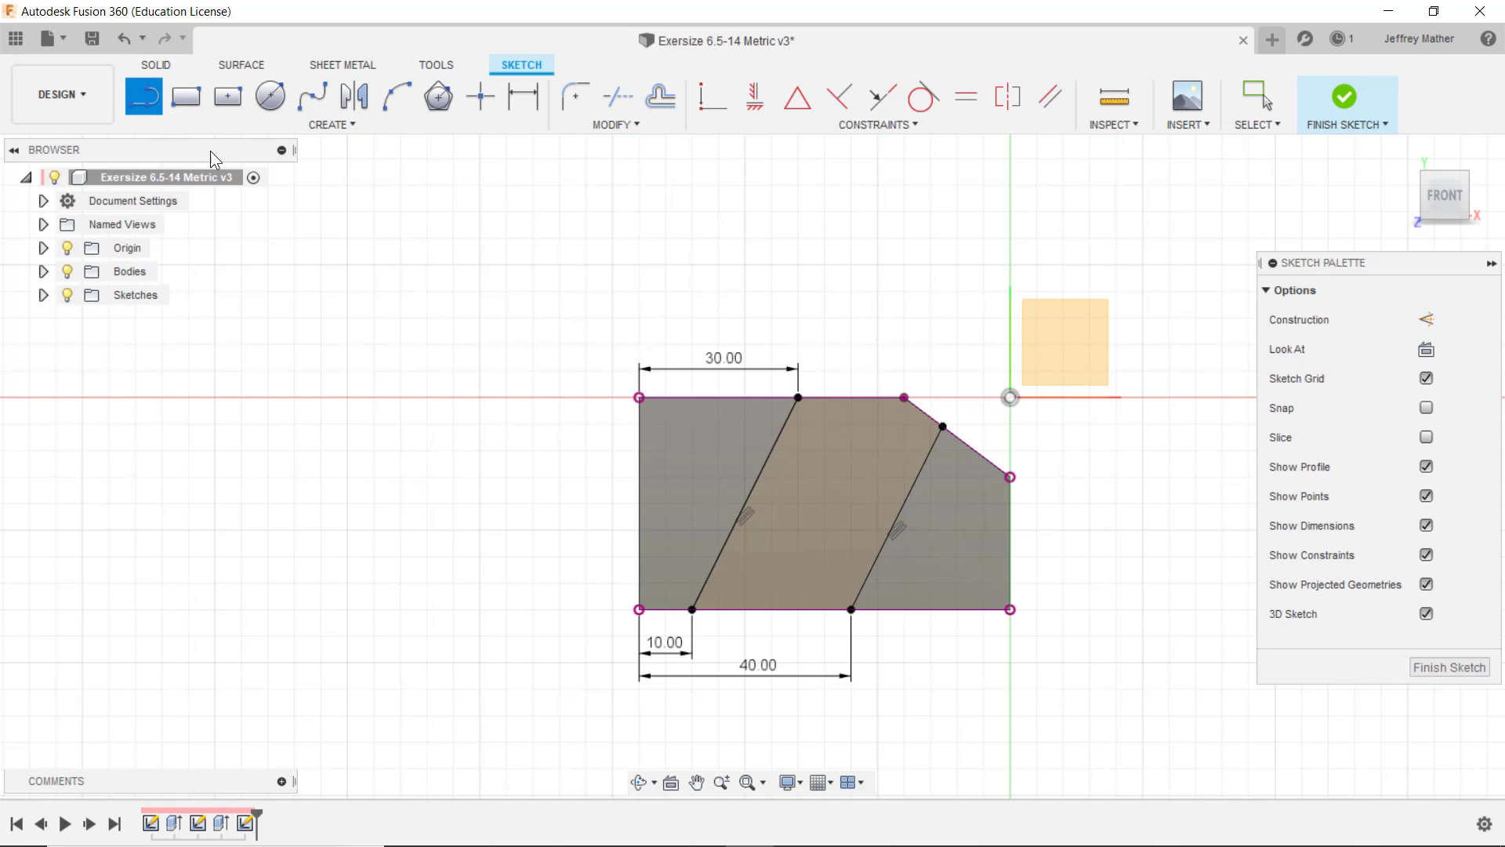
{"action": "left_click", "coordinate": [798, 398]}
{"action": "left_click", "coordinate": [904, 397]}
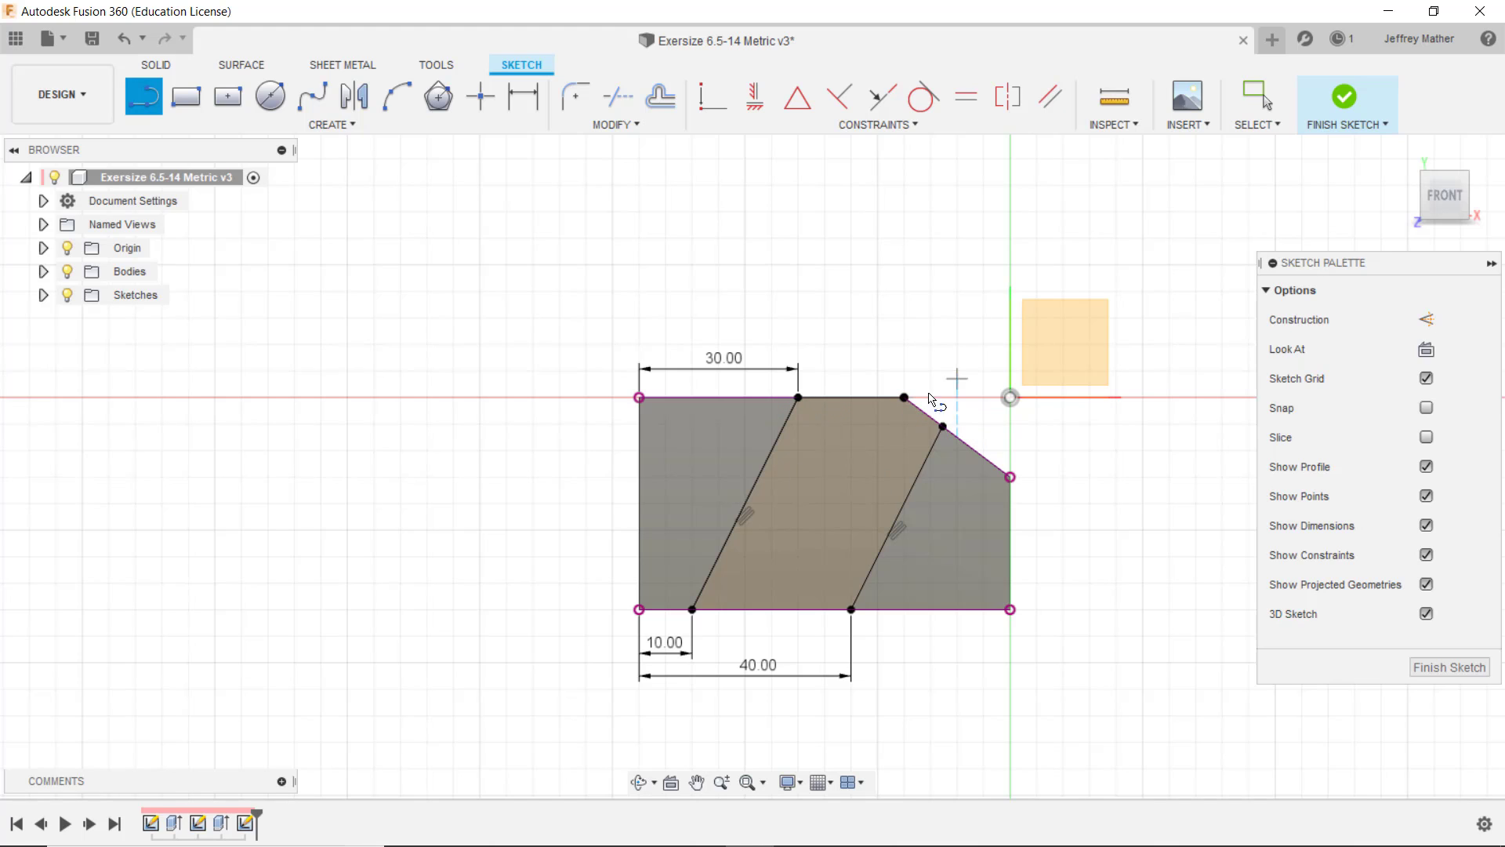
{"action": "left_click", "coordinate": [904, 397]}
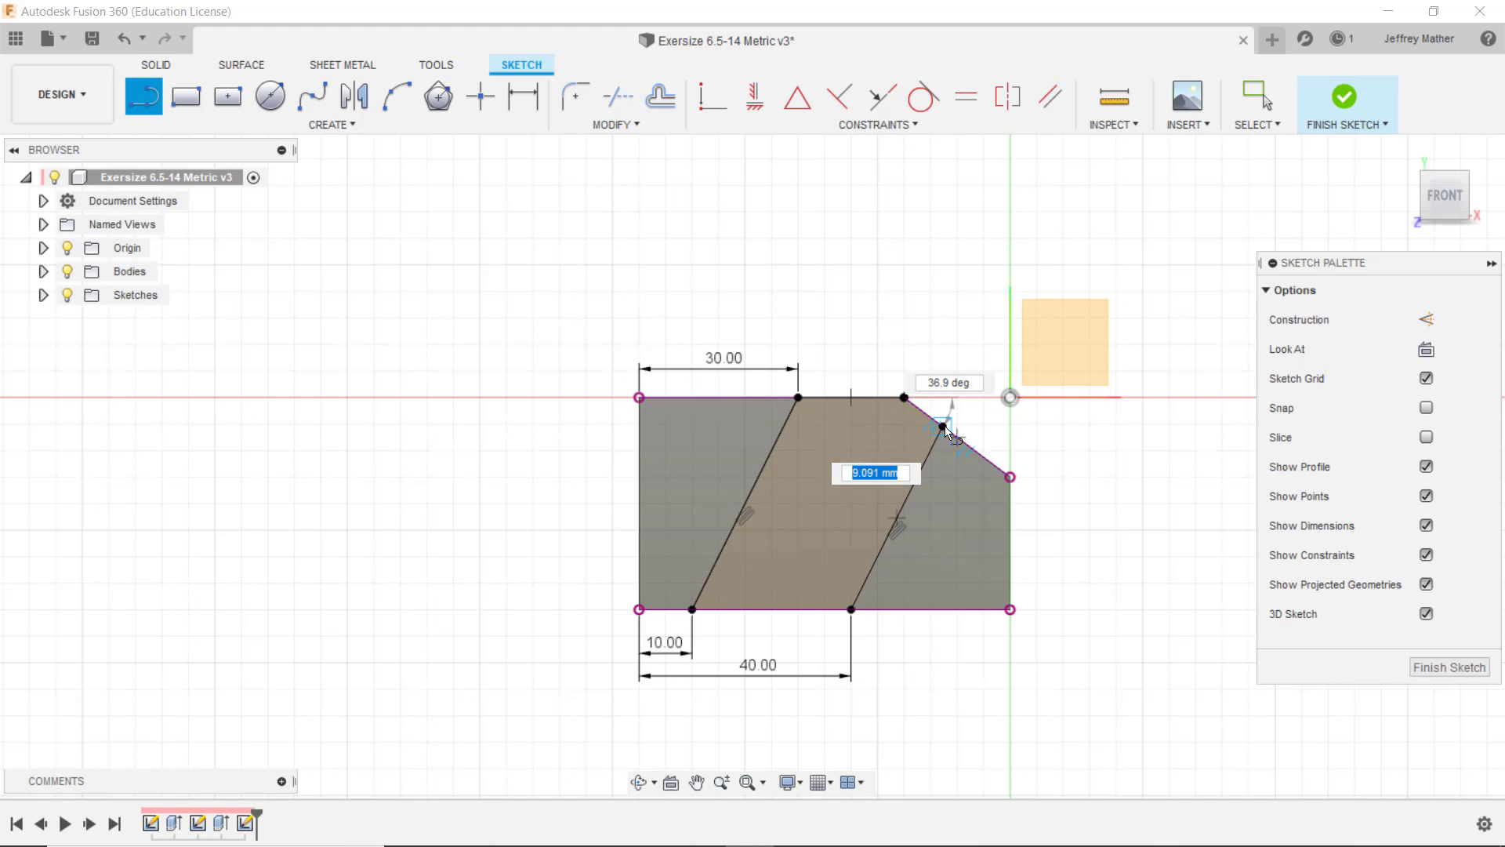
{"action": "left_click", "coordinate": [943, 427]}
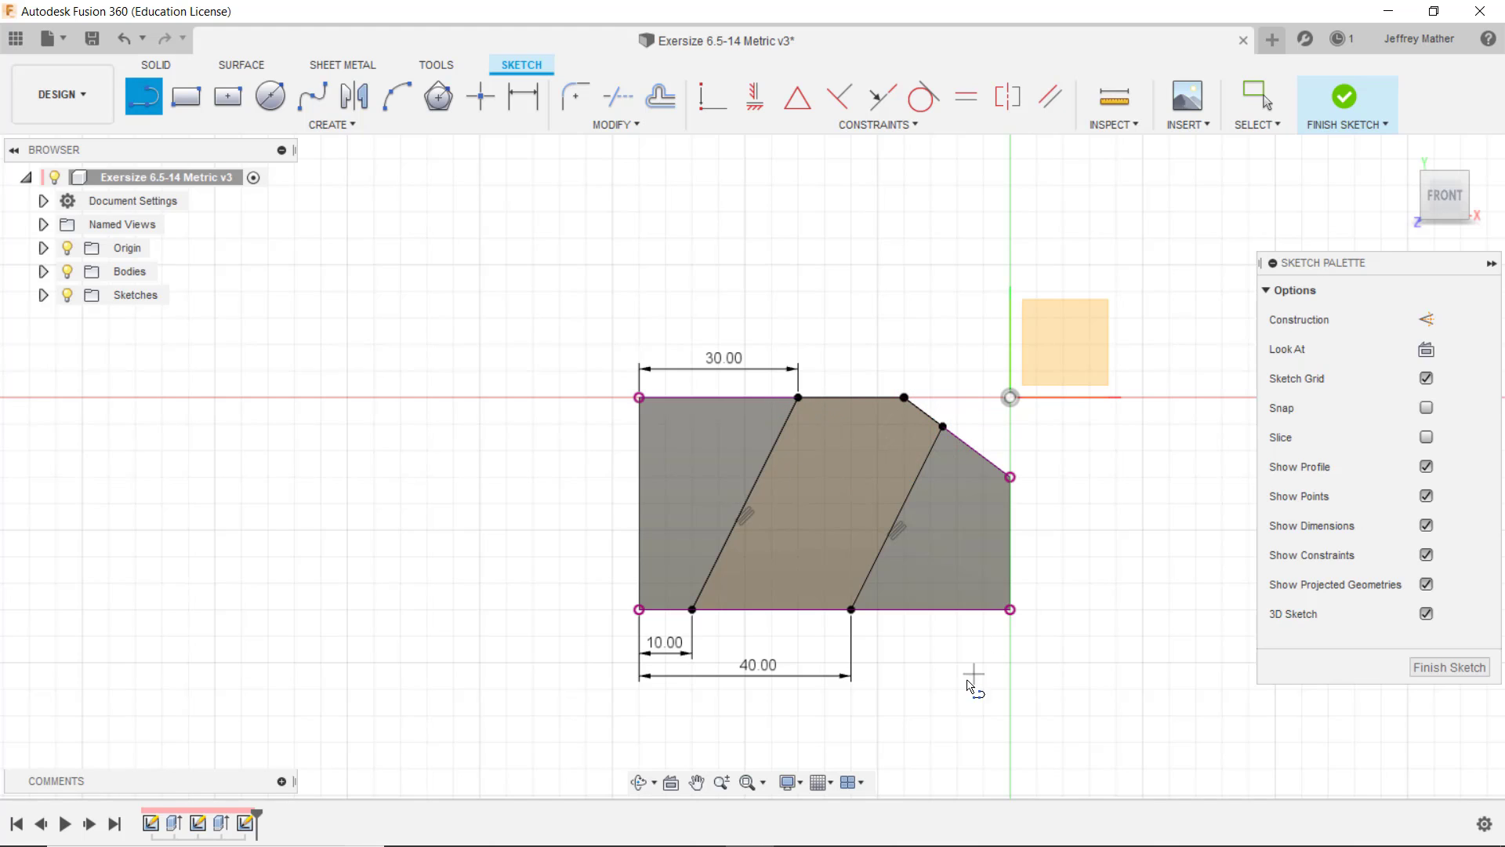
{"action": "left_click", "coordinate": [851, 610]}
{"action": "left_click", "coordinate": [693, 610]}
{"action": "right_click", "coordinate": [497, 429]}
{"action": "key", "text": "Escape"}
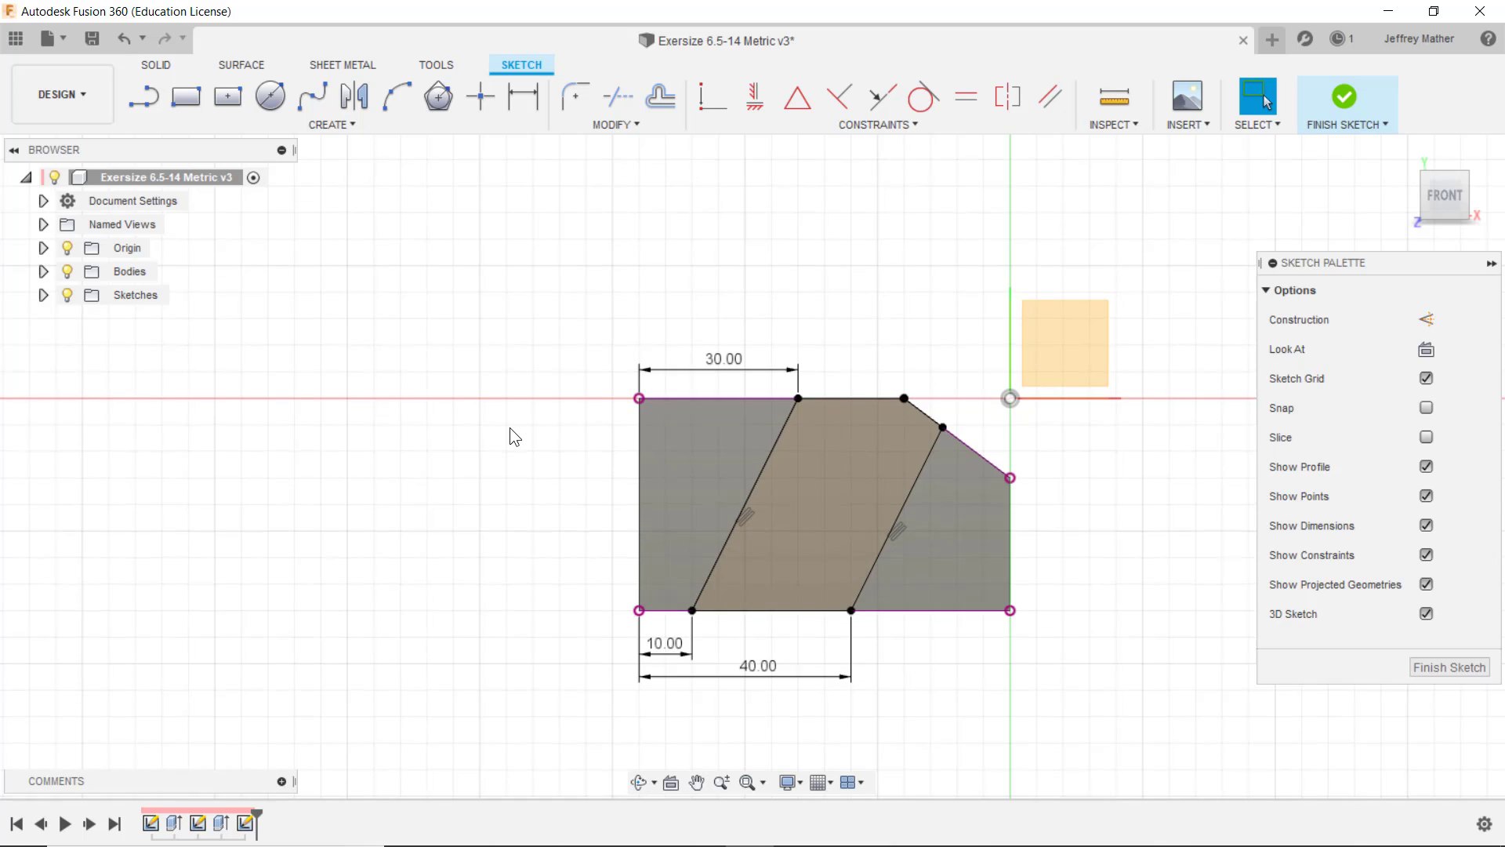
{"action": "scroll", "coordinate": [508, 429], "scroll_direction": "up", "scroll_amount": 5}
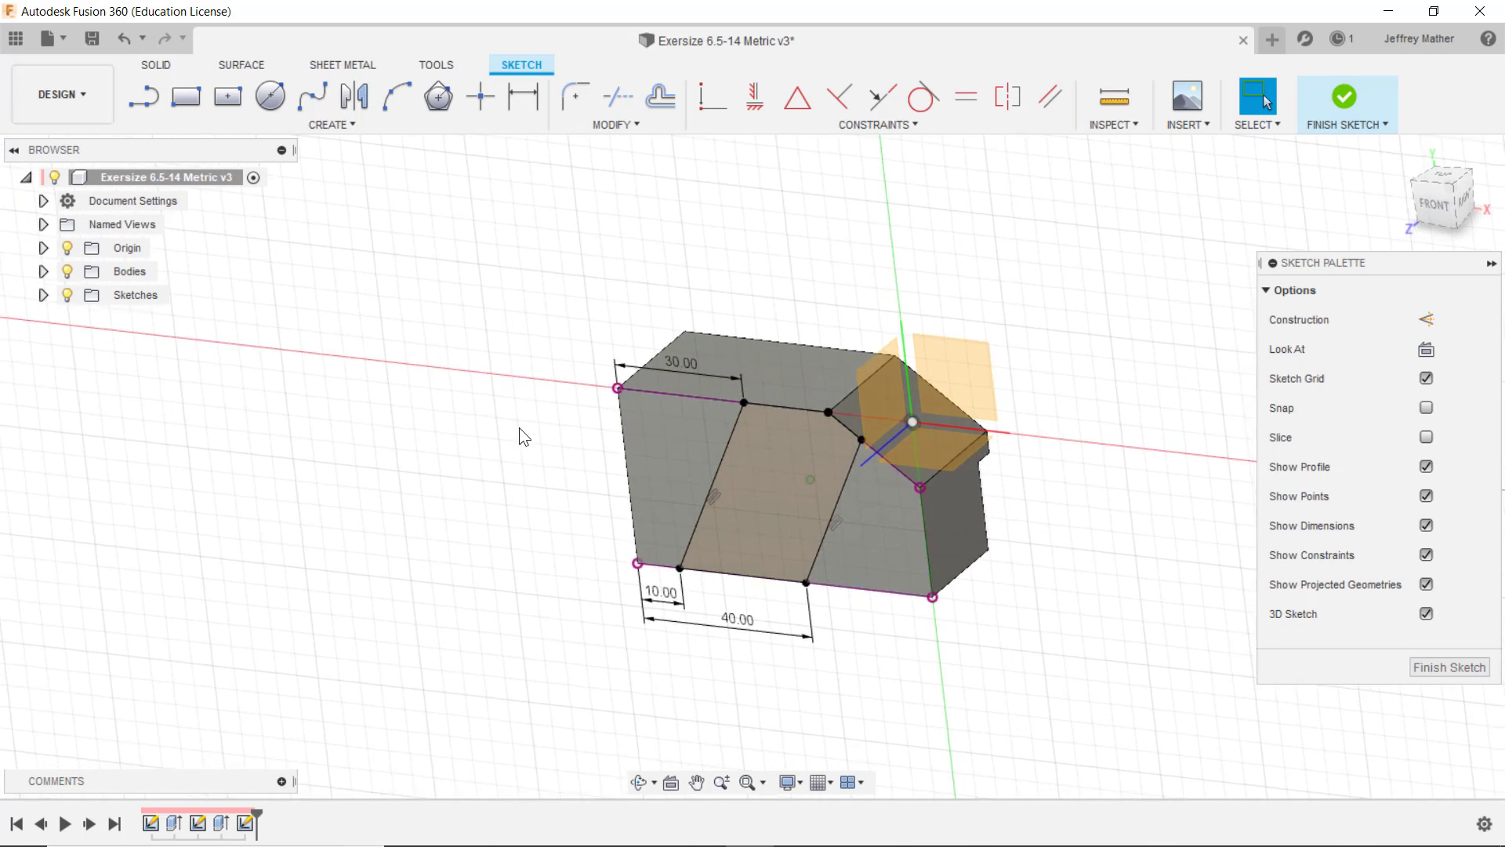
{"action": "scroll", "coordinate": [533, 417], "scroll_direction": "up", "scroll_amount": 1}
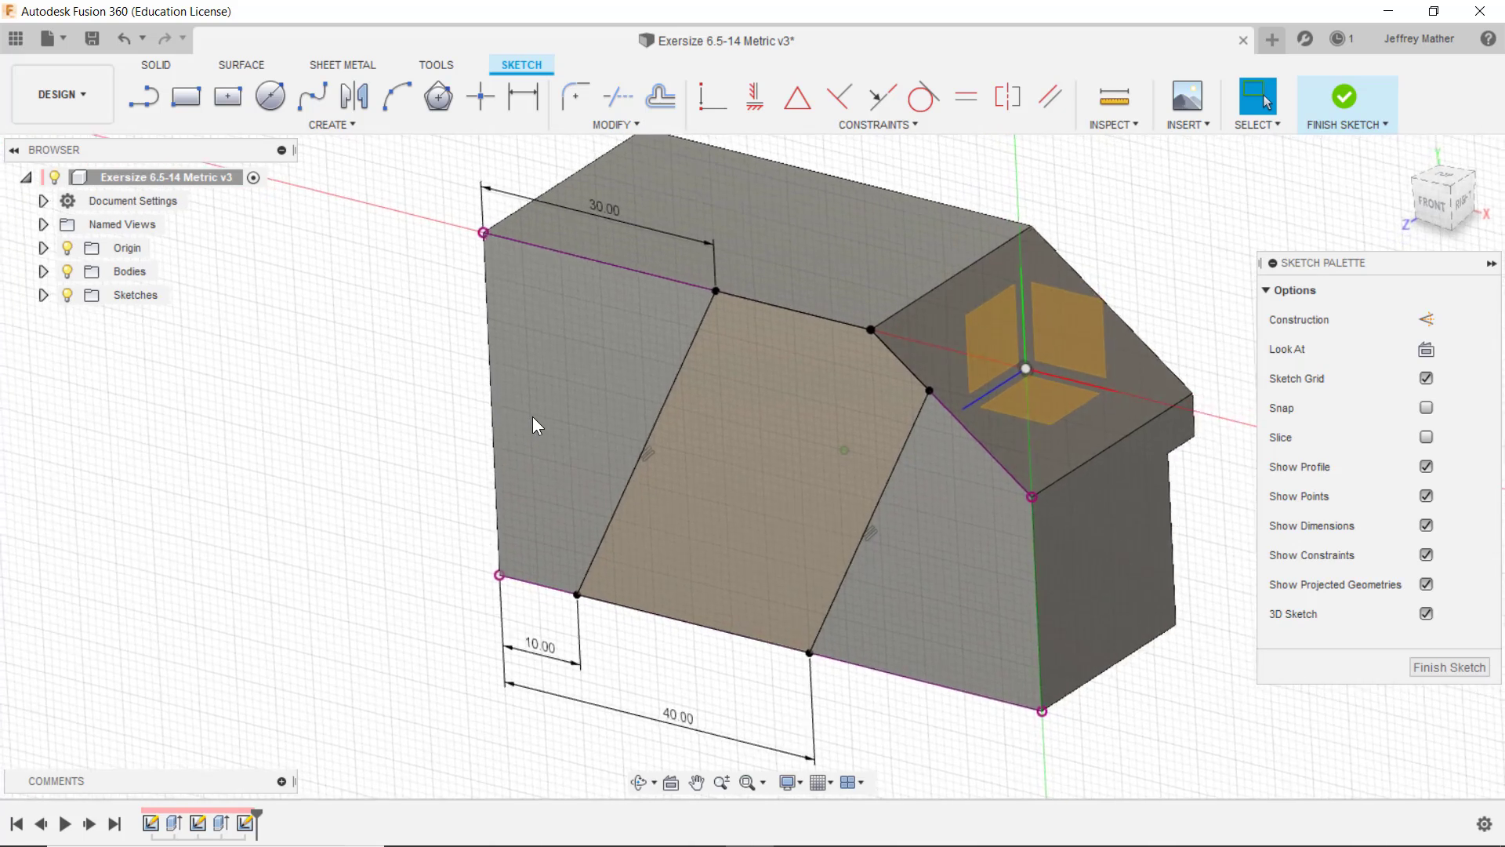
{"action": "scroll", "coordinate": [533, 416], "scroll_direction": "down", "scroll_amount": 3}
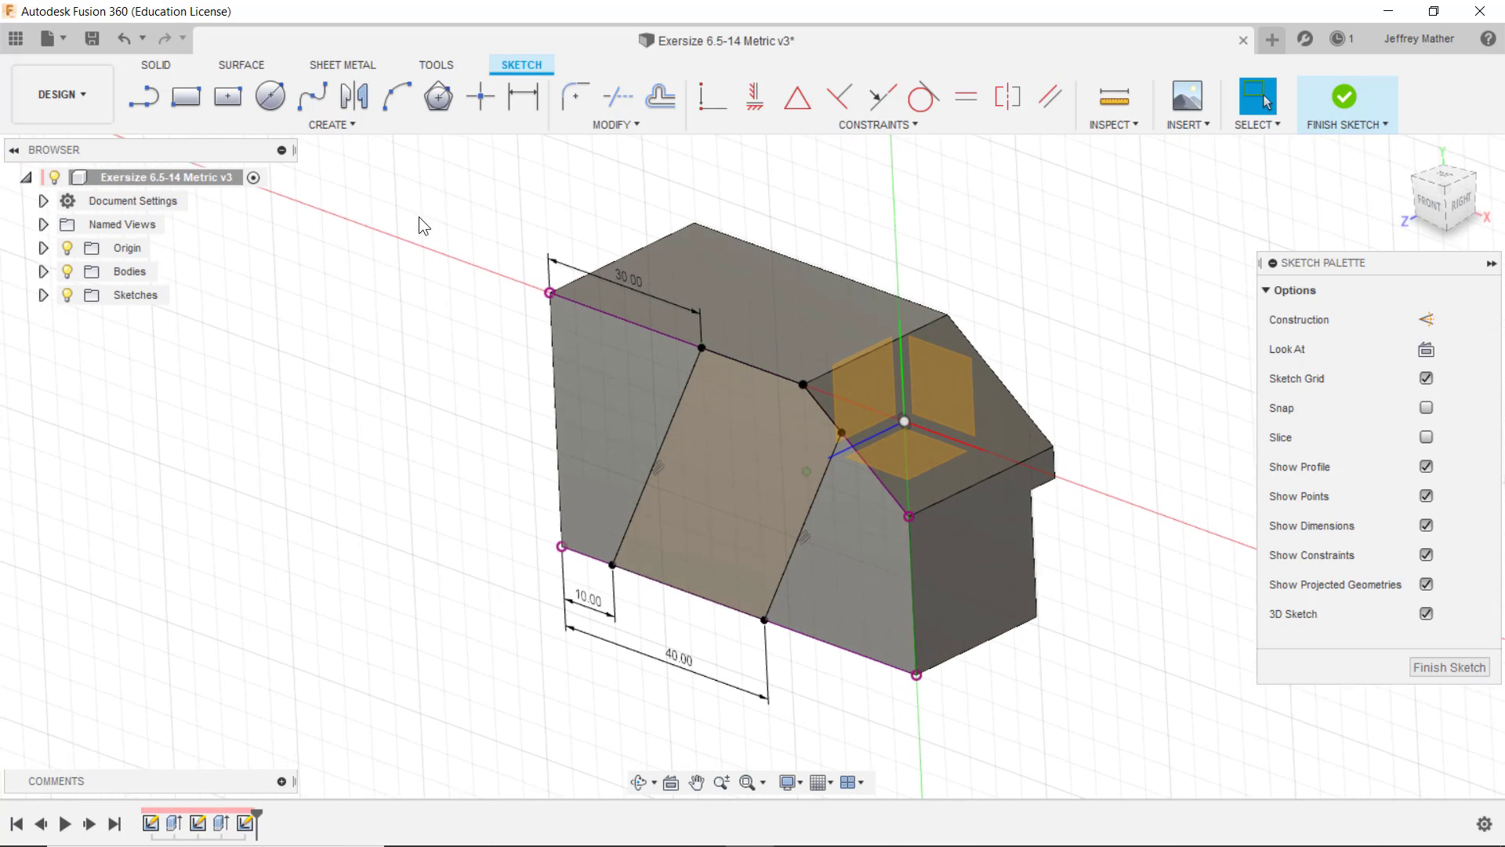
{"action": "left_click", "coordinate": [1346, 99]}
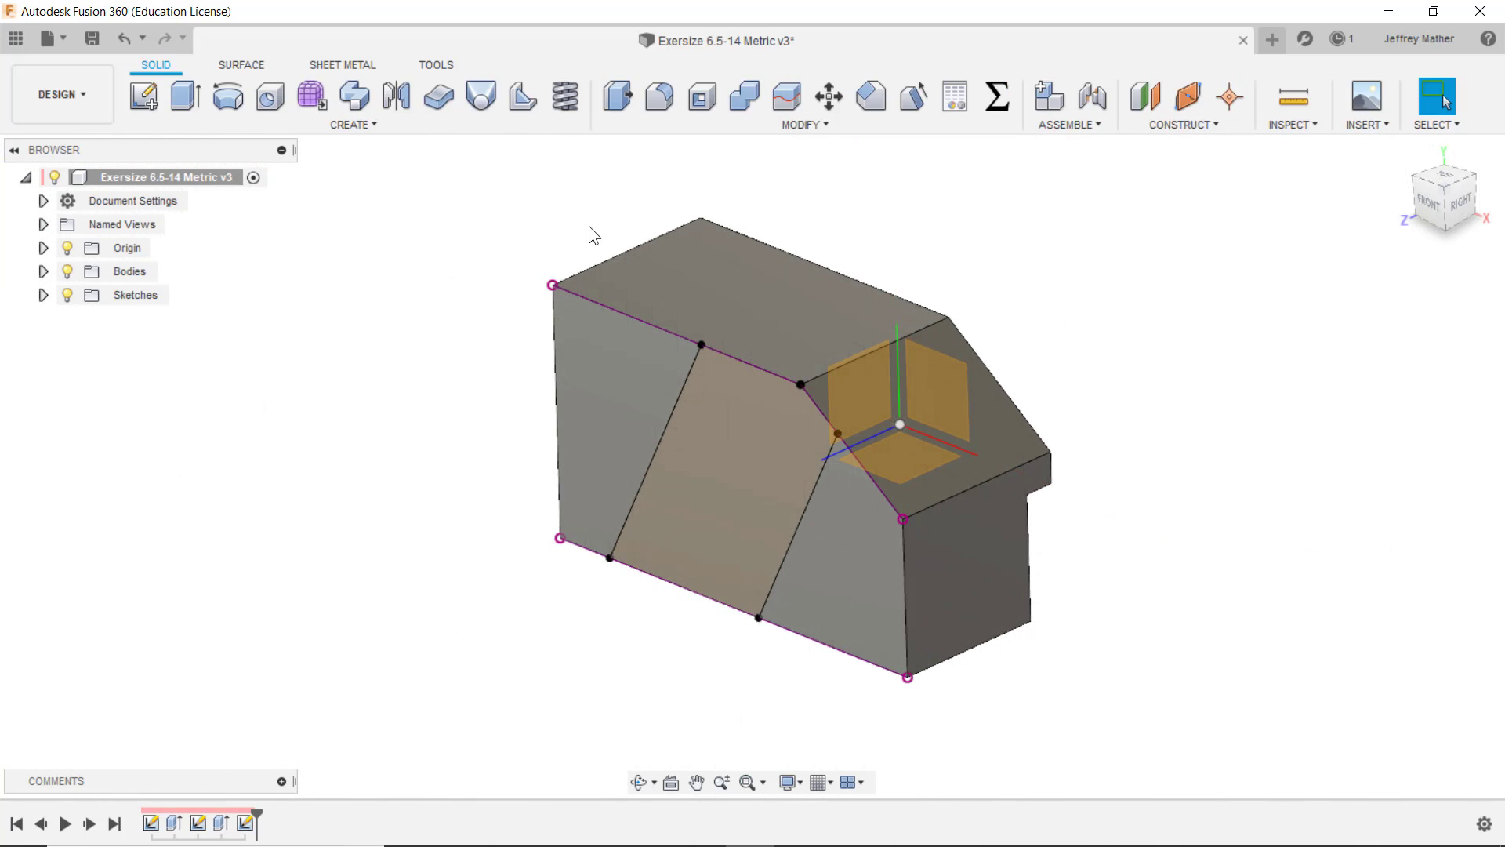
Set up an Extrude of the closed profile between the two slanted lines with the Cut operation
{"action": "left_click", "coordinate": [186, 96]}
{"action": "left_click_drag", "start_coordinate": [709, 484], "coordinate": [760, 459]}
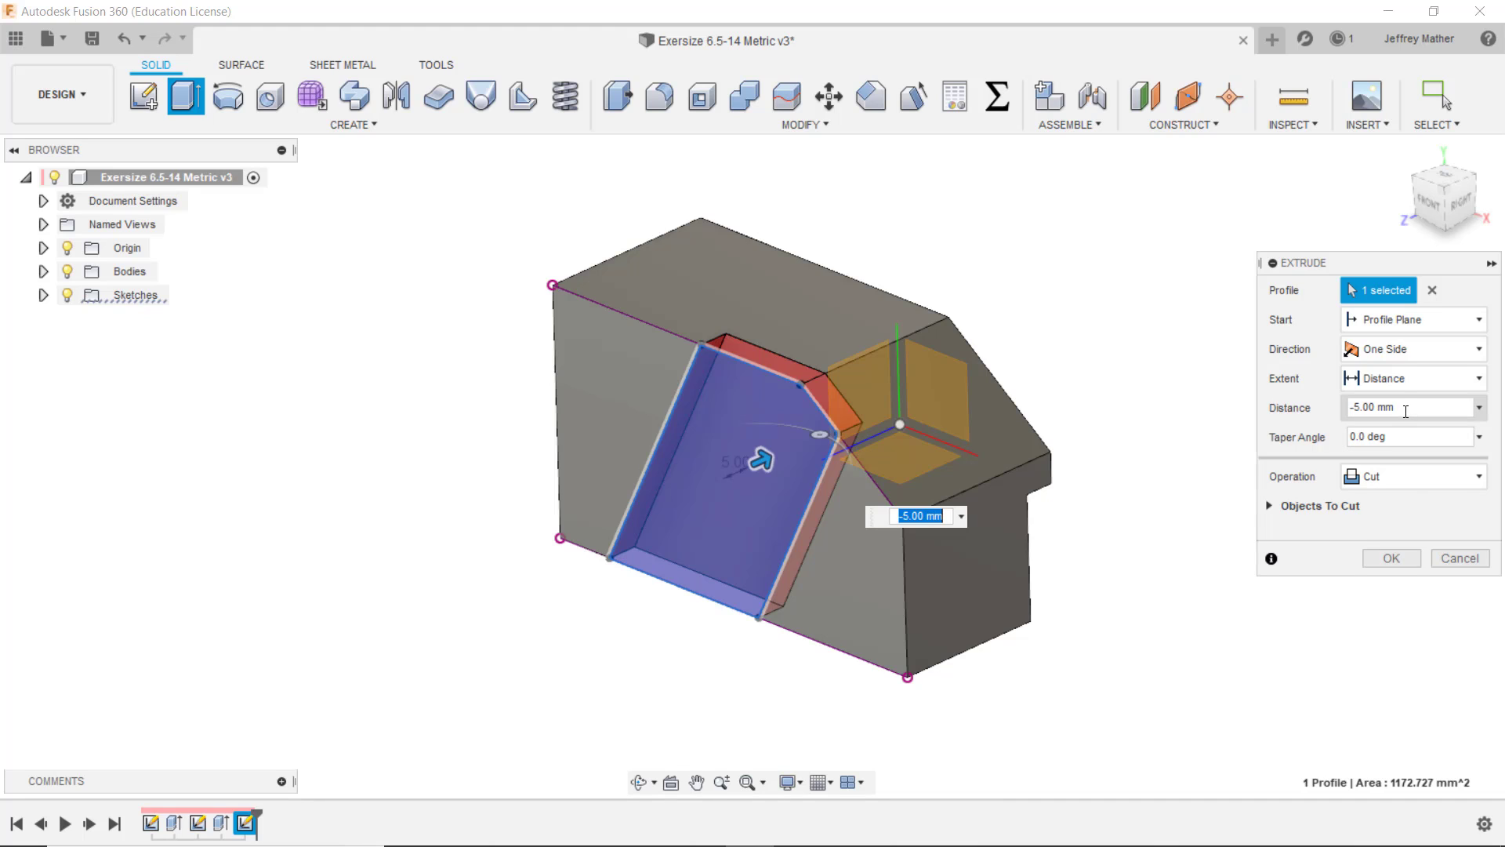
{"action": "left_click_drag", "start_coordinate": [1405, 411], "coordinate": [1354, 409]}
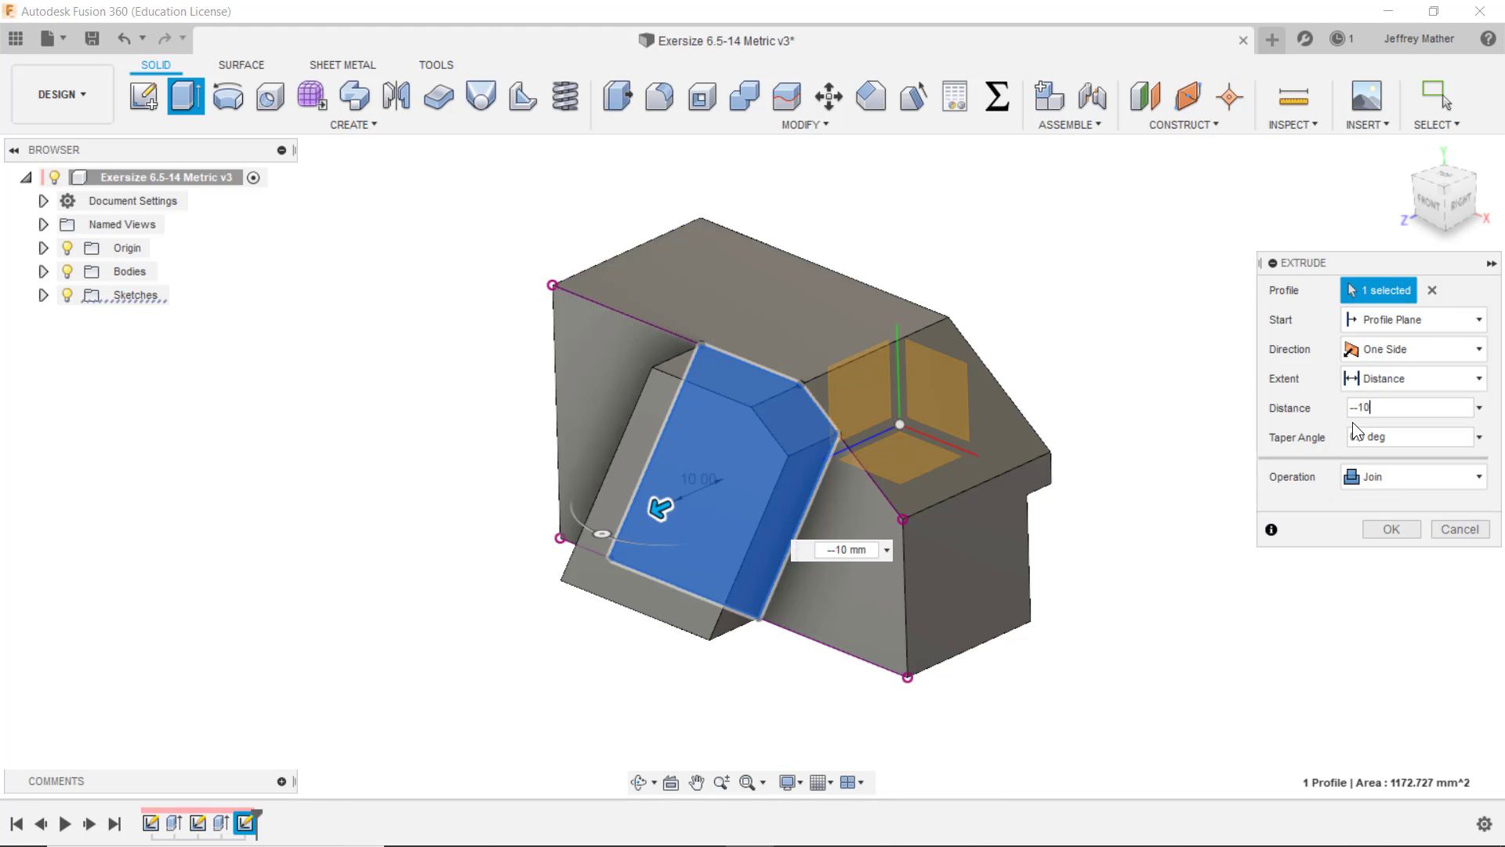
{"action": "left_click", "coordinate": [1385, 476]}
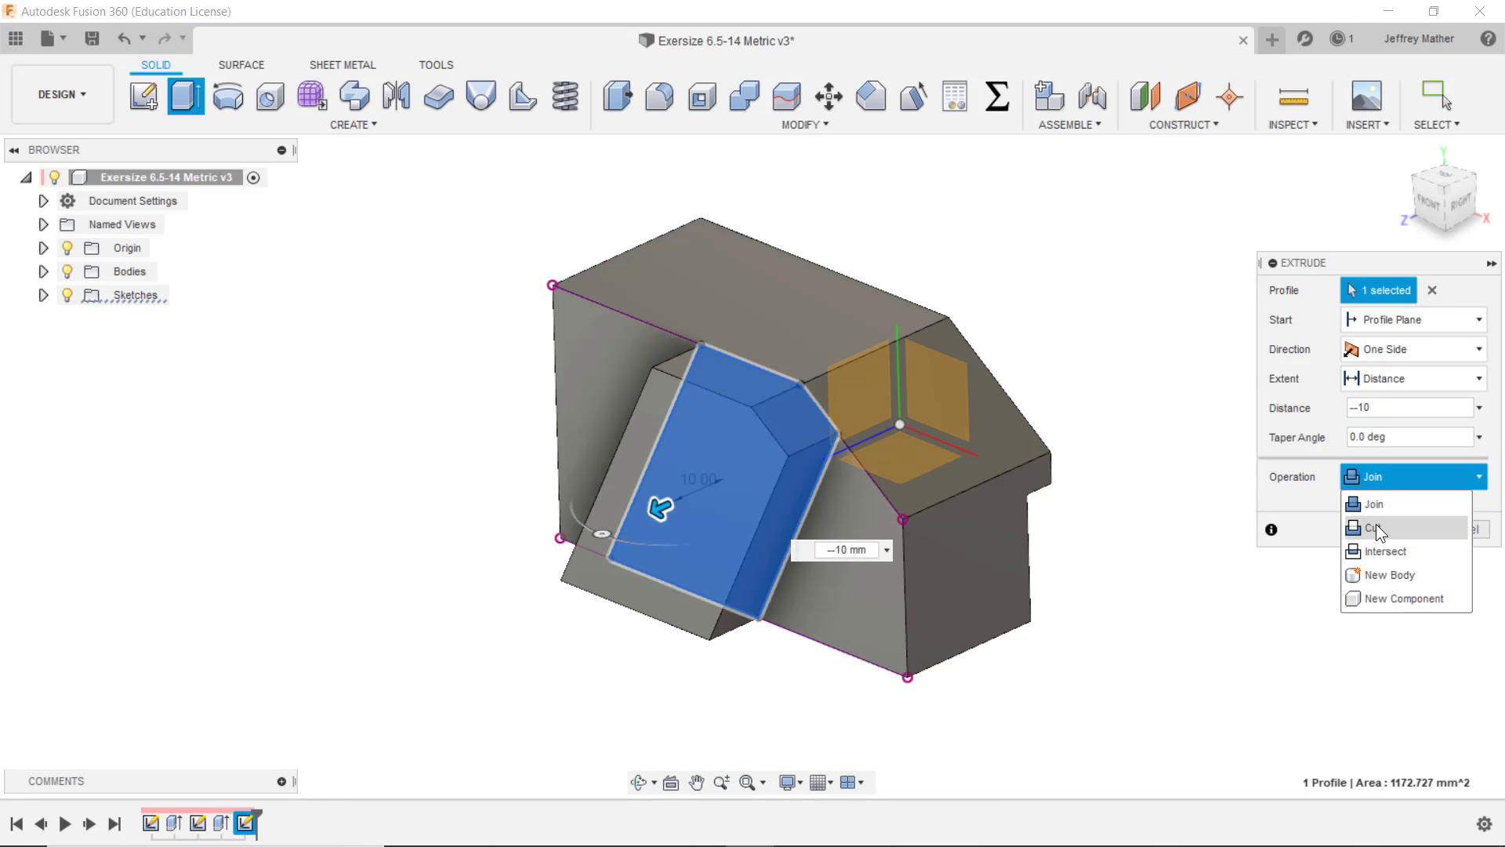
{"action": "left_click", "coordinate": [1376, 527]}
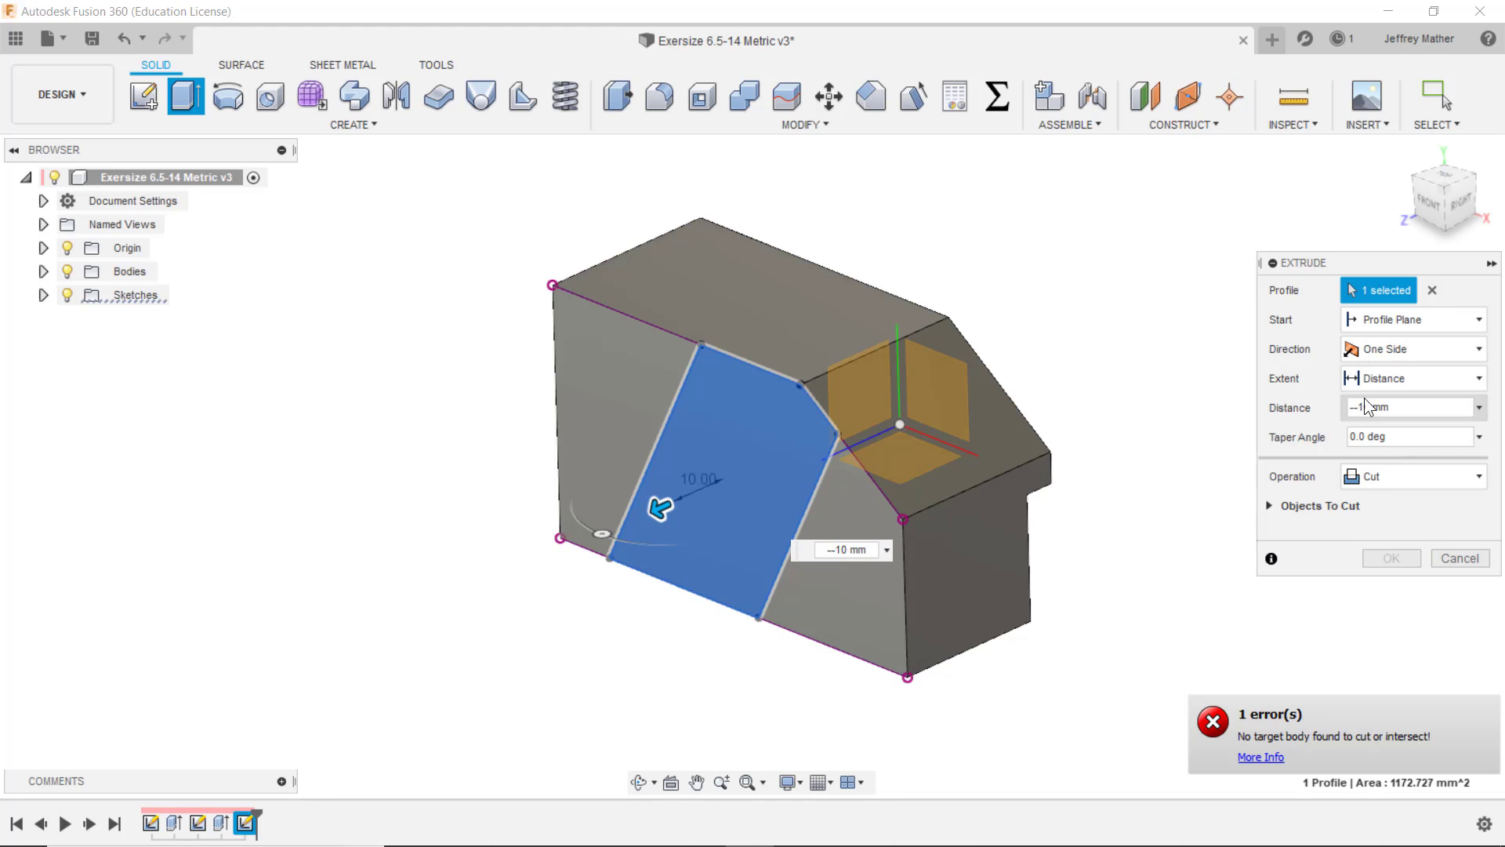
Set the slanted channel's cut distance to -10 mm, one-sided from the profile plane, and apply the extrusion
{"action": "left_click_drag", "start_coordinate": [1359, 408], "coordinate": [1305, 409]}
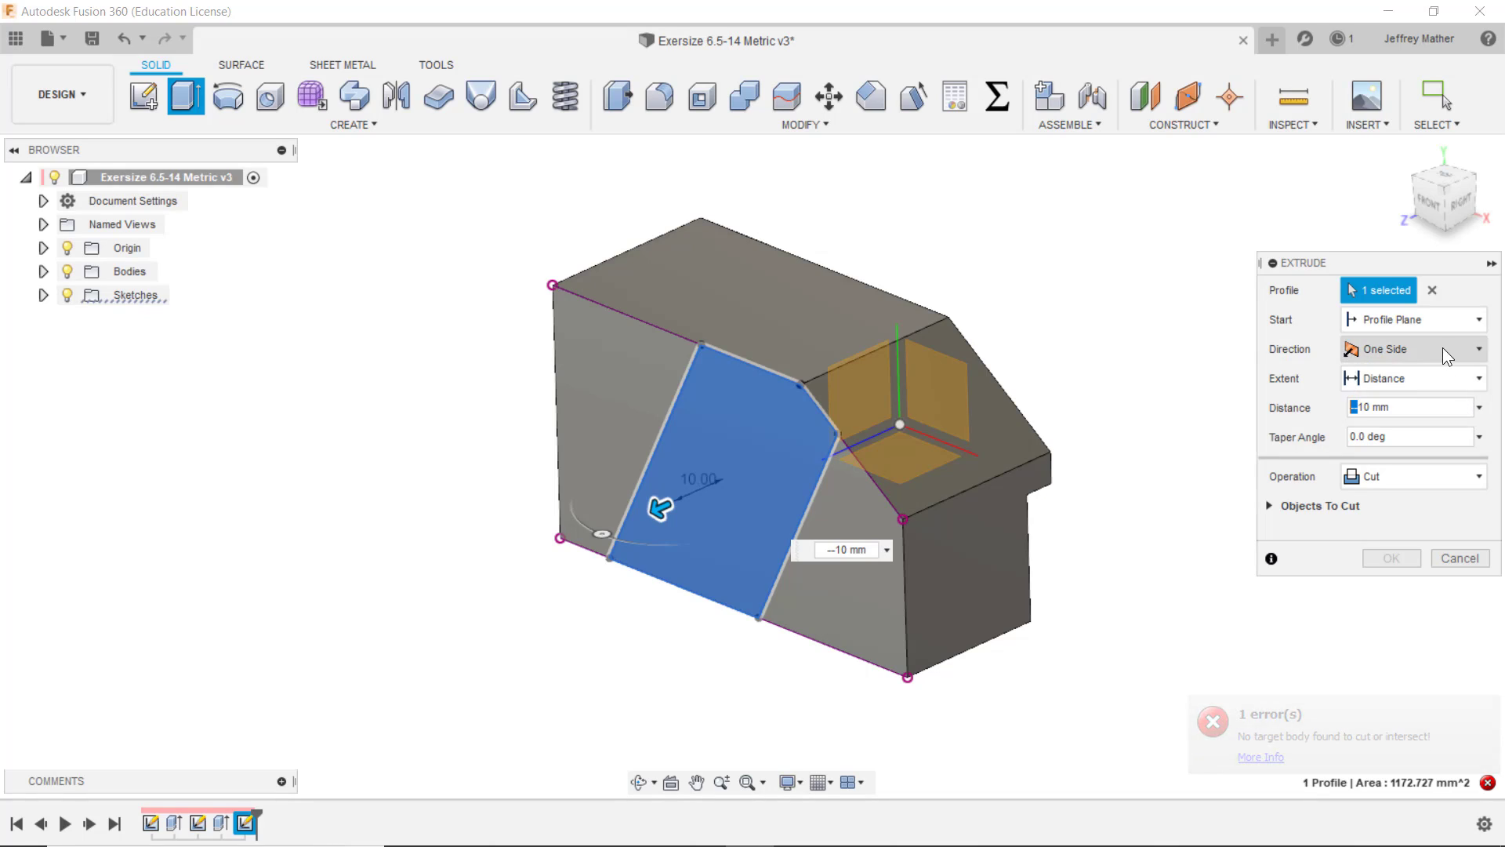
{"action": "left_click", "coordinate": [1421, 350]}
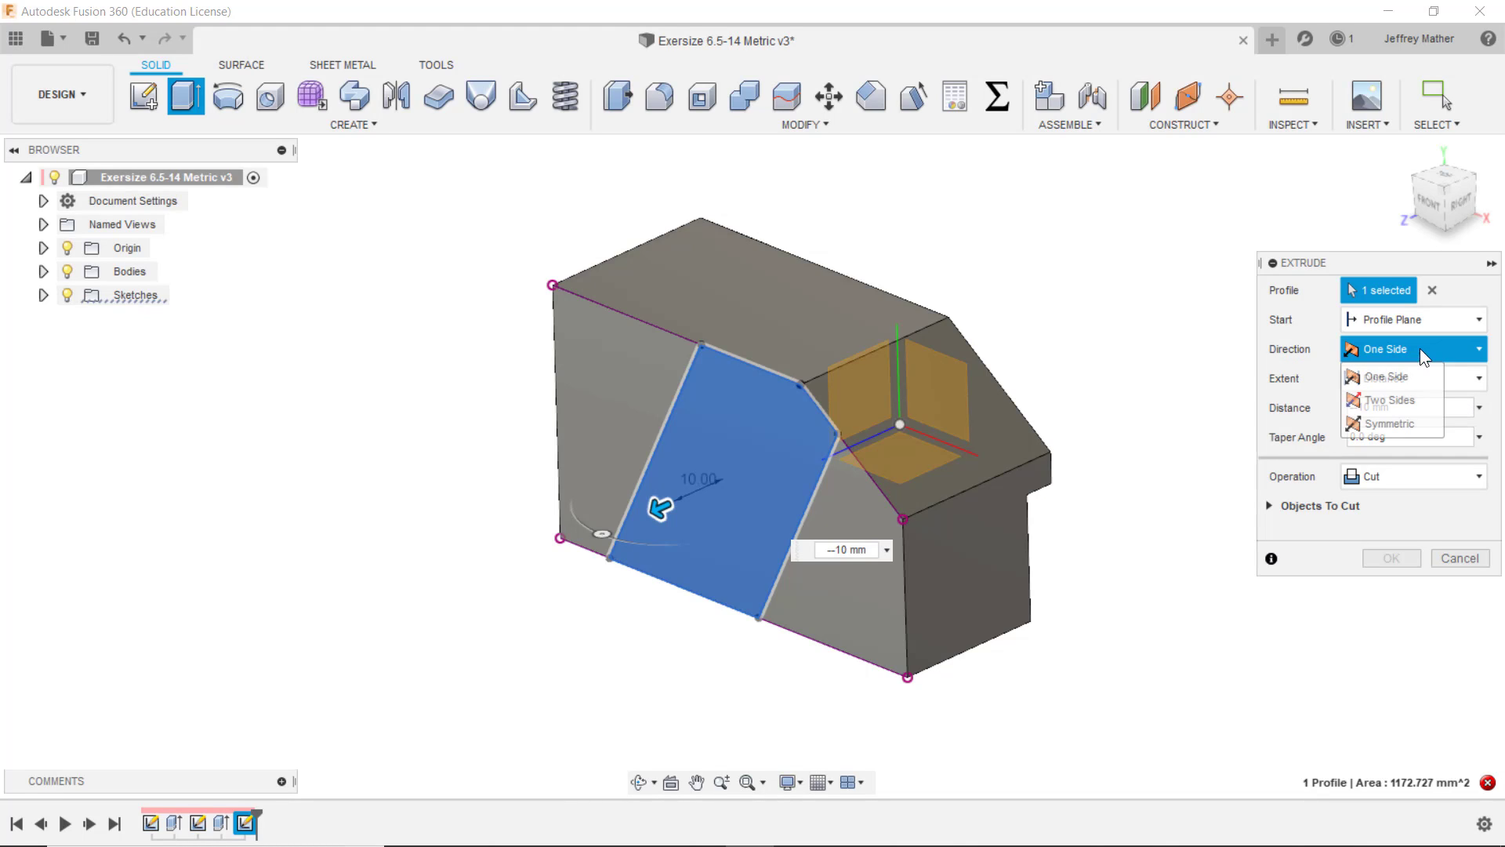
{"action": "left_click", "coordinate": [1383, 383]}
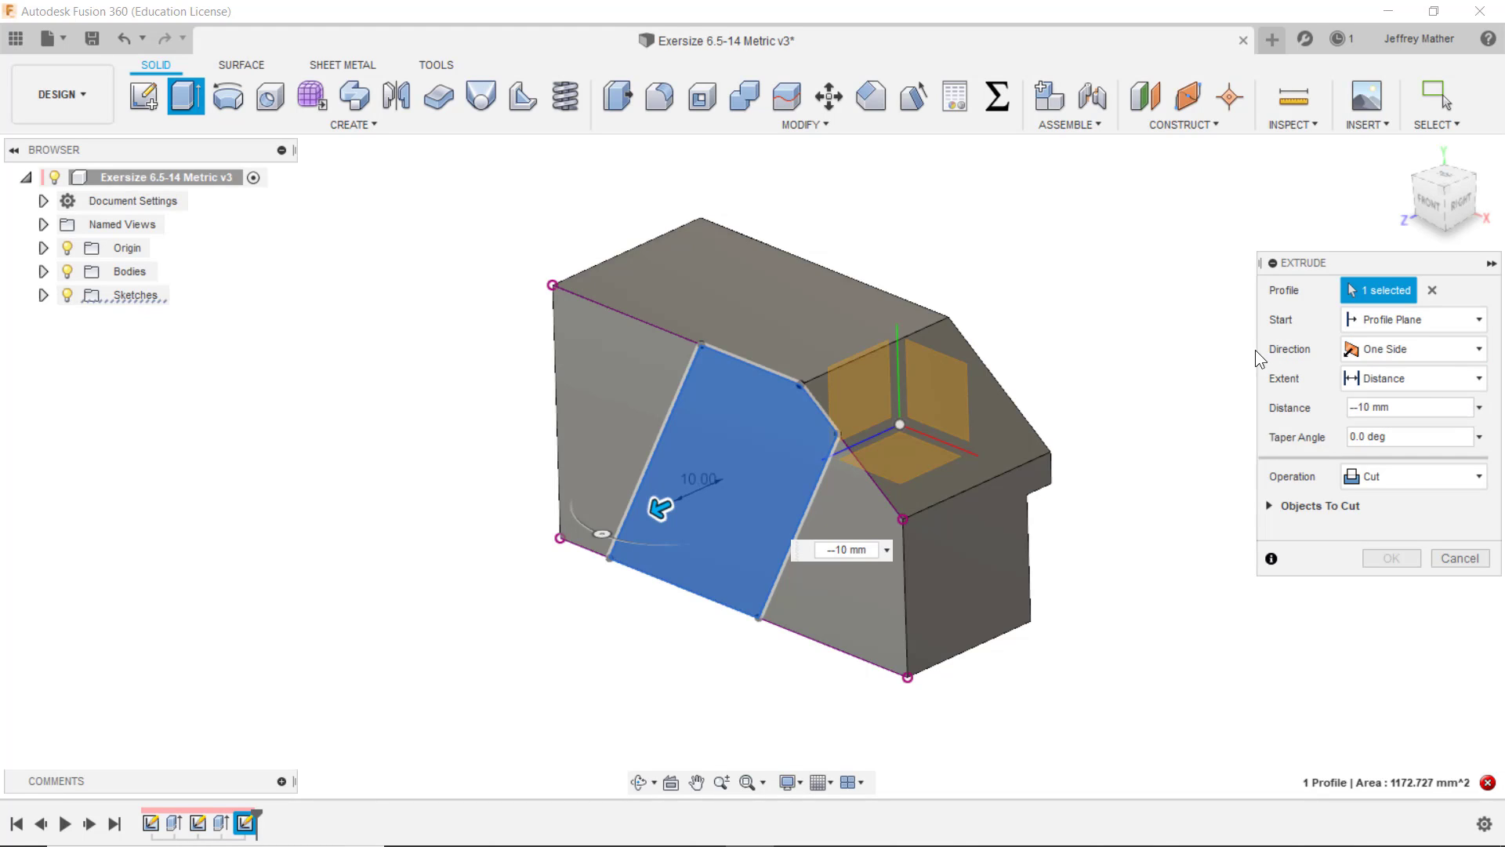
{"action": "left_click", "coordinate": [1411, 408]}
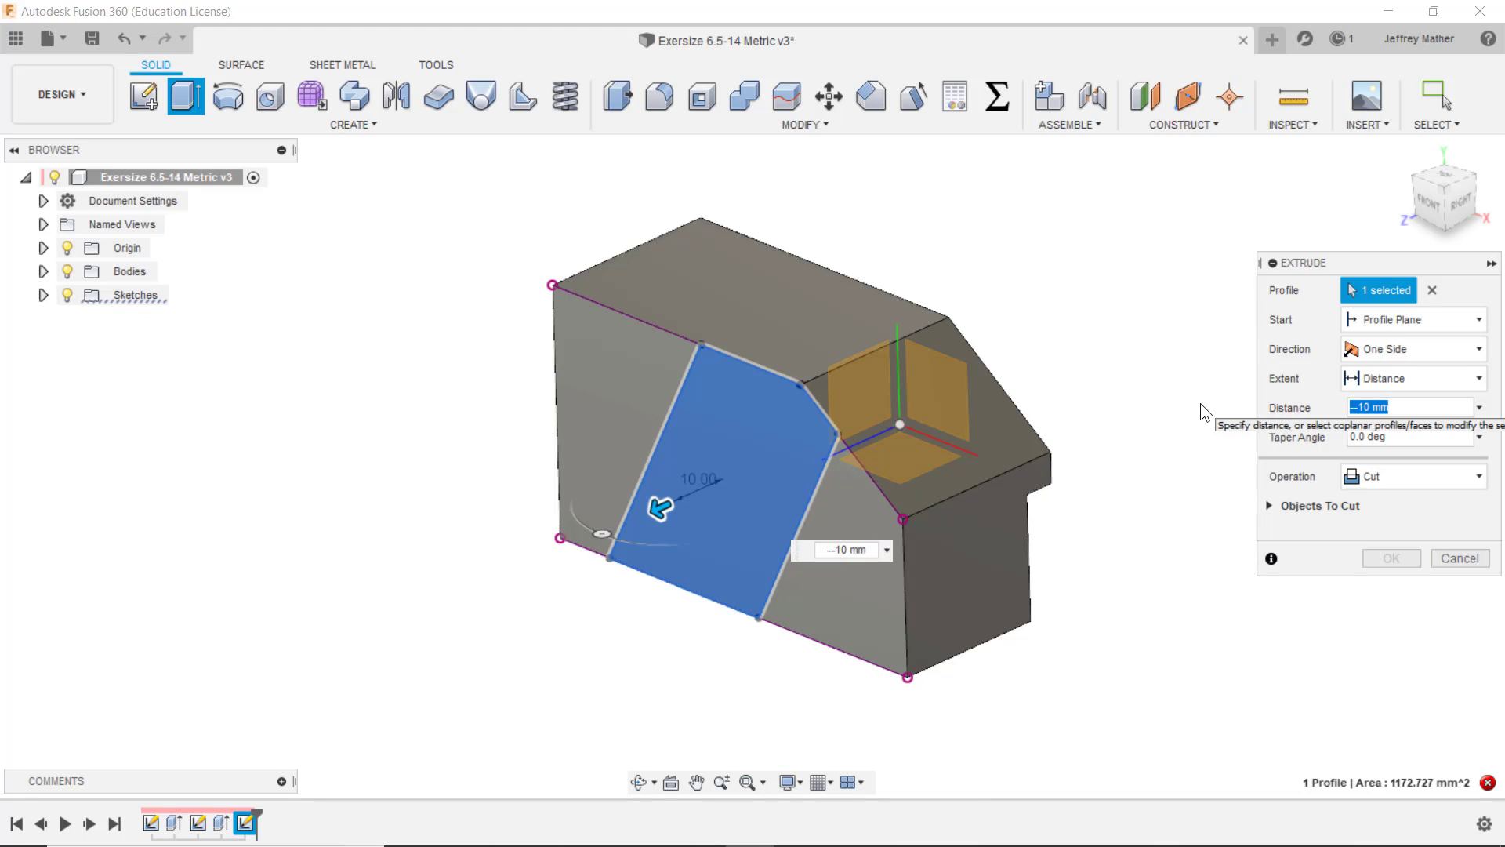
{"action": "type", "text": "10"}
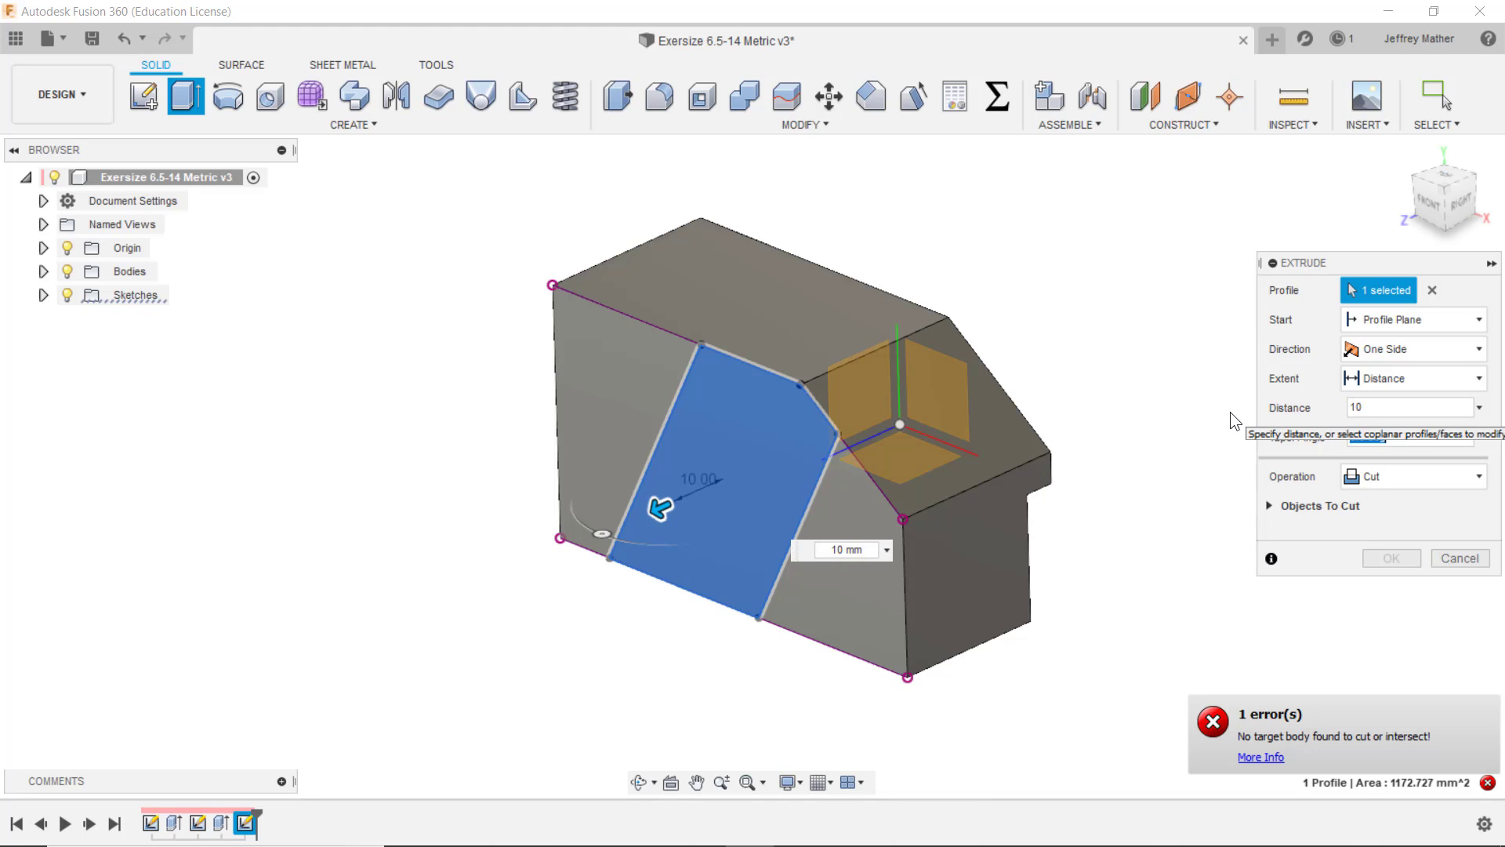
{"action": "key", "text": "Tab"}
{"action": "left_click", "coordinate": [1372, 474]}
{"action": "left_click", "coordinate": [1369, 408]}
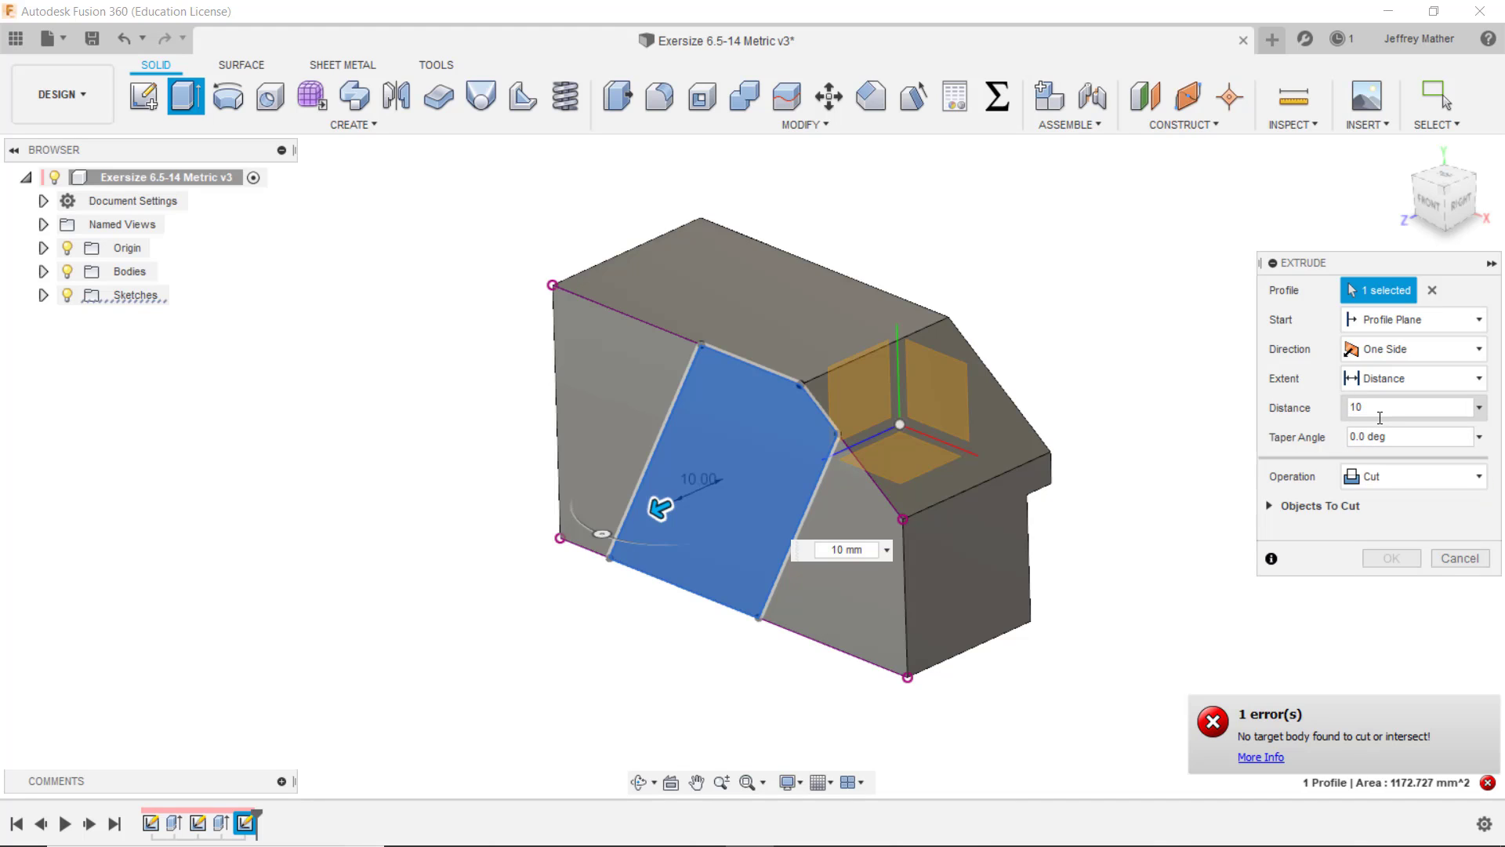
{"action": "type", "text": "-"}
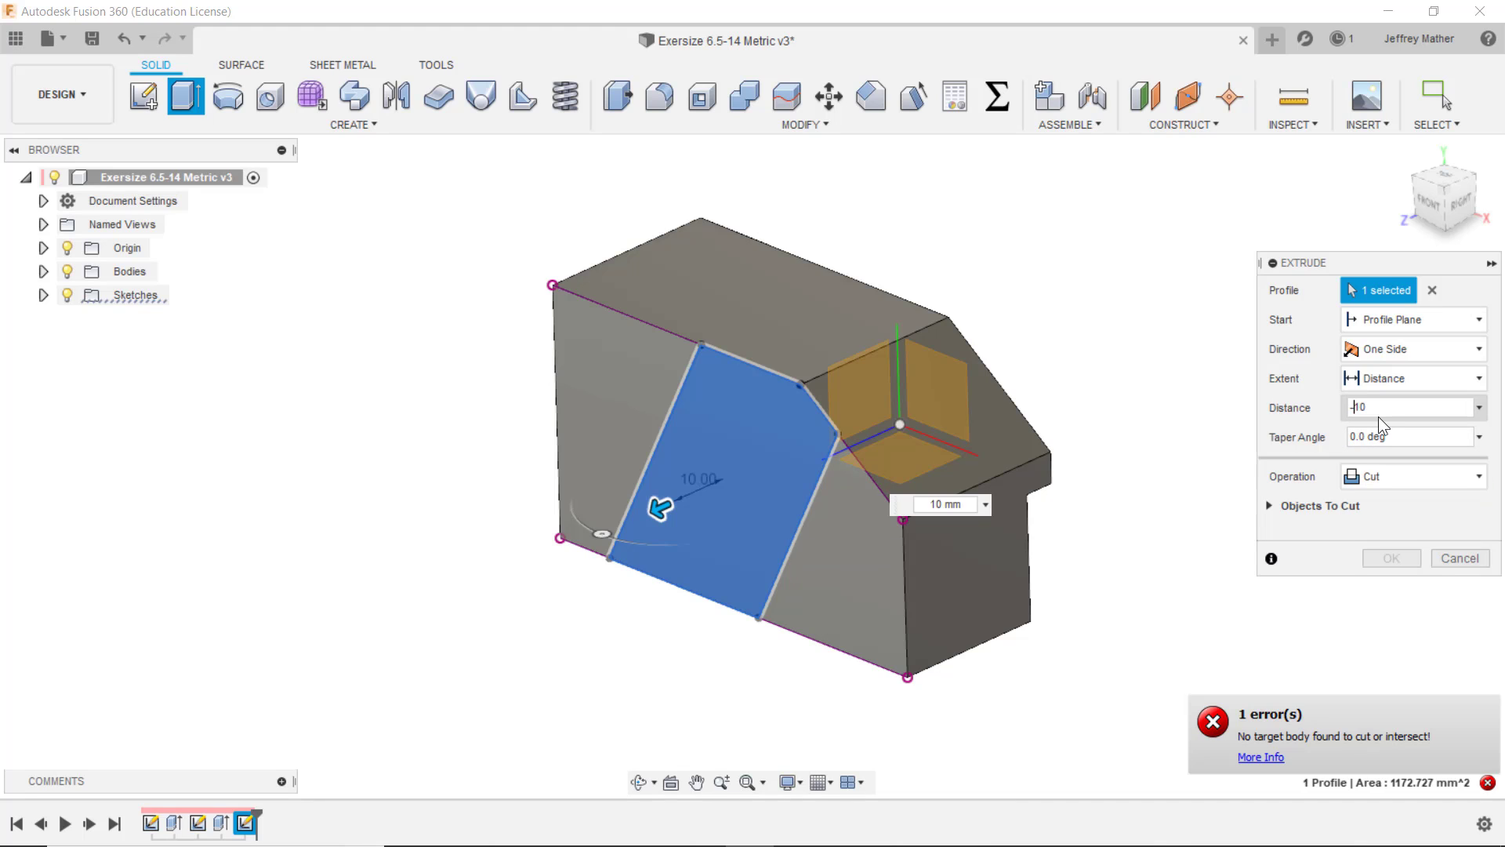
{"action": "key", "text": "Tab"}
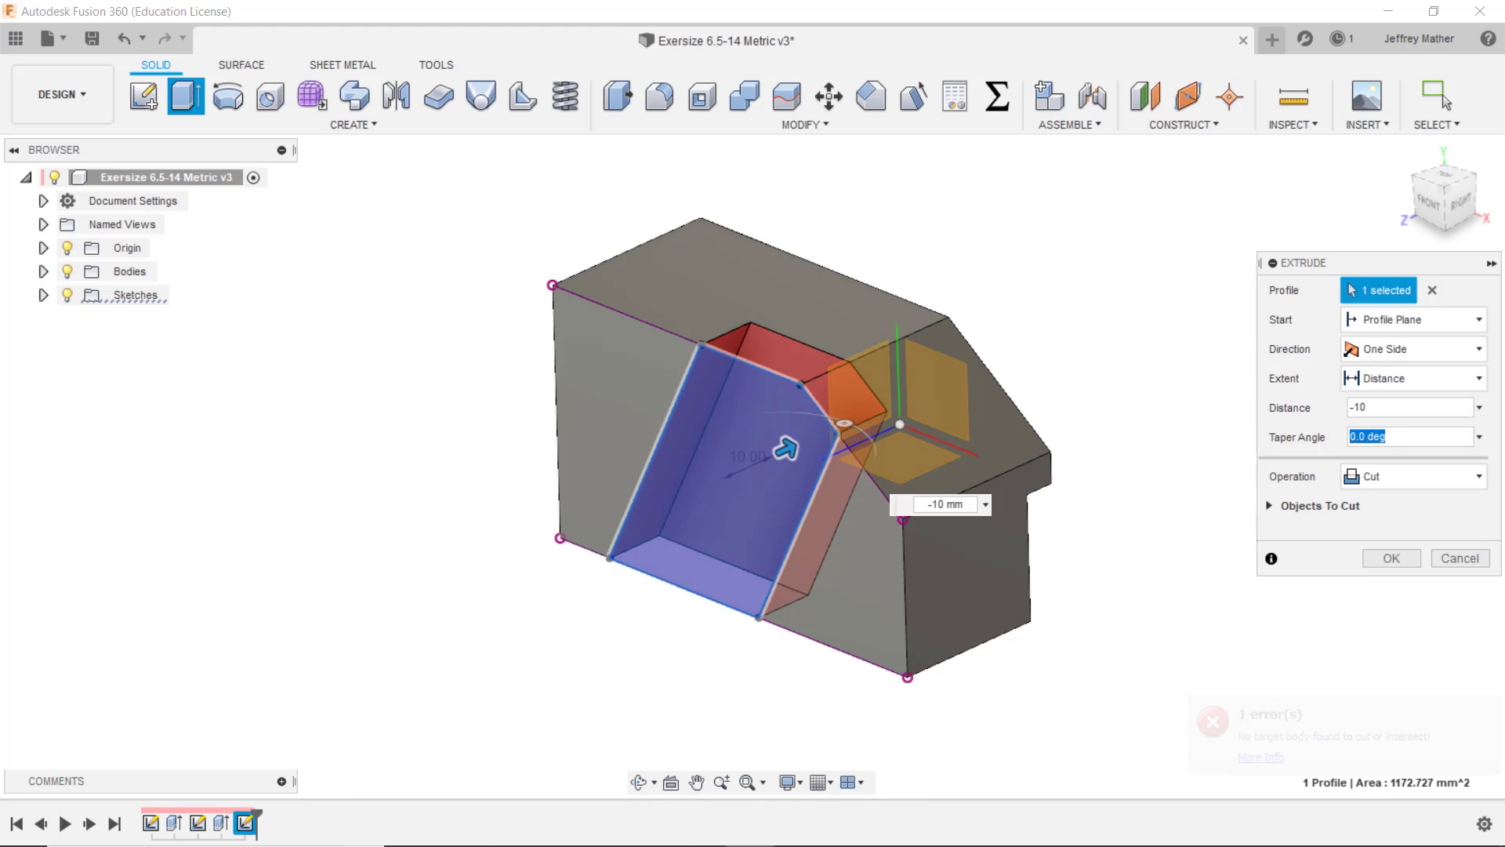
{"action": "left_click", "coordinate": [1374, 560]}
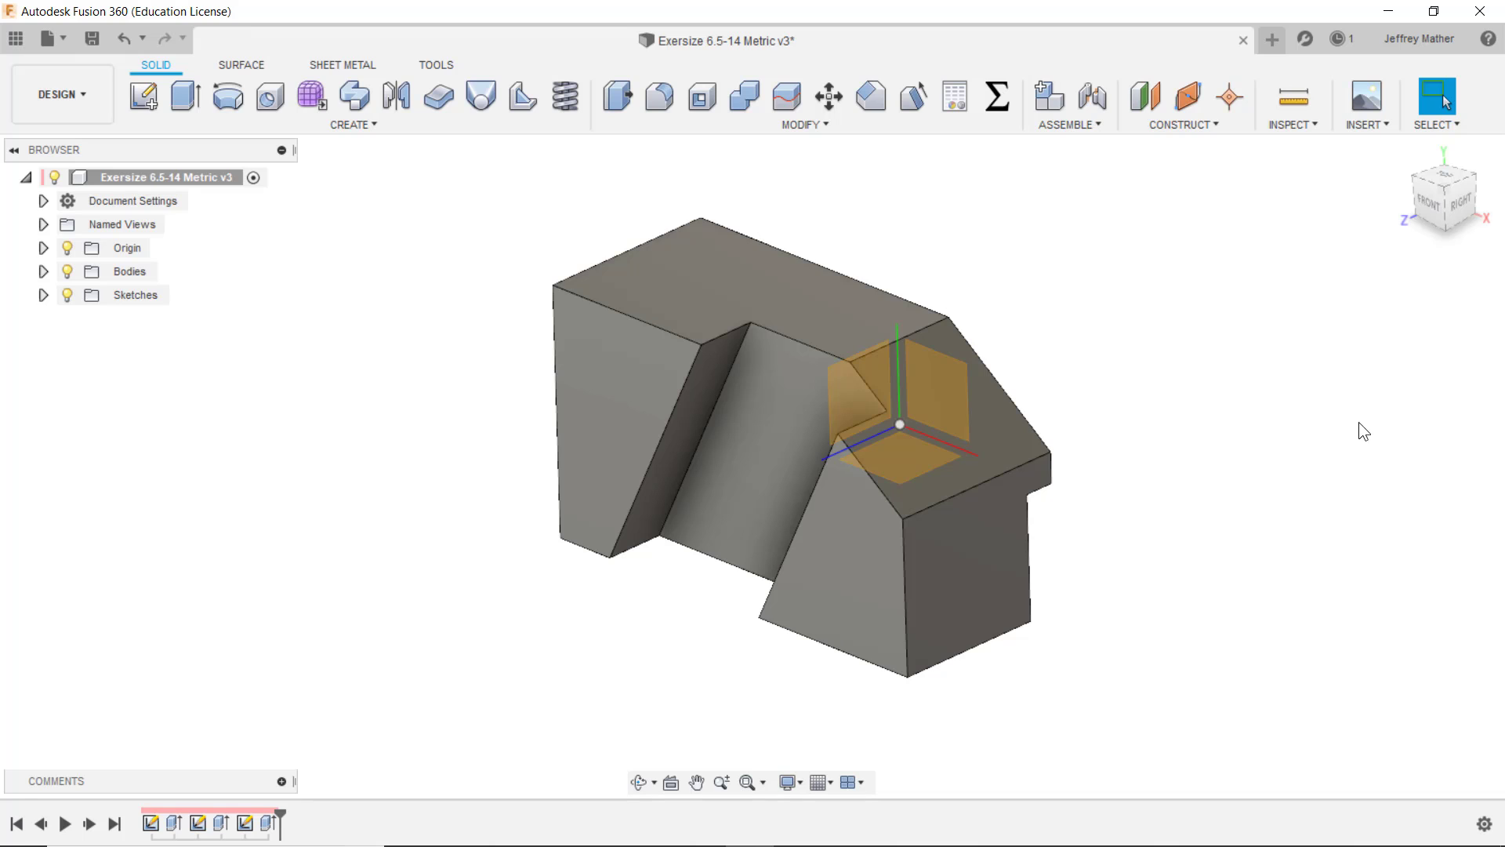
View the part from the front and reopen the block's original base sketch for editing
{"action": "left_click", "coordinate": [1430, 210]}
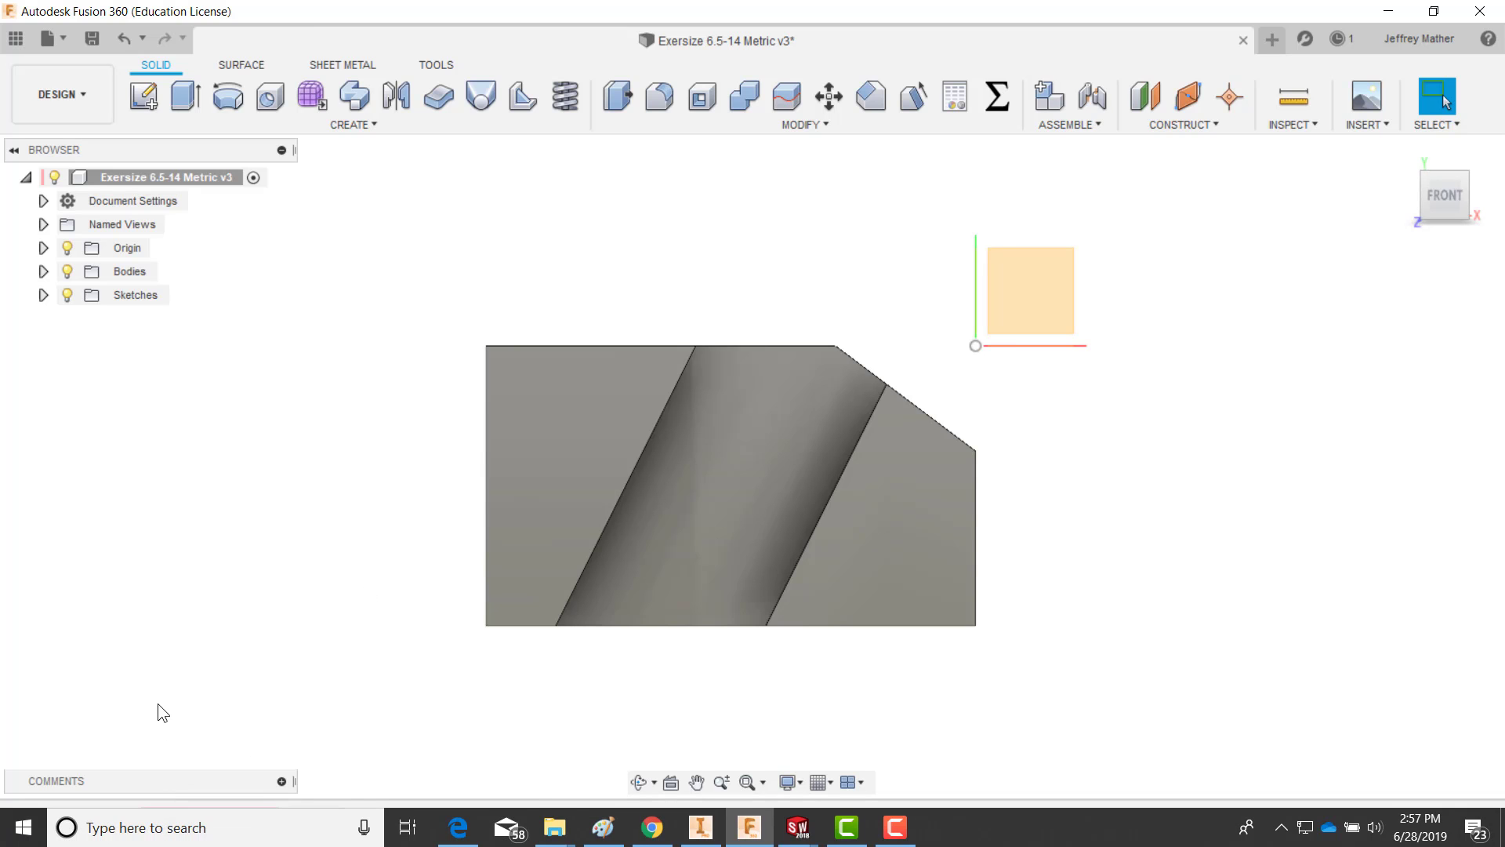
{"action": "right_click", "coordinate": [155, 823]}
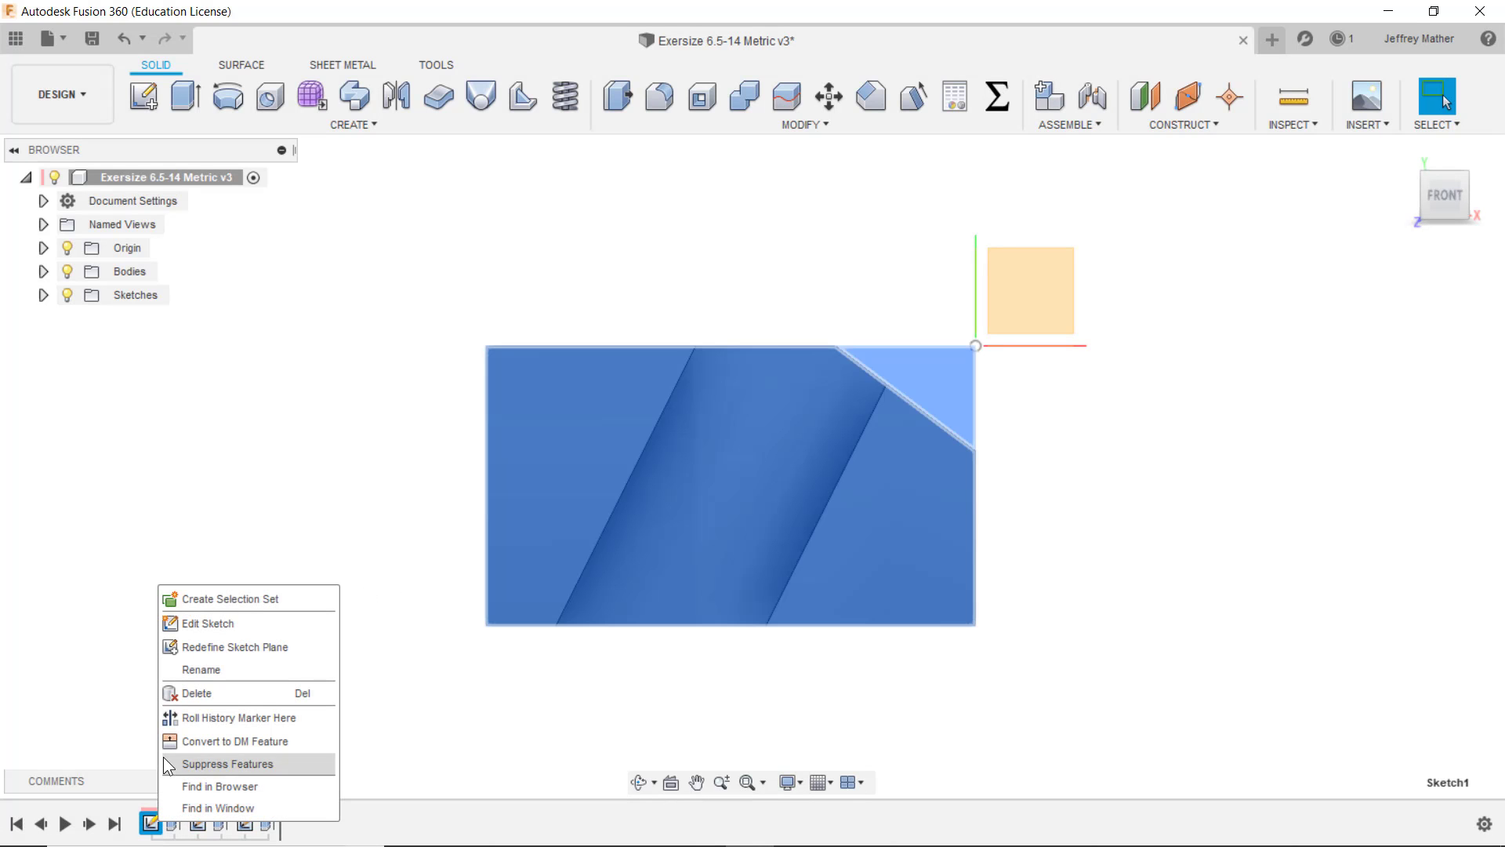
{"action": "left_click", "coordinate": [192, 623]}
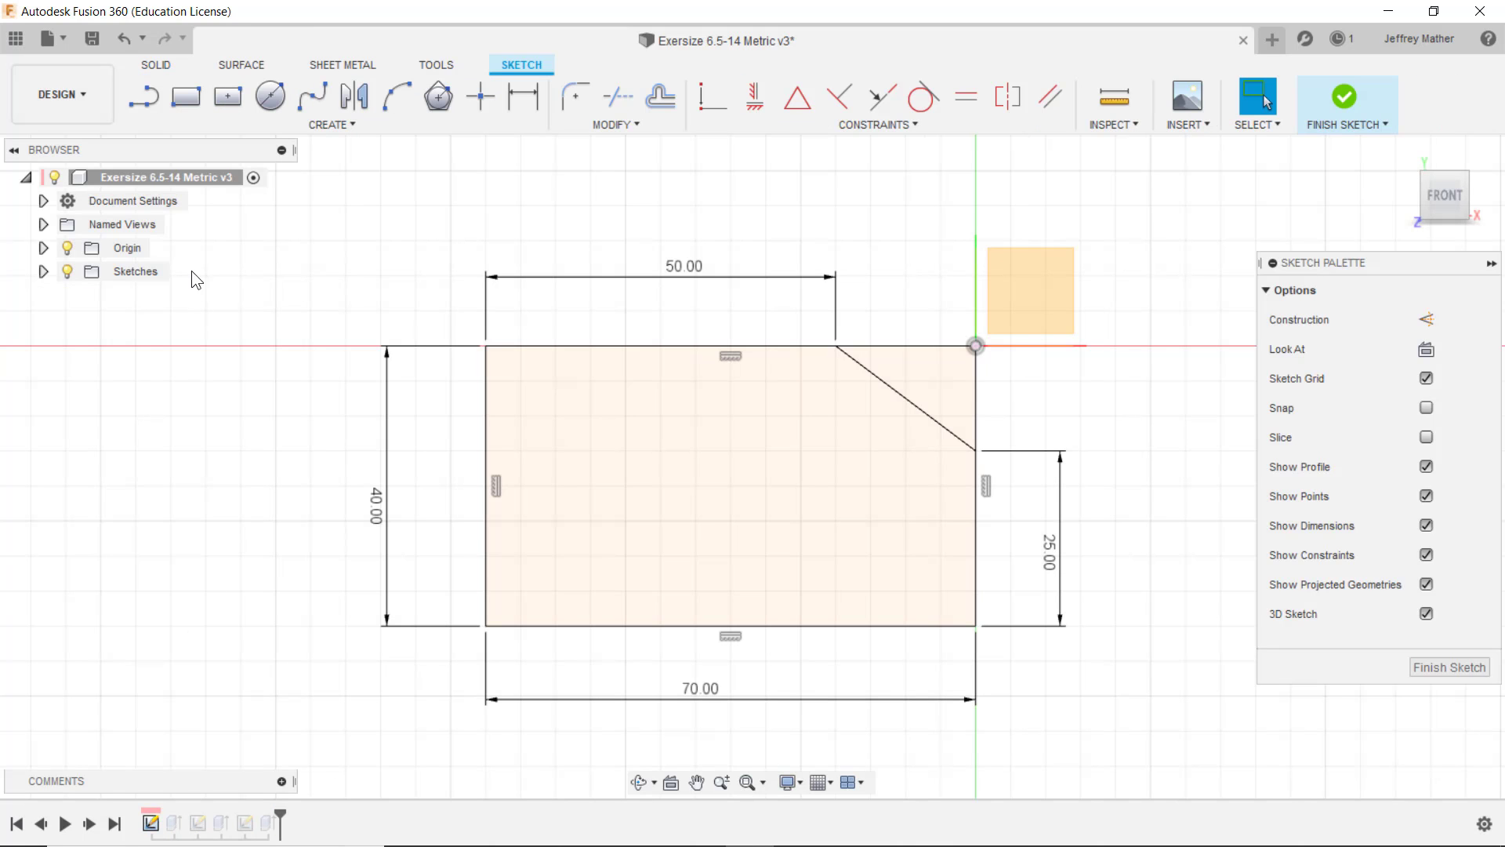
Sketch a circle about 11 mm in diameter near the rectangle's upper-left corner and a smaller one near its lower-right corner
{"action": "left_click", "coordinate": [270, 96]}
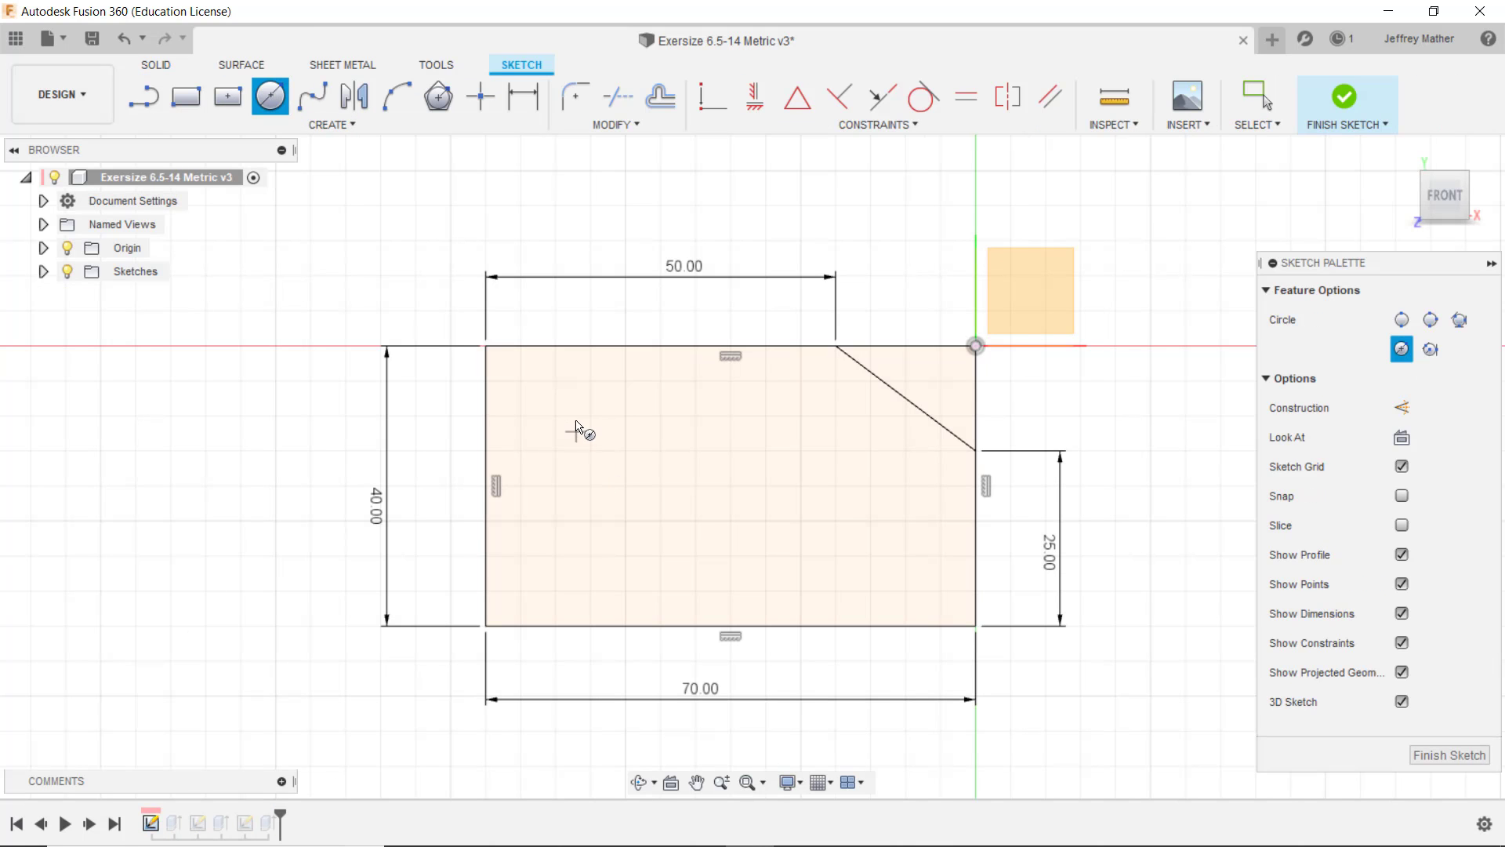
{"action": "left_click", "coordinate": [572, 414]}
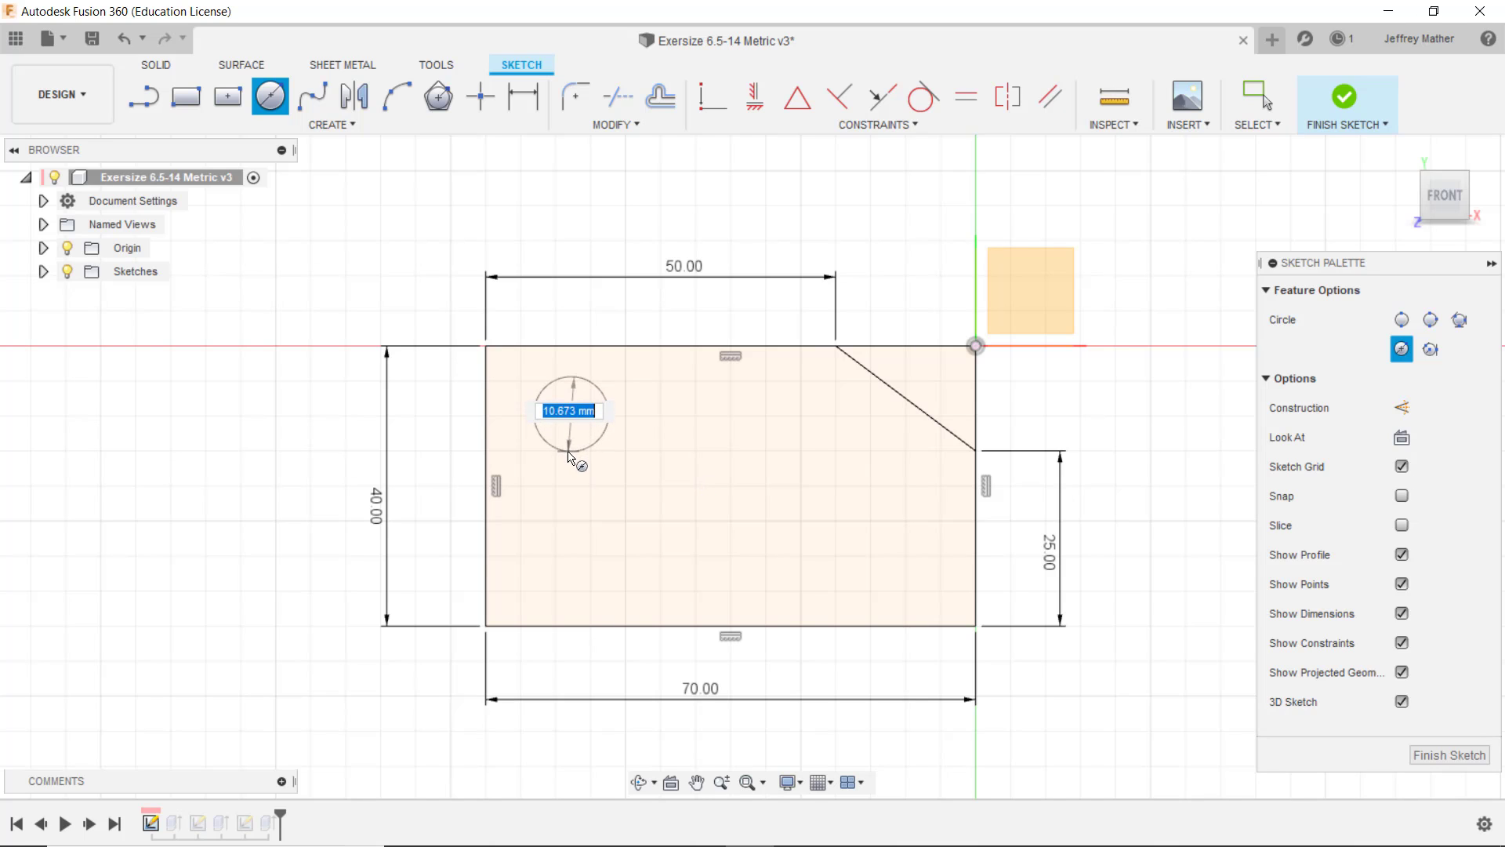
{"action": "left_click", "coordinate": [579, 448]}
{"action": "left_click", "coordinate": [914, 578]}
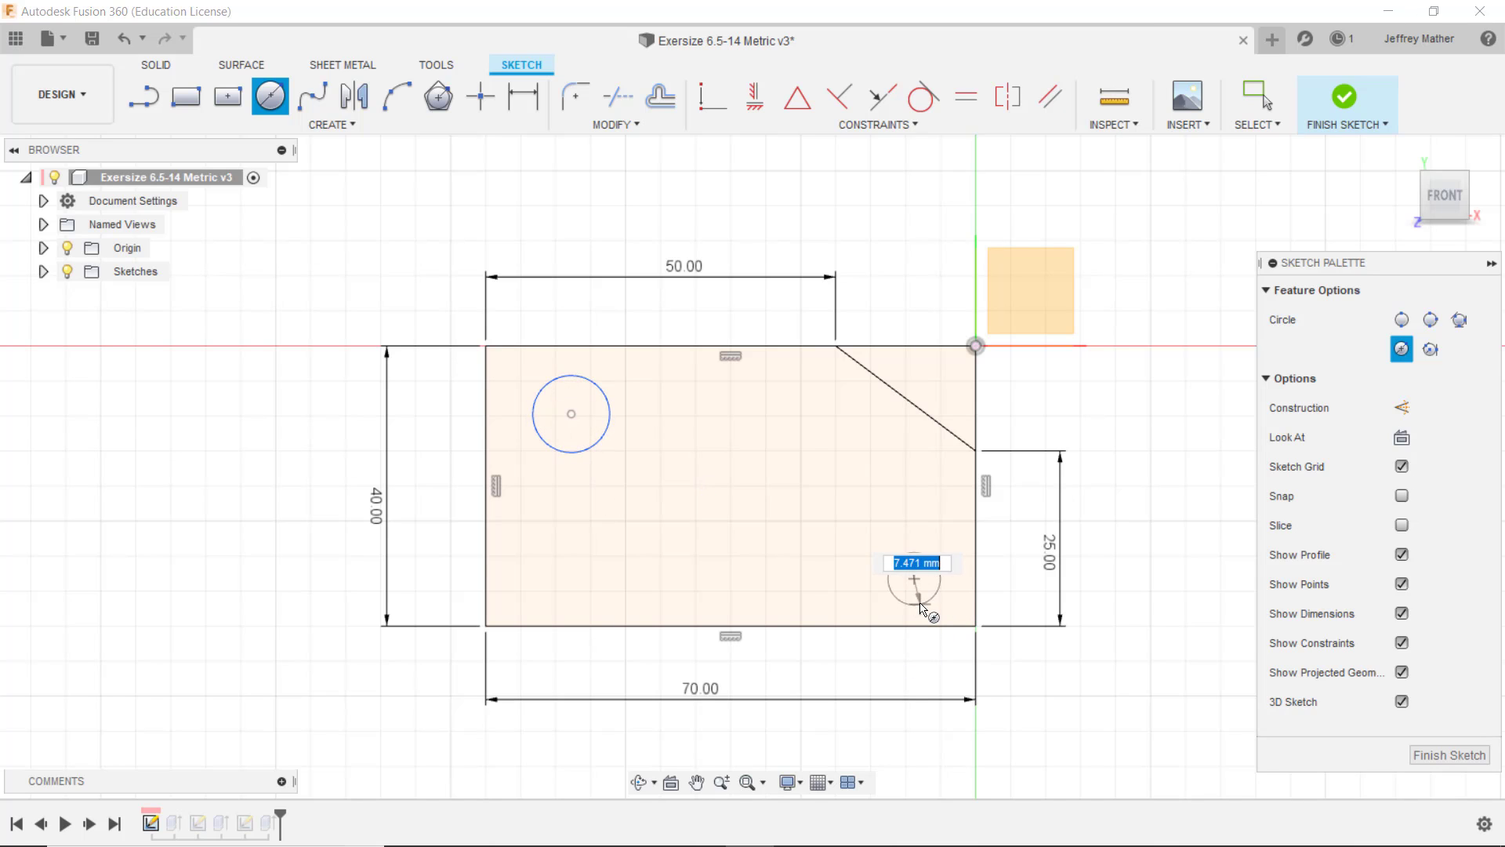
{"action": "left_click", "coordinate": [923, 610]}
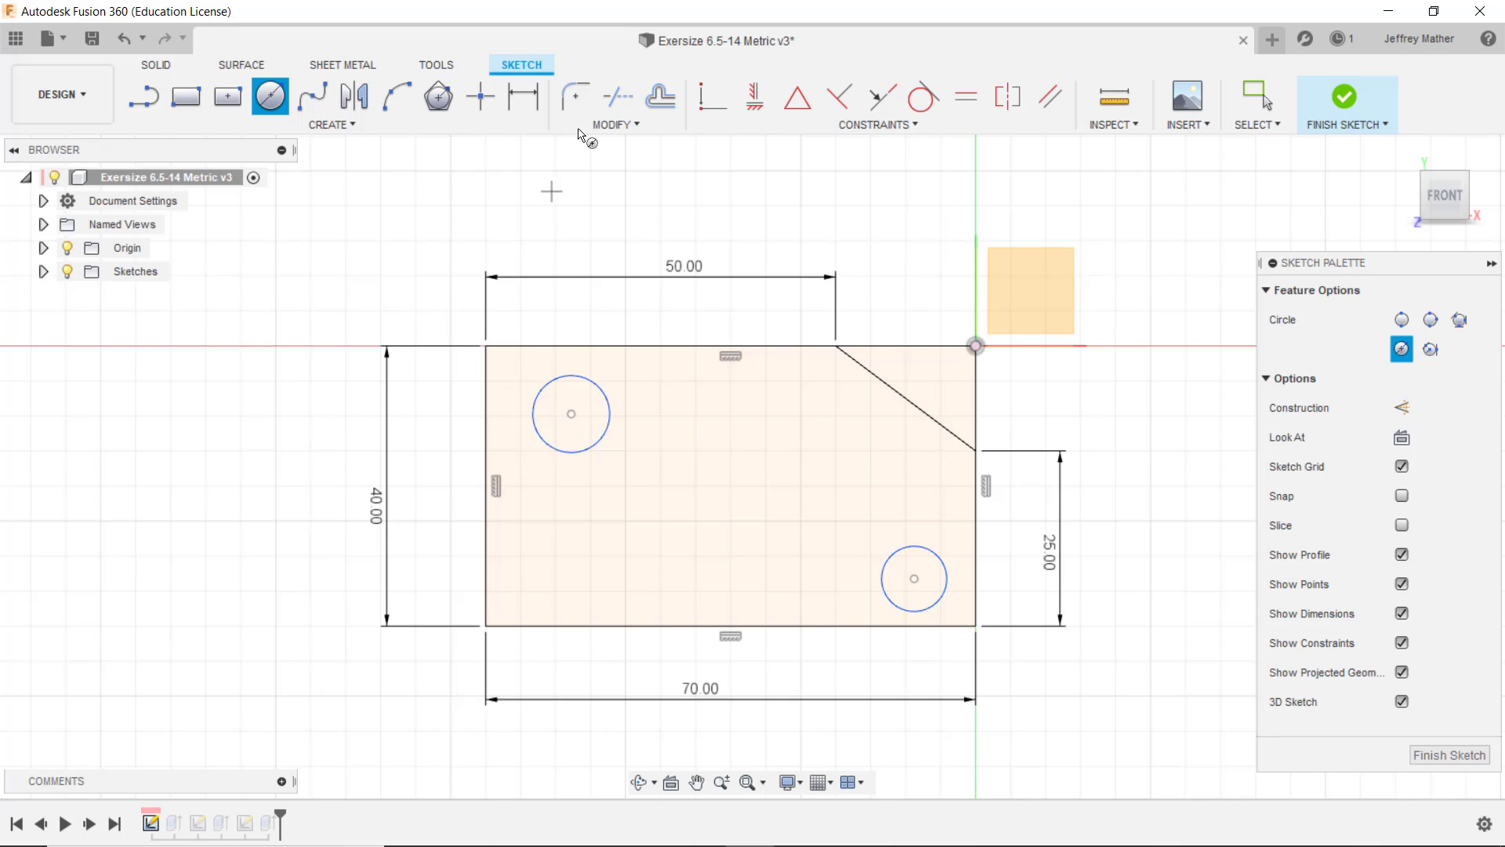
Dimension the diameter of the circle near the rectangle's upper-left corner to 10 mm
{"action": "left_click", "coordinate": [523, 96]}
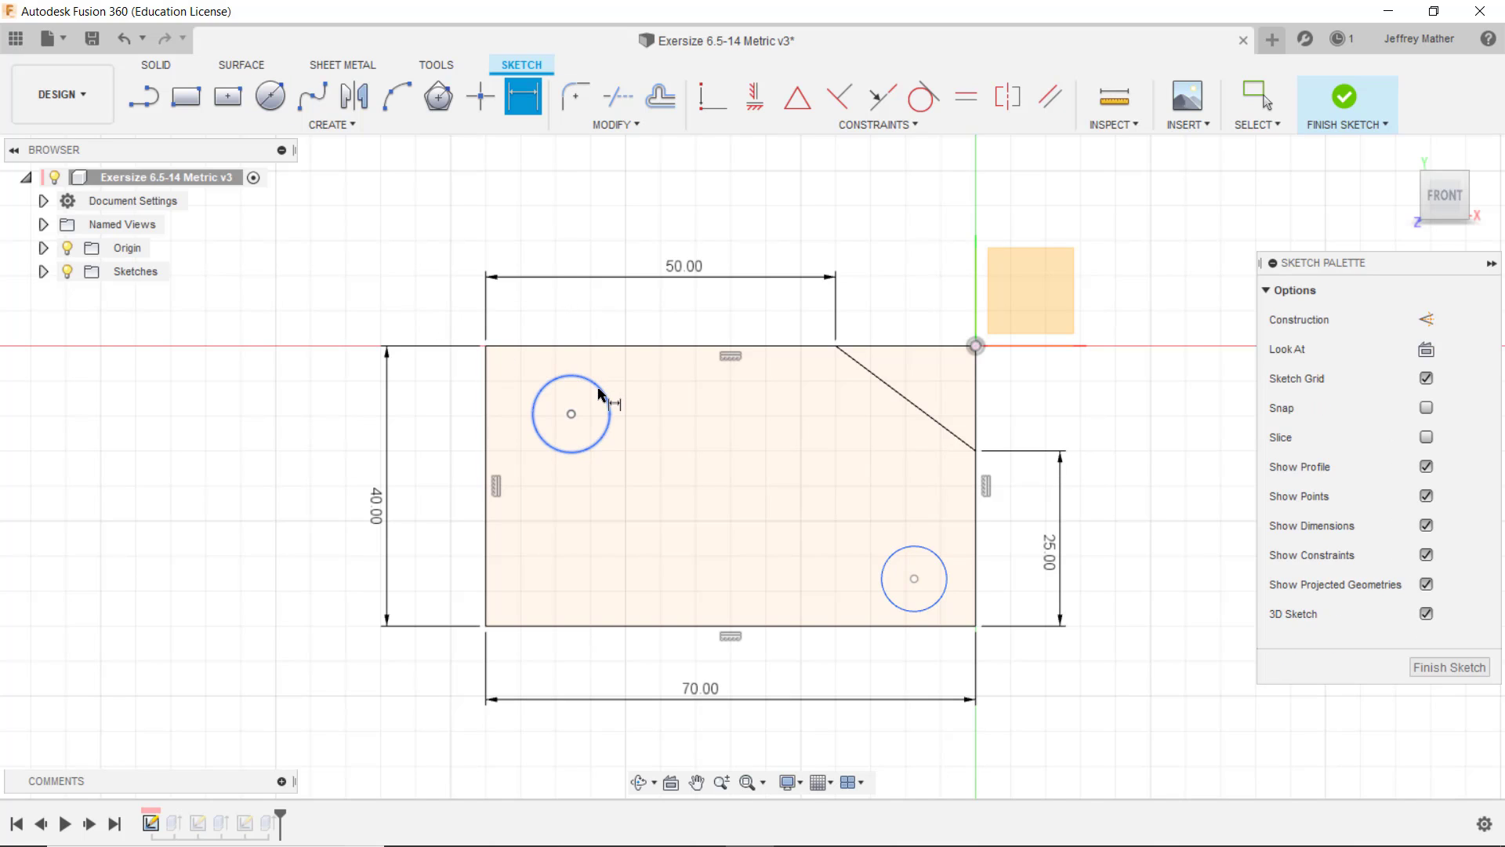
{"action": "left_click", "coordinate": [599, 385]}
{"action": "left_click", "coordinate": [651, 305]}
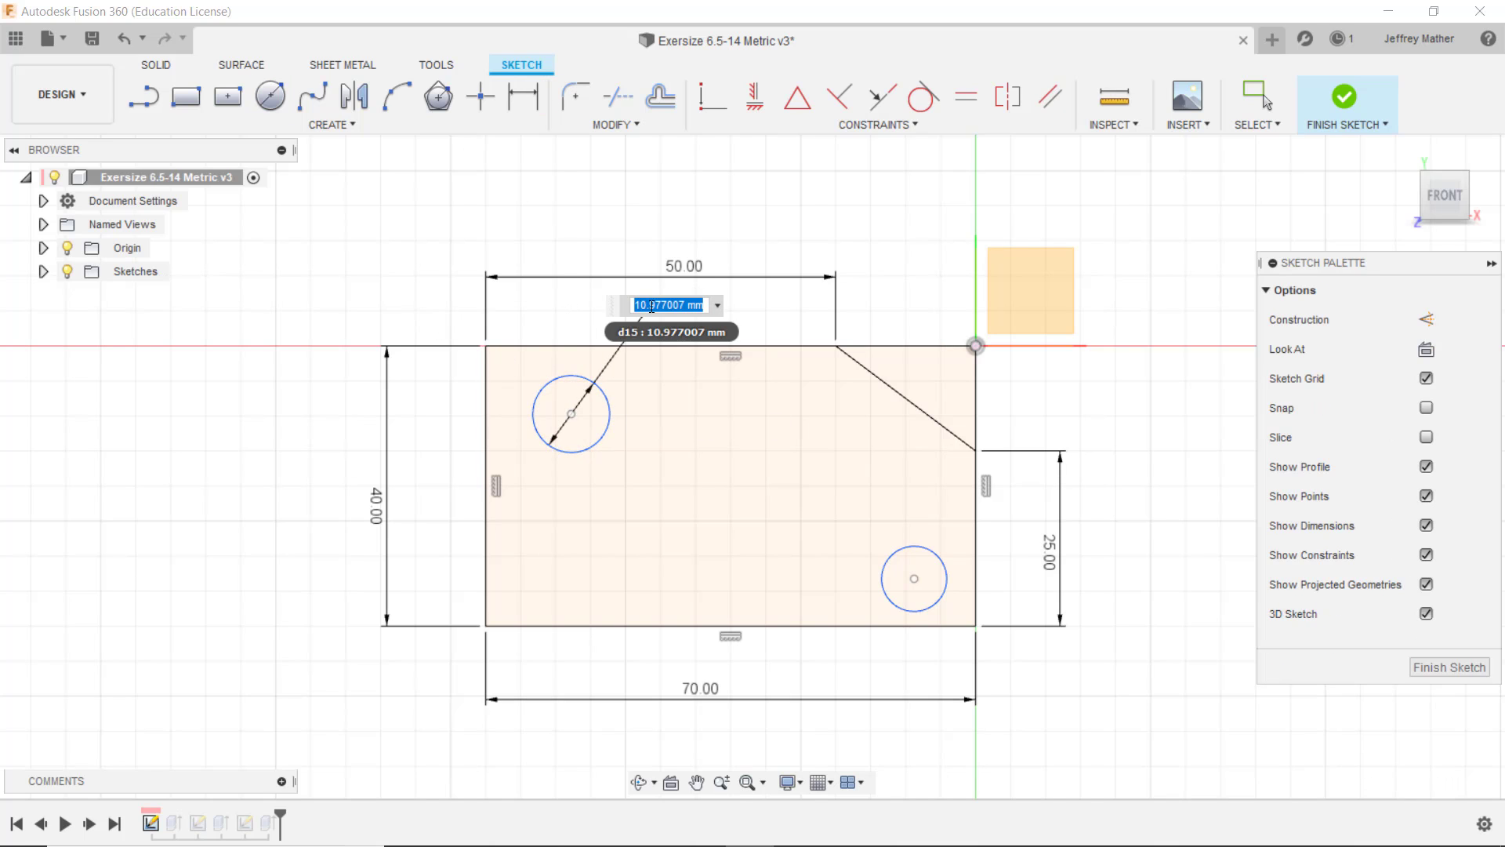
{"action": "type", "text": "10"}
{"action": "key", "text": "Return"}
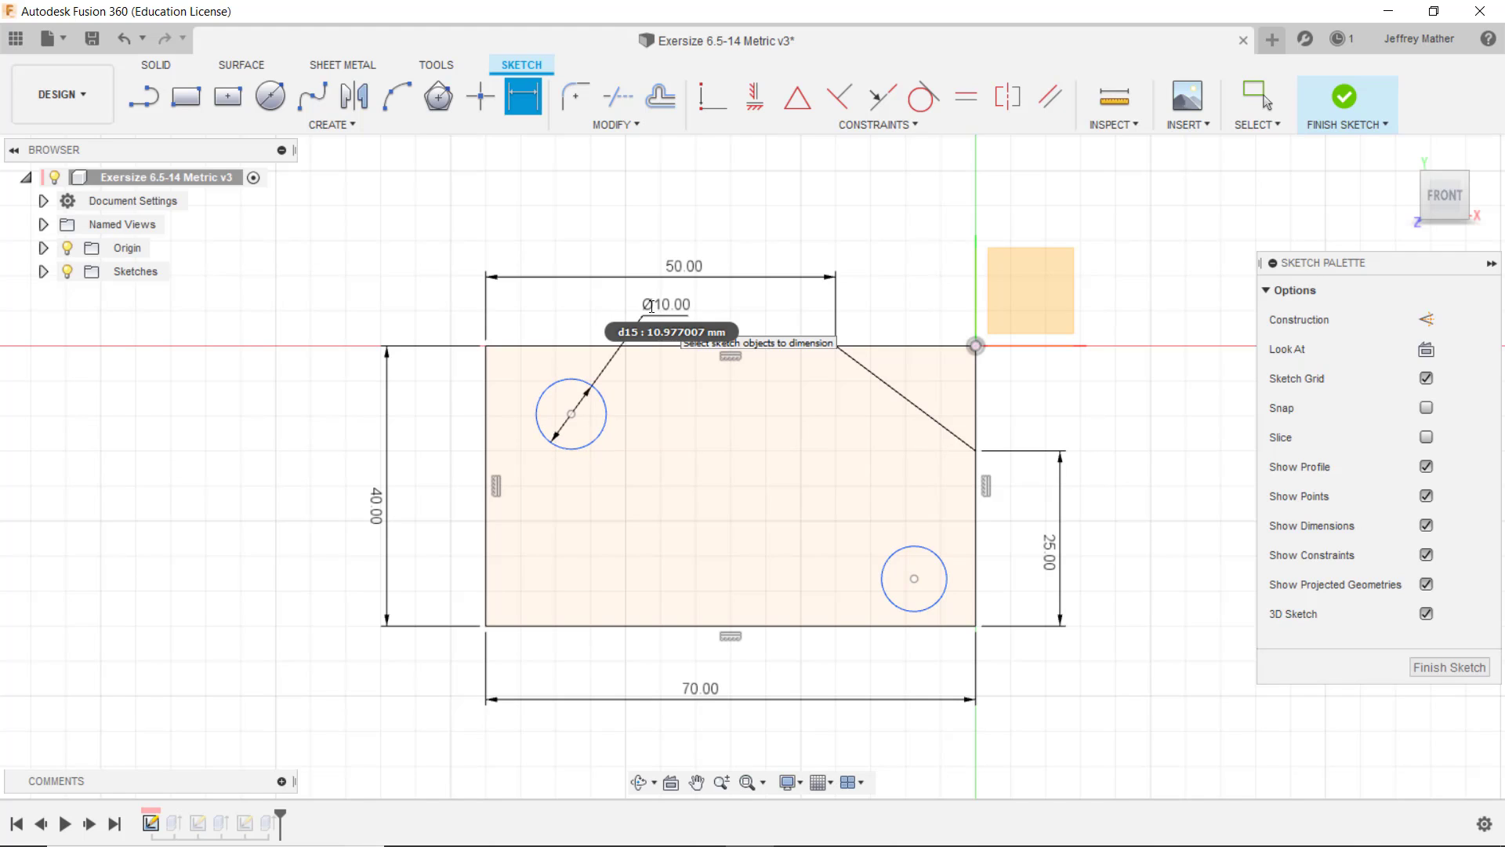
Dimension the upper-left circle's center 10 mm horizontally from the rectangle's left edge
{"action": "left_click", "coordinate": [560, 387]}
{"action": "left_click", "coordinate": [487, 401]}
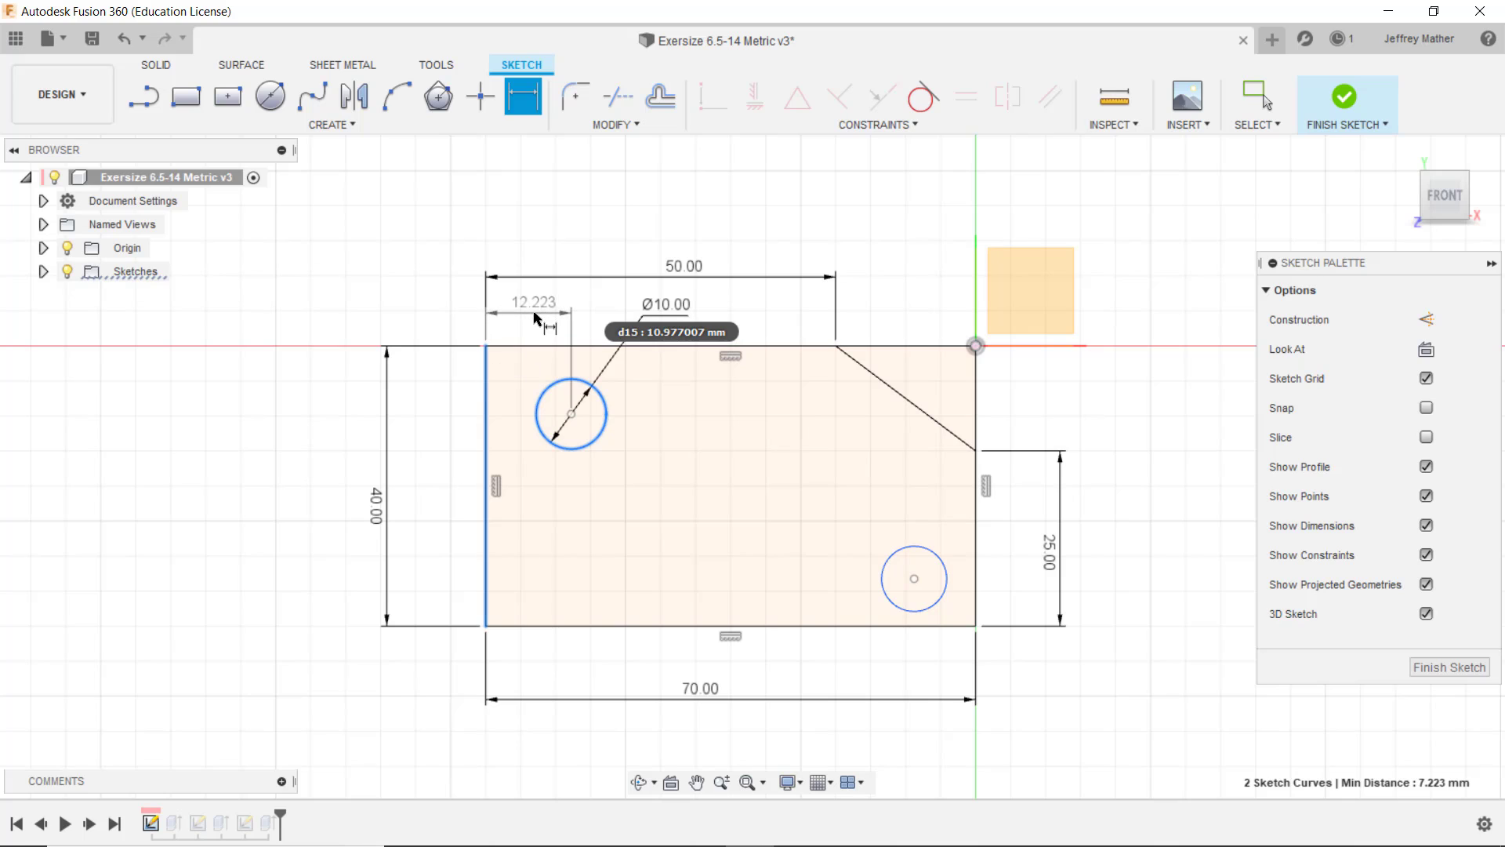
{"action": "left_click", "coordinate": [536, 317]}
{"action": "type", "text": "10"}
{"action": "key", "text": "Return"}
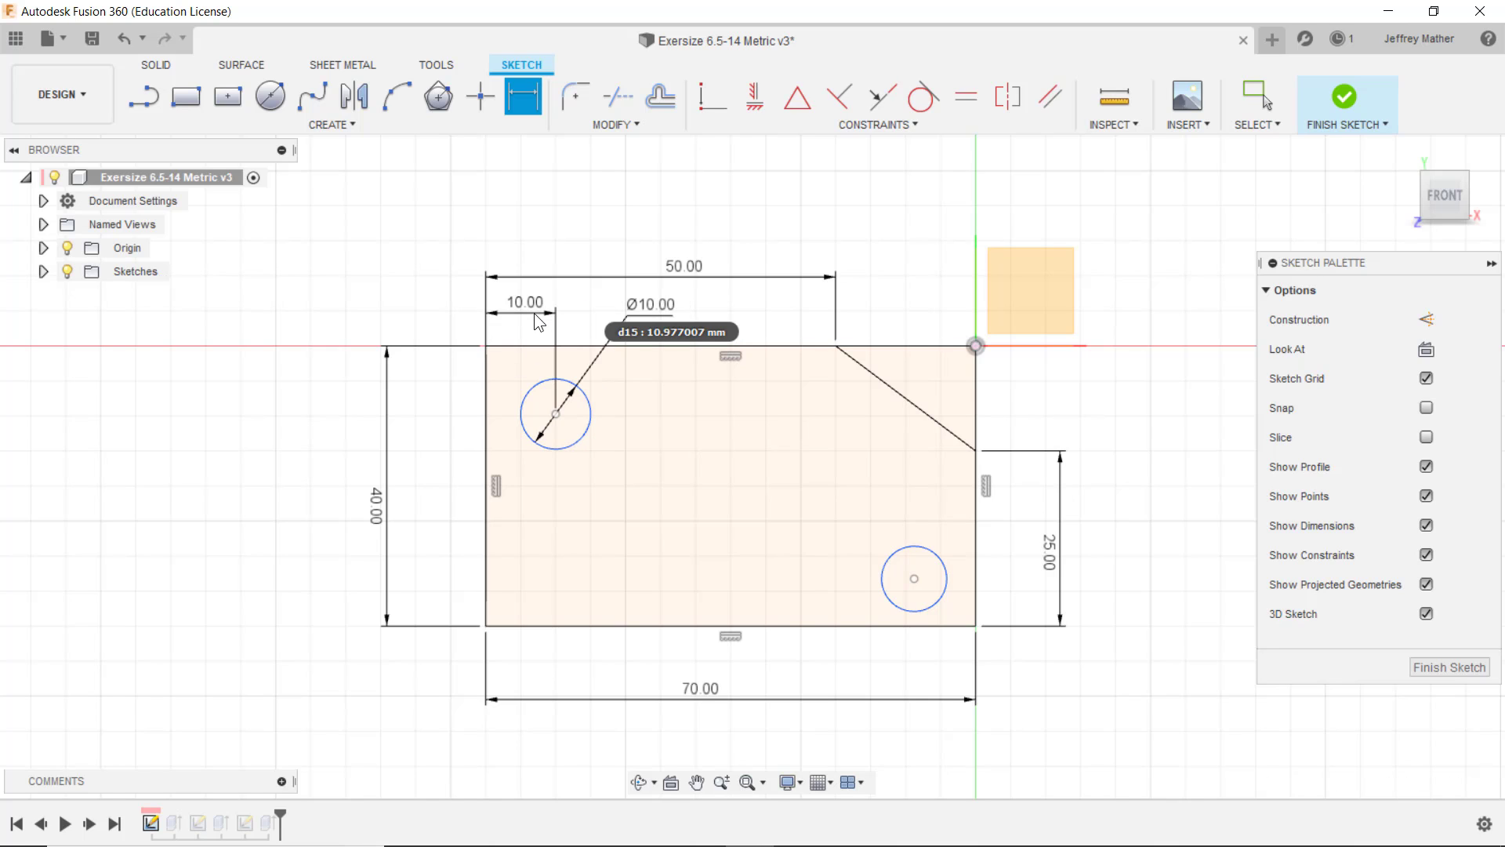
Dimension the upper-left circle's center 30 mm above the rectangle's bottom edge
{"action": "left_click", "coordinate": [520, 405]}
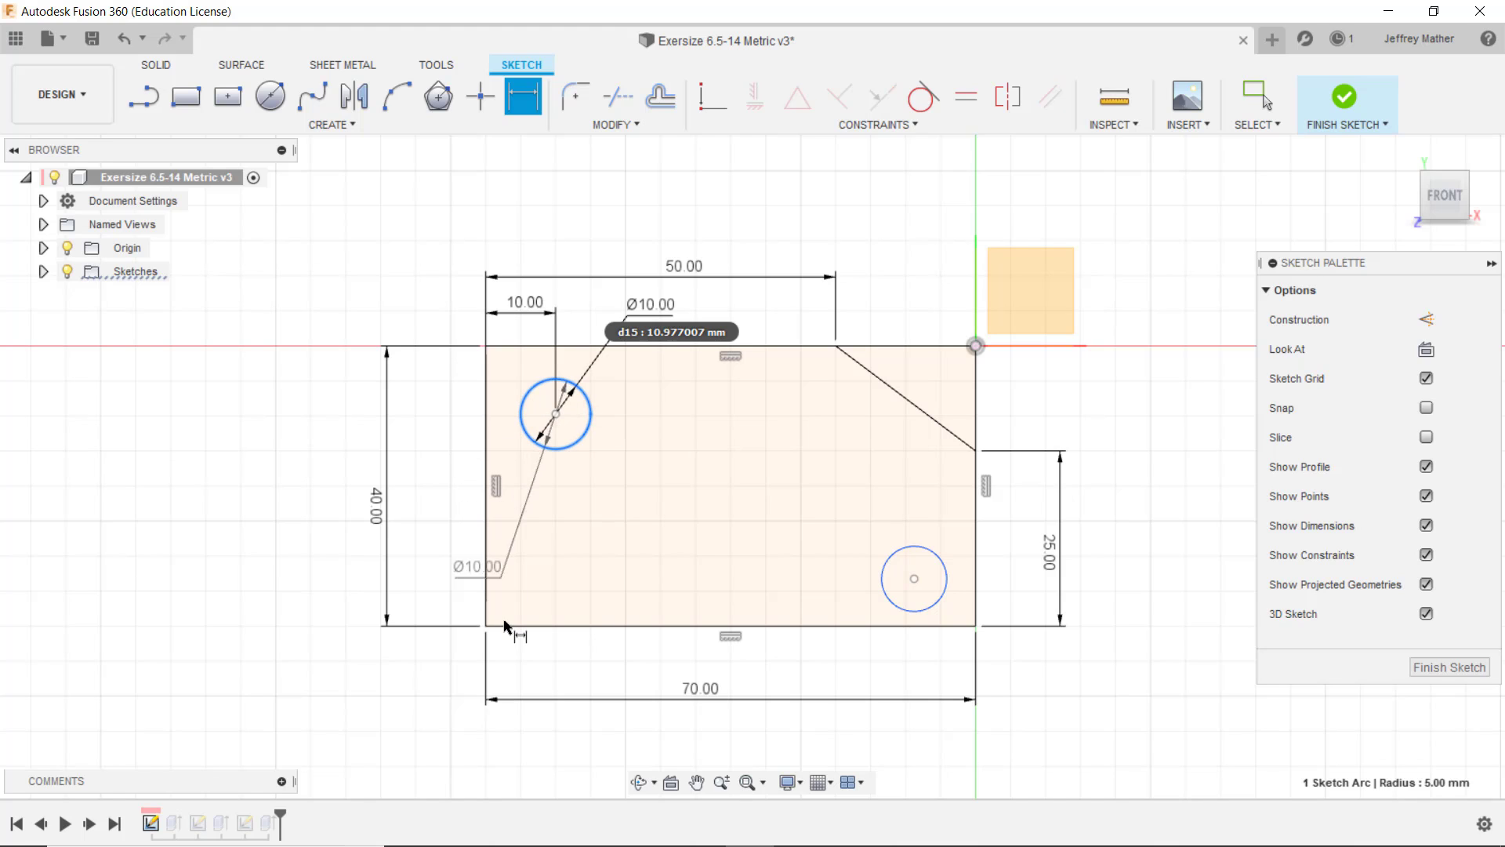
{"action": "left_click", "coordinate": [511, 626]}
{"action": "left_click", "coordinate": [437, 548]}
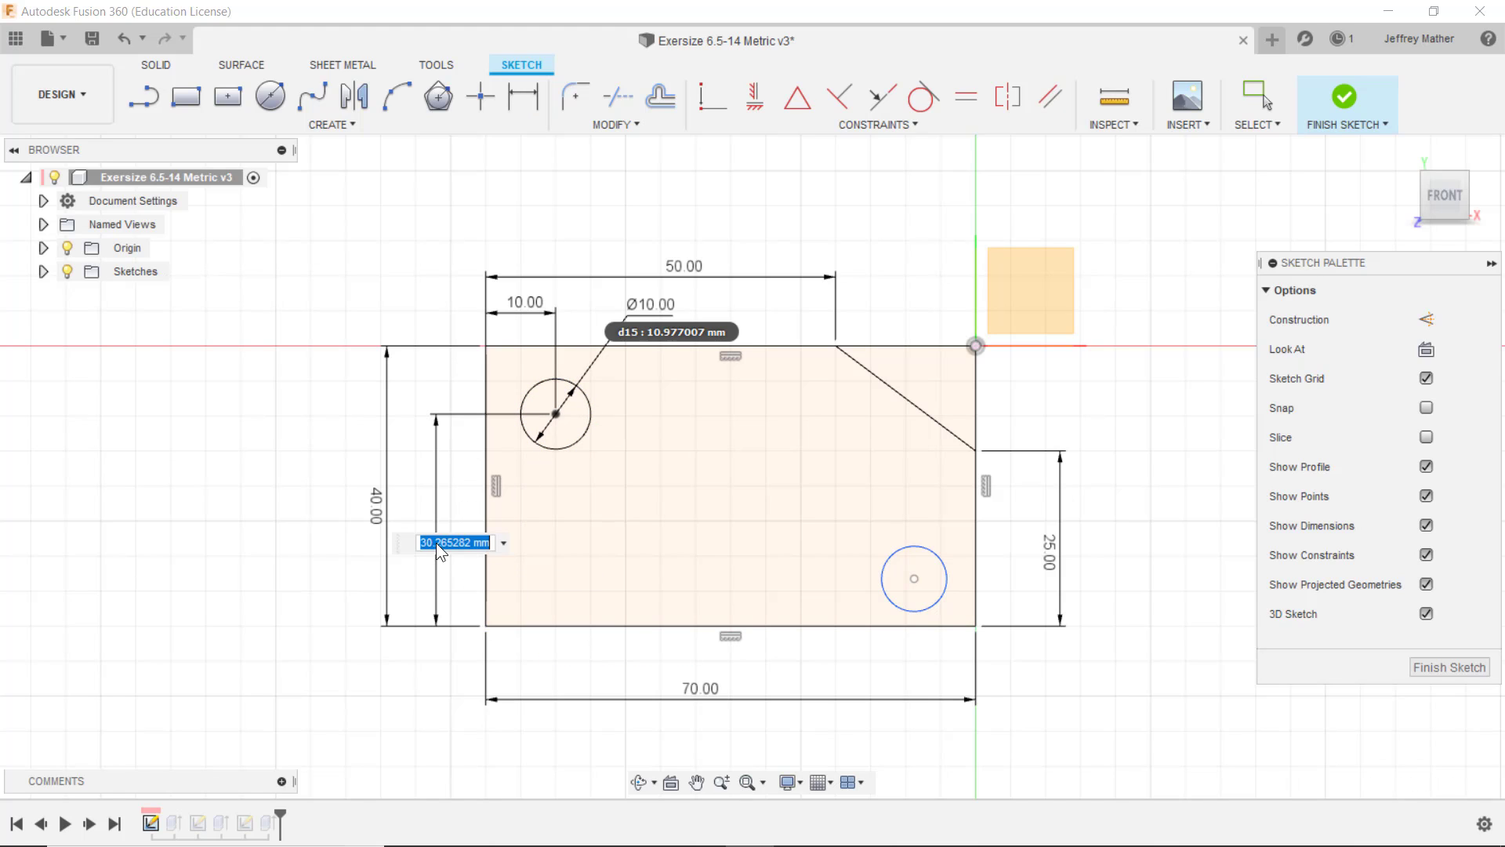
{"action": "type", "text": "30"}
{"action": "key", "text": "Return"}
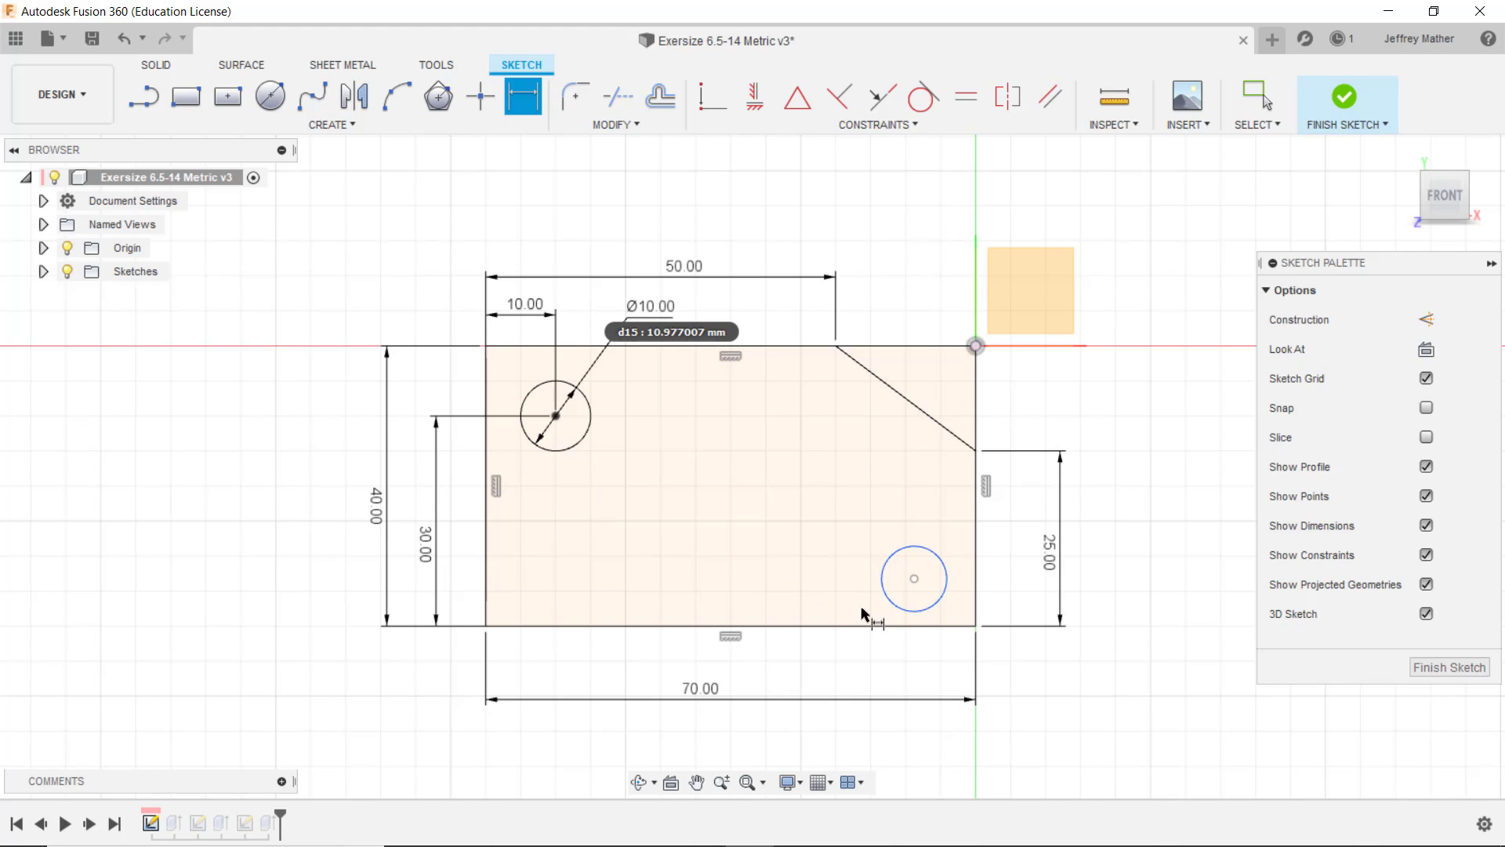
Dimension the lower-right circle's center 10 mm above the rectangle's bottom edge
{"action": "left_click", "coordinate": [894, 603]}
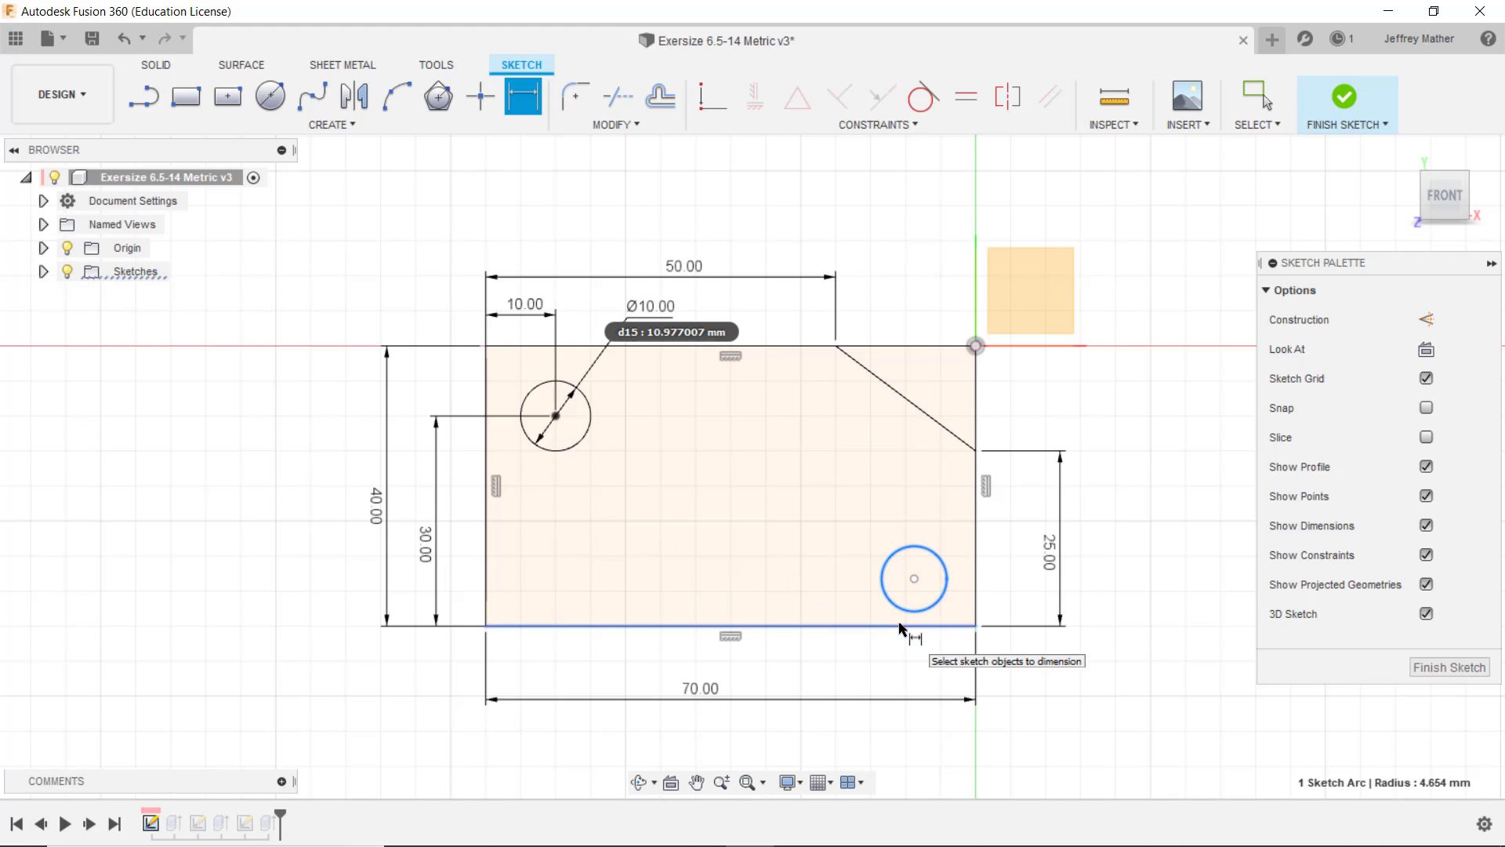
{"action": "left_click", "coordinate": [896, 626]}
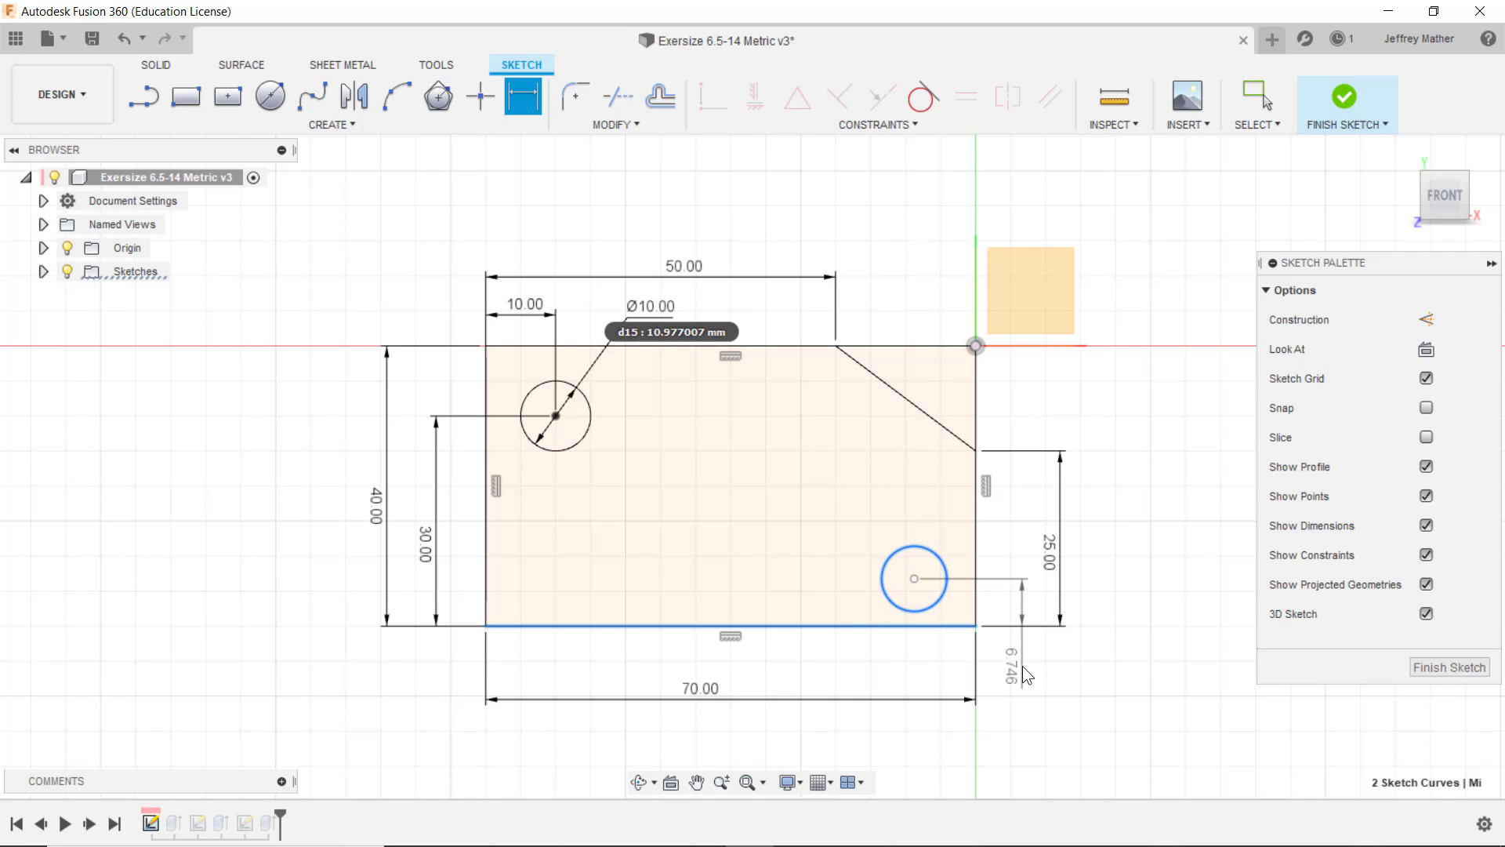
{"action": "left_click", "coordinate": [1022, 665]}
{"action": "type", "text": "10"}
{"action": "key", "text": "Return"}
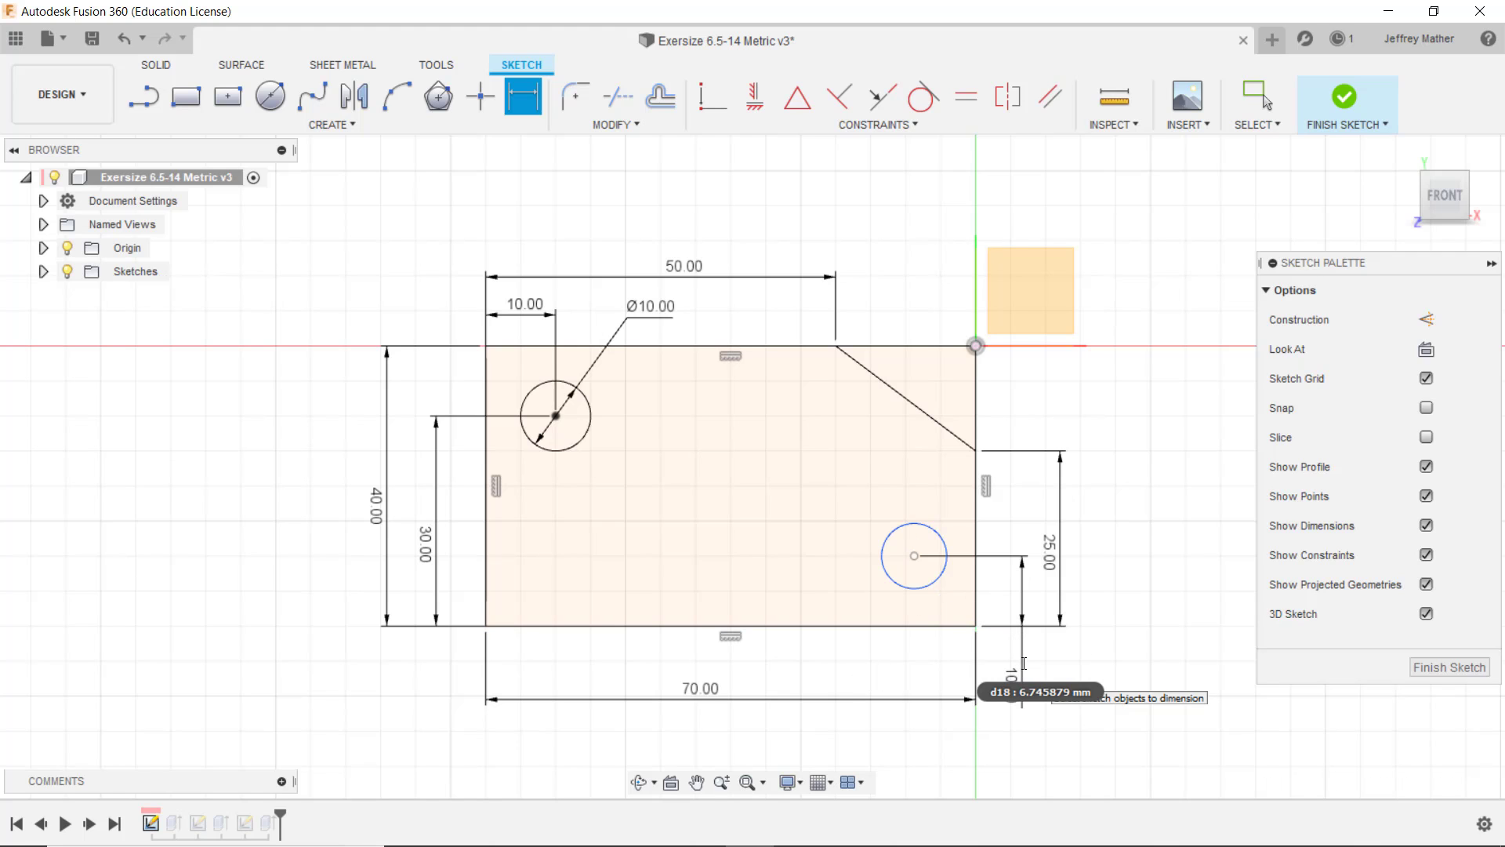
Dimension the lower-right circle's center 60 mm horizontally from the rectangle's left edge and end the dimensioning
{"action": "left_click", "coordinate": [933, 592]}
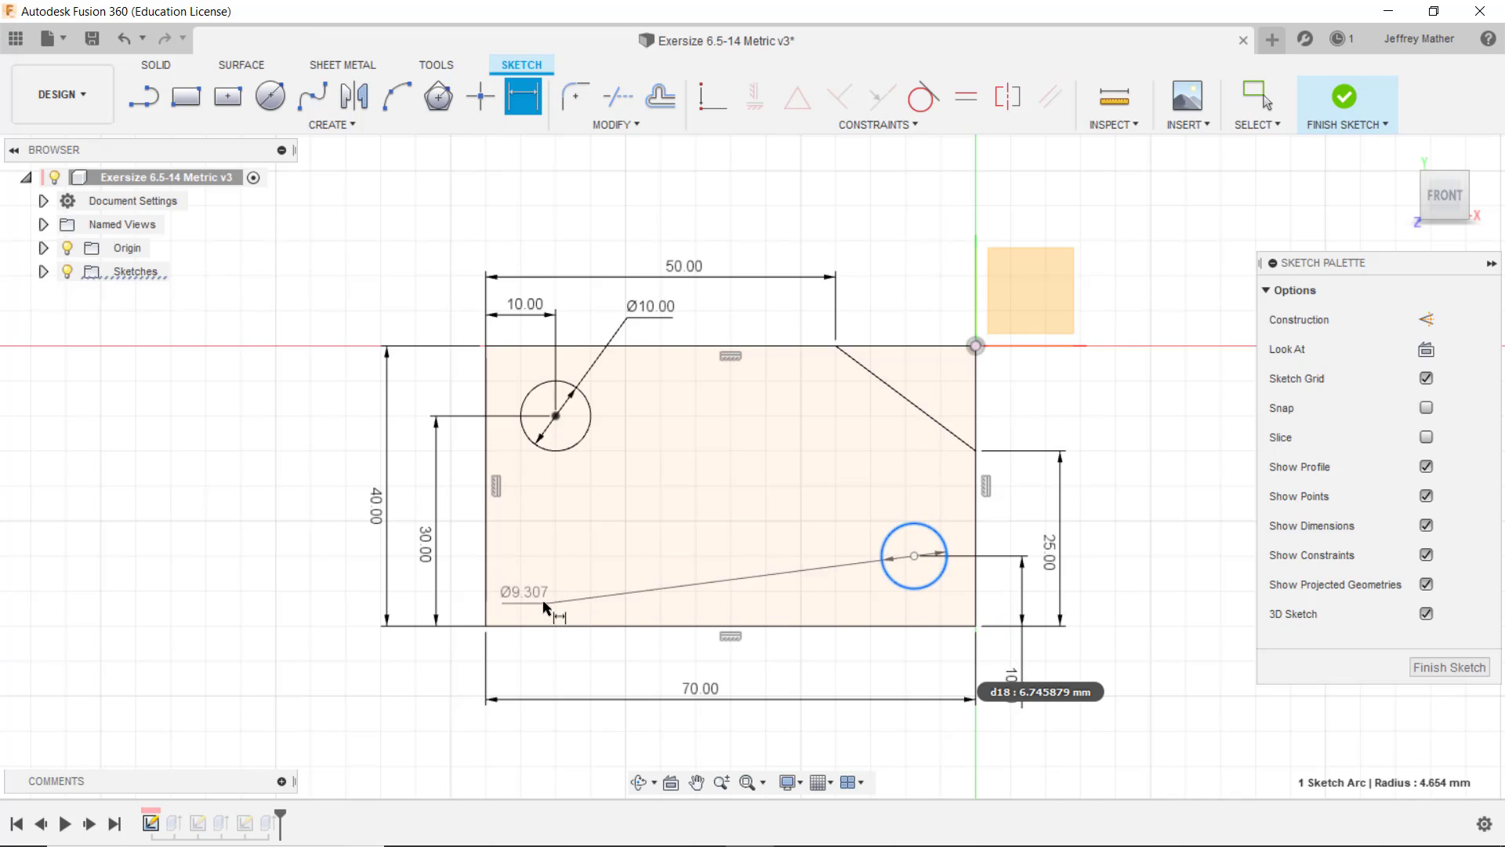
{"action": "left_click", "coordinate": [486, 594]}
{"action": "left_click", "coordinate": [589, 679]}
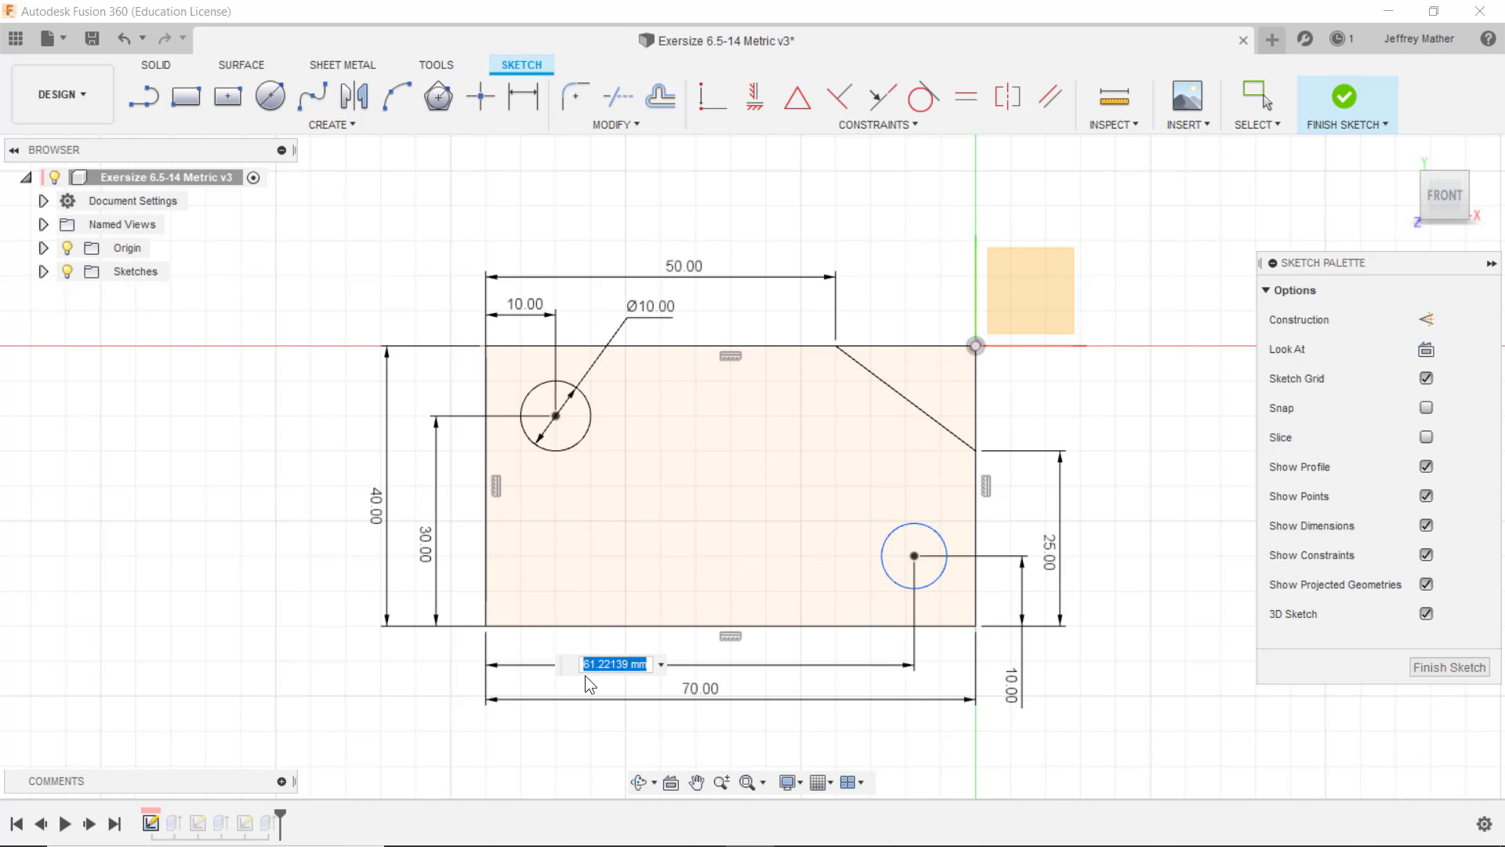
{"action": "type", "text": "60"}
{"action": "key", "text": "Return"}
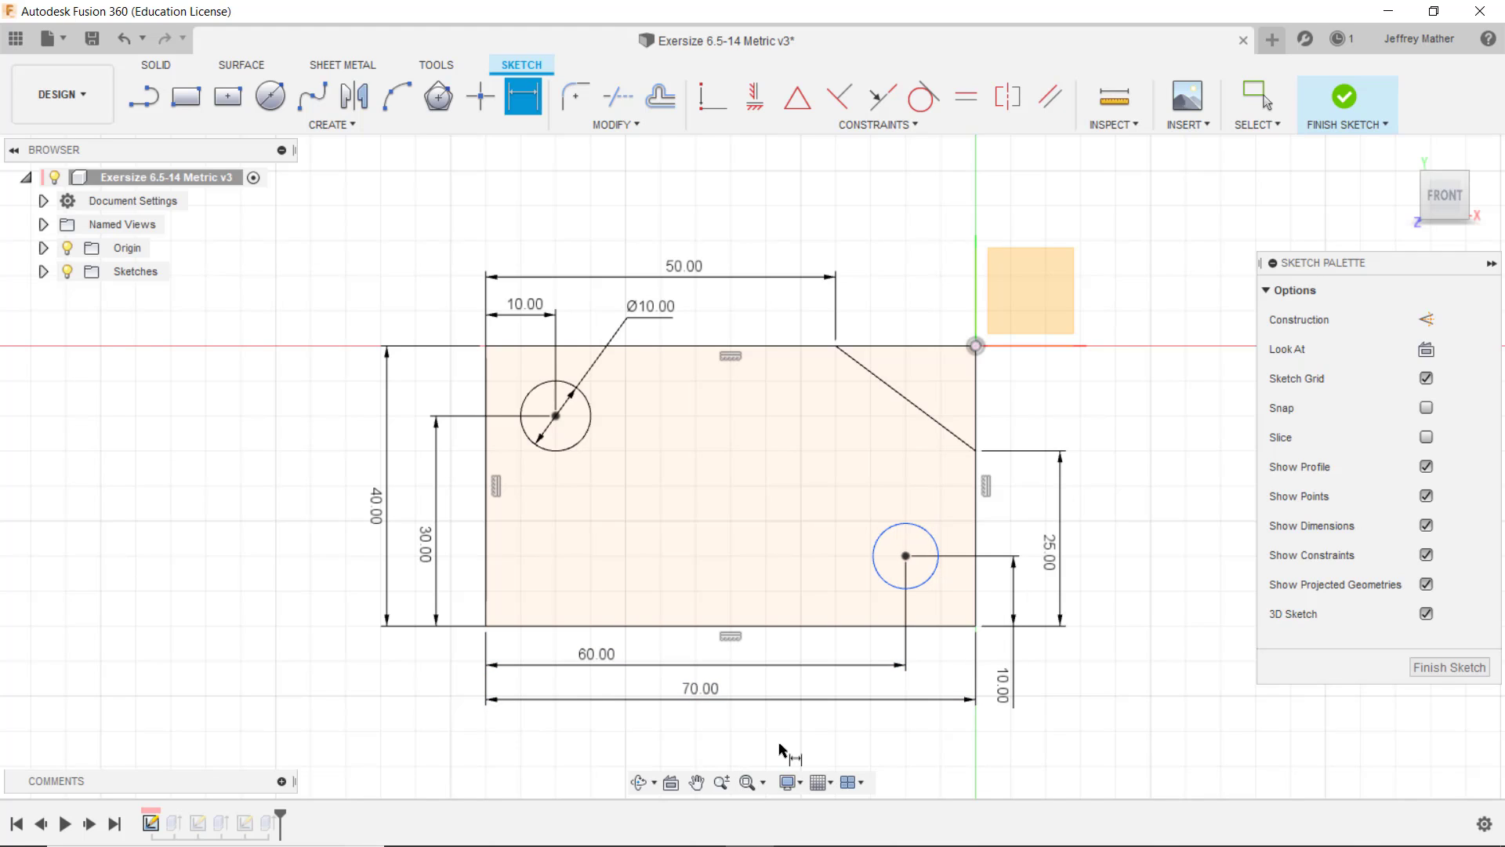
{"action": "key", "text": "Escape"}
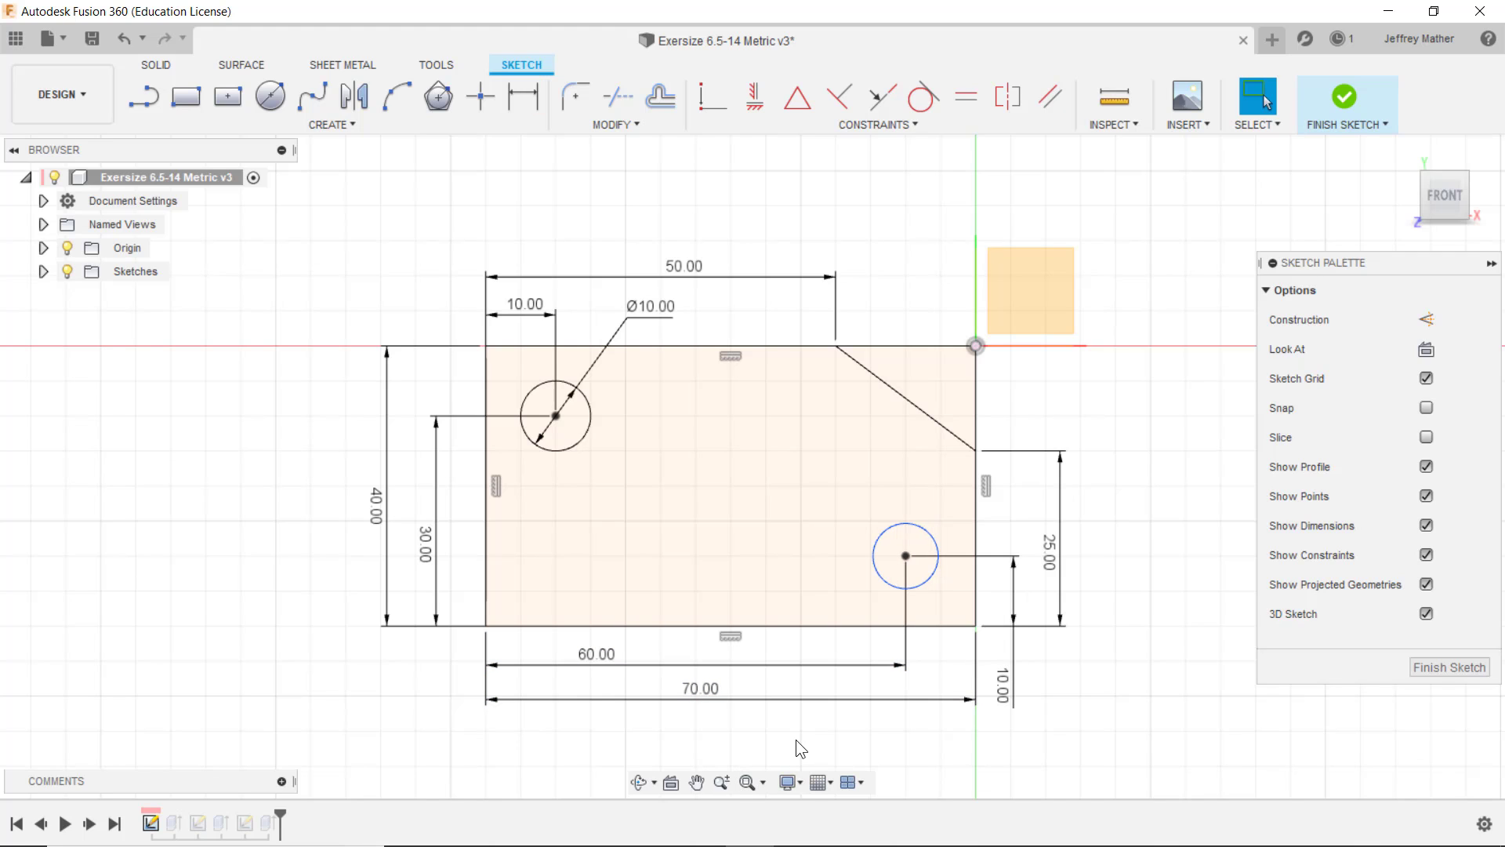
Apply an Equal constraint between the lower-right circle and the 10 mm upper-left circle, and finish the sketch
{"action": "left_click", "coordinate": [966, 96]}
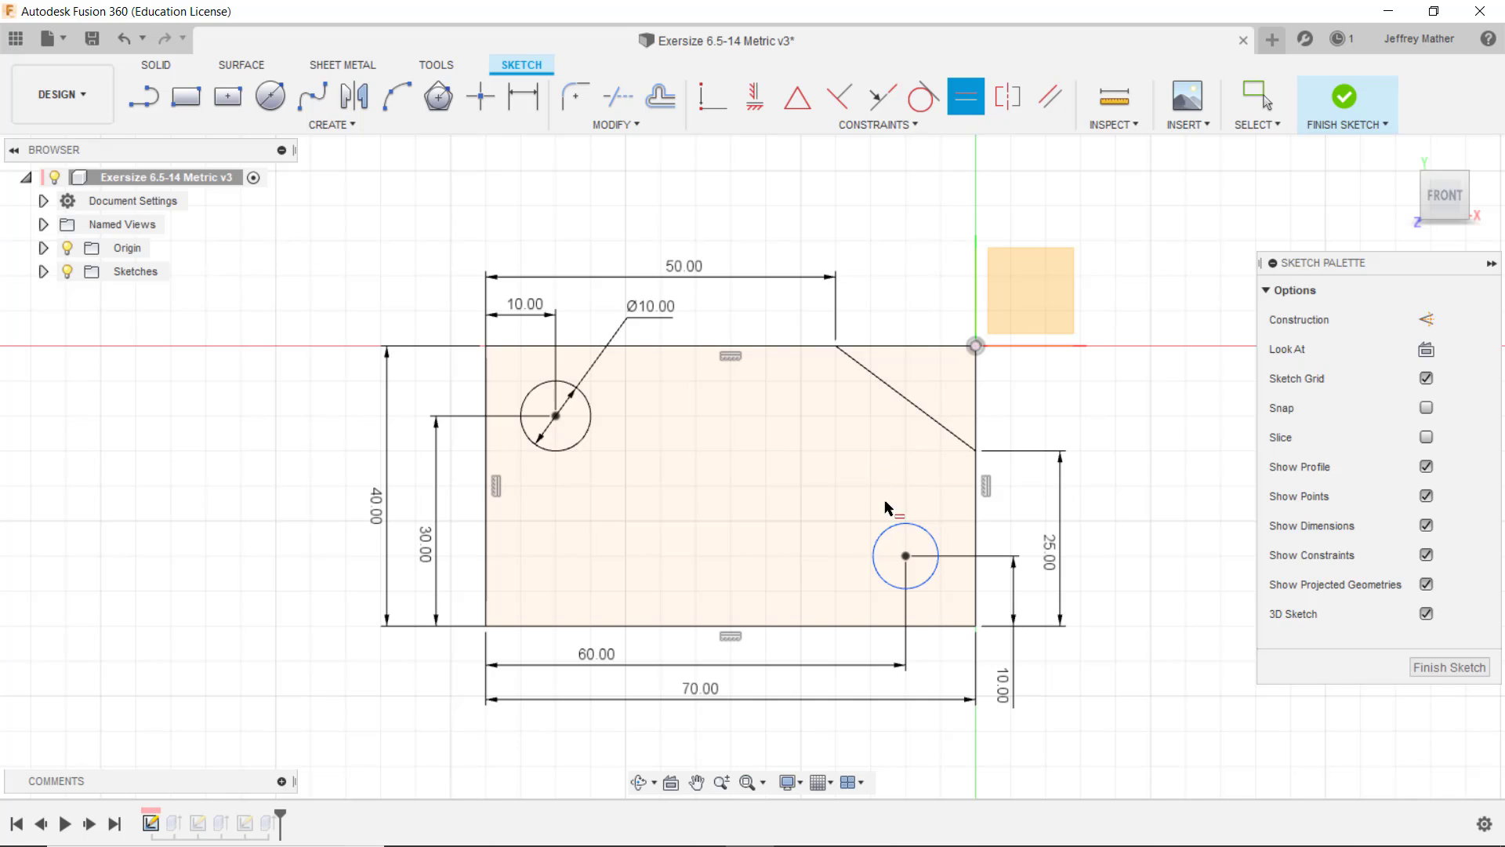
{"action": "left_click", "coordinate": [883, 536]}
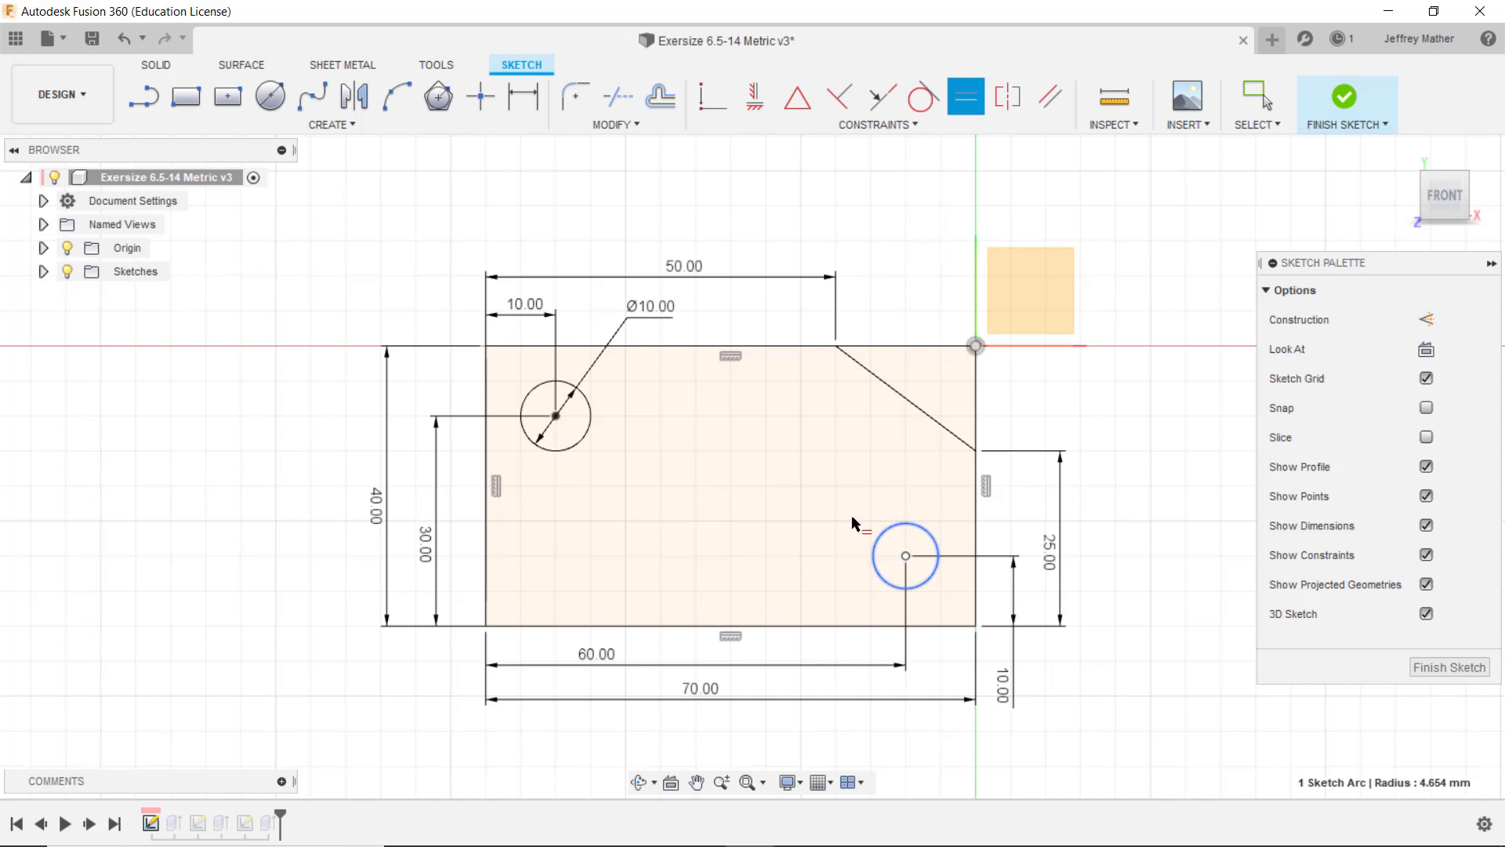
{"action": "left_click", "coordinate": [578, 442]}
{"action": "right_click", "coordinate": [902, 202]}
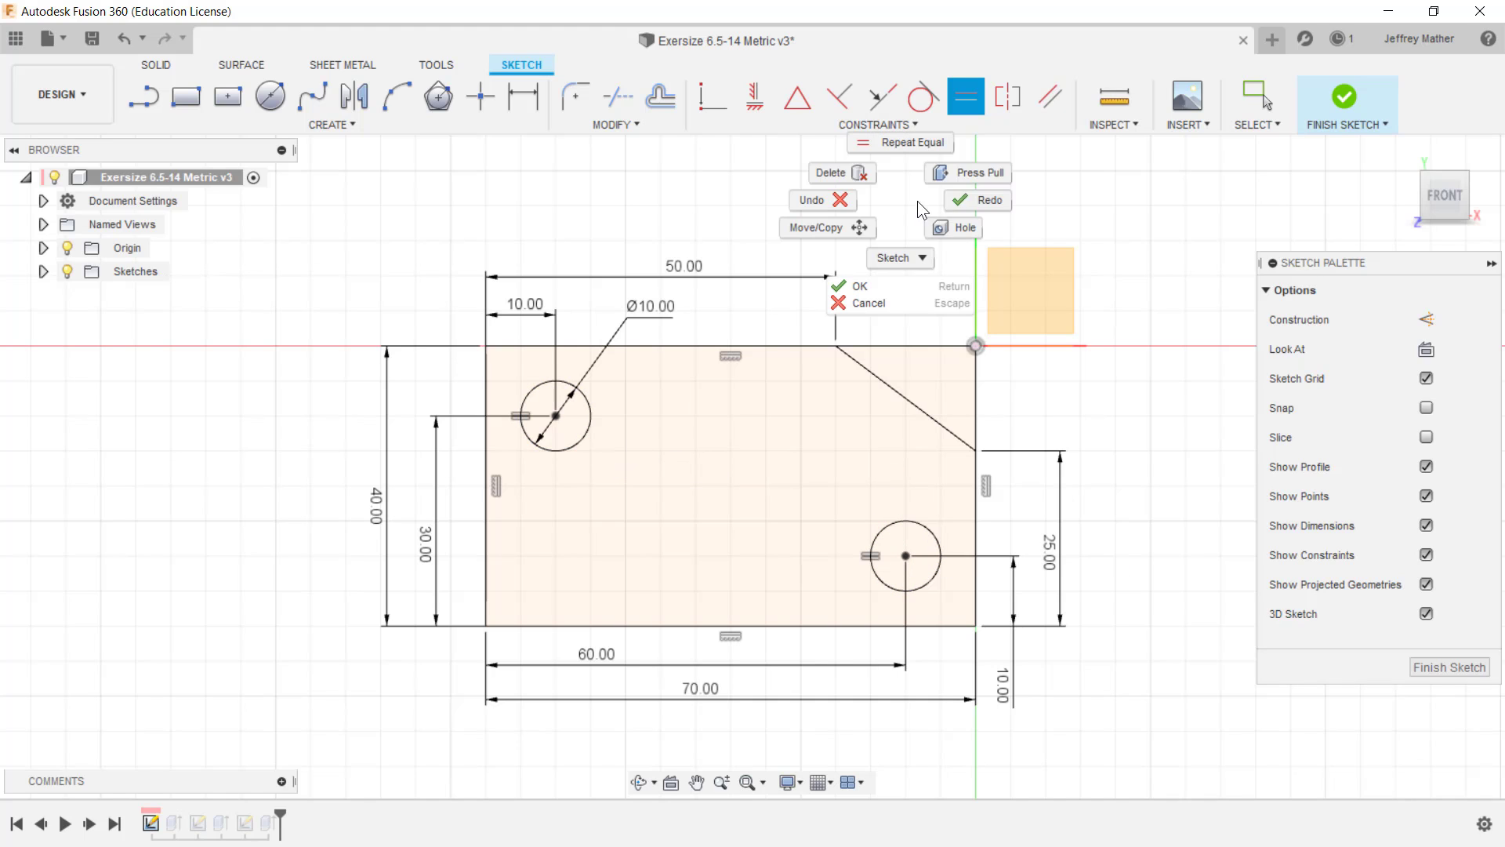
{"action": "left_click", "coordinate": [973, 203]}
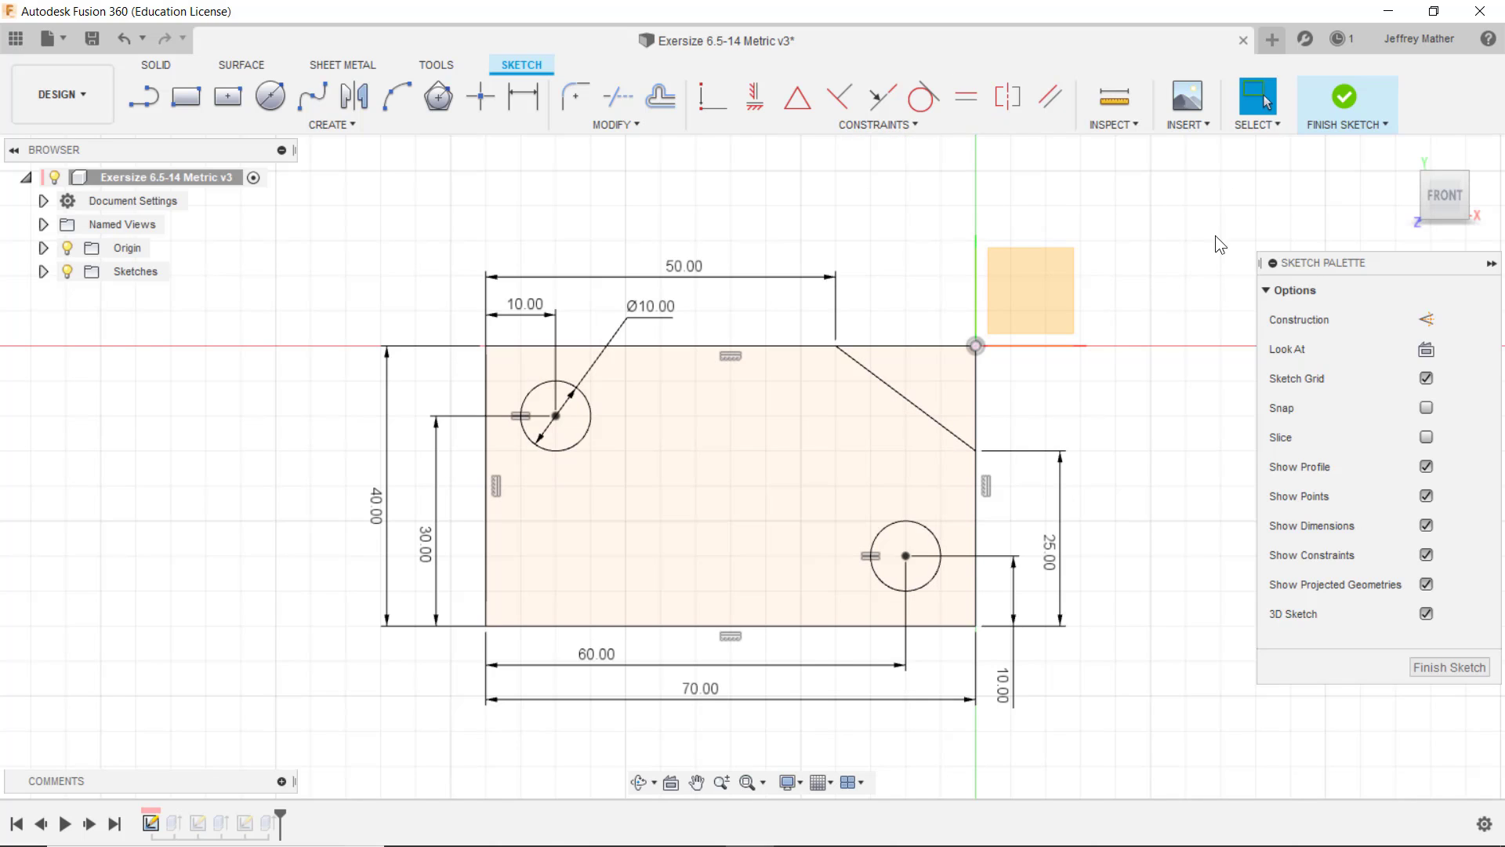
{"action": "left_click", "coordinate": [1346, 98]}
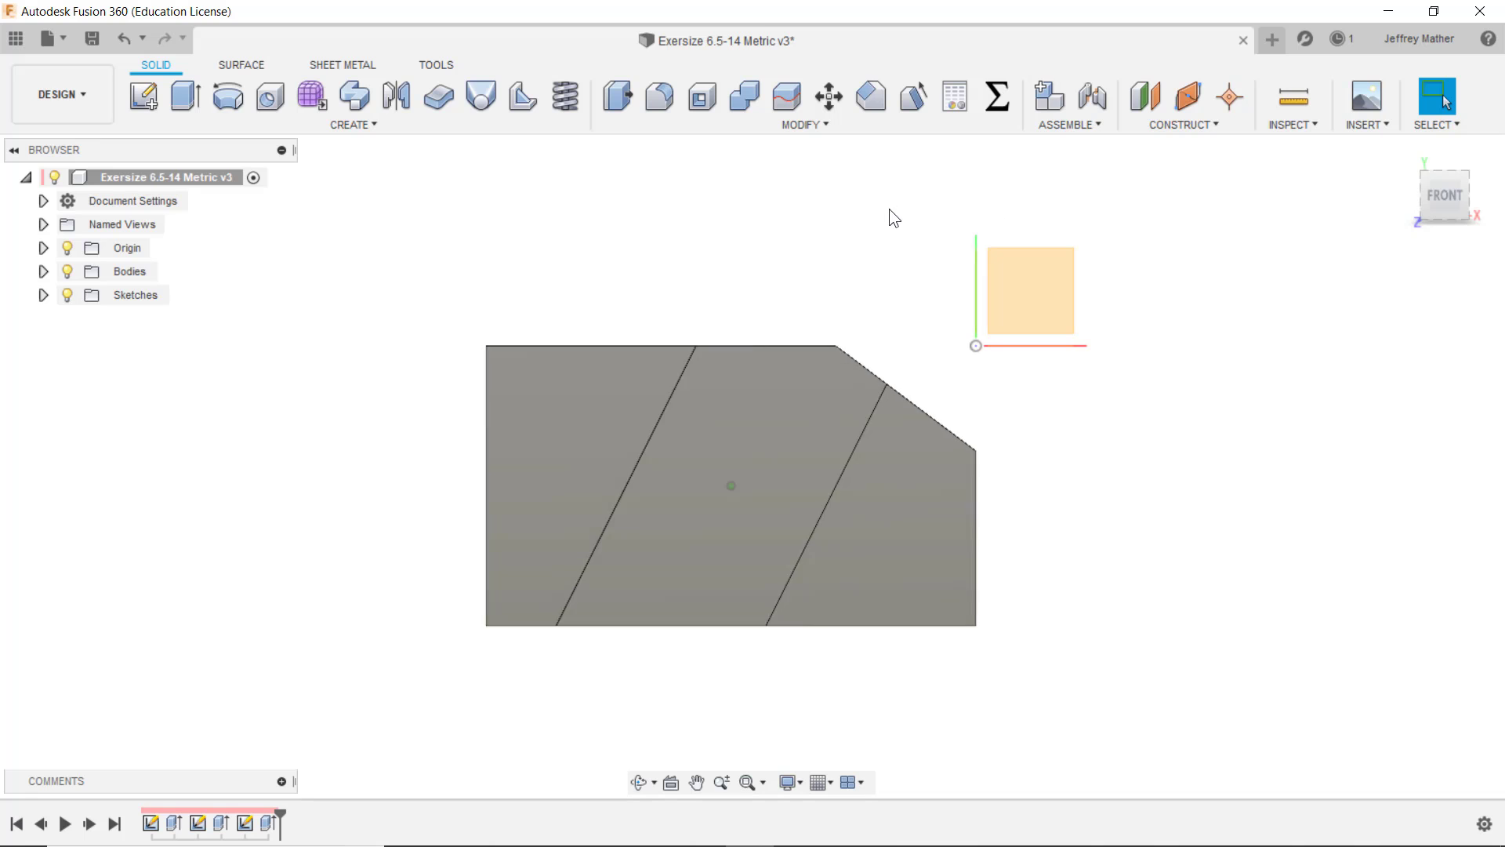
{"action": "middle_click_drag", "start_coordinate": [889, 208], "coordinate": [365, 632], "text": "shift"}
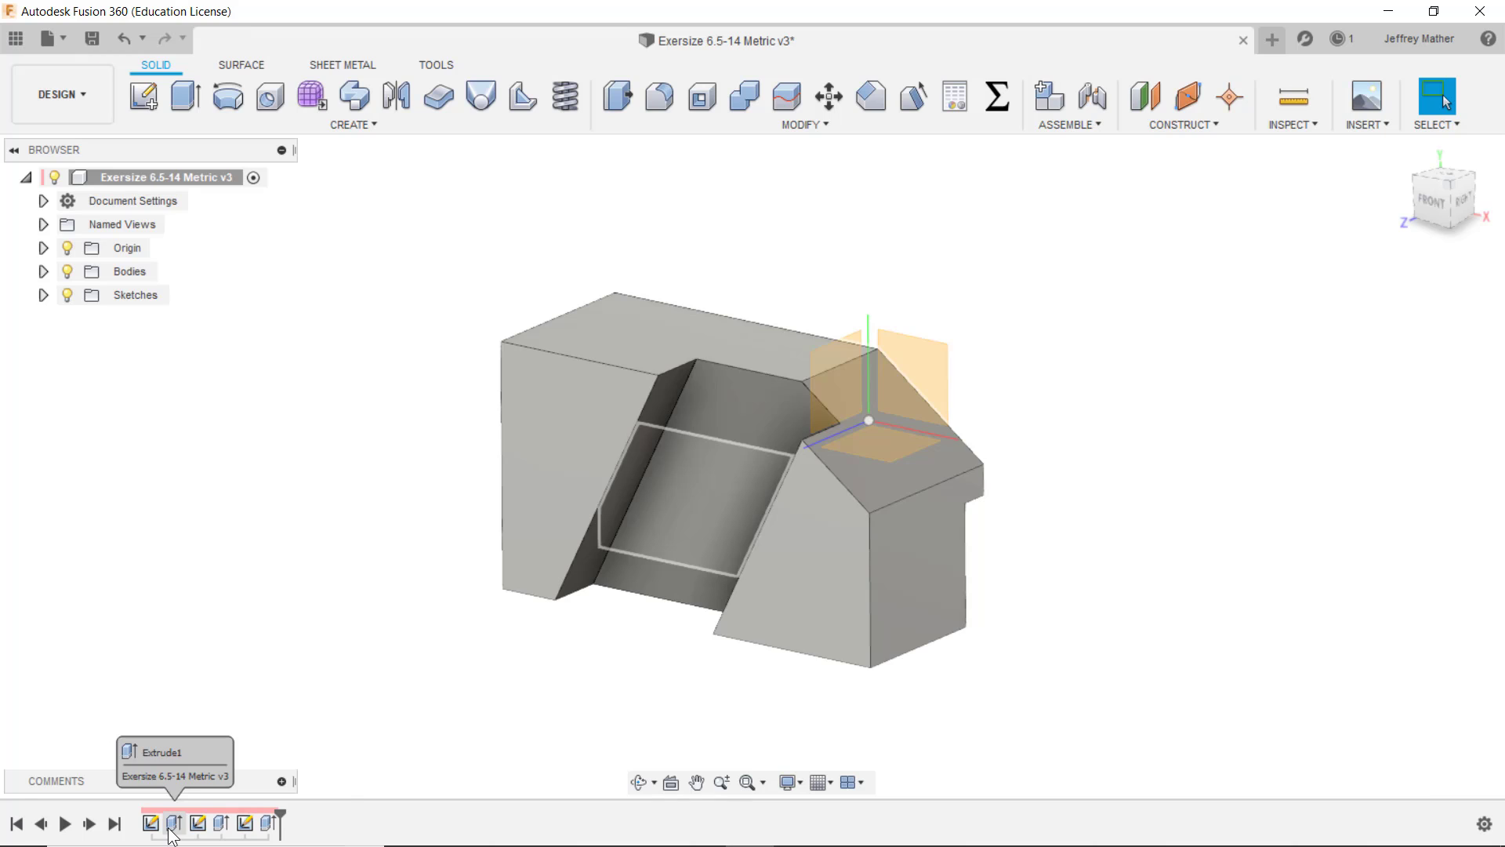
{"action": "right_click", "coordinate": [172, 832]}
{"action": "left_click", "coordinate": [218, 637]}
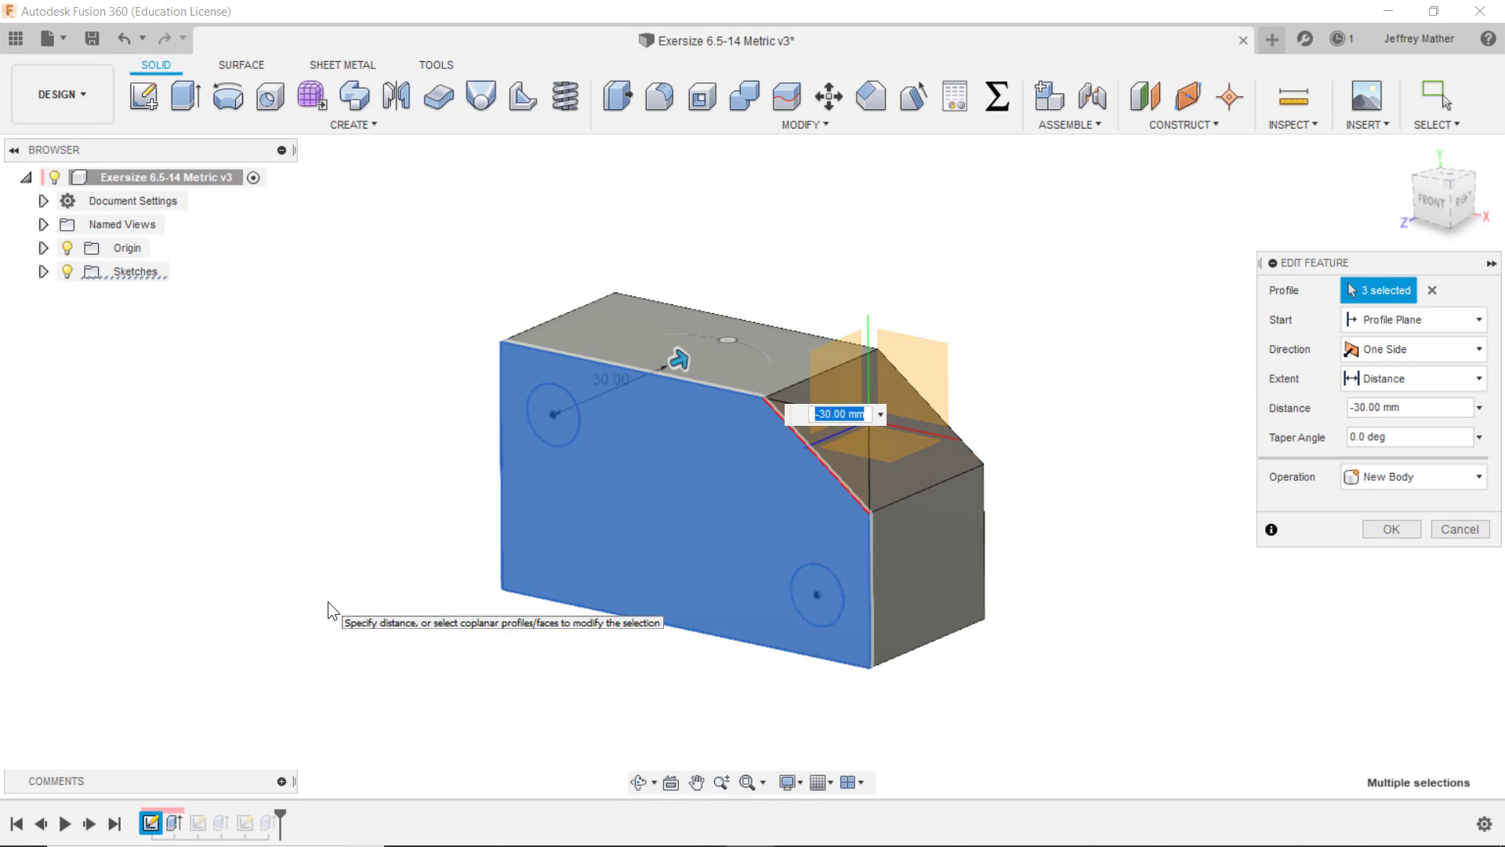
{"action": "left_click", "coordinate": [560, 518]}
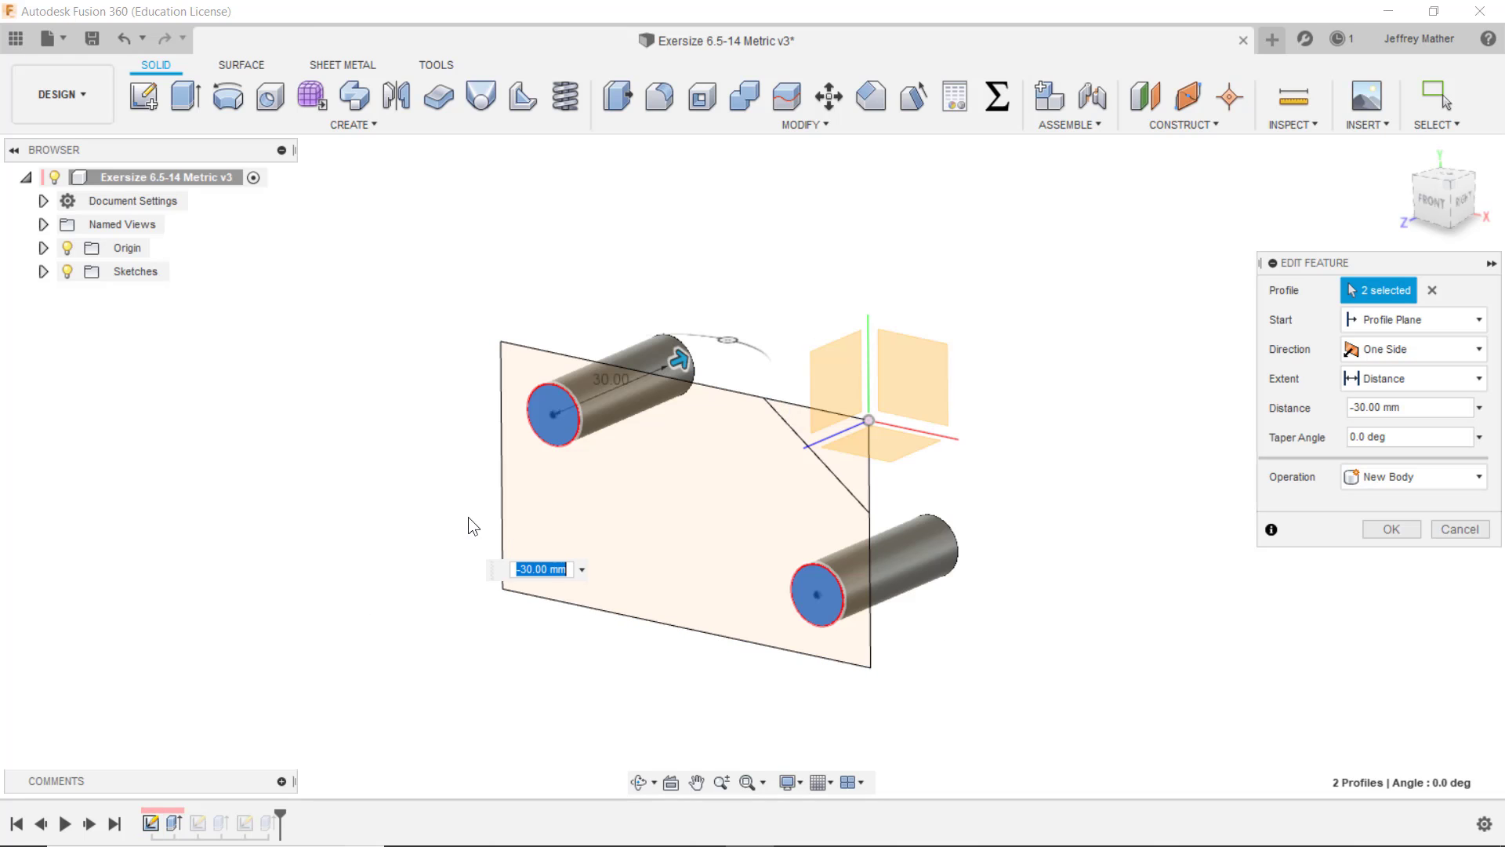
{"action": "left_click", "coordinate": [557, 435]}
{"action": "left_click", "coordinate": [817, 605]}
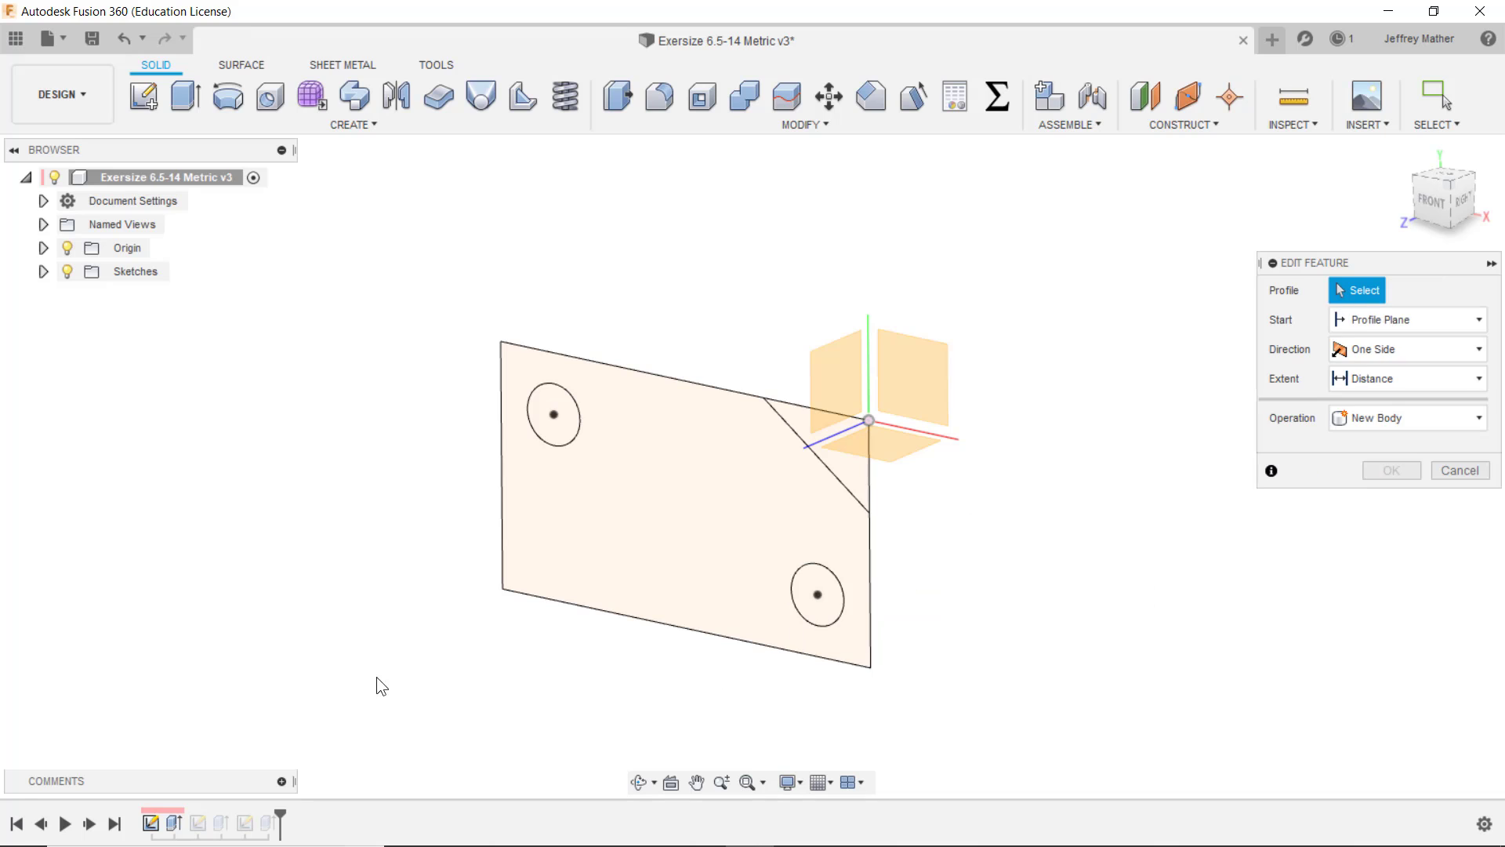
{"action": "left_click", "coordinate": [573, 536]}
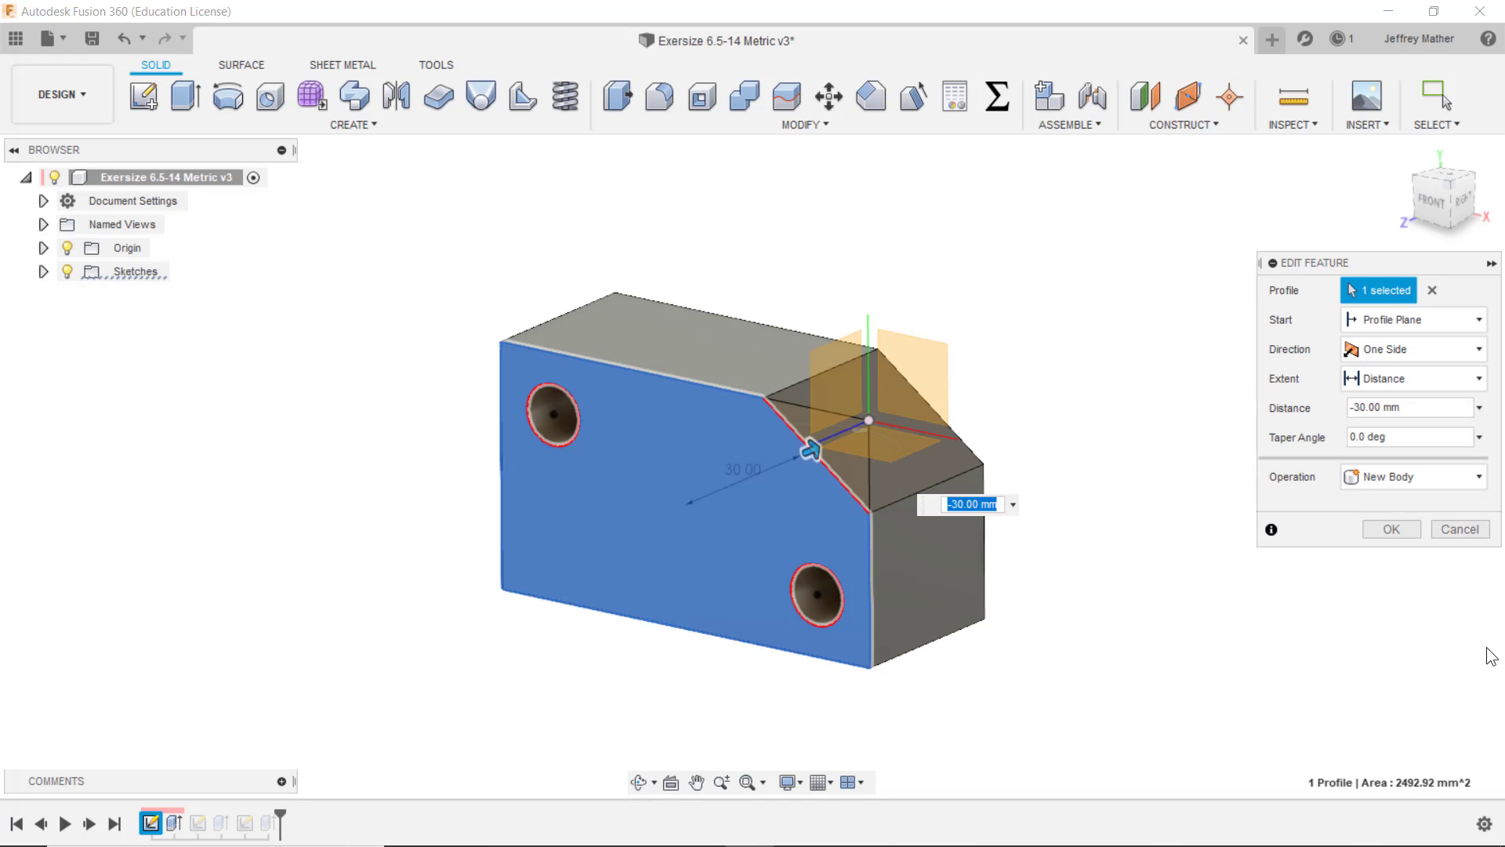
{"action": "left_click", "coordinate": [1463, 533]}
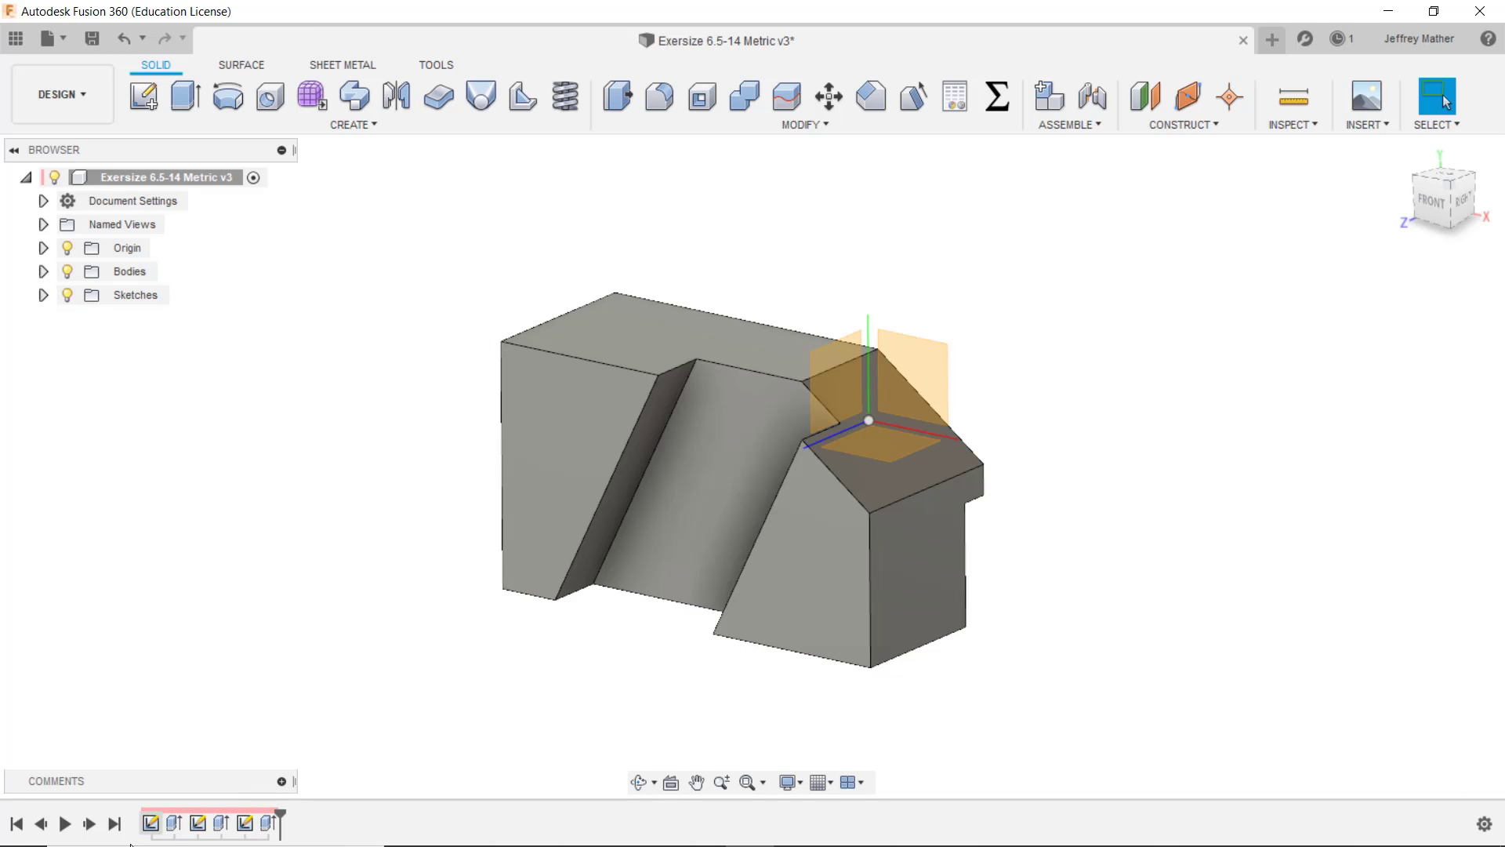
Edit the block's base extrusion and remove both circle profiles from its selection to form two through holes
{"action": "left_click", "coordinate": [172, 831]}
{"action": "right_click", "coordinate": [171, 831]}
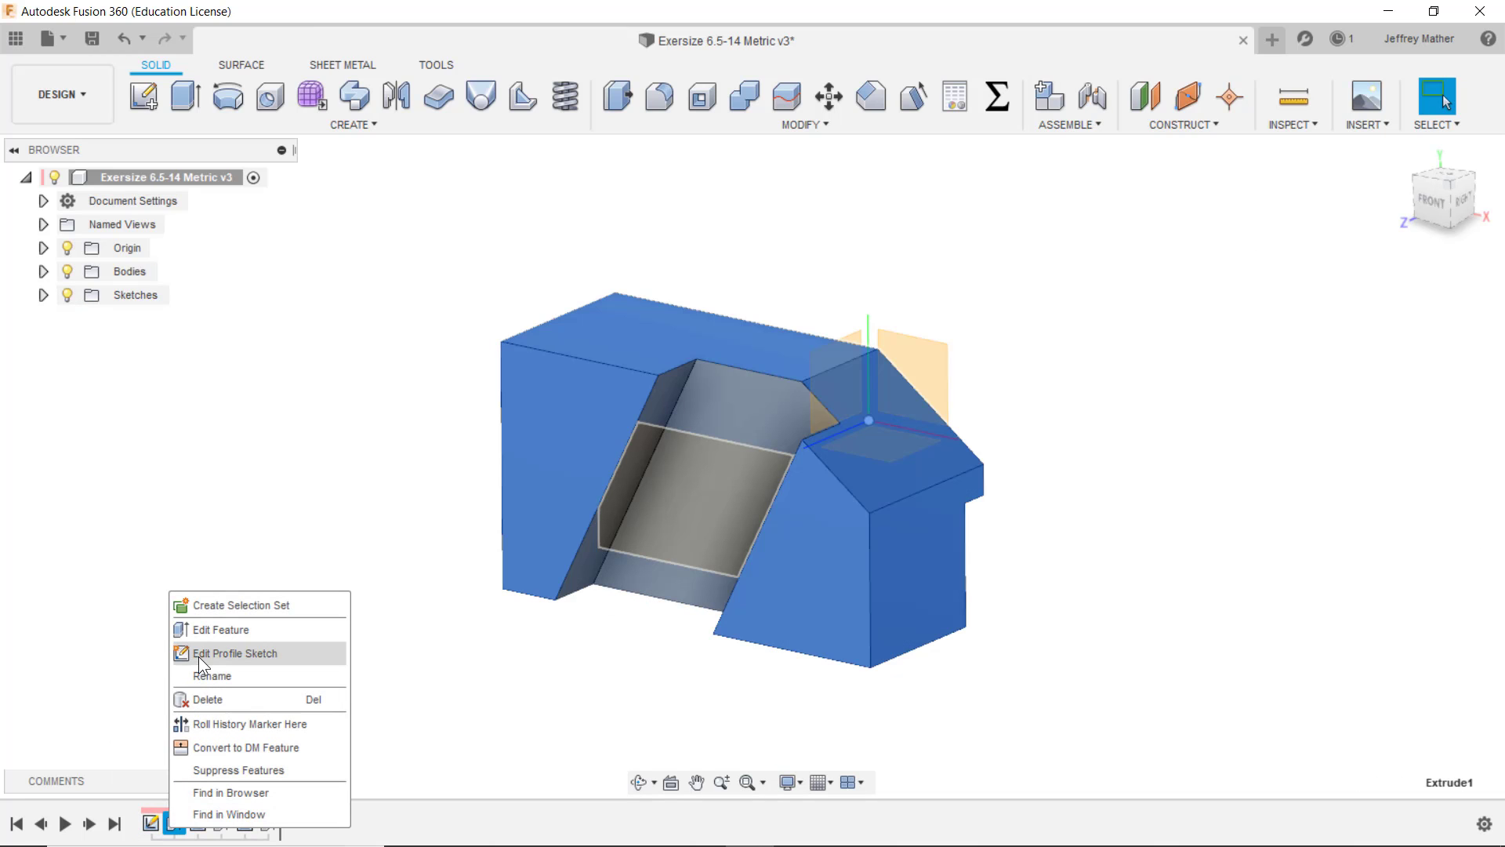
{"action": "left_click", "coordinate": [210, 624]}
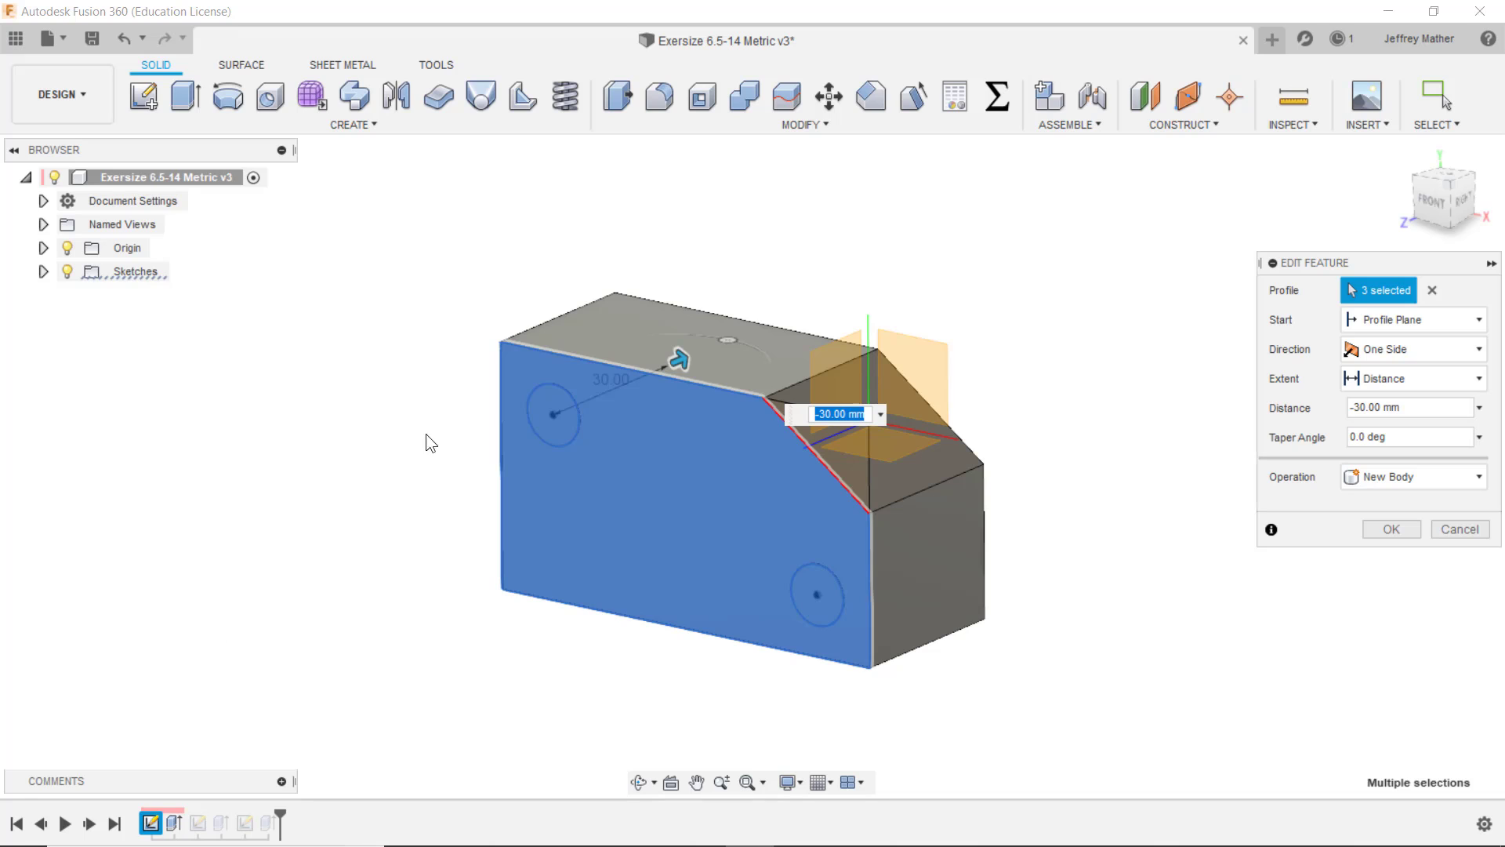
{"action": "left_click", "coordinate": [544, 427]}
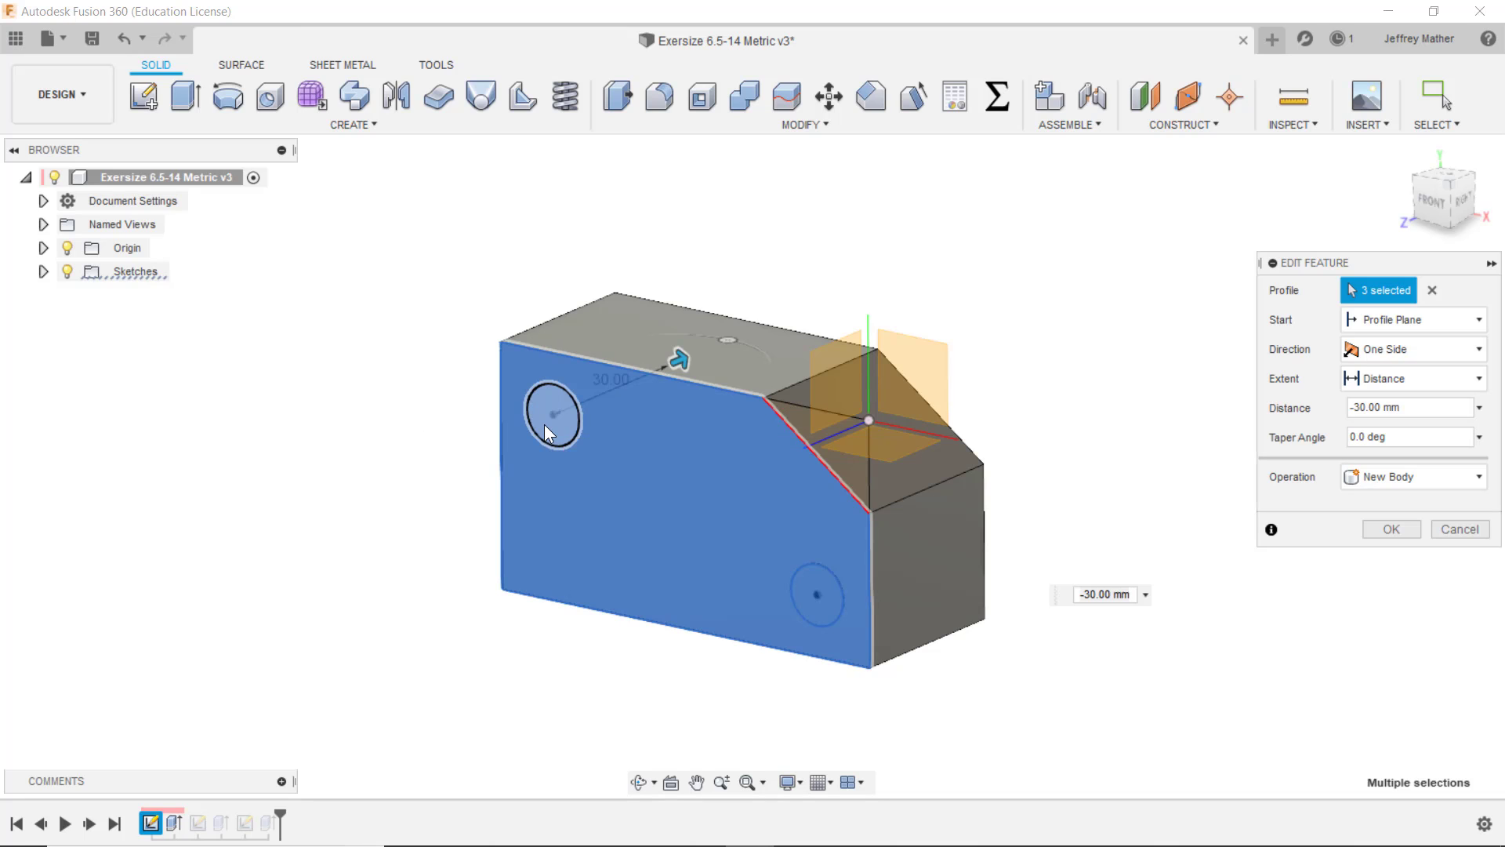
{"action": "left_click", "coordinate": [808, 582]}
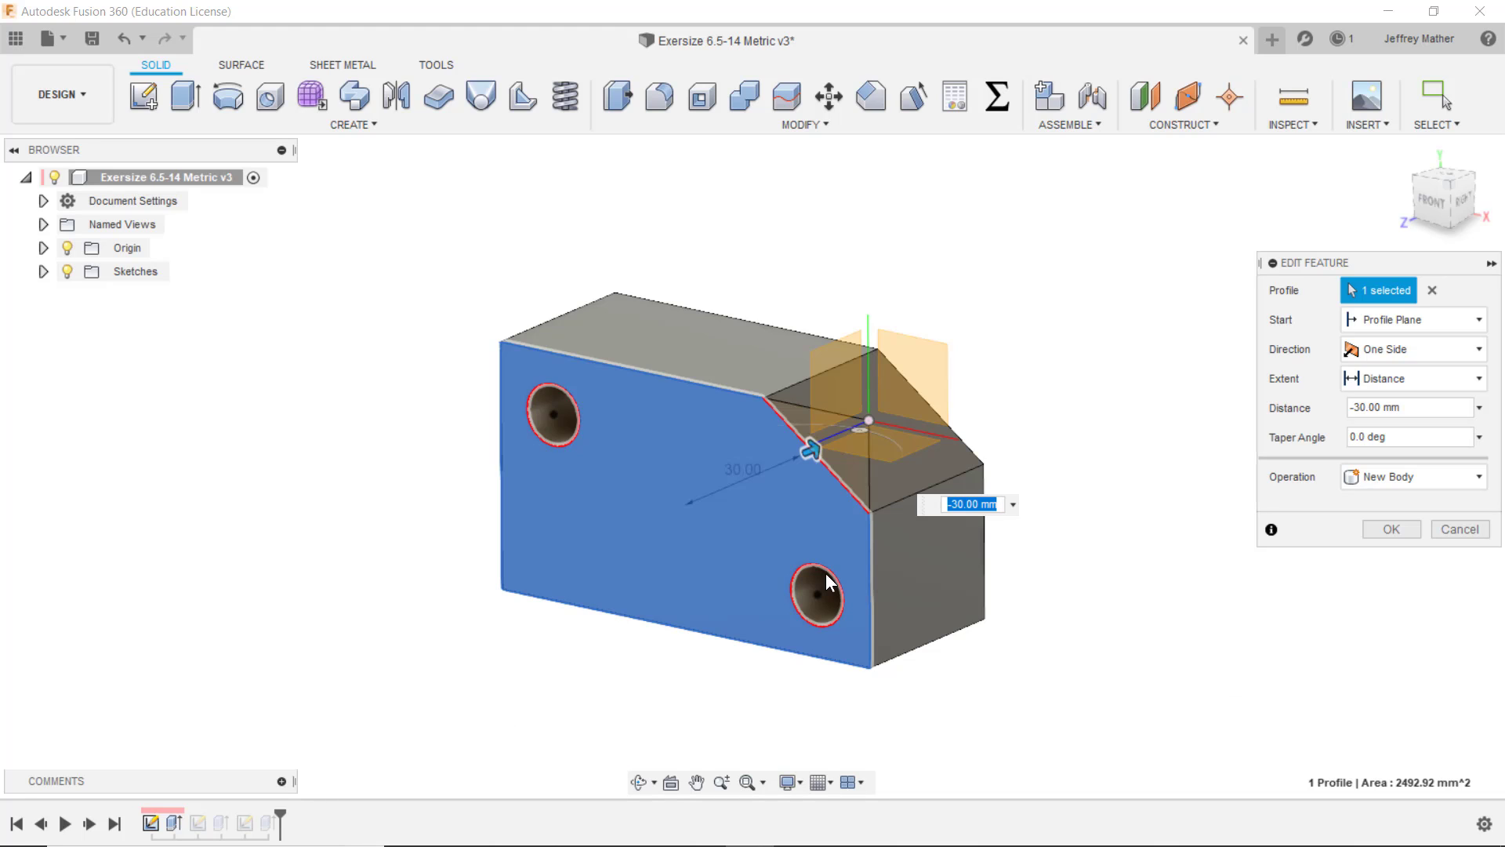
{"action": "left_click", "coordinate": [1411, 527]}
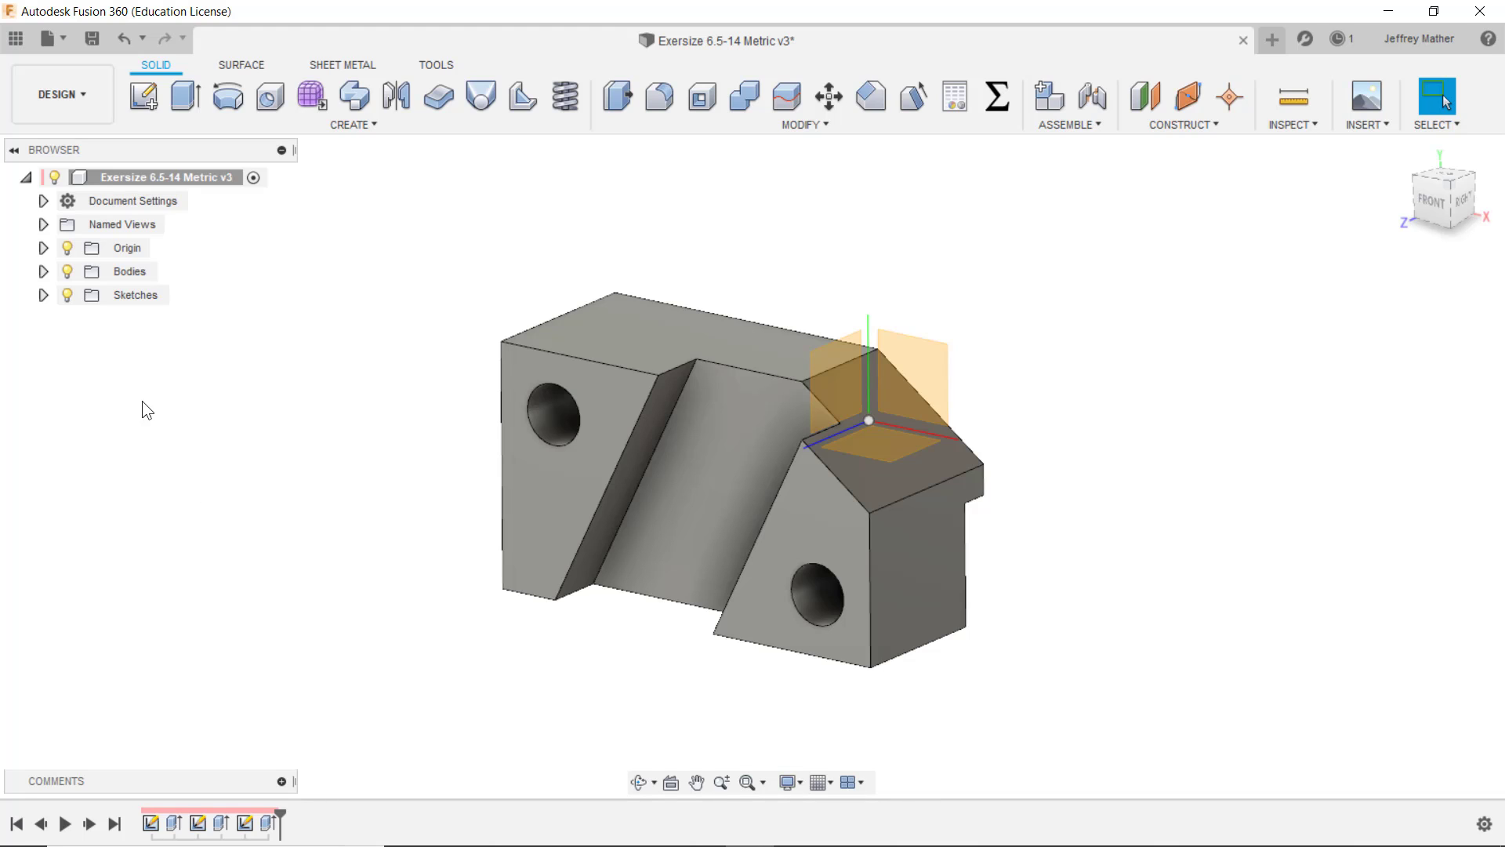
Hide the origin geometry and save the design as a new version
{"action": "left_click", "coordinate": [67, 247]}
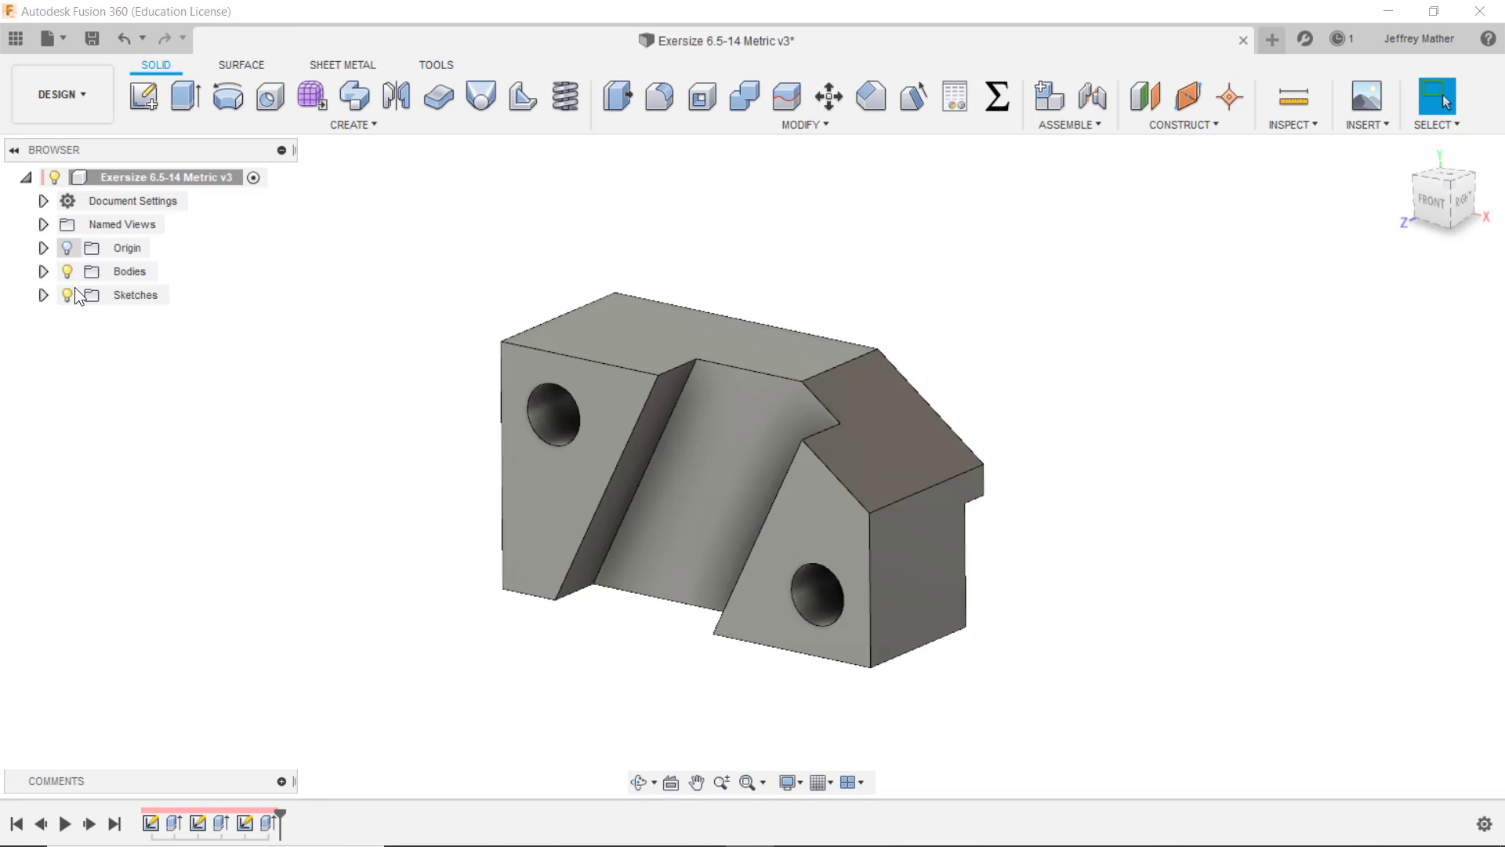
{"action": "left_click", "coordinate": [91, 38]}
{"action": "left_click", "coordinate": [760, 453]}
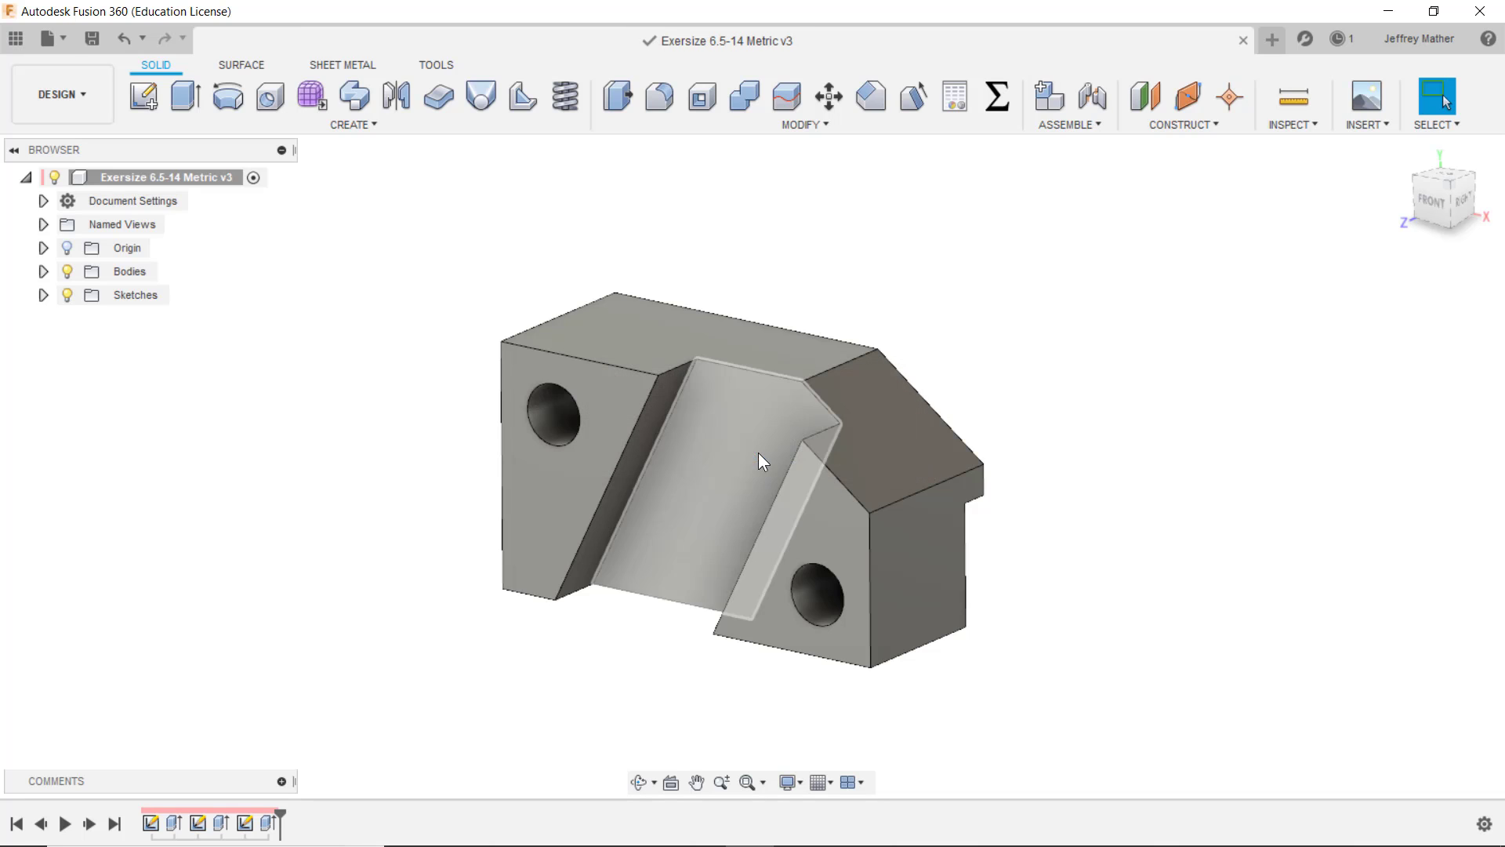
View the finished part from the front and from the top
{"action": "left_click", "coordinate": [1428, 198]}
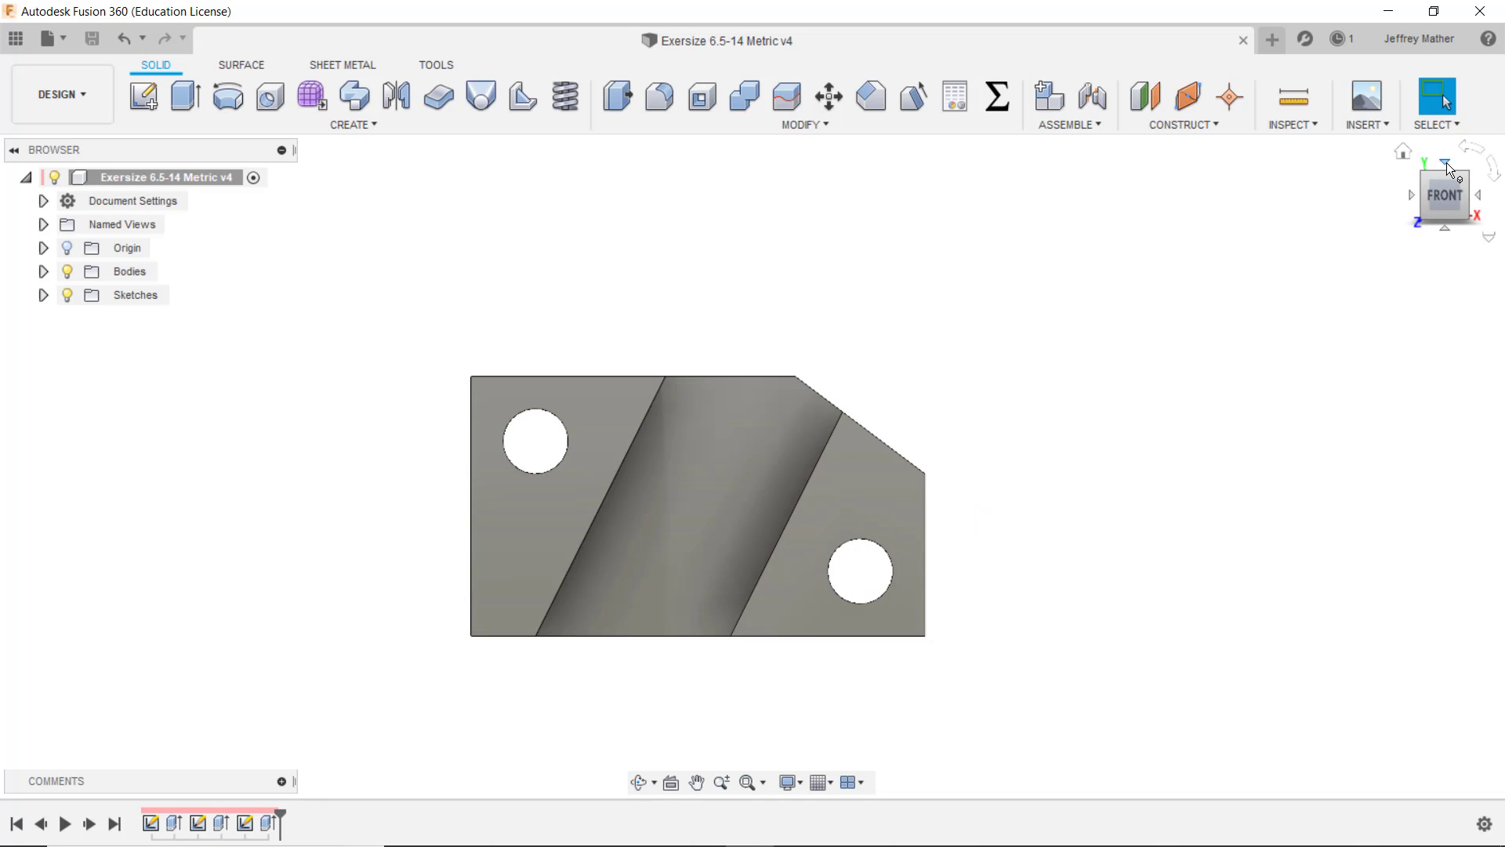
{"action": "left_click", "coordinate": [1447, 163]}
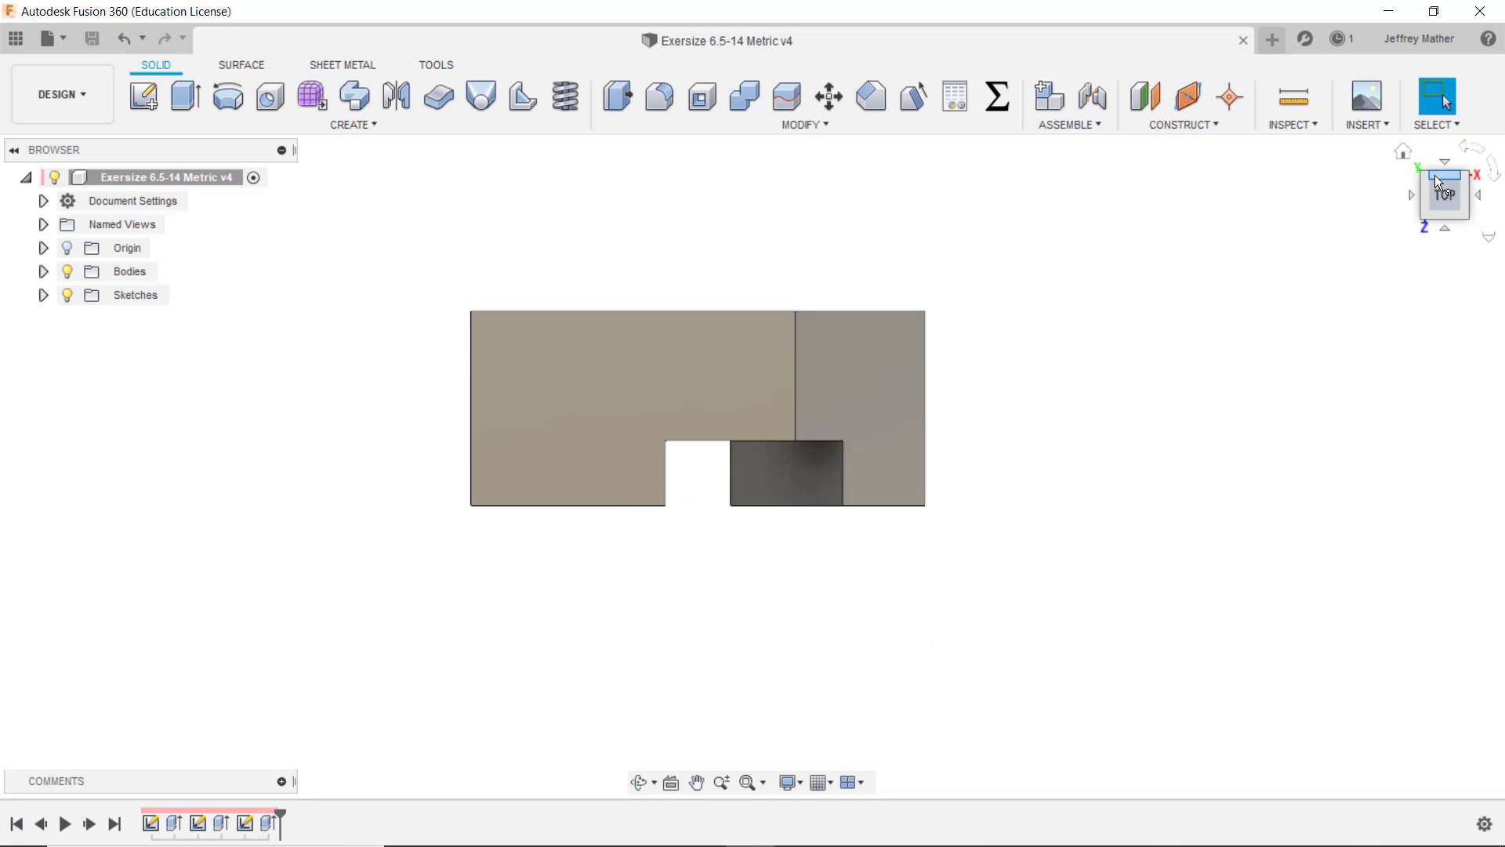
Inspect the part from the front and right side, and return to the isometric view
{"action": "left_click", "coordinate": [1448, 228]}
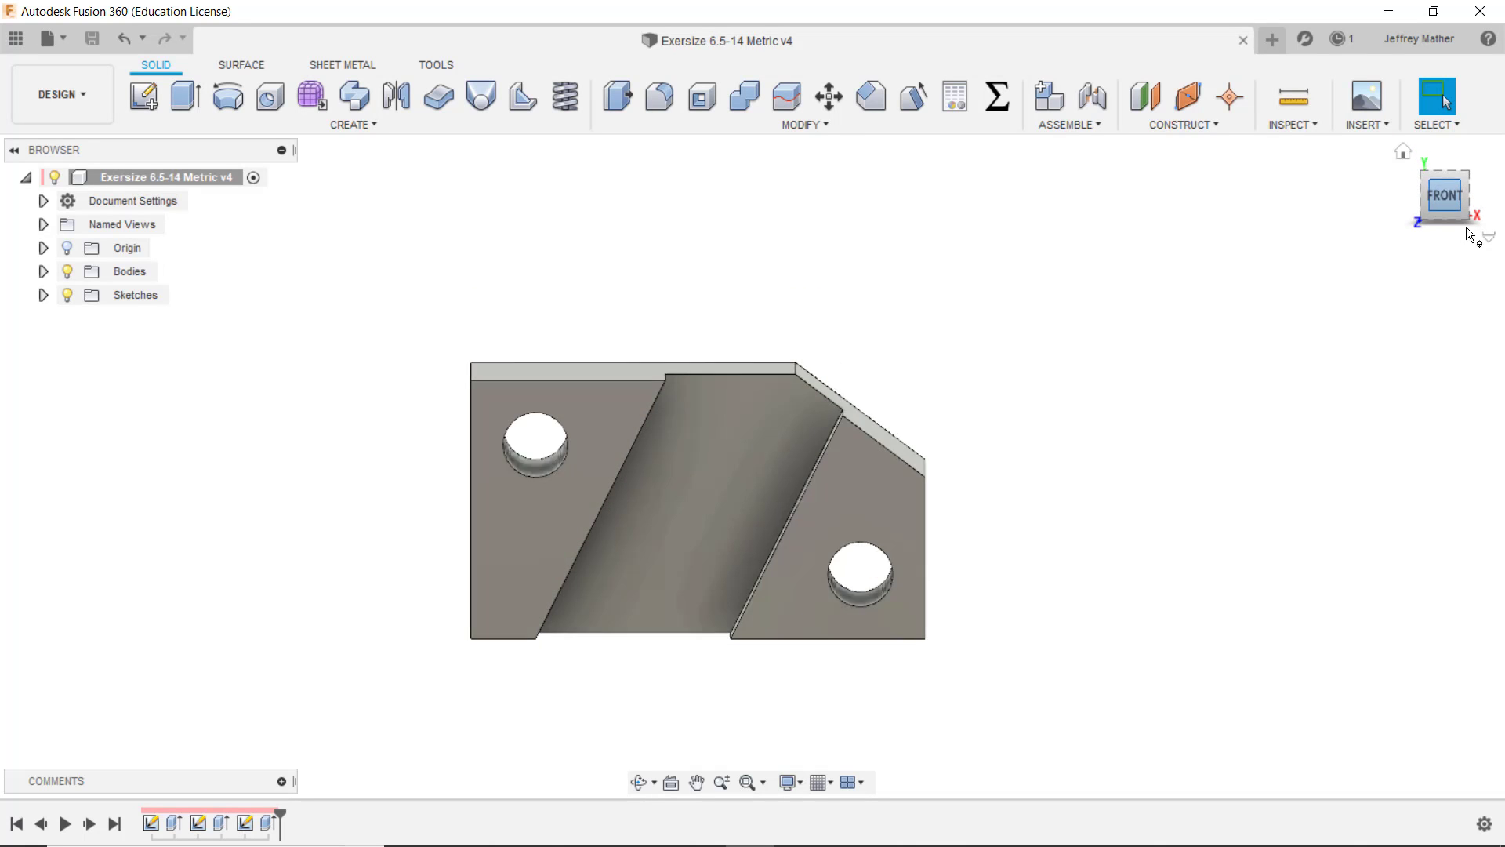
{"action": "left_click", "coordinate": [1478, 197]}
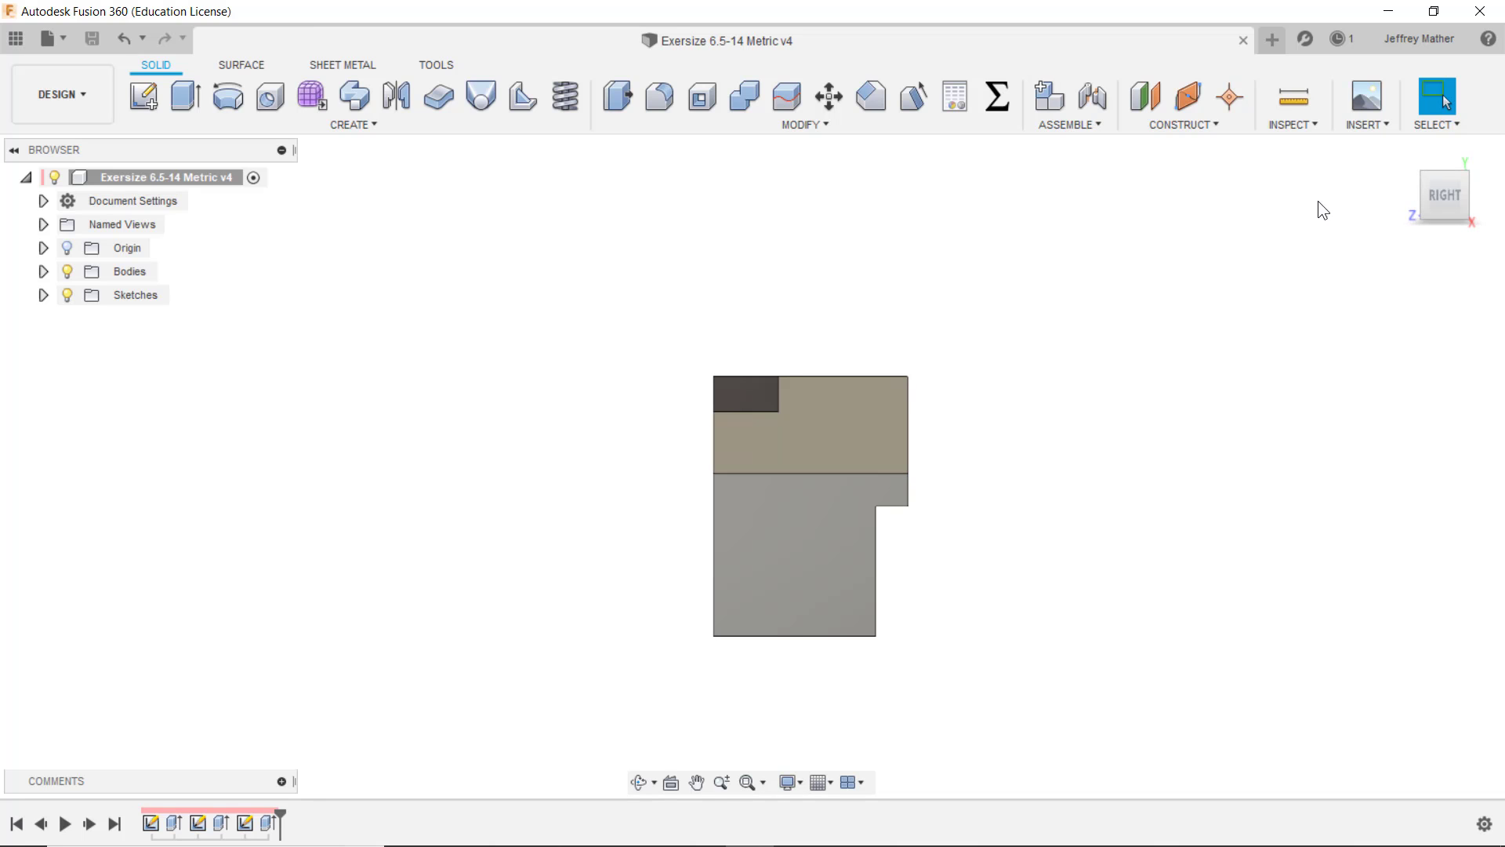
{"action": "left_click", "coordinate": [1422, 174]}
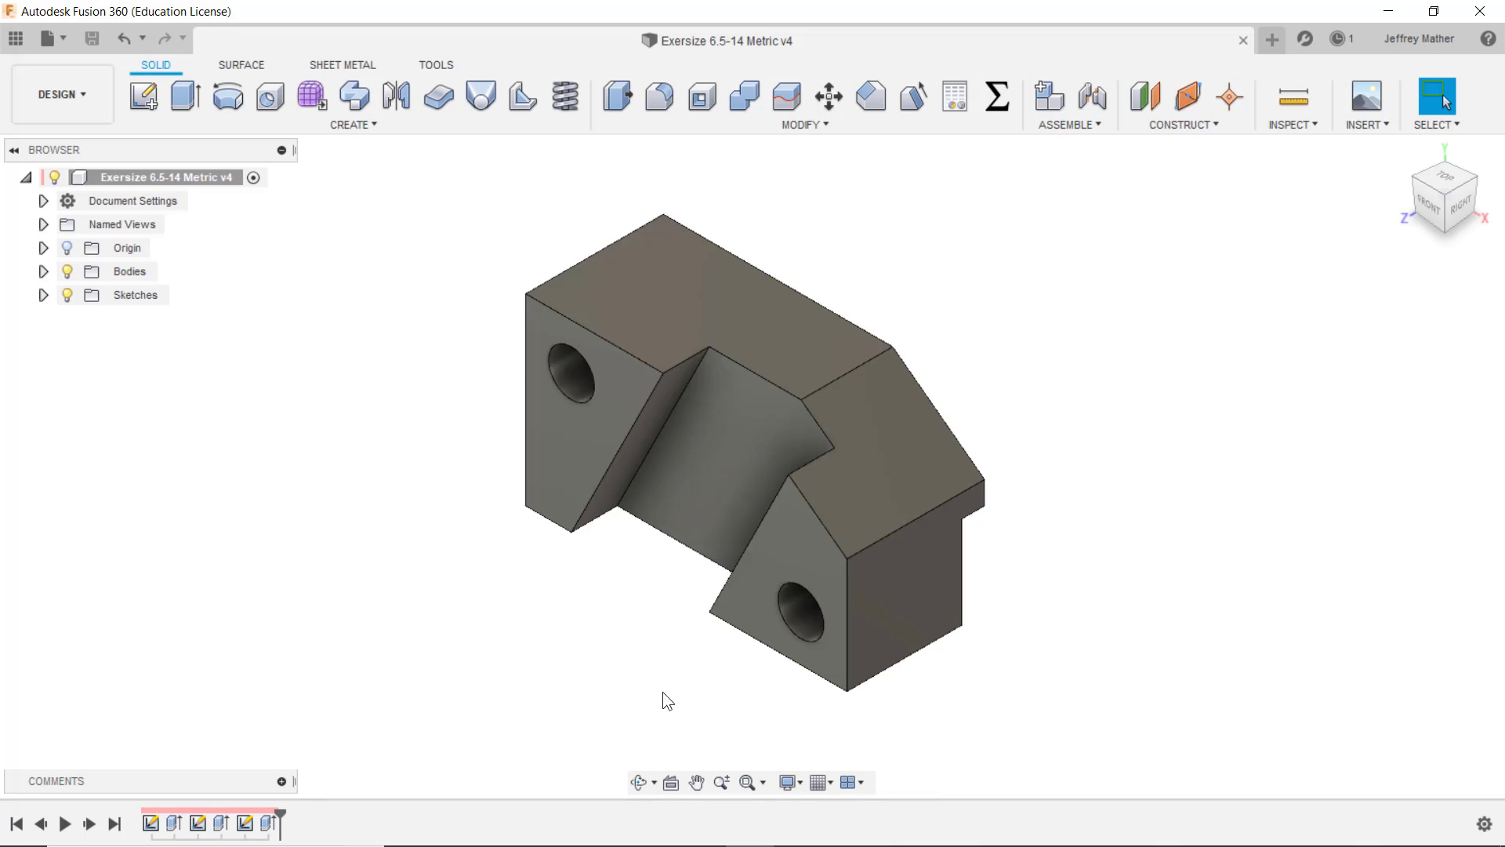
Display the part as Shaded with Hidden Edges, examine it from the front, and return to the isometric view
{"action": "left_click", "coordinate": [800, 781]}
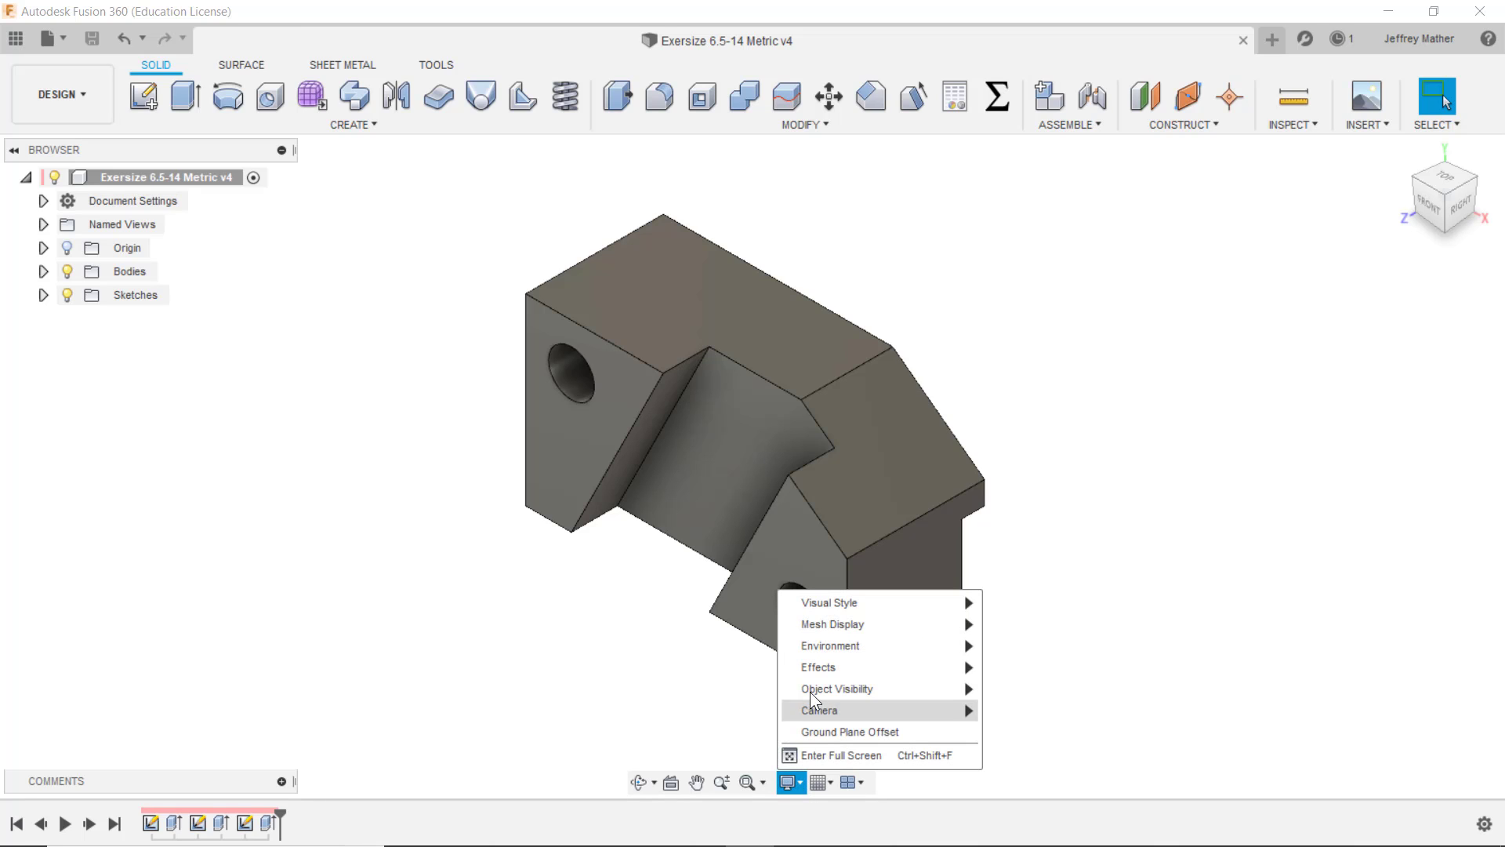
{"action": "mouse_move", "coordinate": [827, 602]}
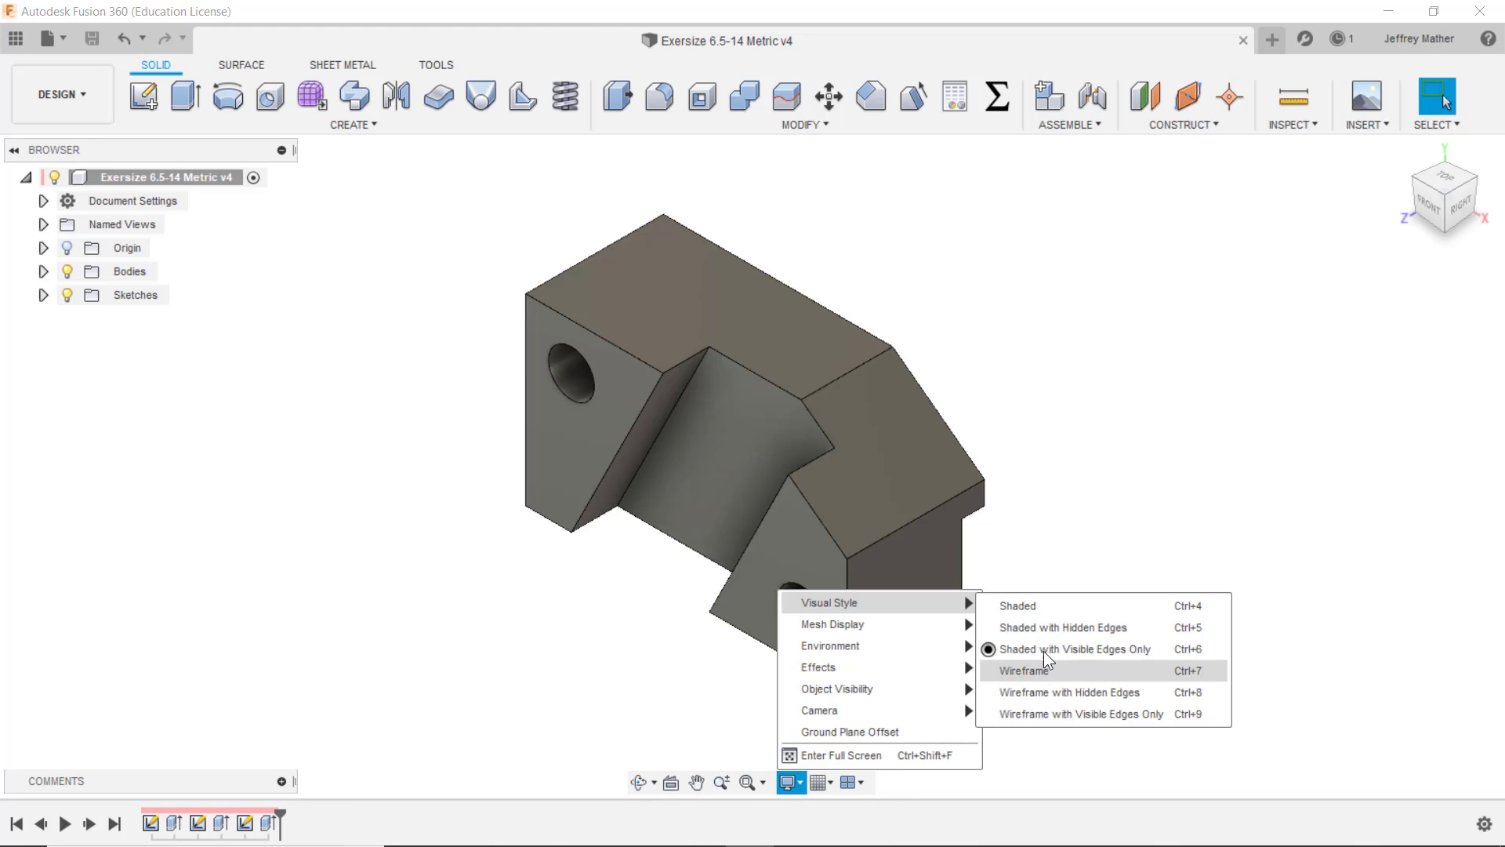
{"action": "left_click", "coordinate": [1043, 628]}
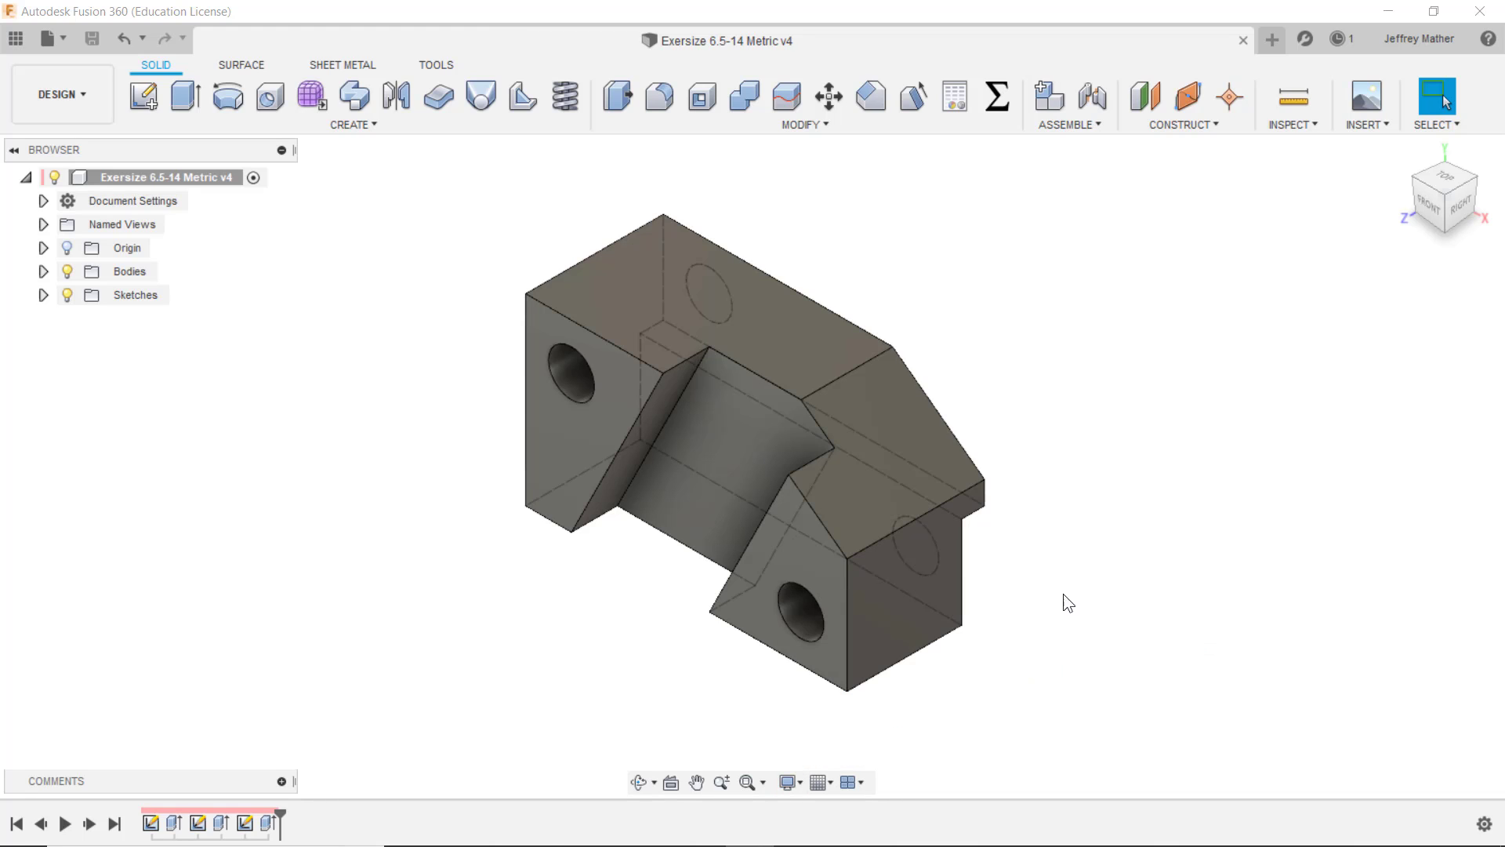
{"action": "left_click", "coordinate": [1426, 205]}
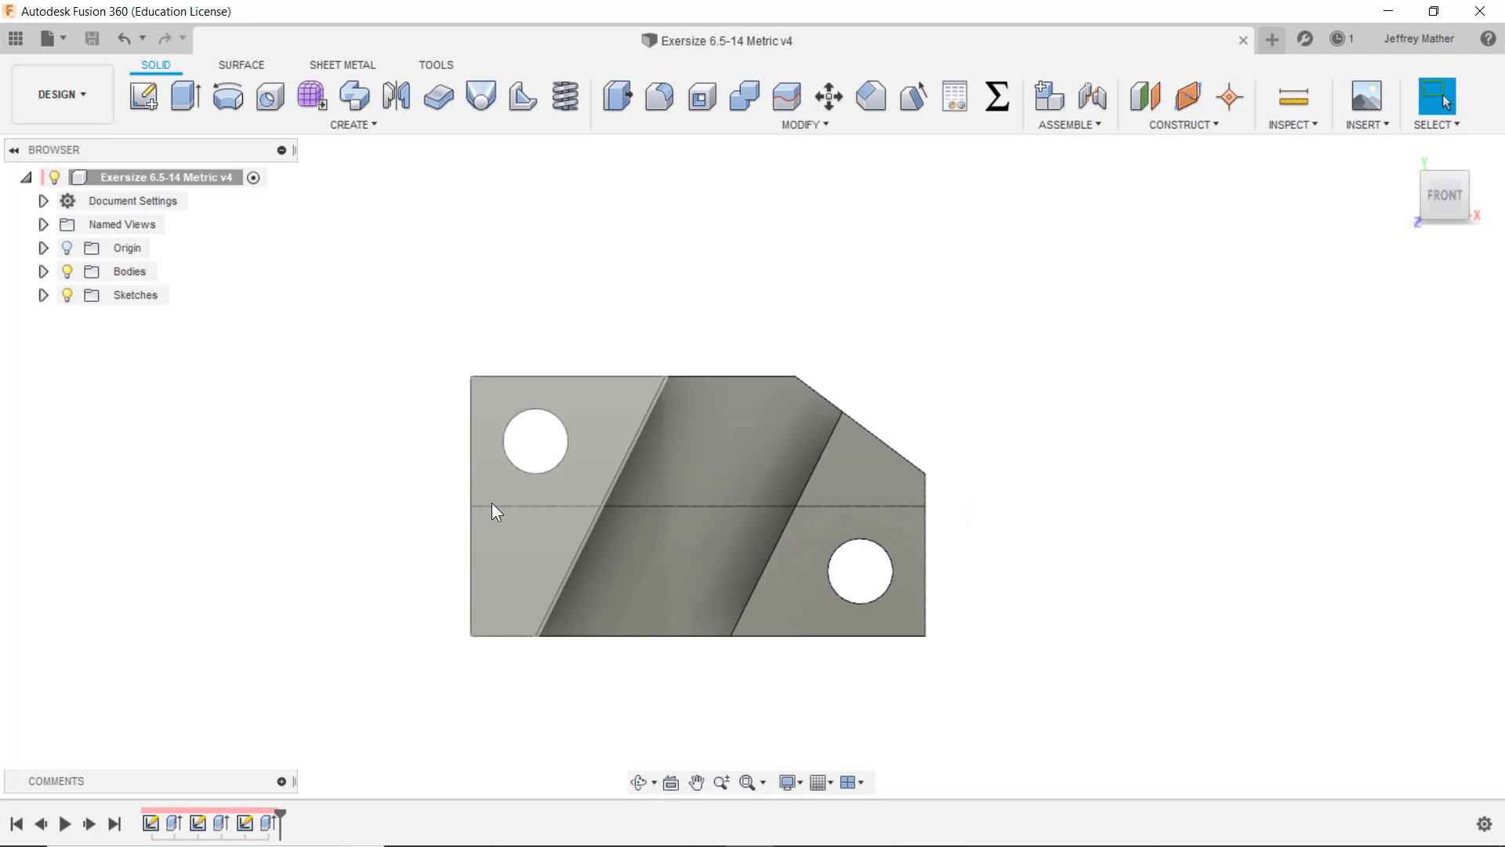
{"action": "left_click", "coordinate": [1471, 173]}
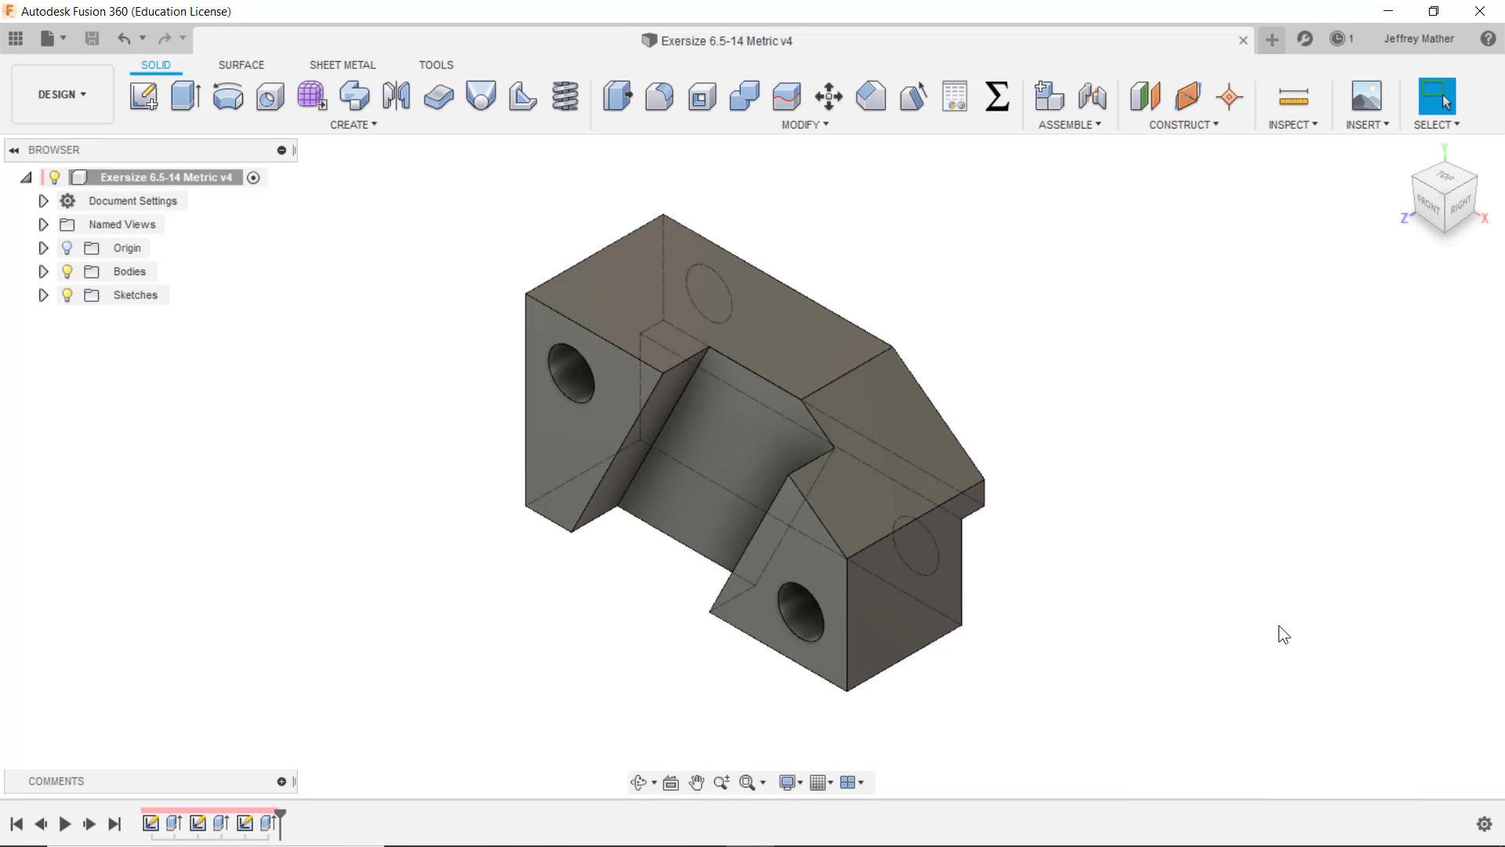
Set the part's visual style to Shaded with Visible Edges Only
{"action": "left_click", "coordinate": [790, 783]}
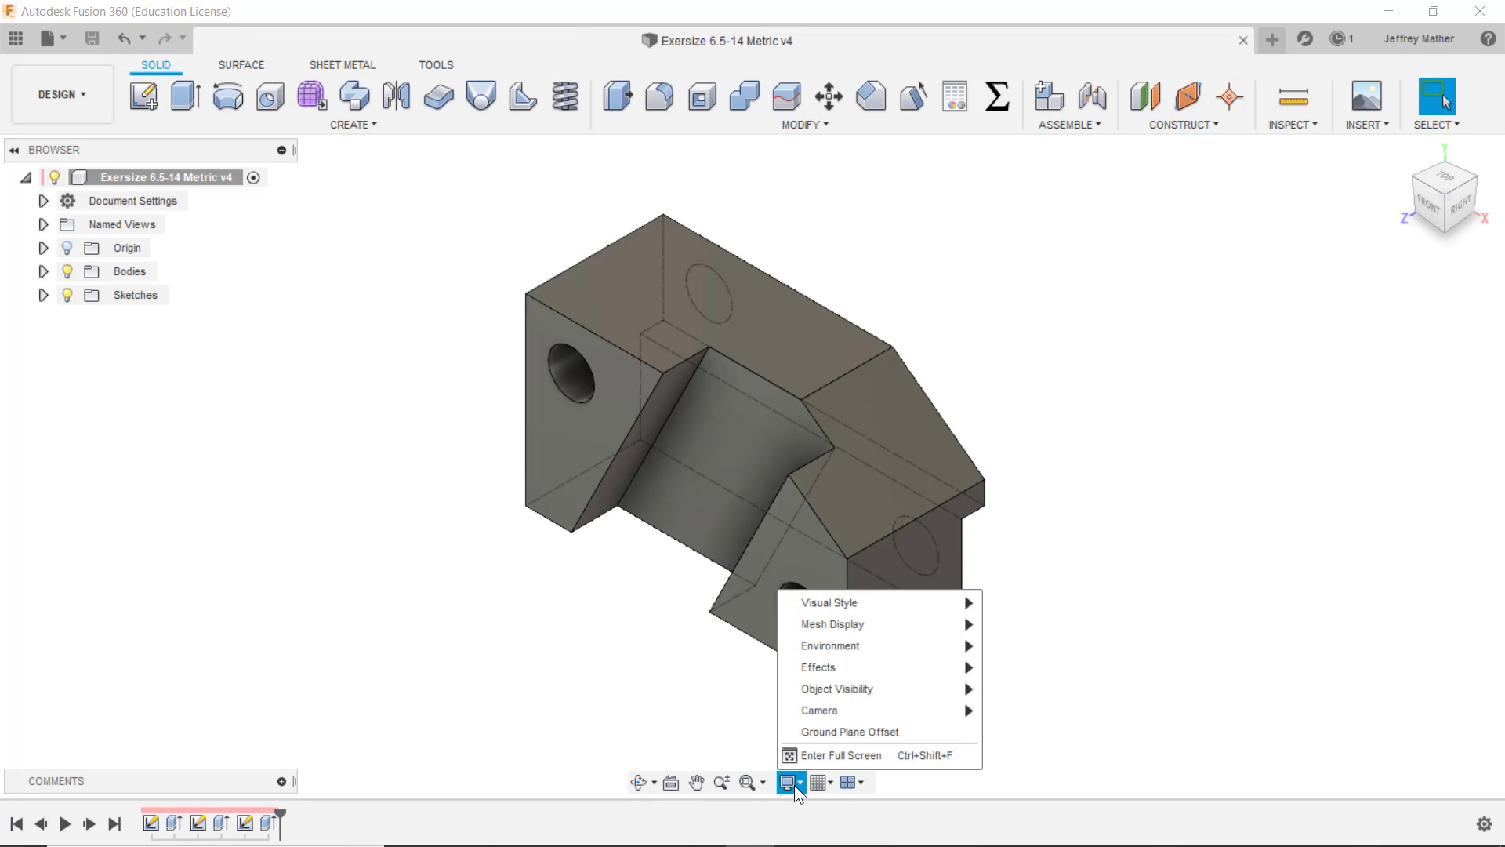
{"action": "mouse_move", "coordinate": [854, 604]}
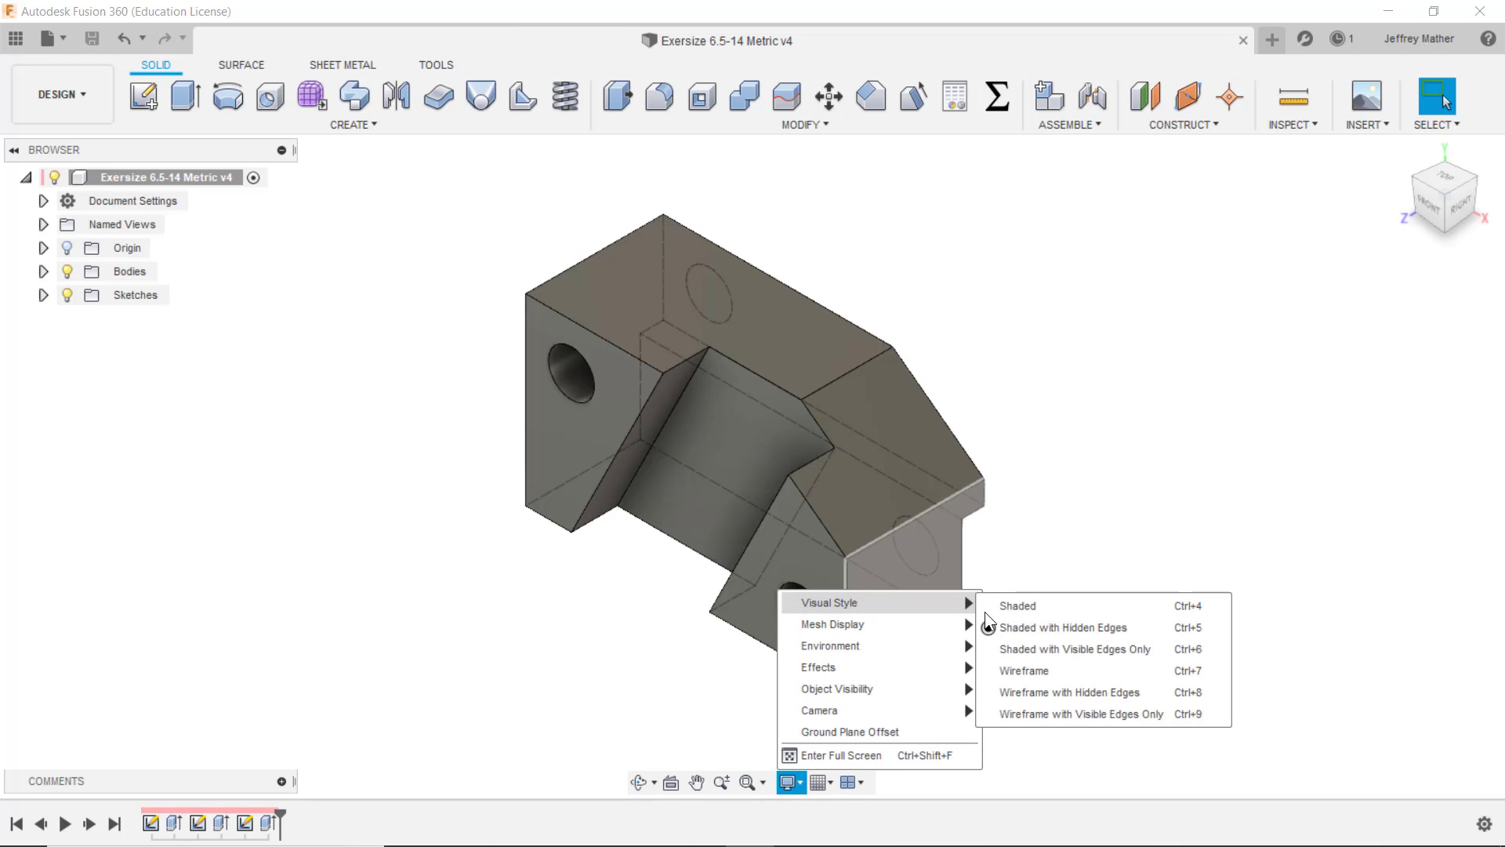
{"action": "left_click", "coordinate": [1052, 648]}
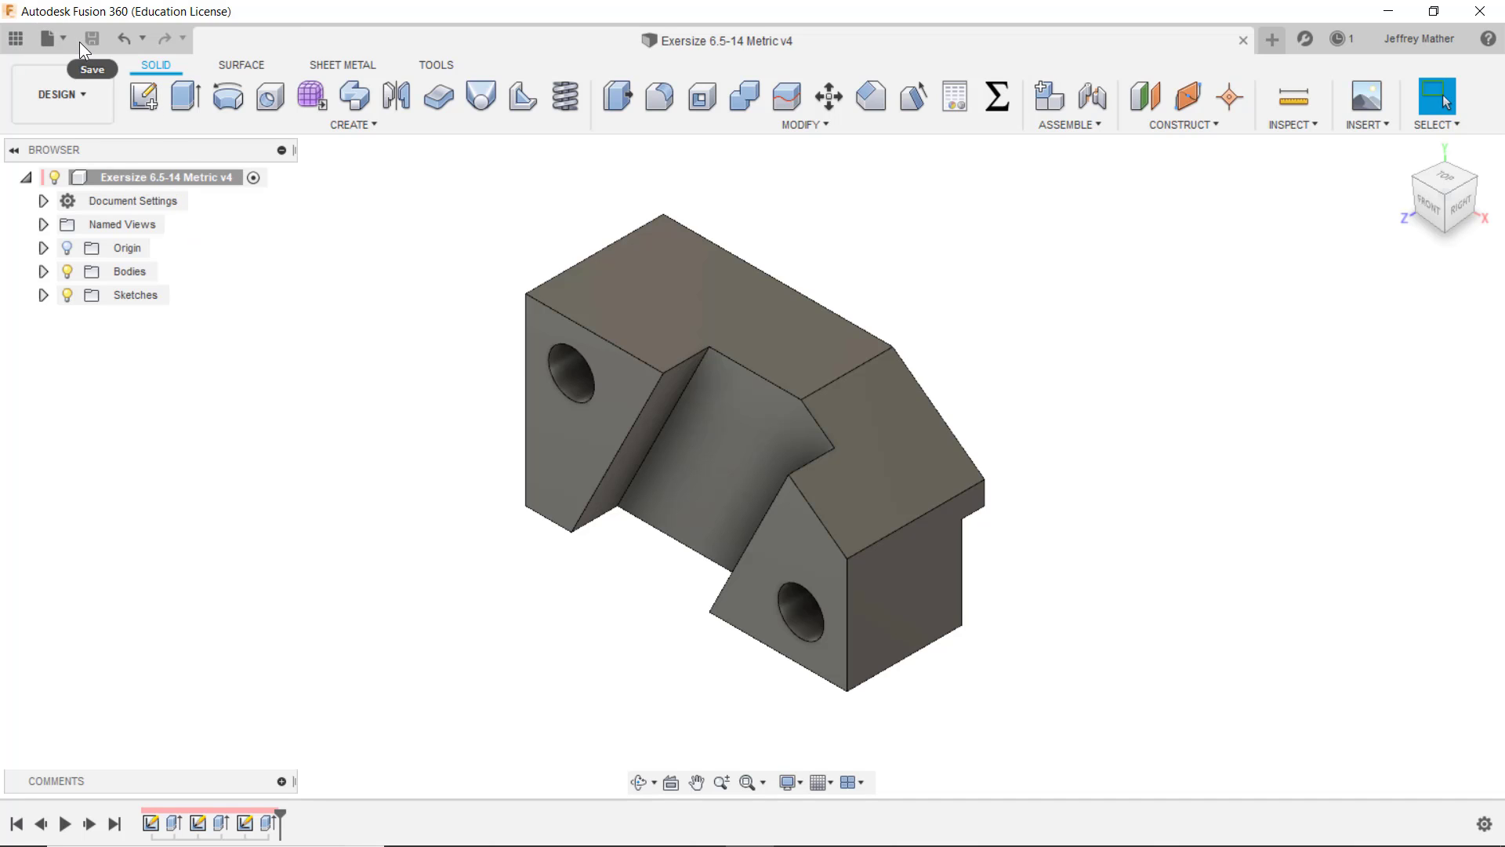
Create a new drawing of the full assembly from the design, using the ASME standard, mm units and sheet size A (11in x 8.5in)
{"action": "left_click", "coordinate": [75, 91]}
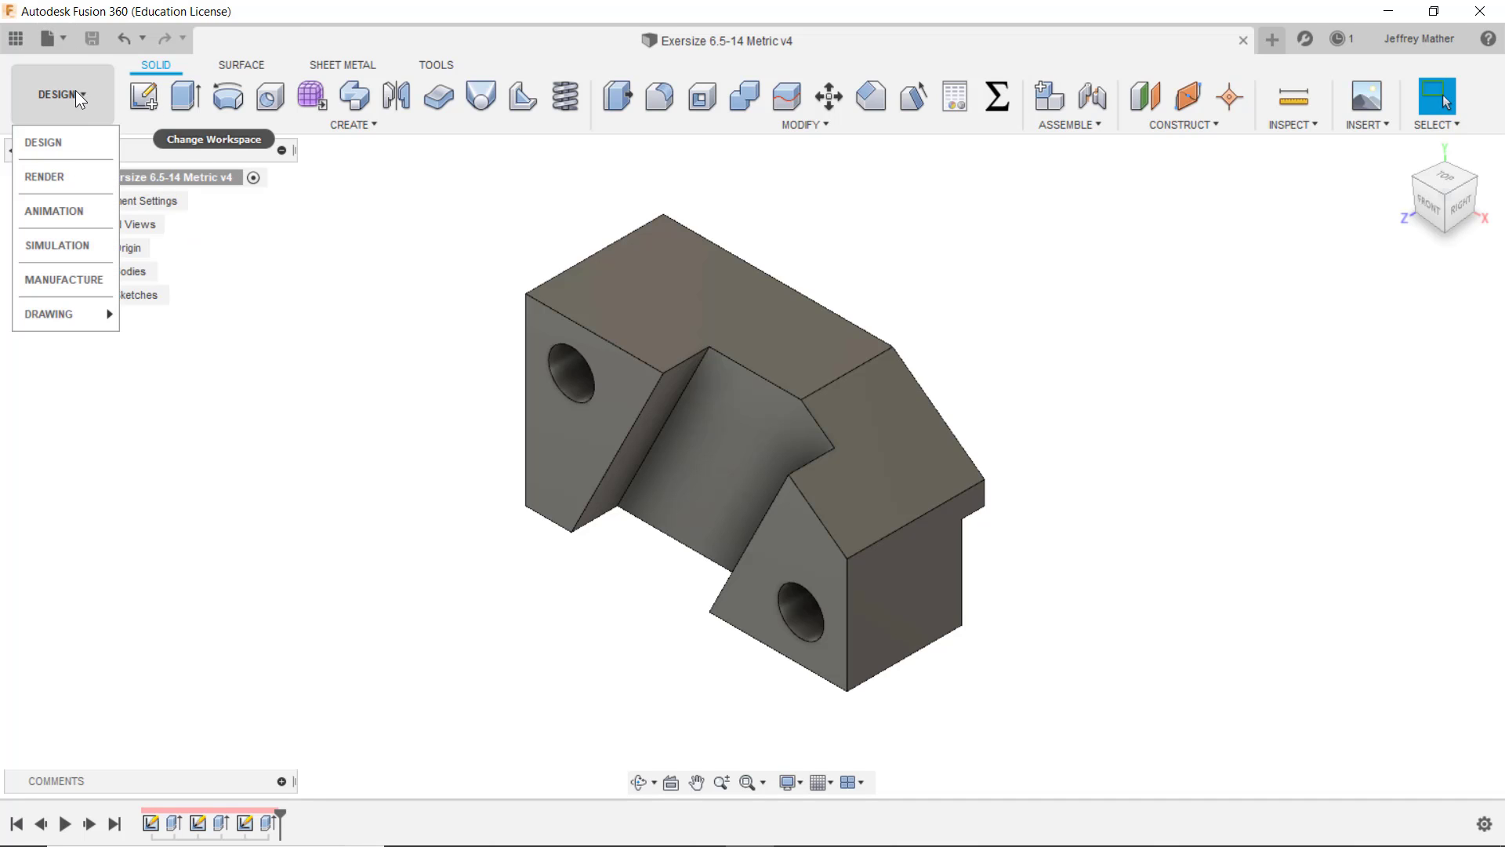
{"action": "mouse_move", "coordinate": [46, 304]}
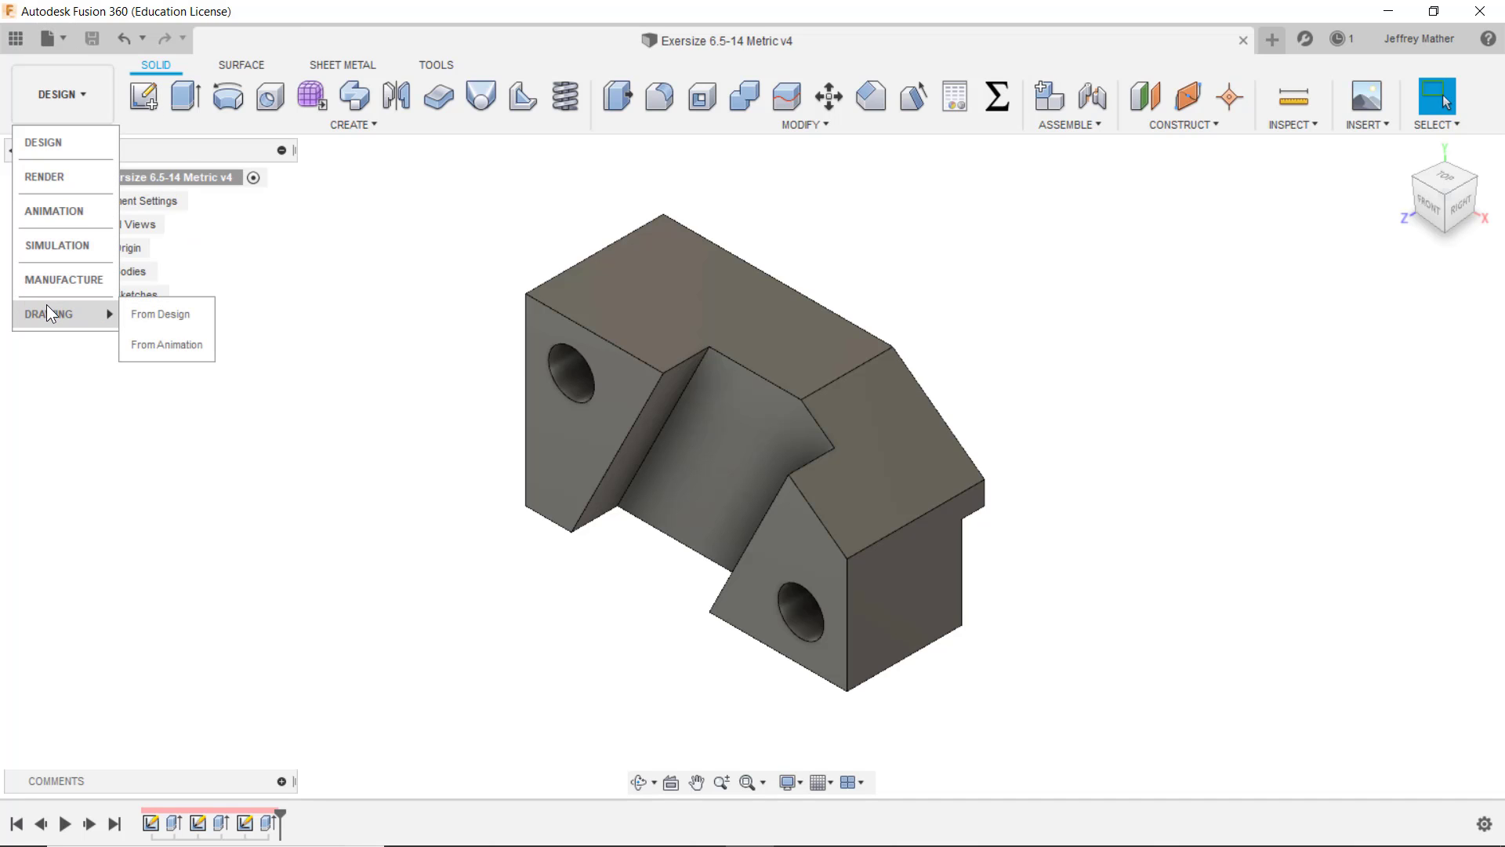
{"action": "left_click", "coordinate": [176, 317]}
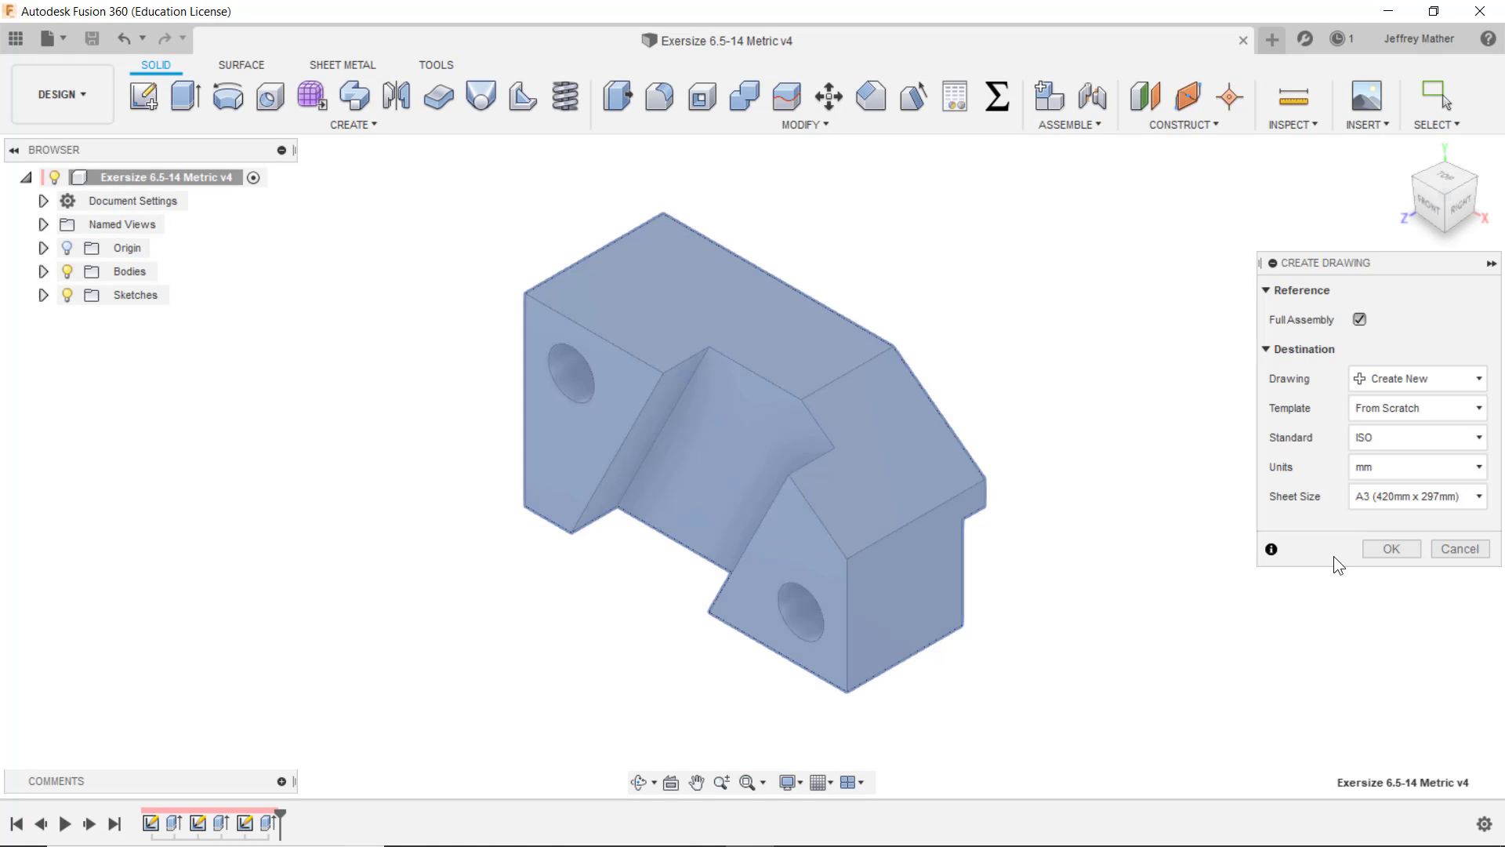
{"action": "left_click_drag", "start_coordinate": [1365, 262], "coordinate": [1045, 226]}
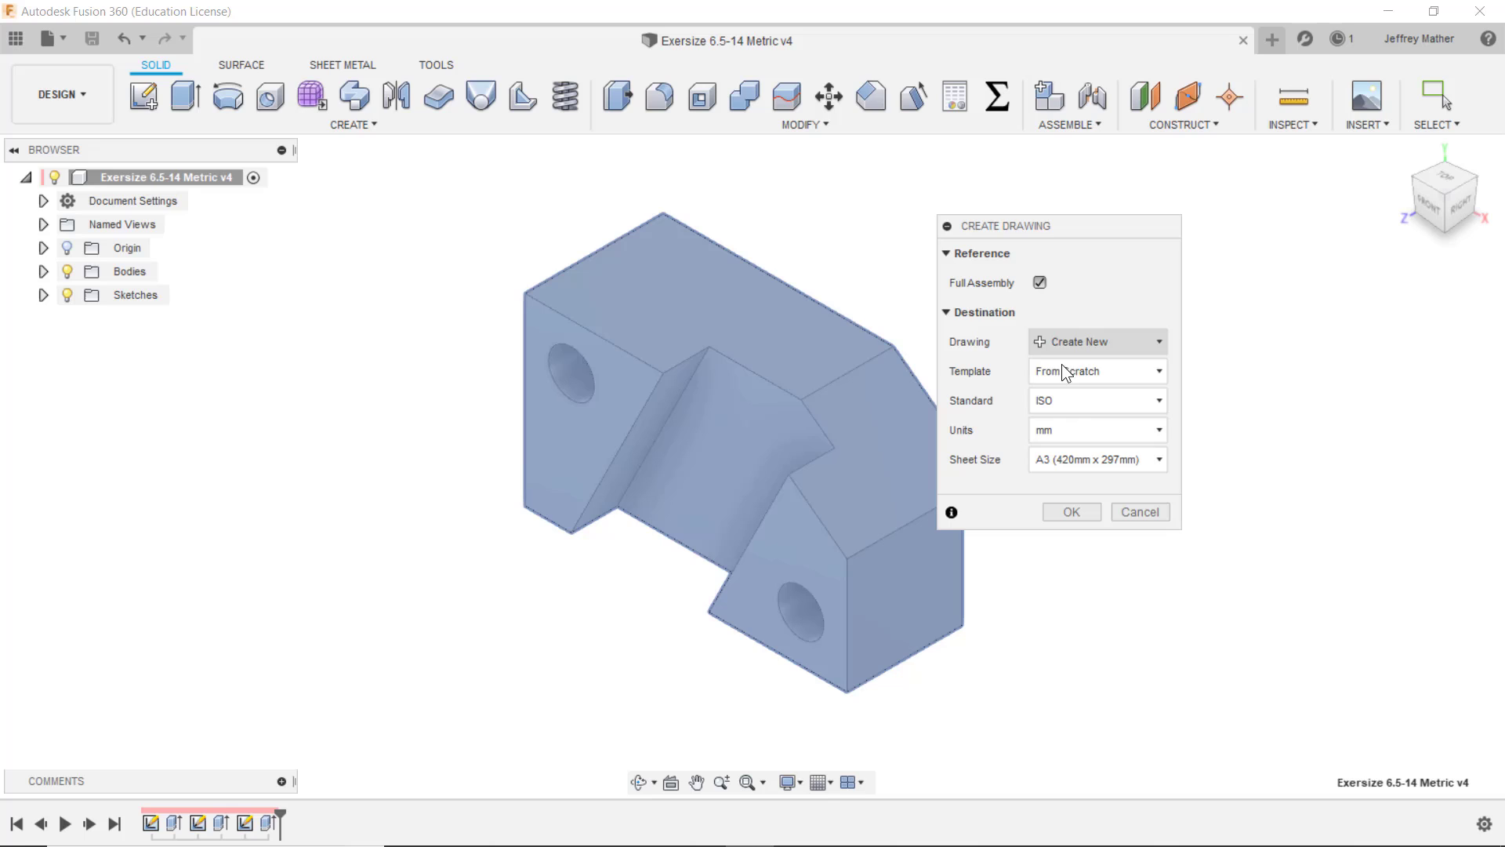
{"action": "left_click", "coordinate": [1159, 405]}
{"action": "left_click", "coordinate": [1093, 425]}
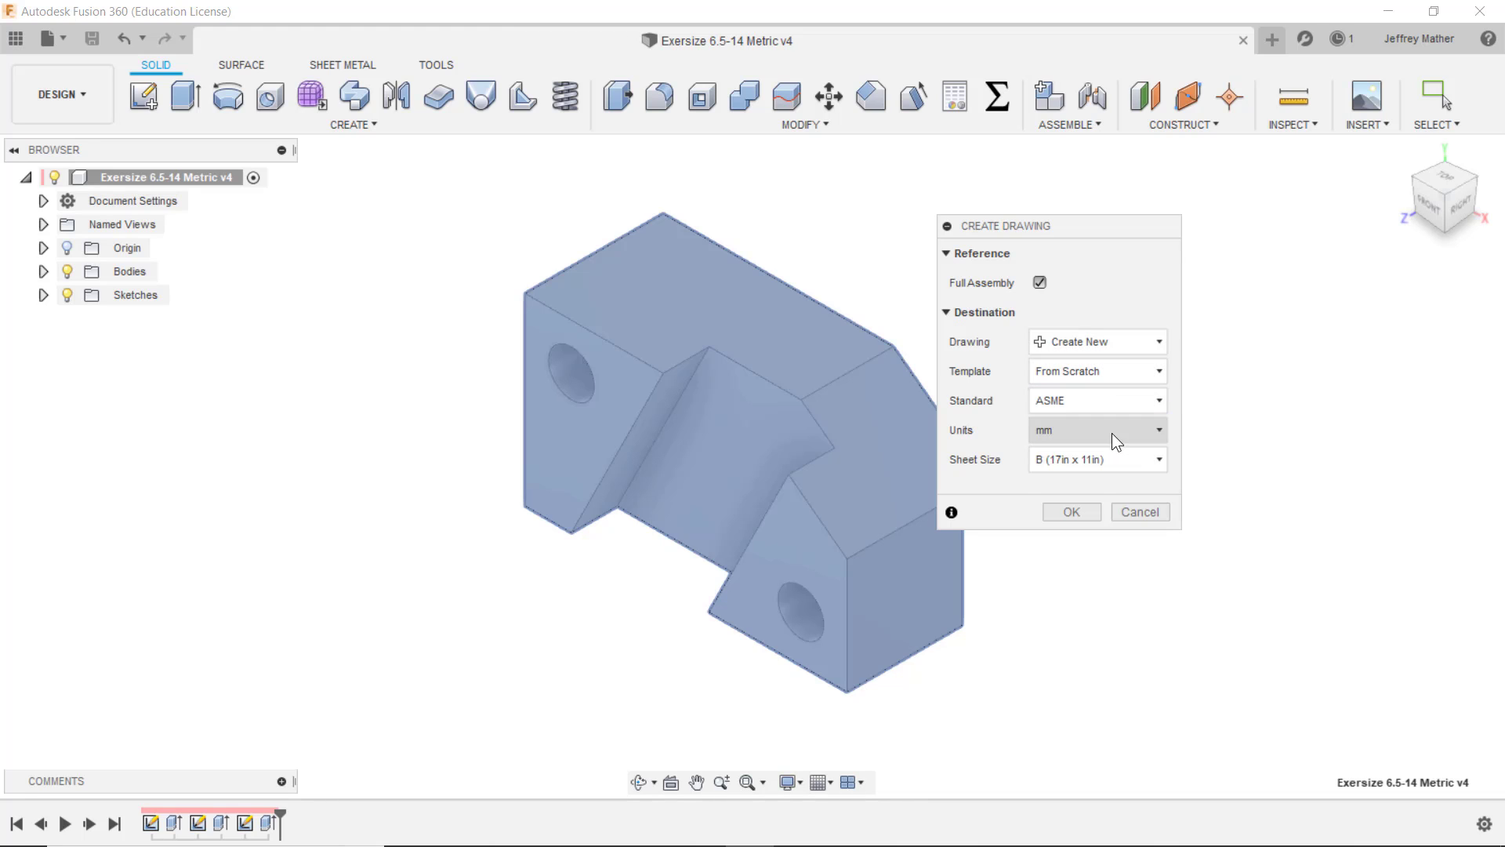
{"action": "left_click", "coordinate": [1159, 463]}
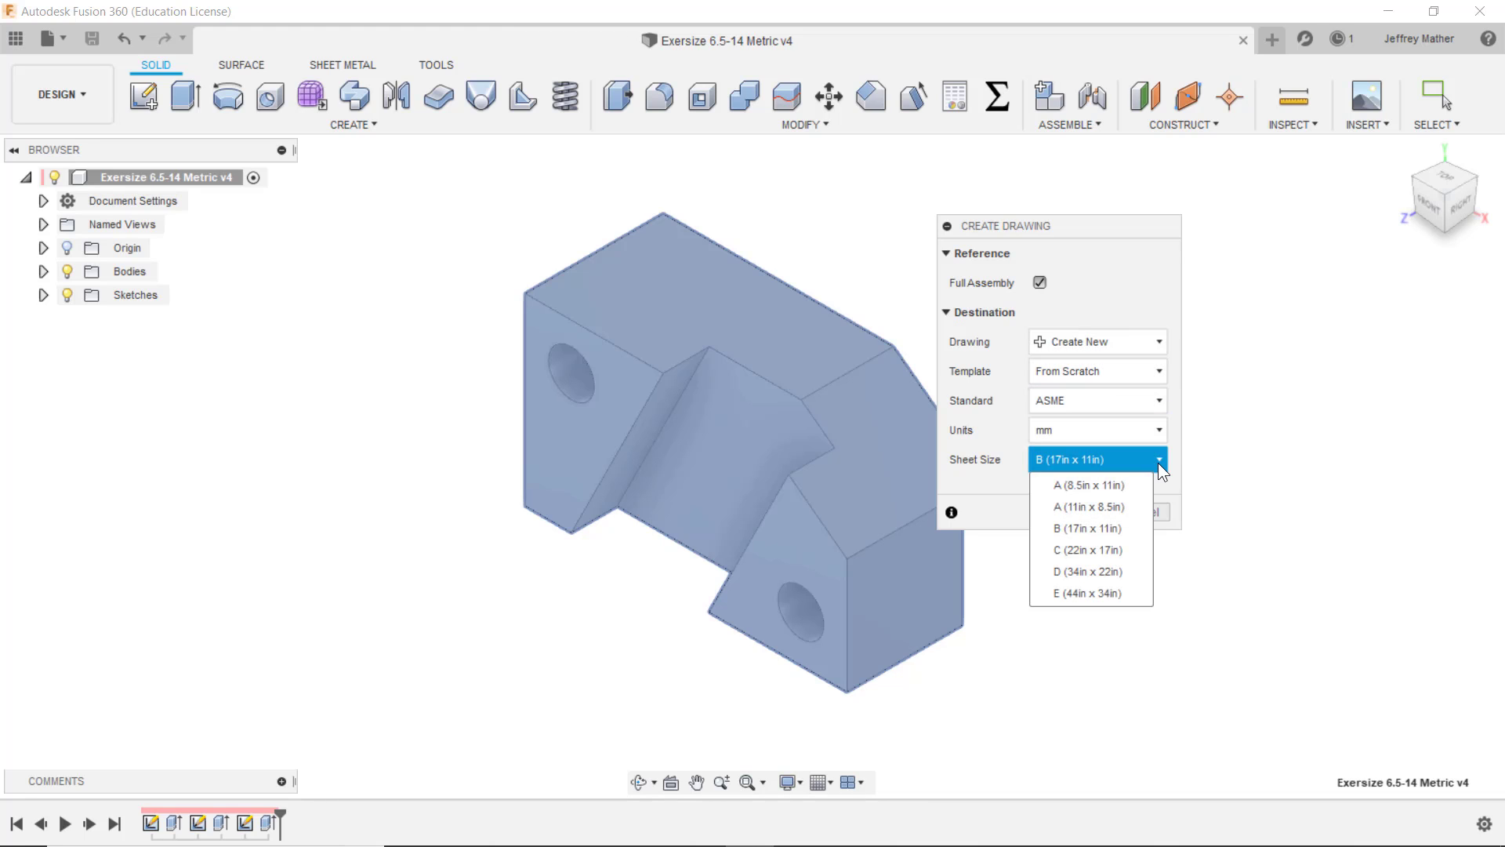
{"action": "left_click", "coordinate": [1126, 508]}
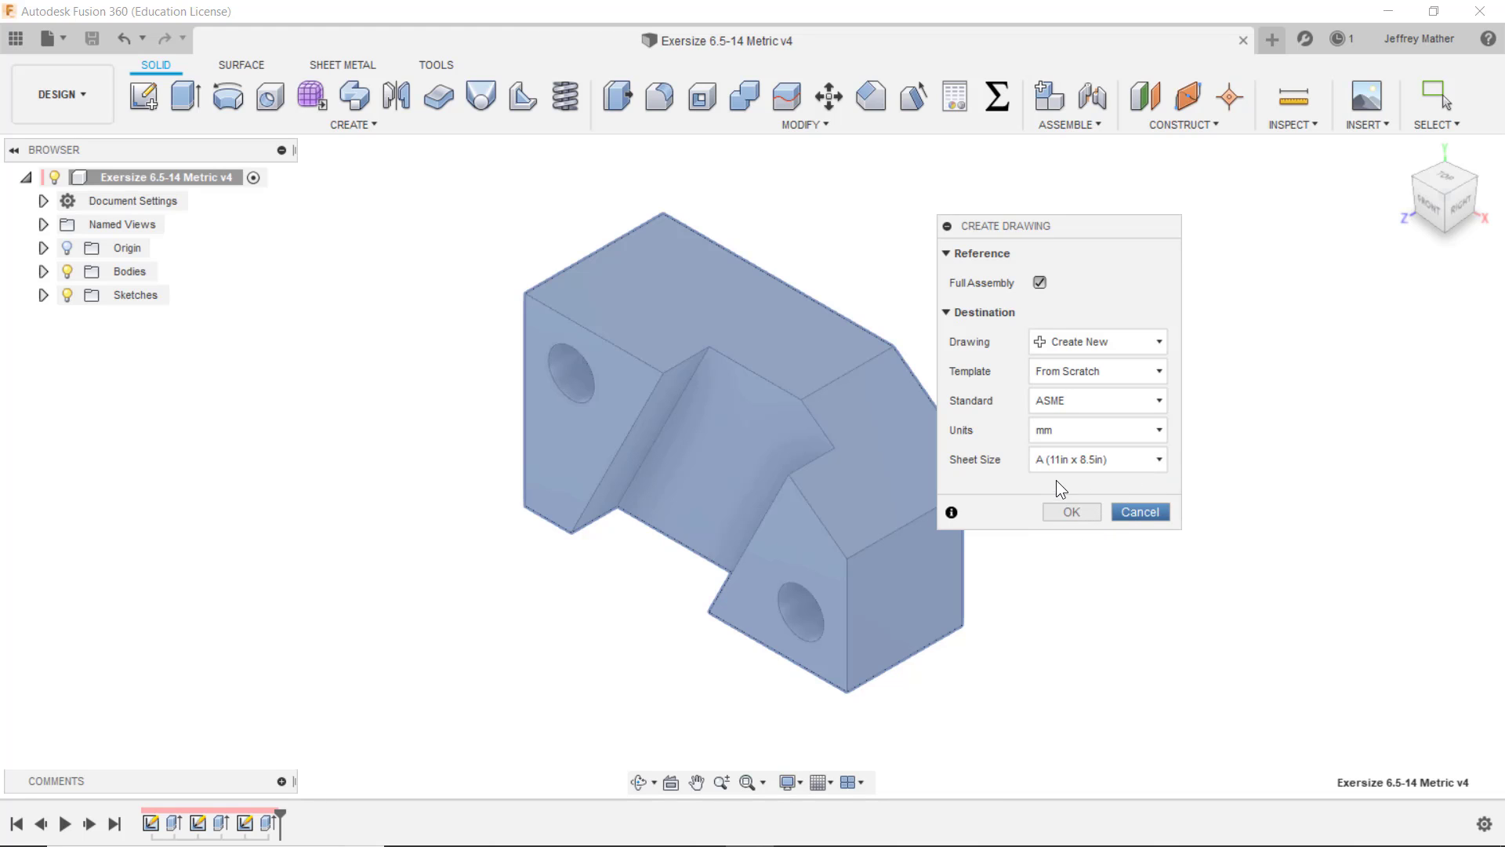
{"action": "left_click", "coordinate": [1072, 512]}
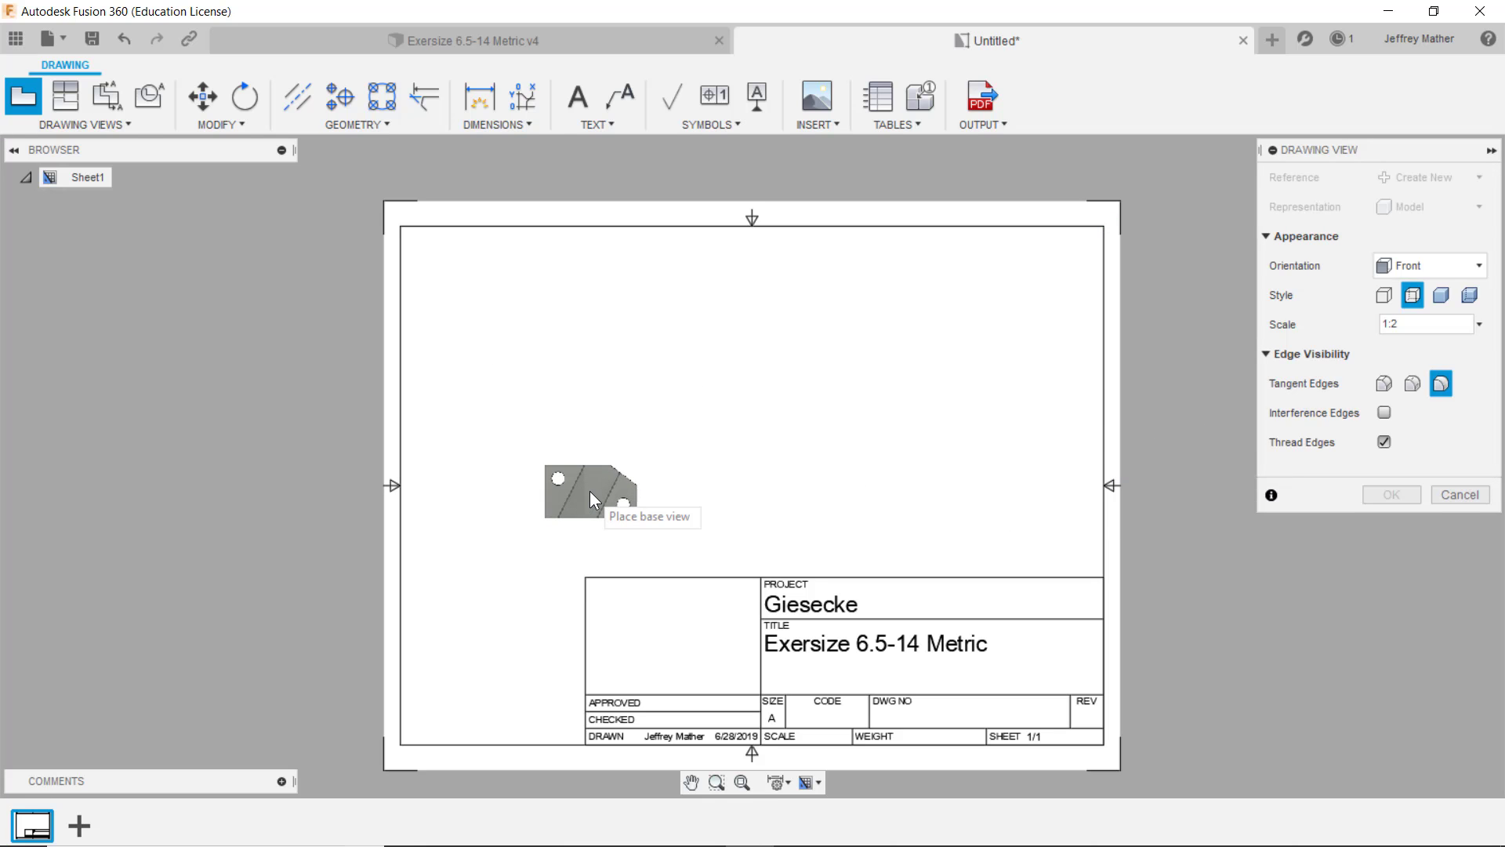
Place the front base view at 1:1 scale in the left part of the sheet, above the title block
{"action": "left_click", "coordinate": [1480, 324]}
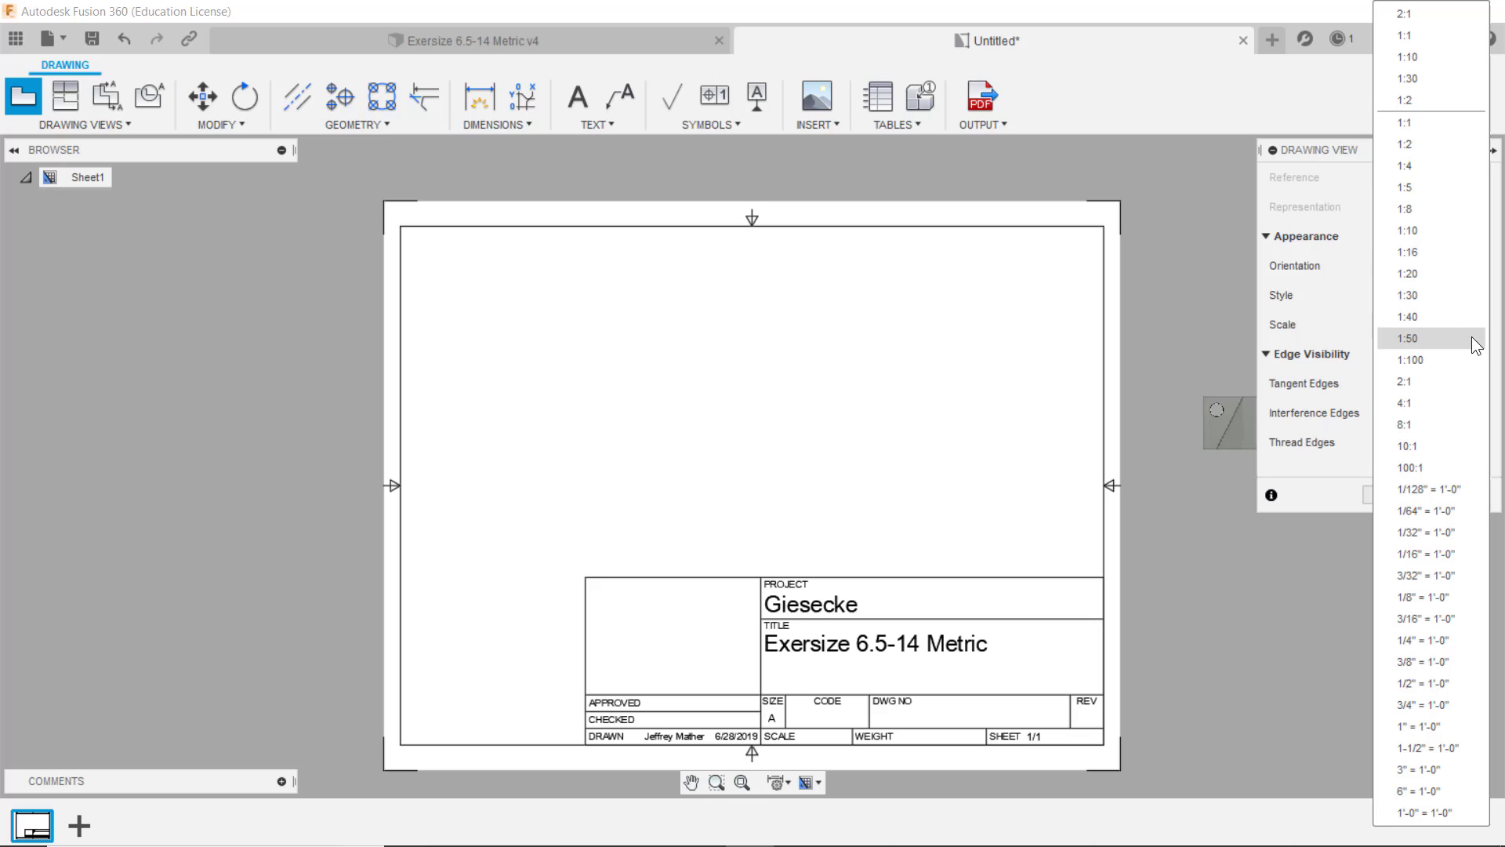
{"action": "left_click", "coordinate": [1408, 126]}
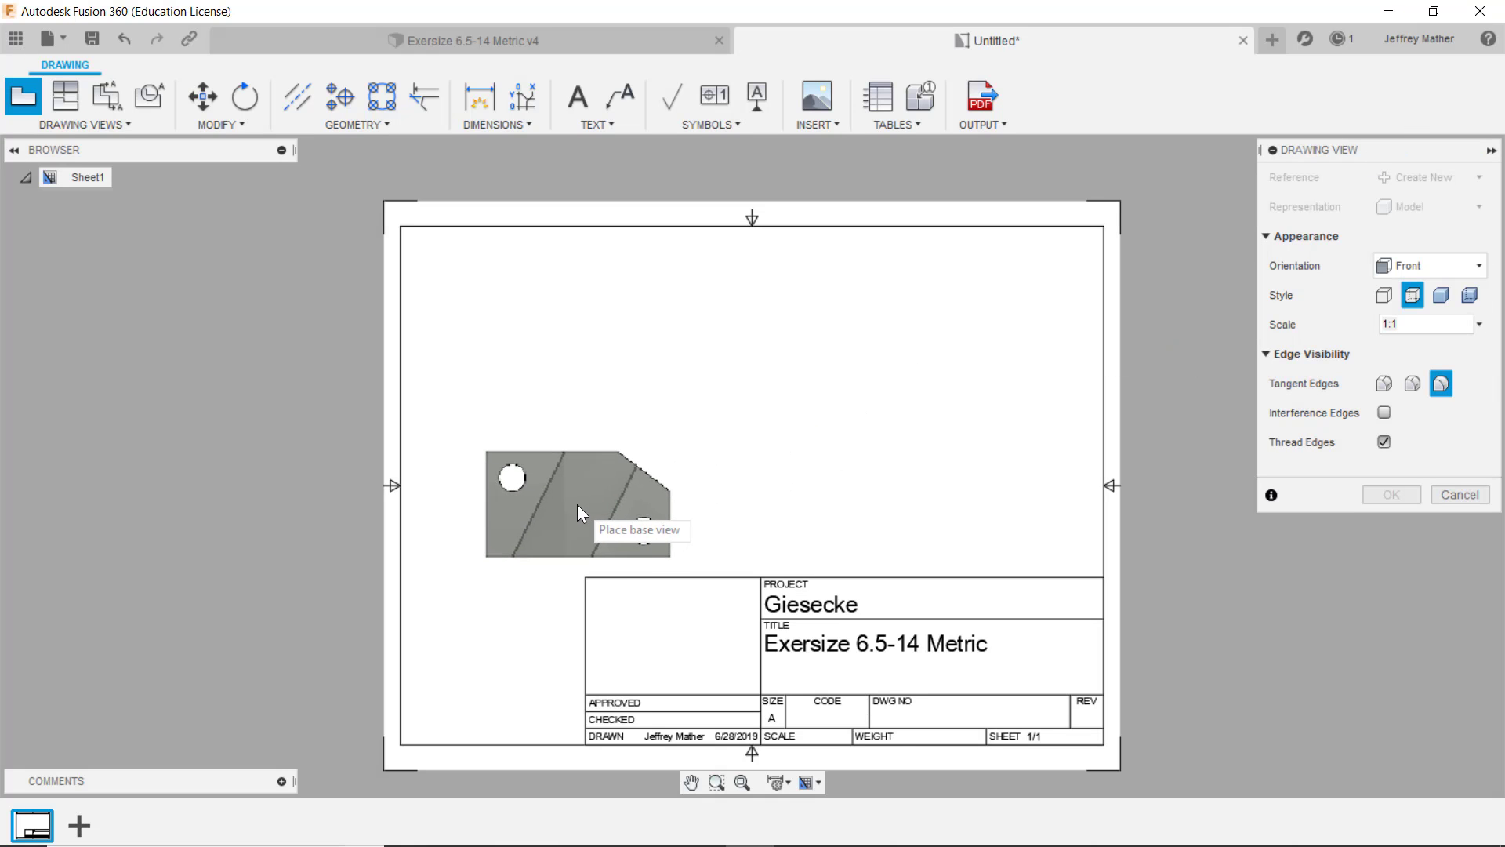
{"action": "left_click", "coordinate": [580, 505]}
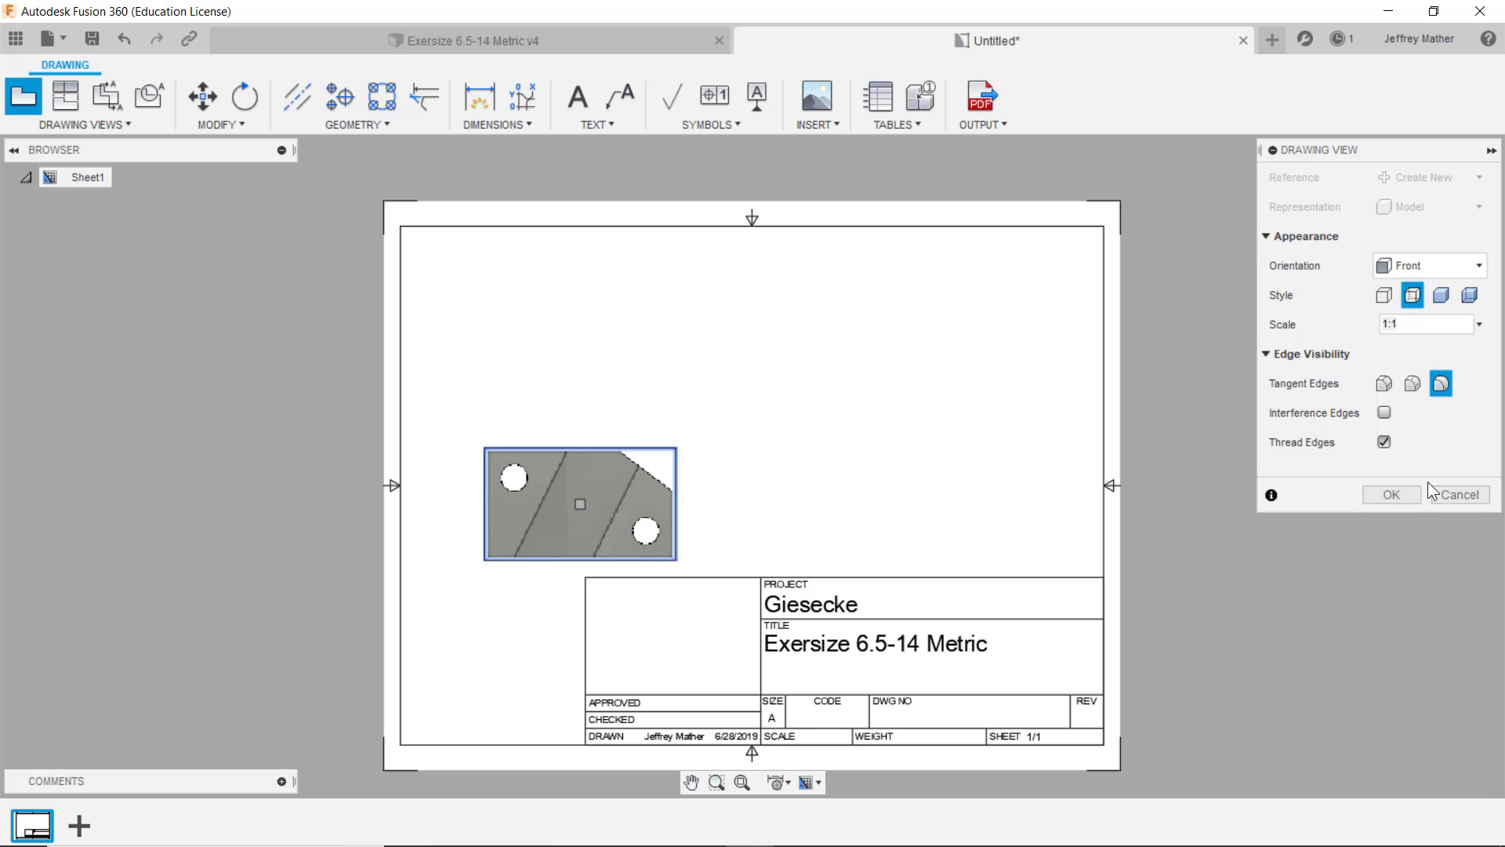
{"action": "left_click", "coordinate": [1392, 495]}
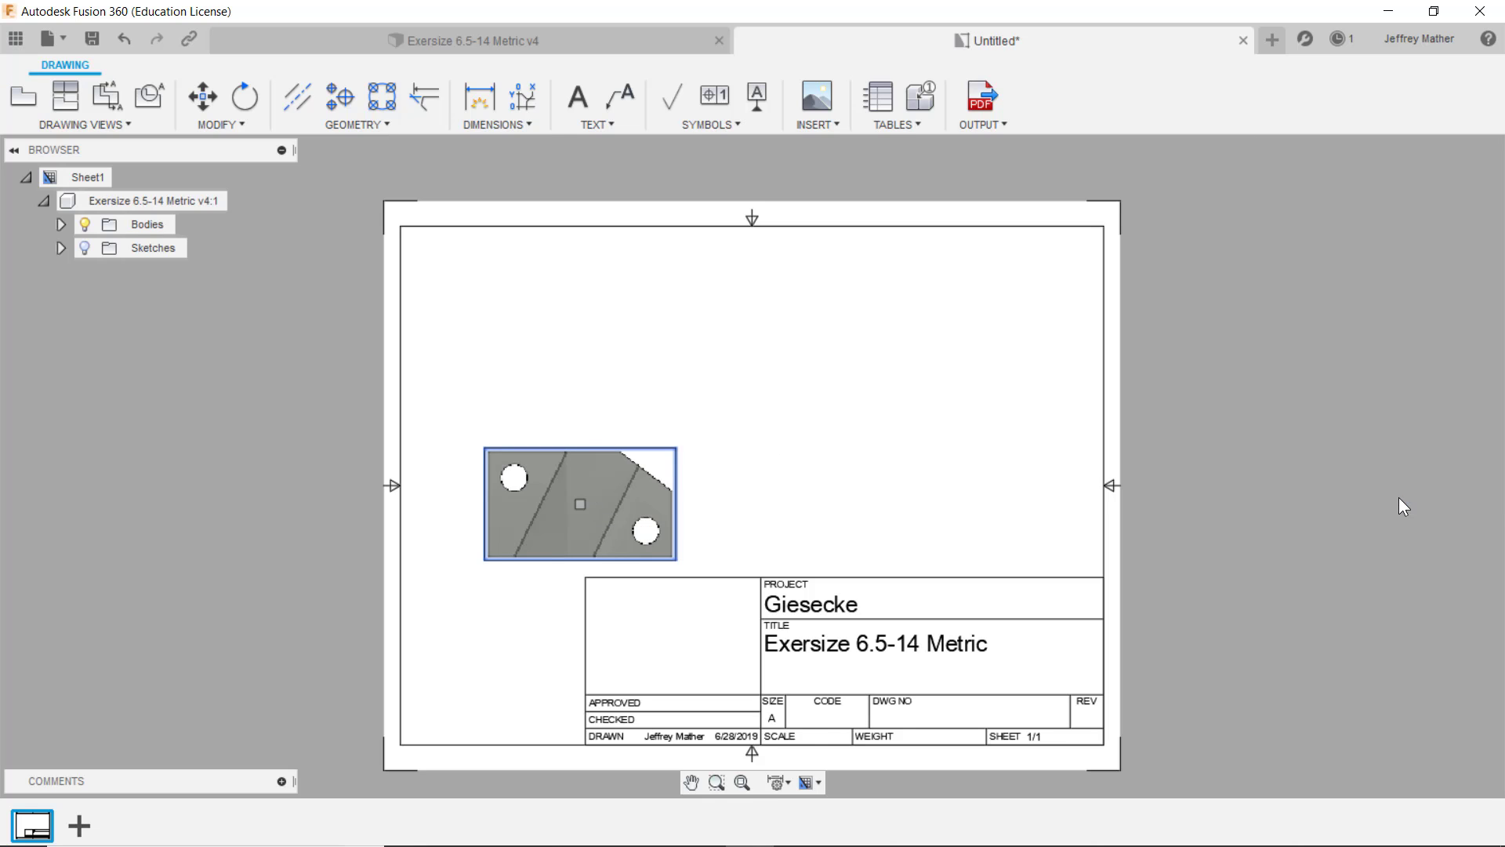
Project a top view, a right-side view and an isometric view from the front base view
{"action": "left_click", "coordinate": [68, 102]}
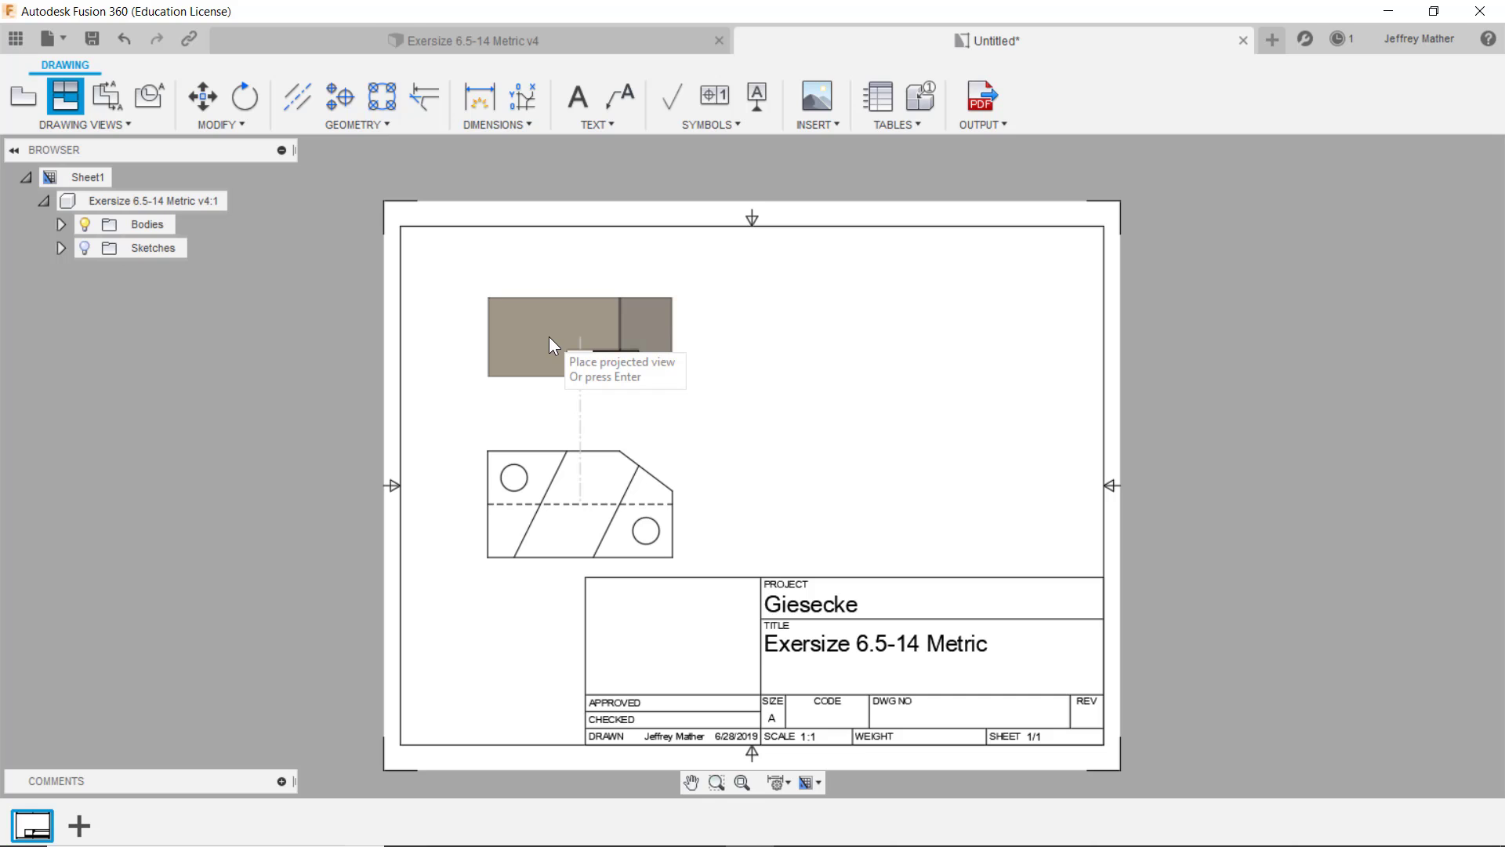
{"action": "left_click", "coordinate": [549, 336]}
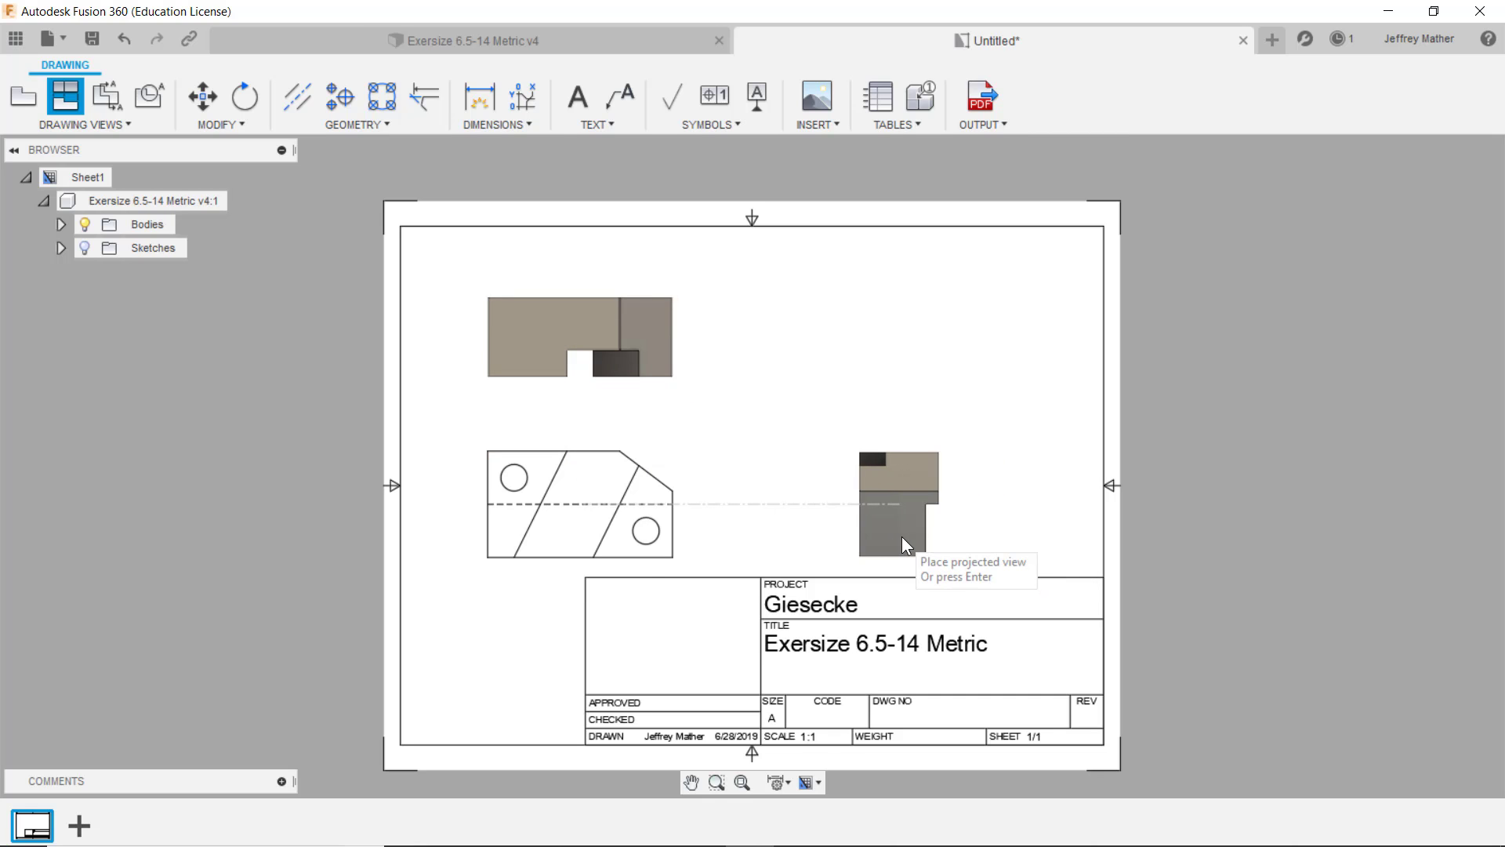
{"action": "left_click", "coordinate": [881, 534]}
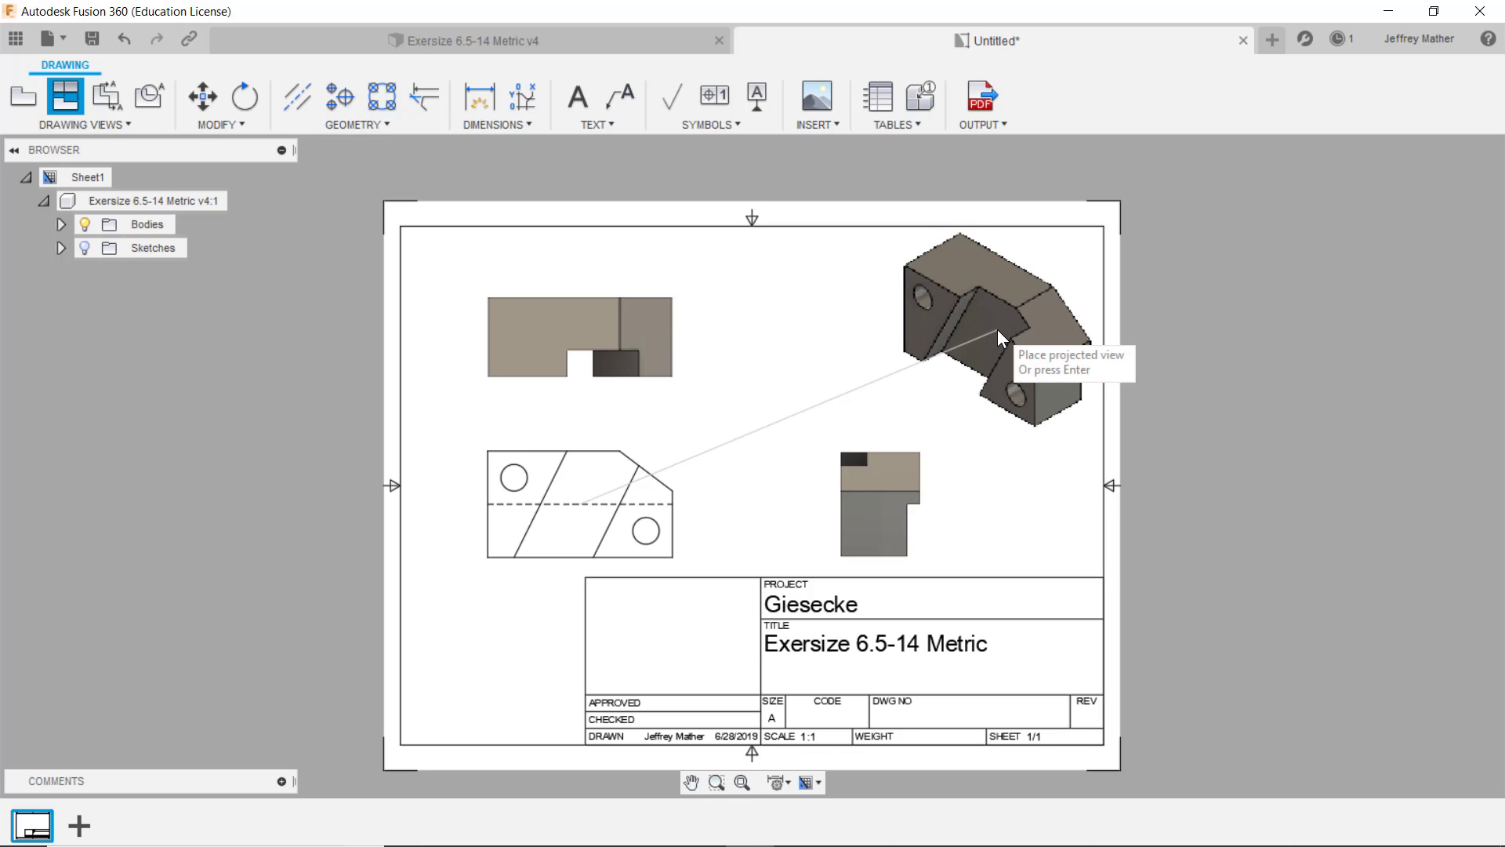
{"action": "left_click", "coordinate": [998, 336]}
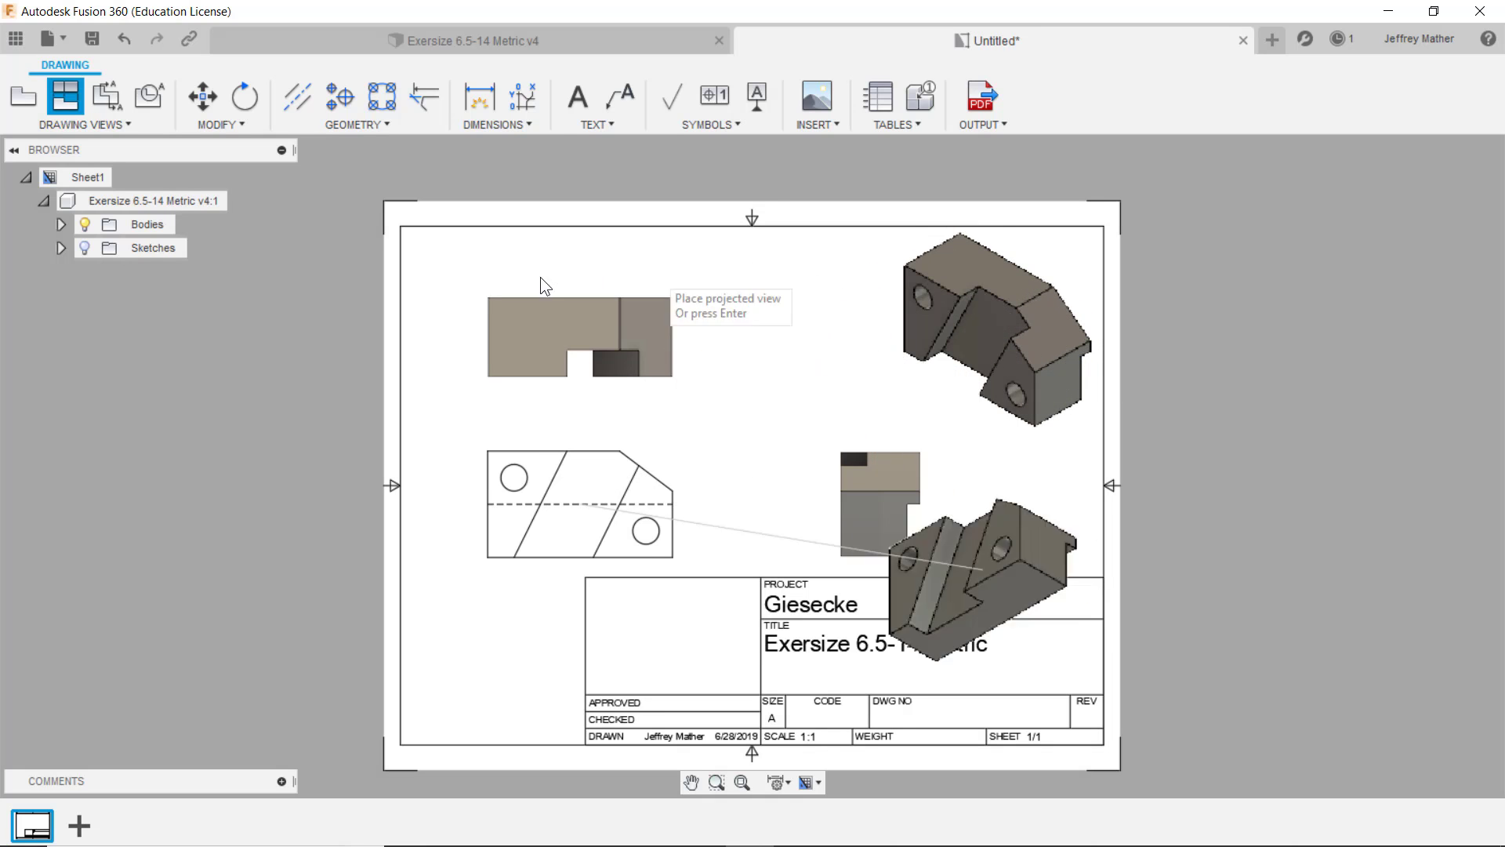
{"action": "right_click", "coordinate": [751, 341]}
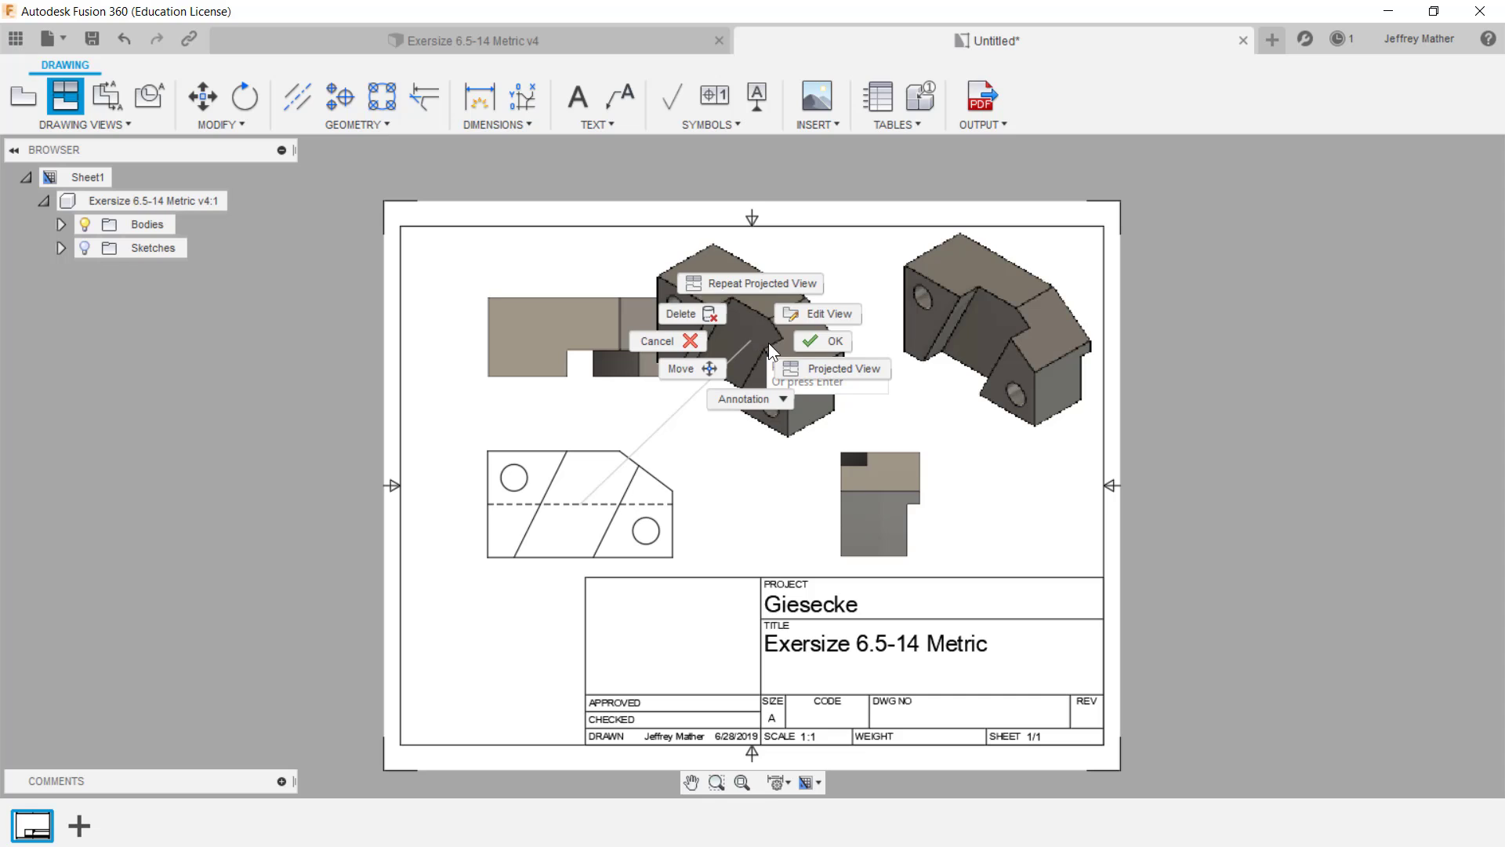
{"action": "left_click", "coordinate": [807, 344]}
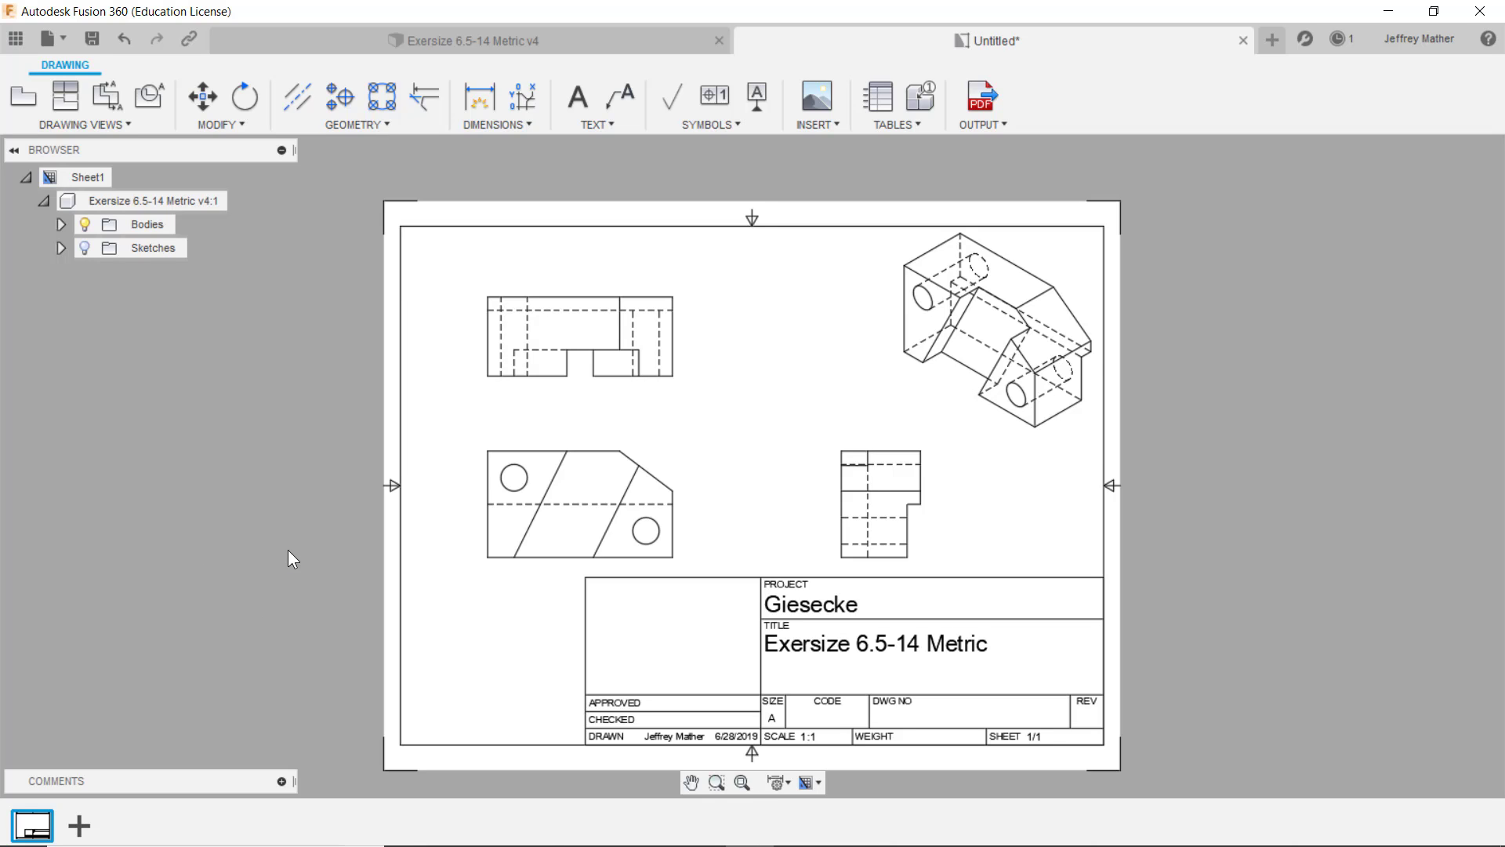
Add center marks to both holes in the front view
{"action": "left_click", "coordinate": [328, 103]}
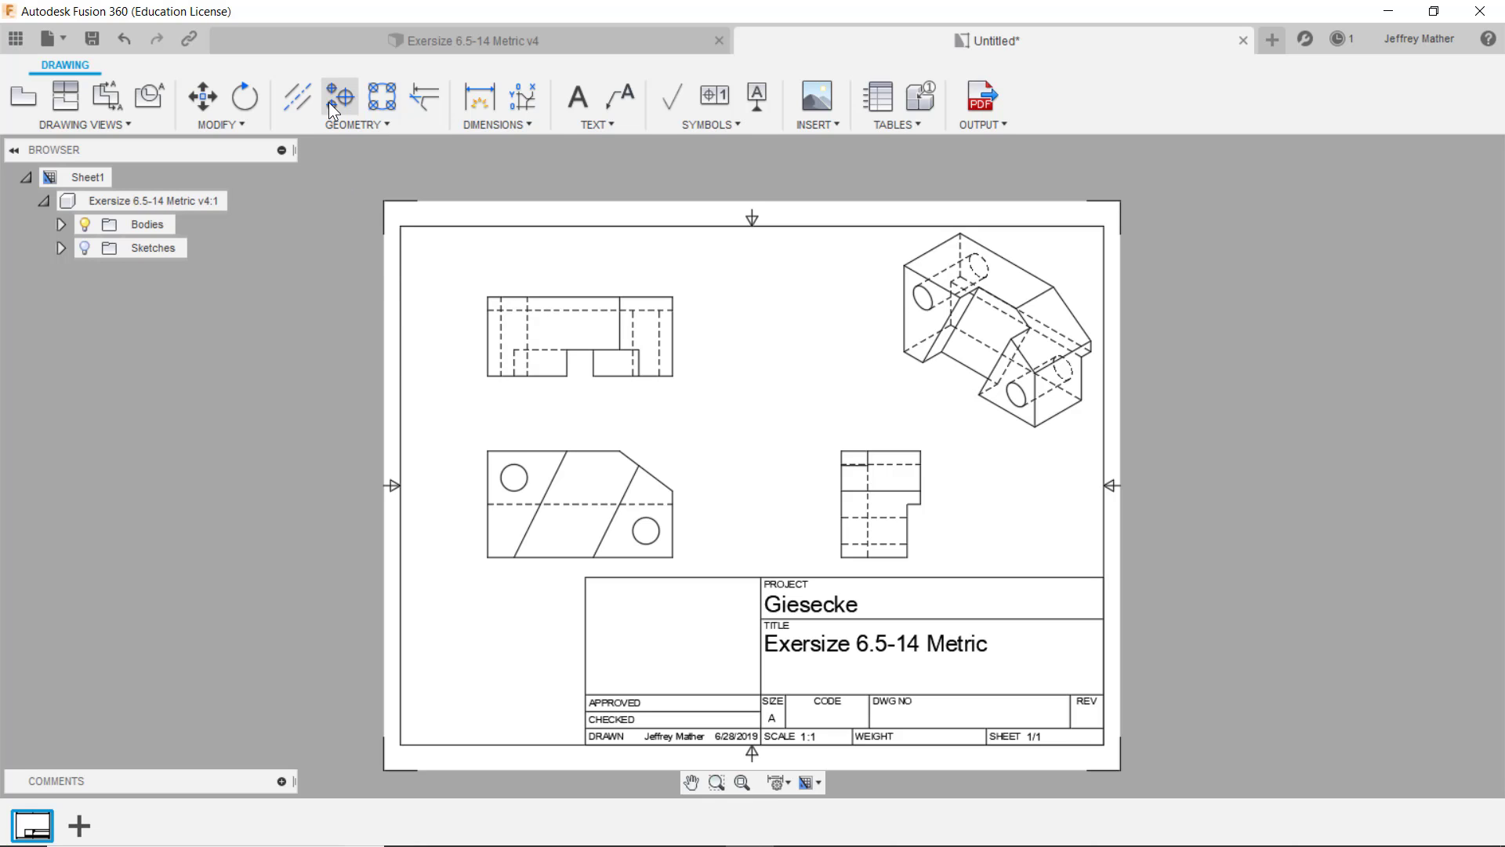
{"action": "left_click", "coordinate": [501, 488]}
{"action": "left_click", "coordinate": [640, 544]}
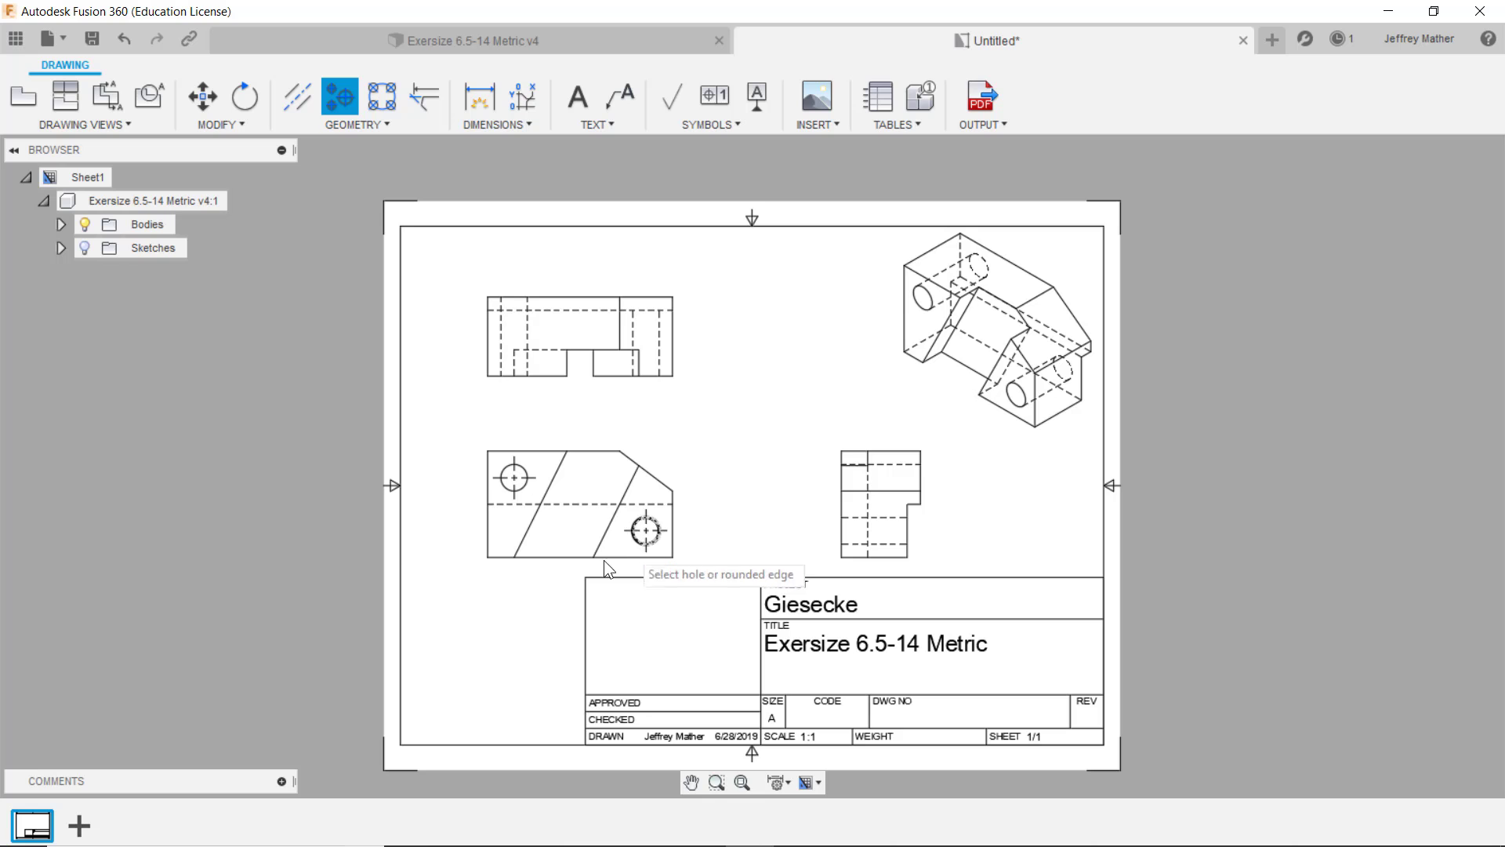
Add a centerline between the upper hole's two edges in the right-side view
{"action": "scroll", "coordinate": [450, 659], "scroll_direction": "up", "scroll_amount": 2}
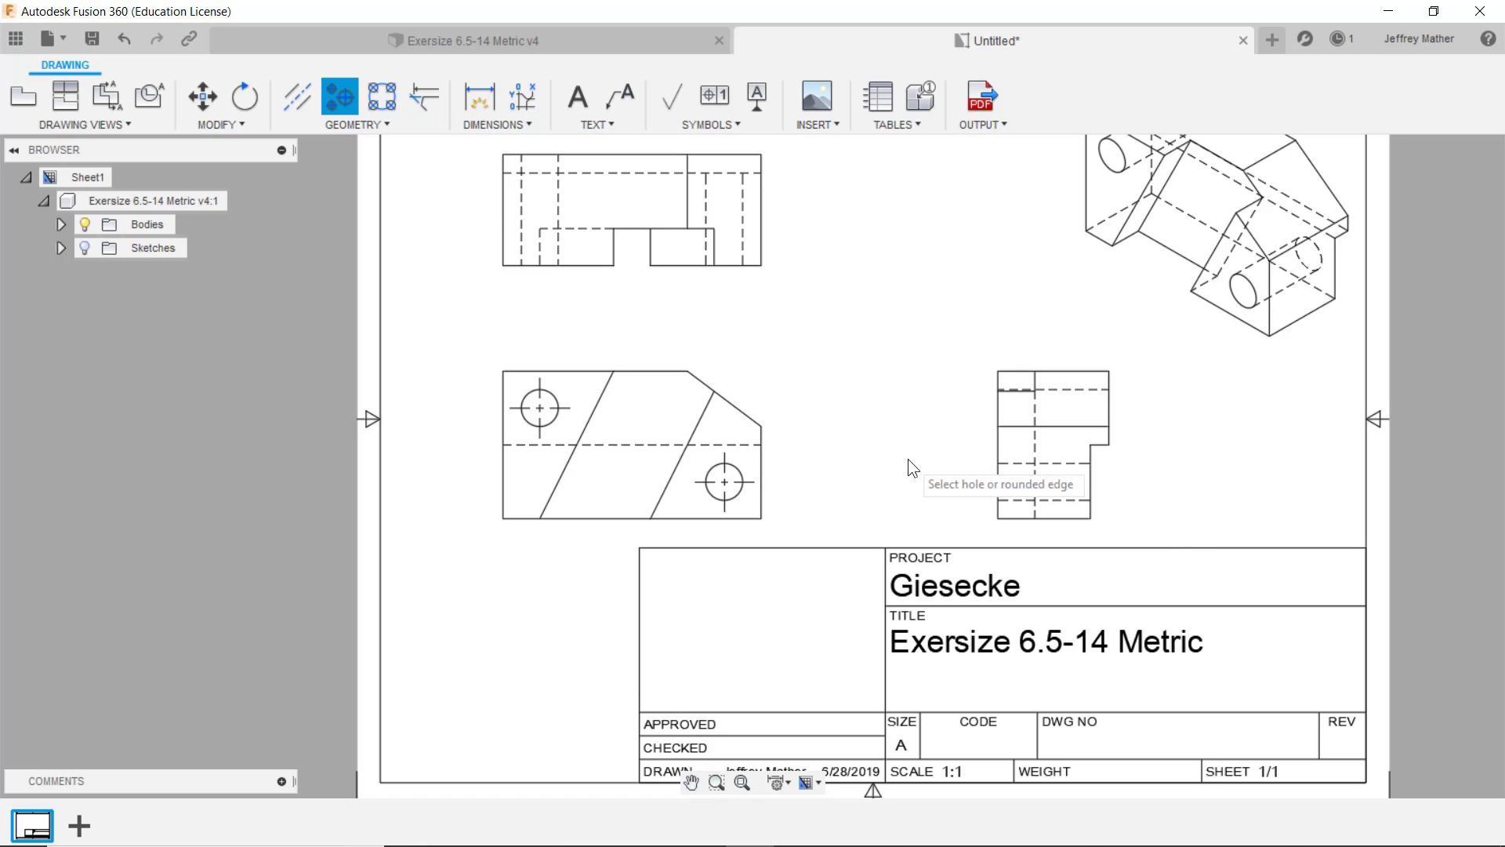
{"action": "scroll", "coordinate": [834, 499], "scroll_direction": "down", "scroll_amount": 2}
{"action": "scroll", "coordinate": [1132, 408], "scroll_direction": "up", "scroll_amount": 1}
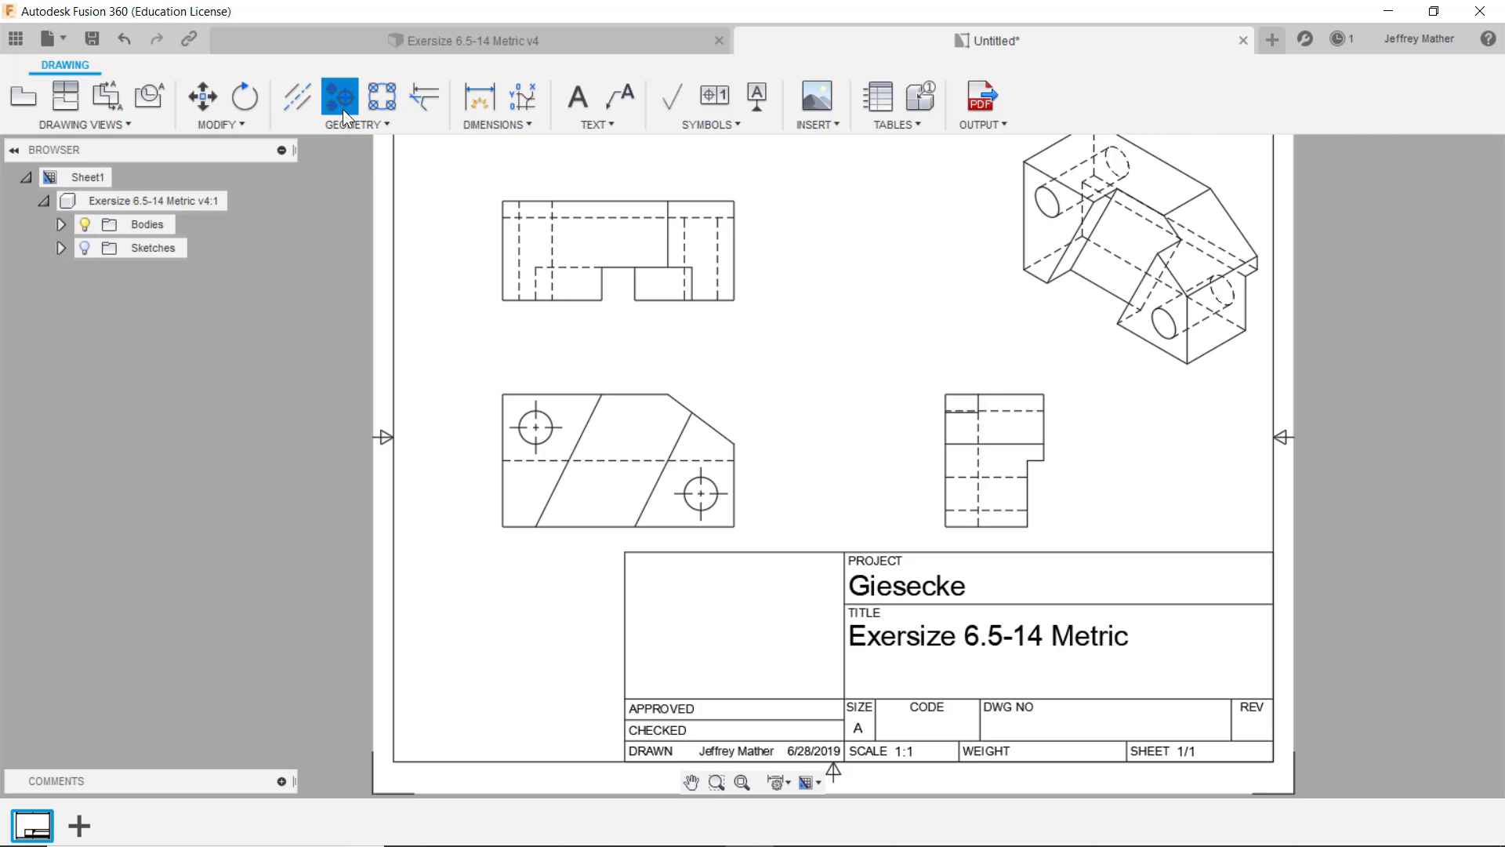
{"action": "left_click", "coordinate": [307, 94]}
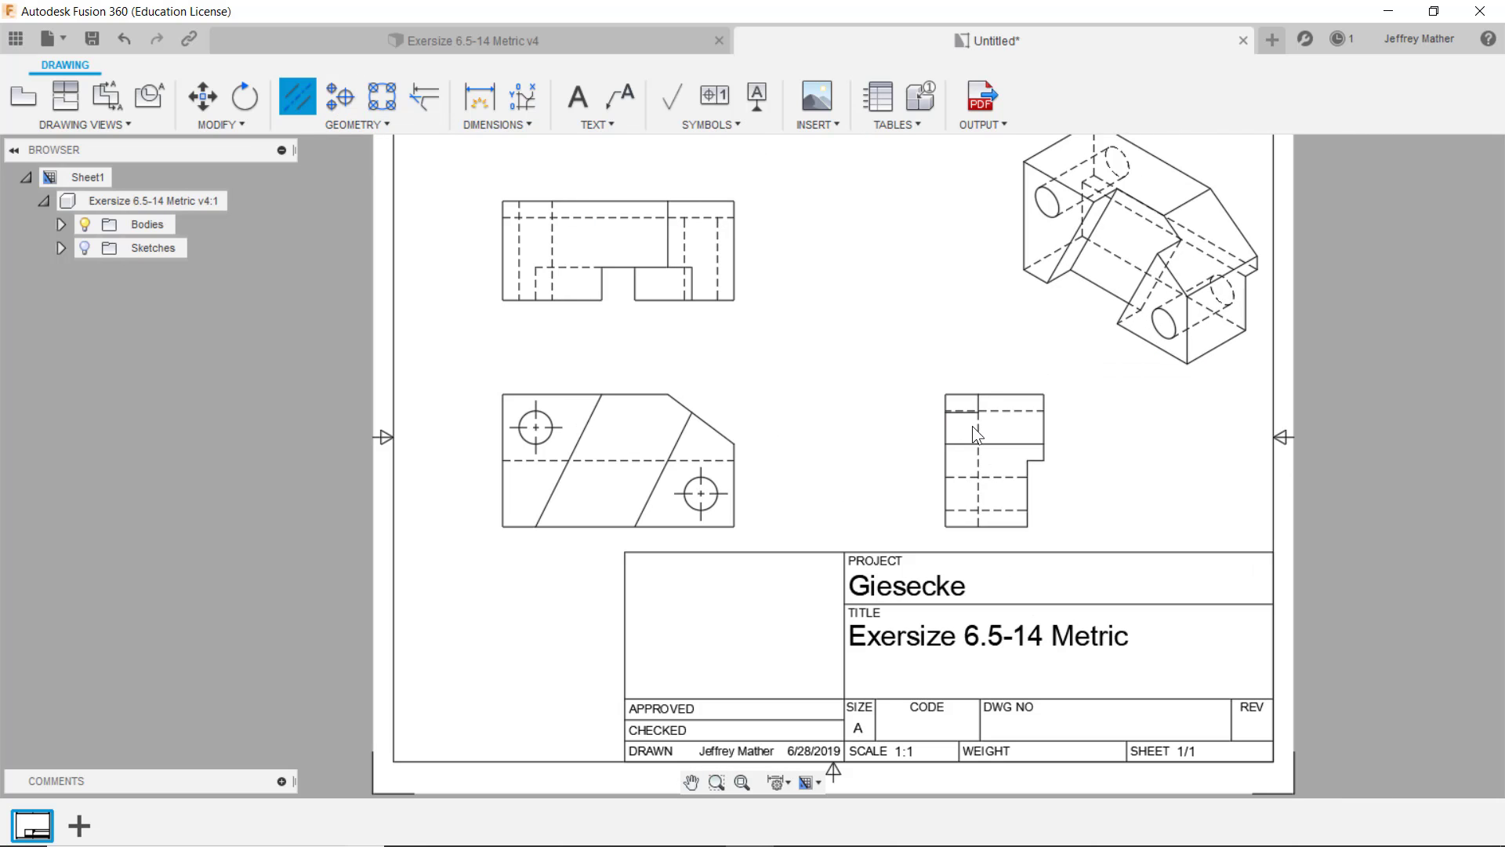
{"action": "left_click", "coordinate": [1019, 414]}
{"action": "left_click", "coordinate": [1015, 441]}
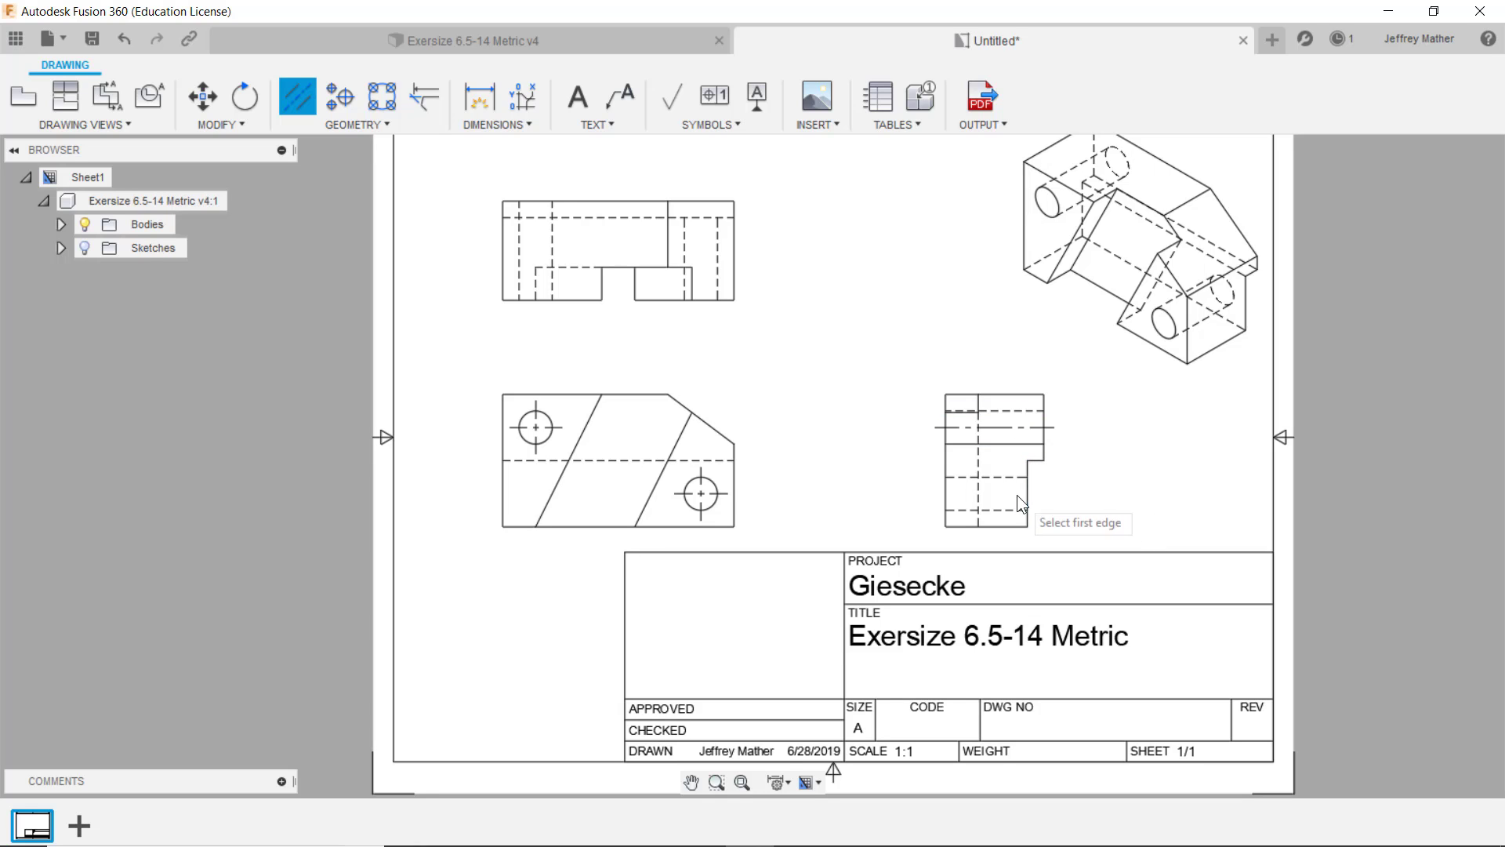
Add a centerline between the lower hole's two hidden edges in the right-side view
{"action": "left_click", "coordinate": [1000, 480]}
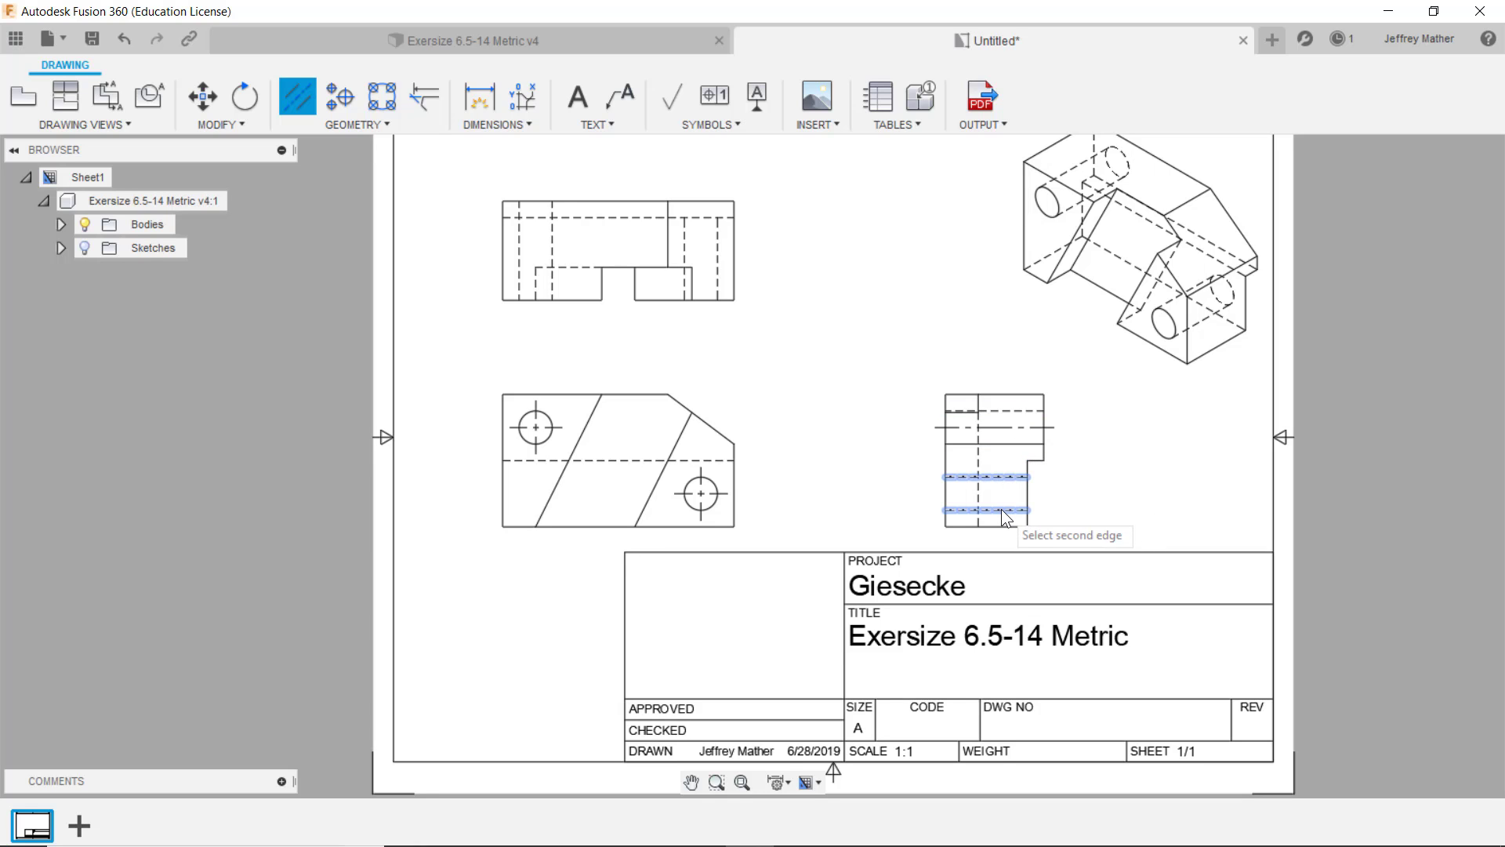
{"action": "left_click", "coordinate": [1000, 509]}
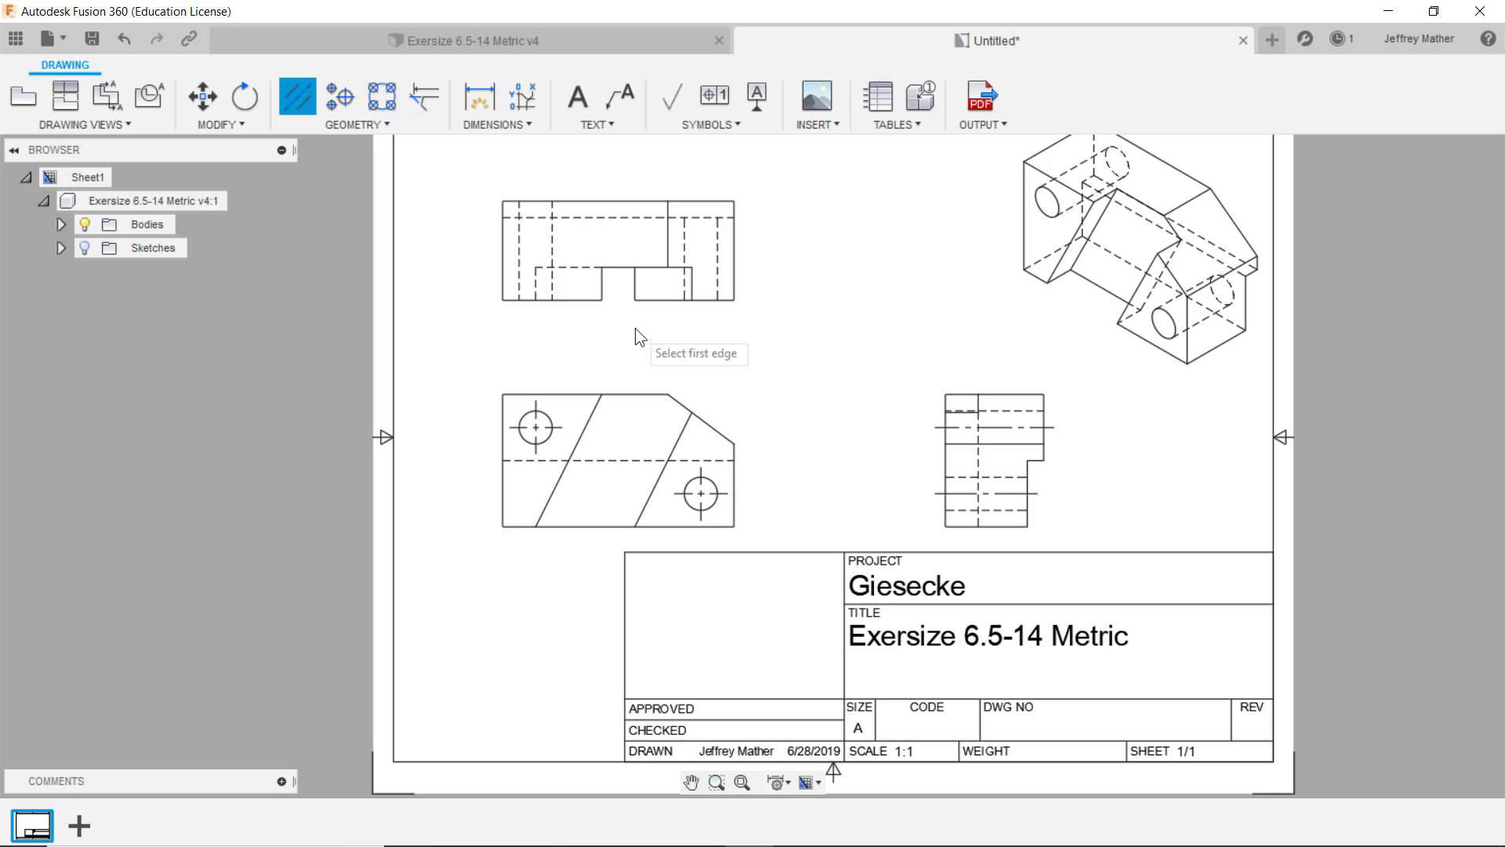
{"action": "scroll", "coordinate": [726, 388], "scroll_direction": "down", "scroll_amount": 2}
{"action": "scroll", "coordinate": [724, 232], "scroll_direction": "up", "scroll_amount": 1}
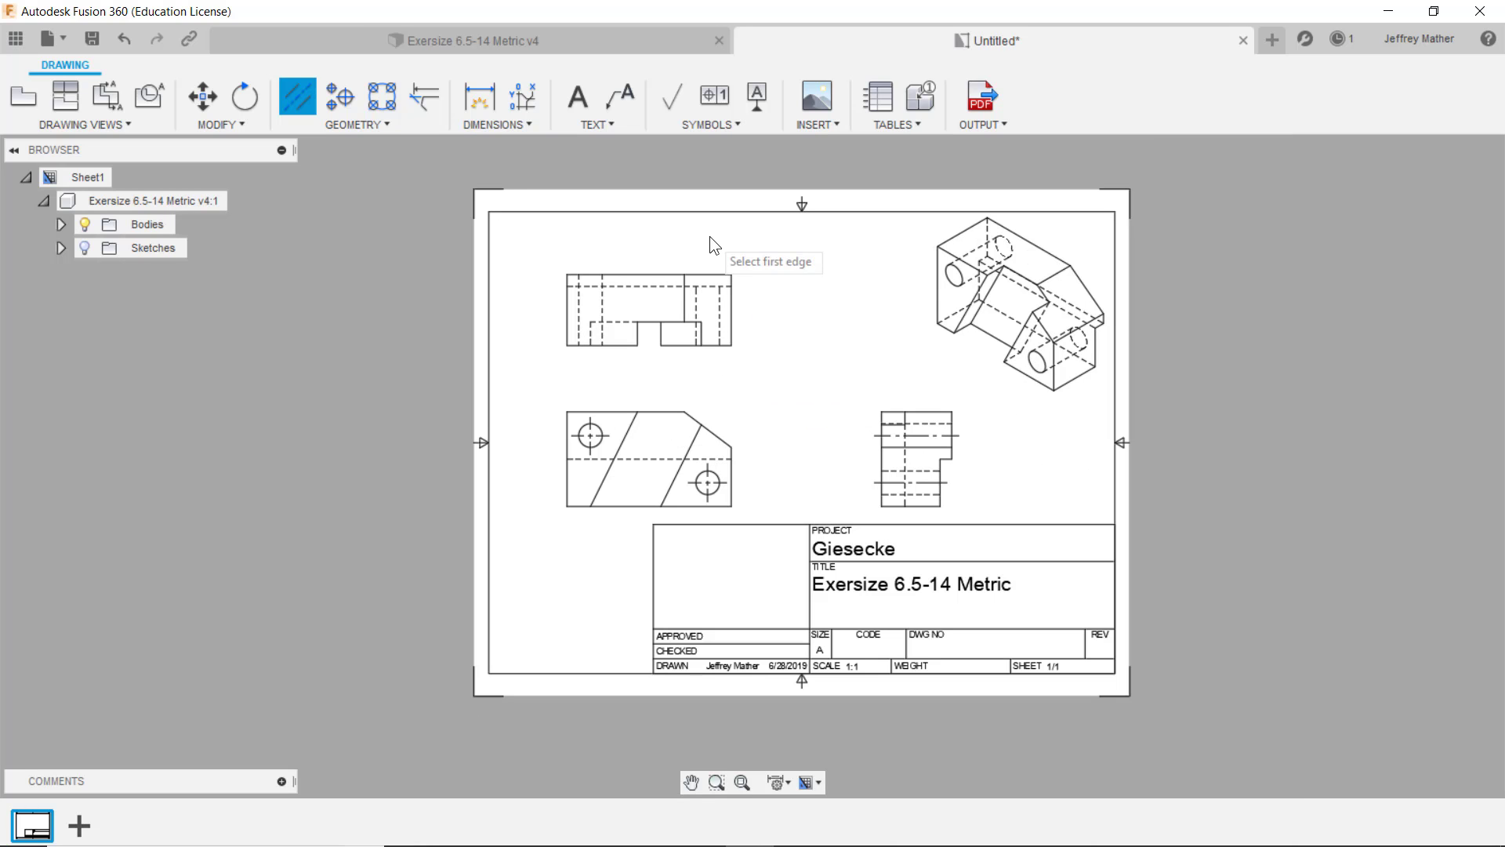
{"action": "key", "text": "Escape"}
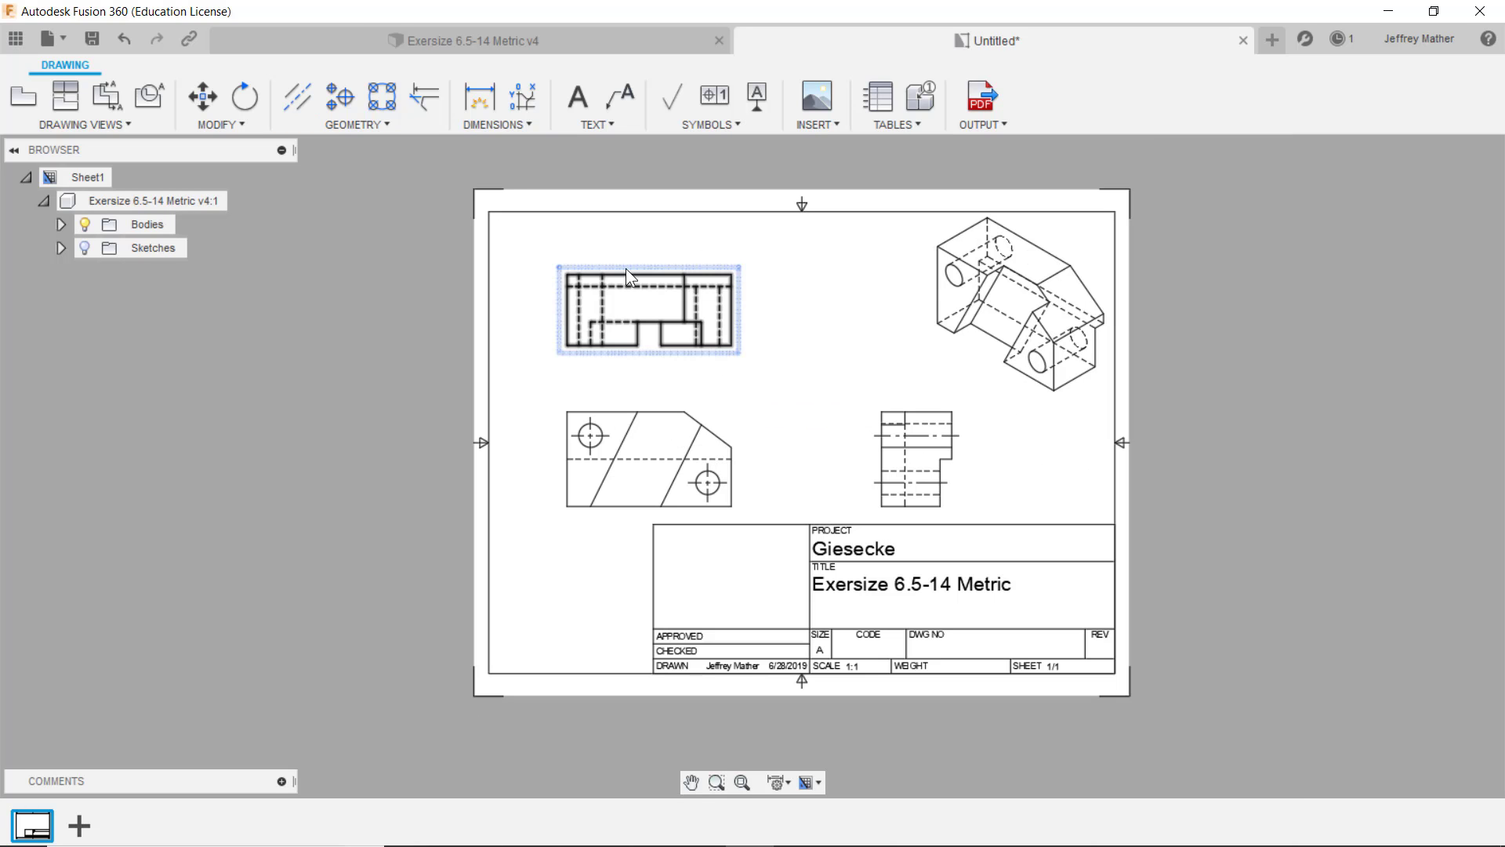
Move the top view and the front view higher on the sheet, leaving more room above the title block
{"action": "left_click", "coordinate": [626, 265]}
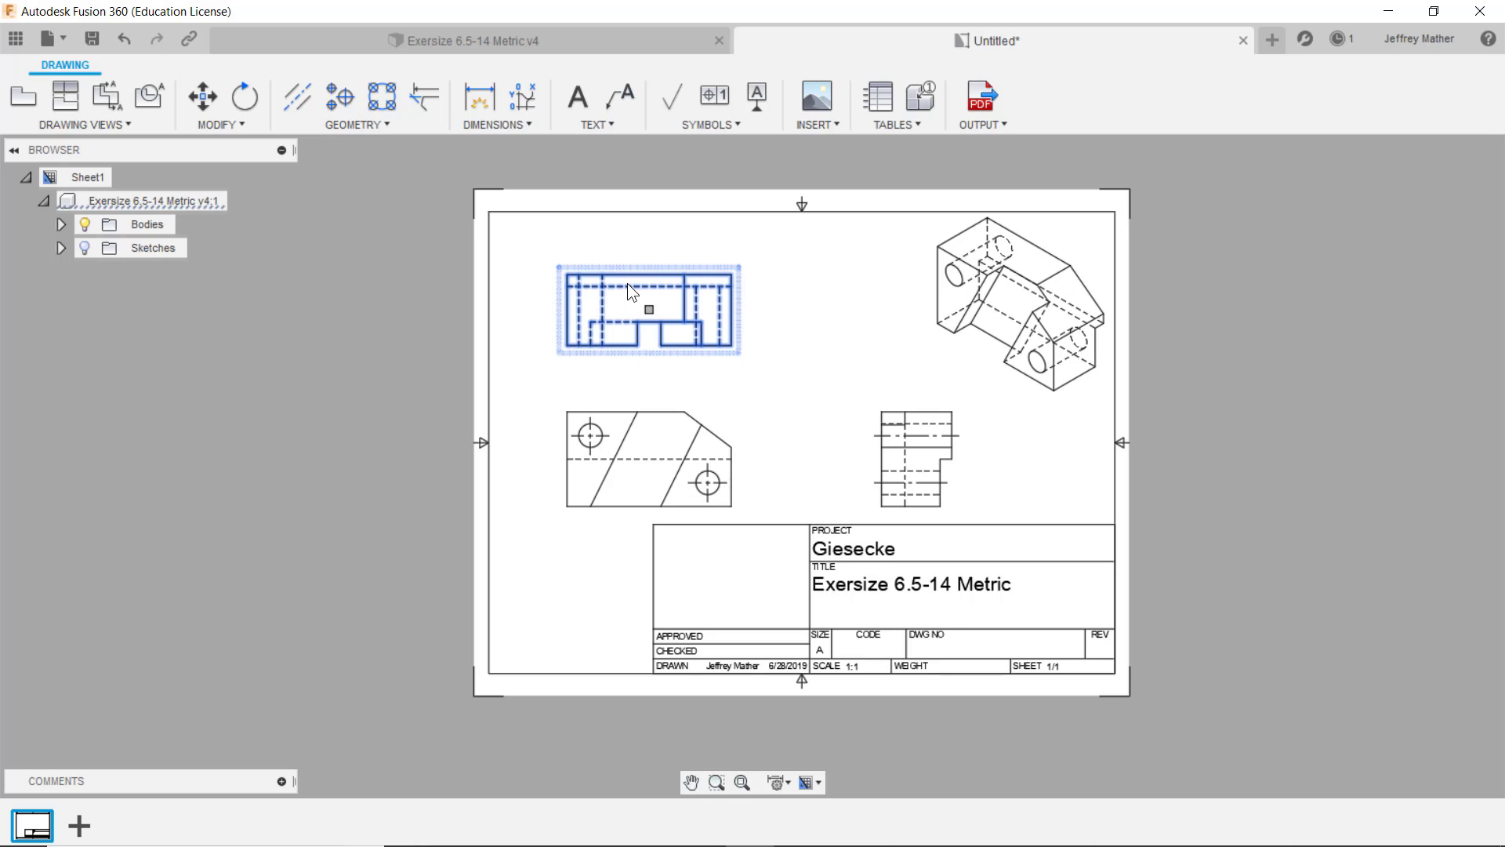
{"action": "left_click_drag", "start_coordinate": [651, 308], "coordinate": [645, 276]}
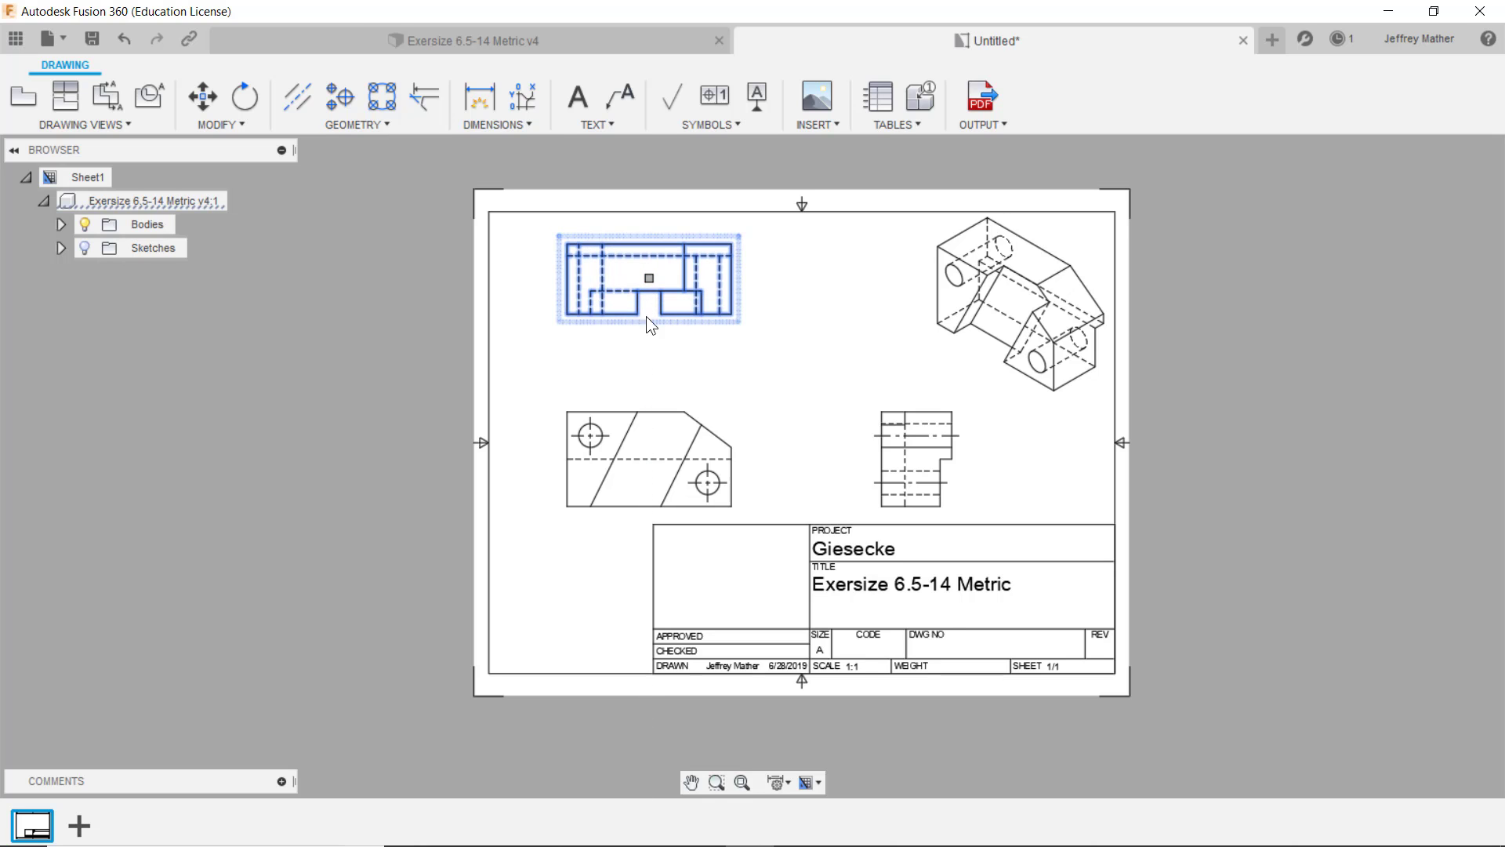
{"action": "left_click", "coordinate": [637, 397]}
{"action": "left_click_drag", "start_coordinate": [649, 460], "coordinate": [652, 421]}
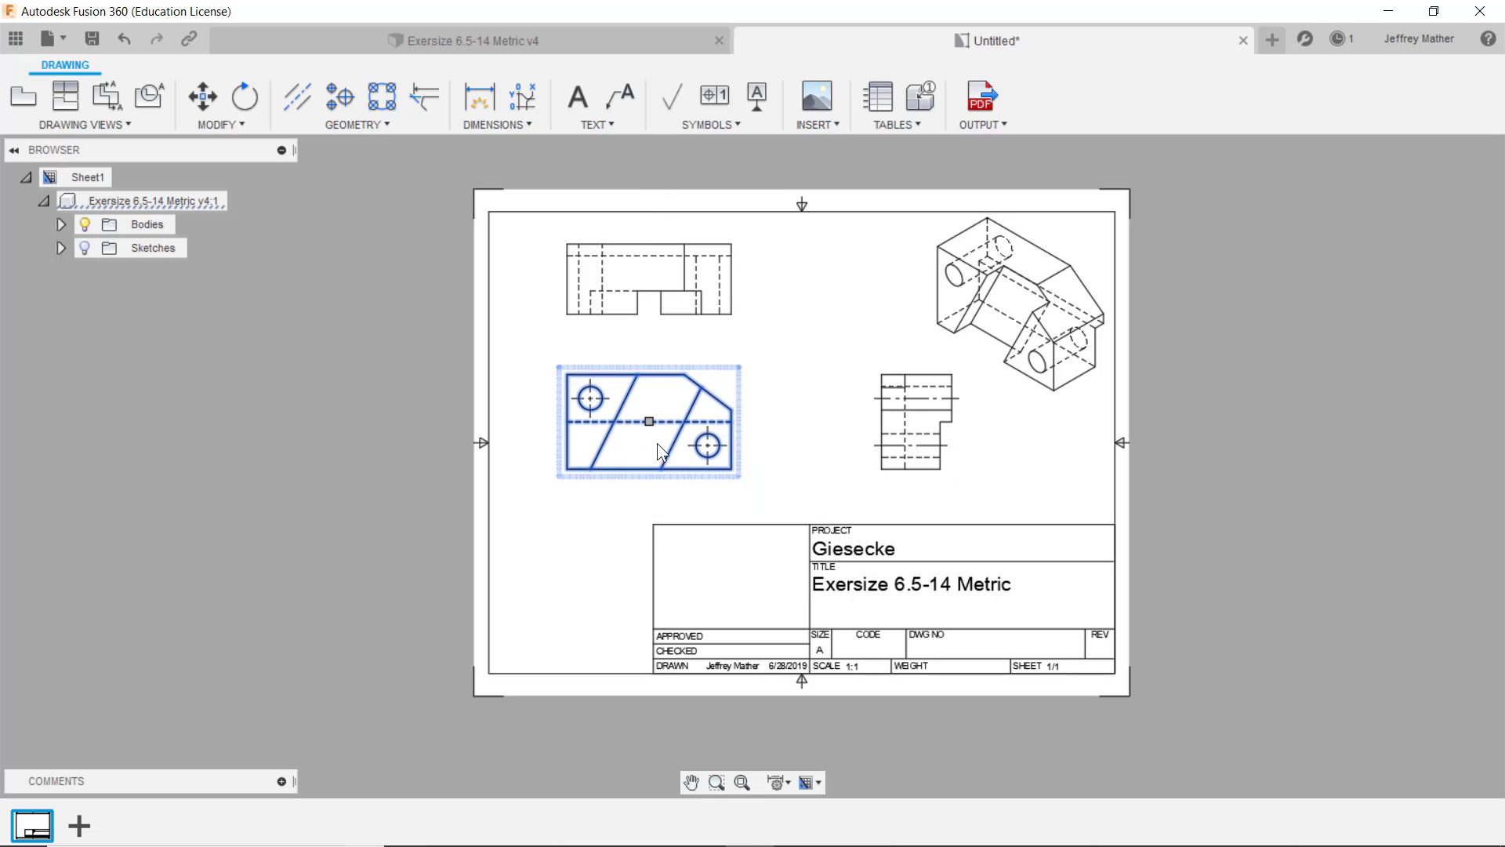
{"action": "left_click", "coordinate": [613, 541]}
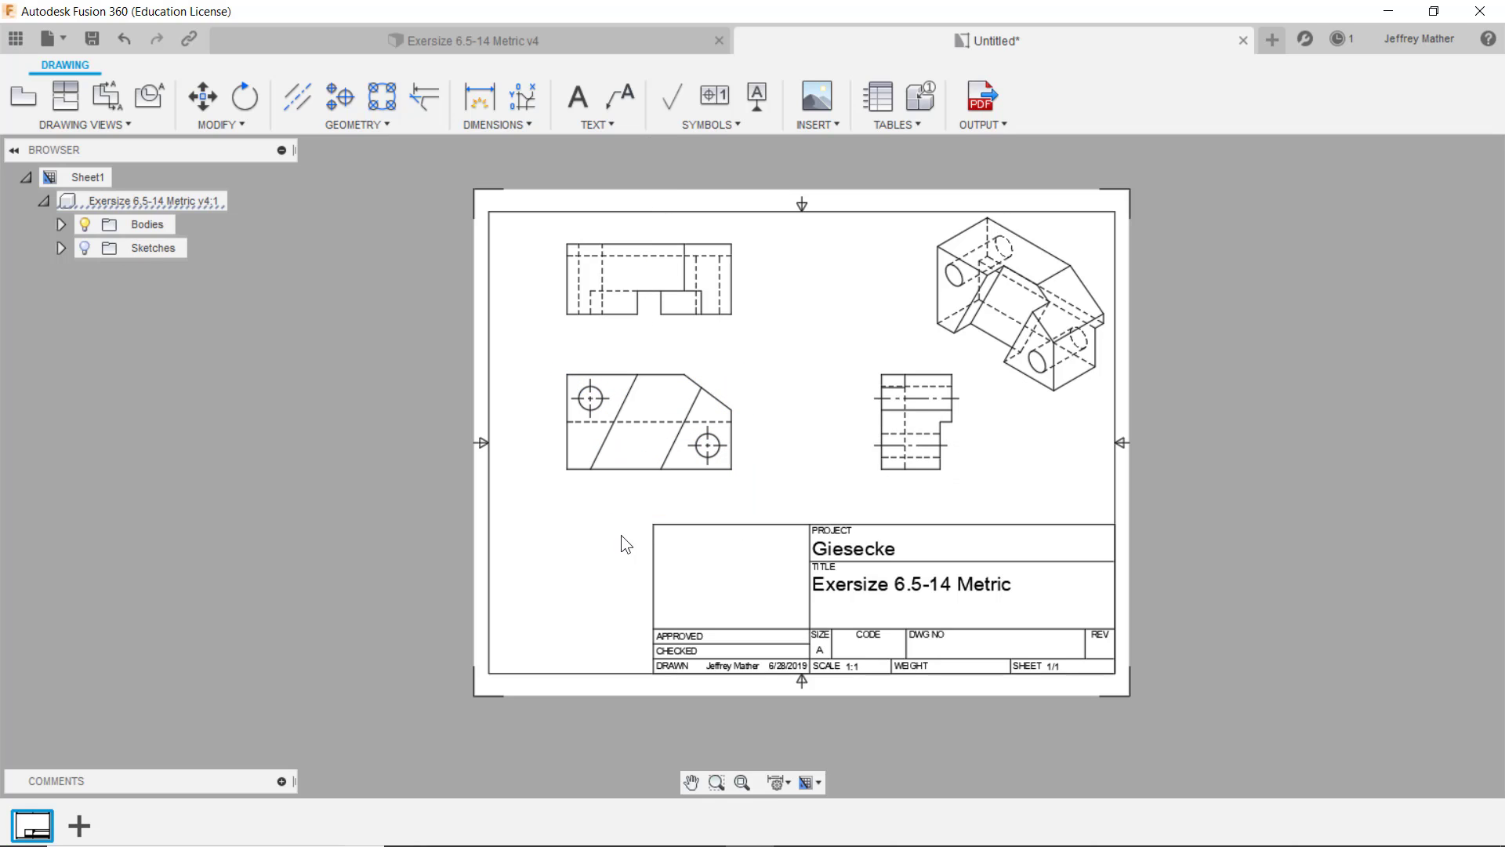
Move the right-side view closer to the front view
{"action": "left_click", "coordinate": [920, 455]}
{"action": "left_click_drag", "start_coordinate": [918, 422], "coordinate": [877, 425]}
{"action": "left_click", "coordinate": [667, 529]}
{"action": "scroll", "coordinate": [552, 492], "scroll_direction": "up", "scroll_amount": 2}
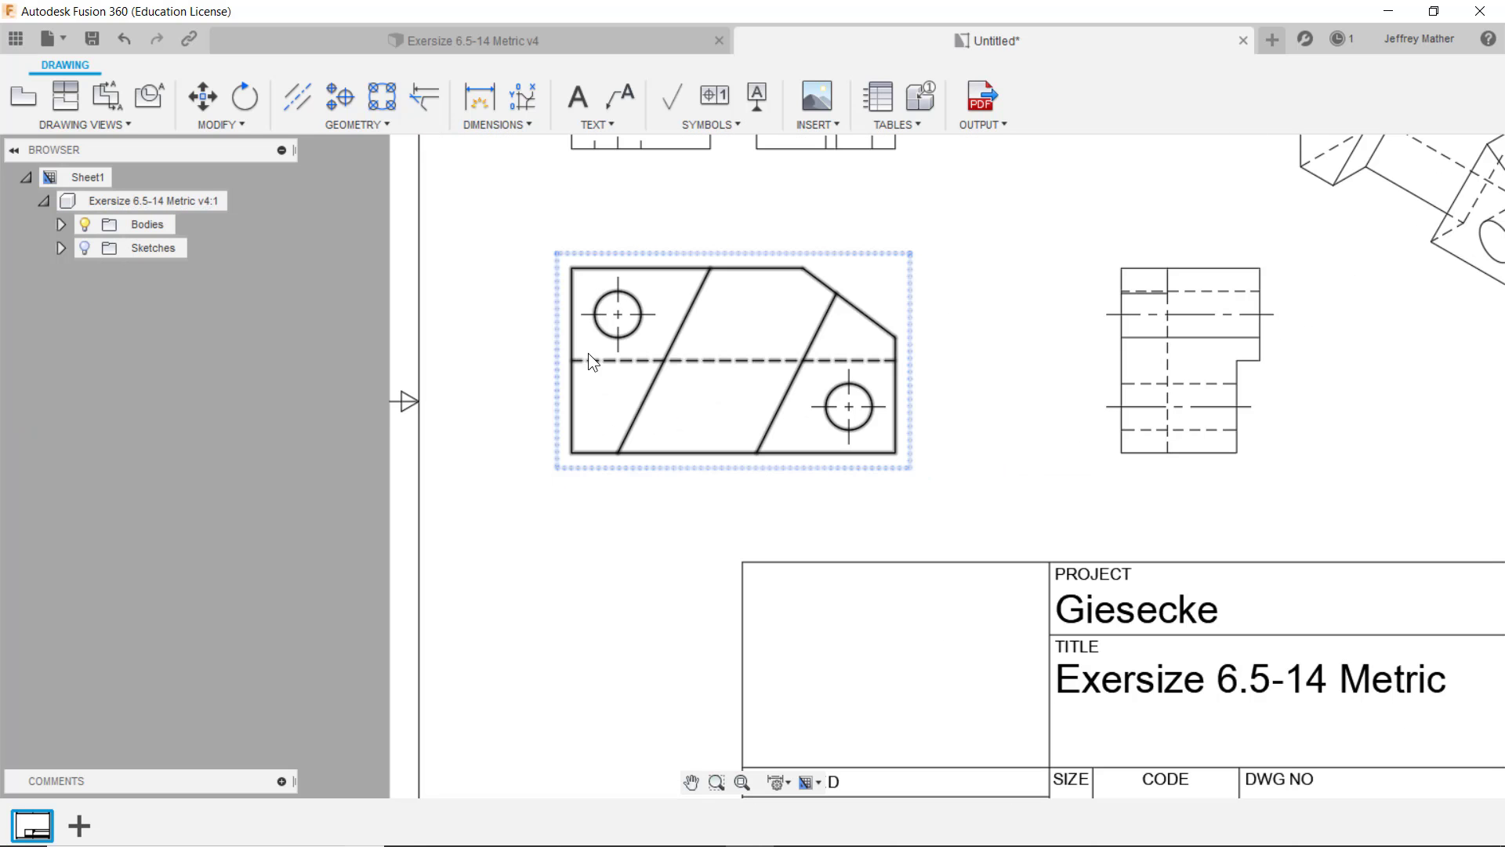
{"action": "scroll", "coordinate": [656, 479], "scroll_direction": "down", "scroll_amount": 2}
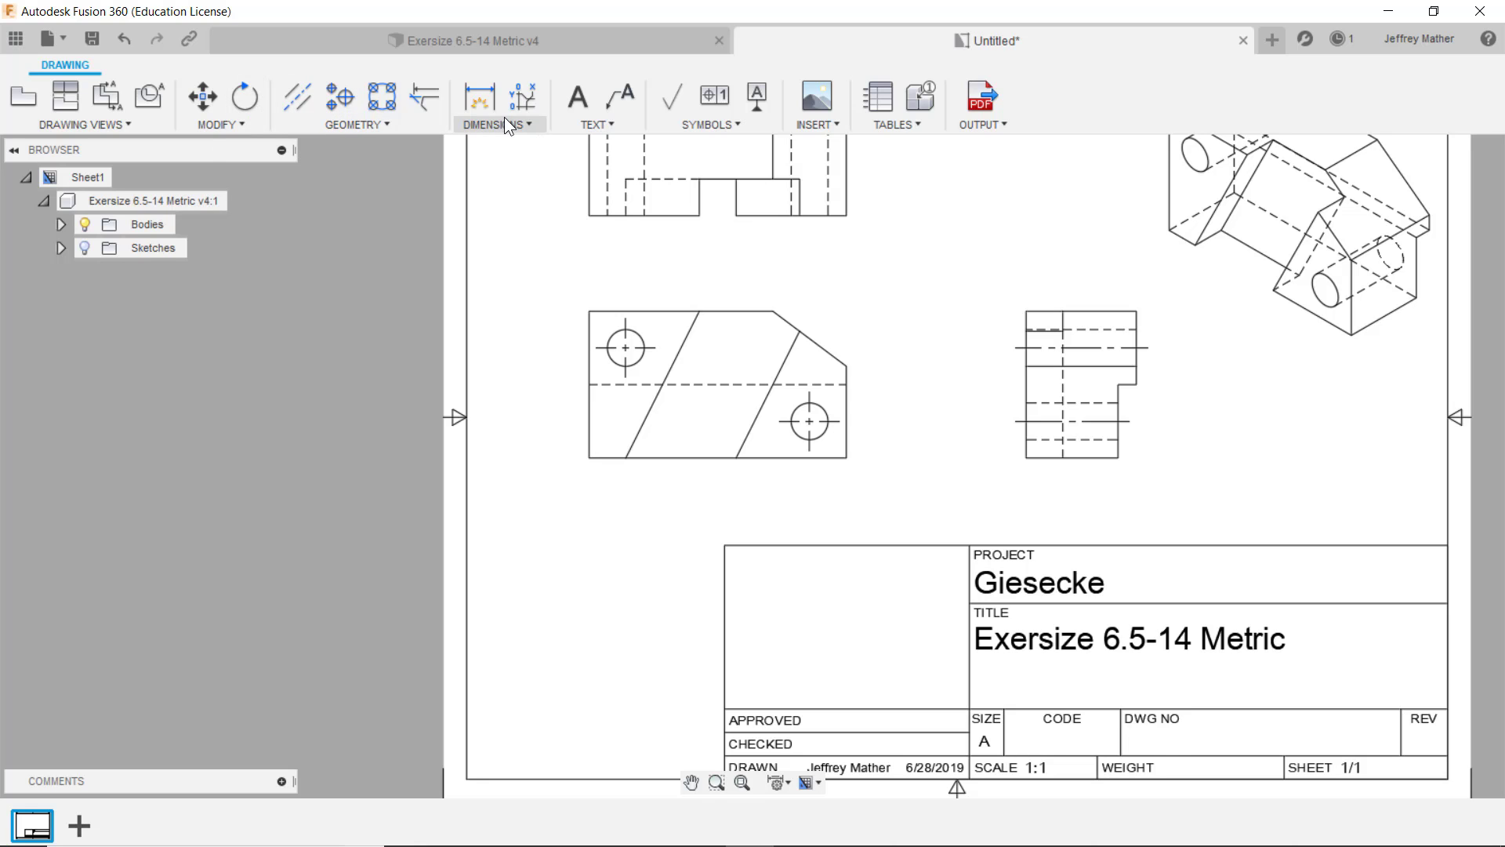
{"action": "left_click", "coordinate": [482, 100]}
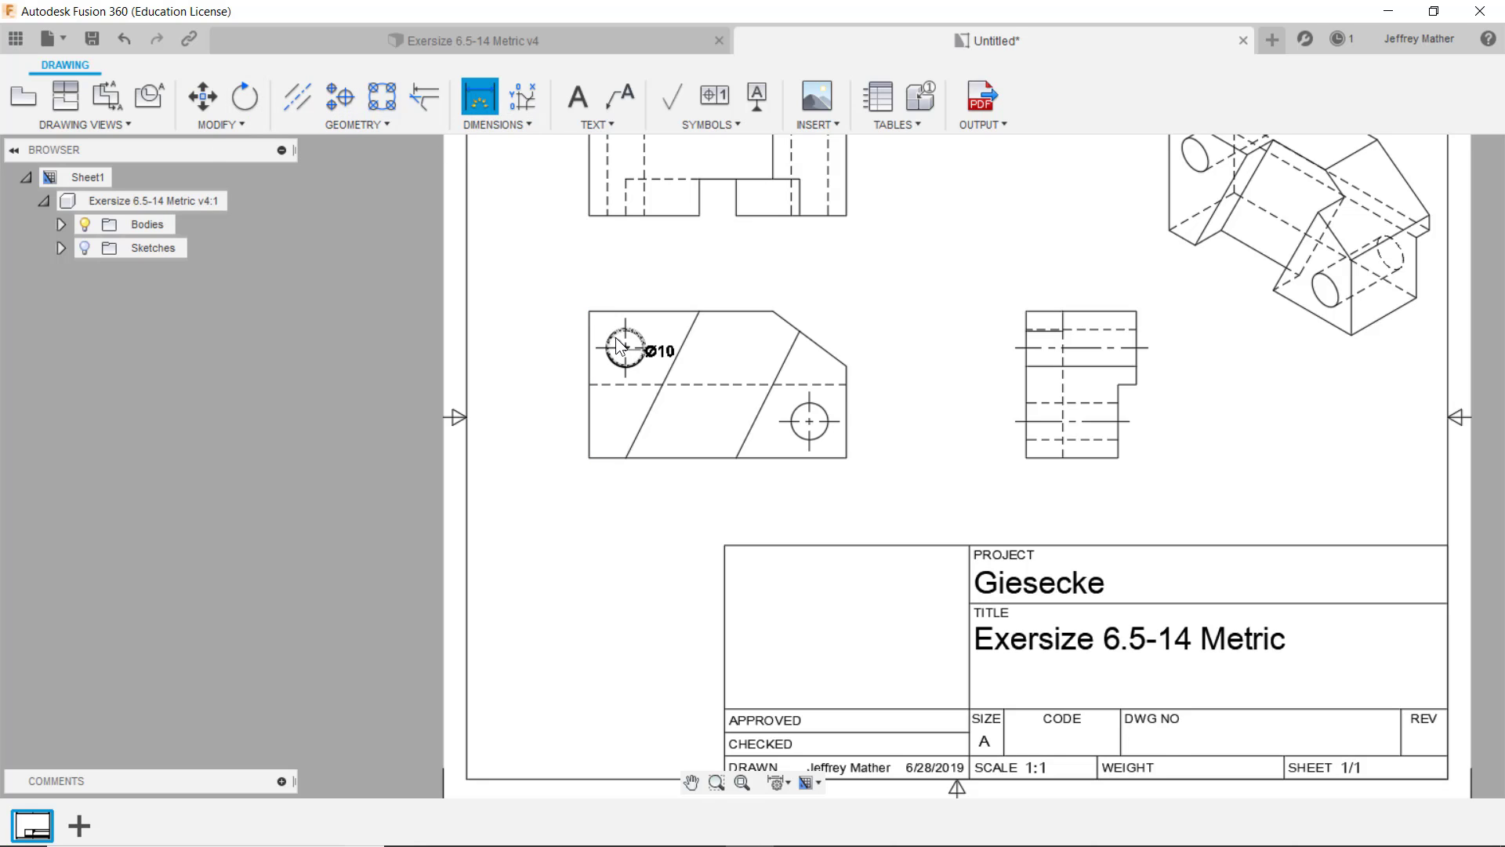
{"action": "left_click", "coordinate": [639, 333]}
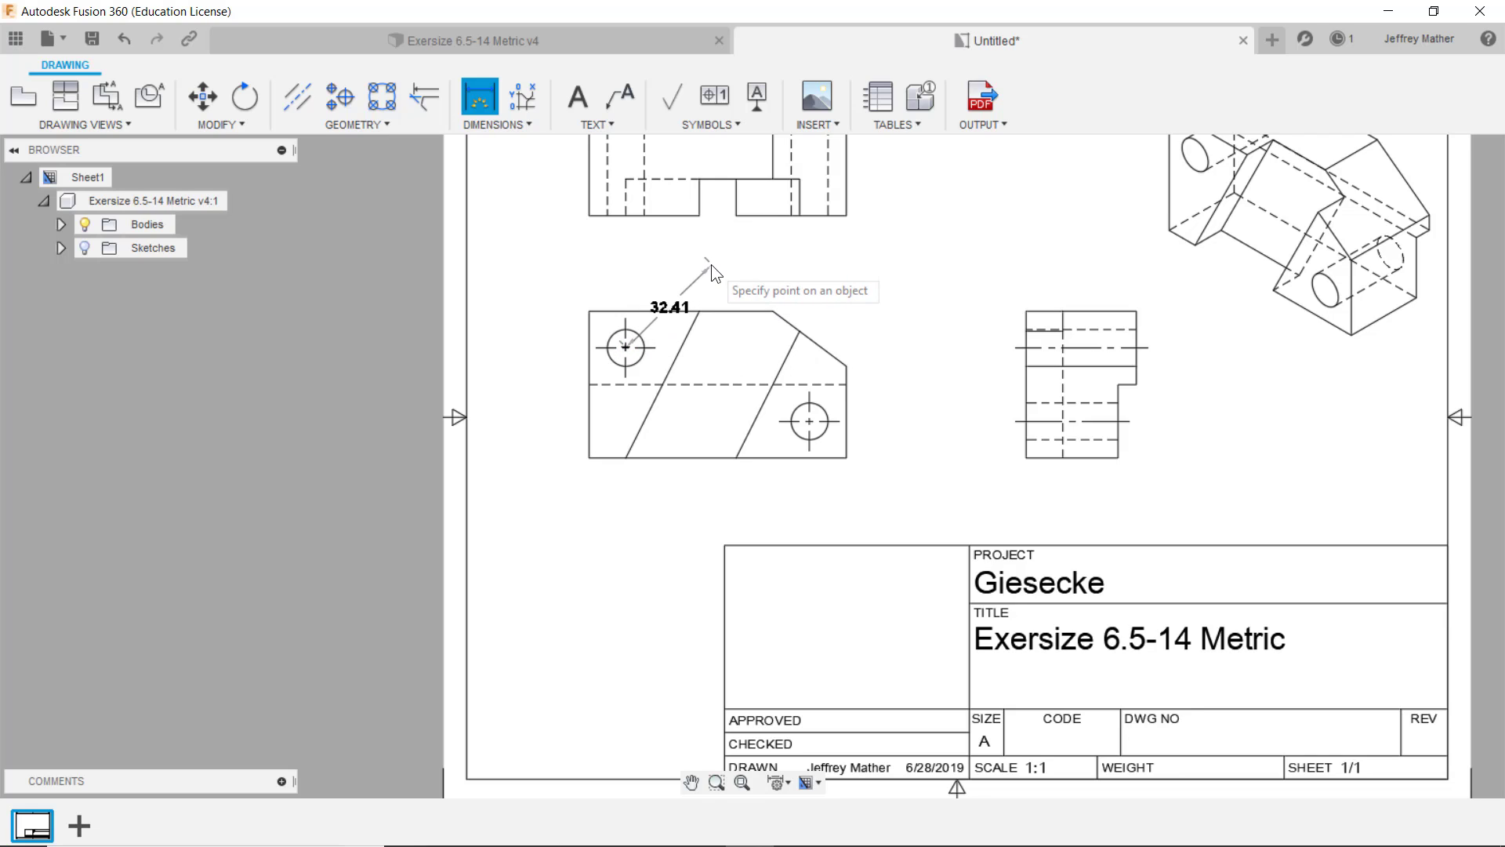
{"action": "key", "text": "Escape"}
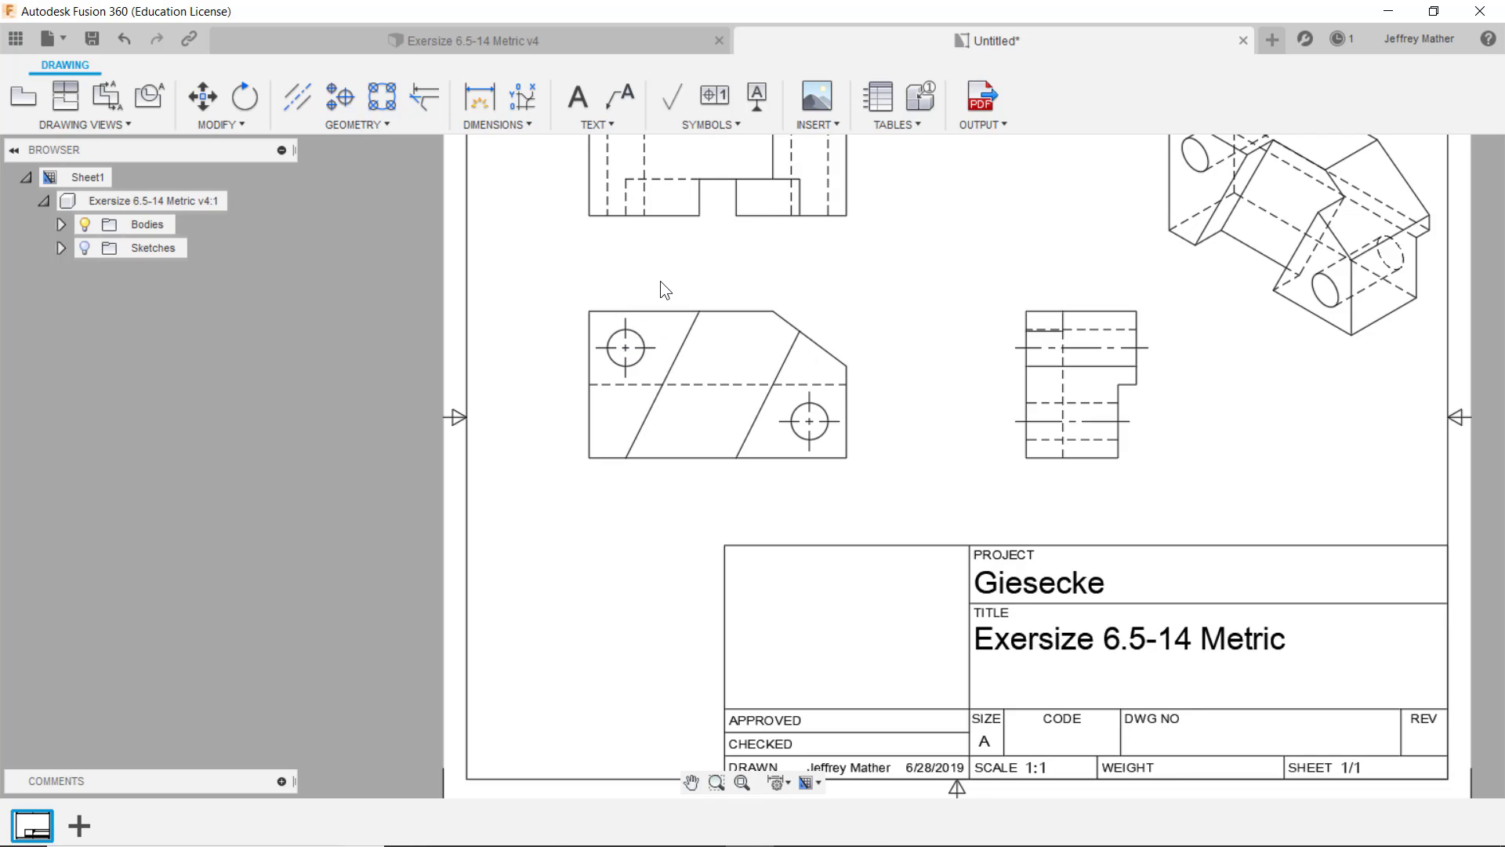
Dimension the diameter of the front view's upper-left hole, placing the text just above the part outline
{"action": "left_click", "coordinate": [480, 97]}
{"action": "scroll", "coordinate": [628, 320], "scroll_direction": "up", "scroll_amount": 3}
{"action": "scroll", "coordinate": [624, 299], "scroll_direction": "up", "scroll_amount": 2}
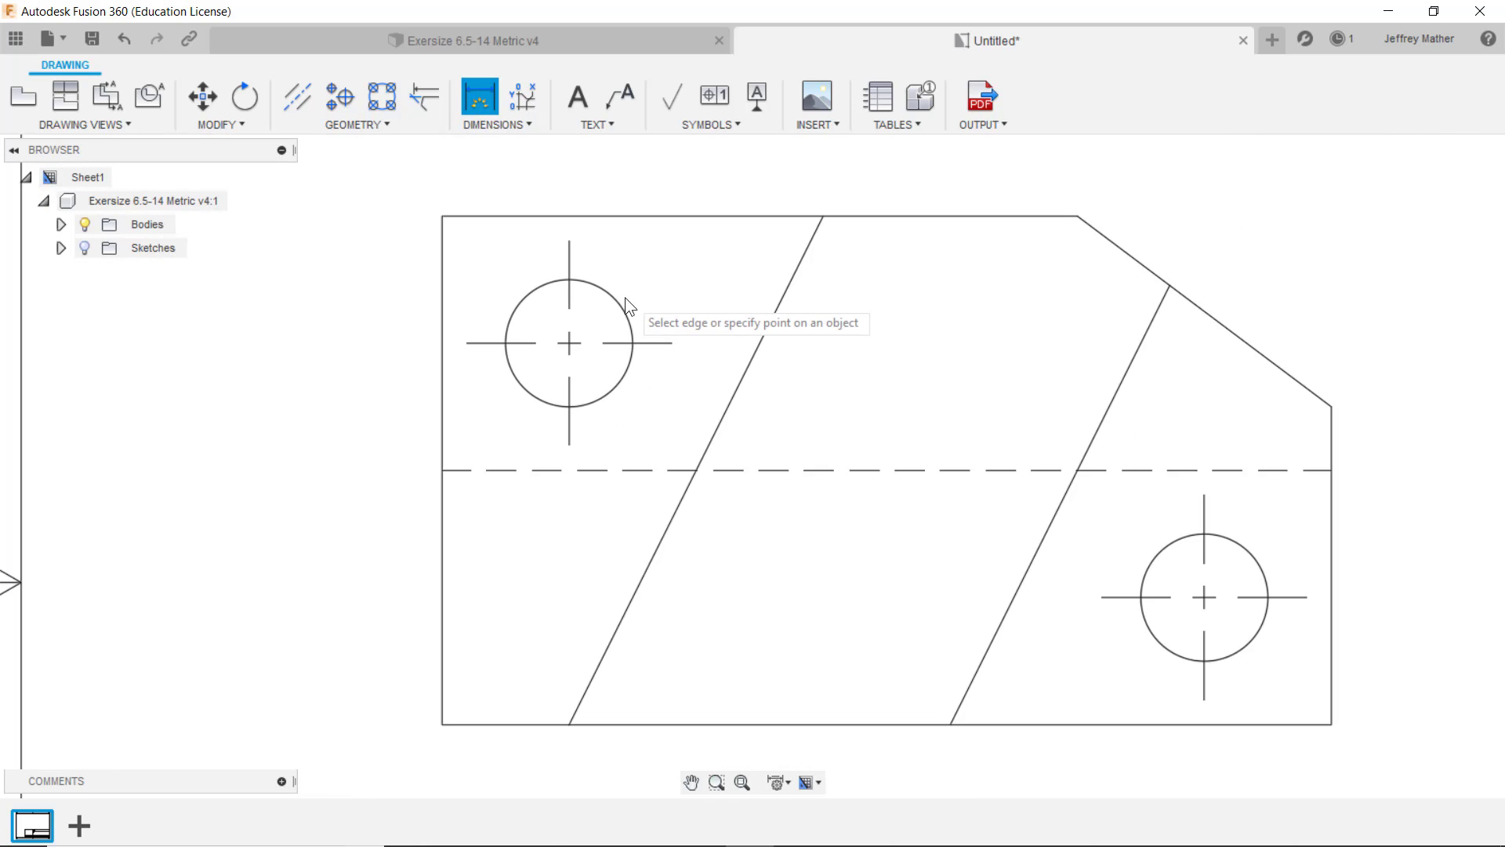
{"action": "left_click", "coordinate": [624, 298]}
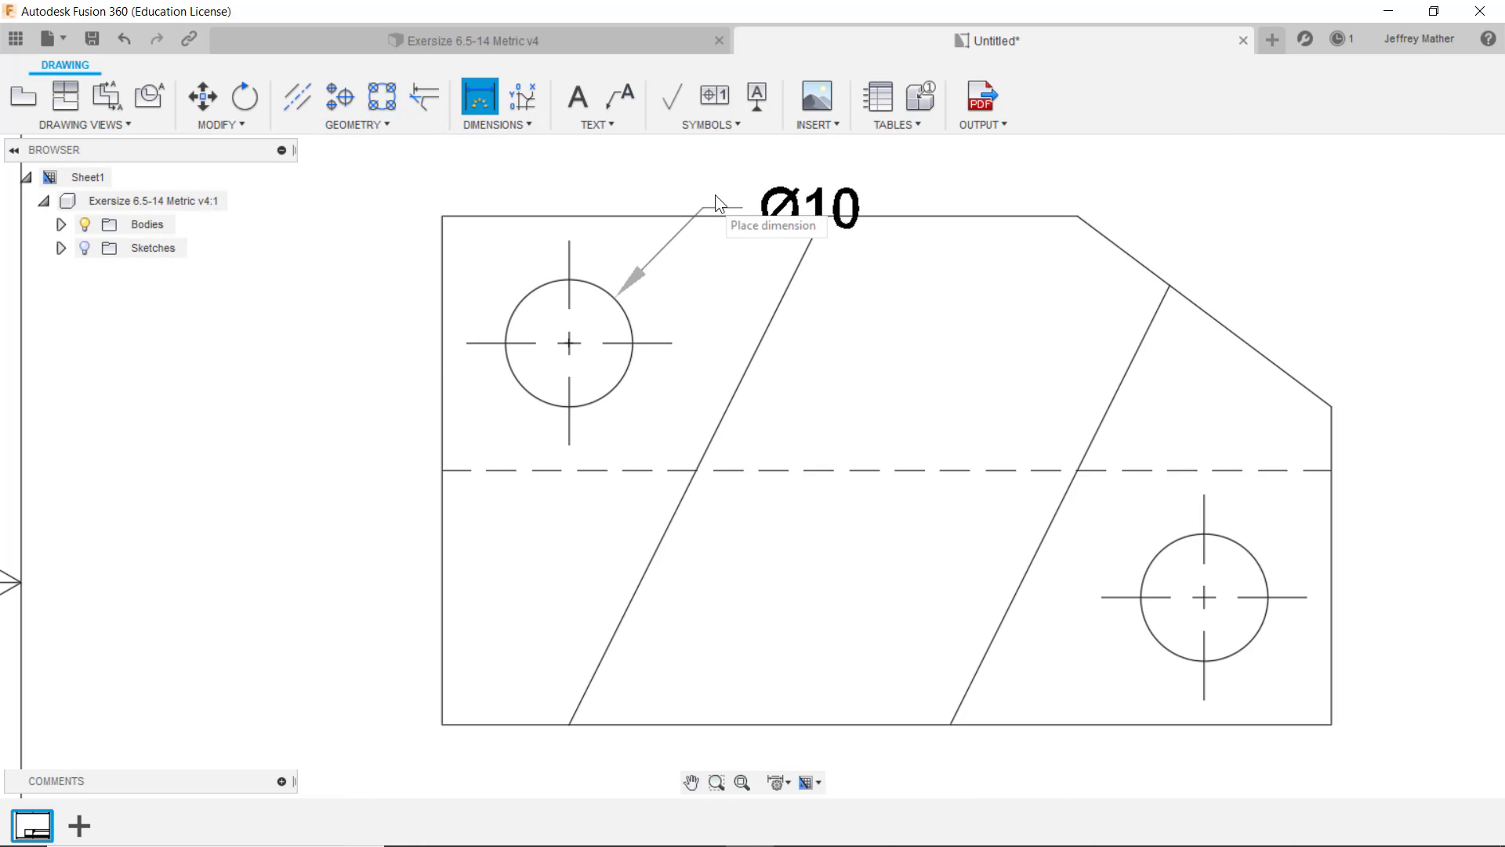
{"action": "scroll", "coordinate": [745, 256], "scroll_direction": "down", "scroll_amount": 2}
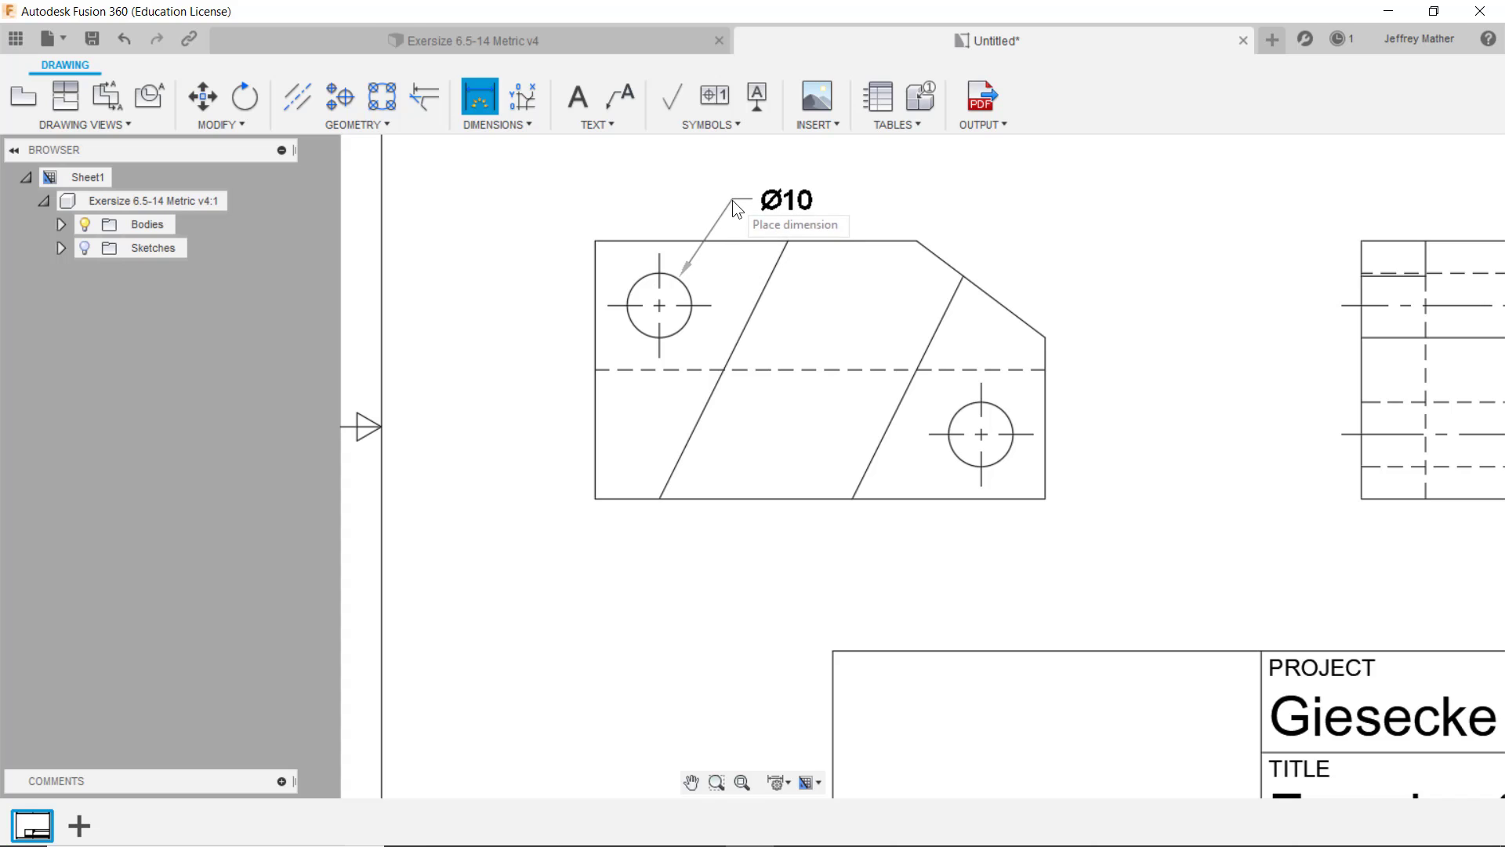
{"action": "left_click", "coordinate": [732, 200]}
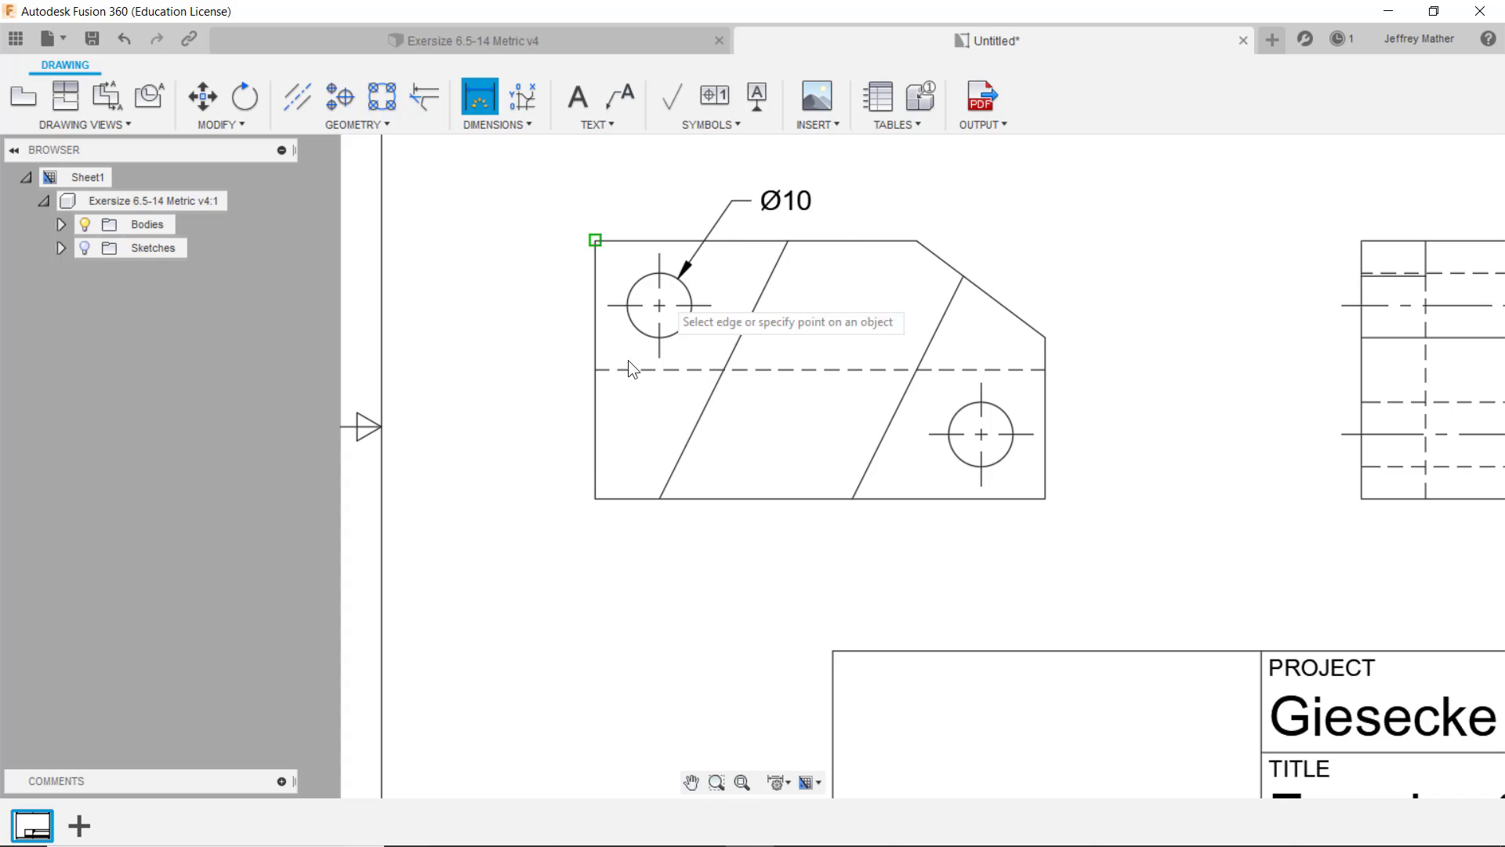
Try to dimension from the upper-left hole to the front view's bottom edge starting at the circle, and undo the extra diameter dimensions
{"action": "left_click", "coordinate": [631, 314]}
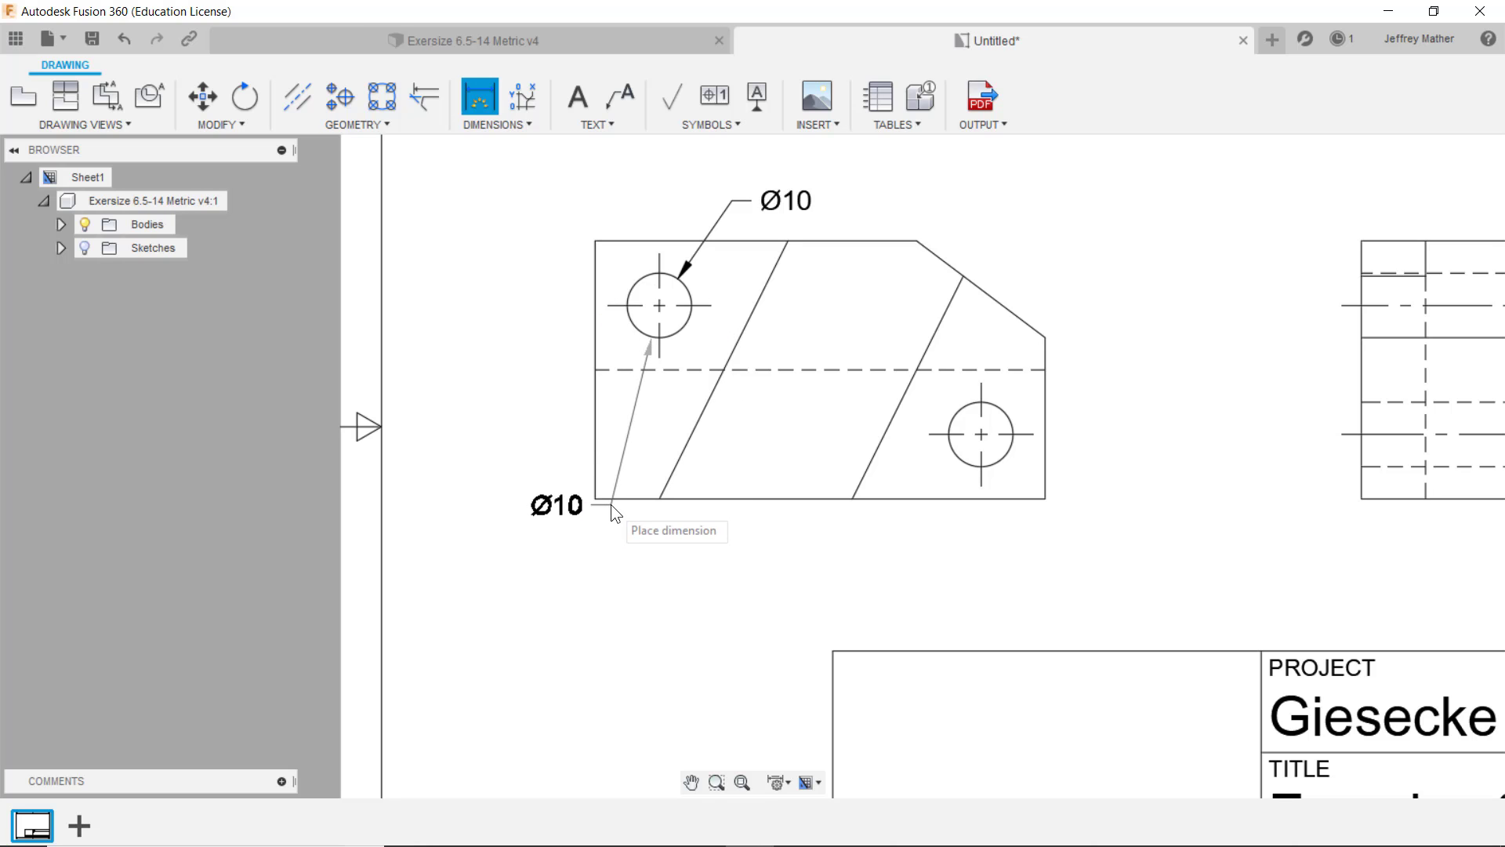
{"action": "left_click", "coordinate": [614, 499]}
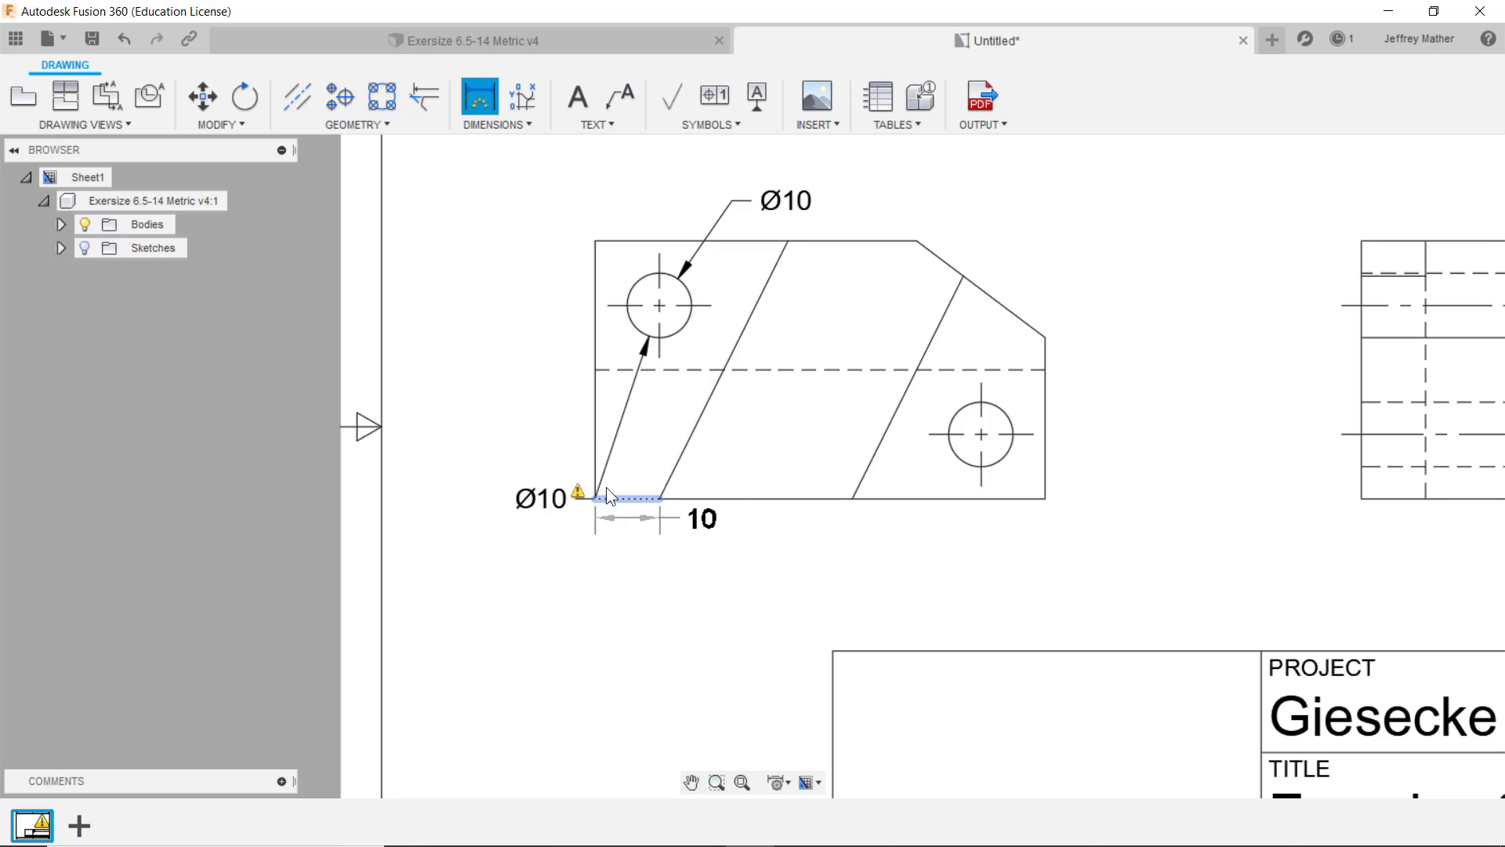
{"action": "left_click", "coordinate": [126, 38]}
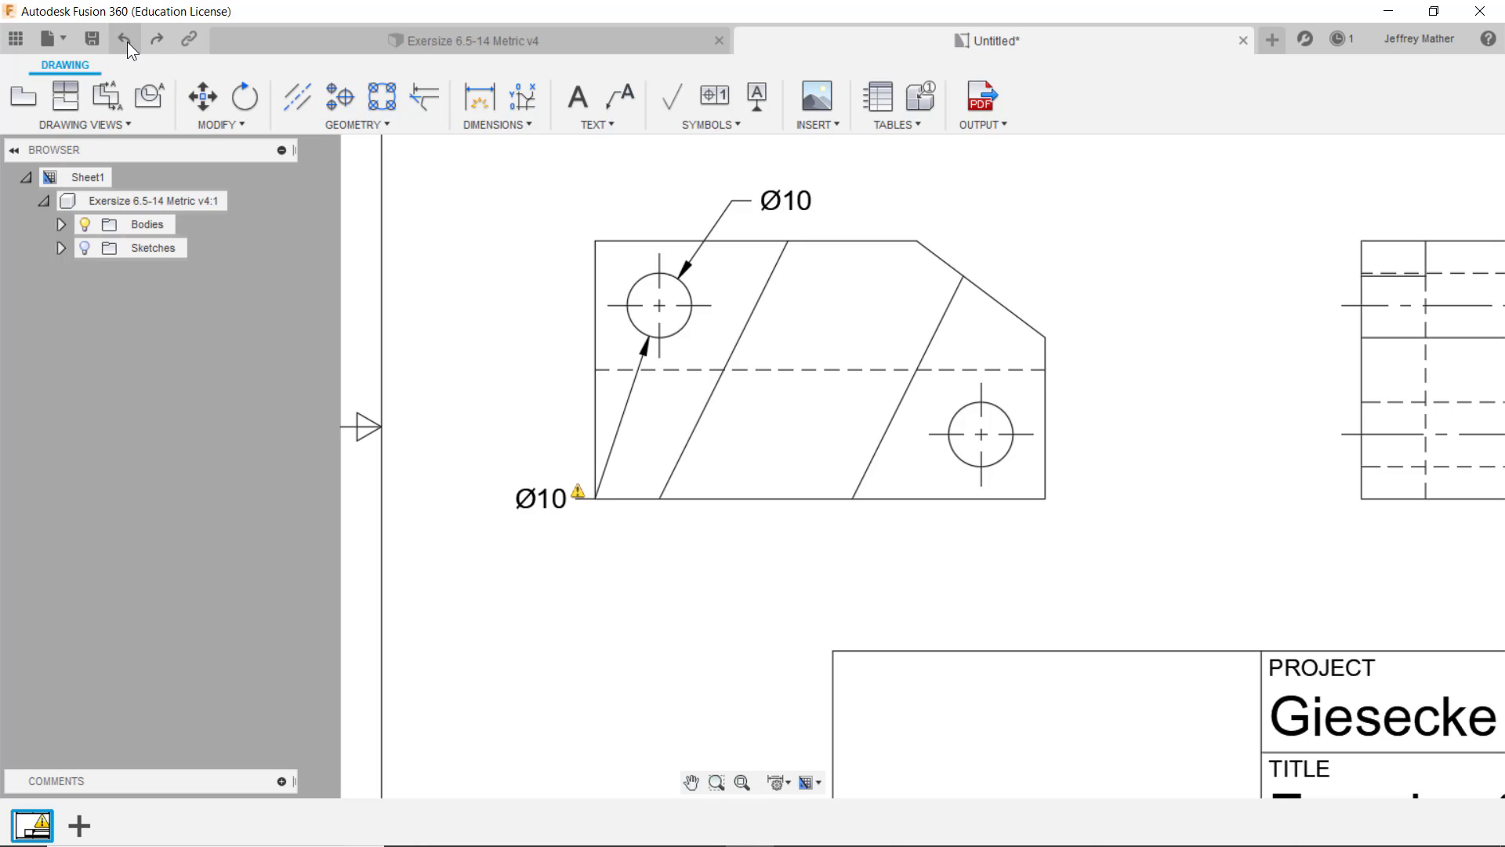
{"action": "left_click", "coordinate": [126, 40]}
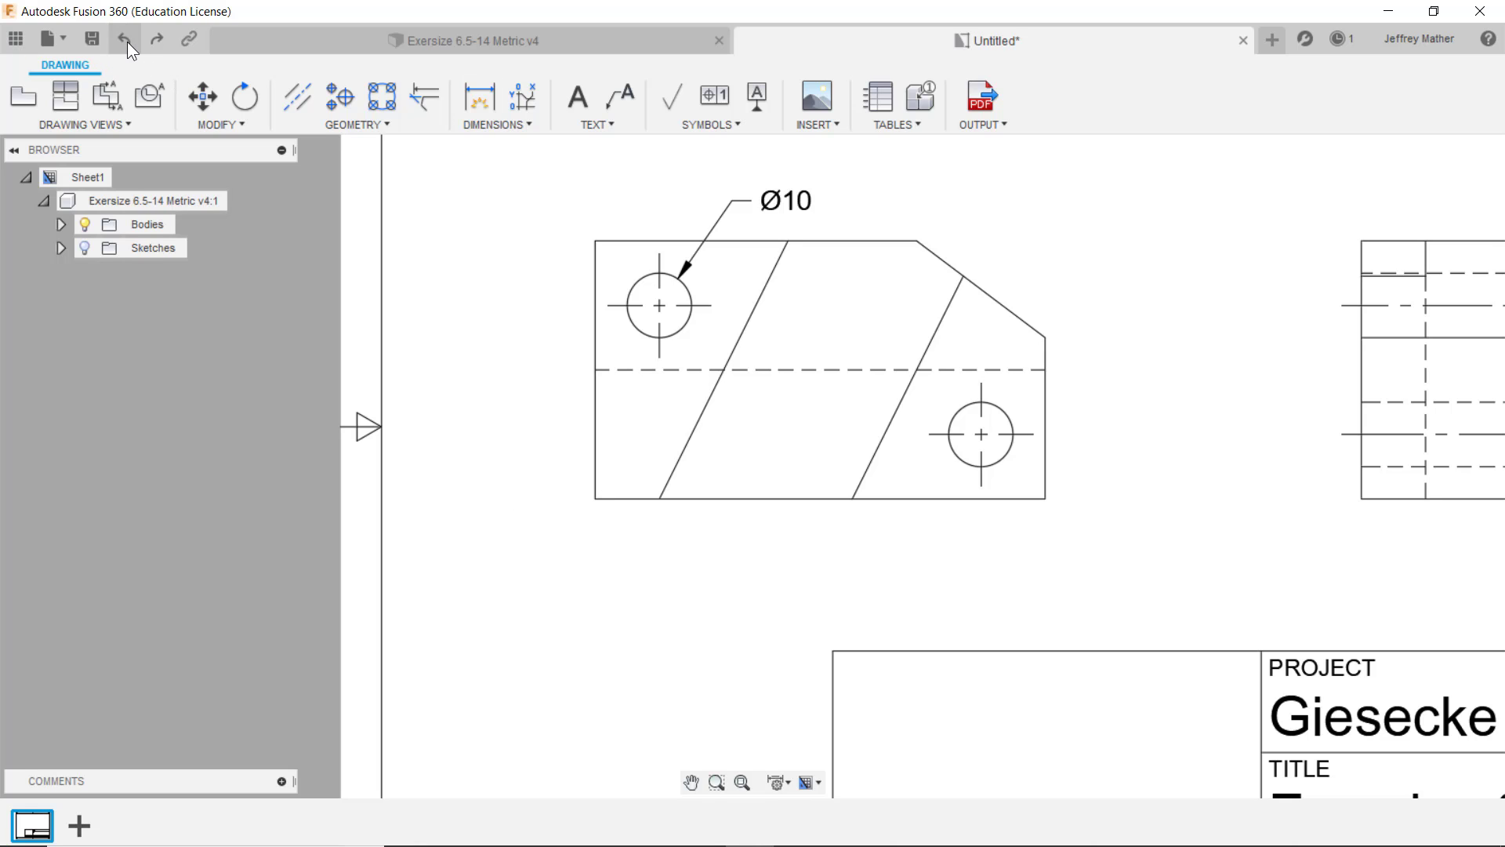
{"action": "left_click", "coordinate": [480, 97]}
{"action": "left_click", "coordinate": [643, 334]}
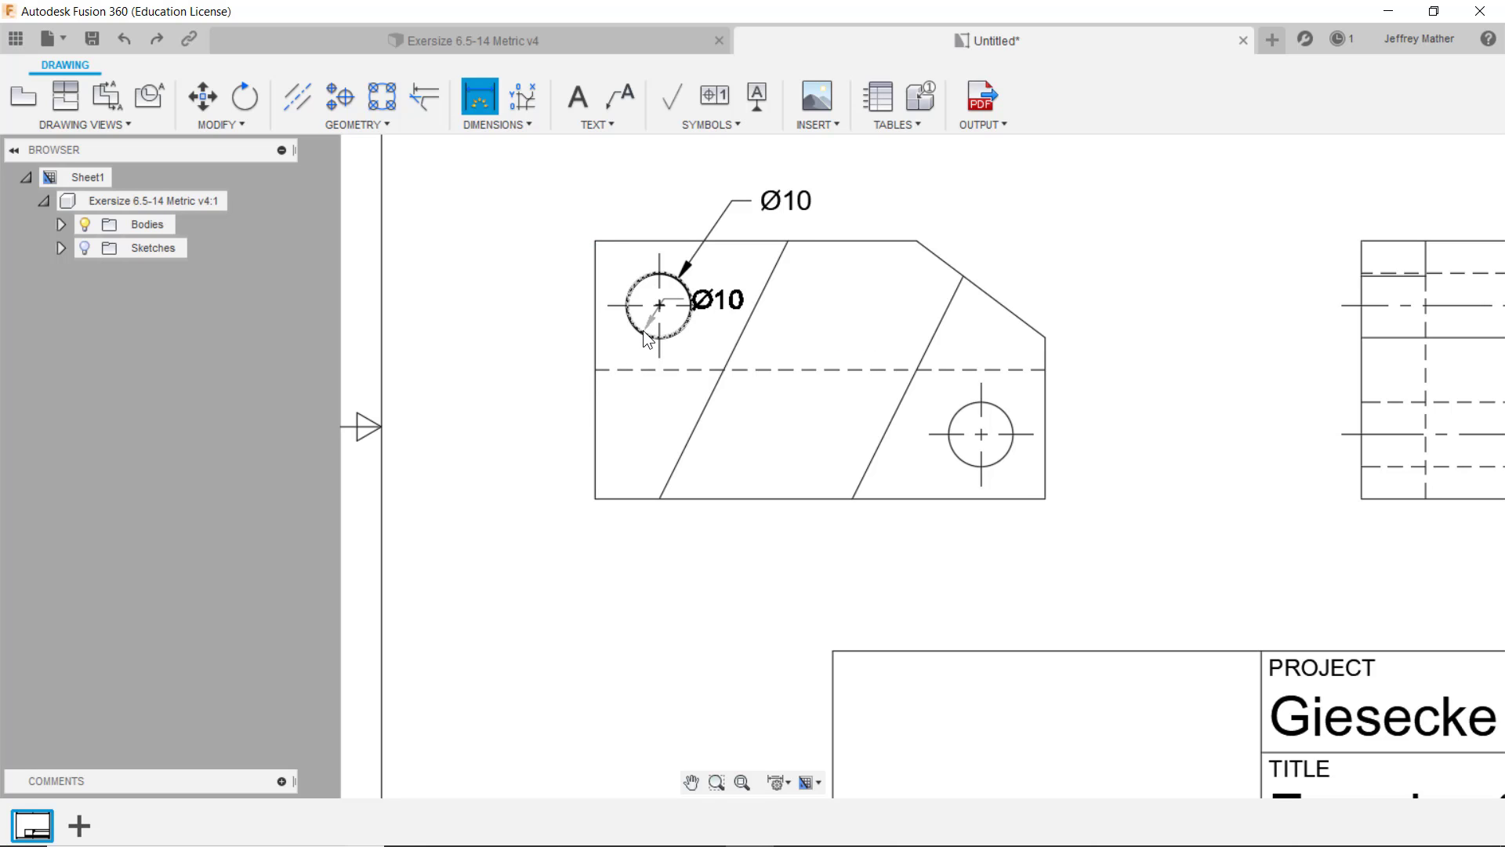
{"action": "key", "text": "Escape"}
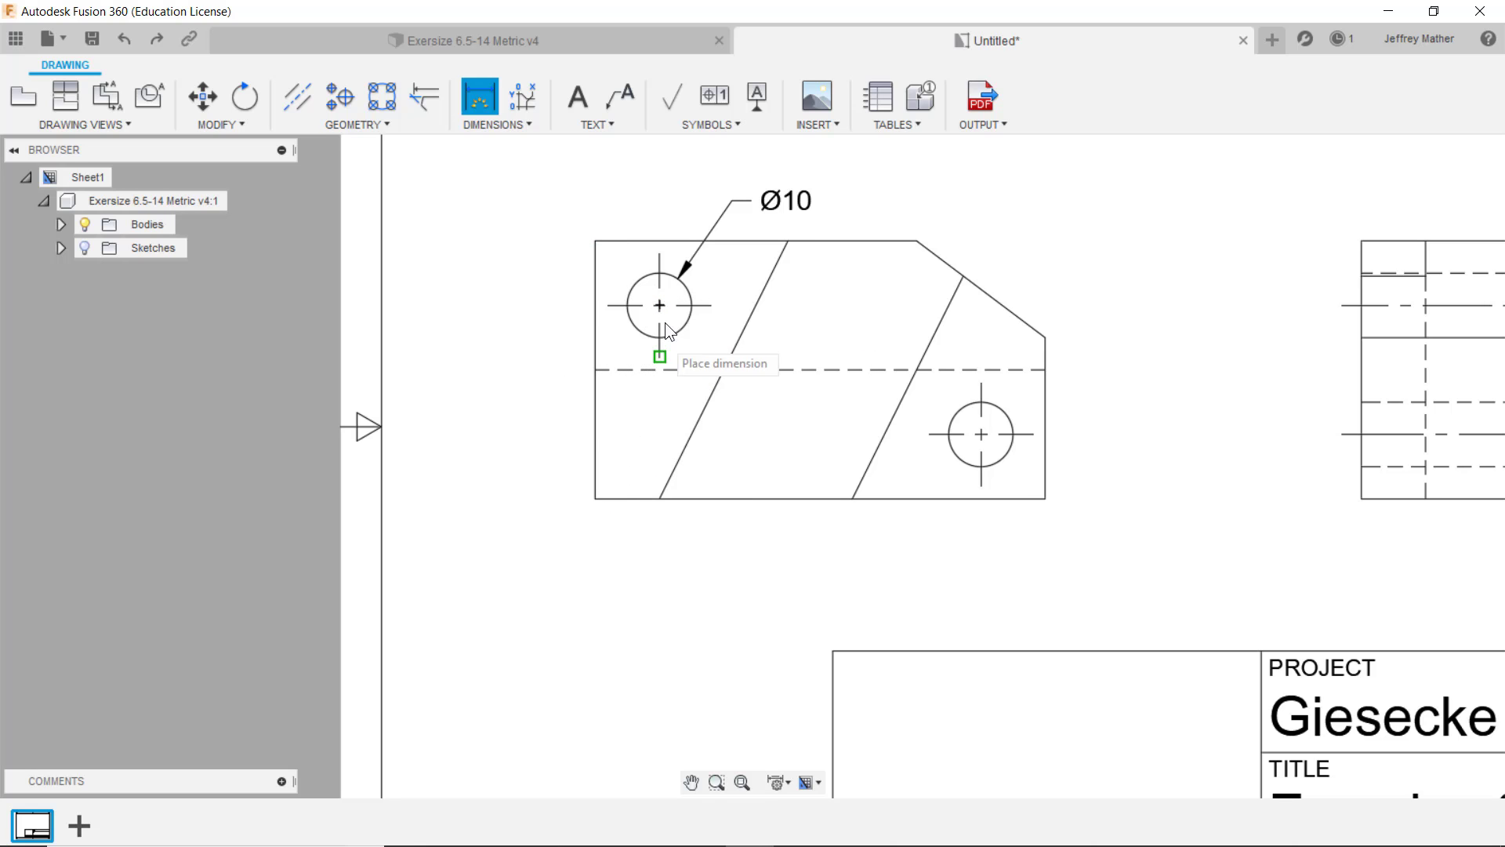
{"action": "left_click", "coordinate": [657, 336]}
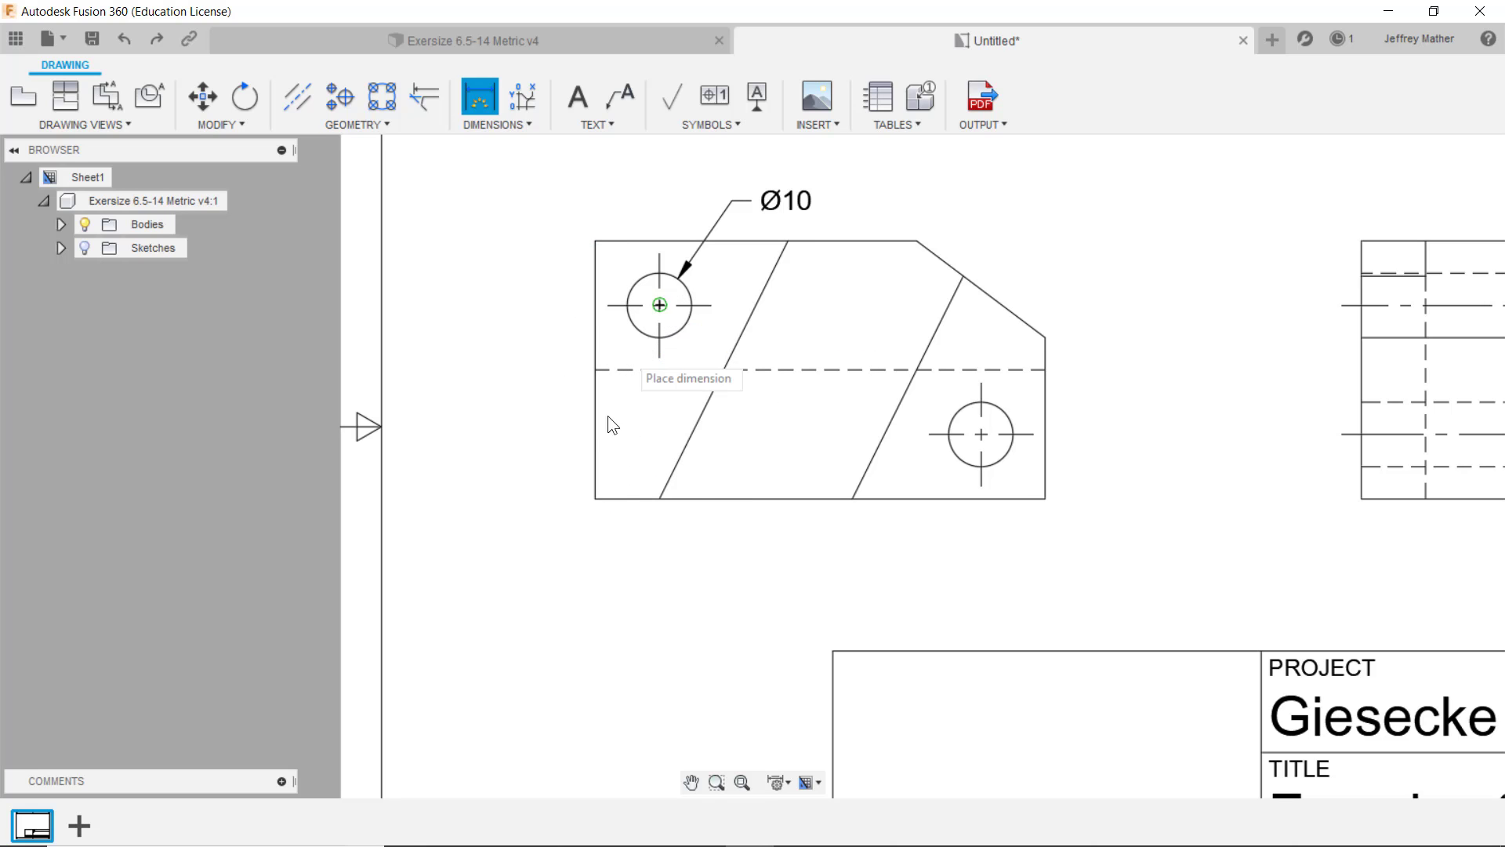
{"action": "left_click", "coordinate": [602, 500]}
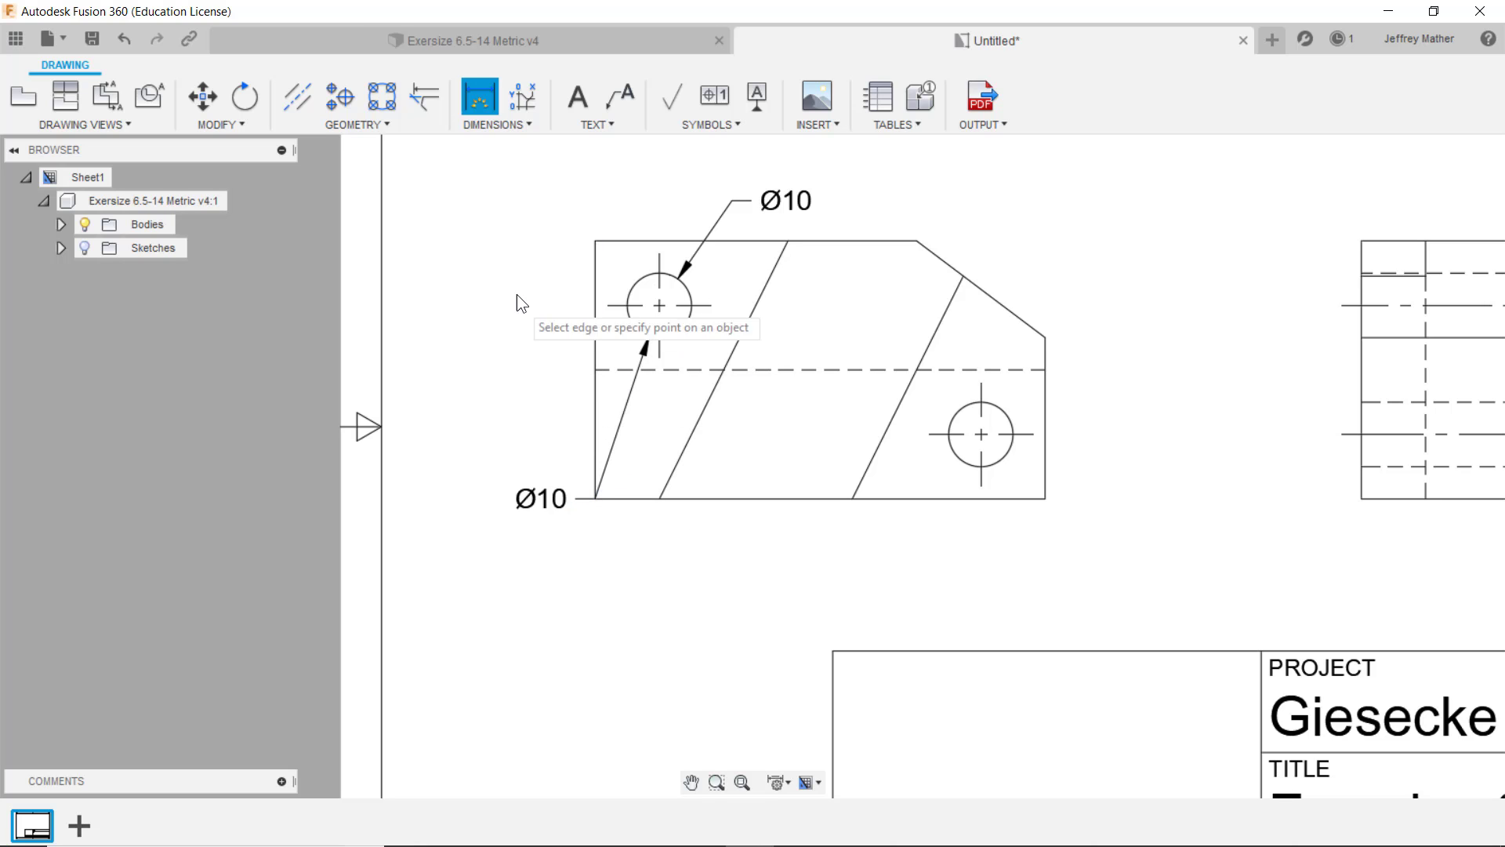
{"action": "left_click", "coordinate": [124, 41]}
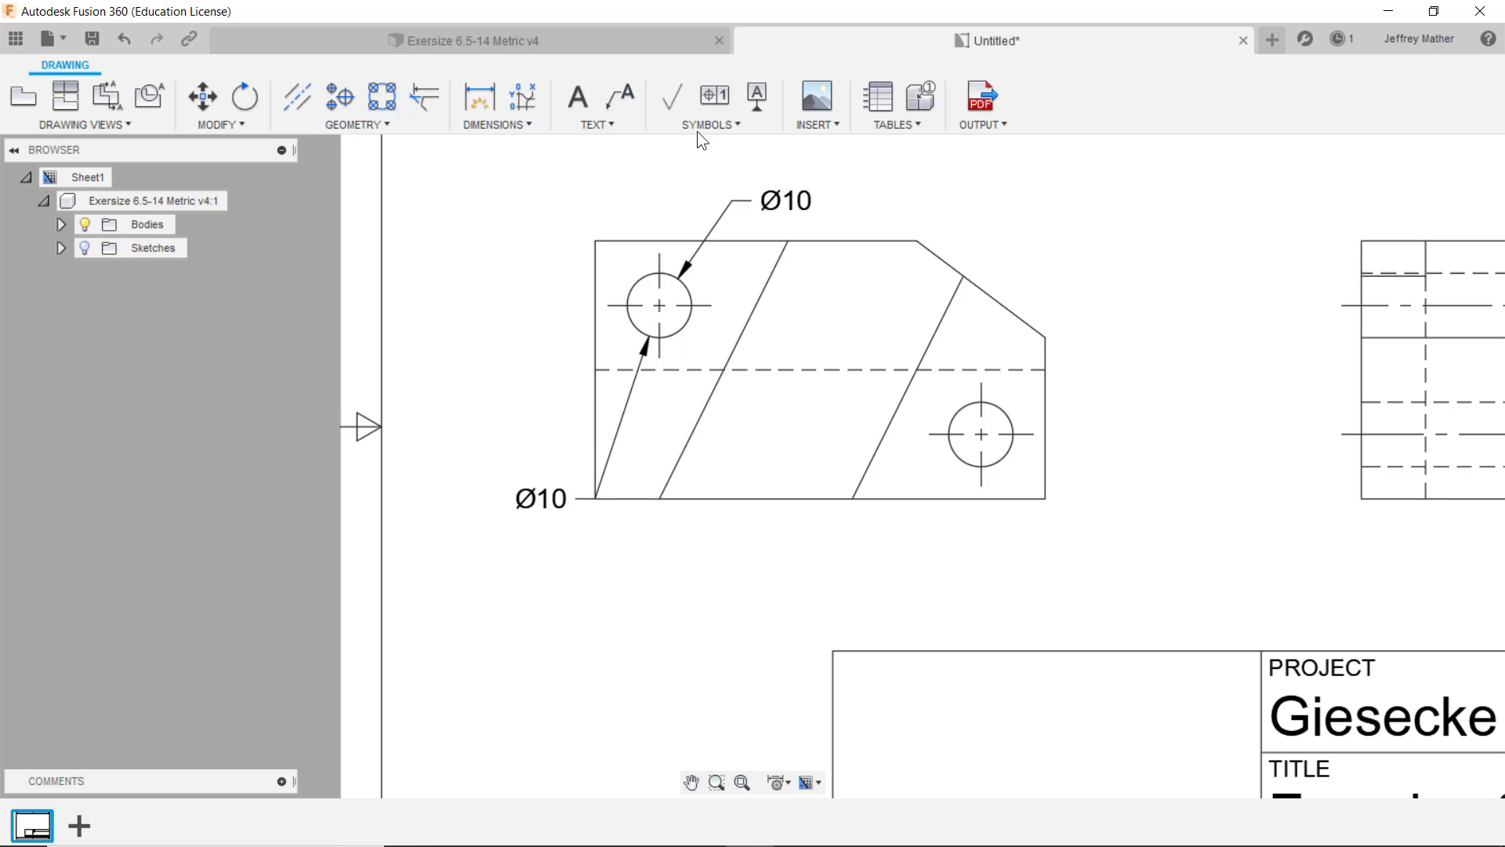
{"action": "left_click", "coordinate": [124, 38]}
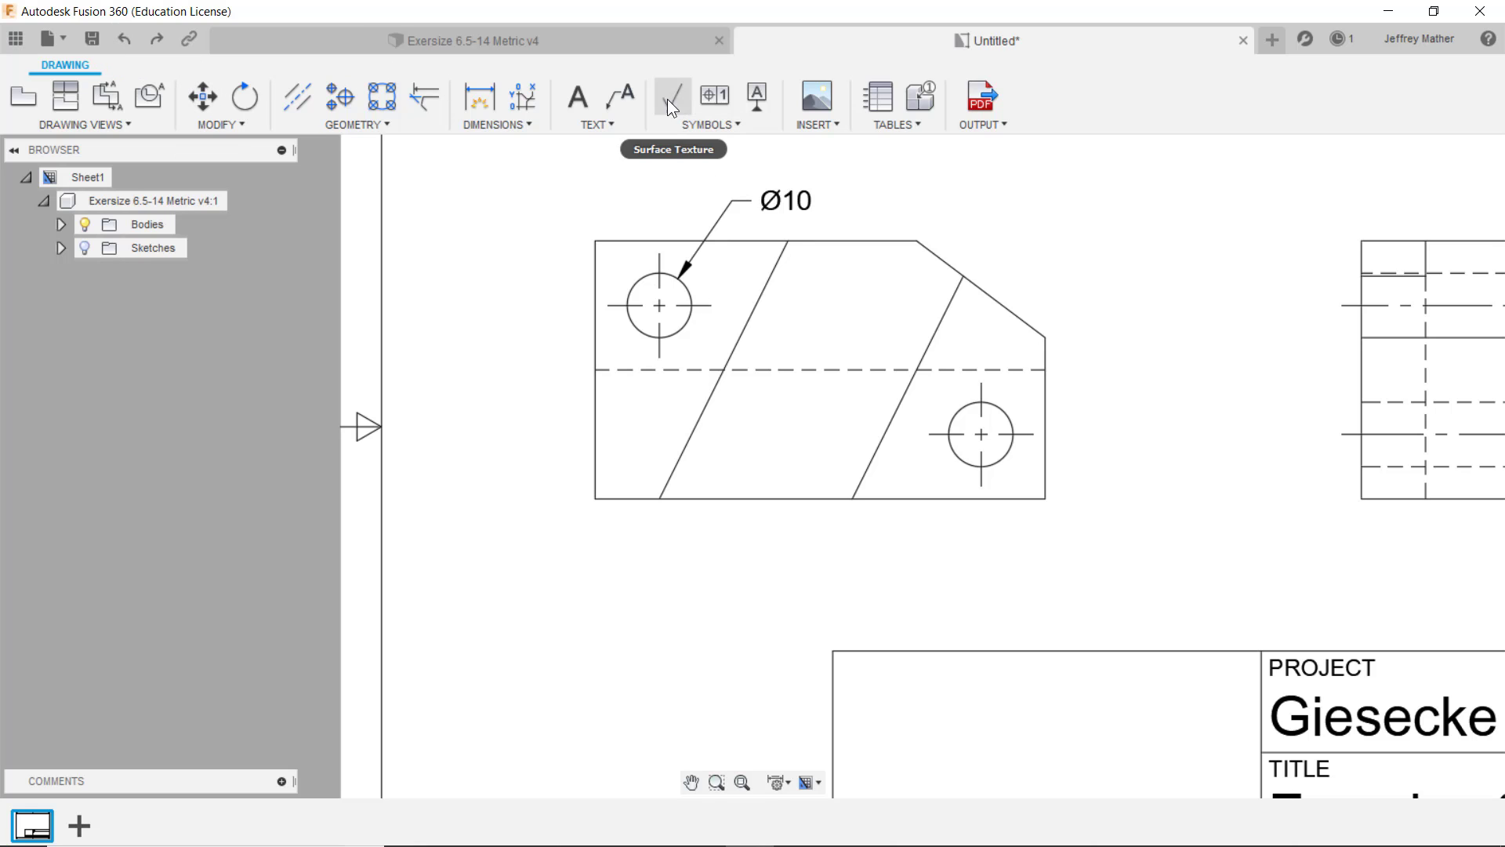
Dimension the vertical distance from the front view's bottom edge to the upper-left hole's center, placed left of the view
{"action": "left_click", "coordinate": [494, 100]}
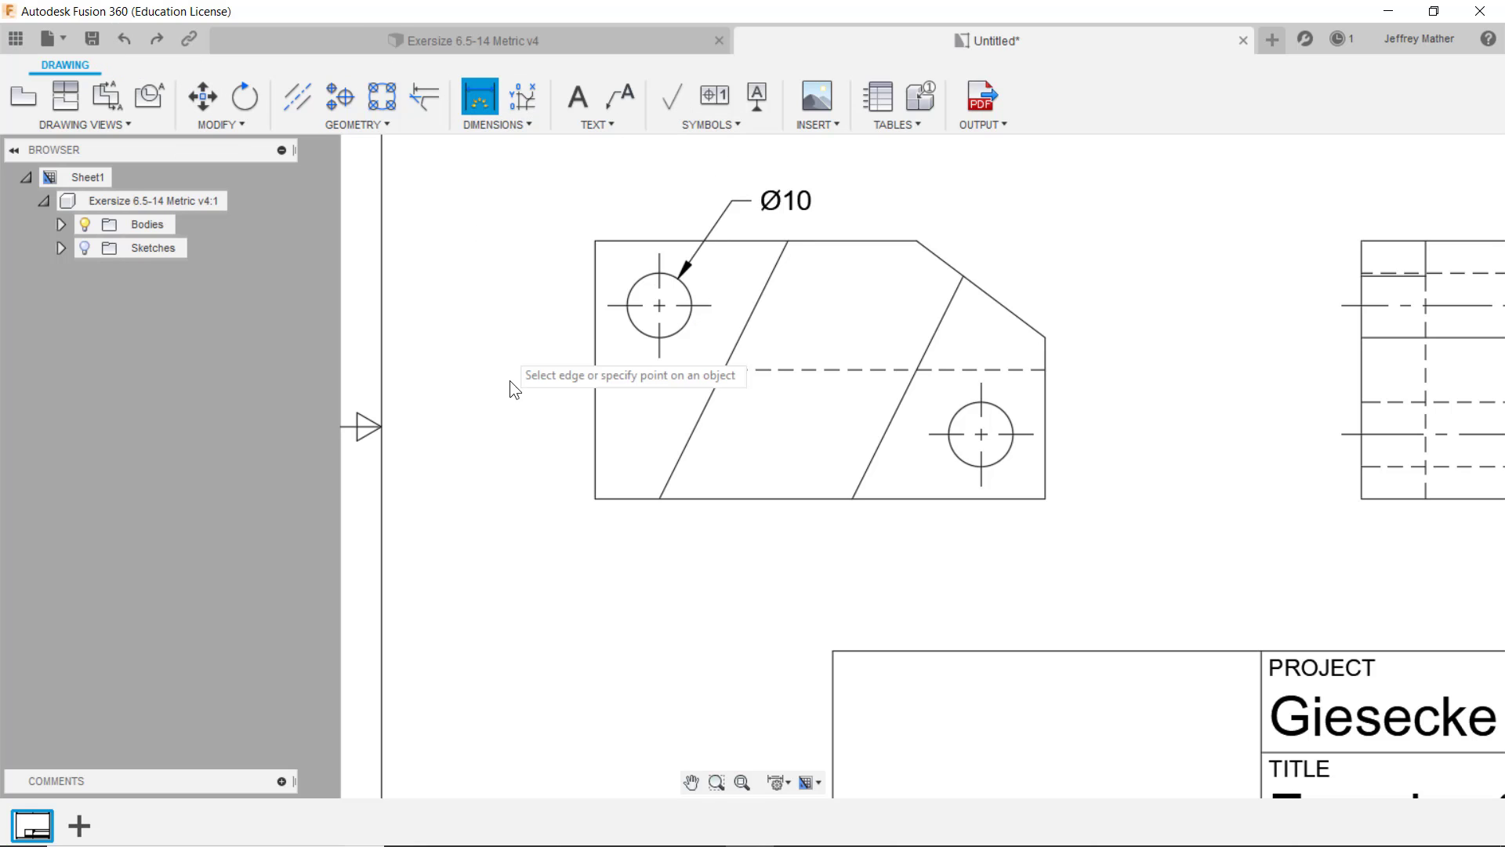
{"action": "left_click", "coordinate": [612, 499]}
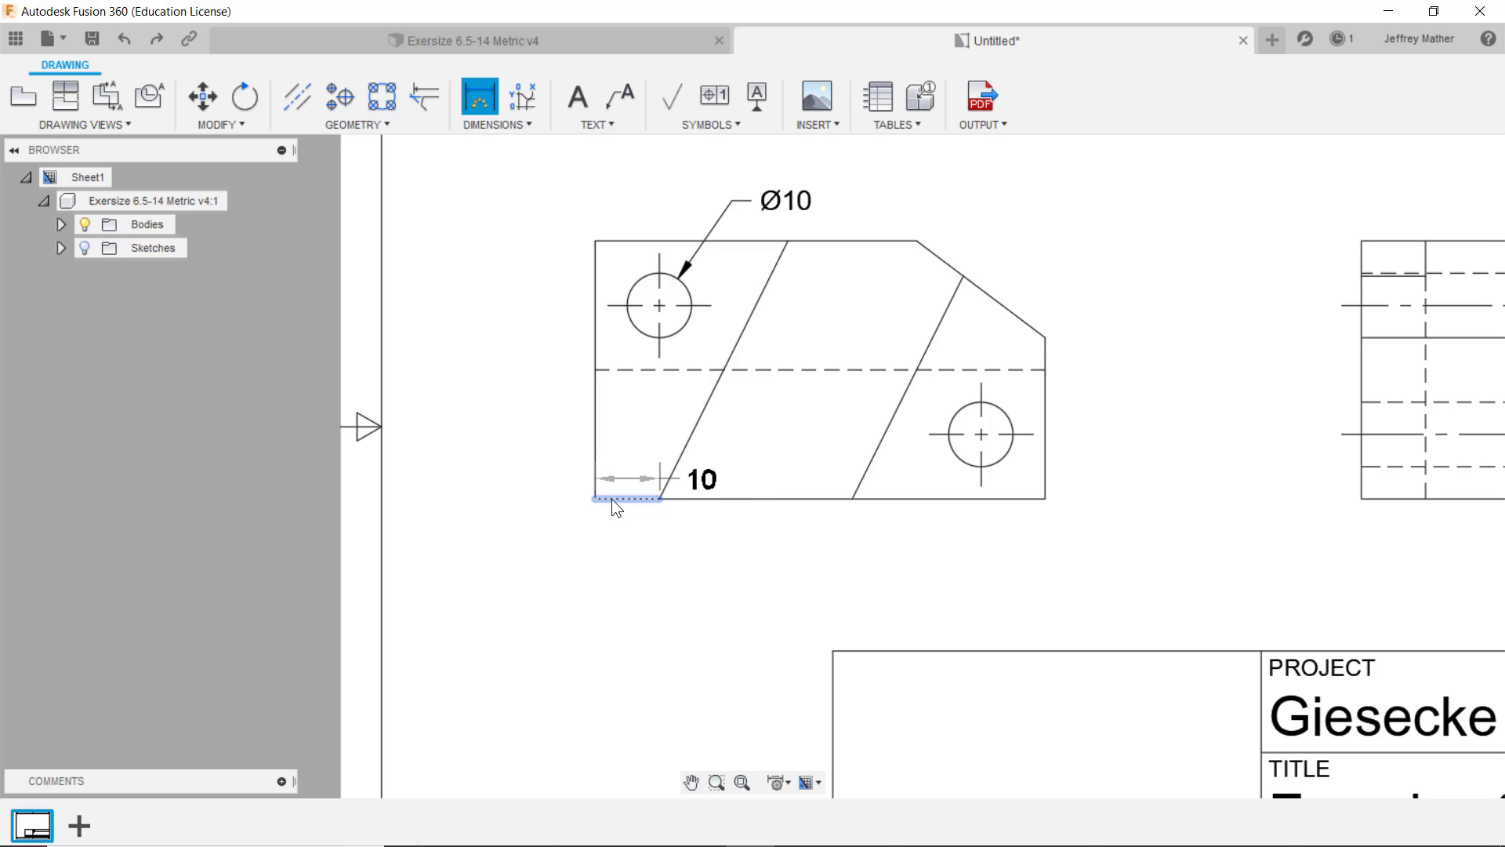
{"action": "left_click", "coordinate": [639, 331]}
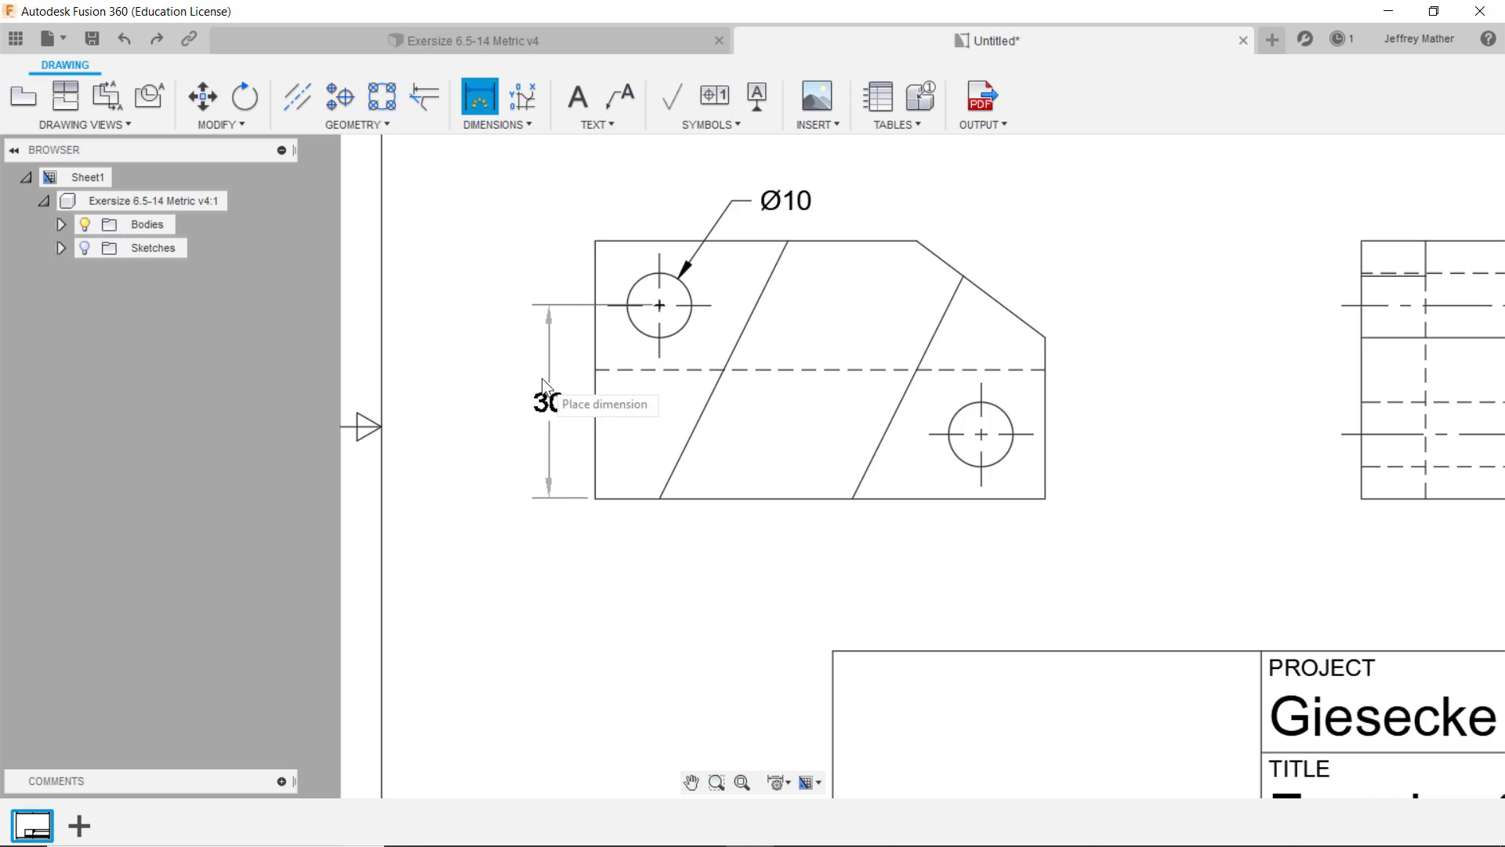
{"action": "left_click", "coordinate": [542, 381]}
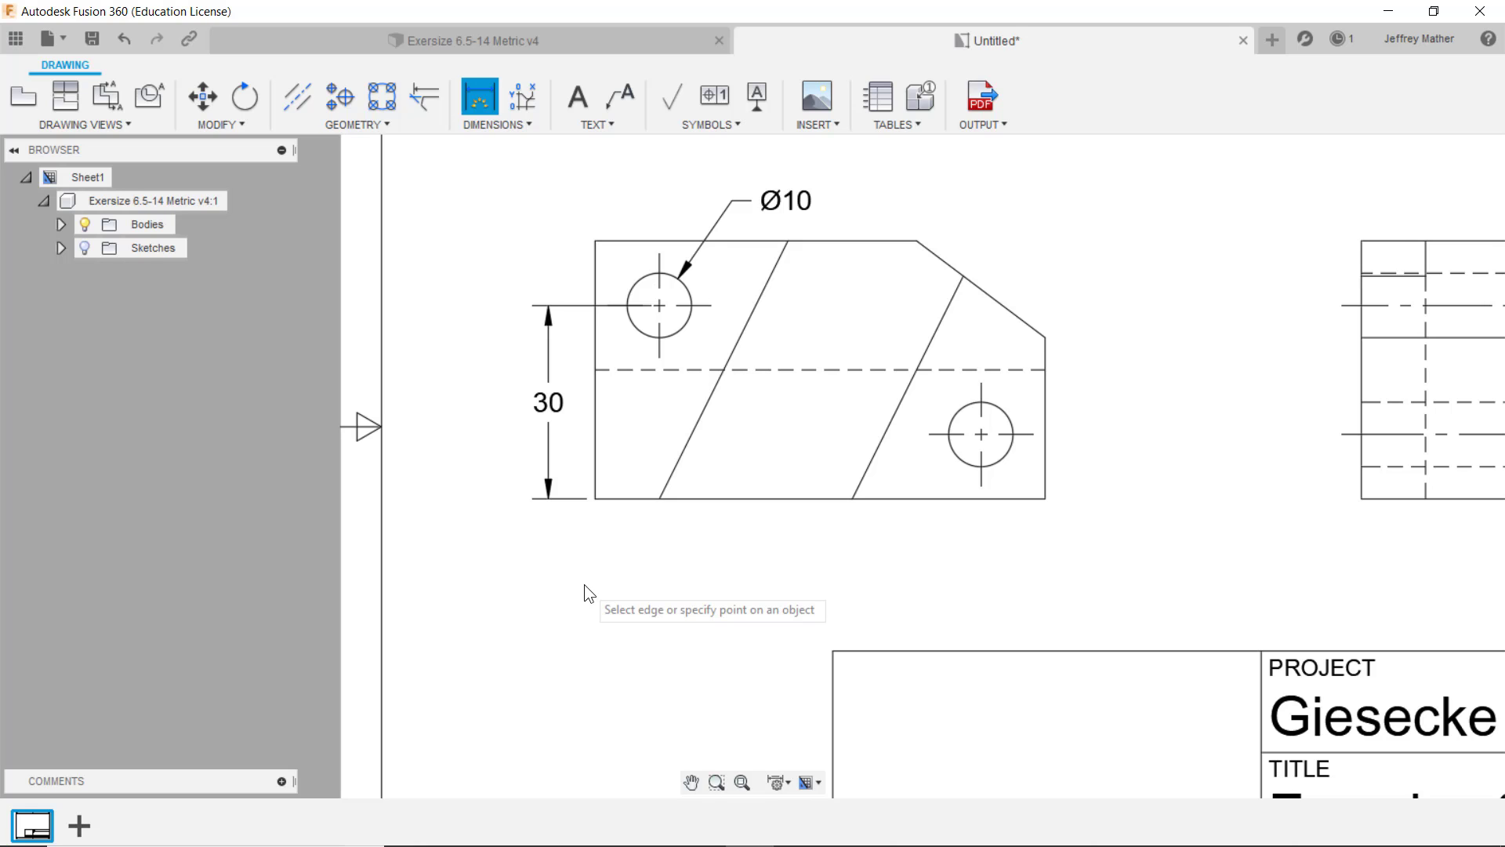
Dimension the overall height between the front view's bottom and top edges, placed outside the hole's height dimension
{"action": "left_click", "coordinate": [617, 499]}
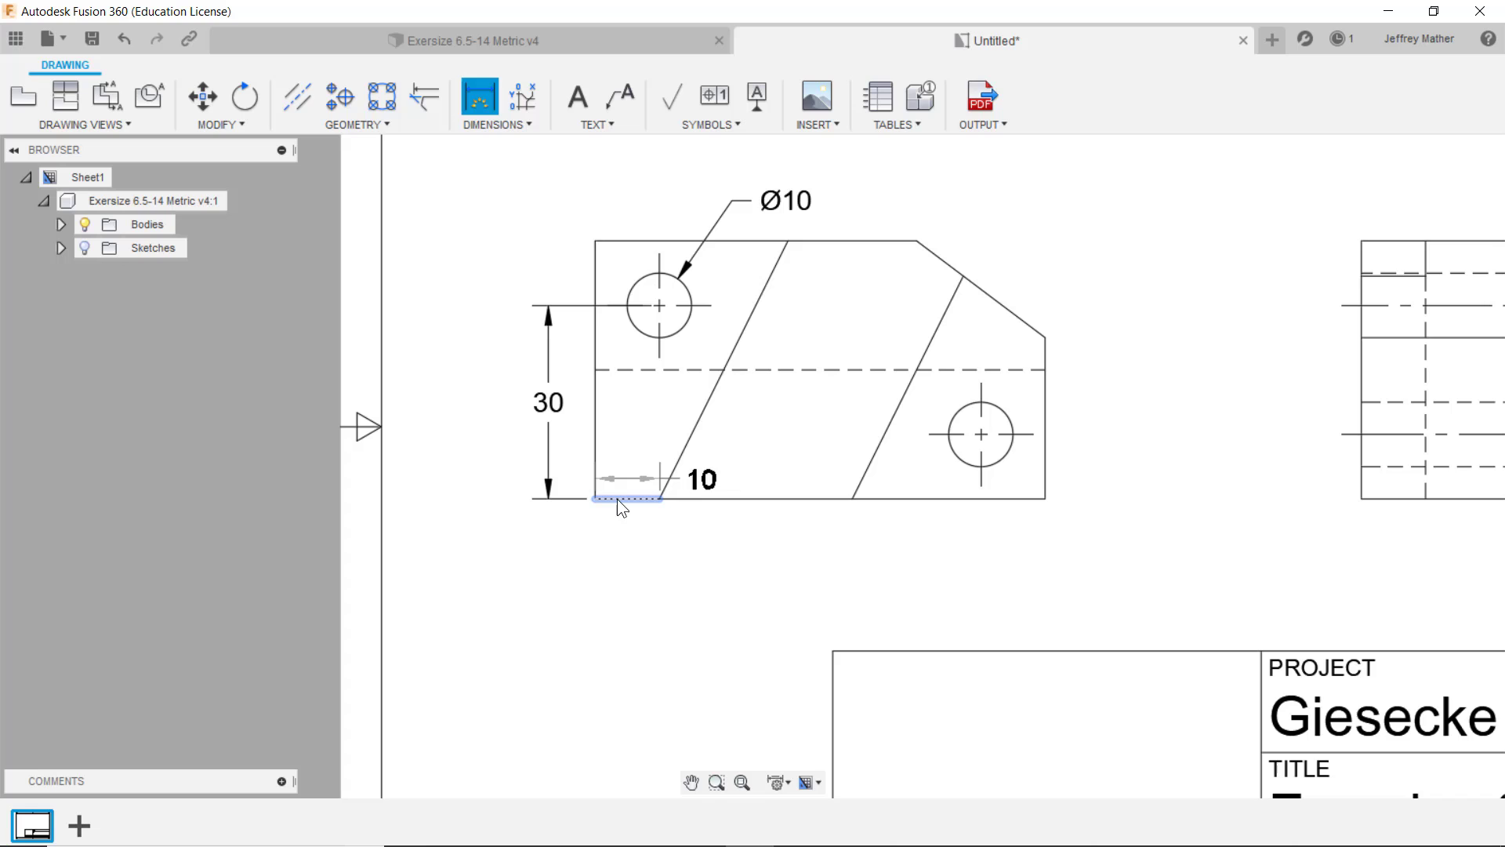
{"action": "left_click", "coordinate": [638, 239]}
{"action": "left_click", "coordinate": [495, 314]}
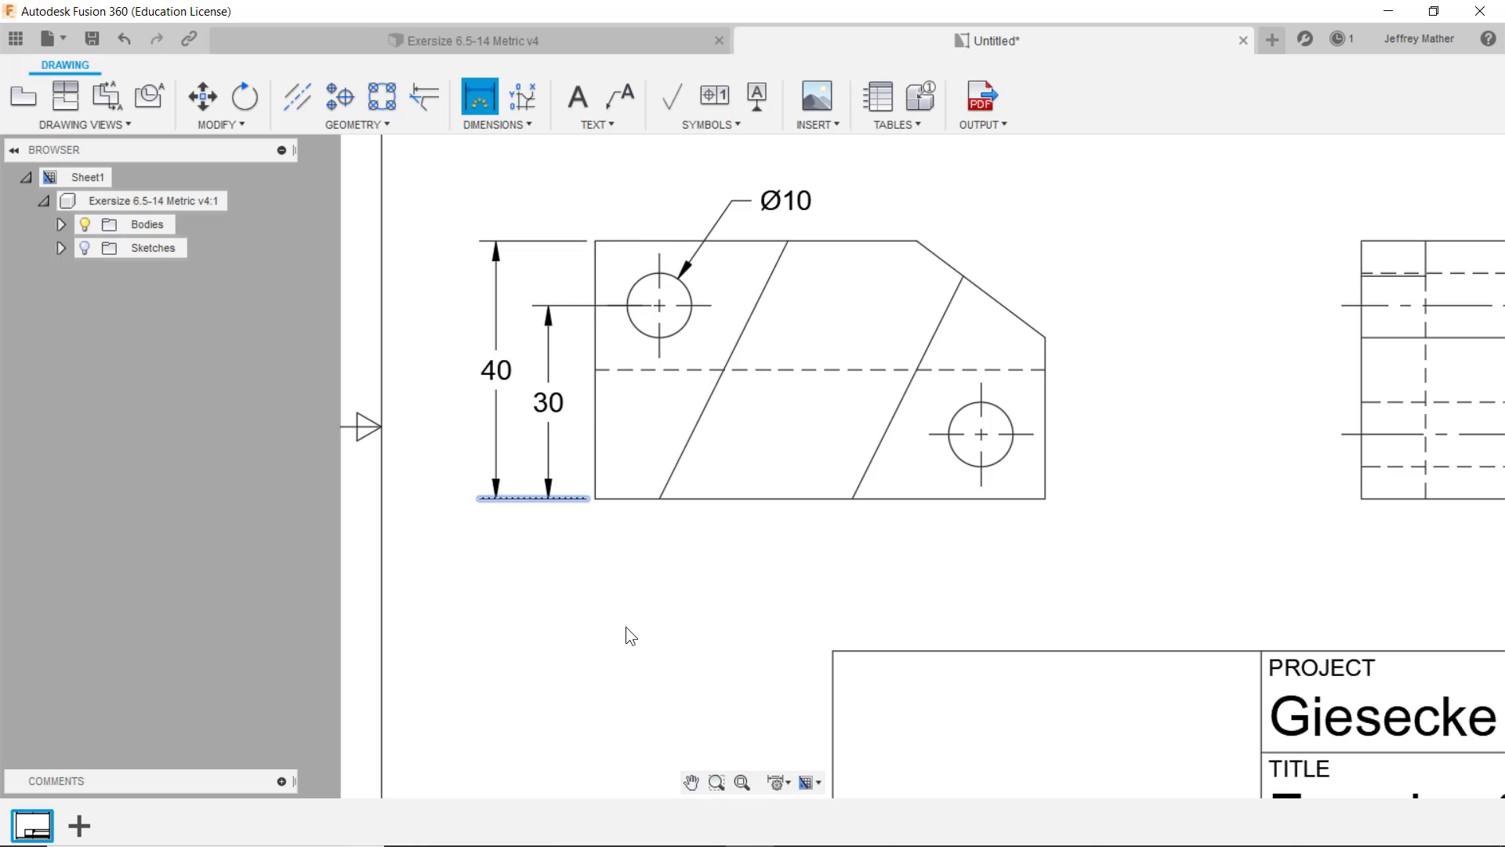
Dimension the horizontal distance from the front view's left edge to the upper-left hole's center, placed above the view
{"action": "left_click", "coordinate": [594, 458]}
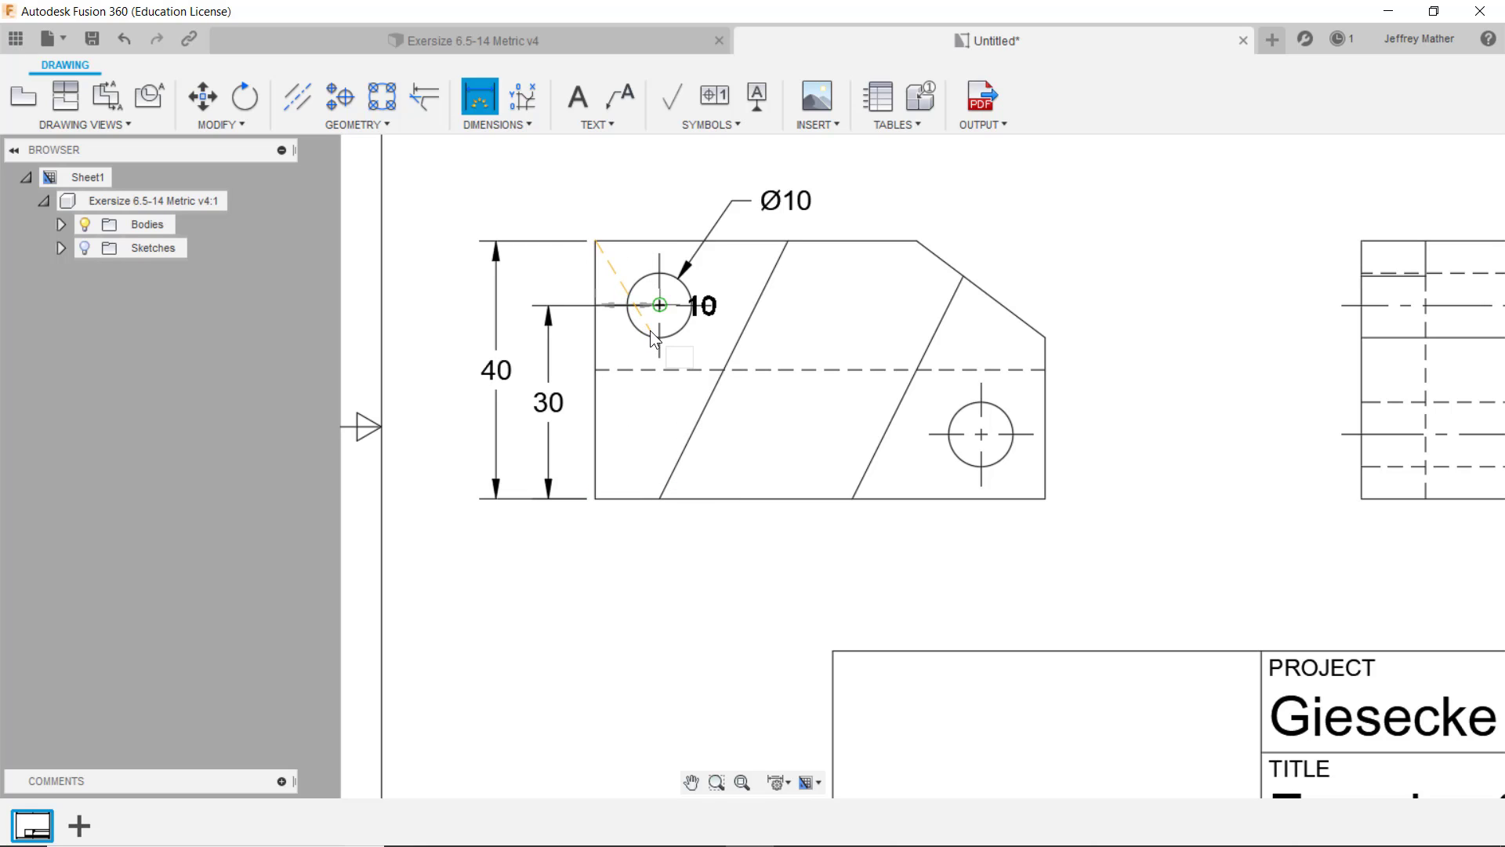
{"action": "left_click", "coordinate": [648, 335]}
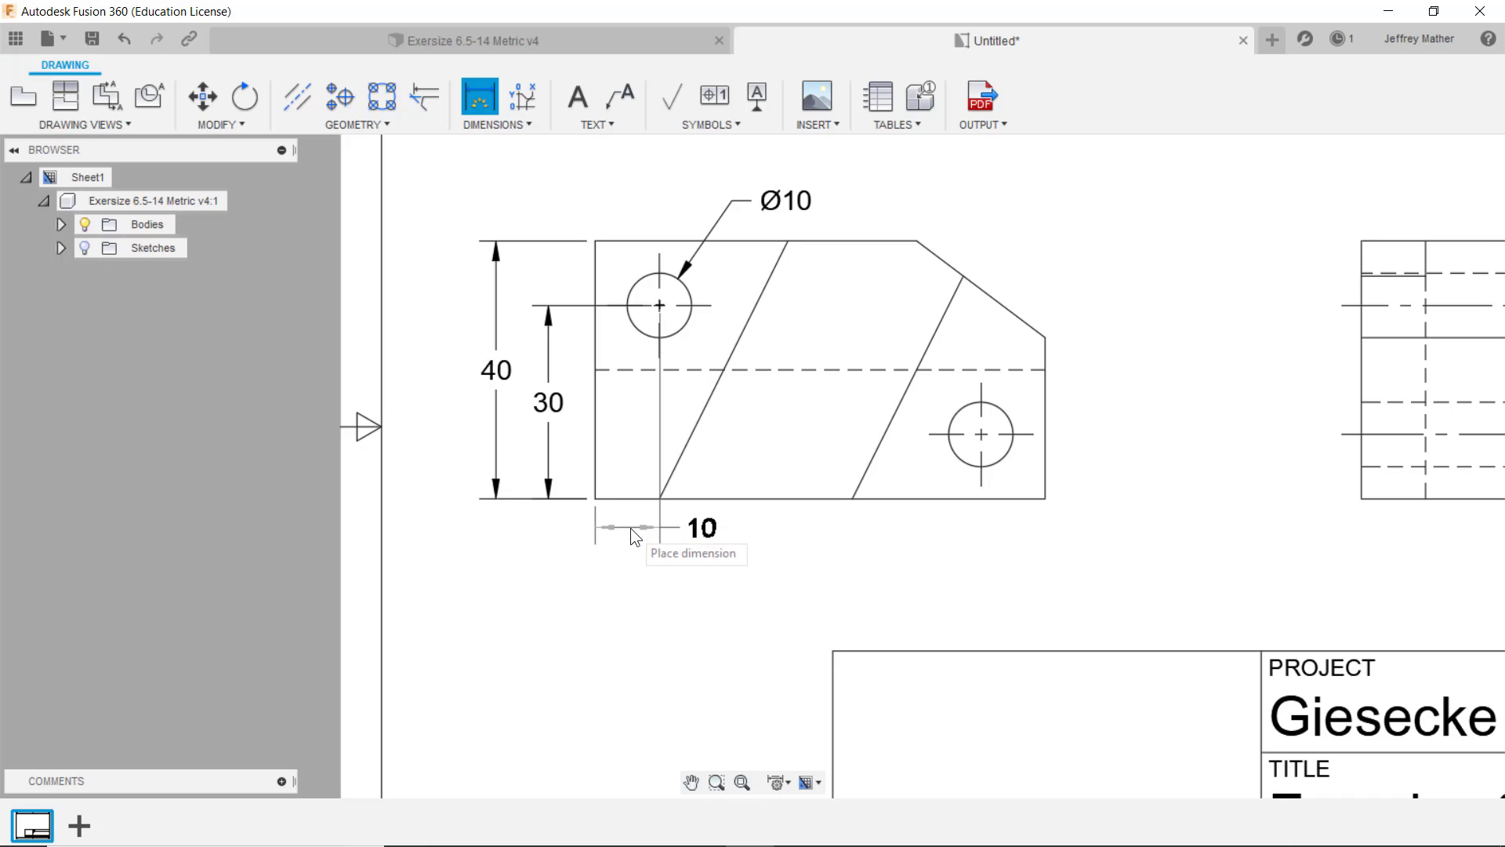
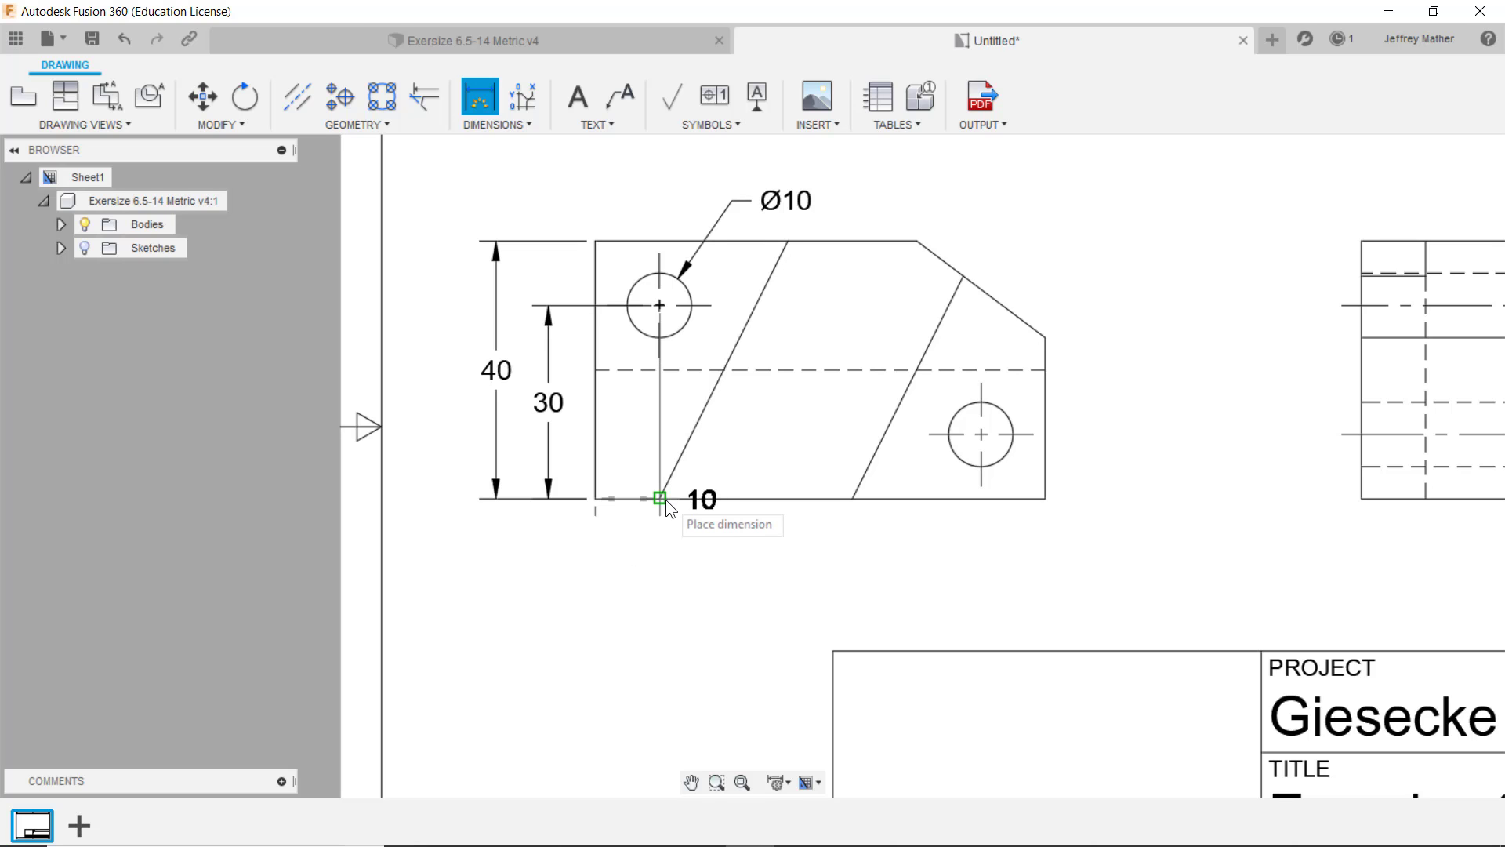
{"action": "left_click", "coordinate": [623, 177]}
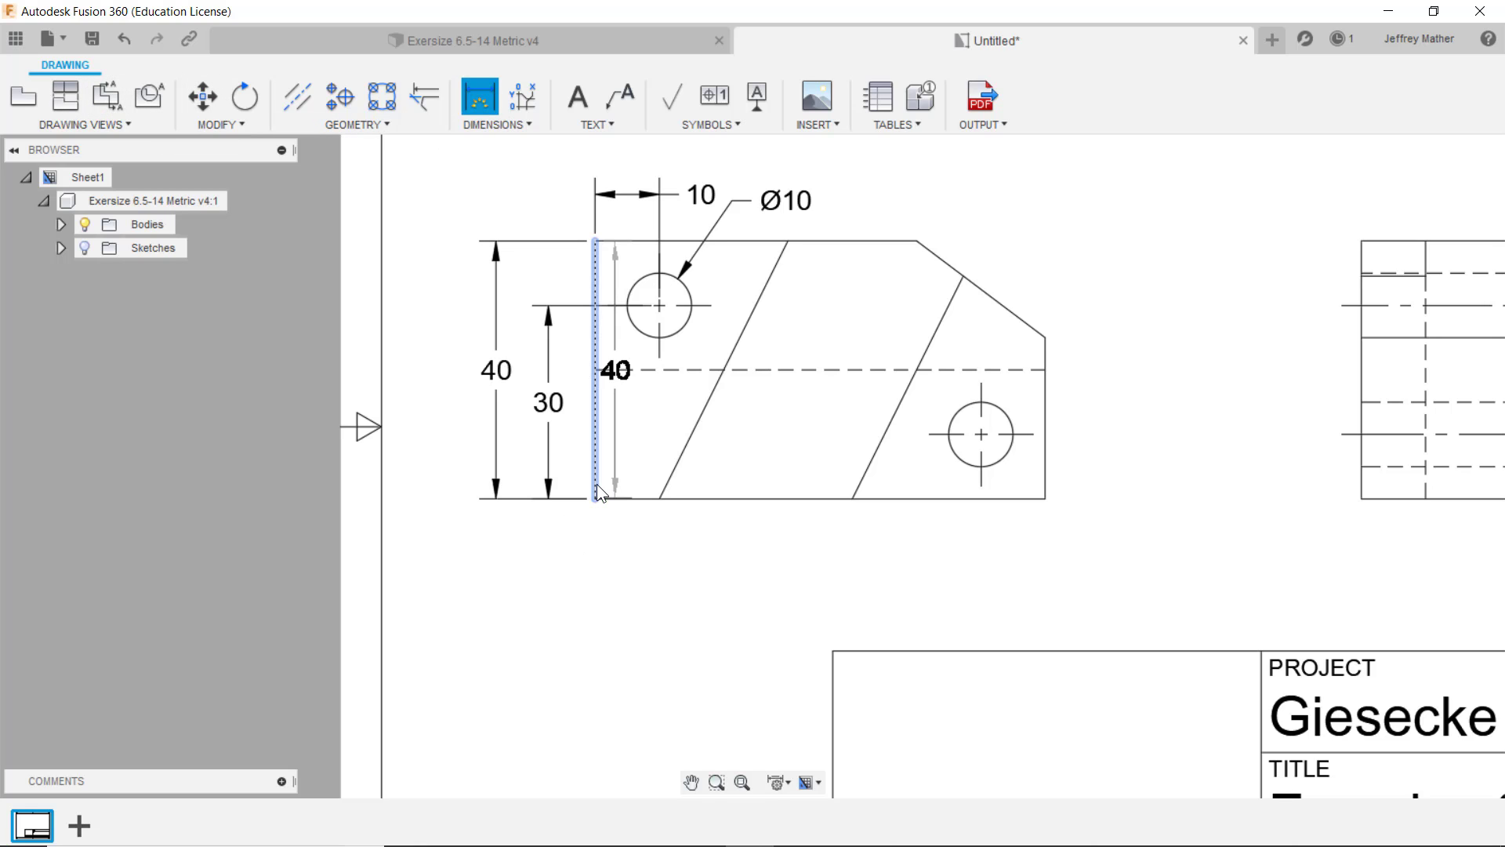
Dimension from the front view's lower-left corner to the lower ends of both slanted lines, stacking the two dimensions below the view
{"action": "left_click", "coordinate": [661, 496]}
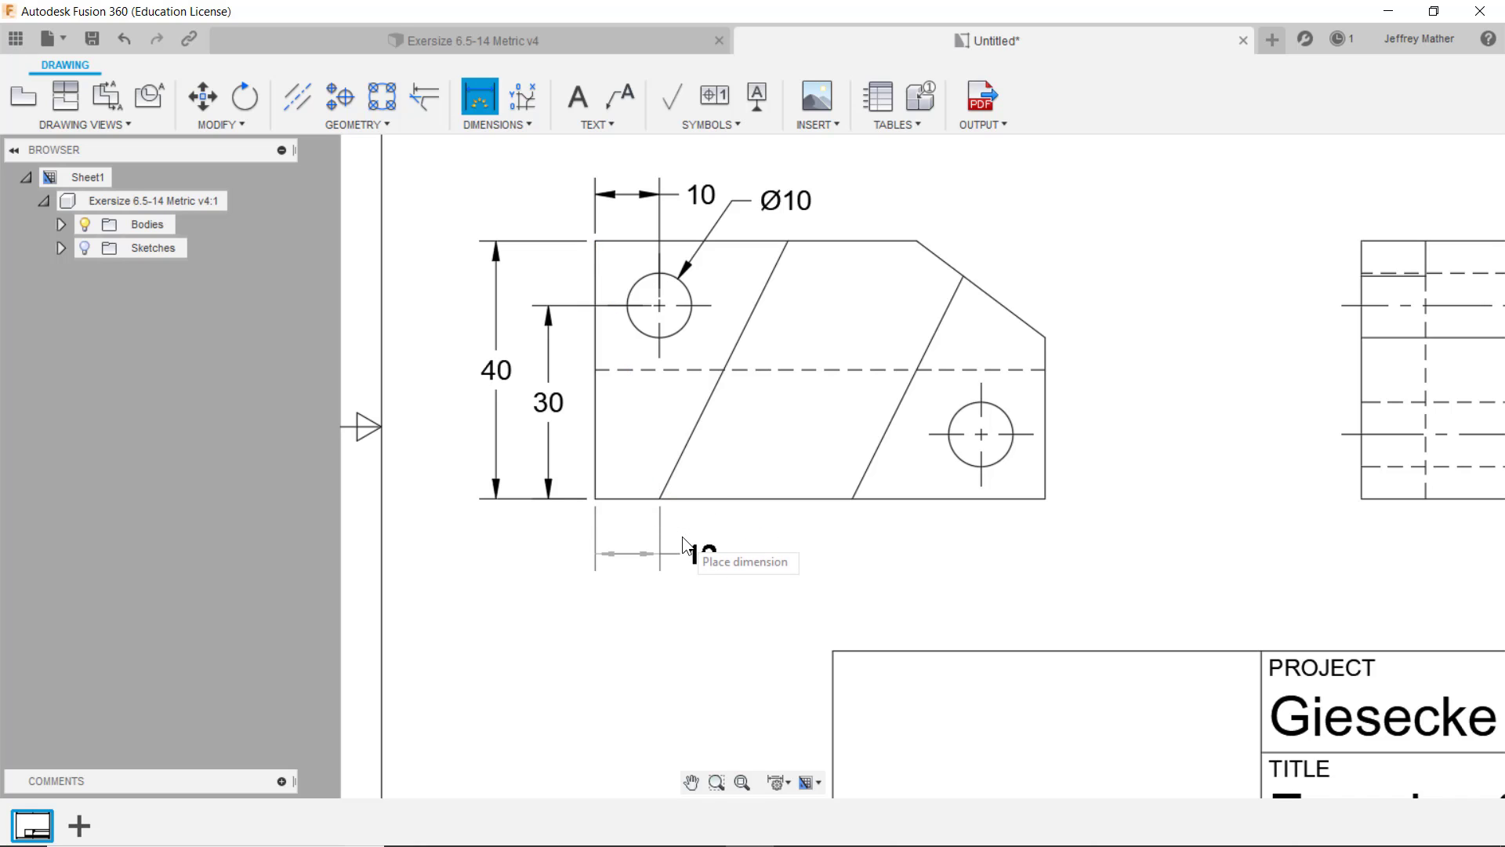
{"action": "left_click", "coordinate": [686, 551]}
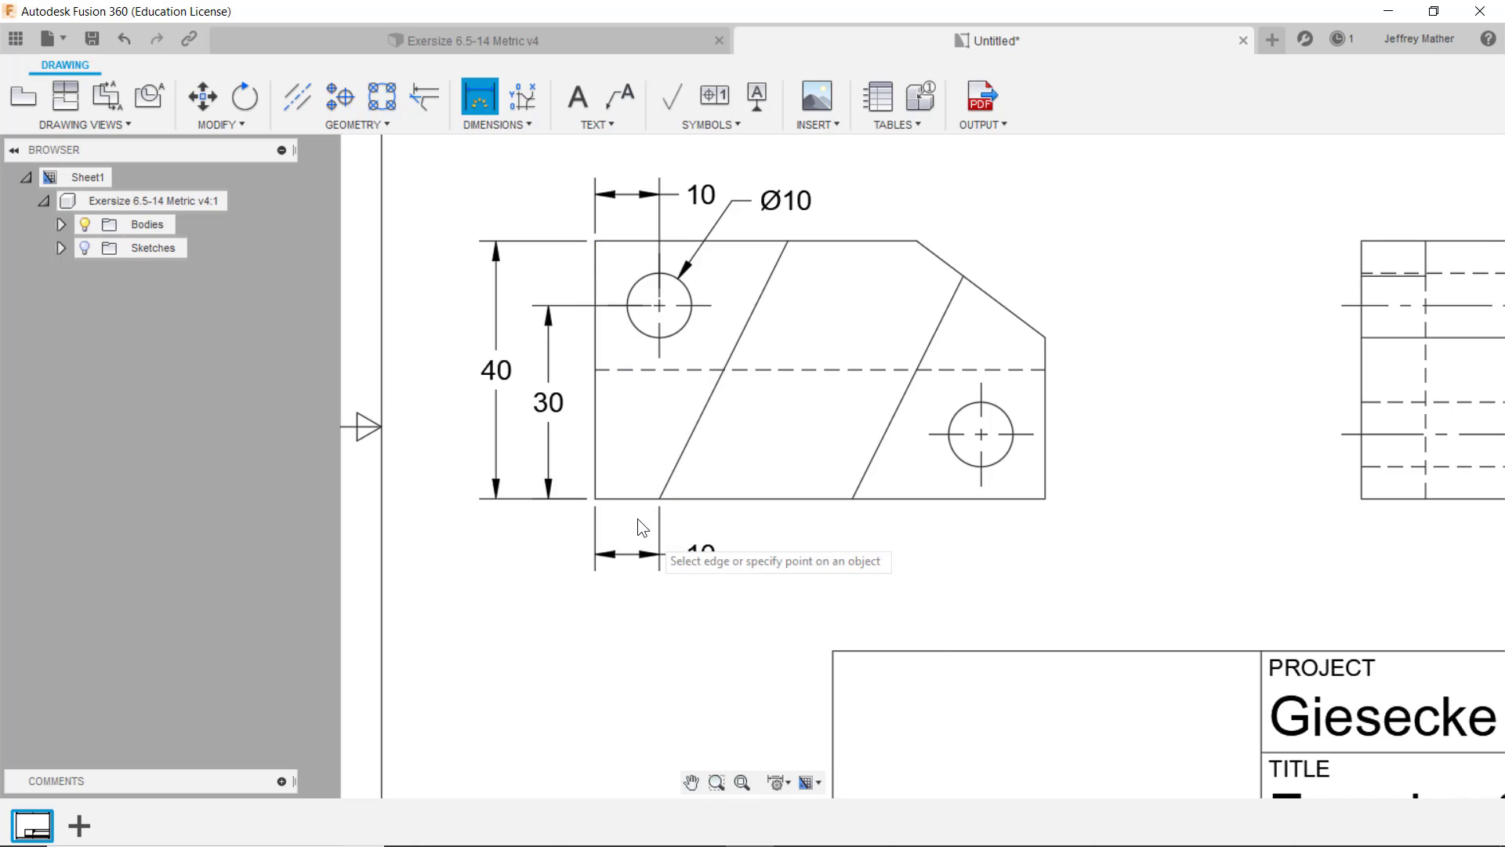
{"action": "left_click", "coordinate": [596, 499]}
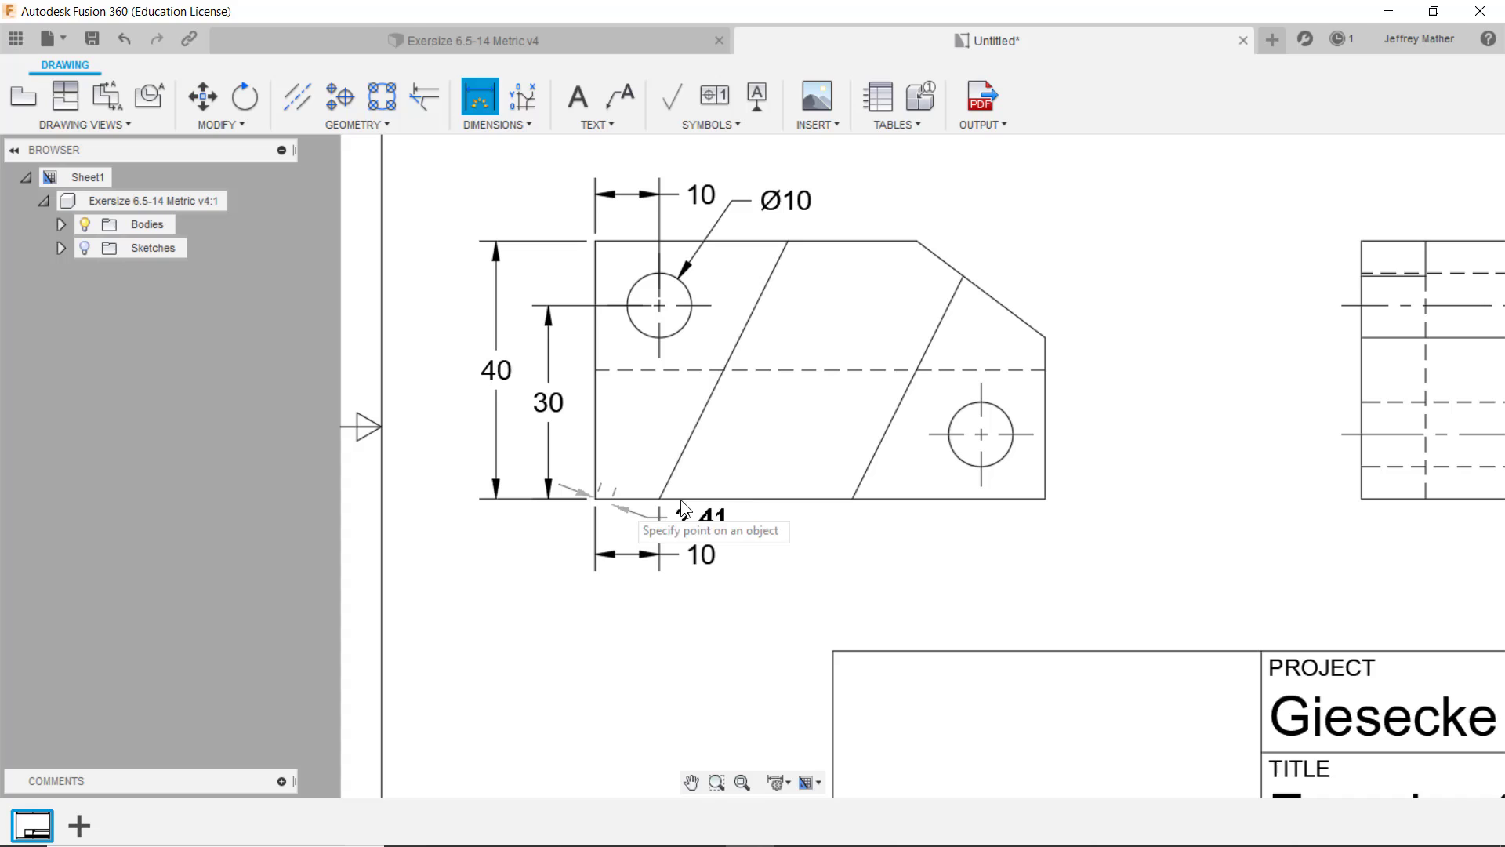
{"action": "left_click", "coordinate": [854, 497]}
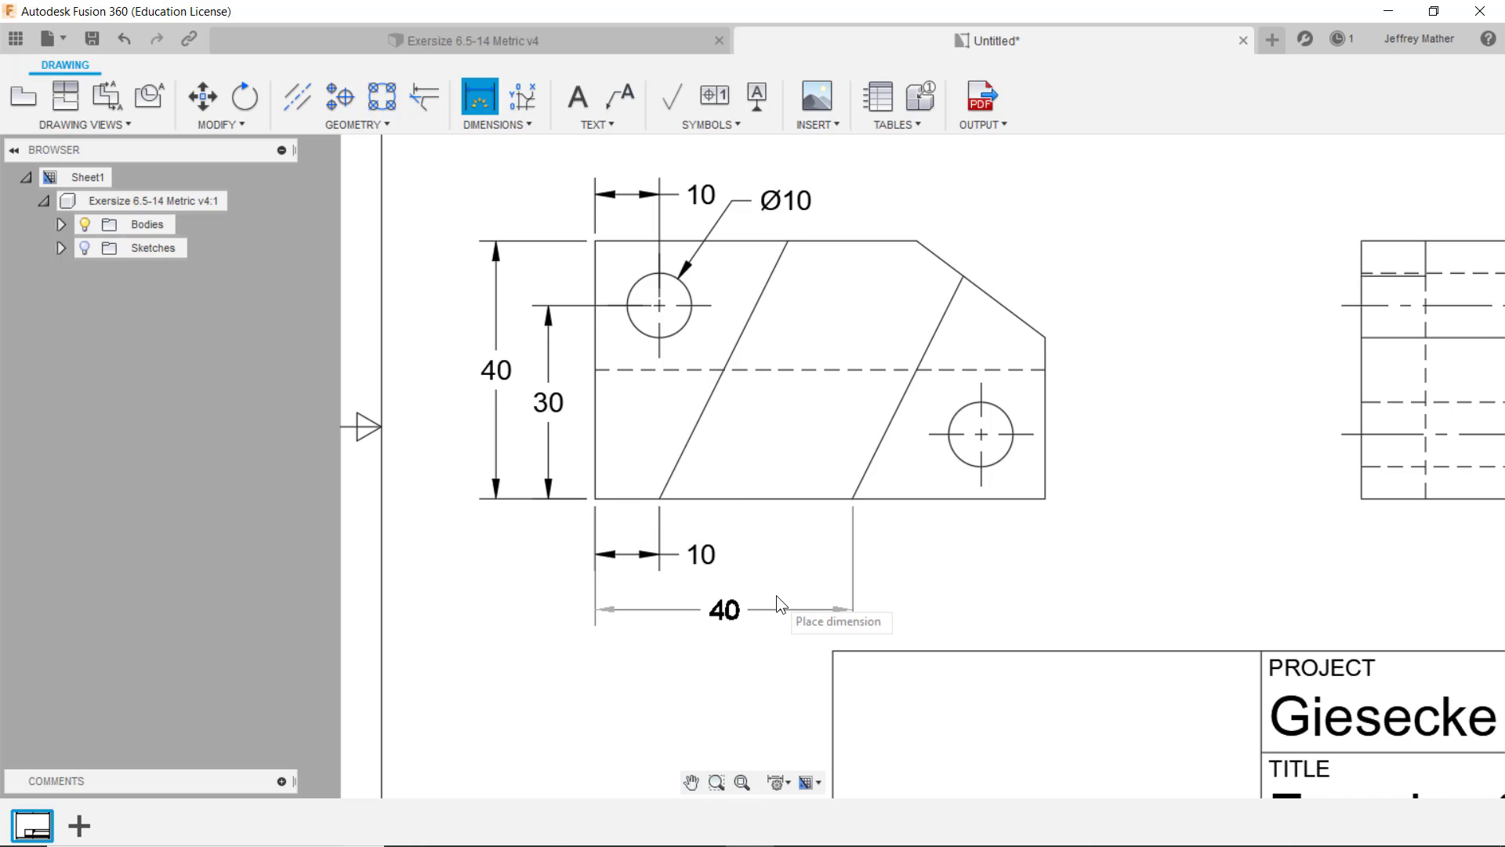
{"action": "left_click", "coordinate": [776, 588]}
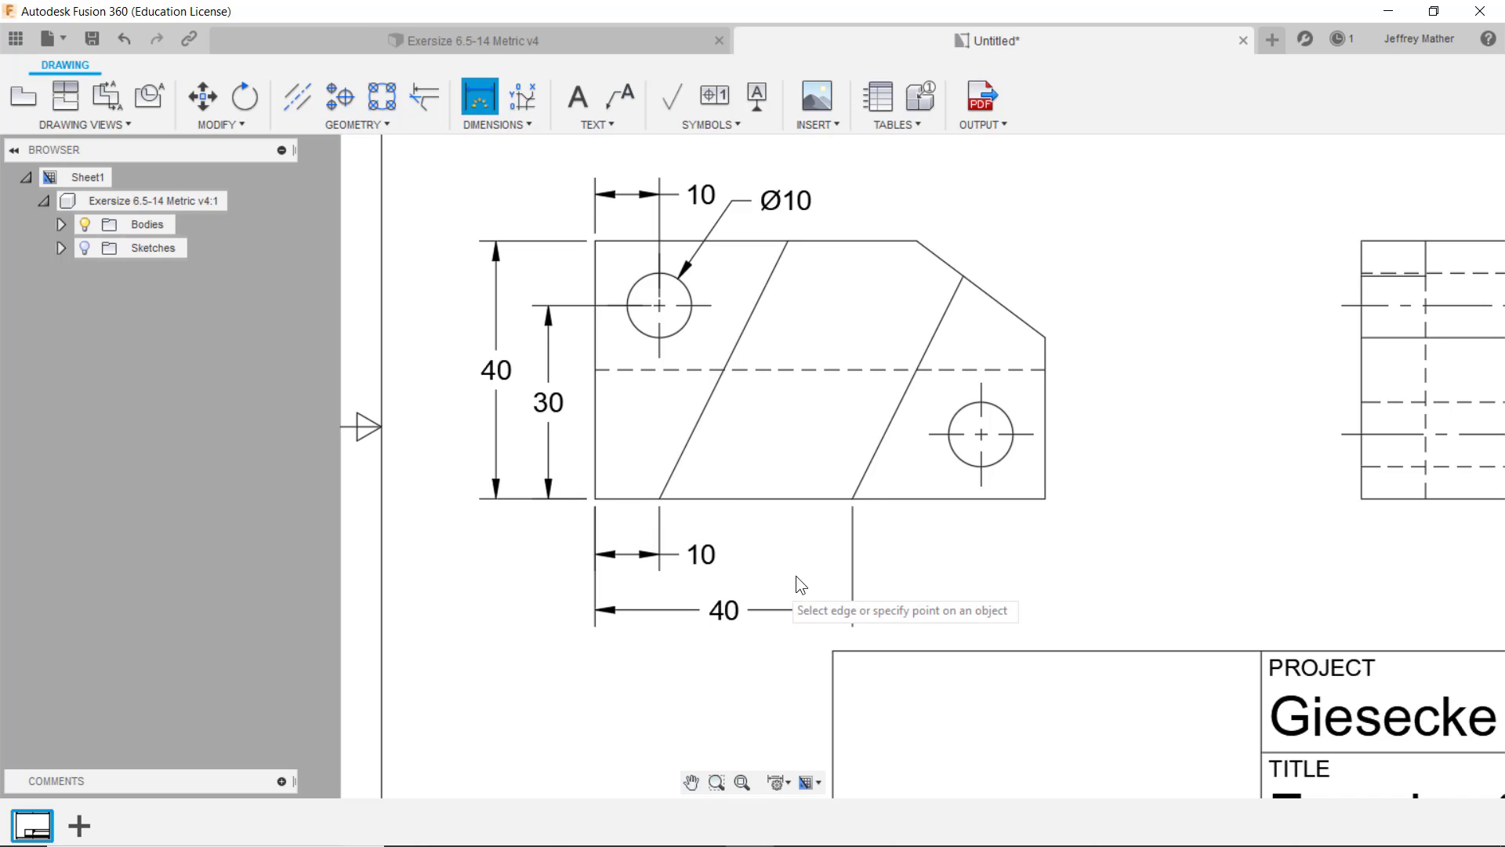
Dimension the horizontal distance from the front view's lower-left corner to the lower-right hole's center, placed below the other two bottom dimensions
{"action": "left_click", "coordinate": [596, 497]}
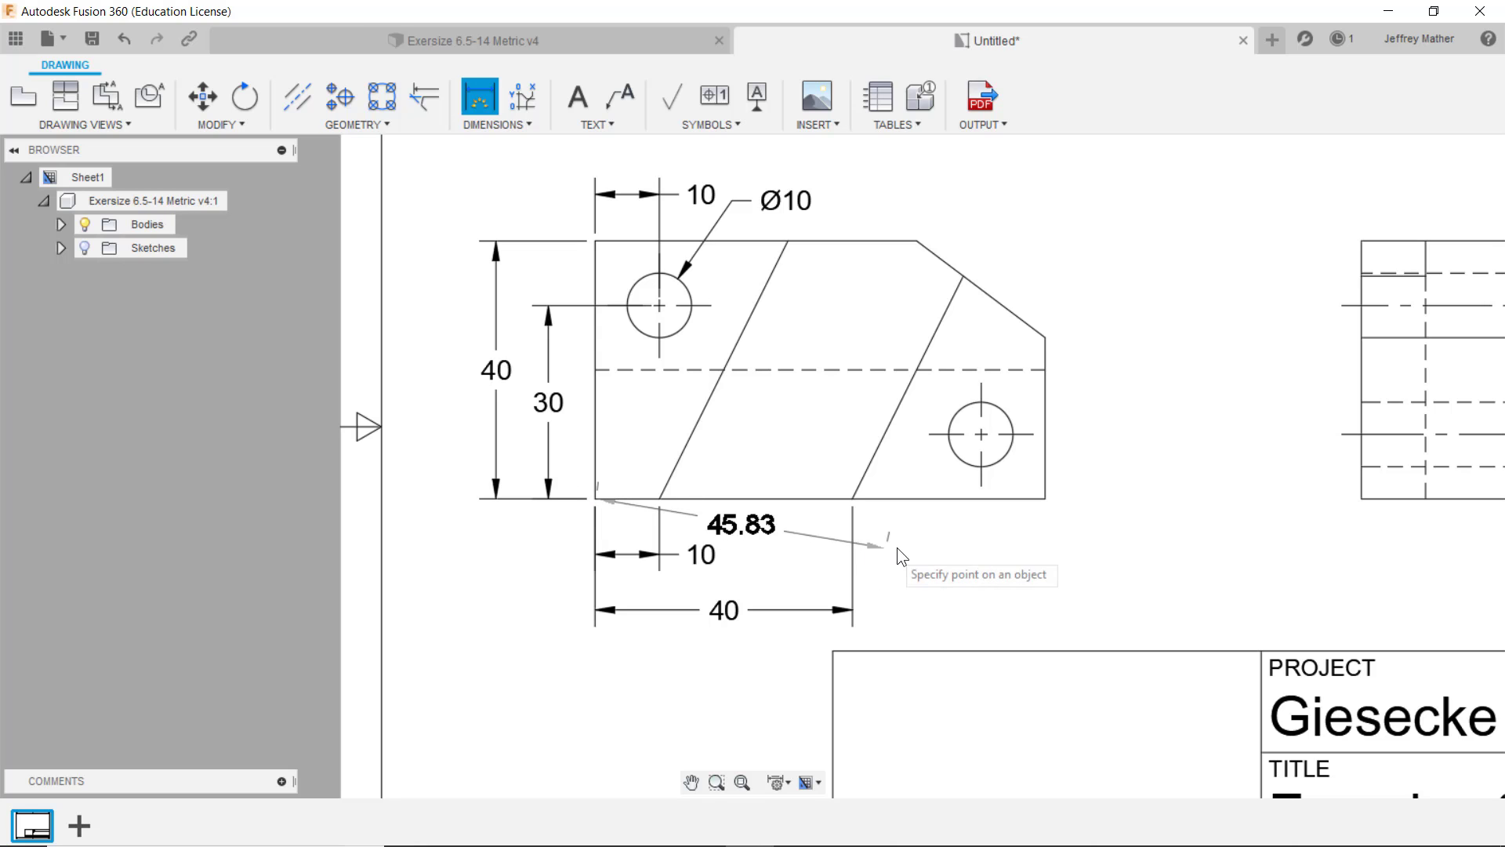
{"action": "left_click", "coordinate": [964, 466]}
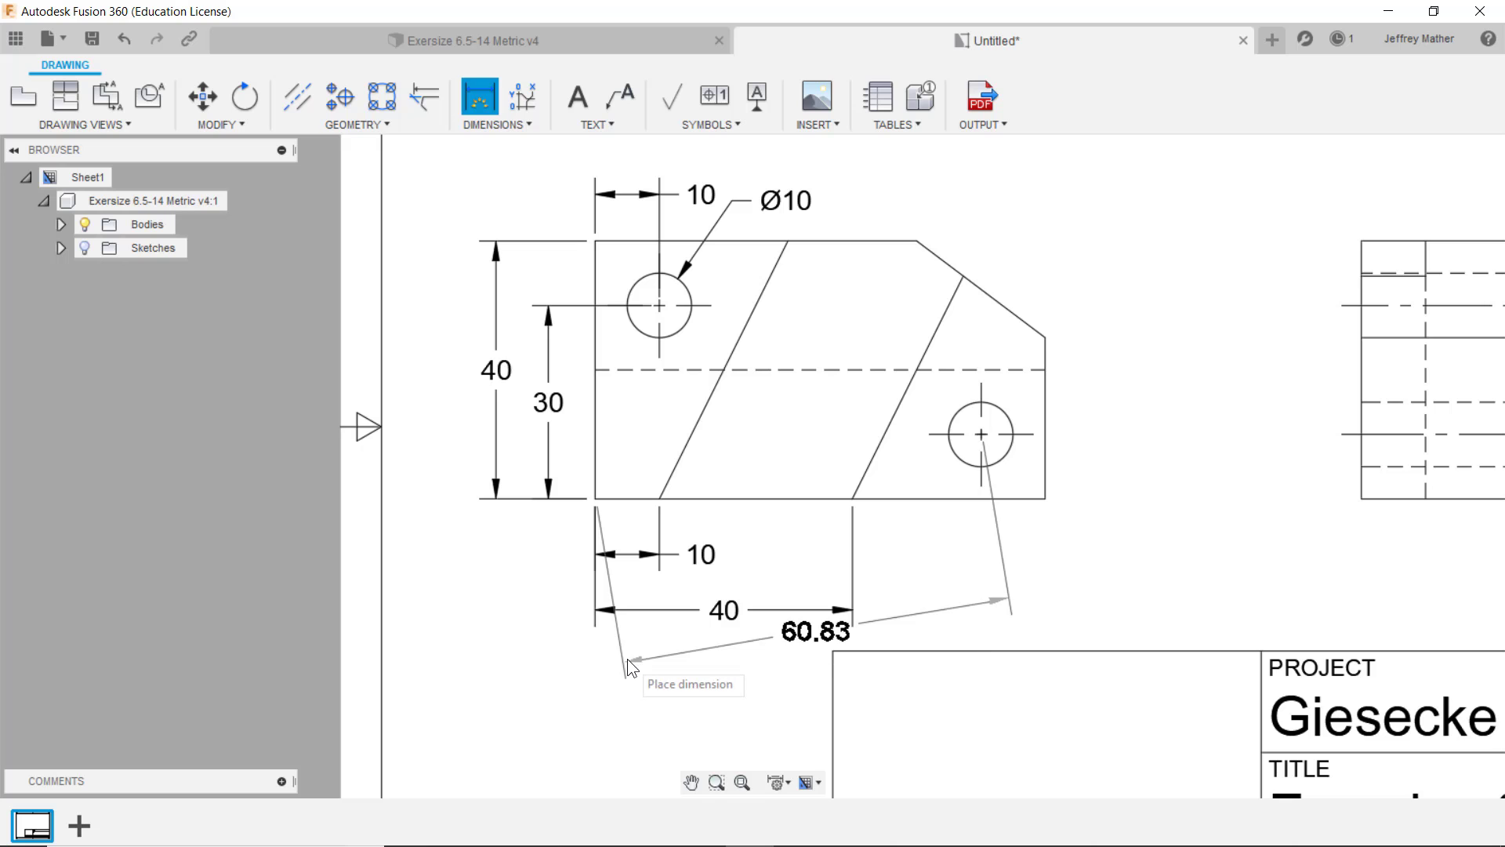
{"action": "left_click", "coordinate": [588, 675]}
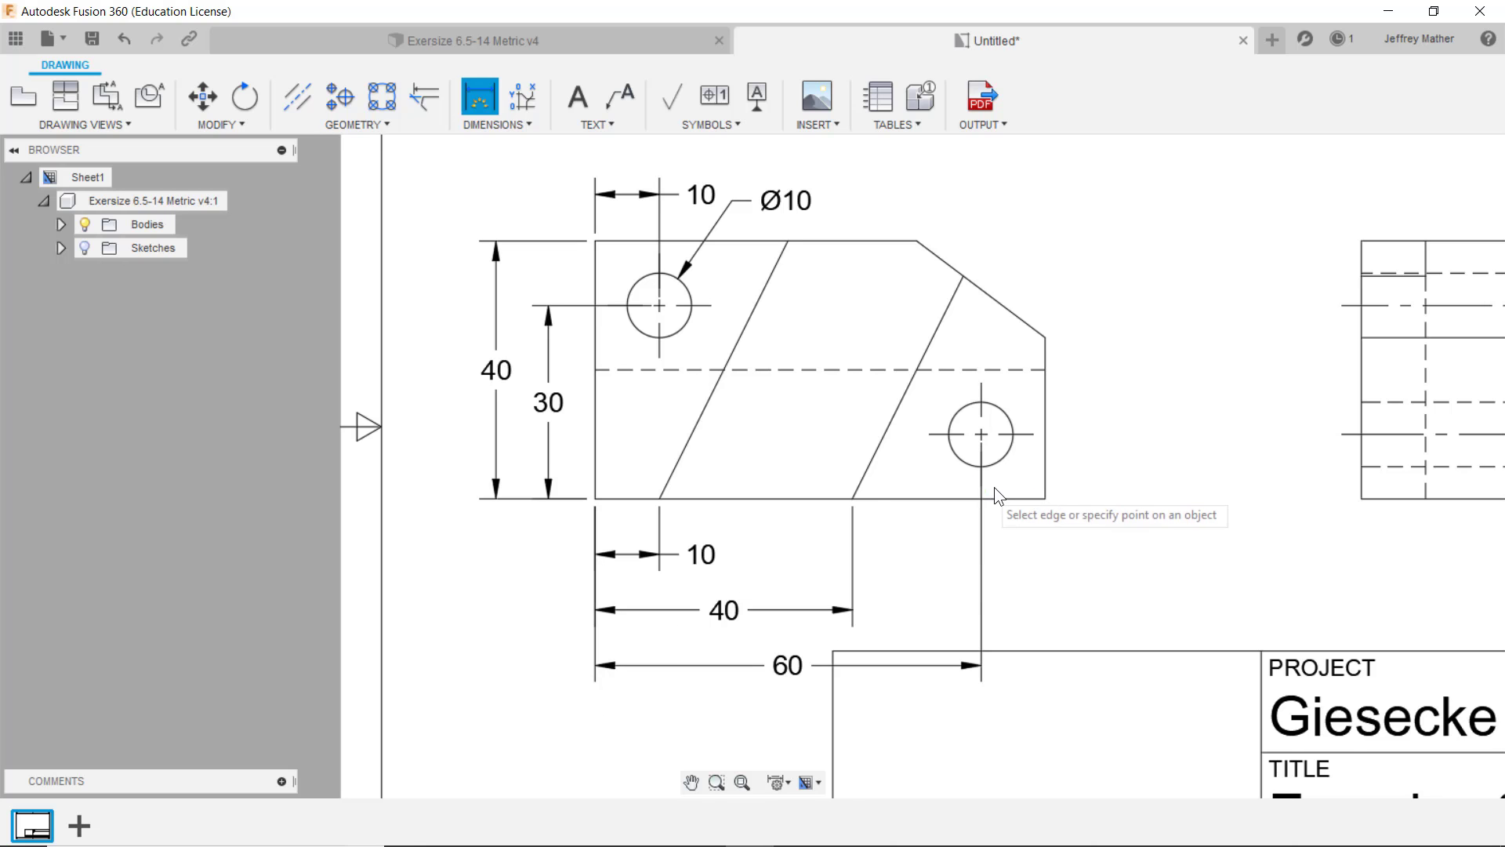
Dimension the vertical distance from the front view's bottom edge to the lower-right hole's center, placed right of the view
{"action": "scroll", "coordinate": [1071, 510], "scroll_direction": "up", "scroll_amount": 1}
{"action": "scroll", "coordinate": [1024, 507], "scroll_direction": "up", "scroll_amount": 2}
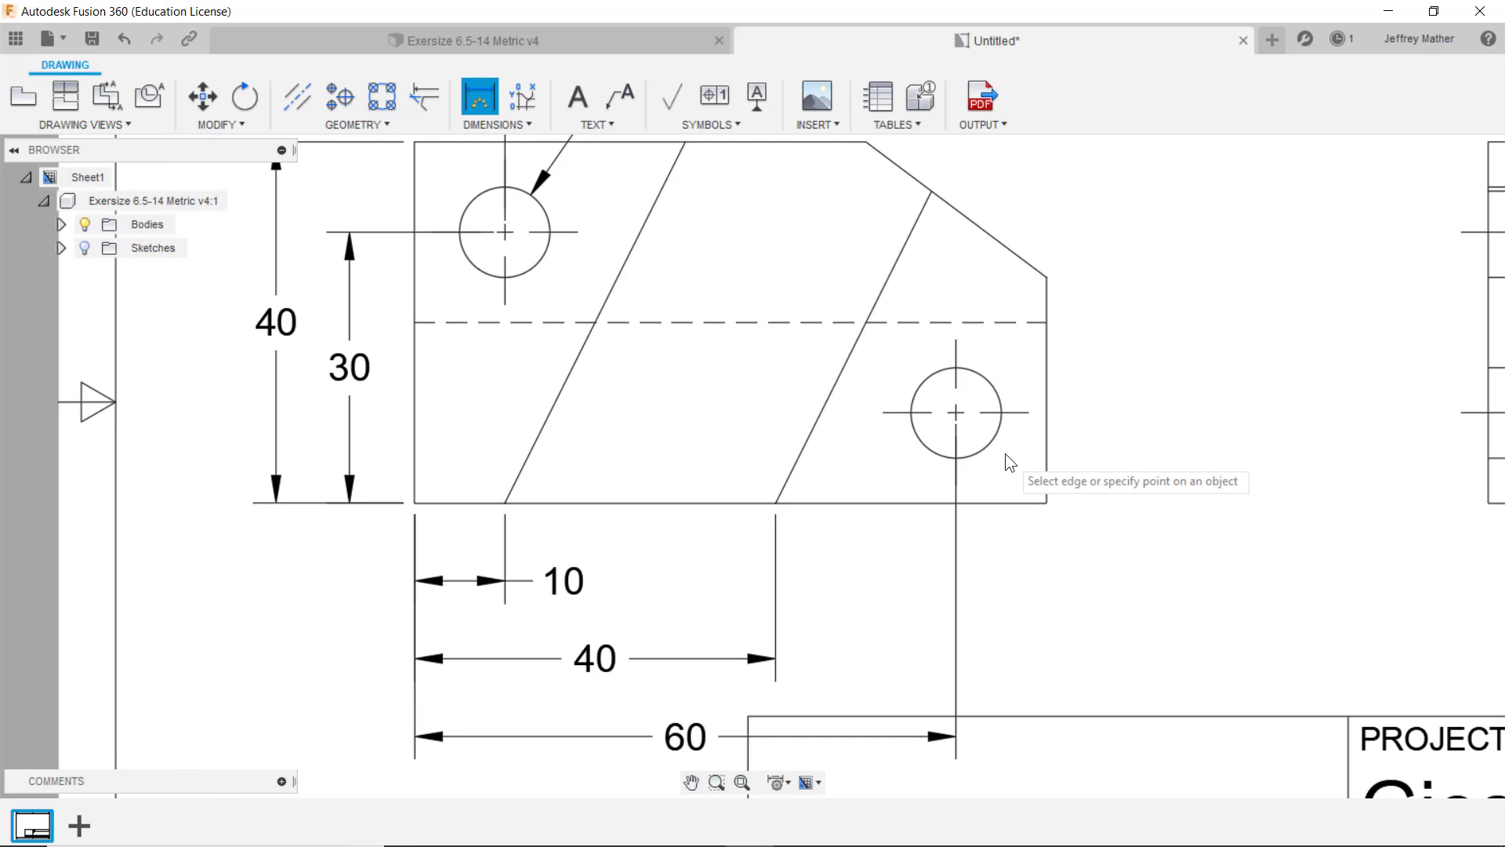
{"action": "left_click", "coordinate": [993, 503]}
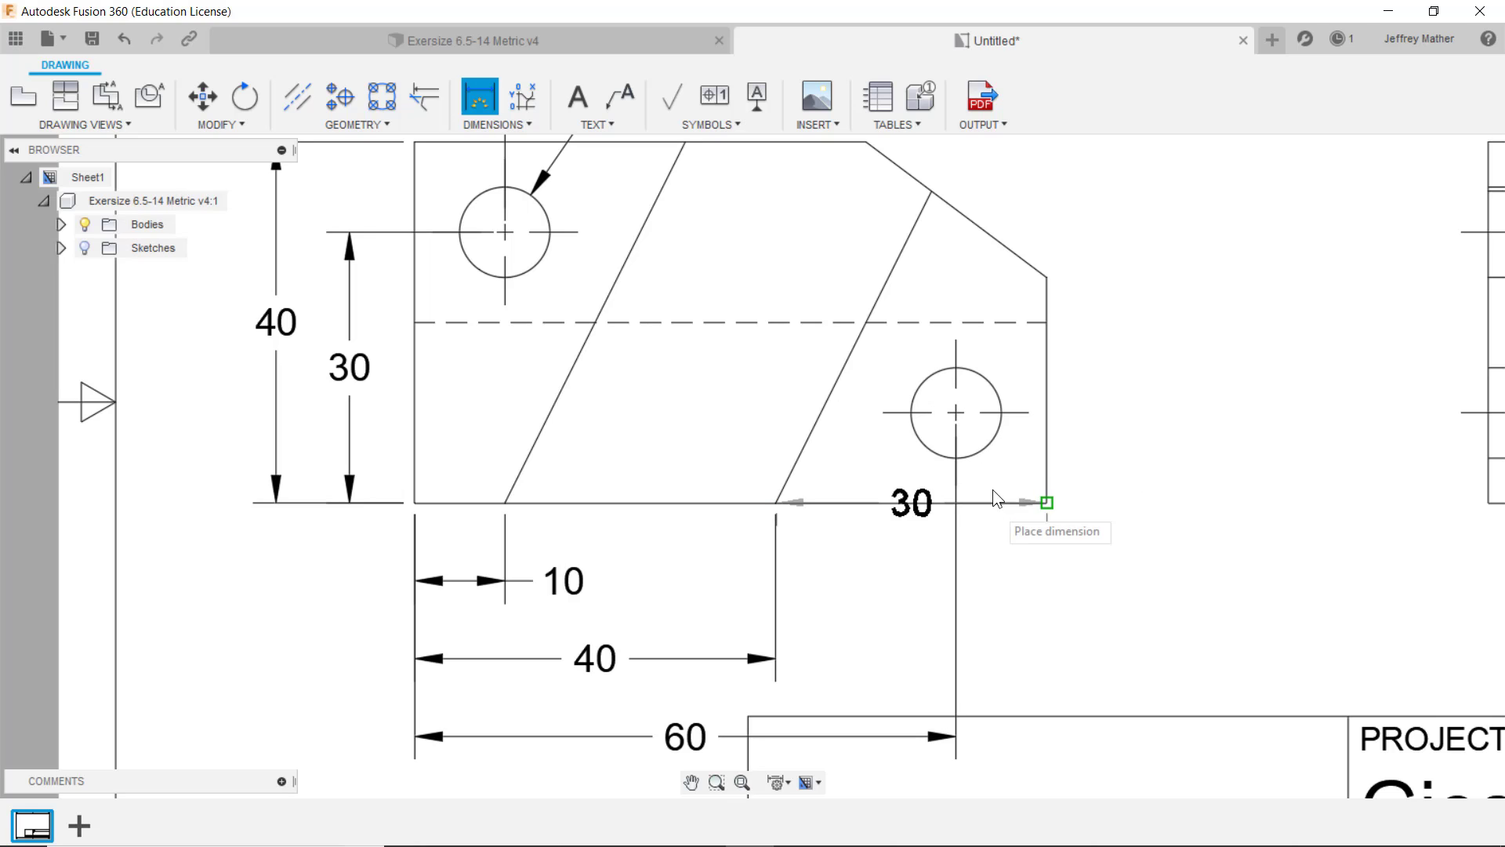
{"action": "left_click", "coordinate": [977, 453]}
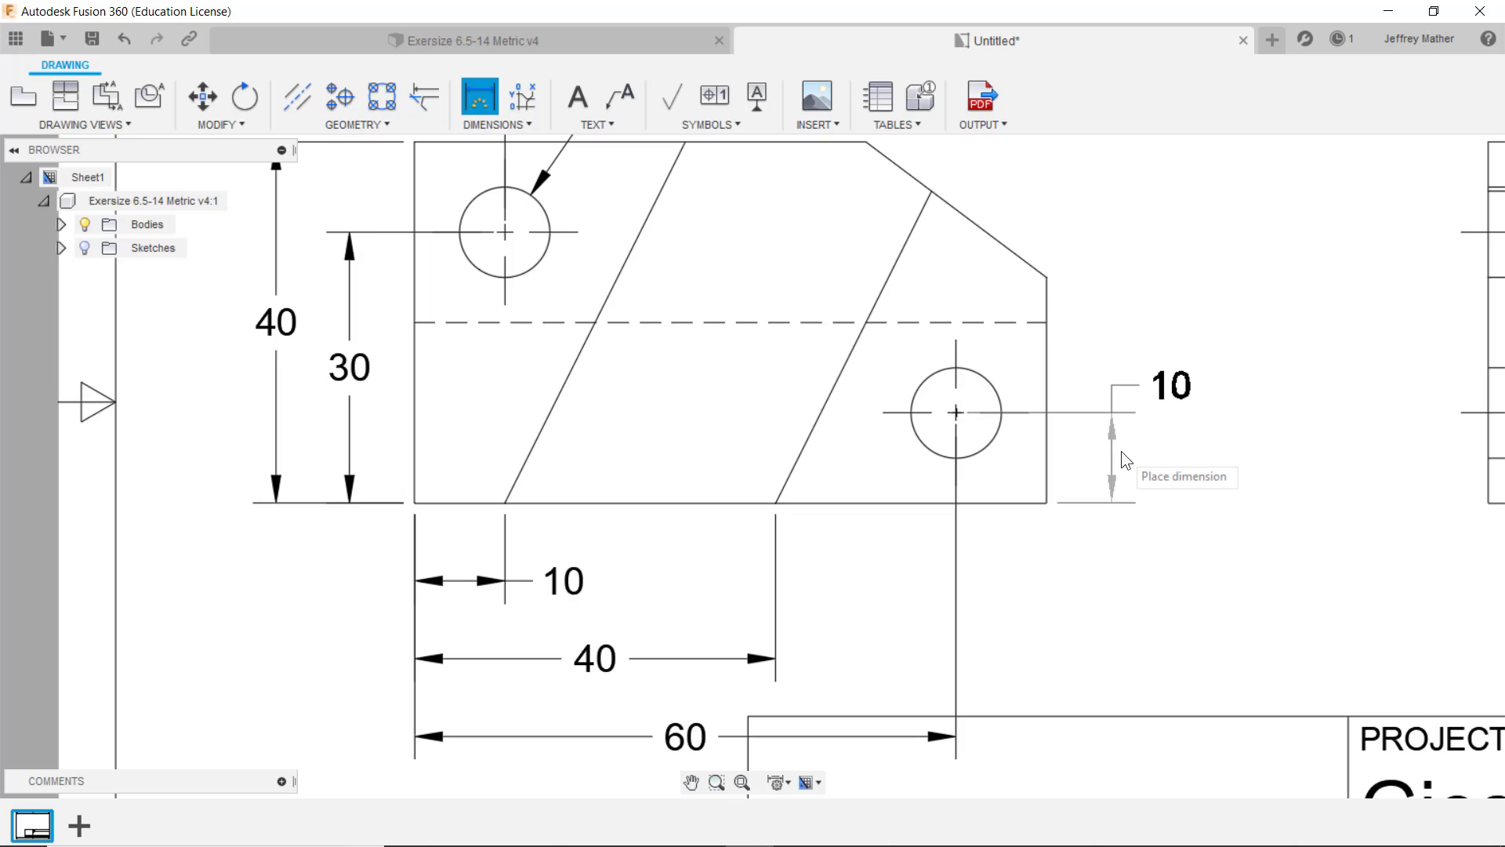
{"action": "left_click", "coordinate": [1122, 452]}
Dimension the height of the front view's right vertical edge, placed outside the lower-right hole's height dimension
{"action": "scroll", "coordinate": [1142, 581], "scroll_direction": "down", "scroll_amount": 3}
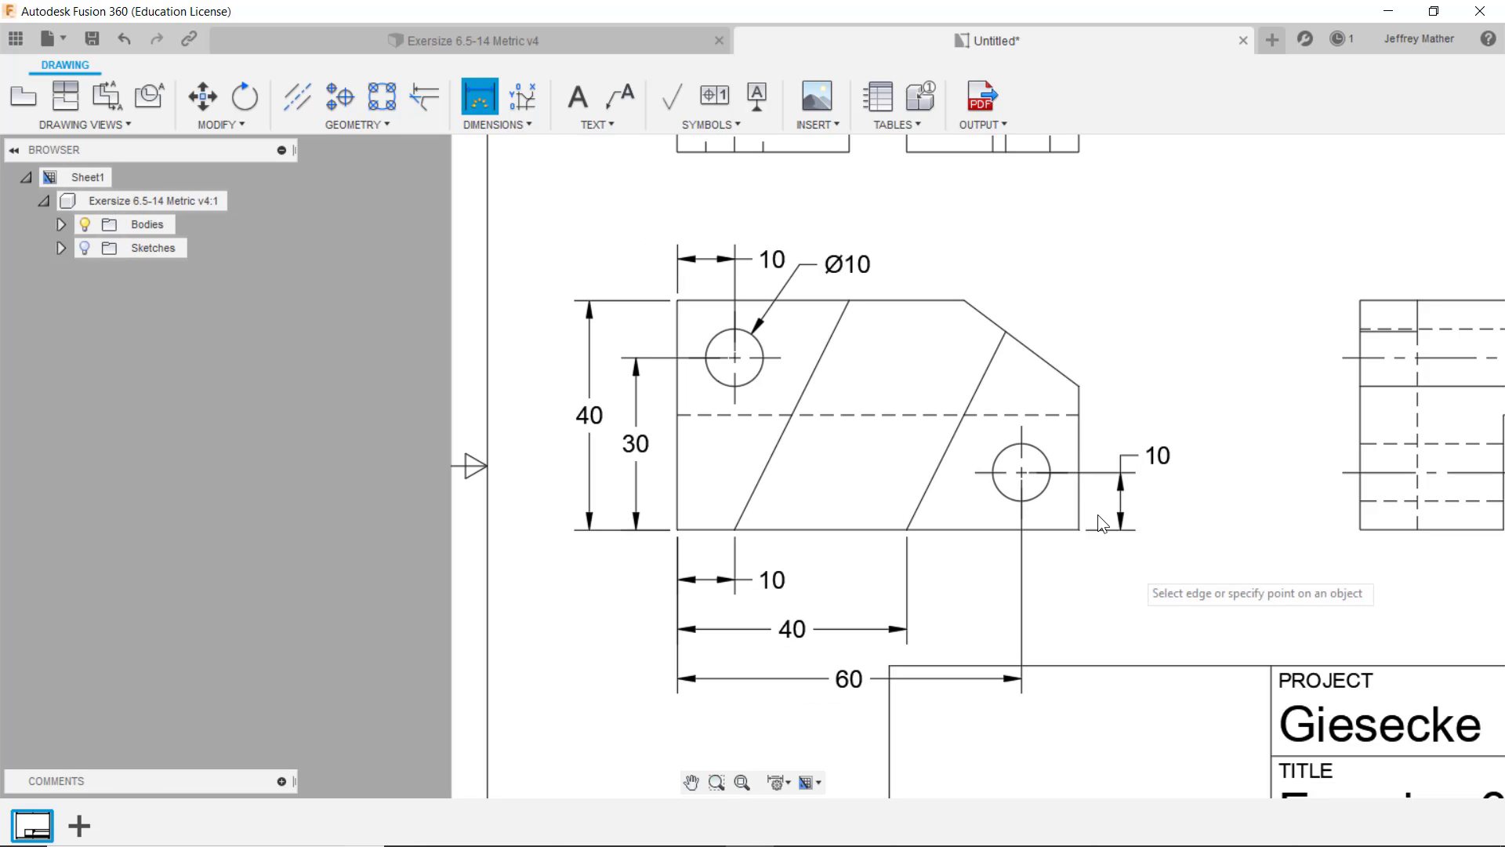
{"action": "left_click", "coordinate": [1079, 434]}
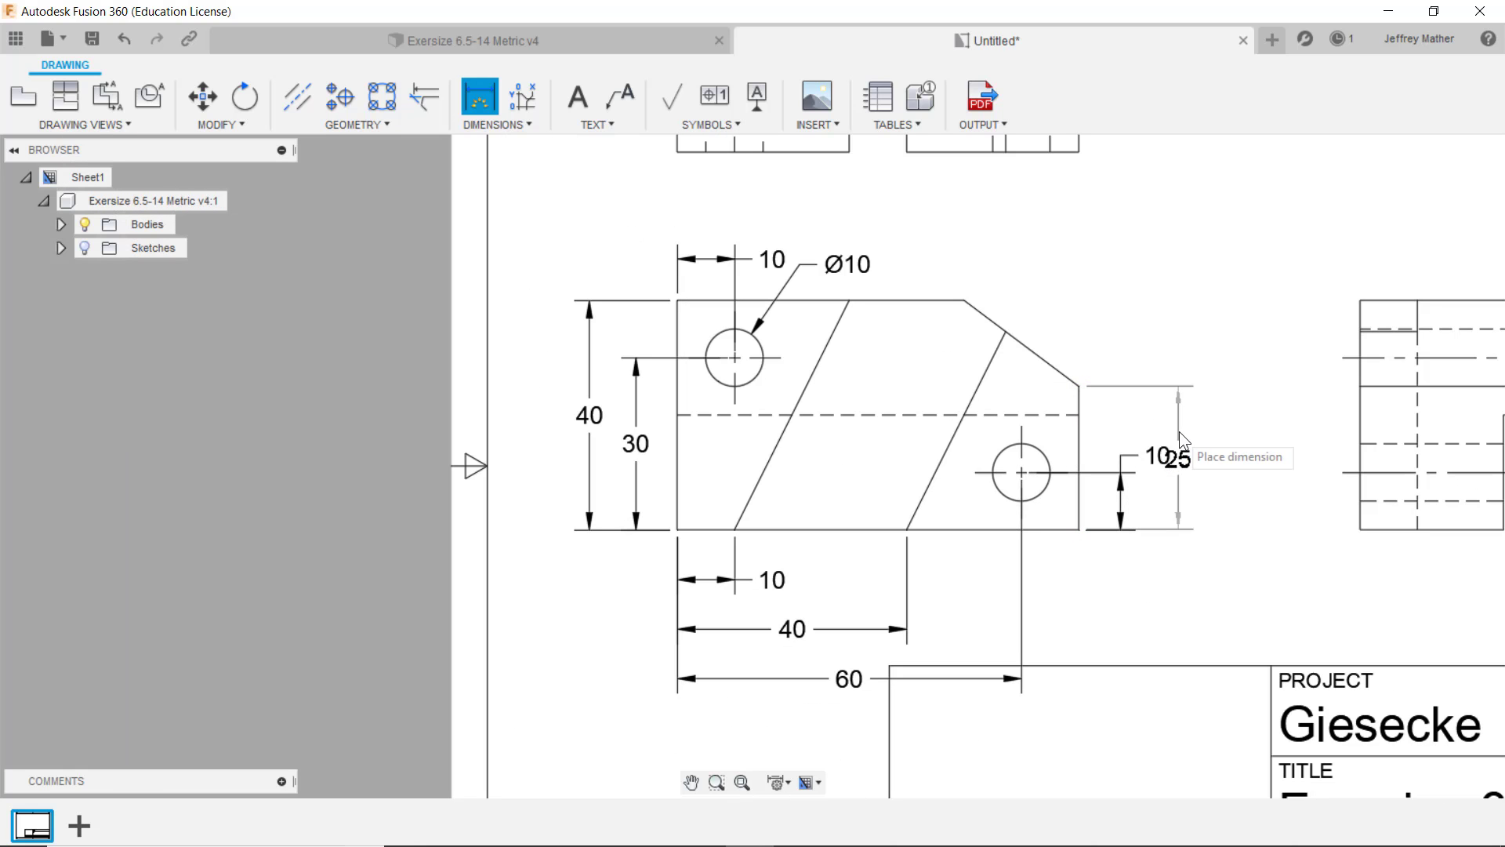
{"action": "left_click", "coordinate": [1221, 441]}
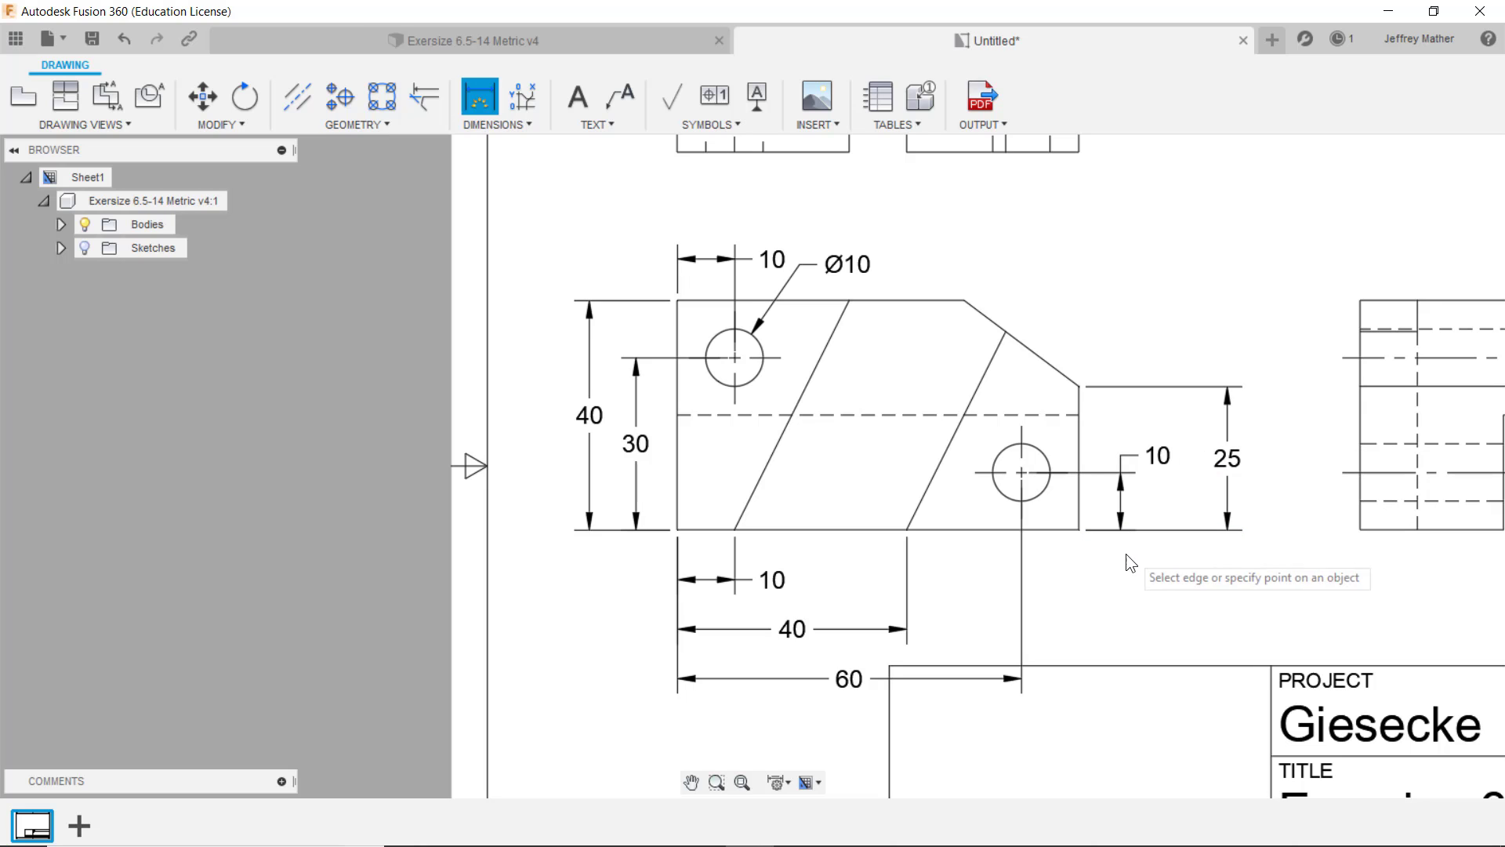
Dimension the front view's full top edge from the upper-left corner to the start of the sloped corner, placed above the hole dimensions
{"action": "scroll", "coordinate": [963, 500], "scroll_direction": "down", "scroll_amount": 1}
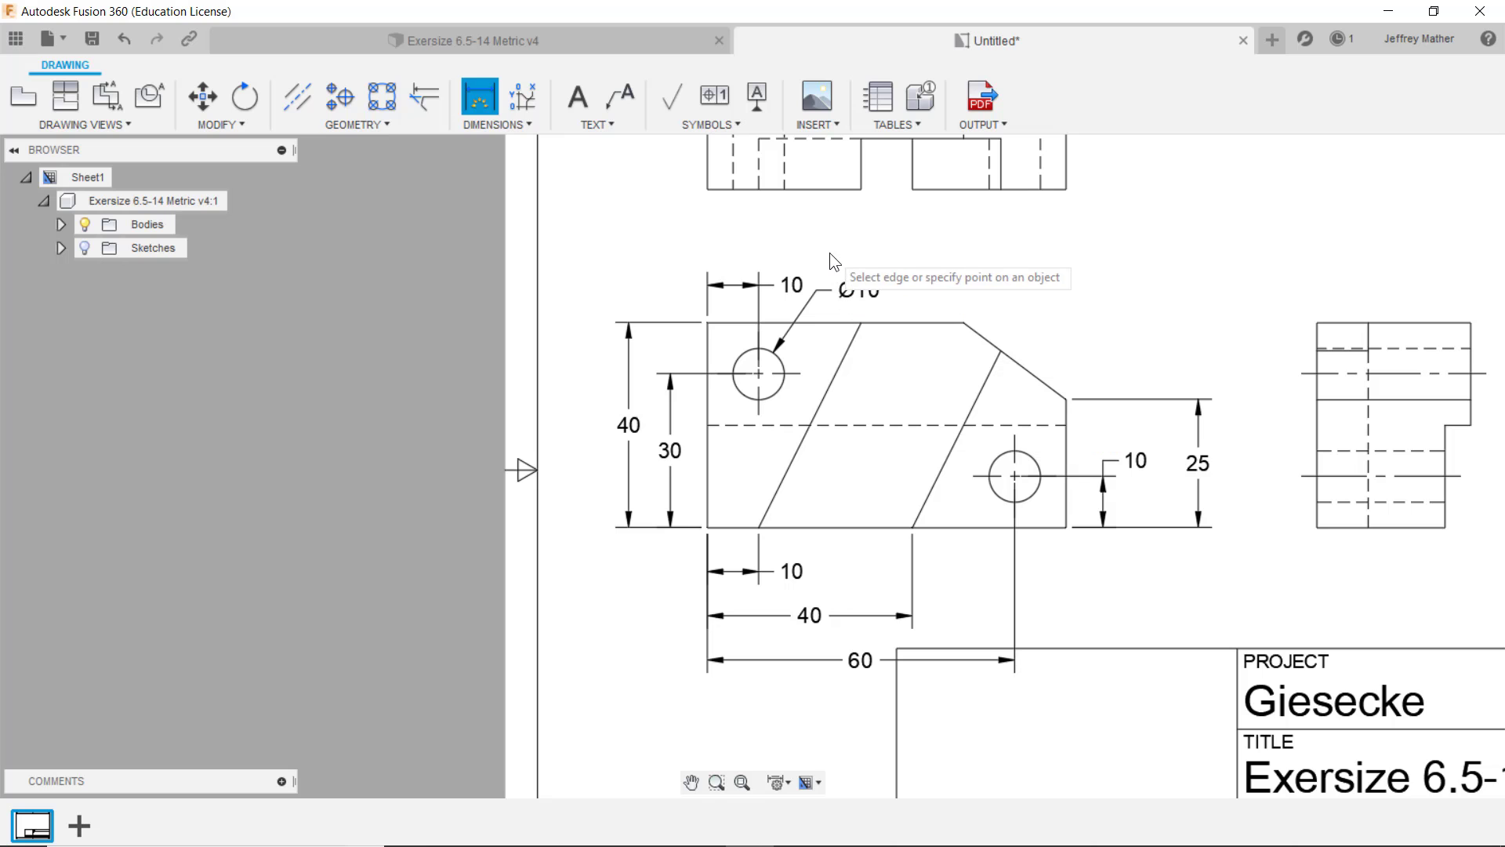
{"action": "scroll", "coordinate": [823, 249], "scroll_direction": "up", "scroll_amount": 2}
{"action": "scroll", "coordinate": [867, 317], "scroll_direction": "down", "scroll_amount": 3}
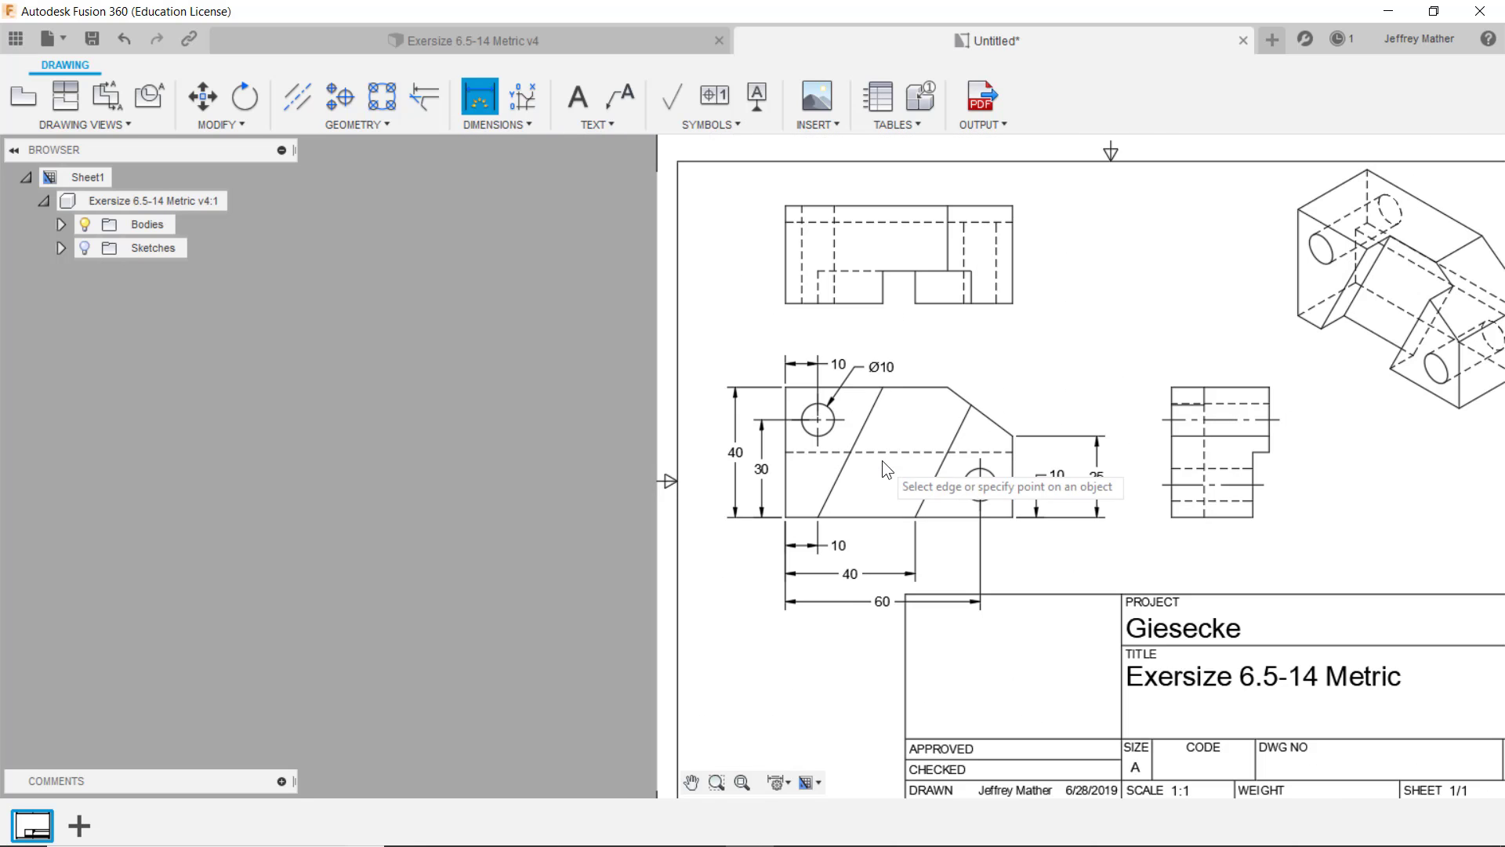
{"action": "scroll", "coordinate": [882, 332], "scroll_direction": "up", "scroll_amount": 2}
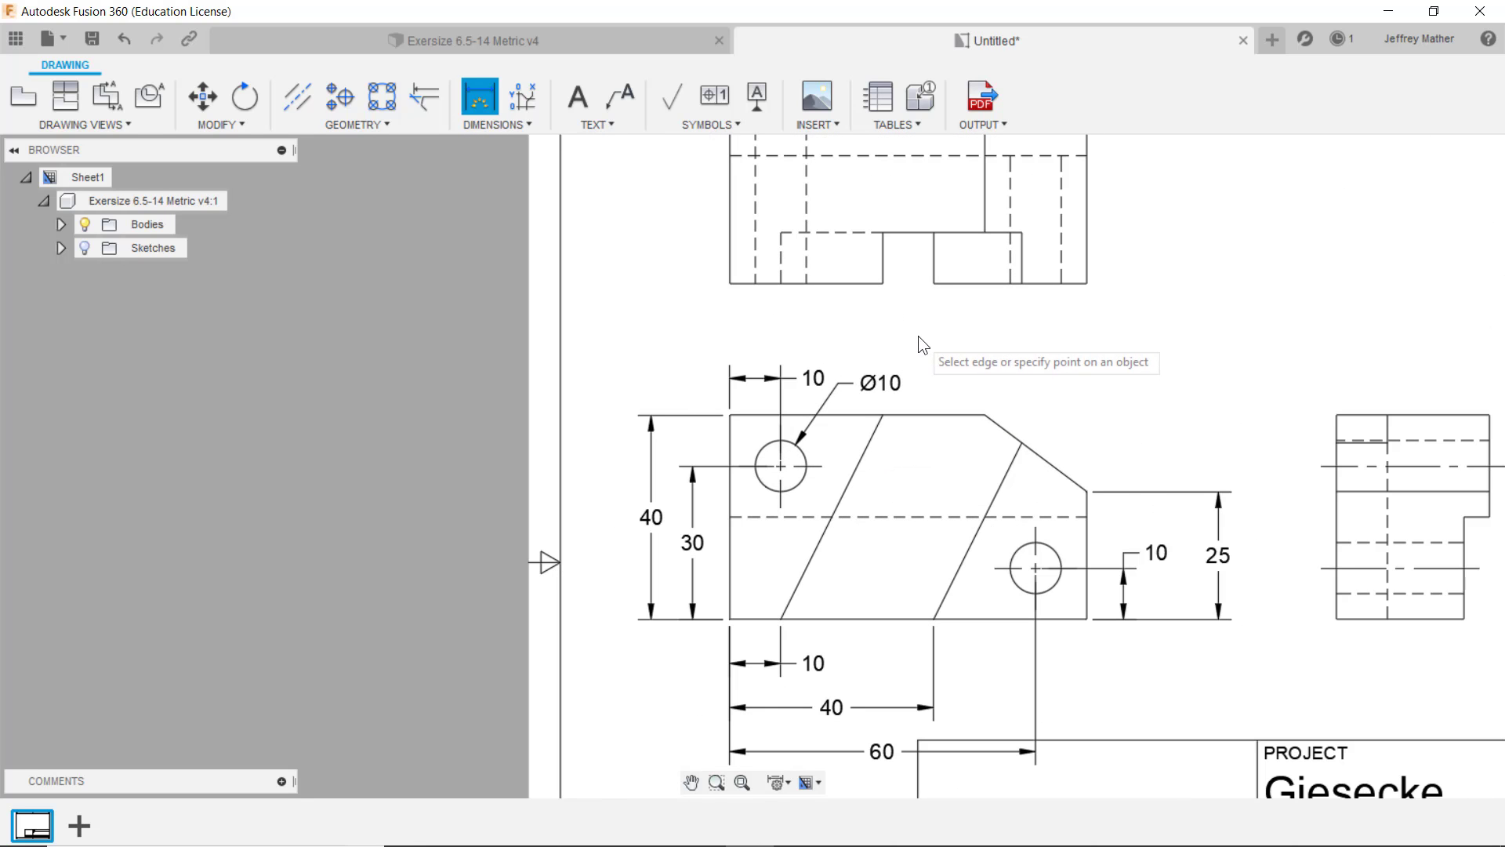
{"action": "left_click", "coordinate": [758, 415]}
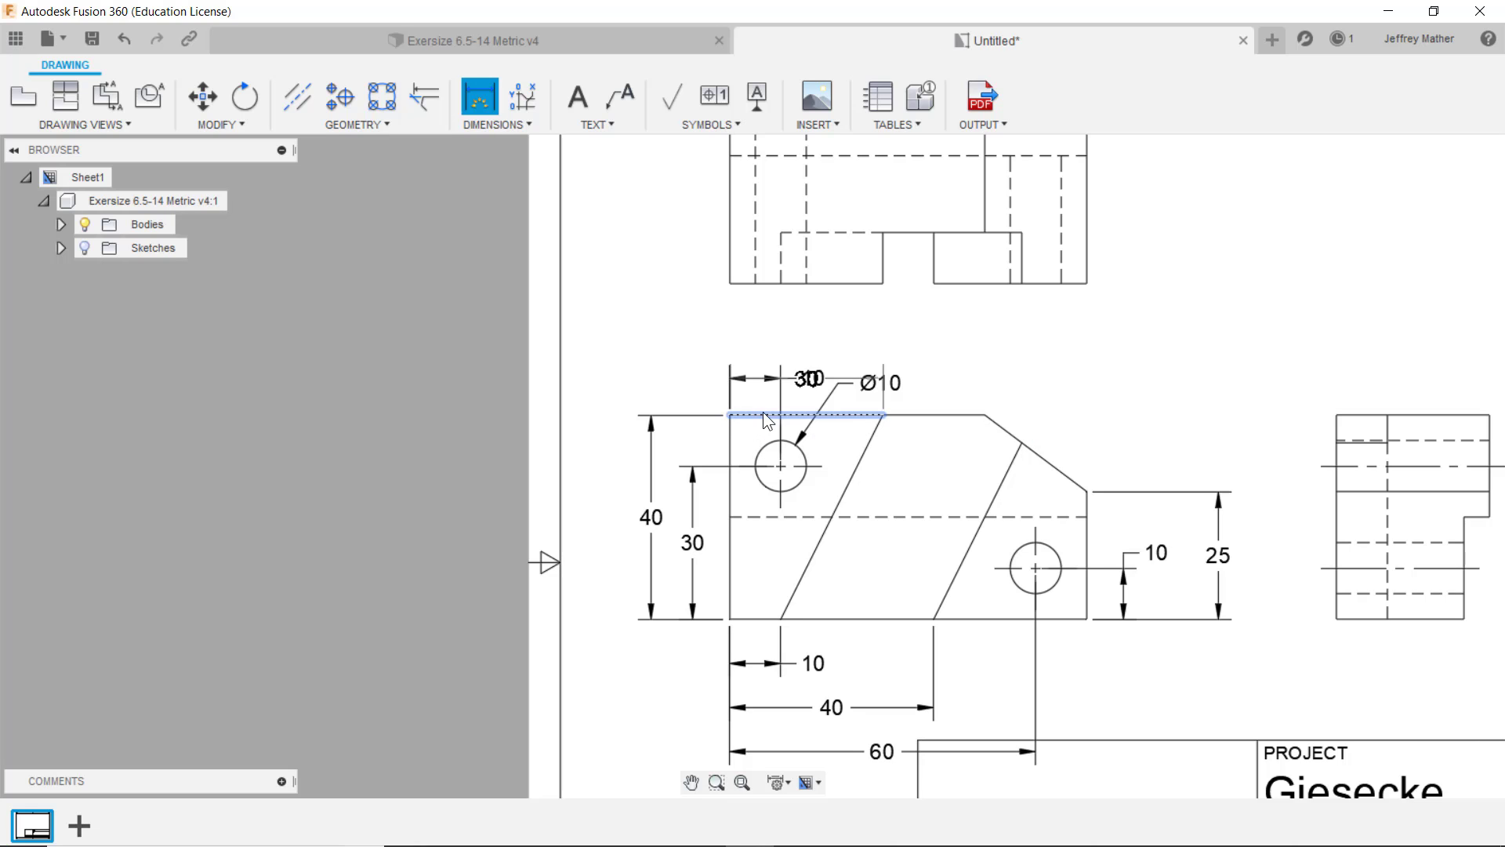
{"action": "left_click", "coordinate": [731, 415]}
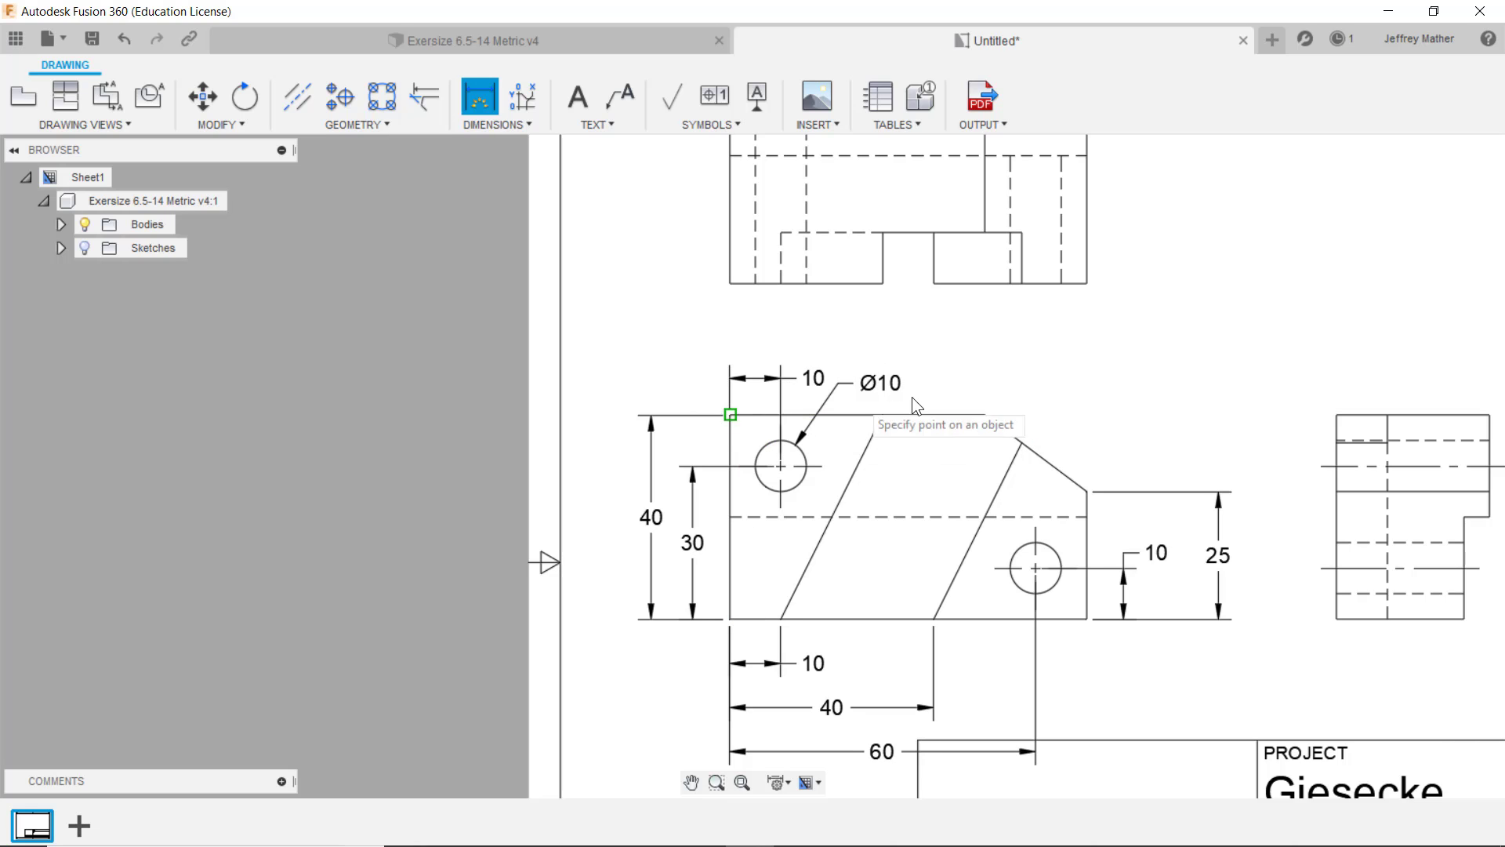
{"action": "left_click", "coordinate": [986, 415]}
{"action": "left_click", "coordinate": [935, 337]}
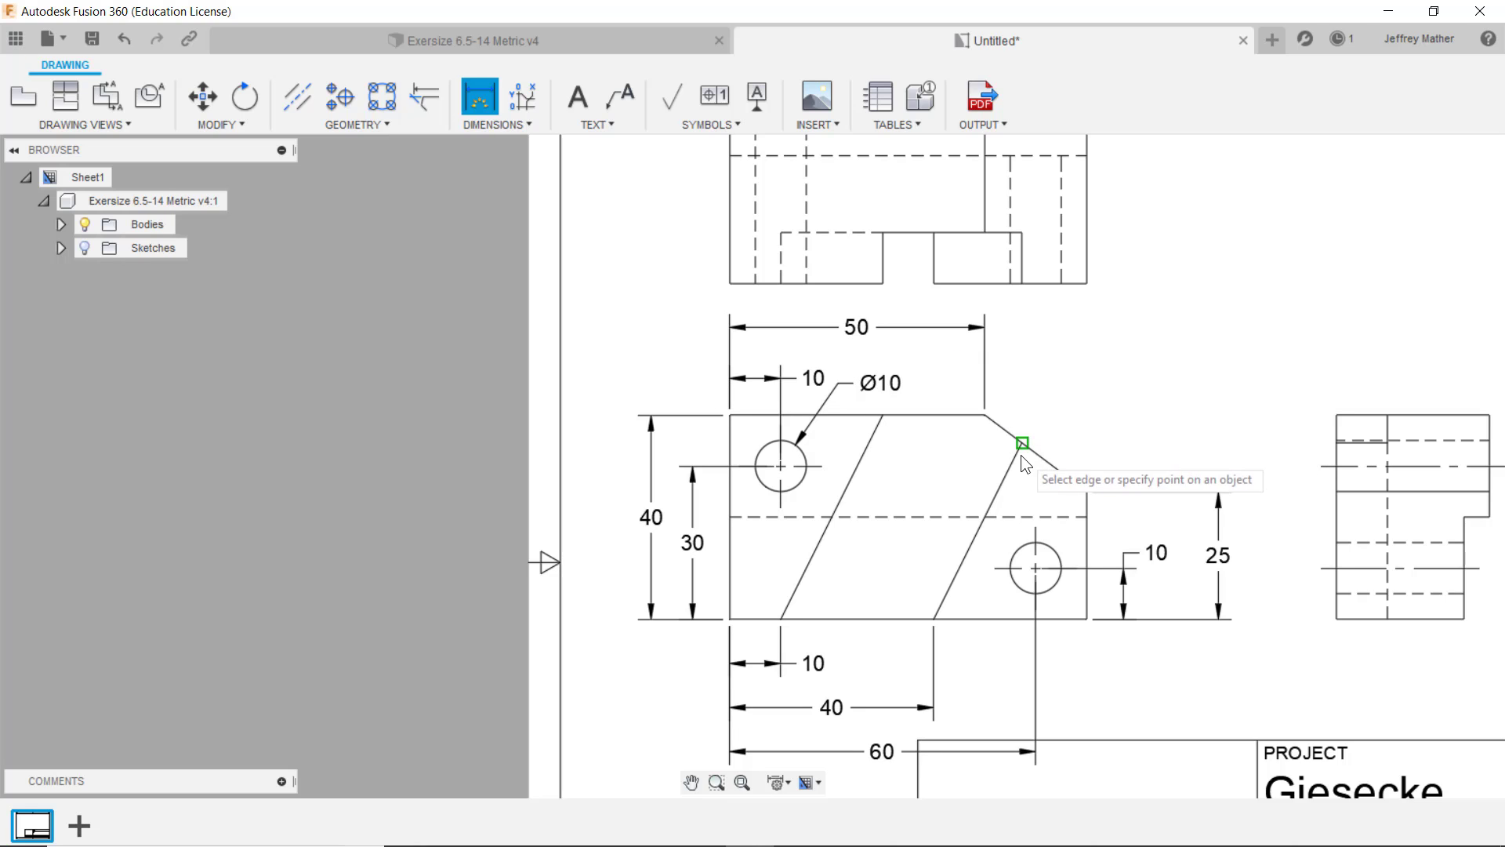
Dimension the part's overall width between the top view's two lower corners, placed just below that view
{"action": "left_click", "coordinate": [731, 283]}
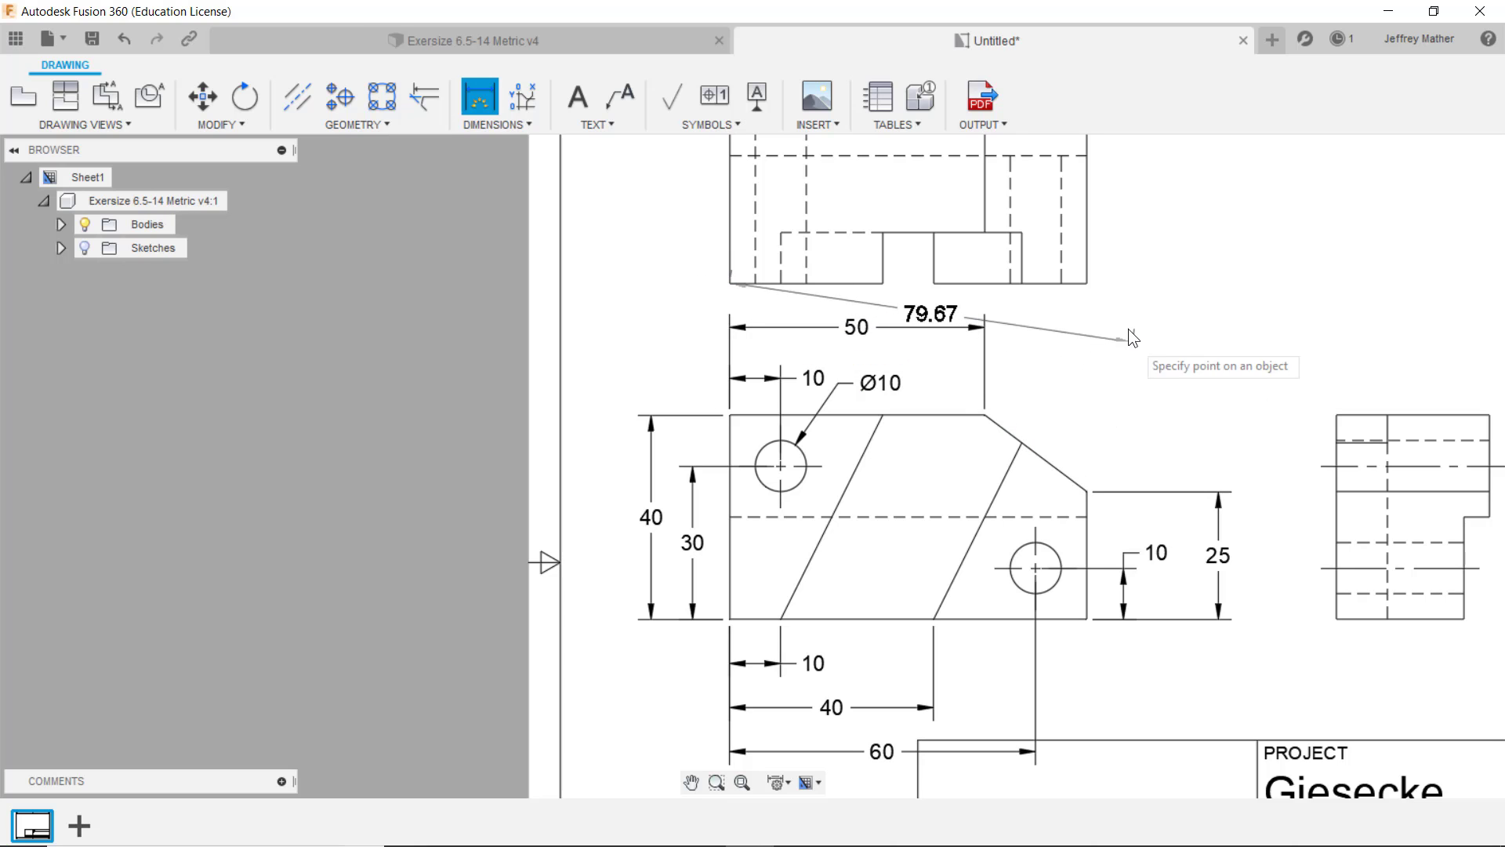
{"action": "left_click", "coordinate": [1087, 282]}
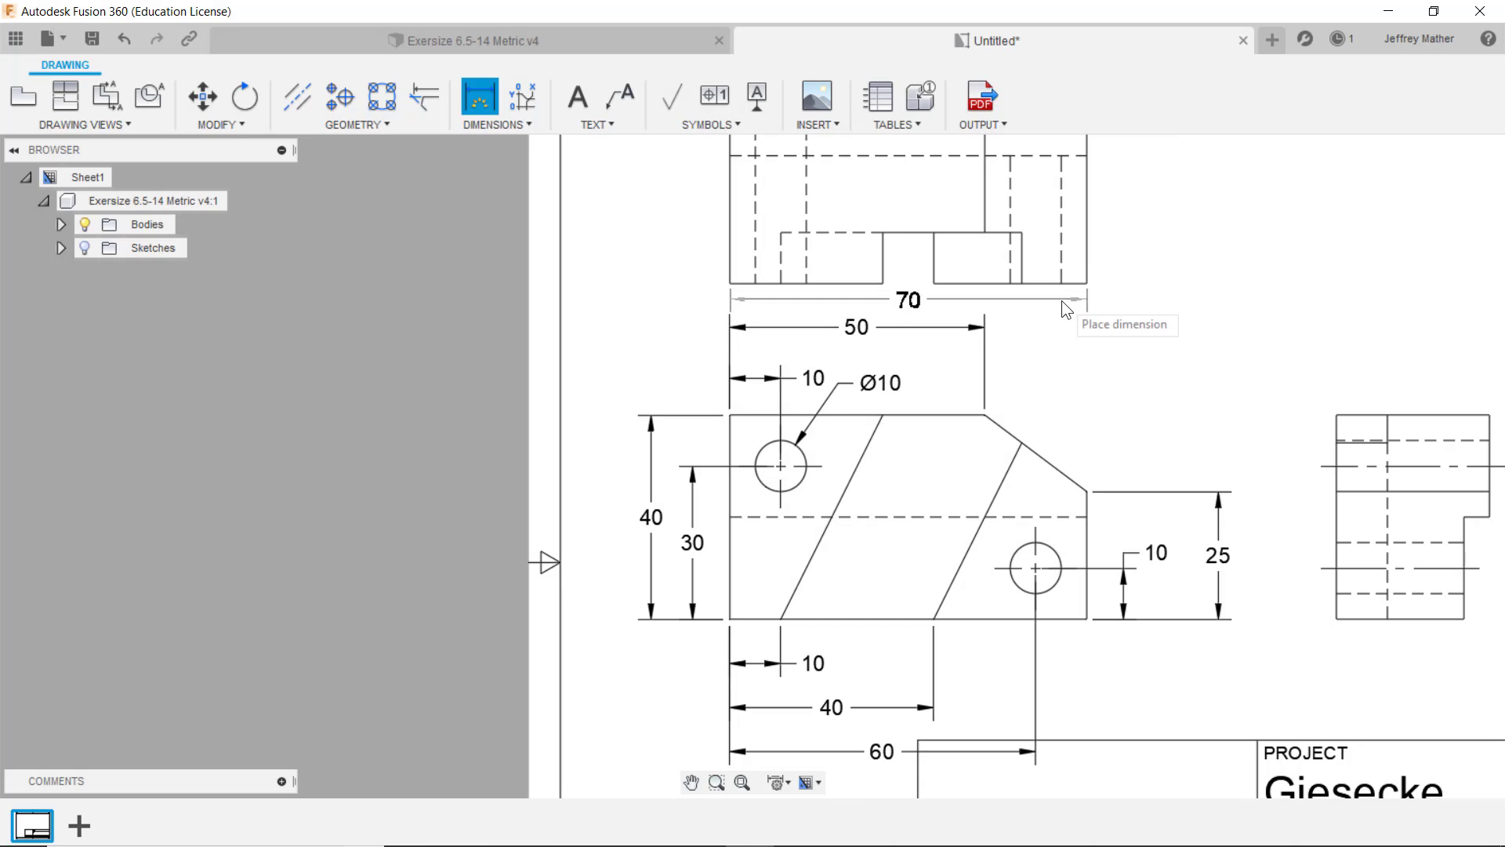
{"action": "left_click", "coordinate": [1059, 303]}
{"action": "key", "text": "Escape"}
Dimension the slot's depth in the top view along its short right vertical edge, placed right of the view
{"action": "scroll", "coordinate": [1089, 409], "scroll_direction": "down", "scroll_amount": 3}
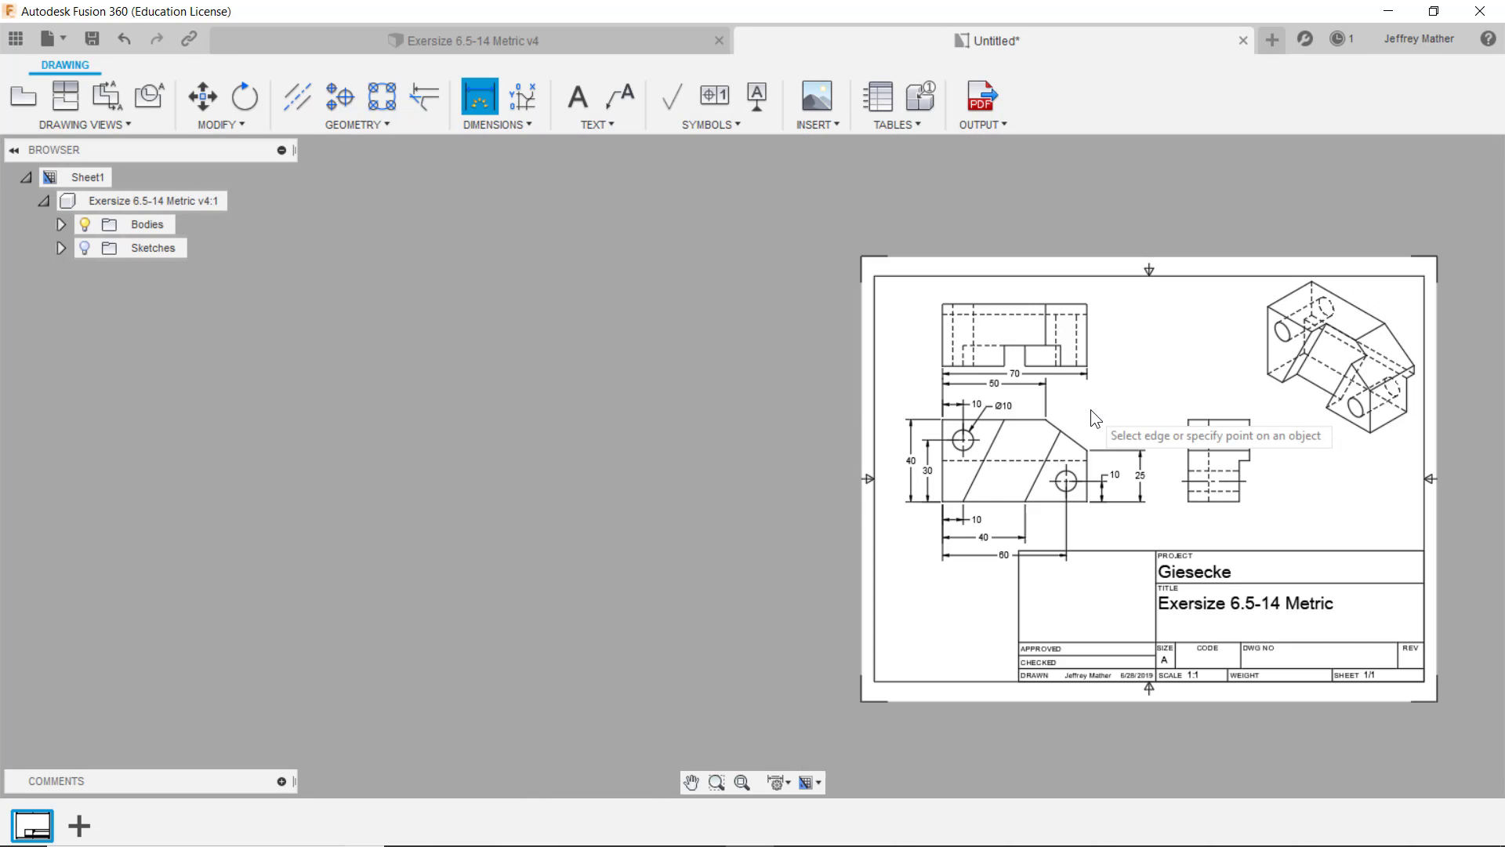
{"action": "scroll", "coordinate": [1094, 326], "scroll_direction": "up", "scroll_amount": 2}
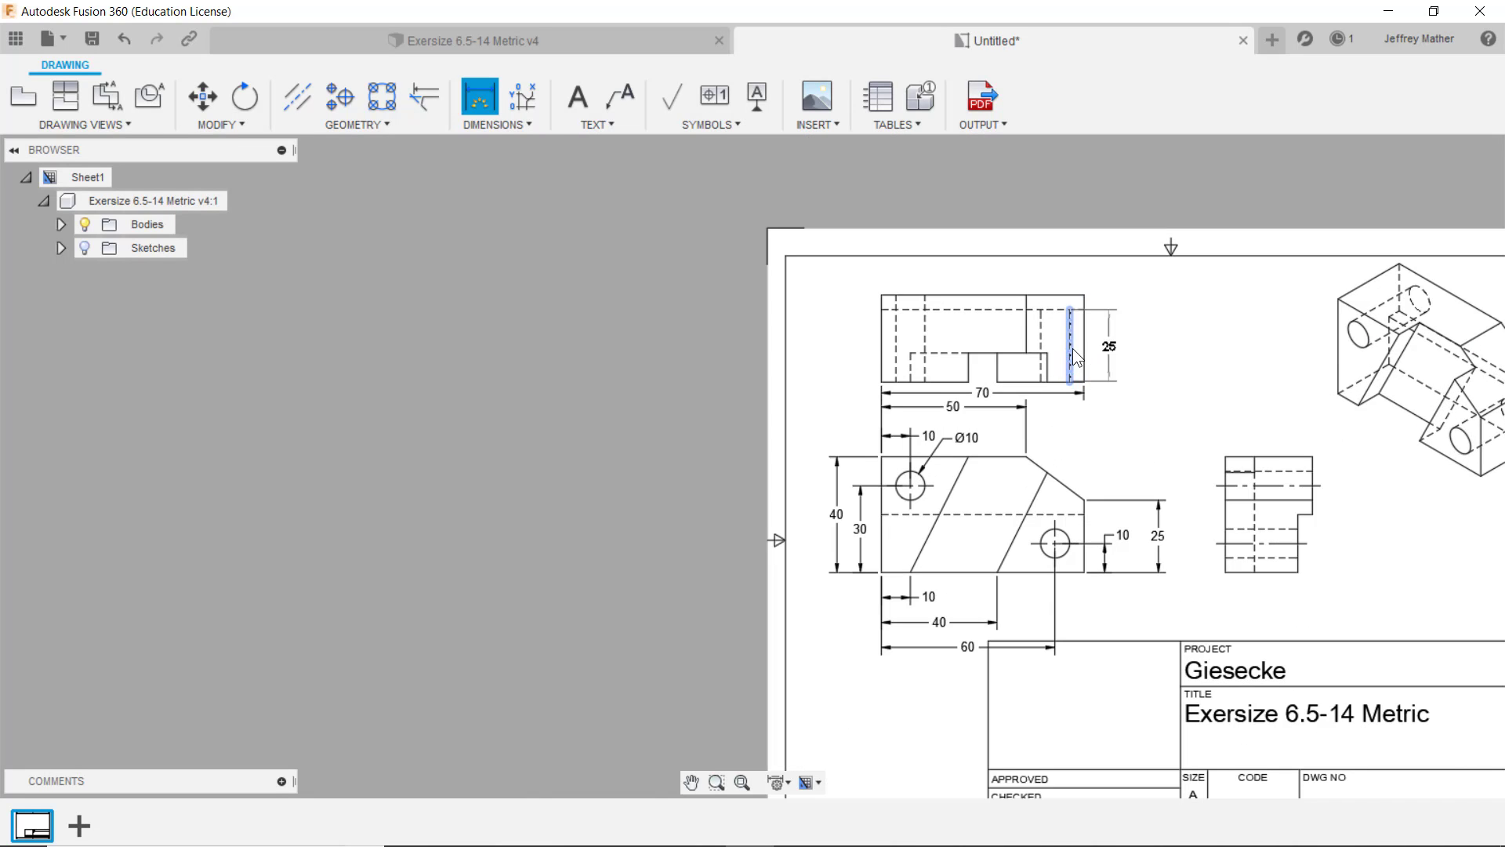
{"action": "scroll", "coordinate": [1077, 356], "scroll_direction": "up", "scroll_amount": 3}
{"action": "left_click", "coordinate": [1009, 371]}
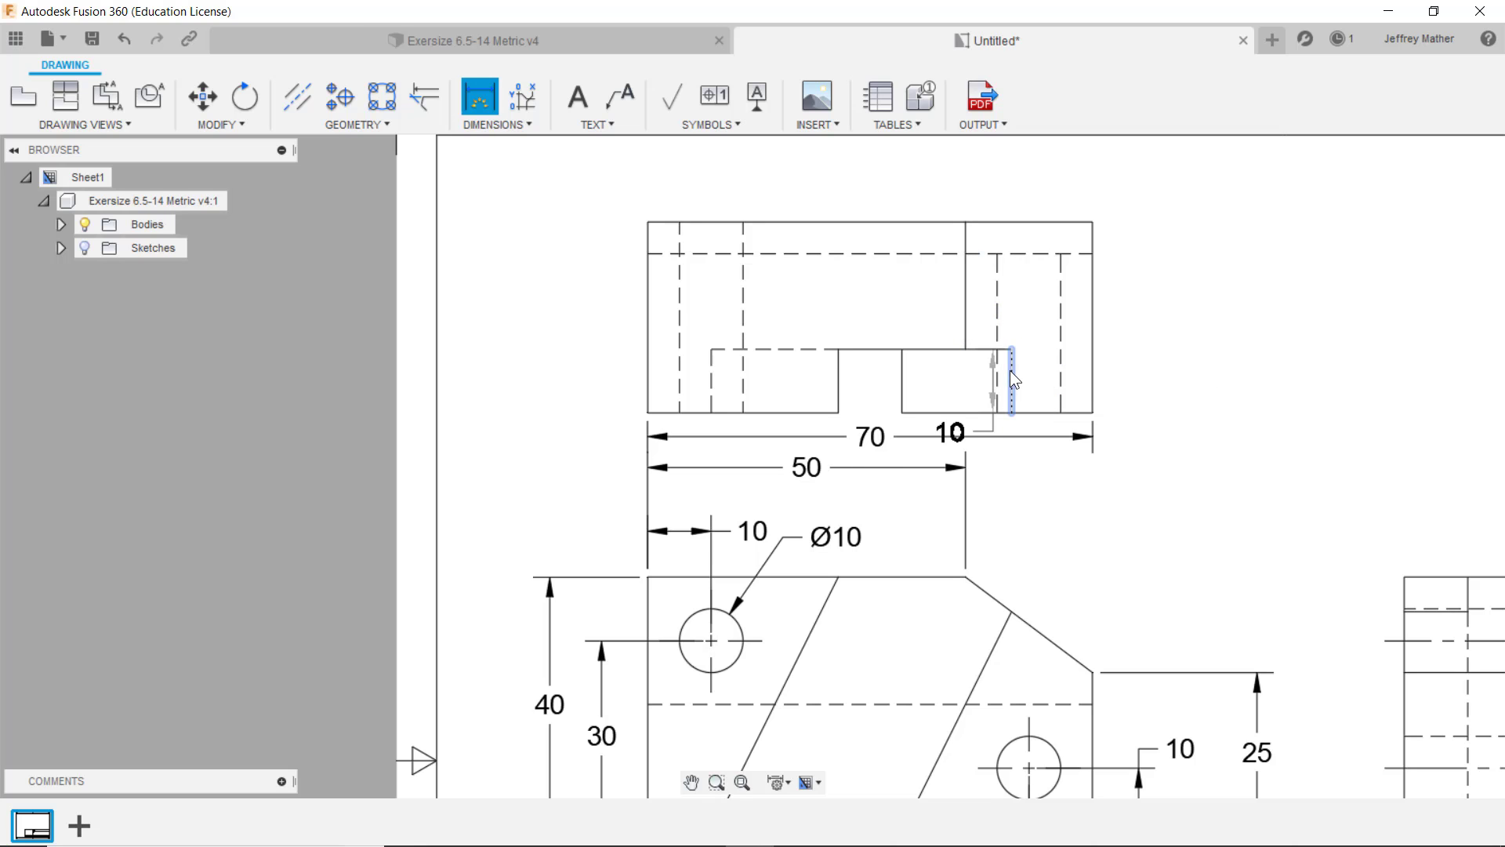
{"action": "left_click", "coordinate": [1170, 379]}
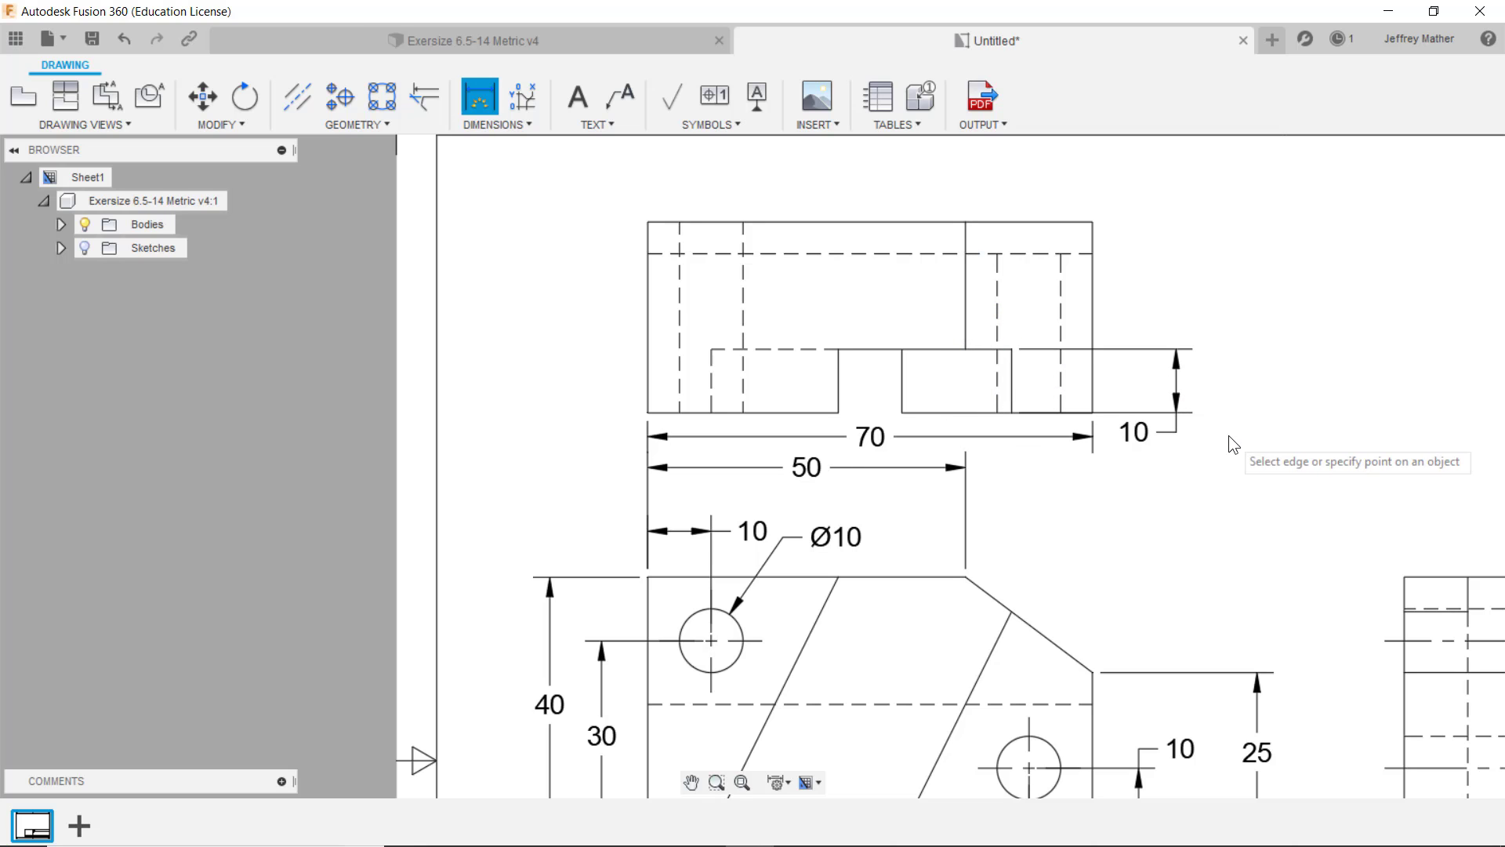
Dimension the overall depth between the top view's upper-right and lower-right corners, placed outside the slot depth dimension
{"action": "left_click", "coordinate": [1094, 222]}
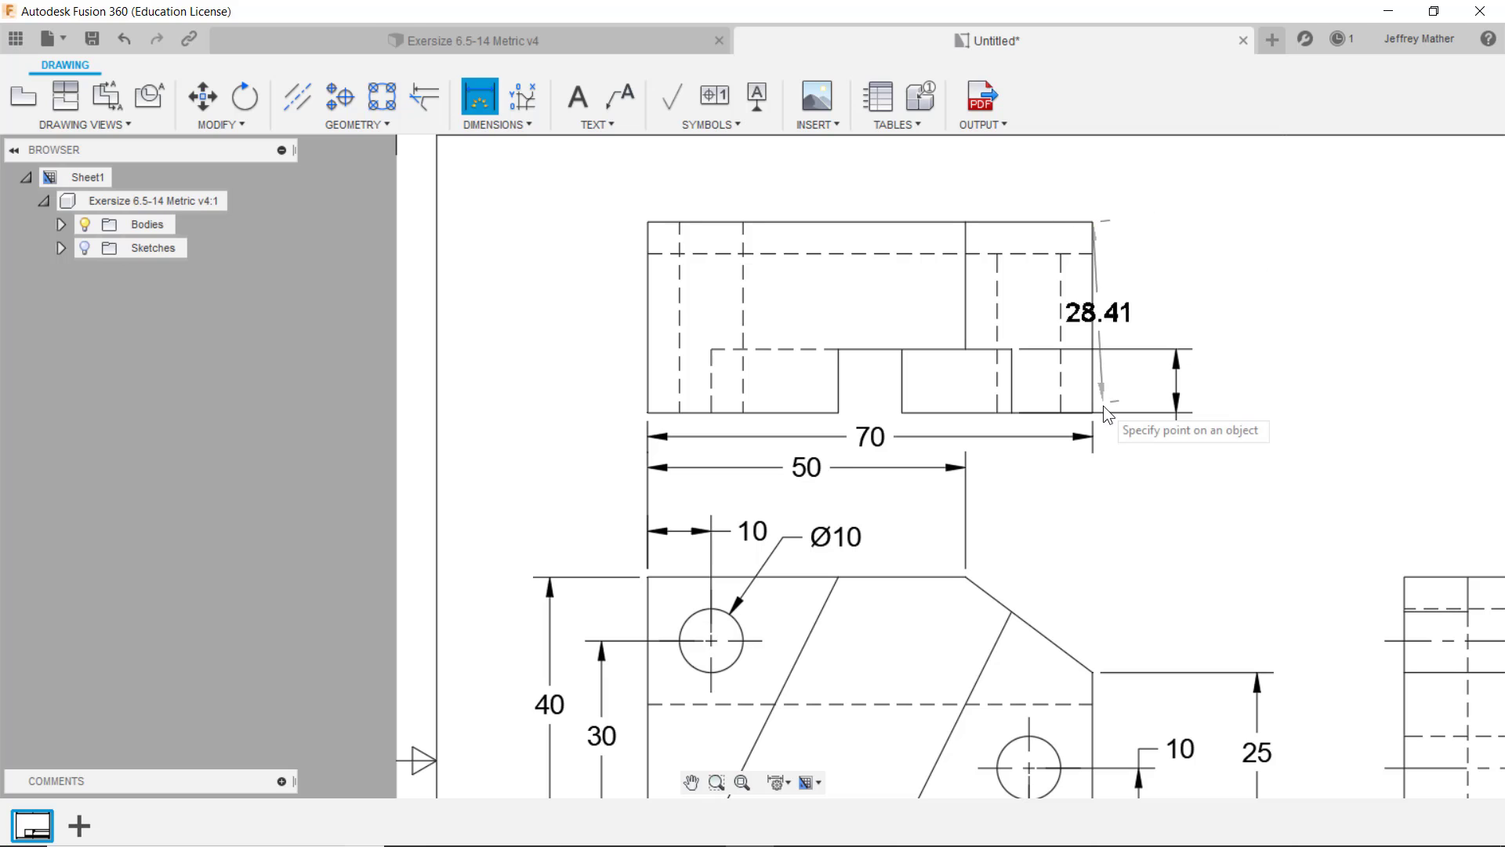
{"action": "left_click", "coordinate": [1094, 411]}
{"action": "left_click", "coordinate": [1255, 362]}
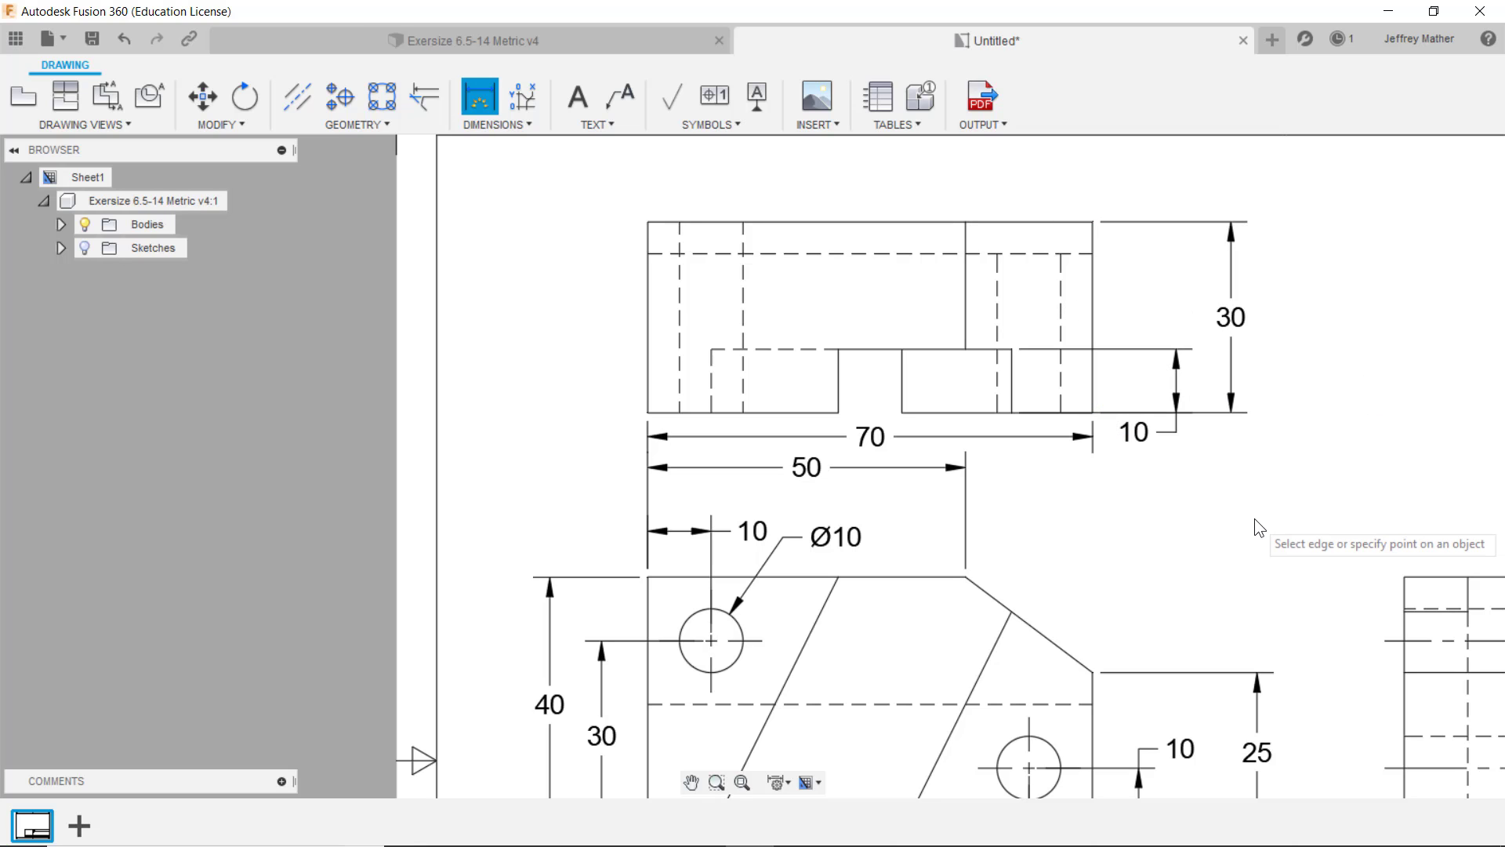
{"action": "key", "text": "Escape"}
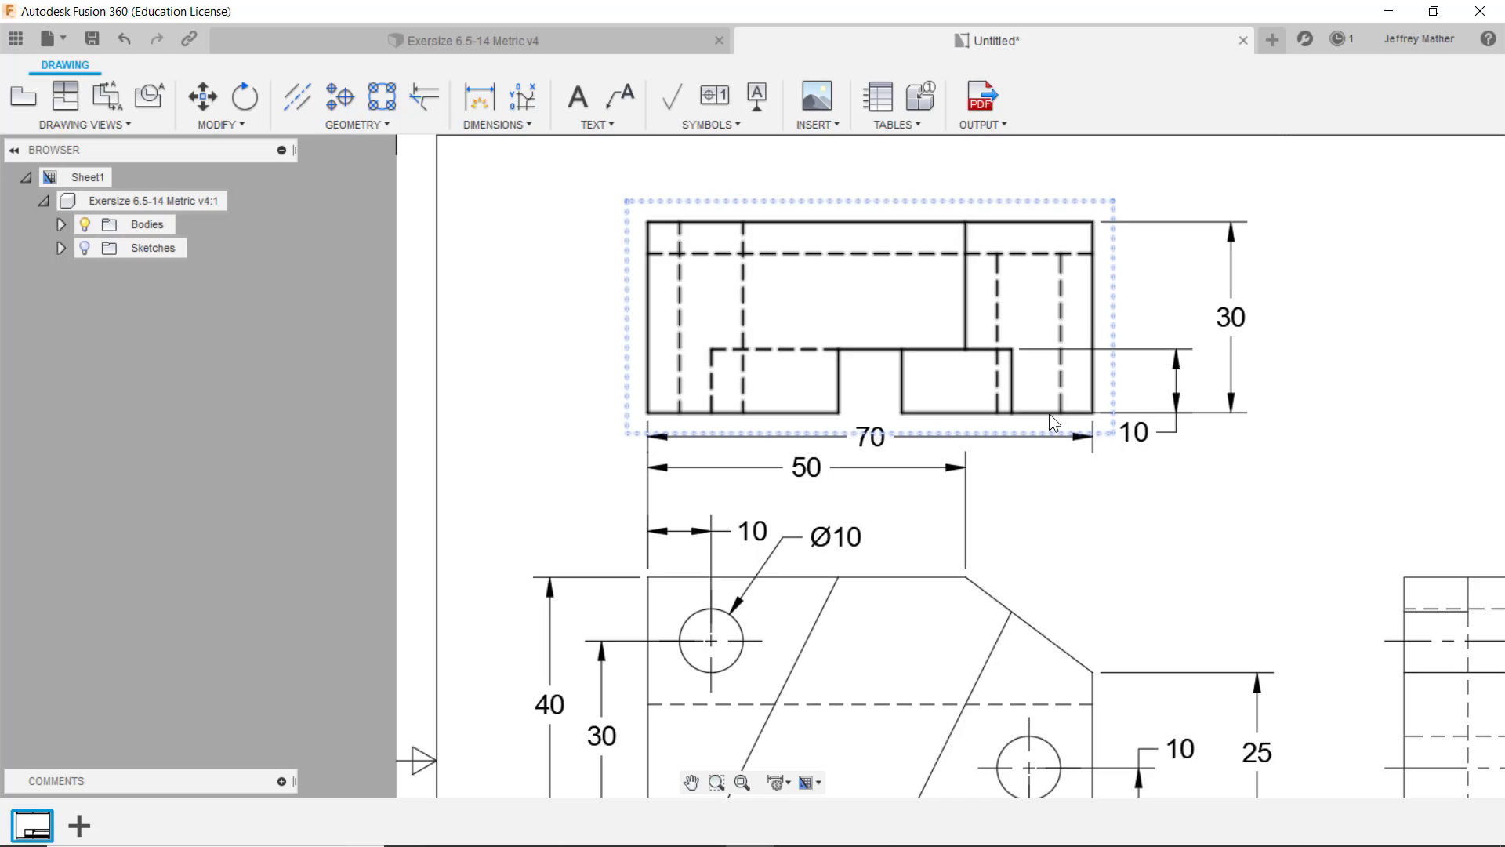
Delete the slot depth dimension to the right of the top view
{"action": "left_click", "coordinate": [1141, 436]}
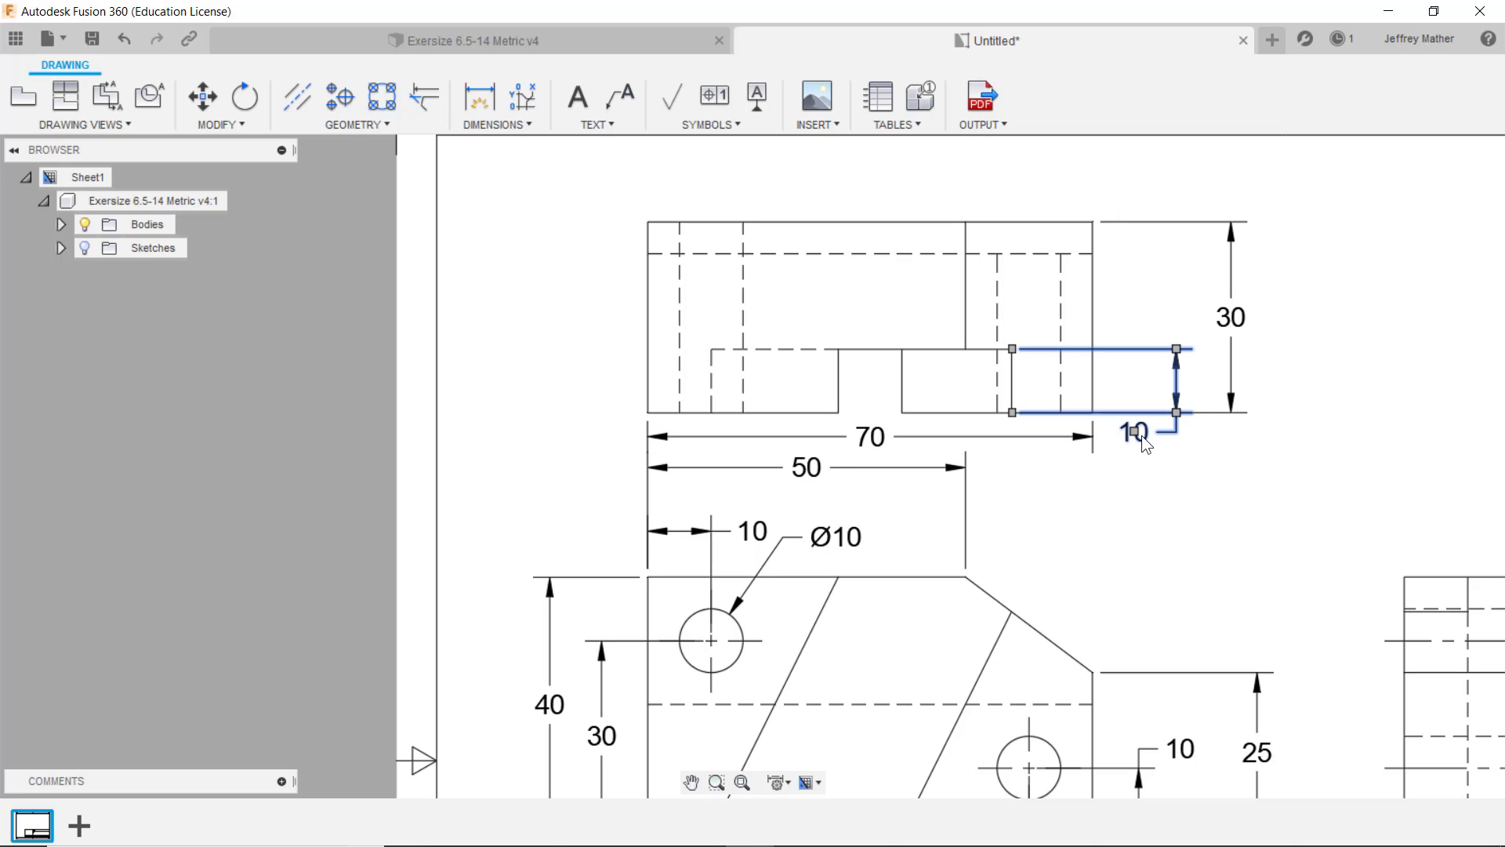
{"action": "key", "text": "Delete"}
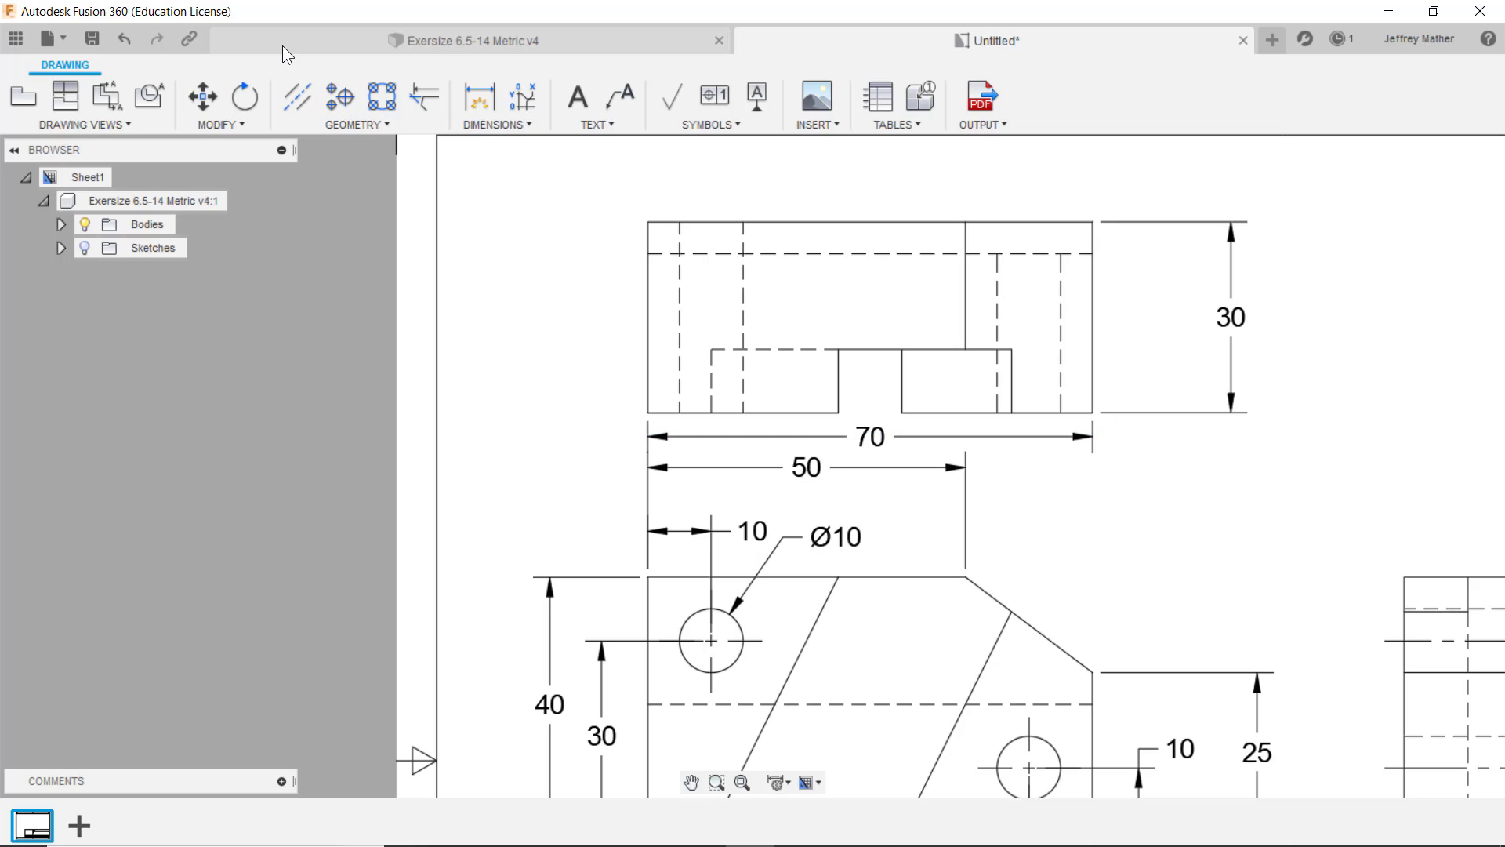
Dimension the slot's depth in the top view from the part's lower-right corner to the slot's upper-right corner, placed inside the overall depth dimension
{"action": "left_click", "coordinate": [478, 98]}
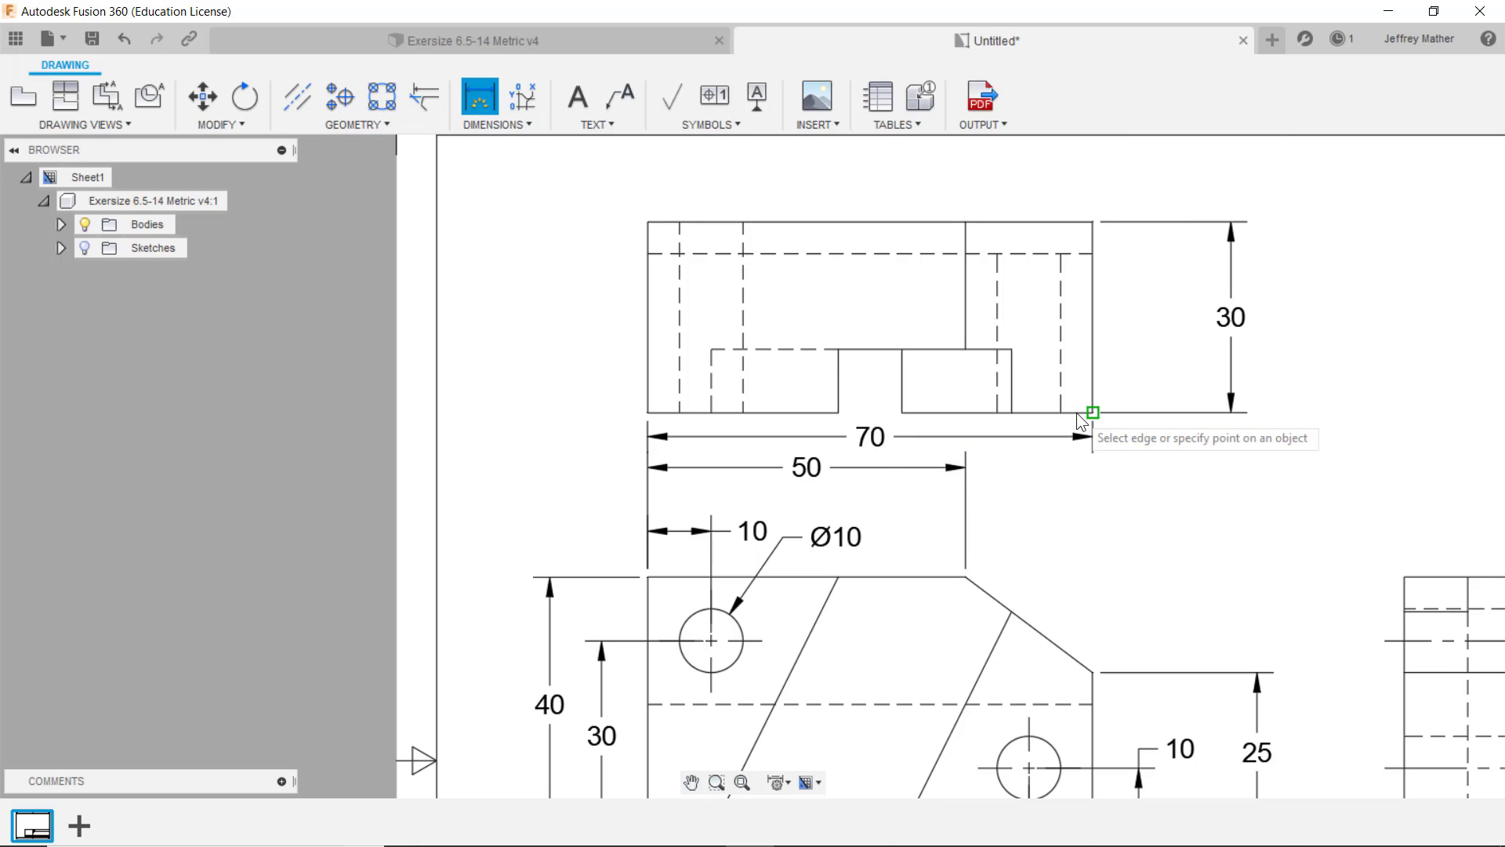
{"action": "left_click", "coordinate": [1049, 413]}
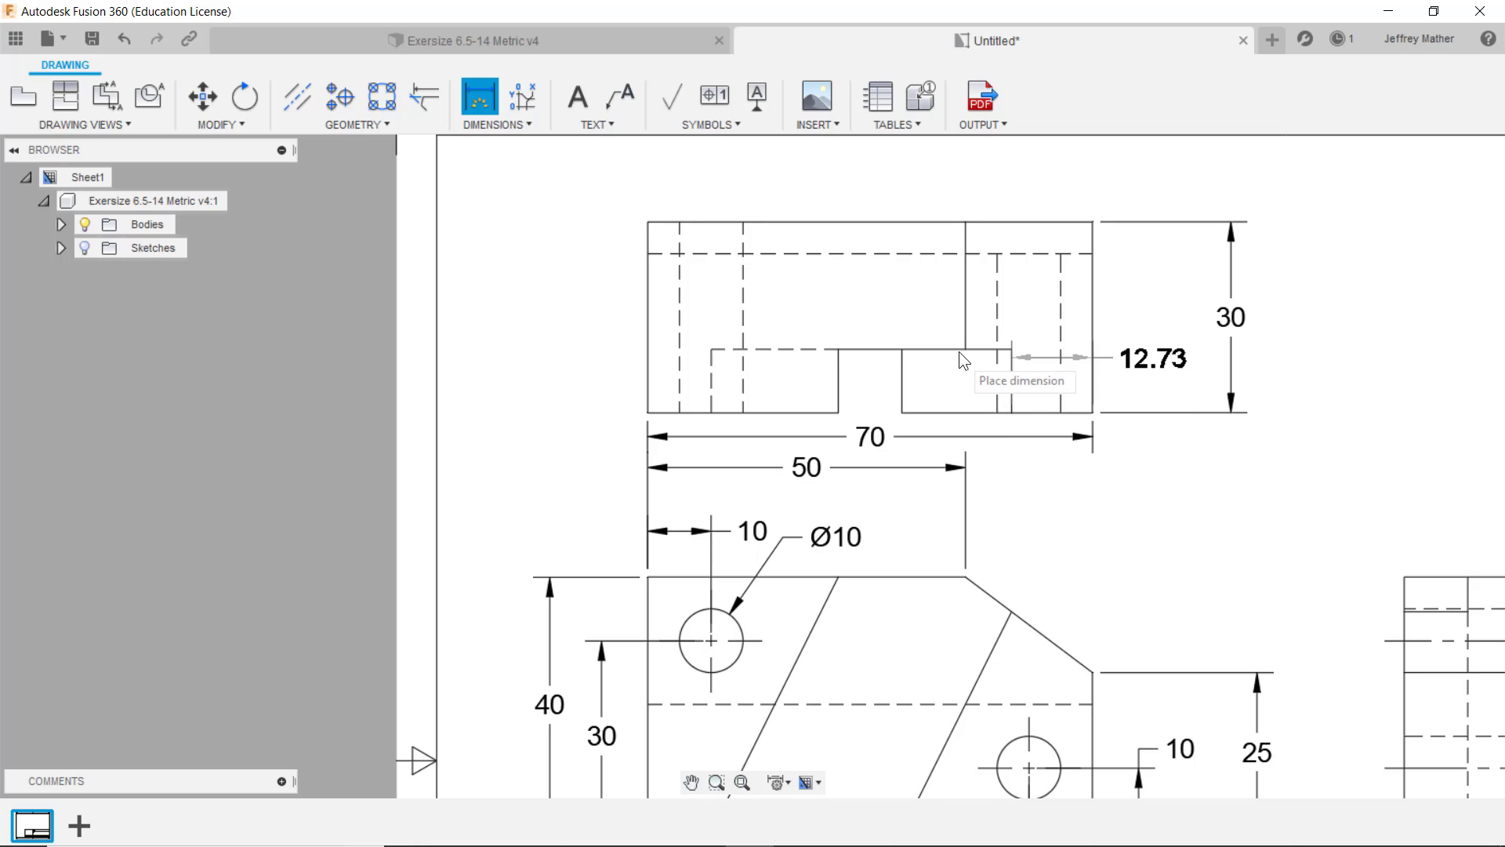
{"action": "left_click", "coordinate": [1011, 360]}
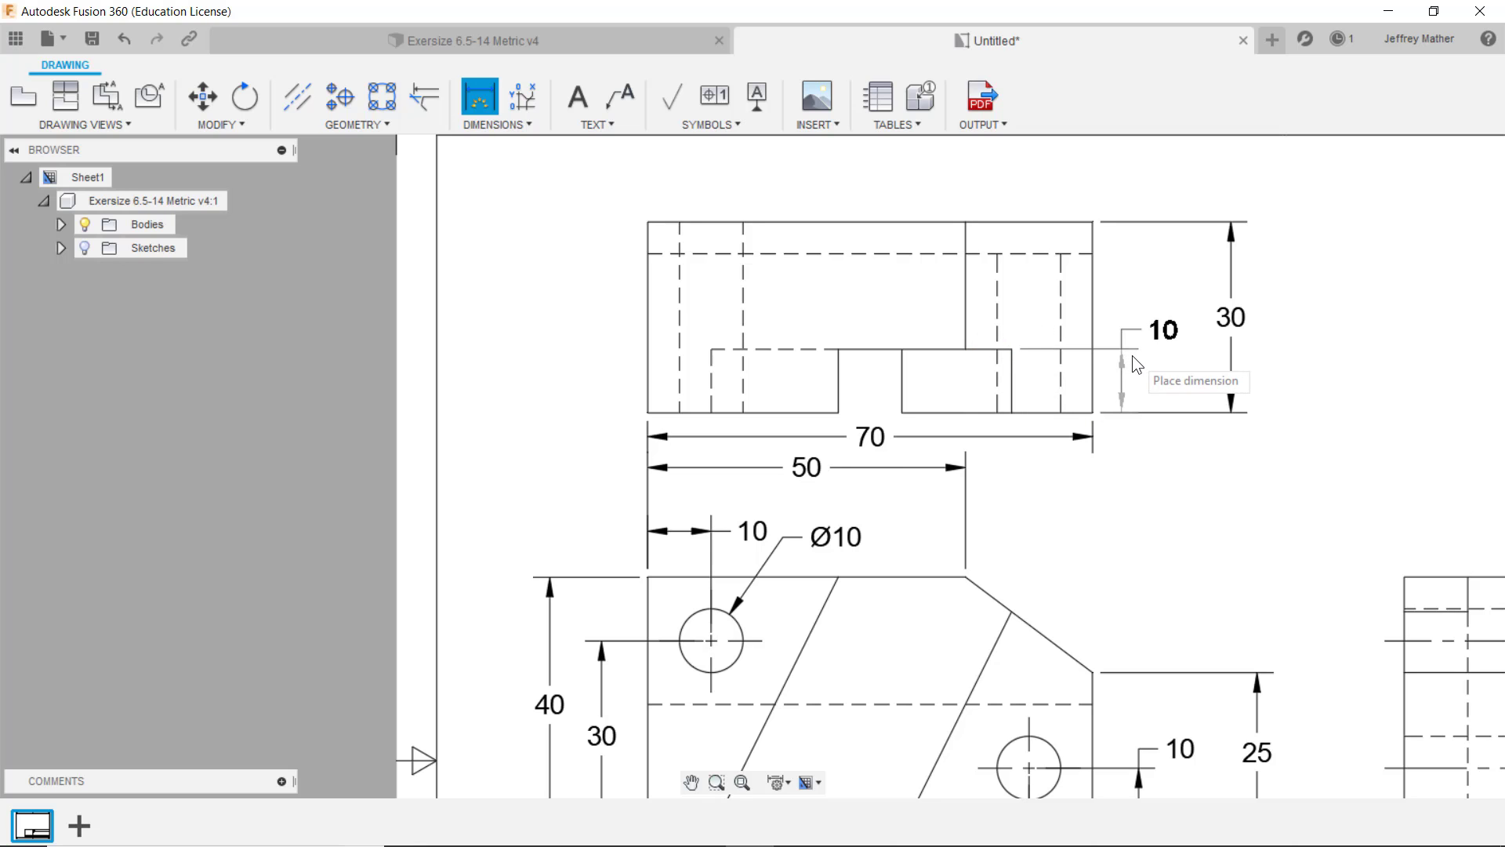
{"action": "left_click", "coordinate": [1133, 355]}
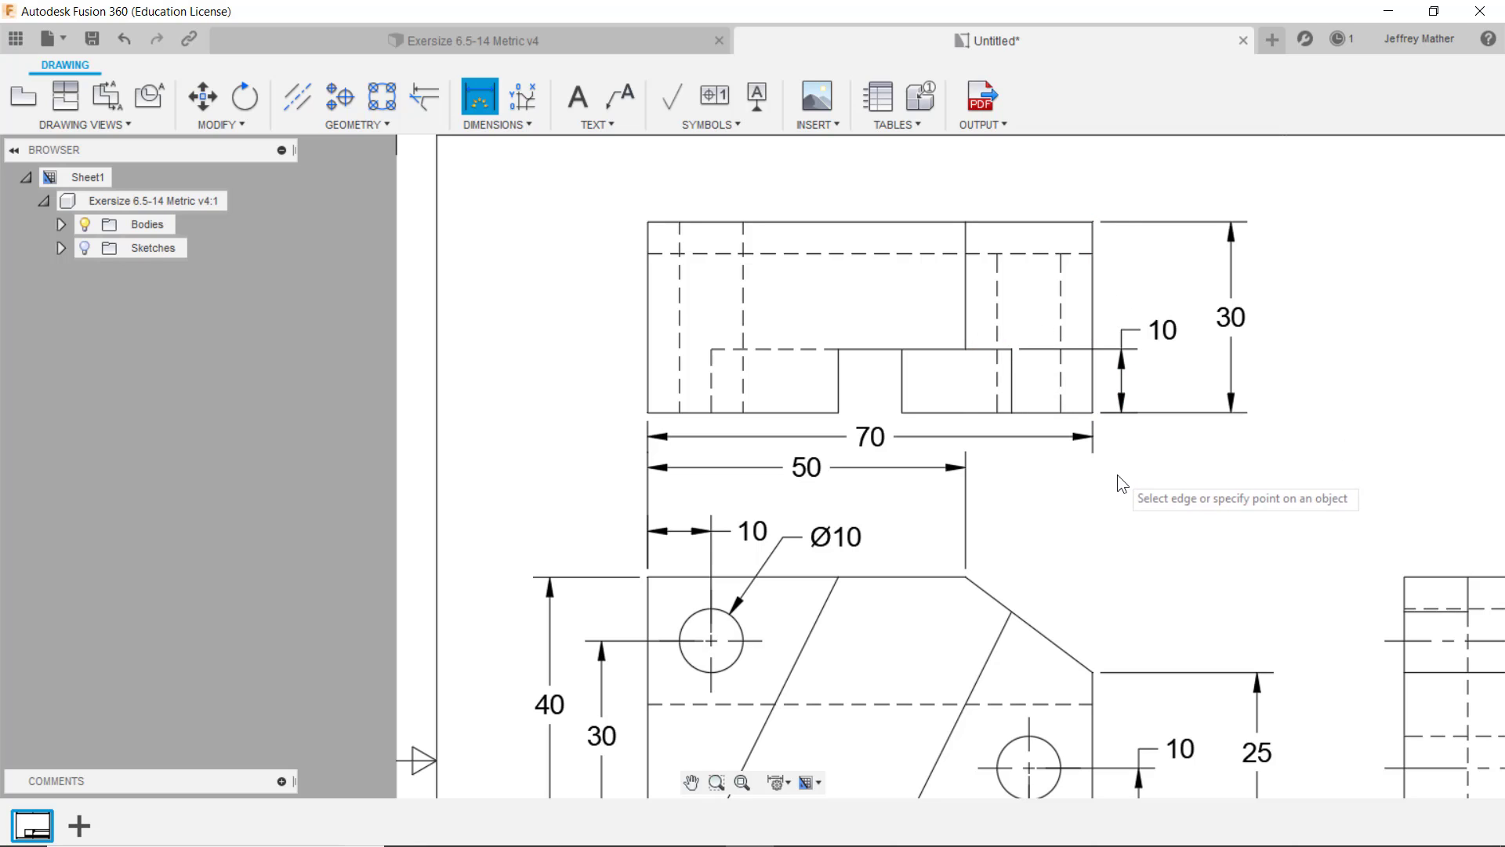
{"action": "key", "text": "Escape"}
{"action": "left_click", "coordinate": [1120, 494]}
{"action": "left_click", "coordinate": [1120, 494]}
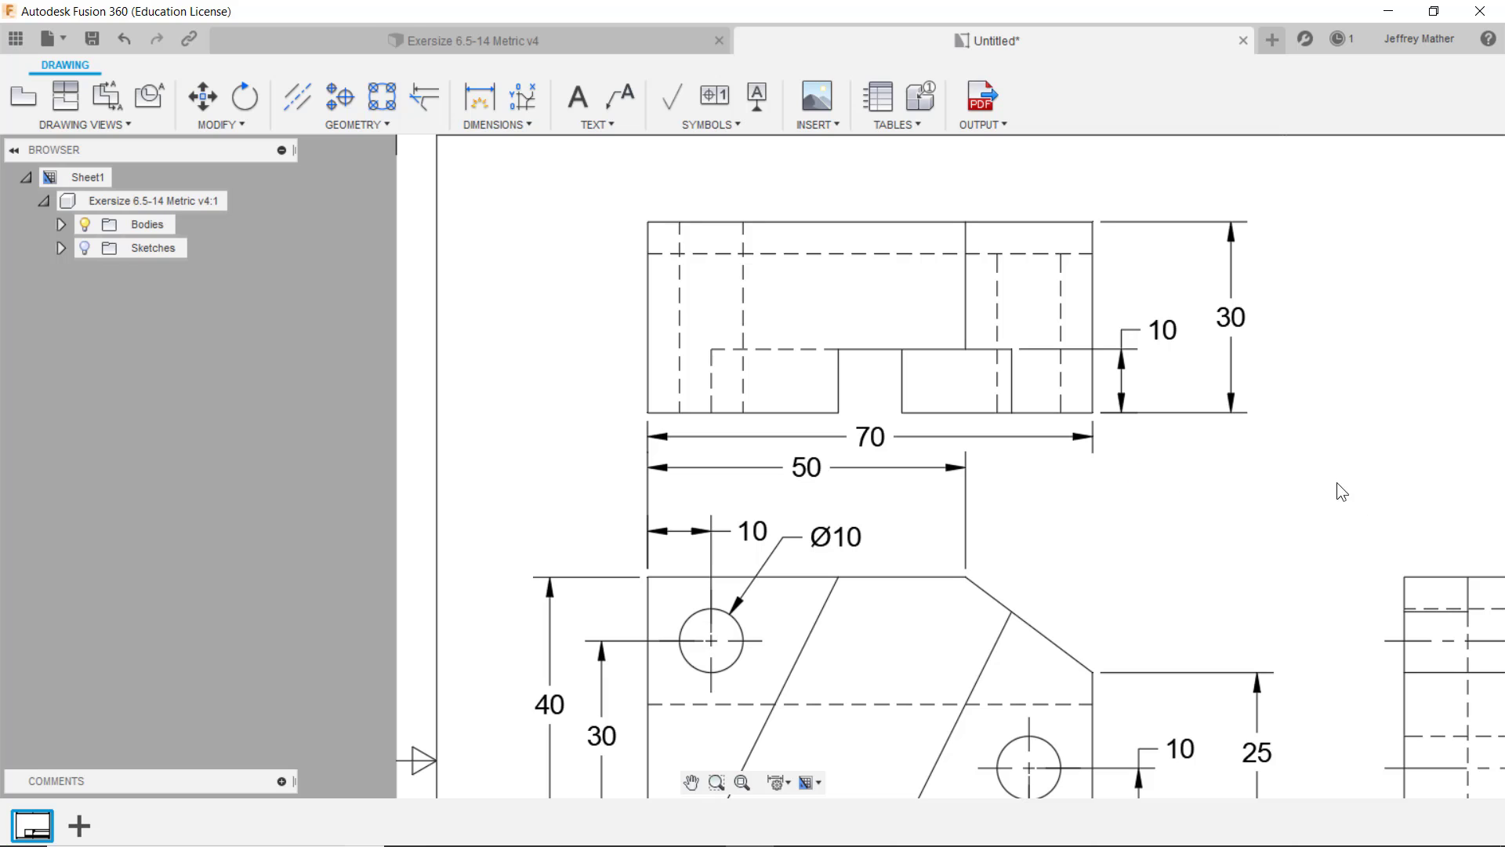
Reposition the slot depth dimension beside the top view so its text sits slightly higher above the upper extension line
{"action": "left_click", "coordinate": [1182, 338]}
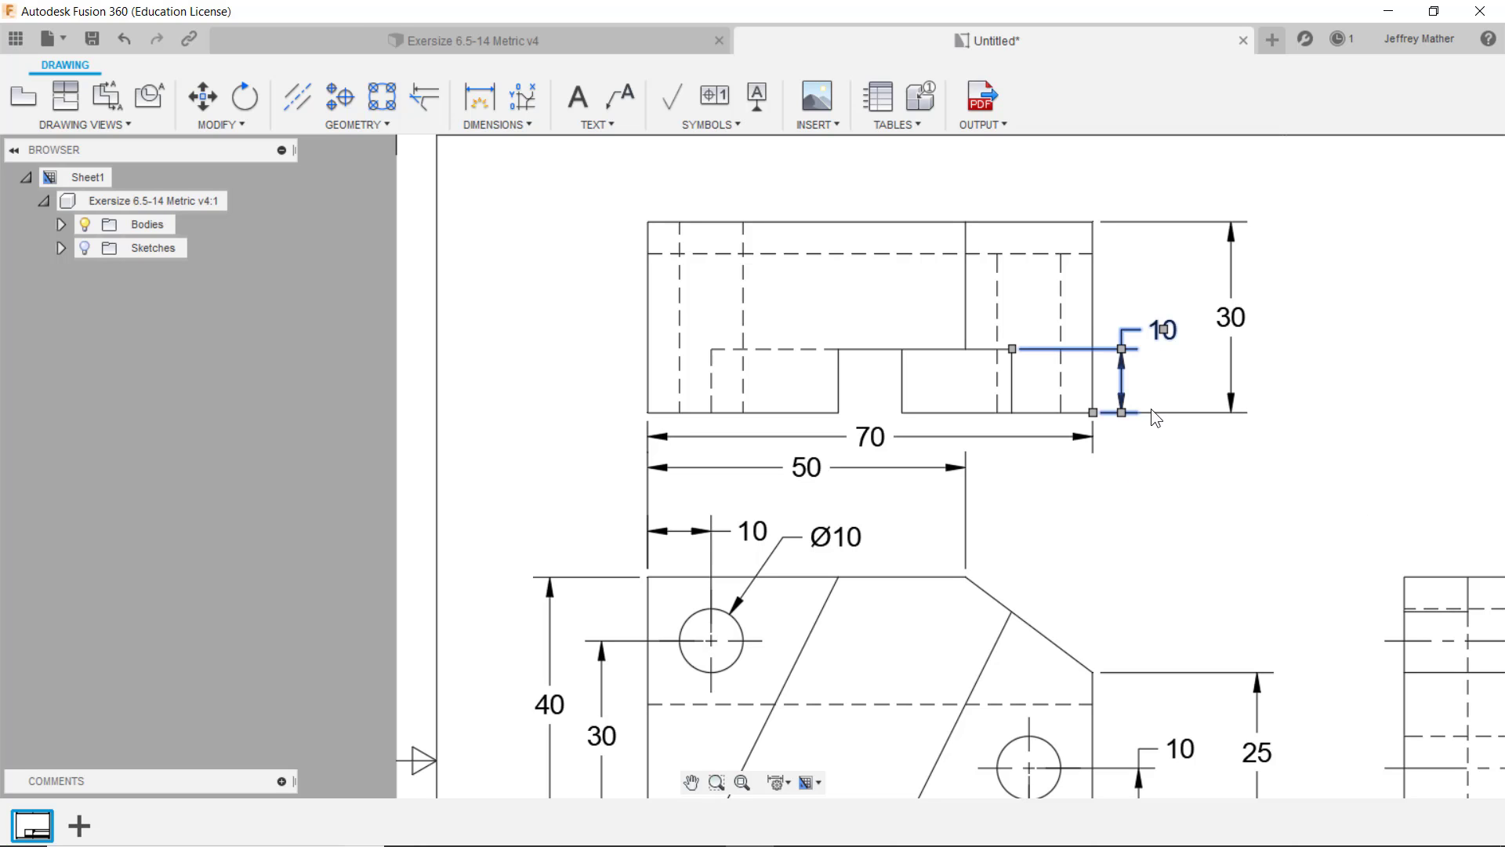
{"action": "left_click", "coordinate": [1164, 329]}
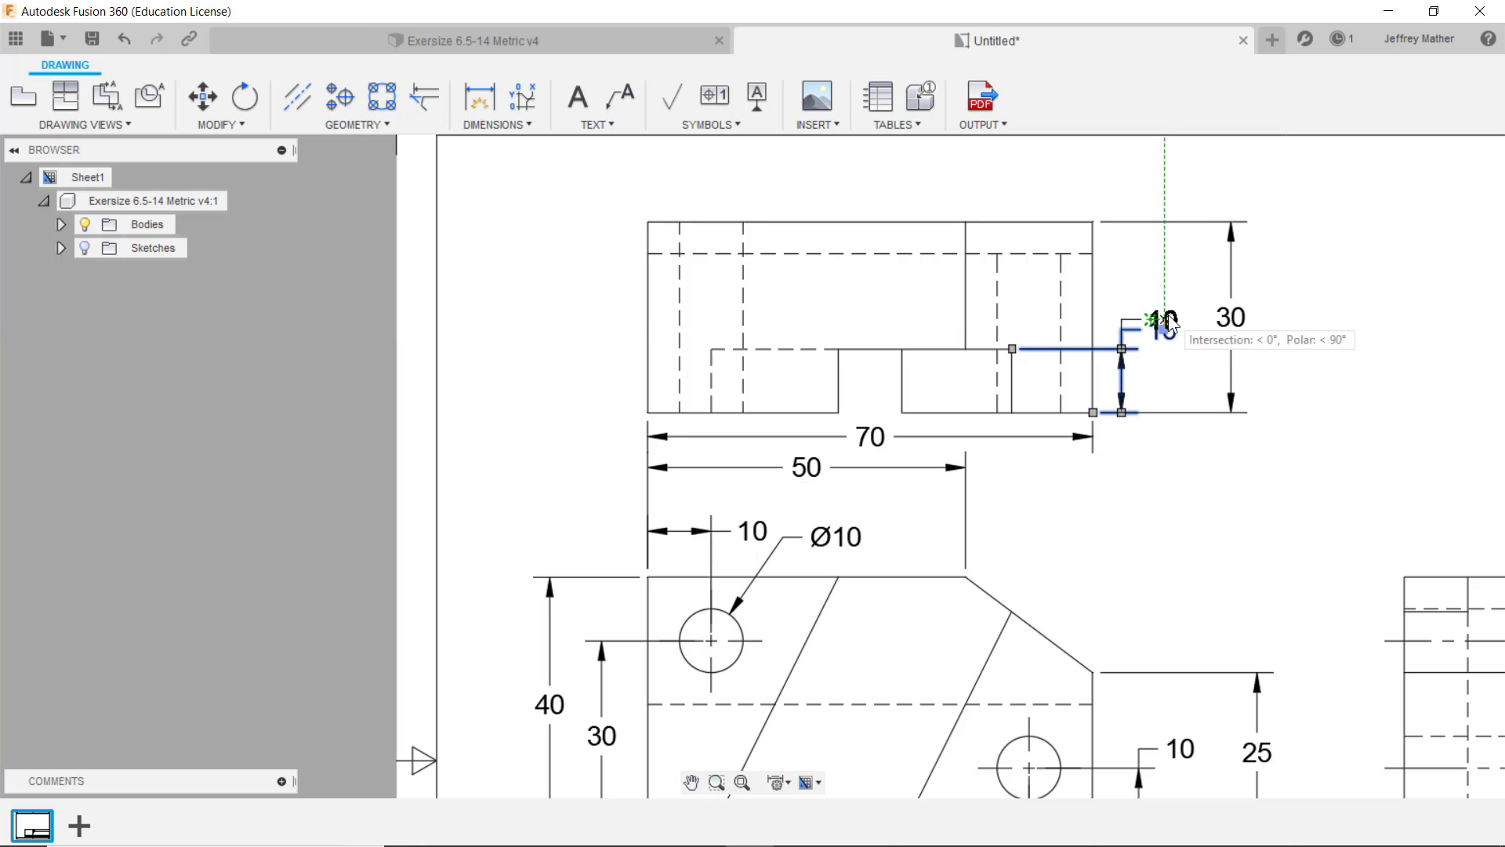
{"action": "left_click", "coordinate": [1162, 459]}
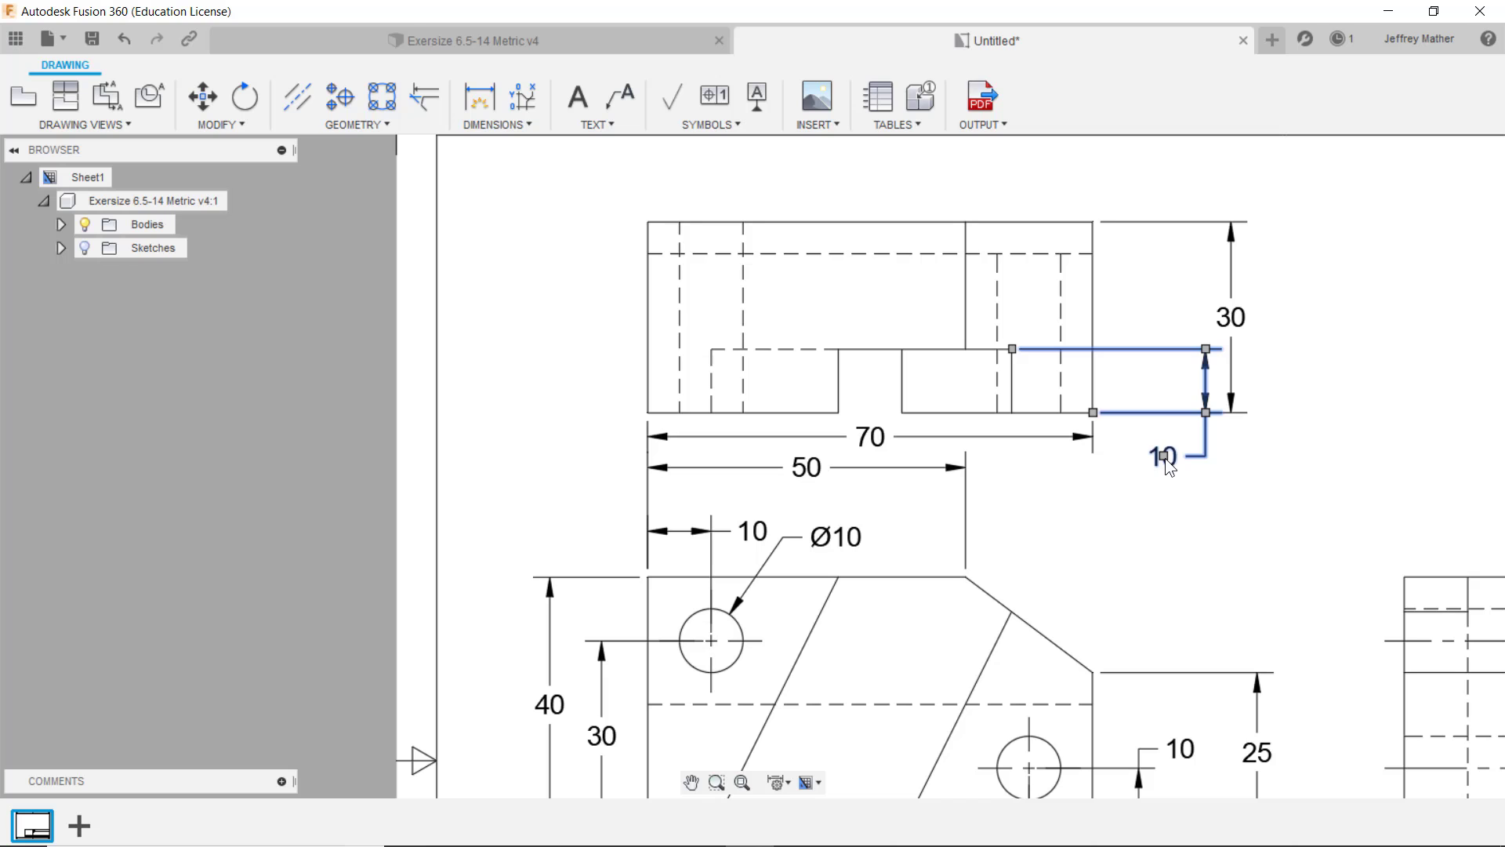
{"action": "left_click", "coordinate": [1165, 458]}
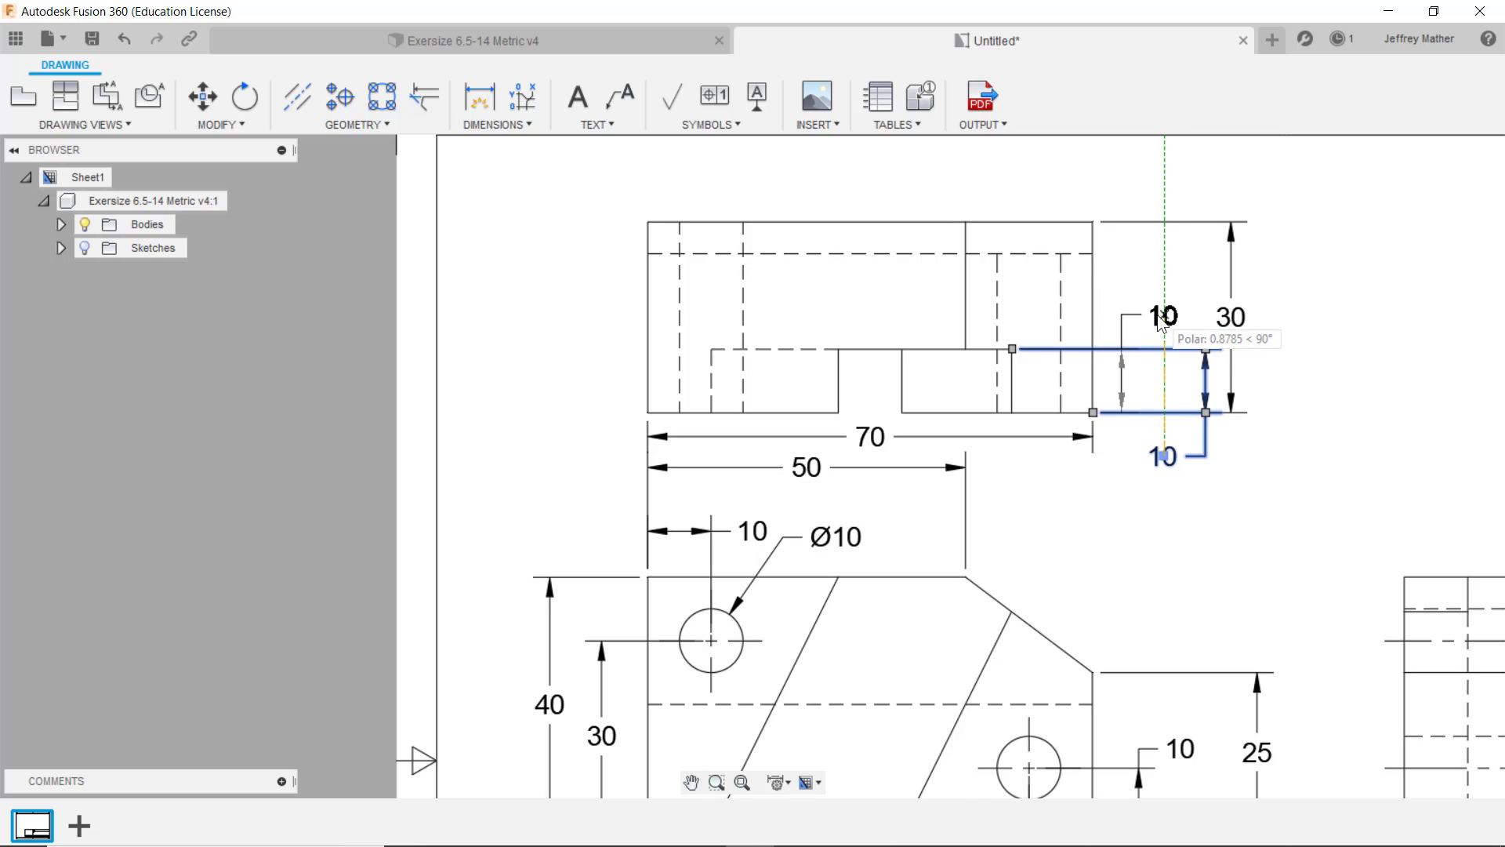
{"action": "left_click", "coordinate": [1159, 316]}
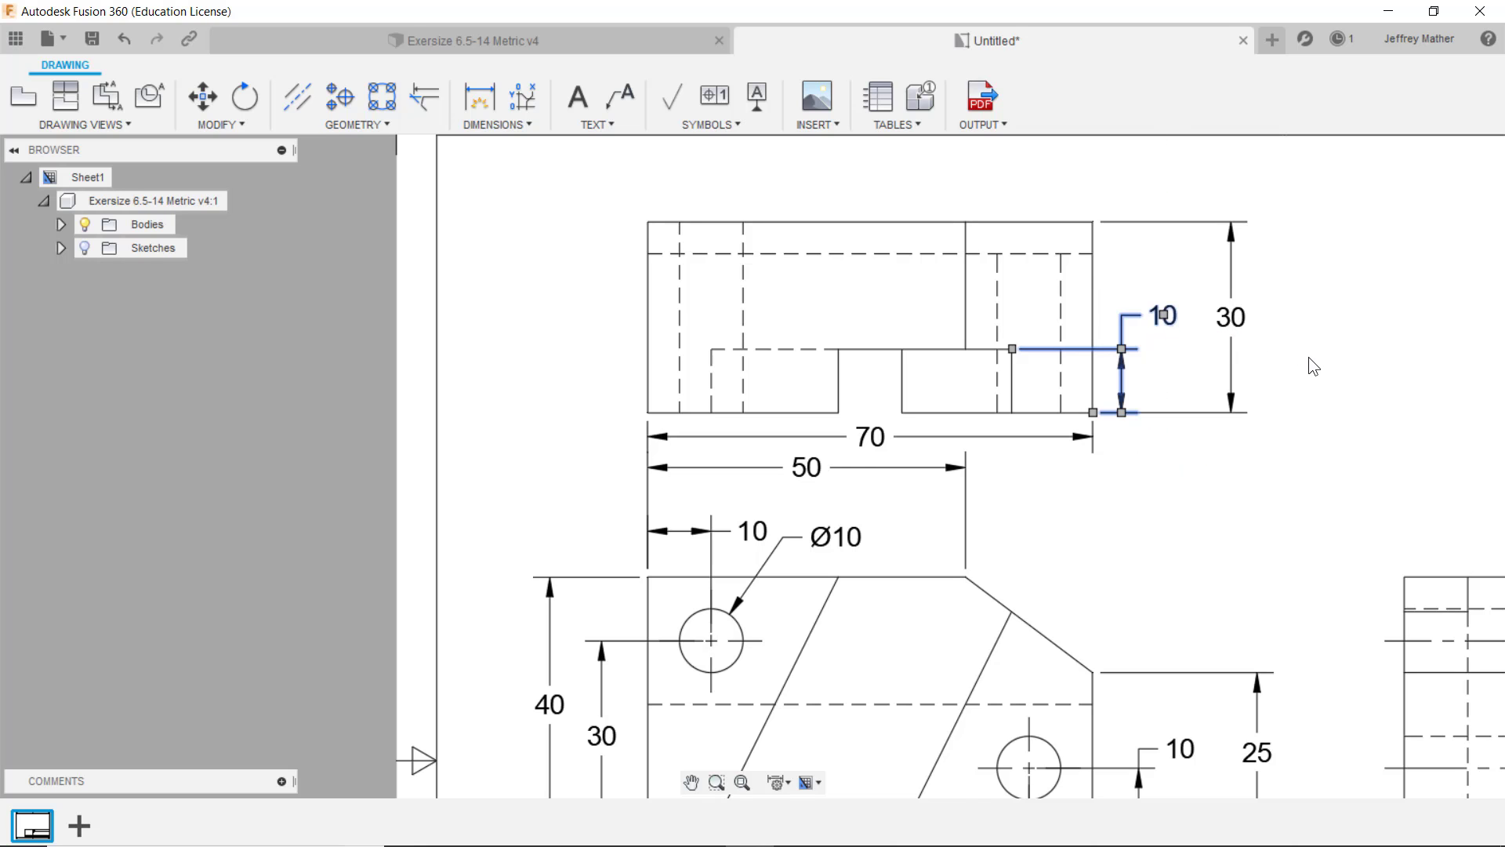
{"action": "key", "text": "Escape"}
Move the overall depth dimension closer to the top view, with its text staggered lower than the slot depth text
{"action": "left_click", "coordinate": [1229, 325]}
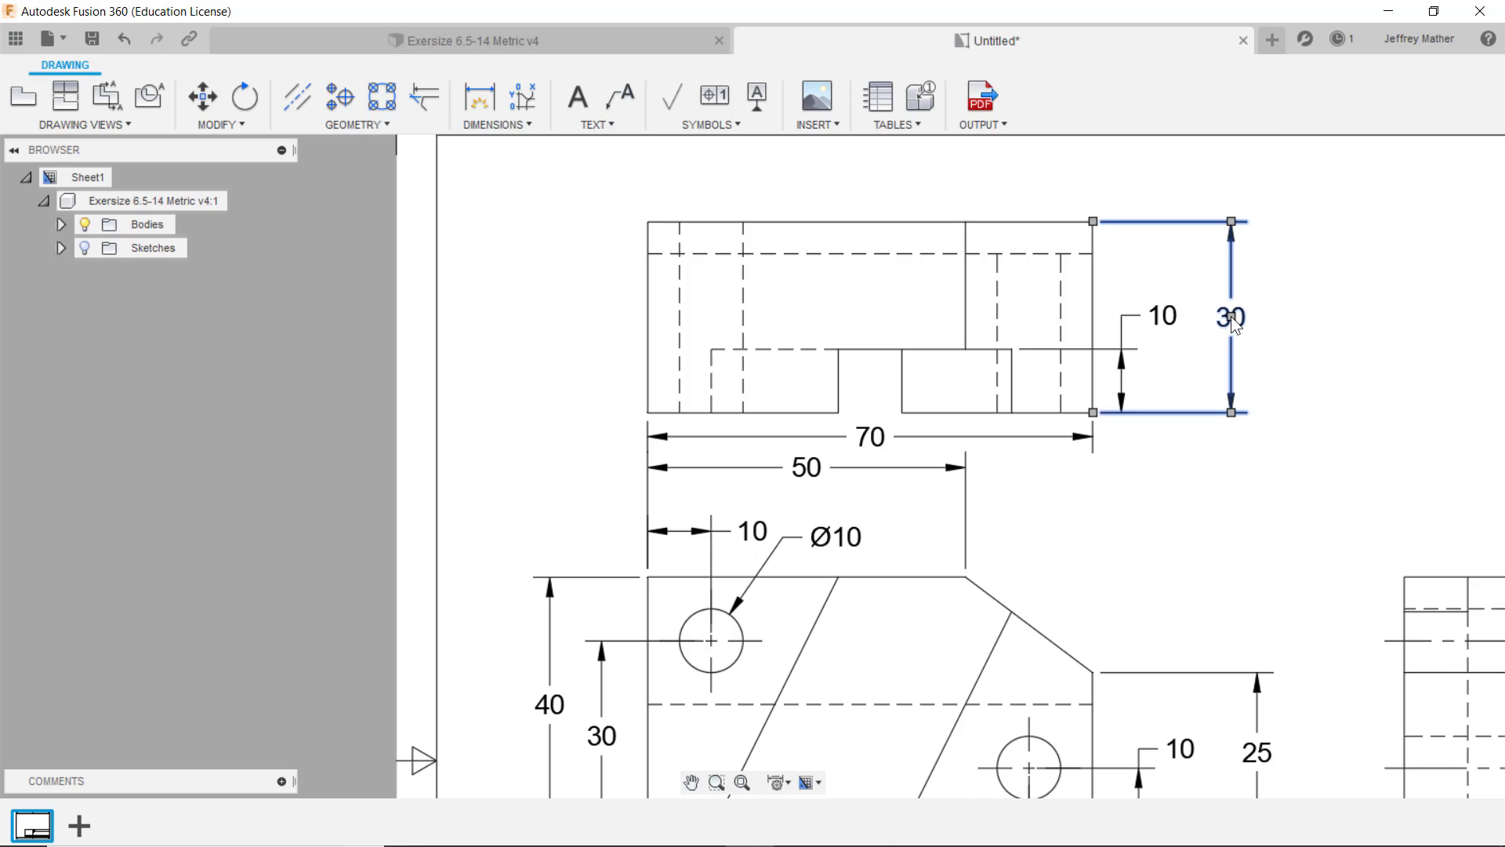
{"action": "left_click", "coordinate": [1231, 317]}
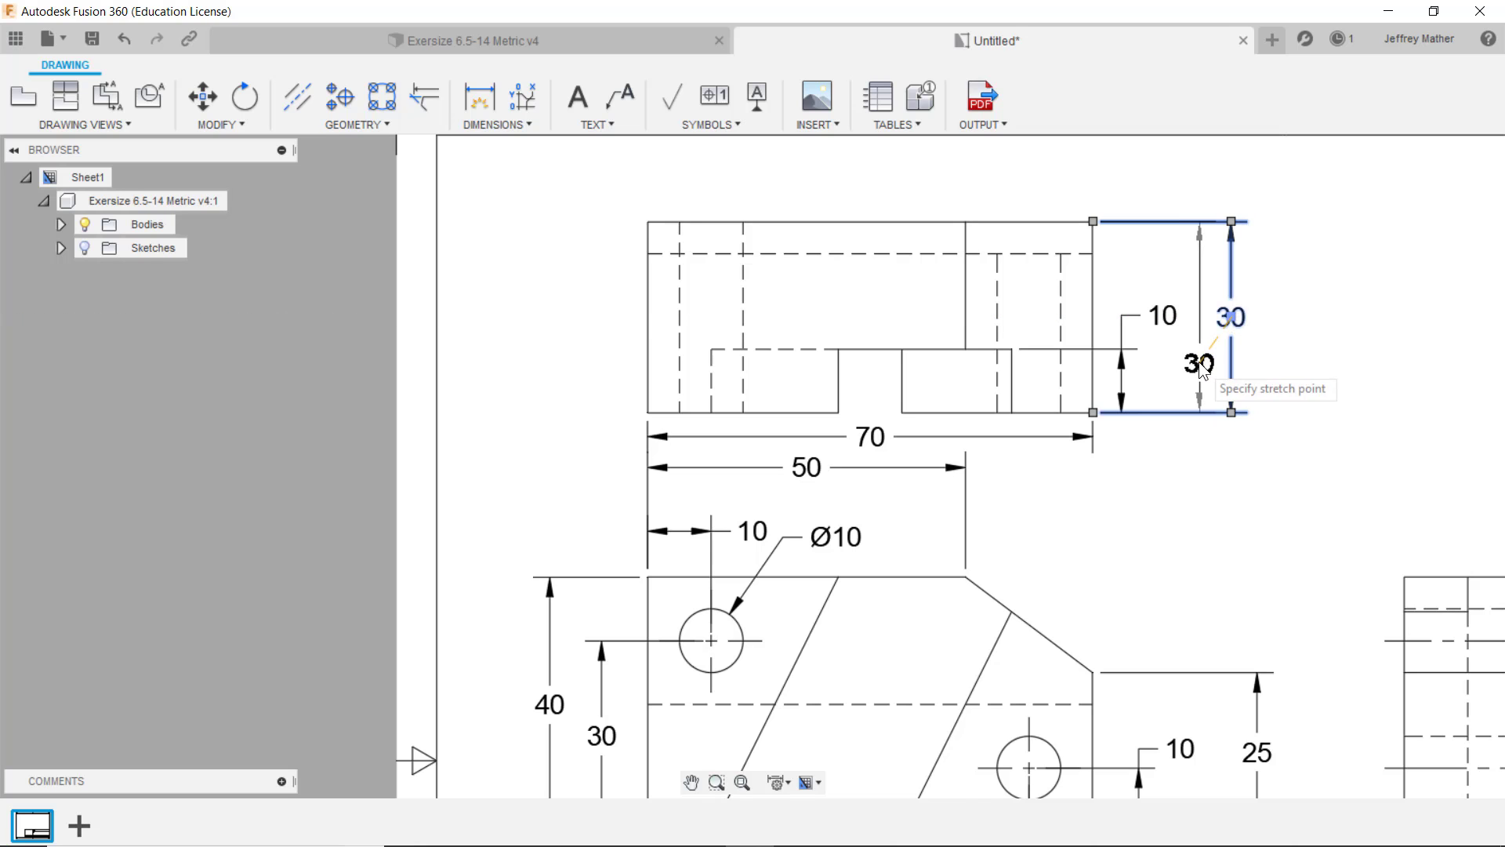
{"action": "left_click", "coordinate": [1198, 354]}
{"action": "key", "text": "Escape"}
Move the top view slightly upward to widen the gap between it and the front view's dimensions
{"action": "scroll", "coordinate": [1173, 464], "scroll_direction": "down", "scroll_amount": 3}
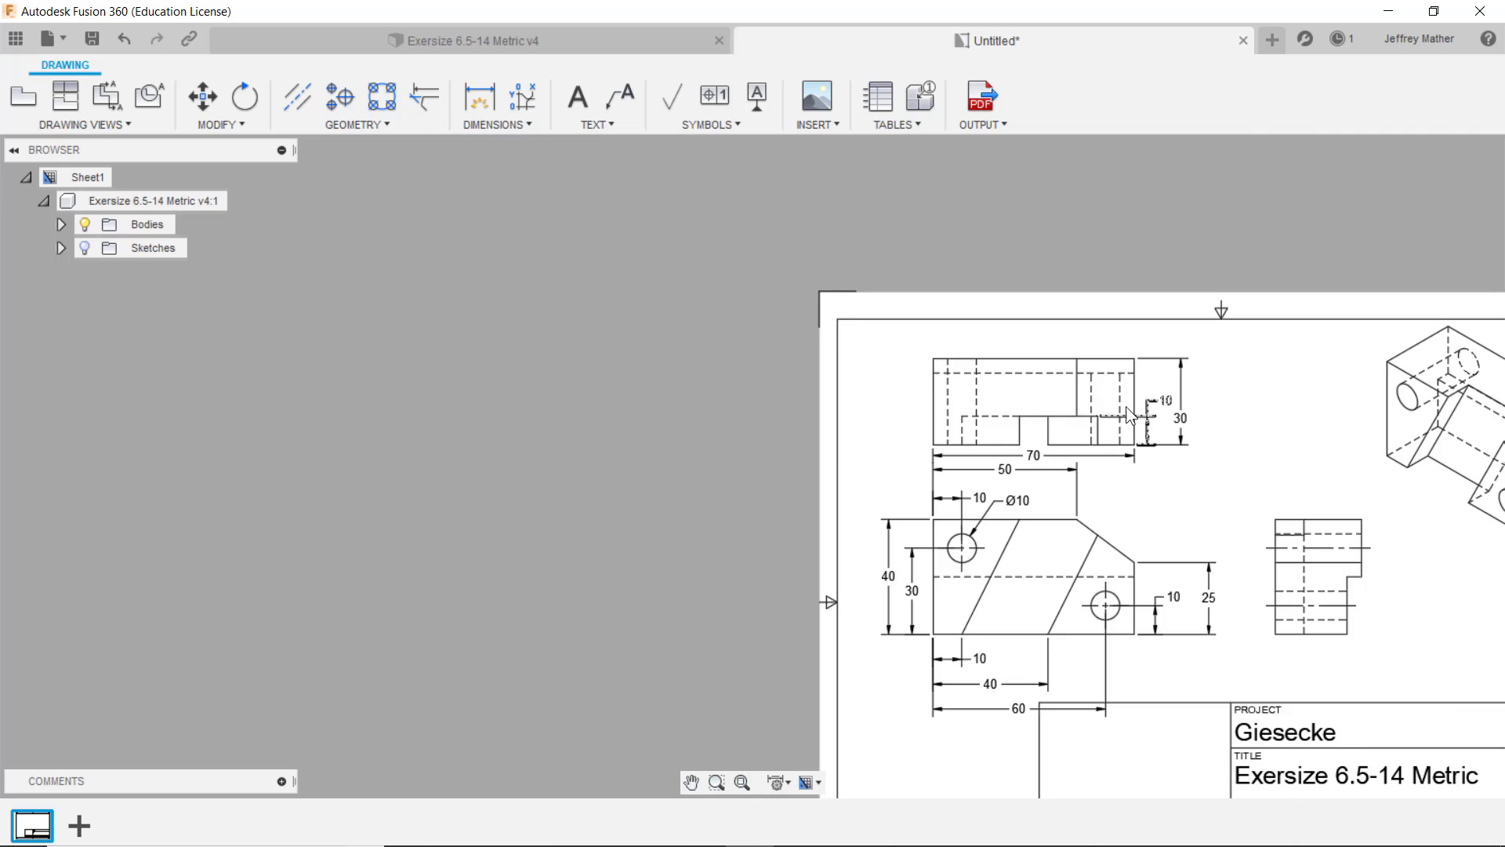
{"action": "scroll", "coordinate": [1129, 416], "scroll_direction": "down", "scroll_amount": 2}
{"action": "scroll", "coordinate": [1162, 545], "scroll_direction": "up", "scroll_amount": 4}
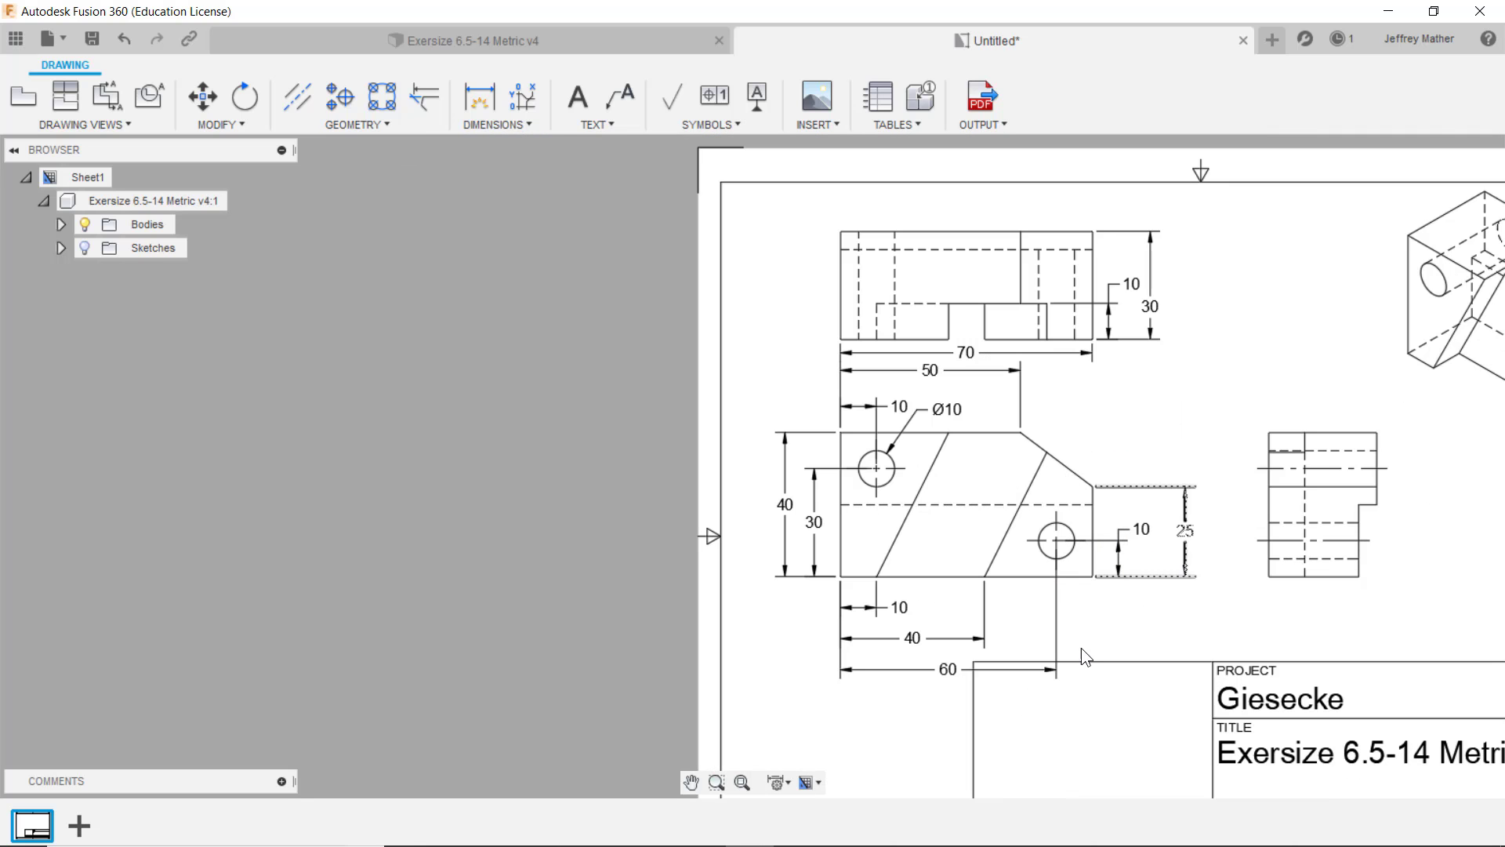
{"action": "left_click", "coordinate": [950, 218]}
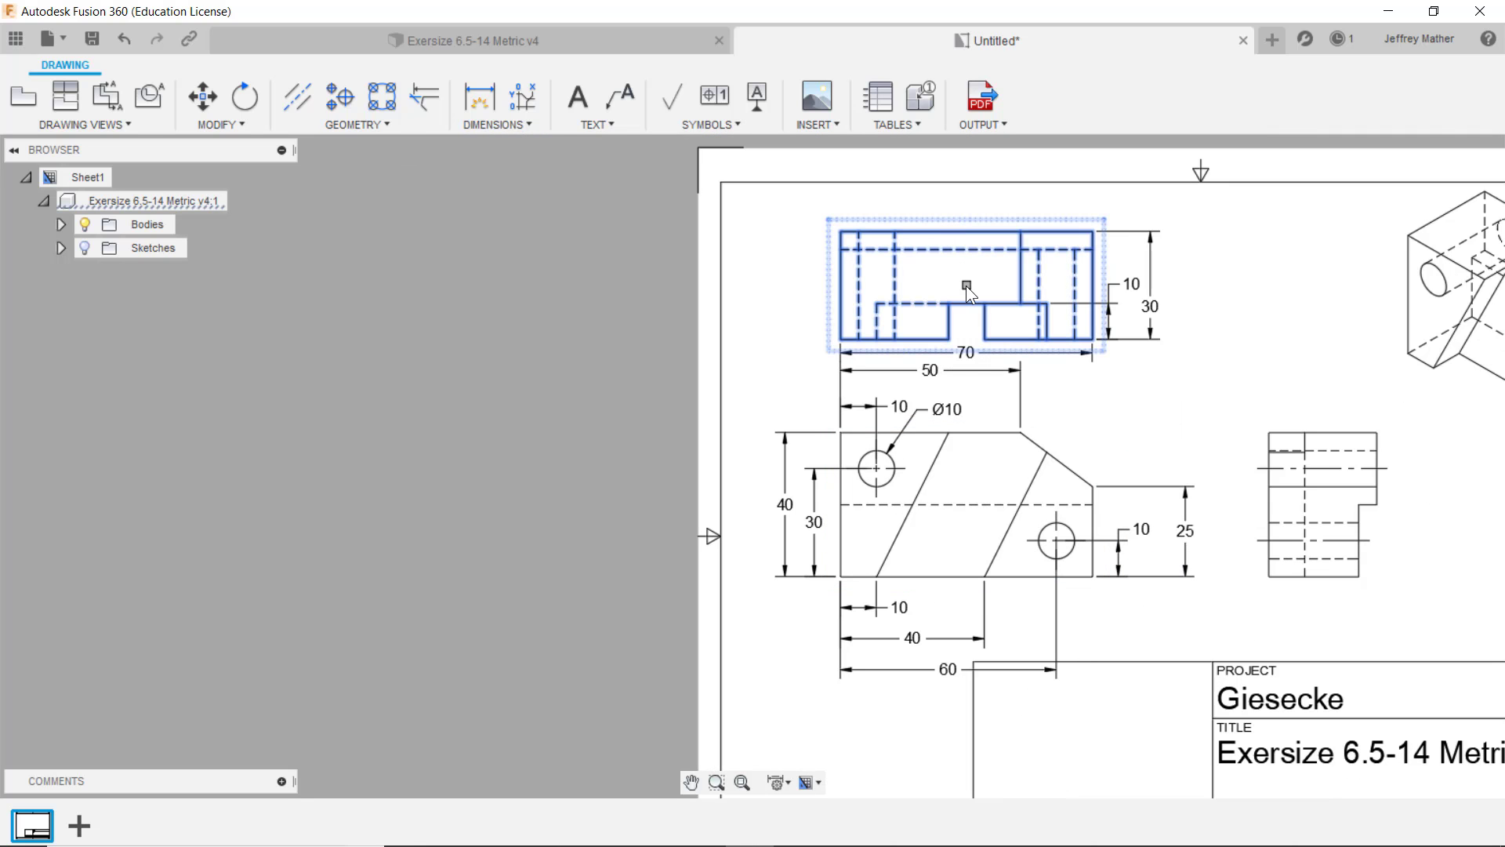
{"action": "left_click_drag", "start_coordinate": [966, 286], "coordinate": [966, 267]}
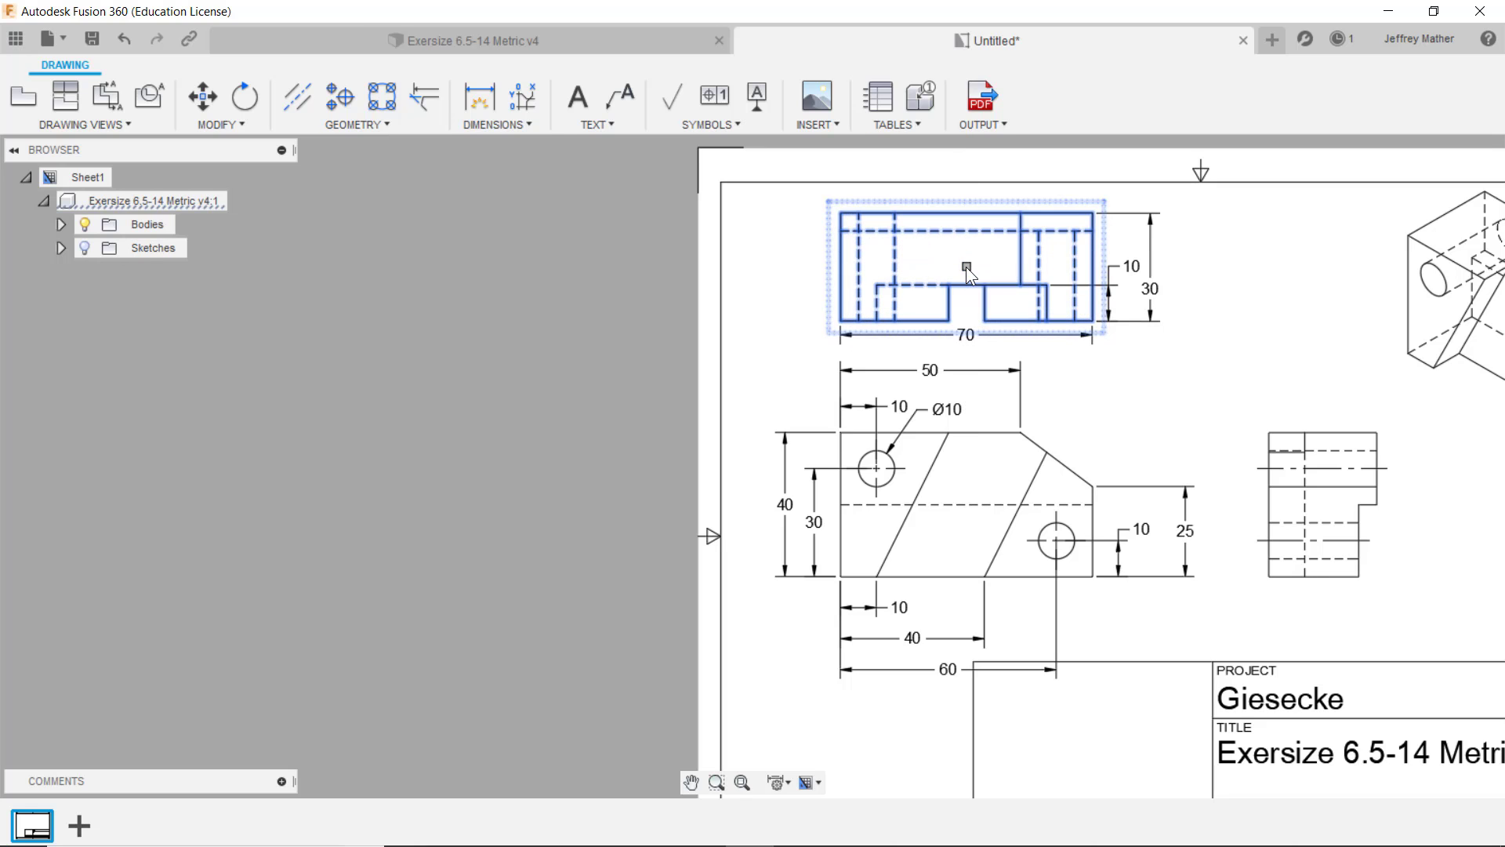
{"action": "key", "text": "Escape"}
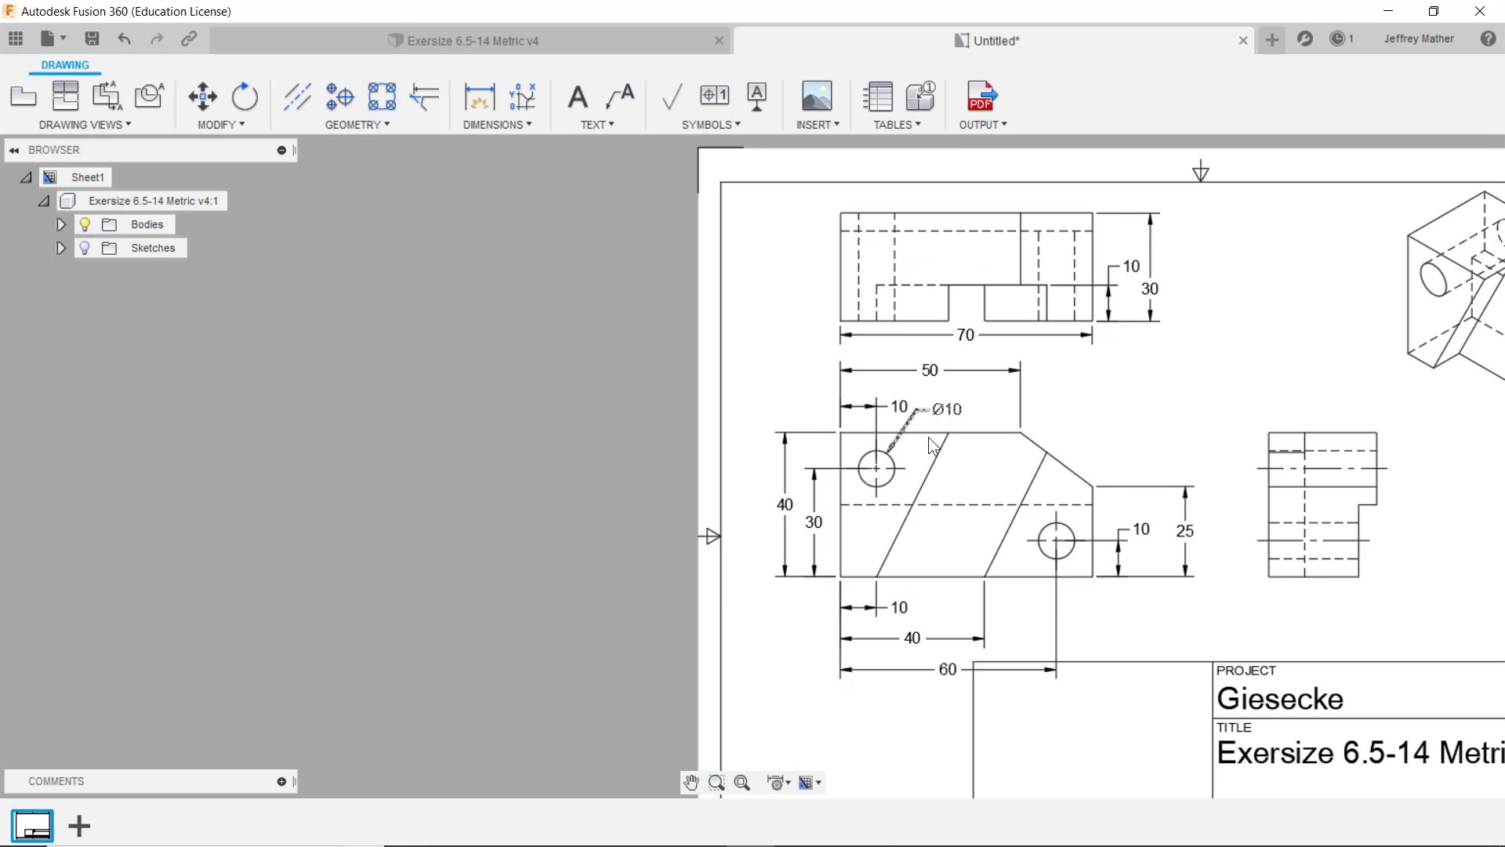
Move the 50 mm dimension above the front view down, closer to the hole's 10 mm location dimension
{"action": "left_click", "coordinate": [930, 374]}
{"action": "left_click_drag", "start_coordinate": [930, 371], "coordinate": [931, 389]}
{"action": "scroll", "coordinate": [929, 384], "scroll_direction": "up", "scroll_amount": 3}
{"action": "key", "text": "Escape"}
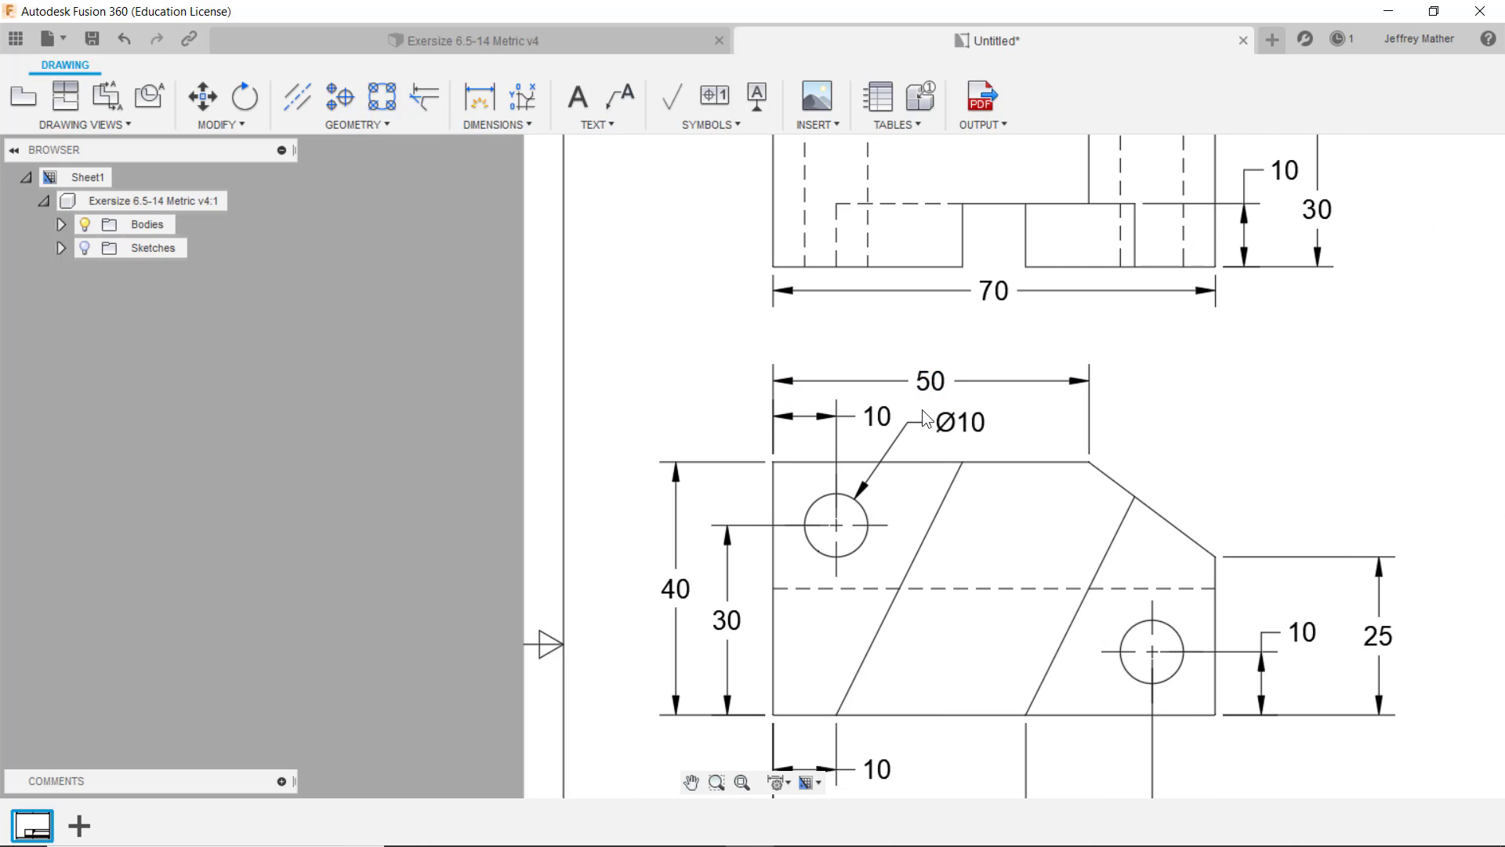
Move the 25 mm height dimension closer to the front view's right edge, with its text staggered below the adjacent 10 mm text
{"action": "scroll", "coordinate": [1035, 503], "scroll_direction": "down", "scroll_amount": 6}
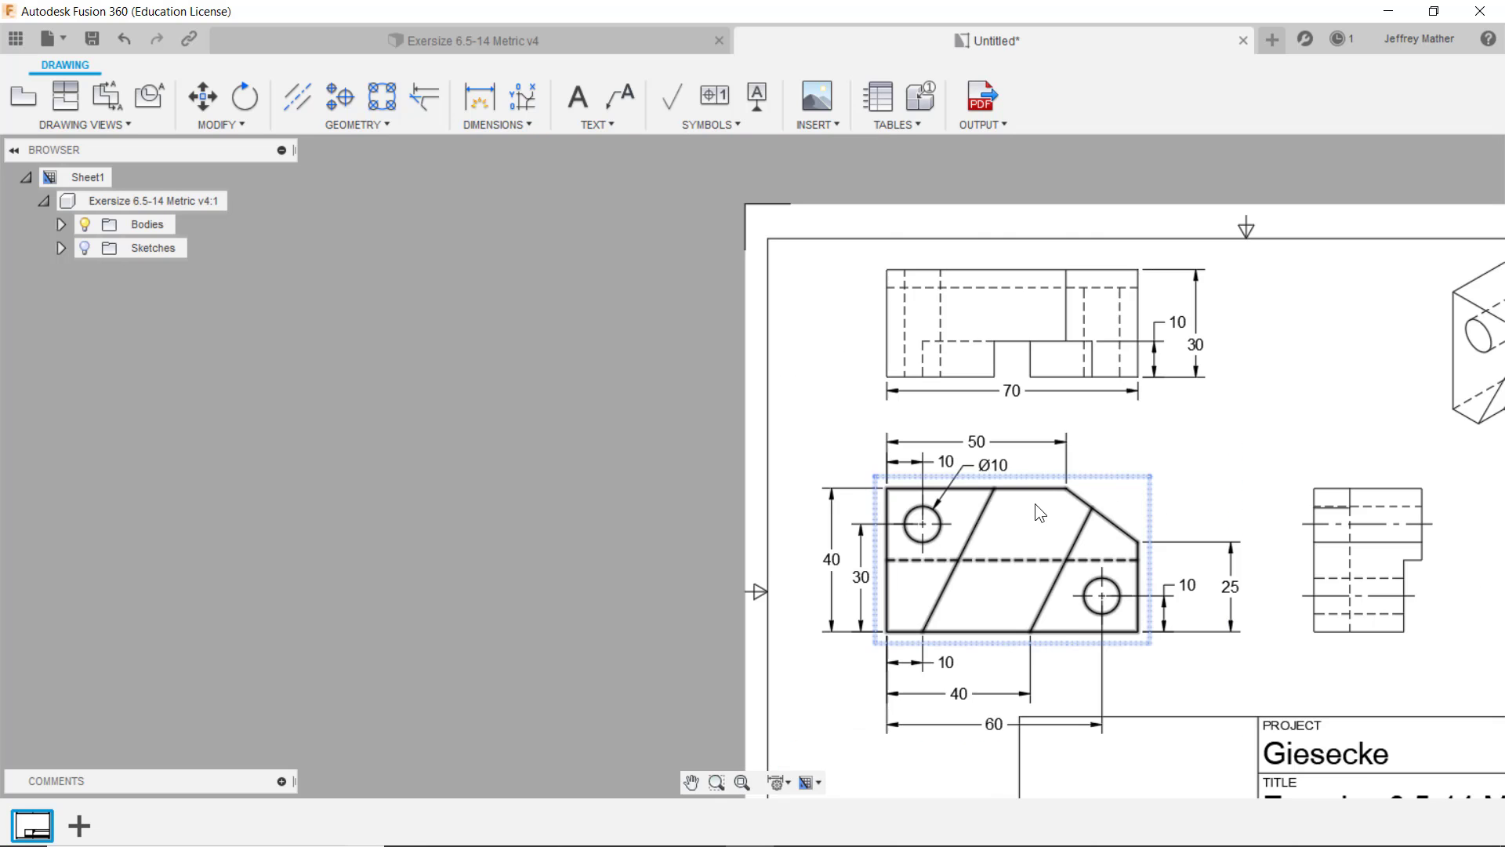
{"action": "scroll", "coordinate": [1099, 668], "scroll_direction": "up", "scroll_amount": 6}
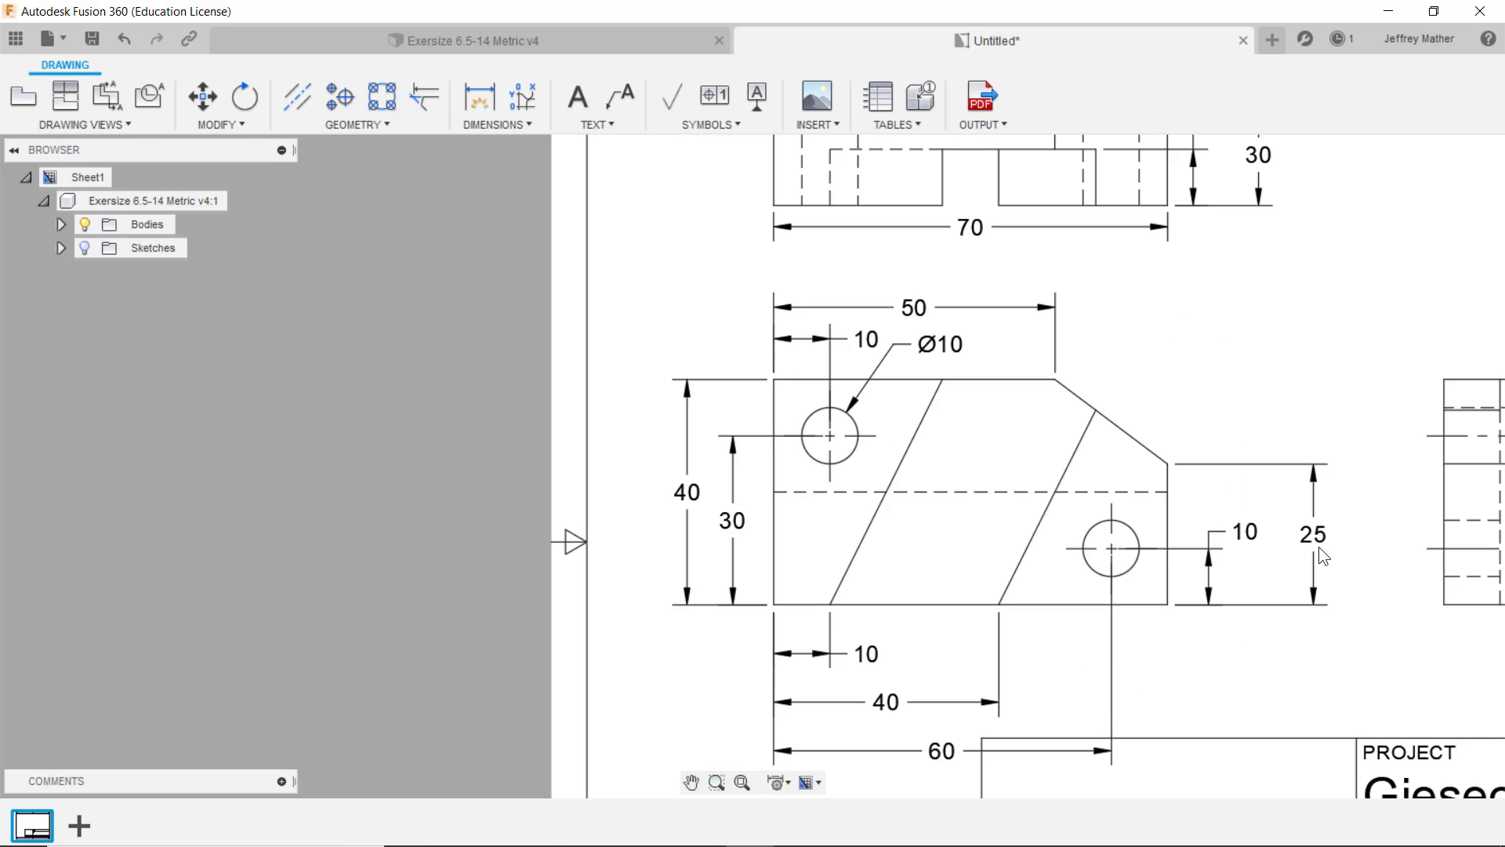
{"action": "left_click", "coordinate": [1318, 545]}
{"action": "left_click", "coordinate": [1314, 536]}
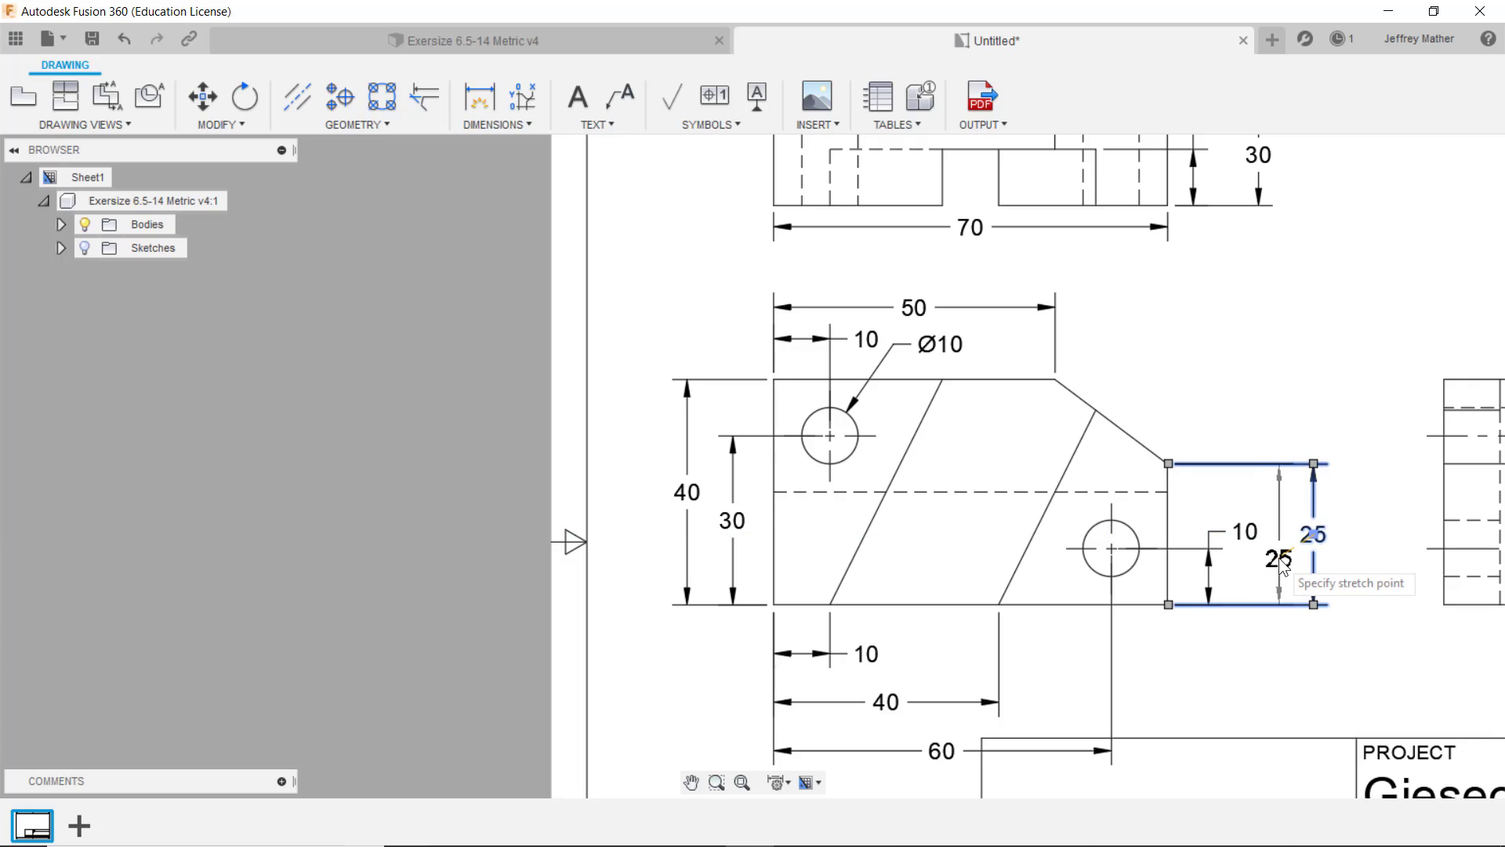
{"action": "left_click", "coordinate": [1280, 561]}
{"action": "key", "text": "Escape"}
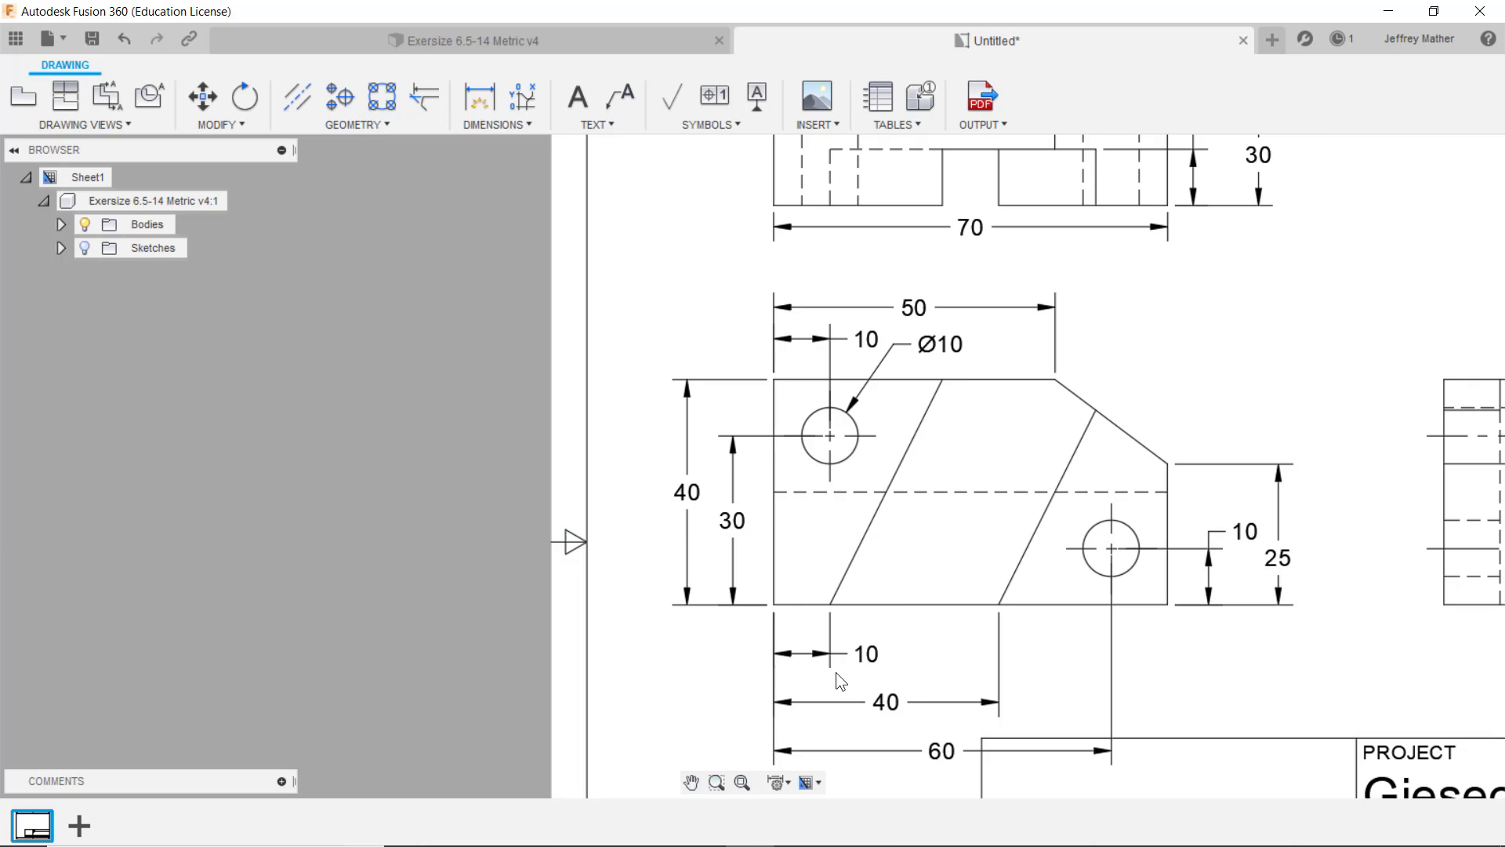
Move the 10, 40 and 60 mm dimensions below the front view upward into closer rows, shifting the 60 mm text to the right
{"action": "left_click", "coordinate": [877, 659]}
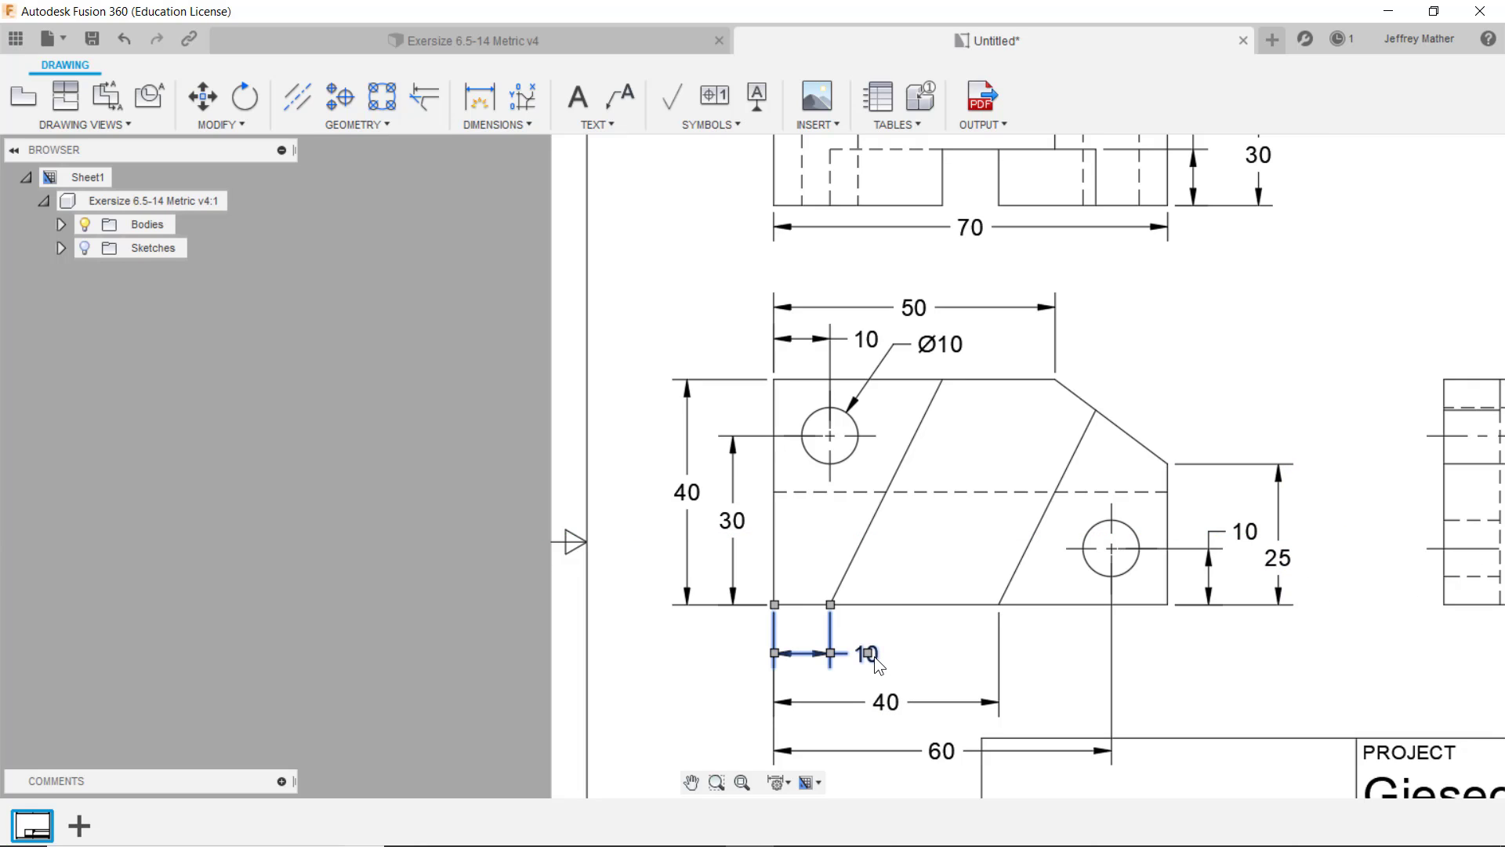
{"action": "left_click", "coordinate": [867, 653]}
{"action": "left_click", "coordinate": [869, 642]}
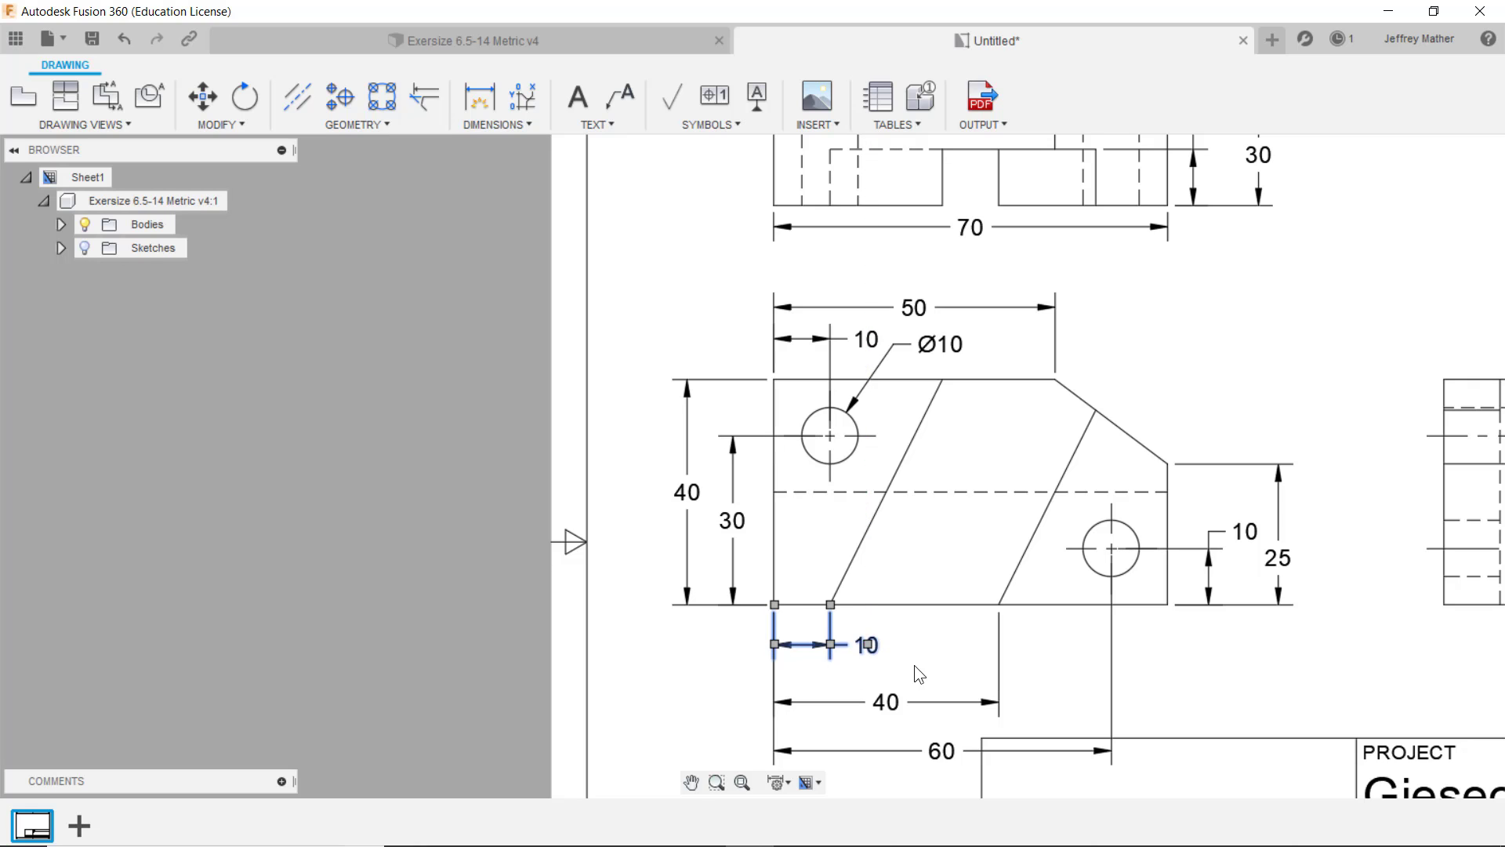
{"action": "key", "text": "Escape"}
{"action": "left_click", "coordinate": [891, 701]}
{"action": "left_click", "coordinate": [891, 701]}
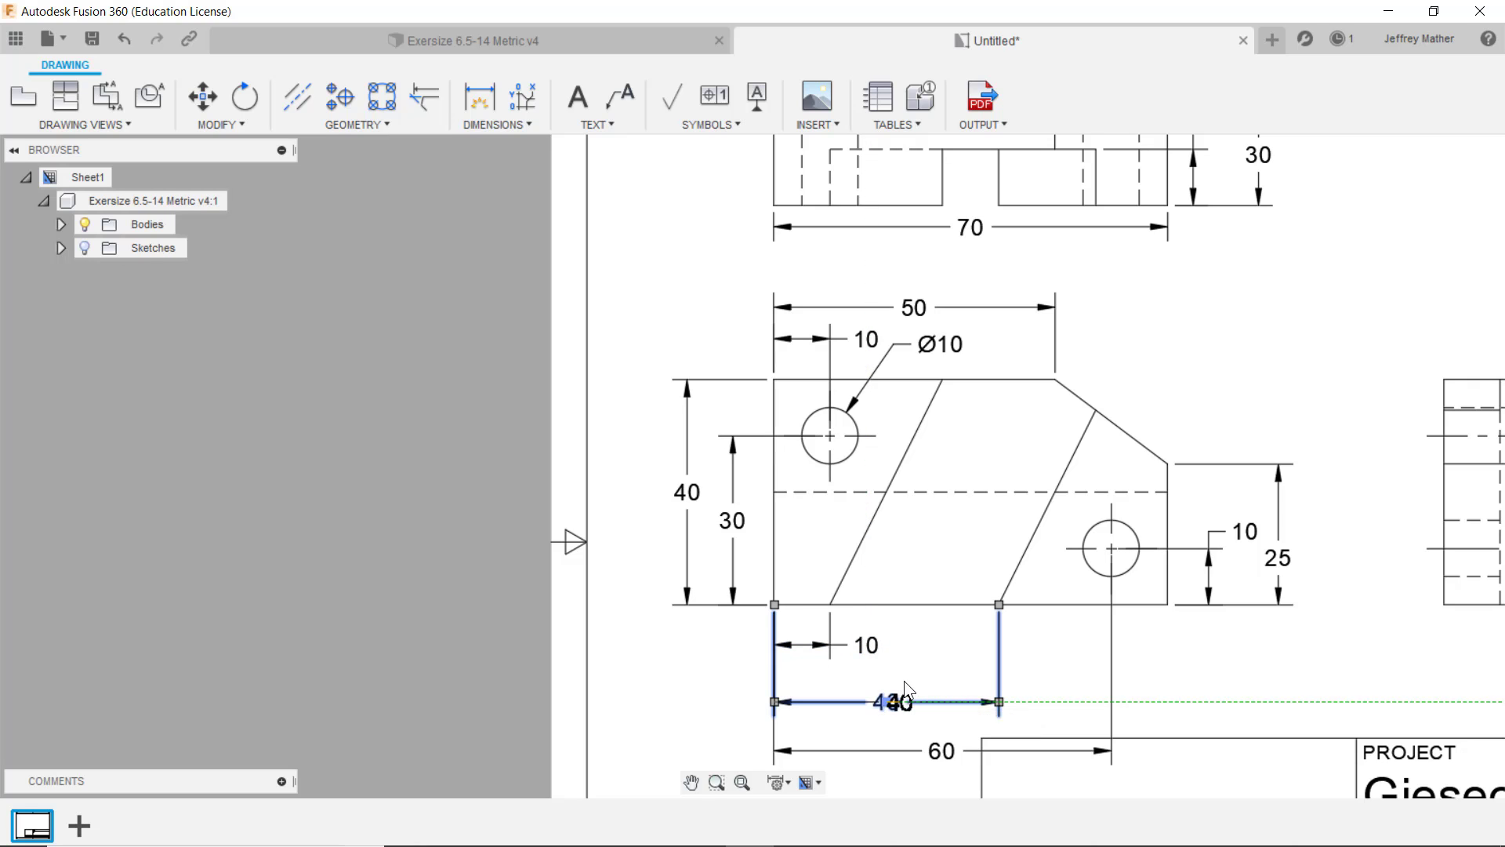
{"action": "left_click", "coordinate": [901, 679]}
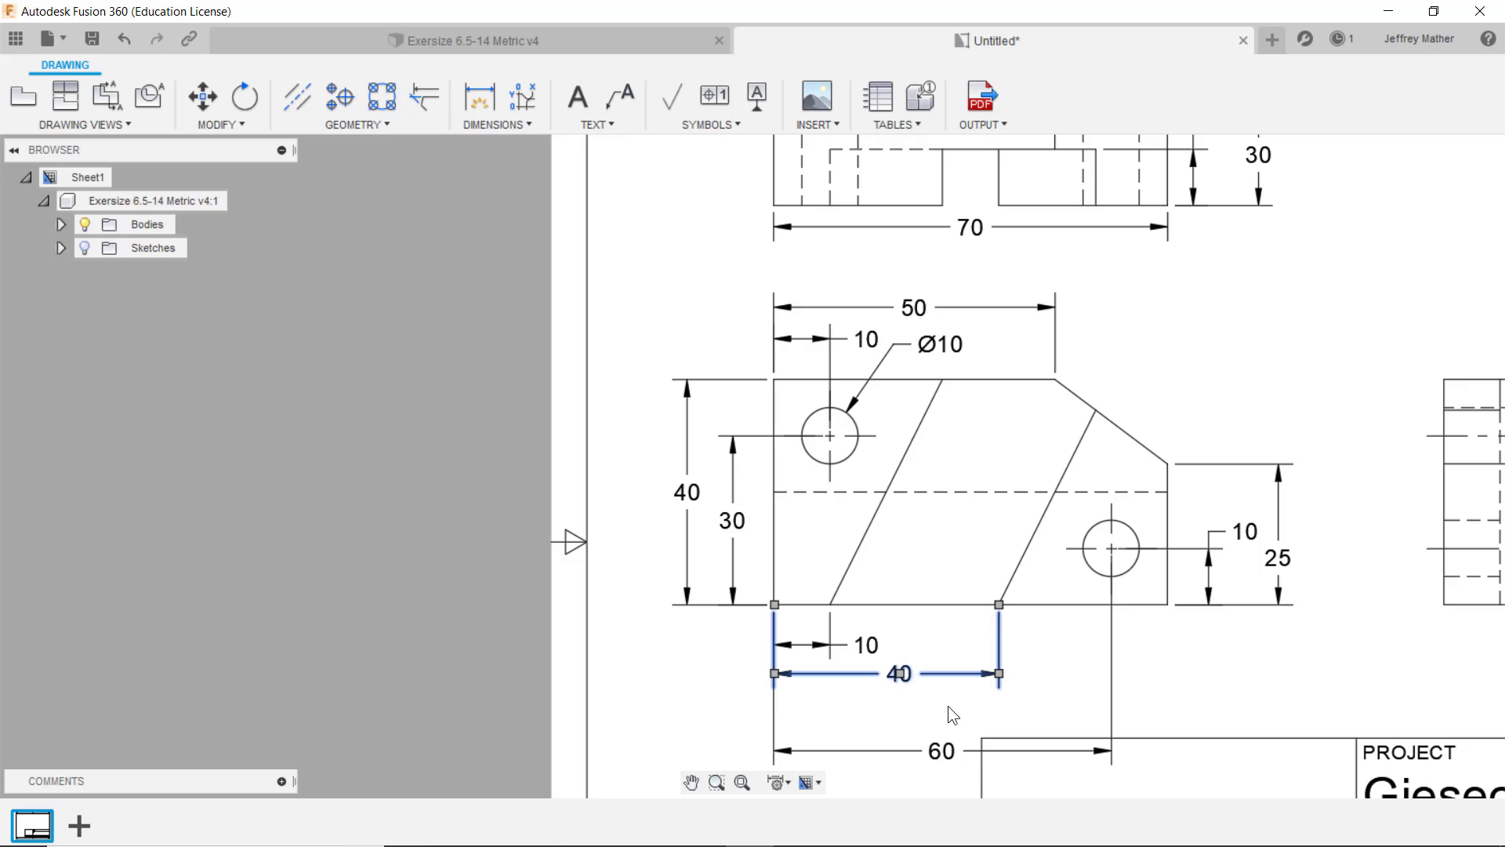
{"action": "key", "text": "Escape"}
{"action": "left_click", "coordinate": [943, 750]}
{"action": "left_click", "coordinate": [945, 749]}
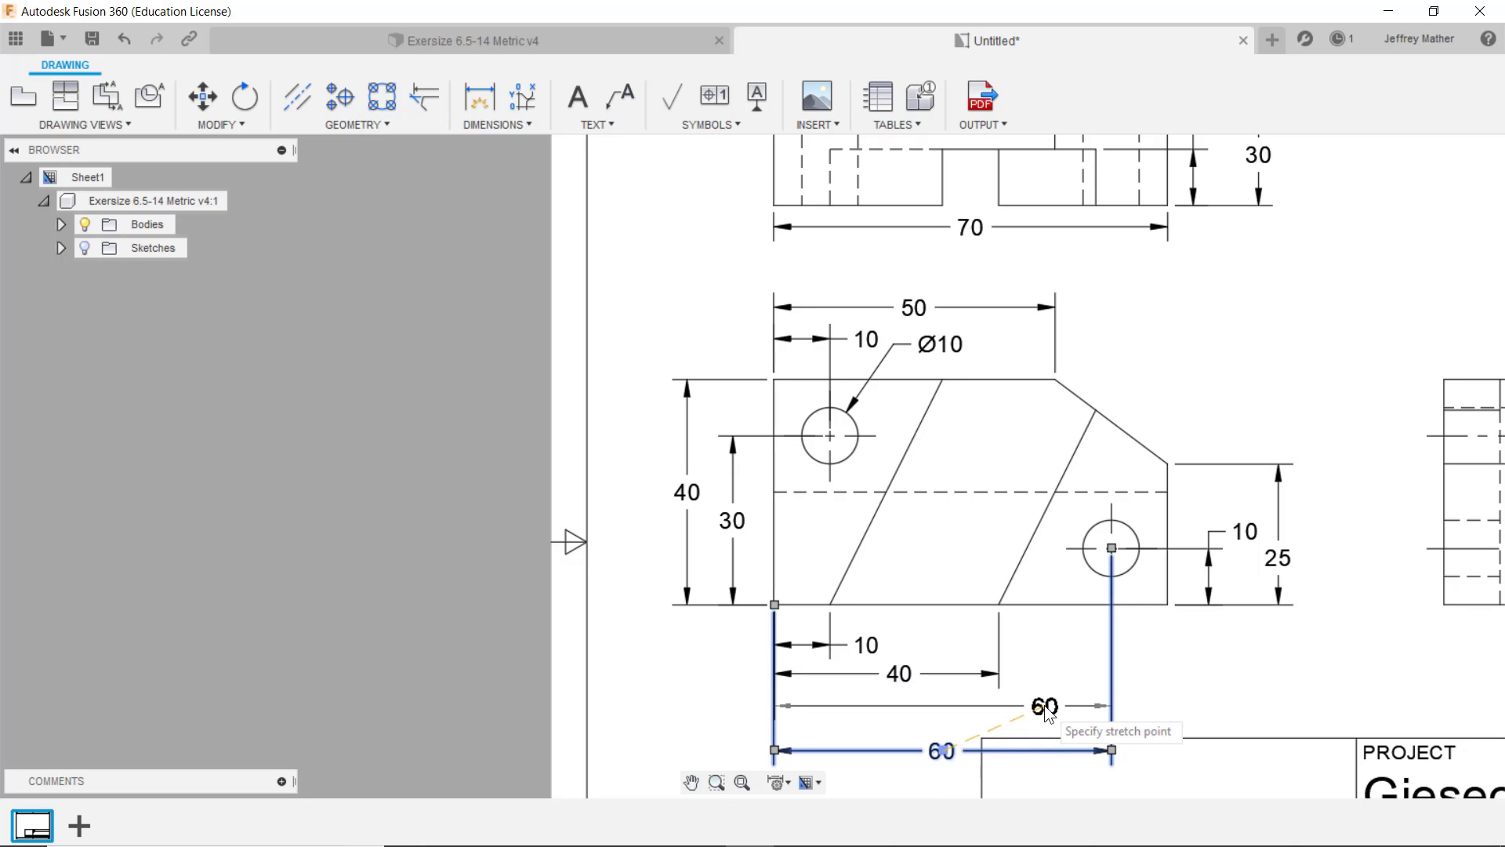
{"action": "left_click", "coordinate": [1018, 705]}
{"action": "key", "text": "Escape"}
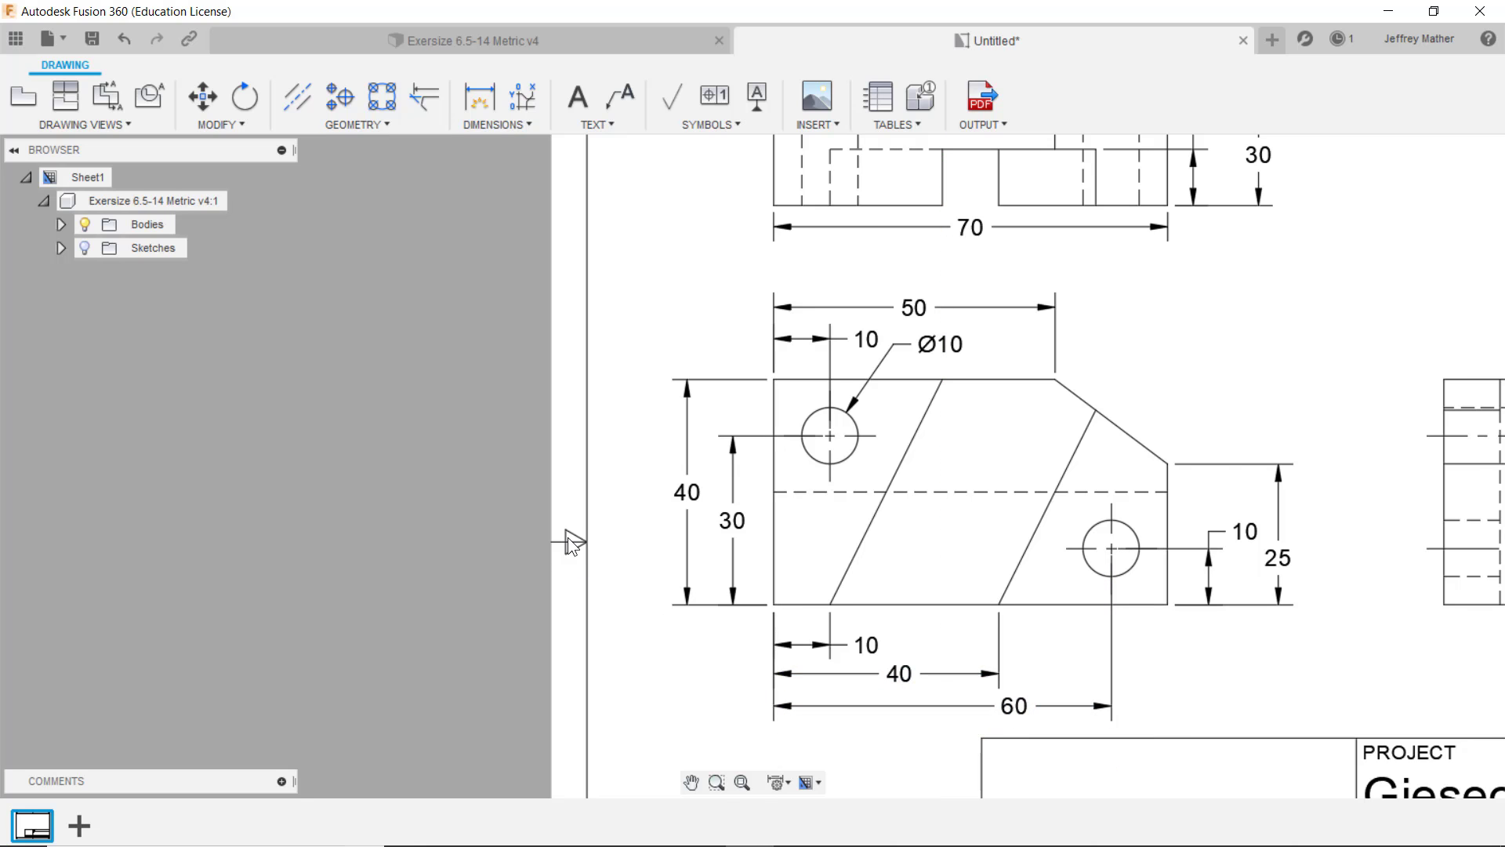
Dimension the height of the notch in the side view between its lower corner and its upper ledge, placed right of the view
{"action": "scroll", "coordinate": [568, 538], "scroll_direction": "down", "scroll_amount": 5}
{"action": "scroll", "coordinate": [740, 657], "scroll_direction": "up", "scroll_amount": 2}
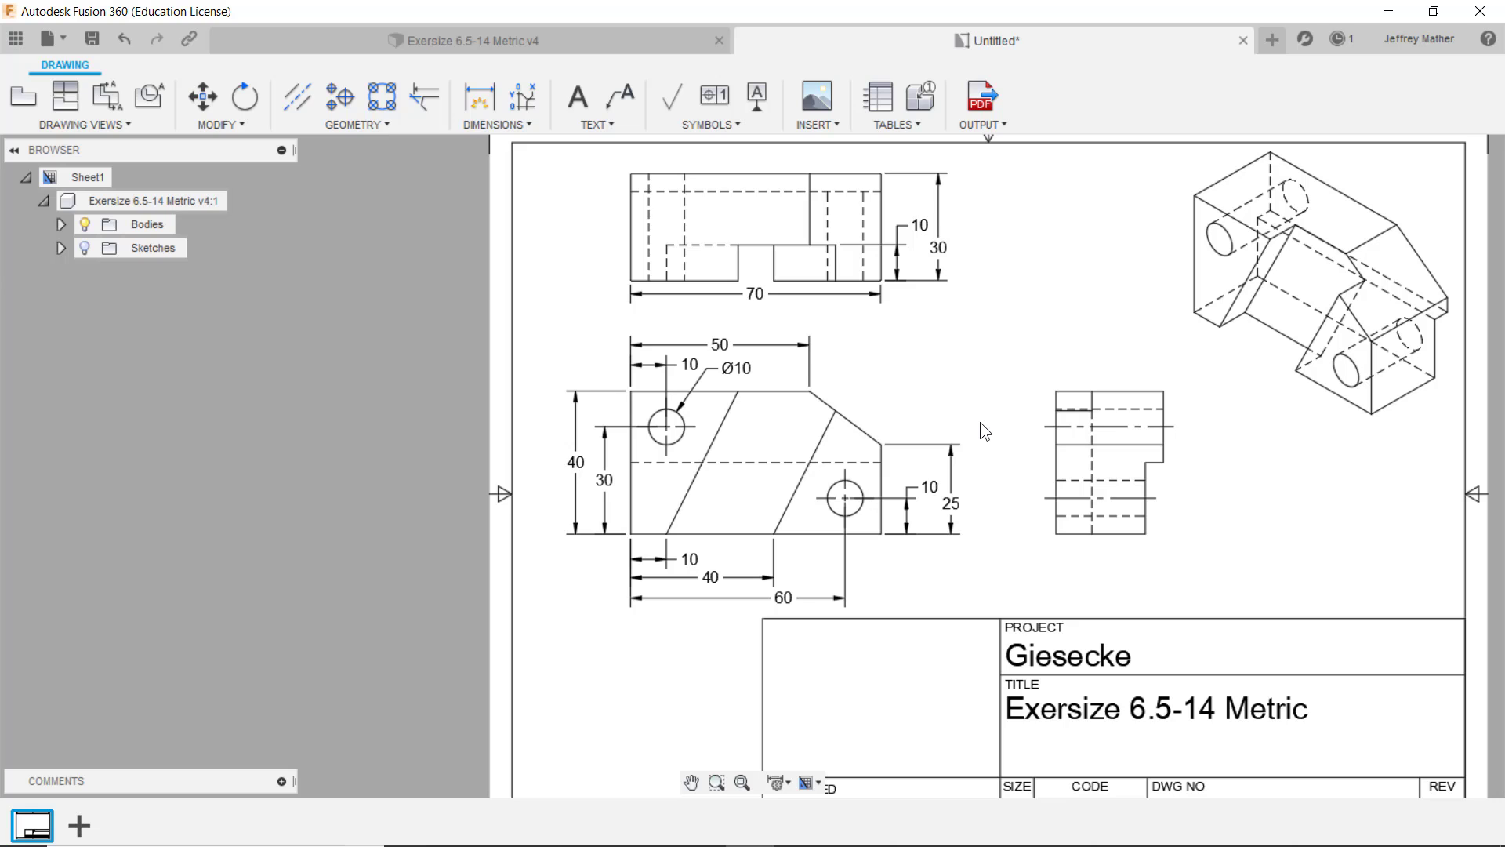
{"action": "left_click", "coordinate": [1164, 471]}
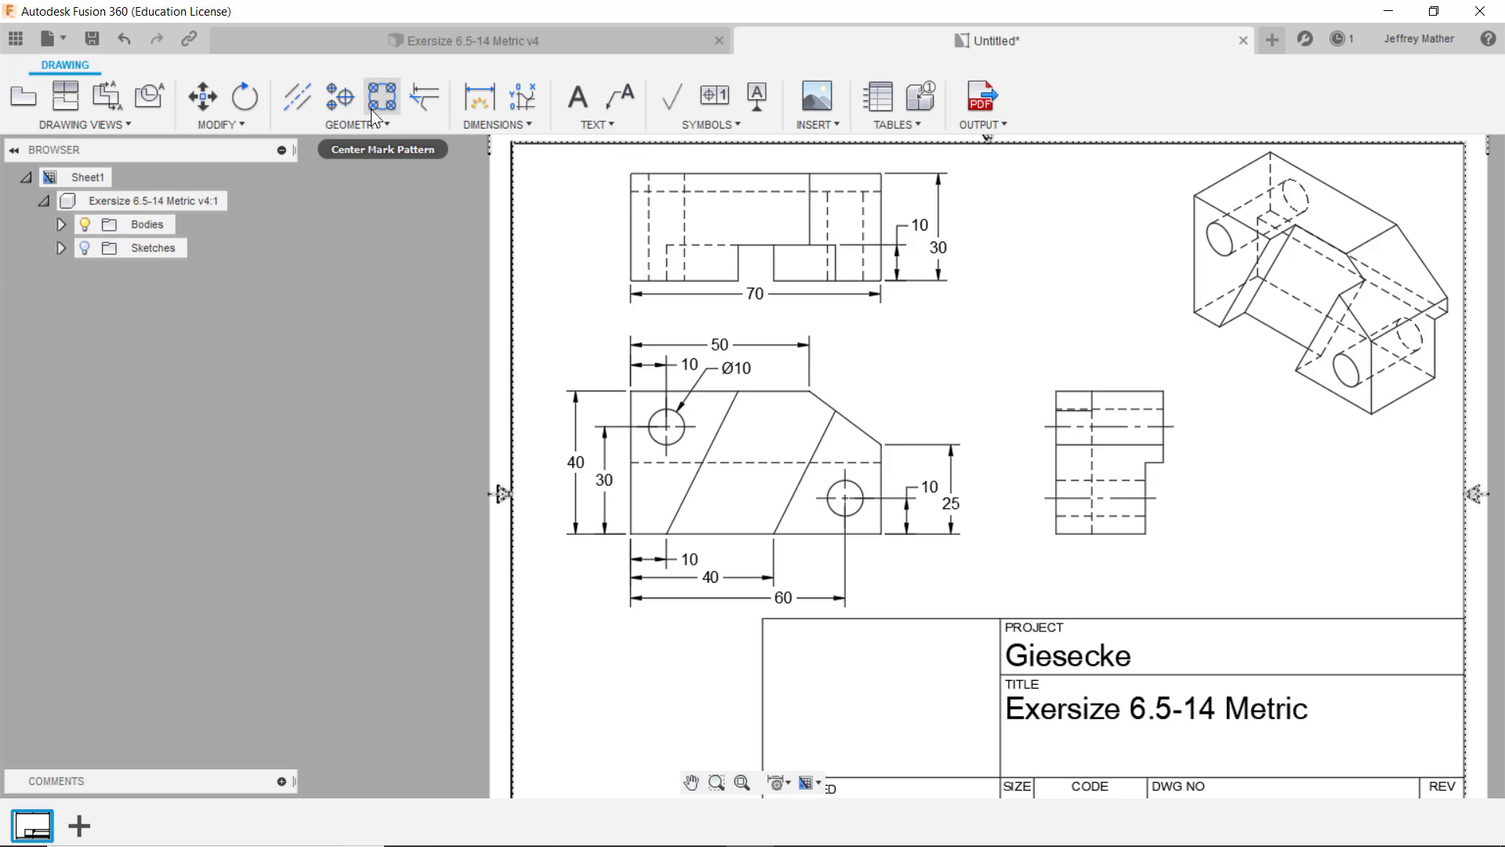
{"action": "left_click", "coordinate": [463, 107]}
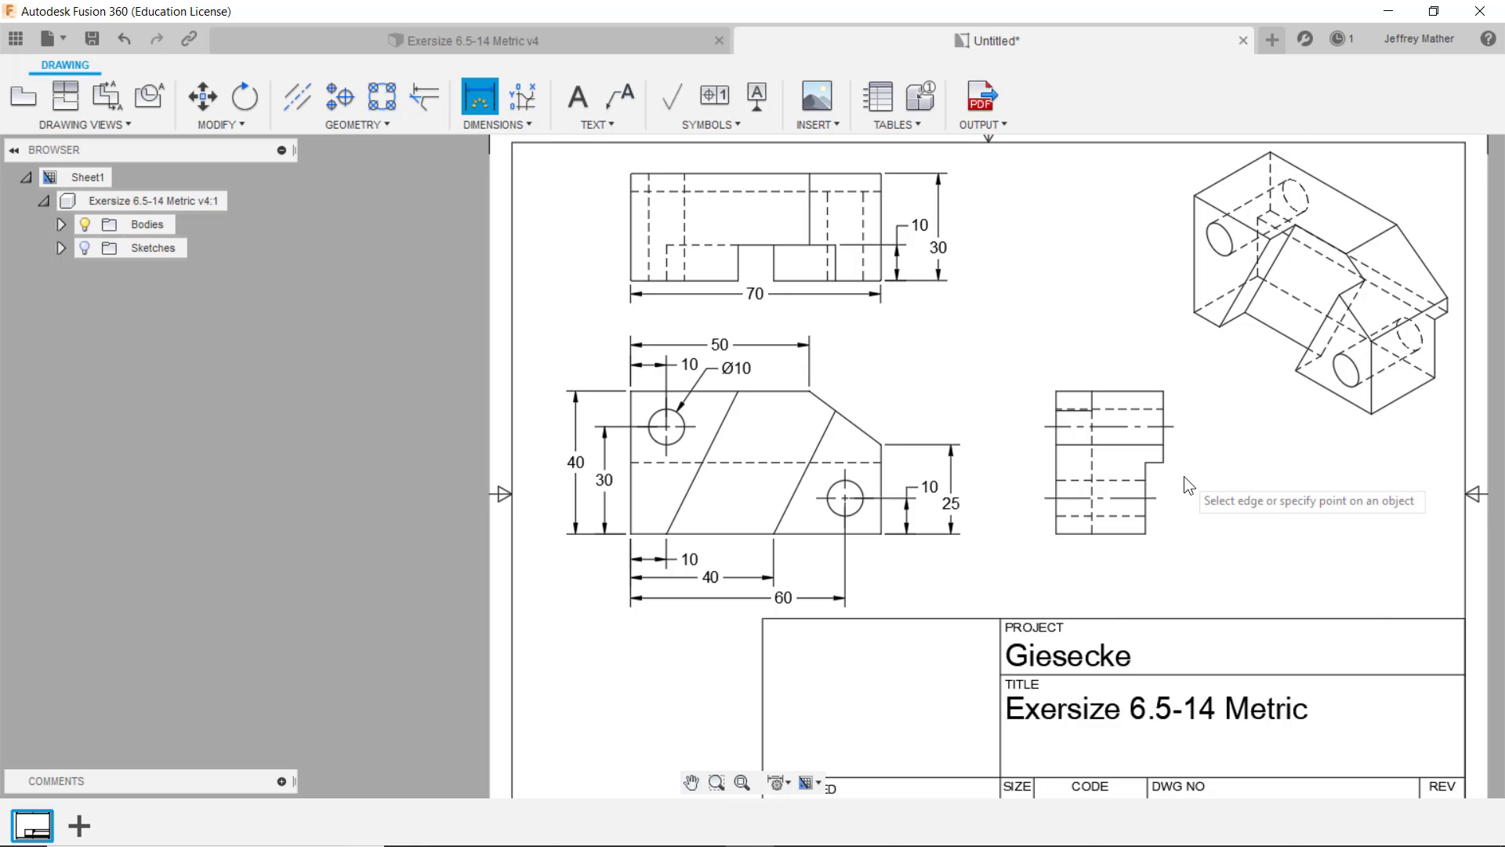
{"action": "scroll", "coordinate": [1184, 476], "scroll_direction": "up", "scroll_amount": 3}
{"action": "scroll", "coordinate": [1184, 475], "scroll_direction": "up", "scroll_amount": 1}
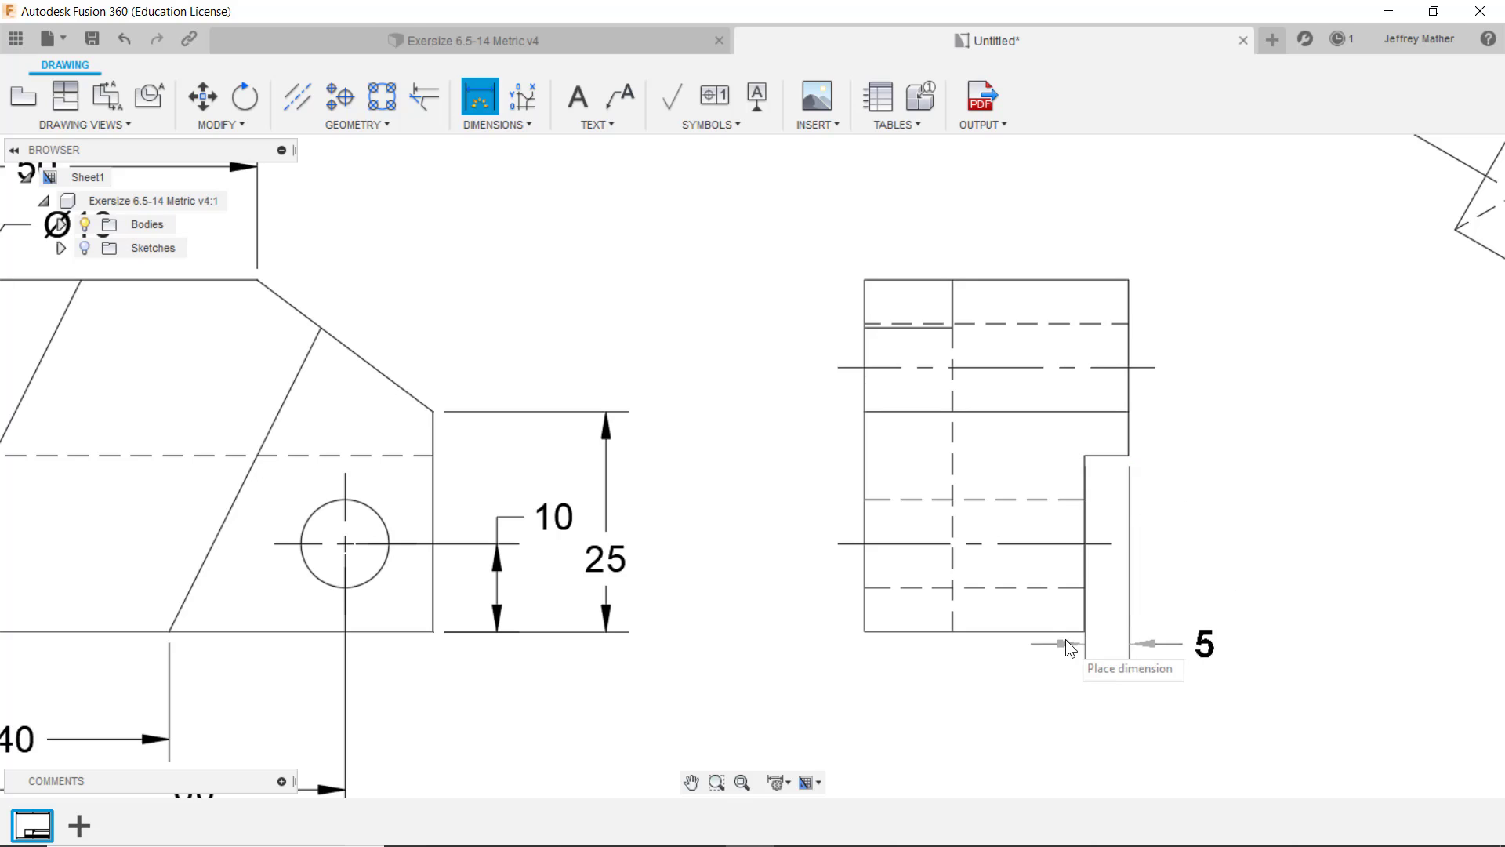
{"action": "left_click", "coordinate": [1063, 636]}
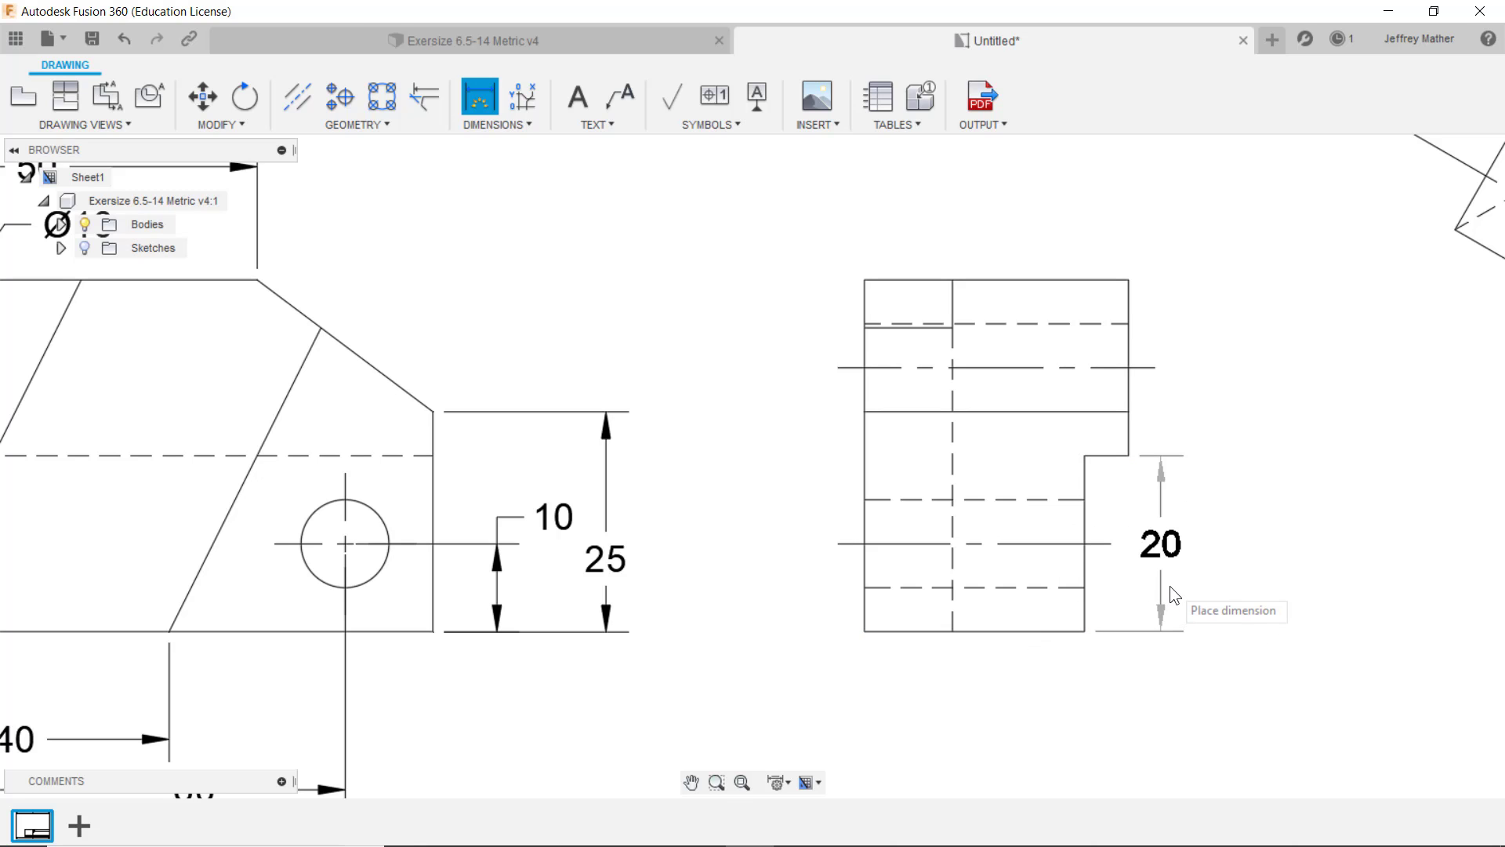
{"action": "left_click", "coordinate": [1170, 586]}
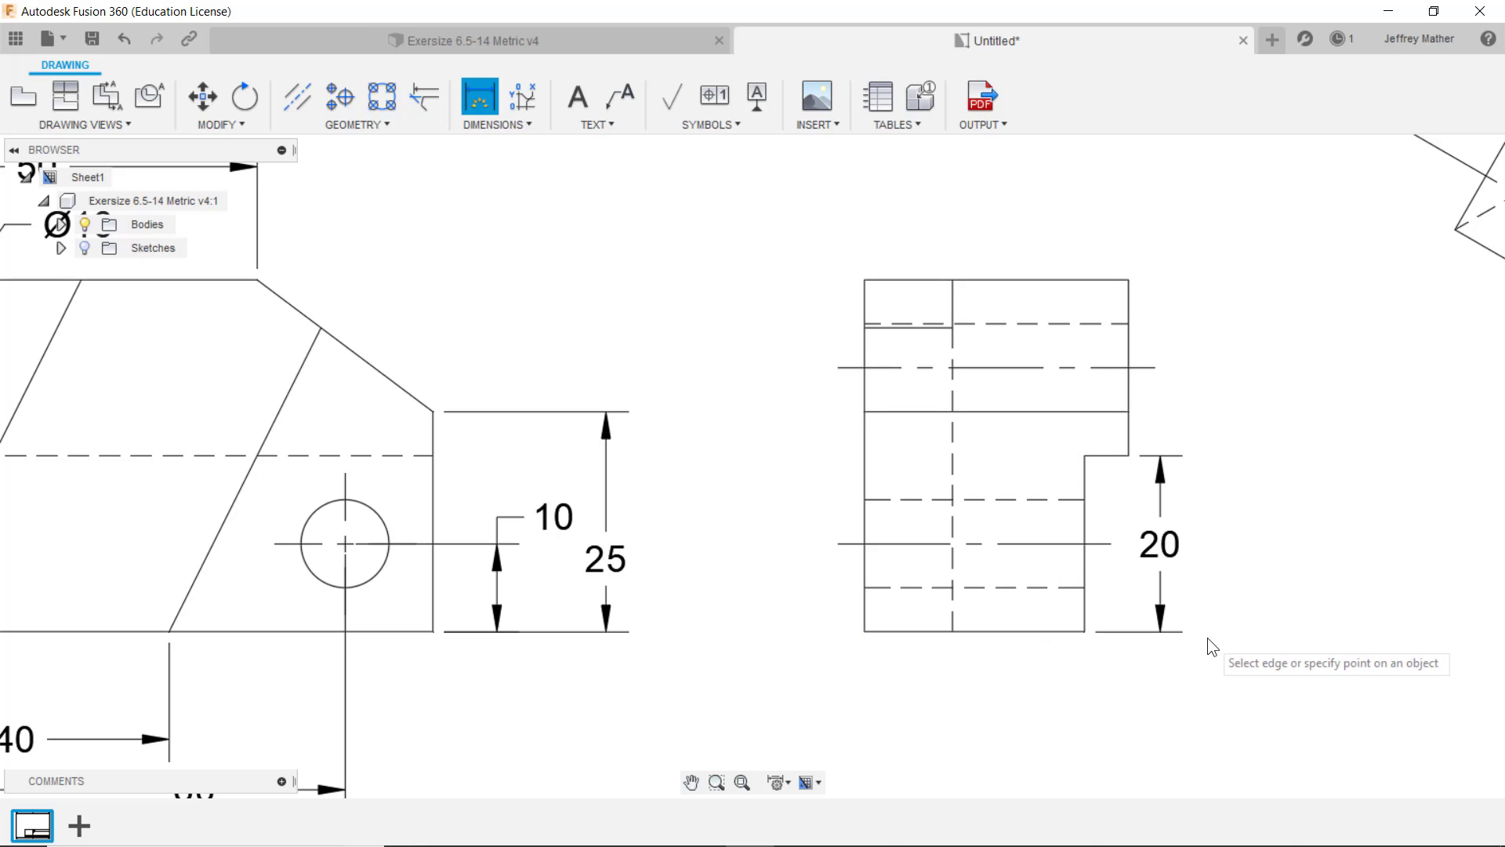
Dimension the horizontal depth of the notch in the side view, placing the dimension just below the view
{"action": "left_click", "coordinate": [1085, 610]}
{"action": "left_click", "coordinate": [1129, 439]}
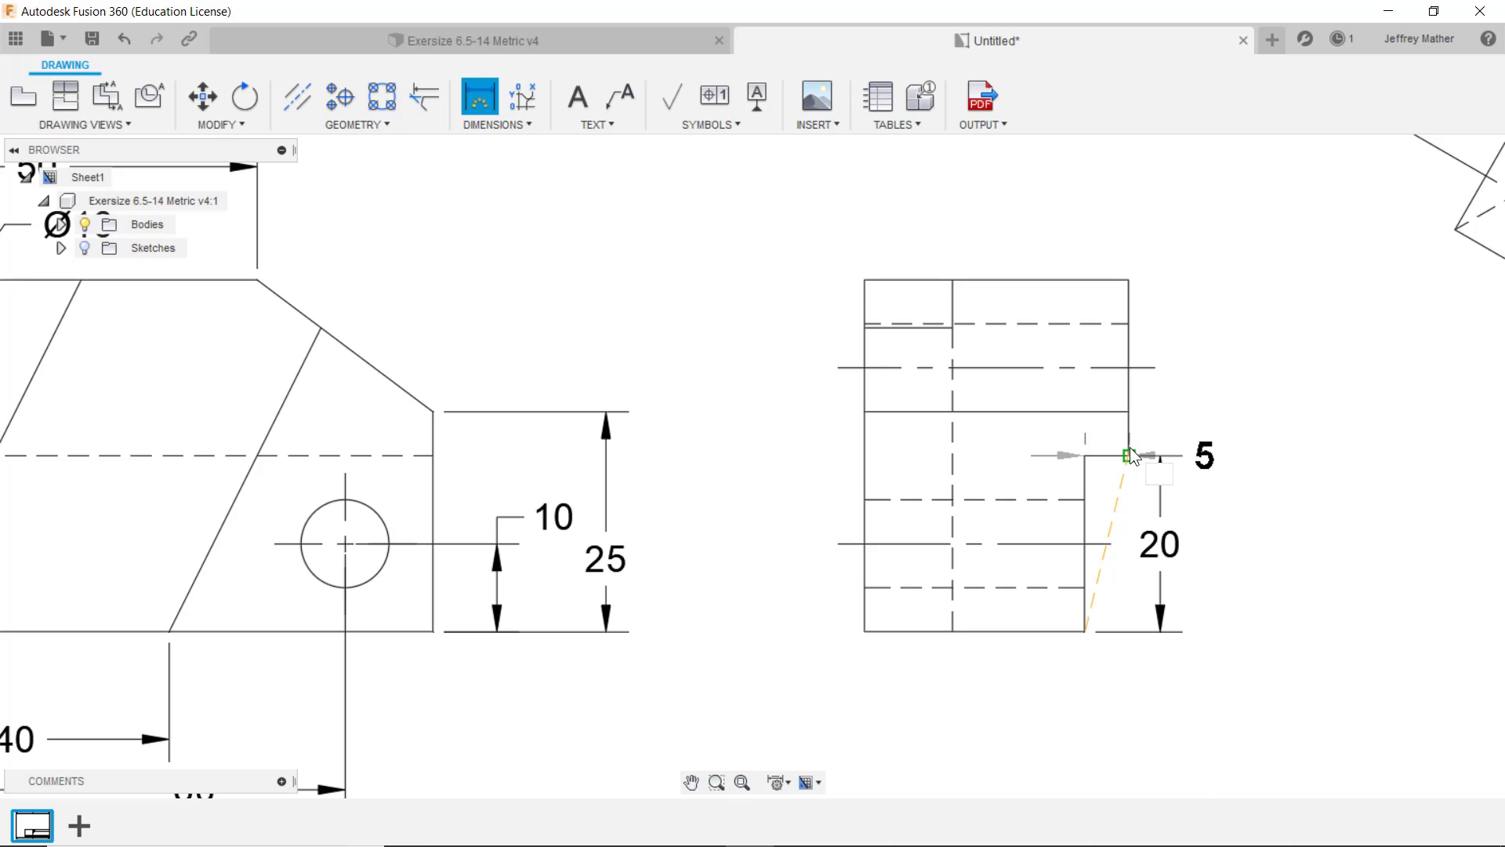
{"action": "scroll", "coordinate": [1130, 449], "scroll_direction": "up", "scroll_amount": 5}
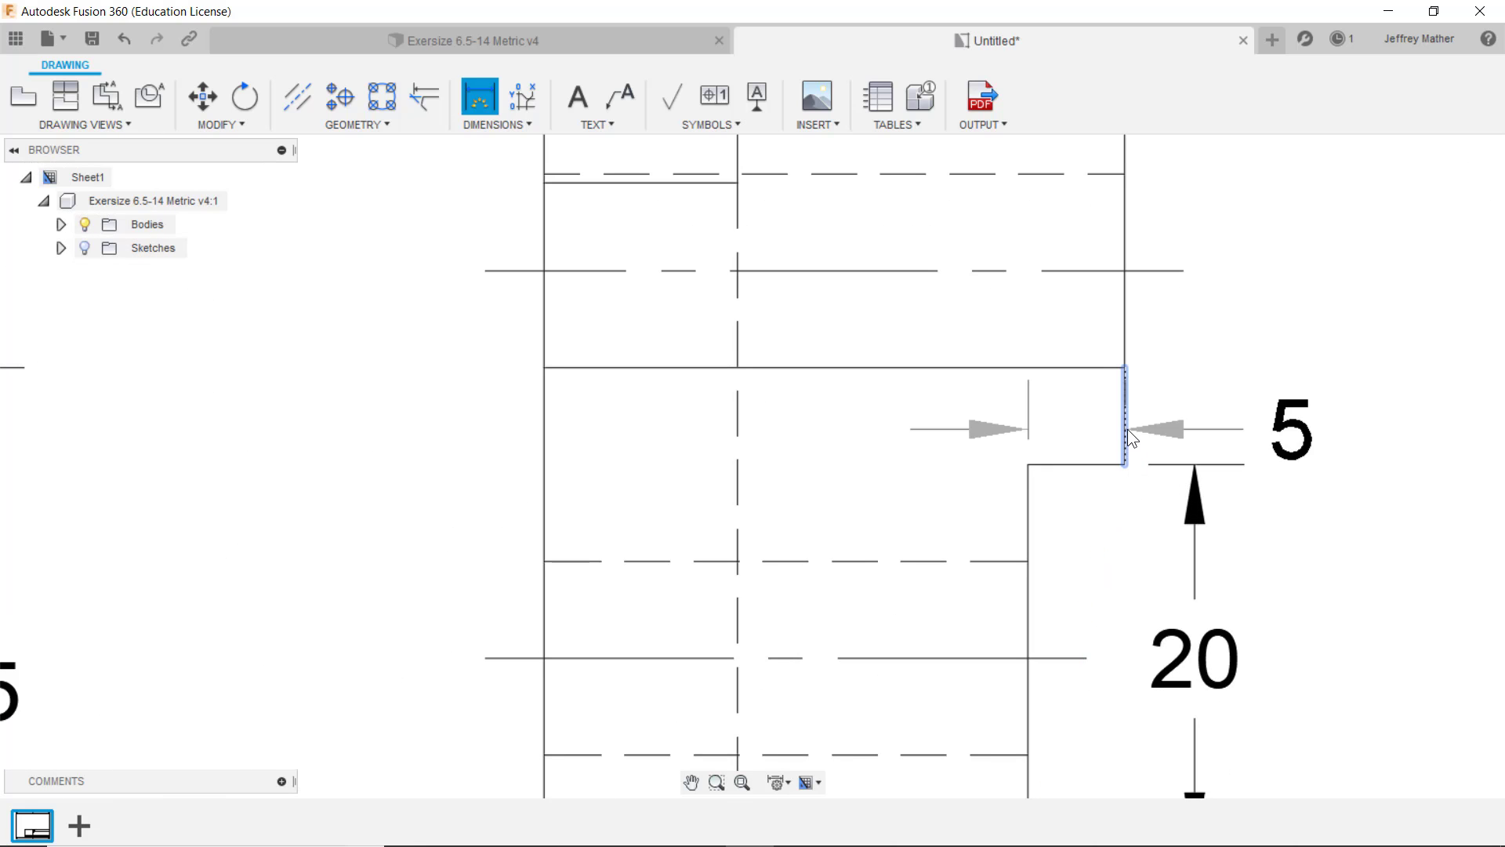
{"action": "scroll", "coordinate": [1098, 574], "scroll_direction": "down", "scroll_amount": 5}
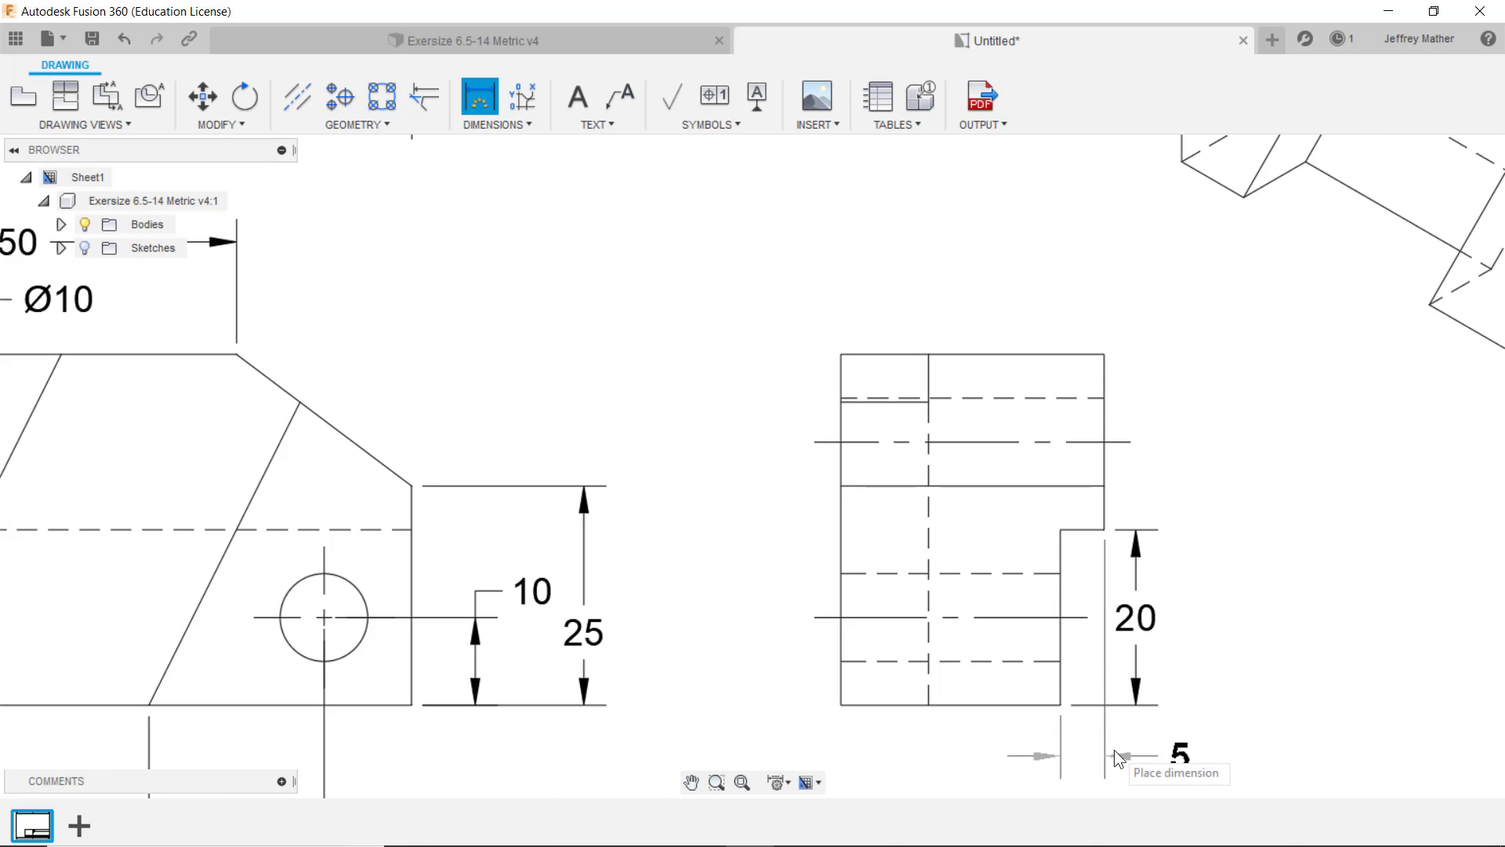
{"action": "left_click", "coordinate": [1113, 750]}
{"action": "scroll", "coordinate": [1208, 628], "scroll_direction": "down", "scroll_amount": 8}
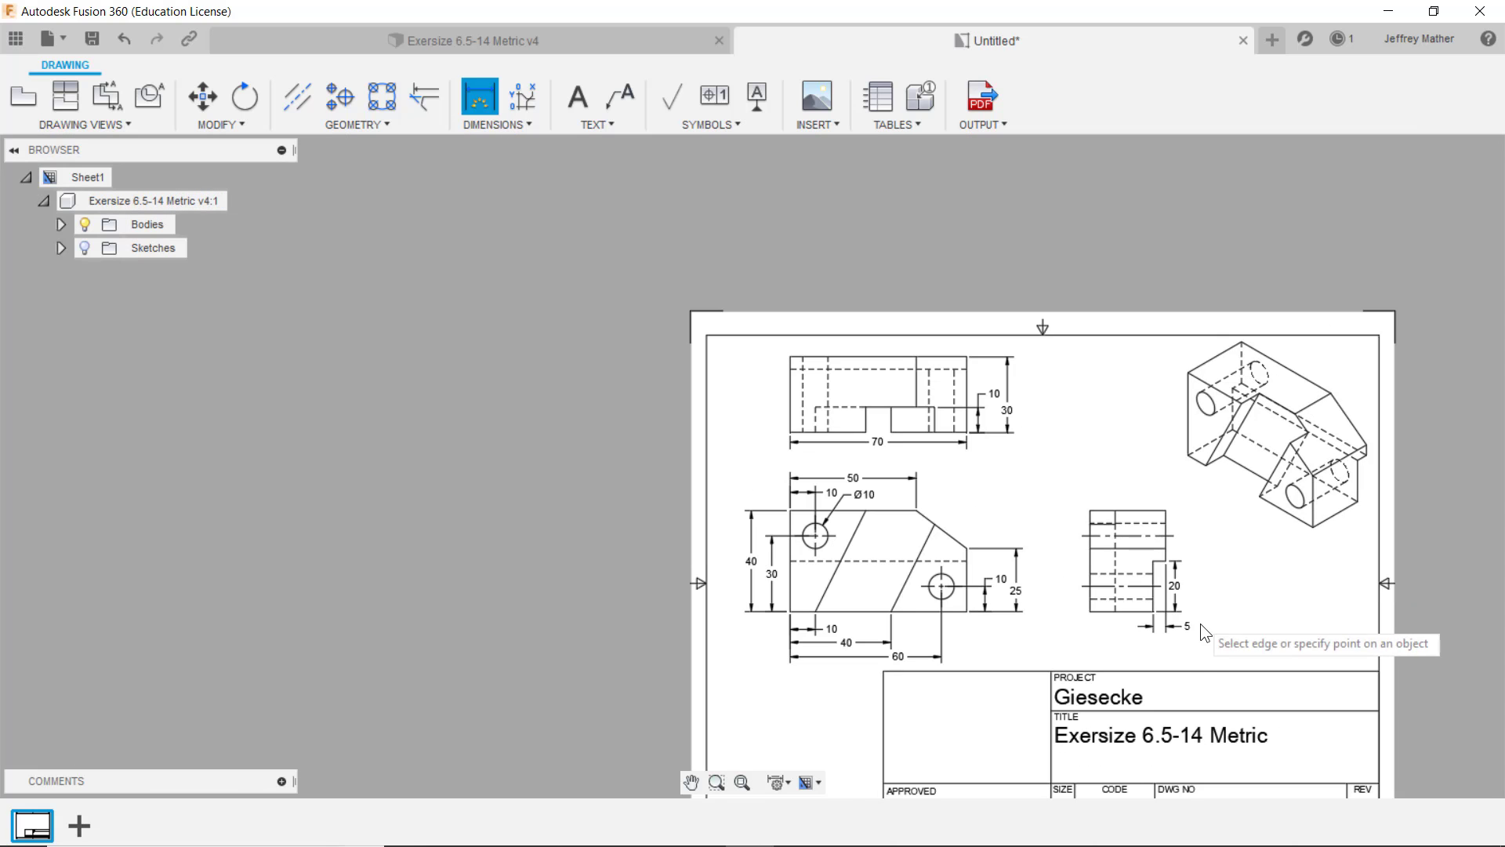
{"action": "scroll", "coordinate": [1202, 642], "scroll_direction": "up", "scroll_amount": 6}
{"action": "key", "text": "Escape"}
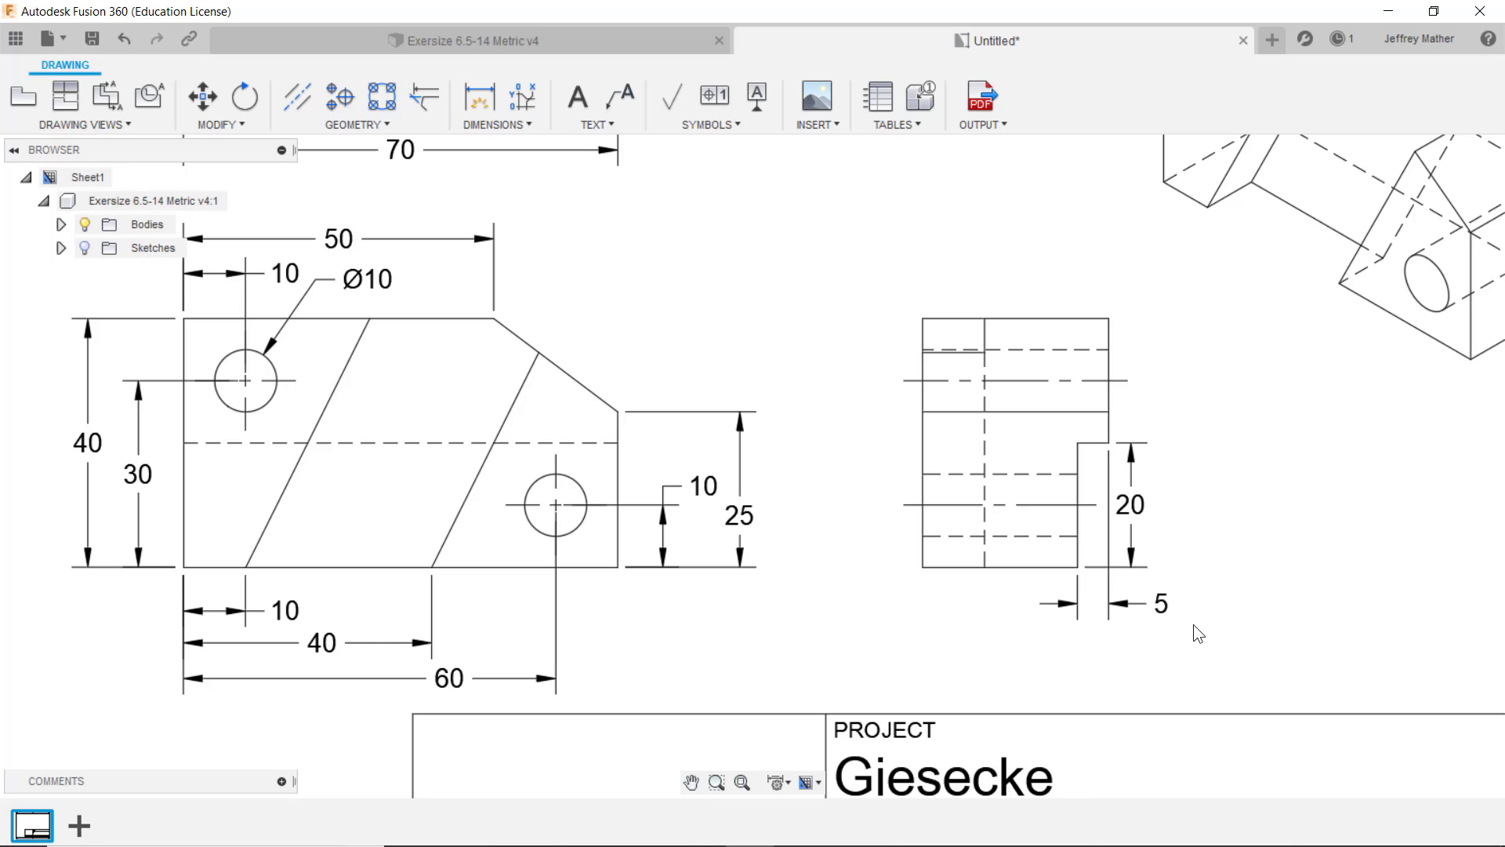
Move the text of the notch depth dimension below the side view to the left of its extension lines
{"action": "left_click", "coordinate": [1146, 607]}
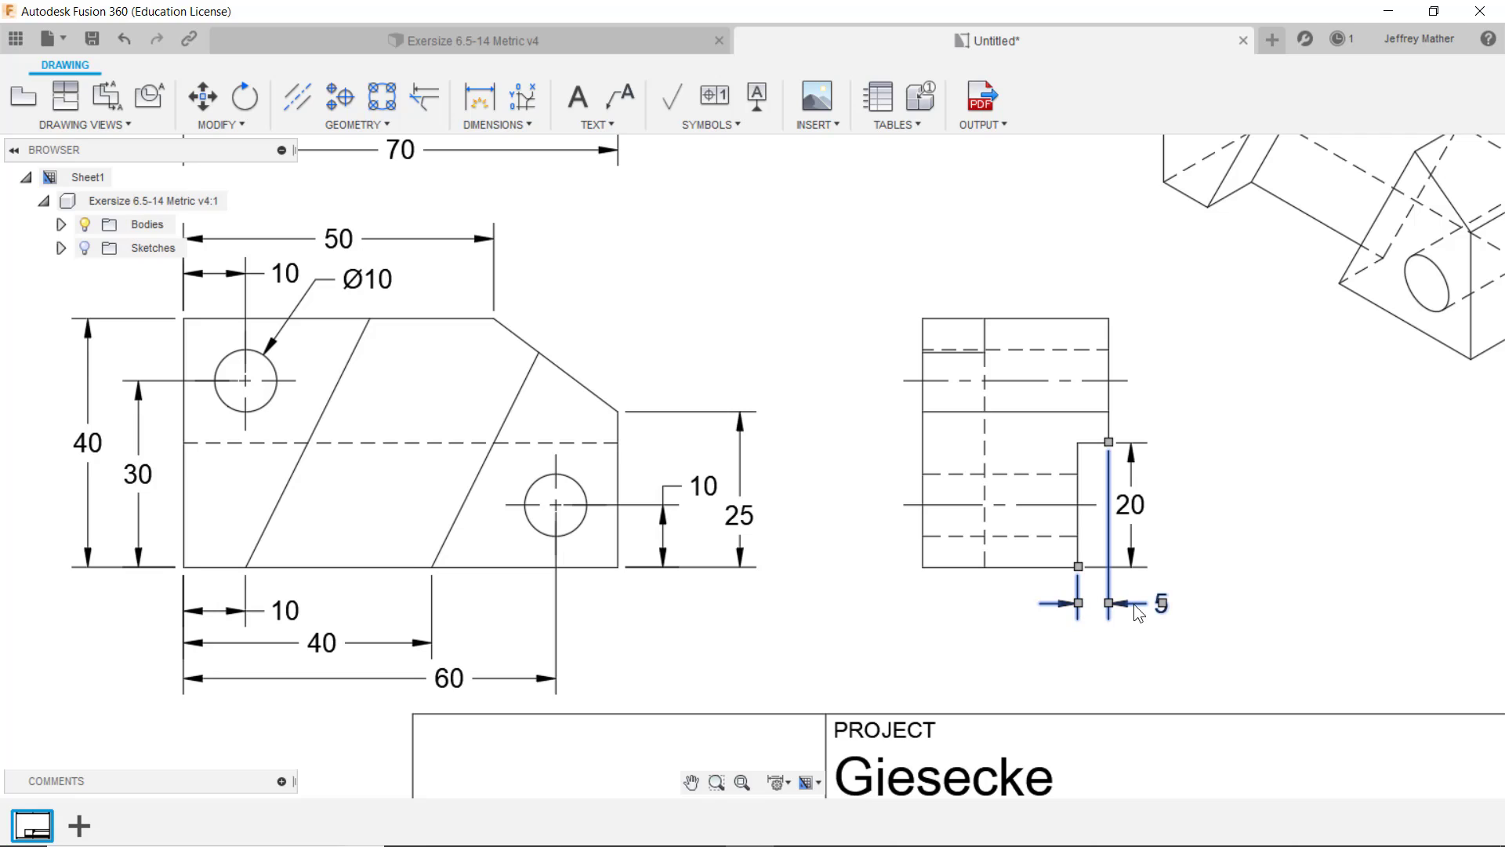
{"action": "left_click_drag", "start_coordinate": [1160, 606], "coordinate": [1019, 603]}
{"action": "left_click", "coordinate": [1159, 655]}
{"action": "scroll", "coordinate": [1159, 656], "scroll_direction": "down", "scroll_amount": 5}
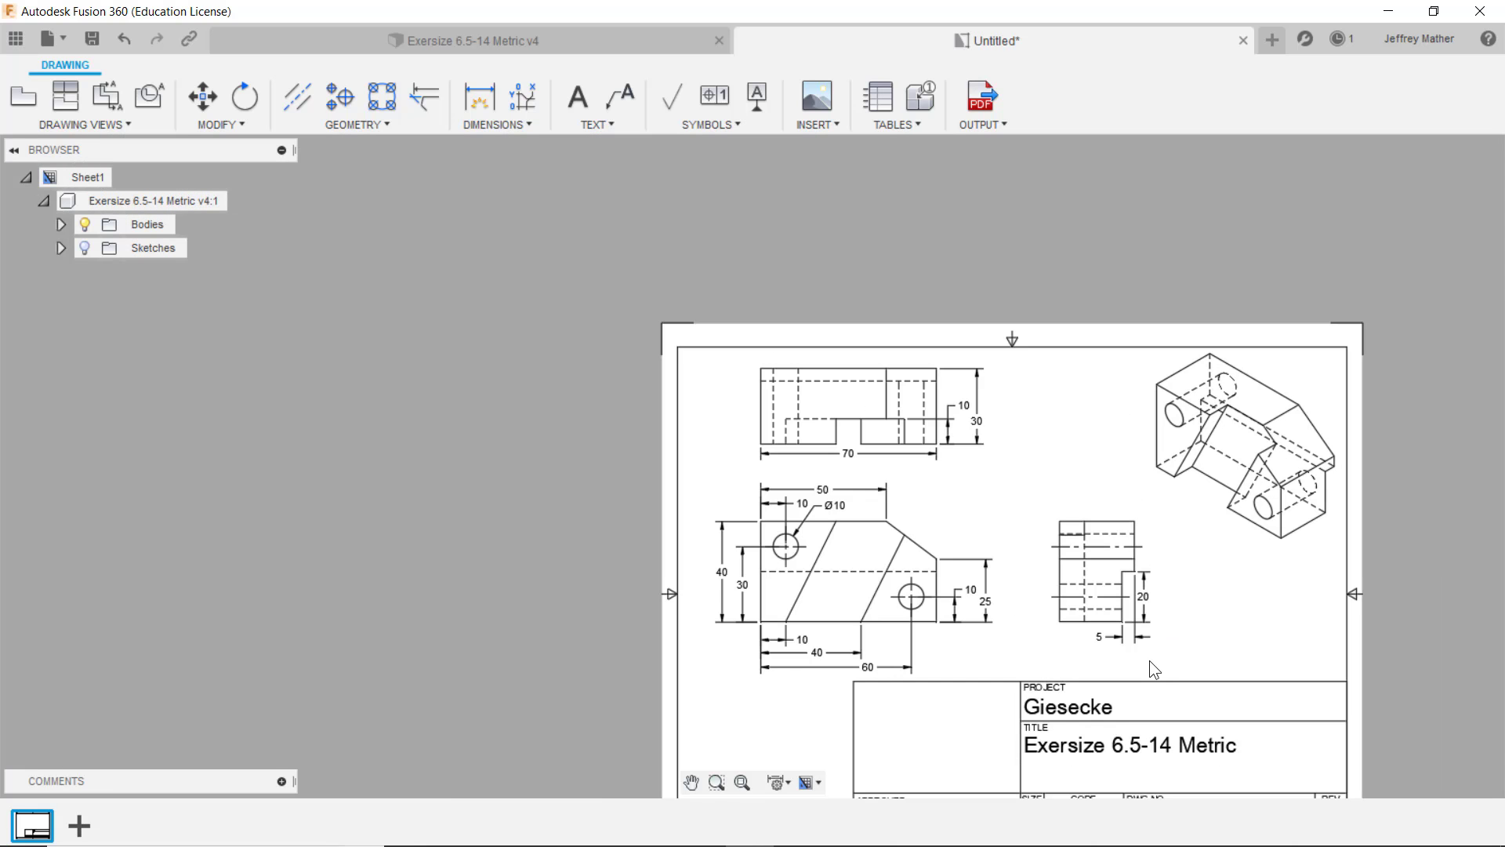
{"action": "scroll", "coordinate": [1150, 660], "scroll_direction": "down", "scroll_amount": 2}
{"action": "scroll", "coordinate": [1132, 682], "scroll_direction": "up", "scroll_amount": 4}
{"action": "scroll", "coordinate": [1129, 682], "scroll_direction": "down", "scroll_amount": 3}
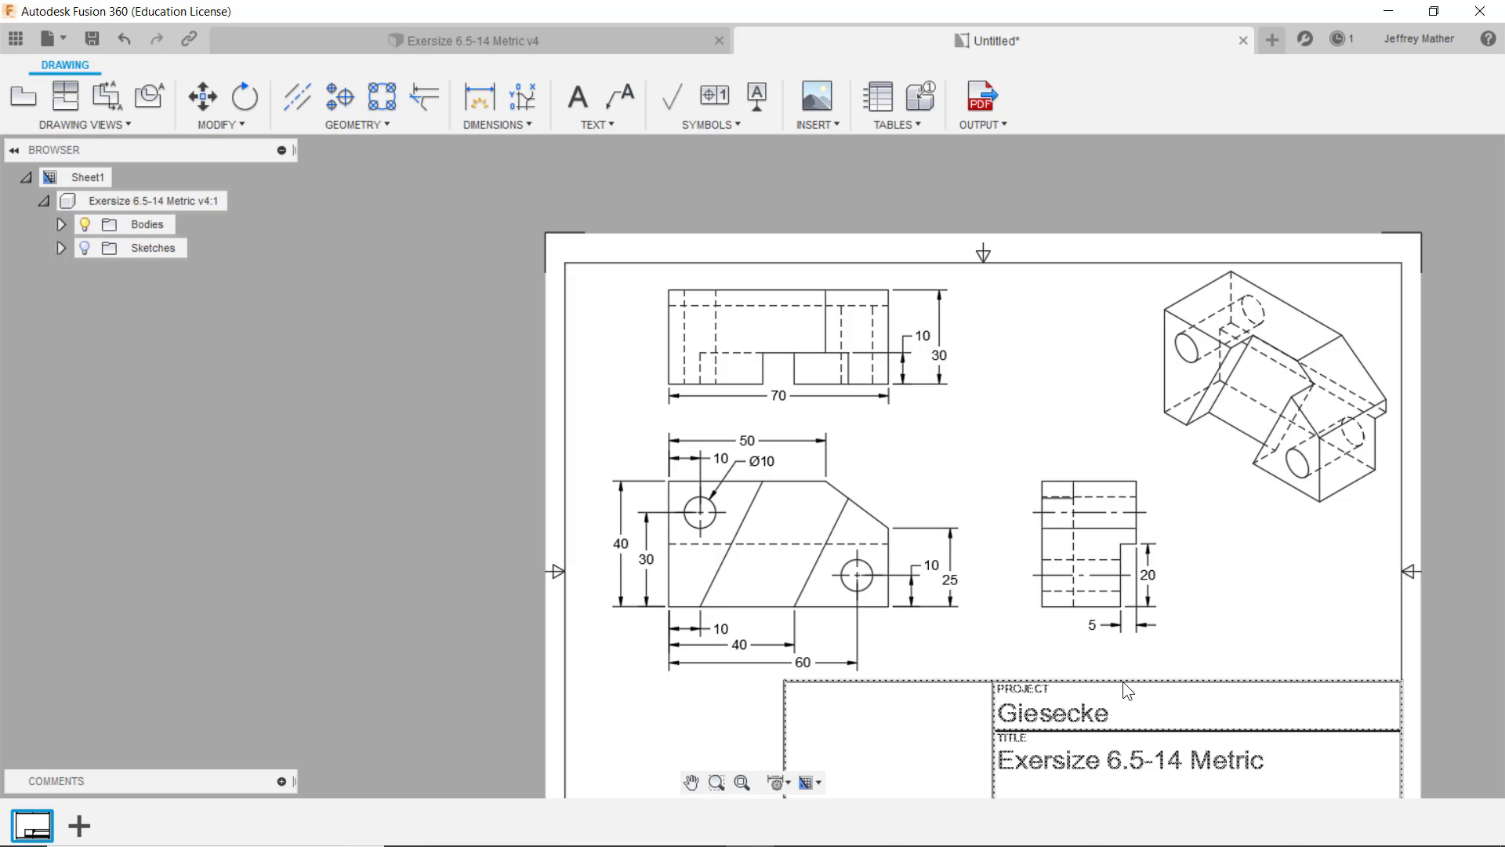